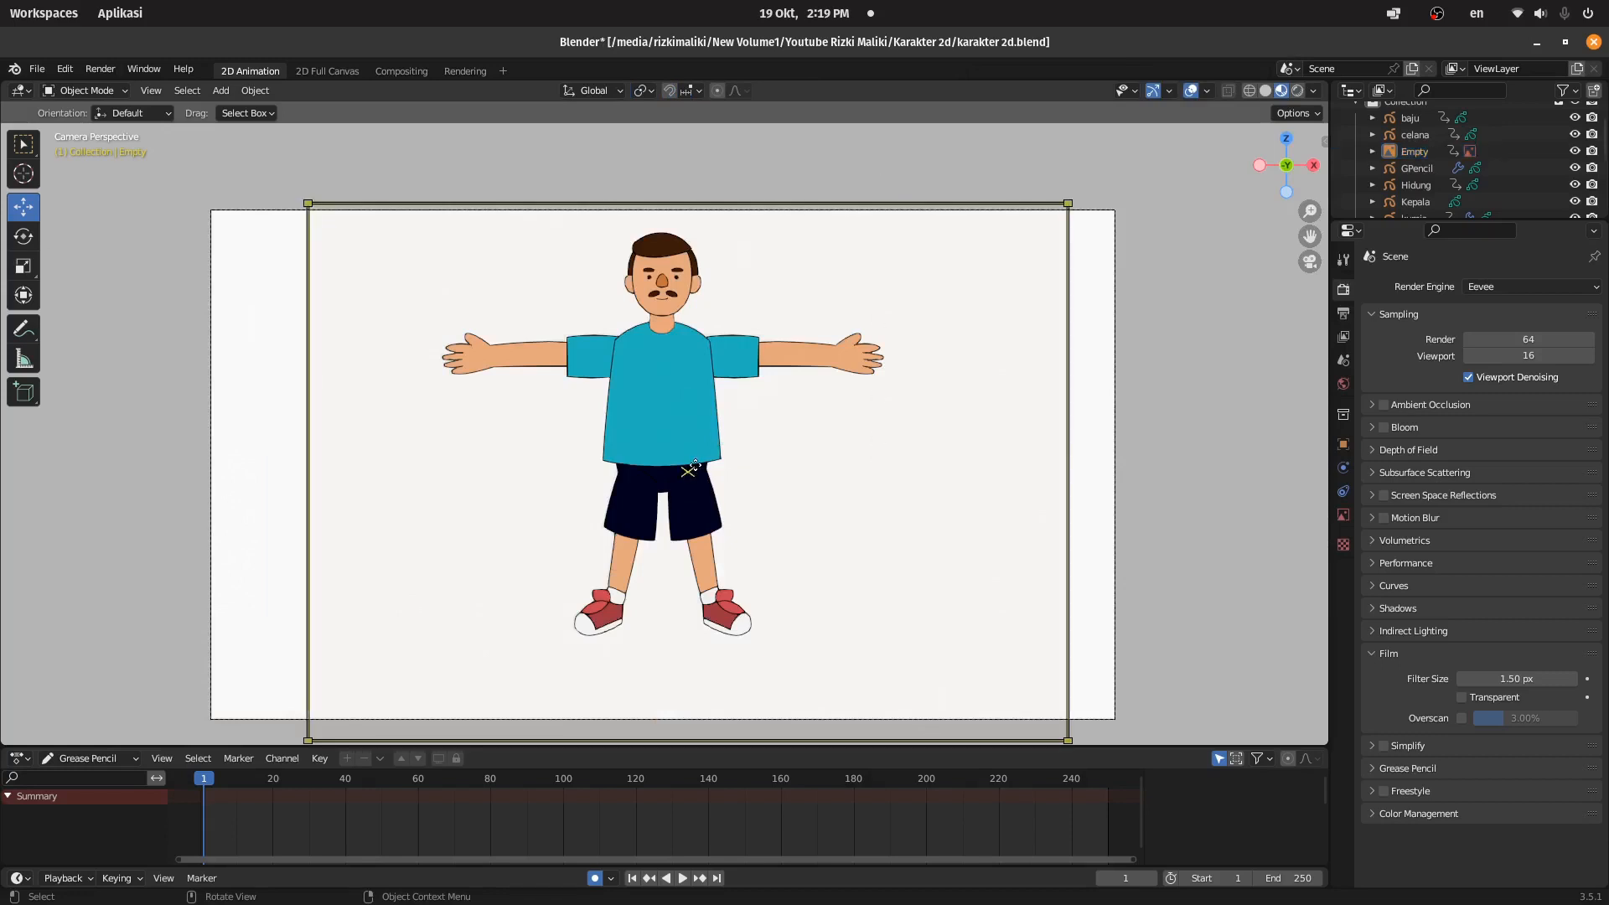
Step: Hide the Empty reference image both in the viewport and in renders
{"action": "scroll", "coordinate": [664, 459], "scroll_direction": "up", "scroll_amount": 1}
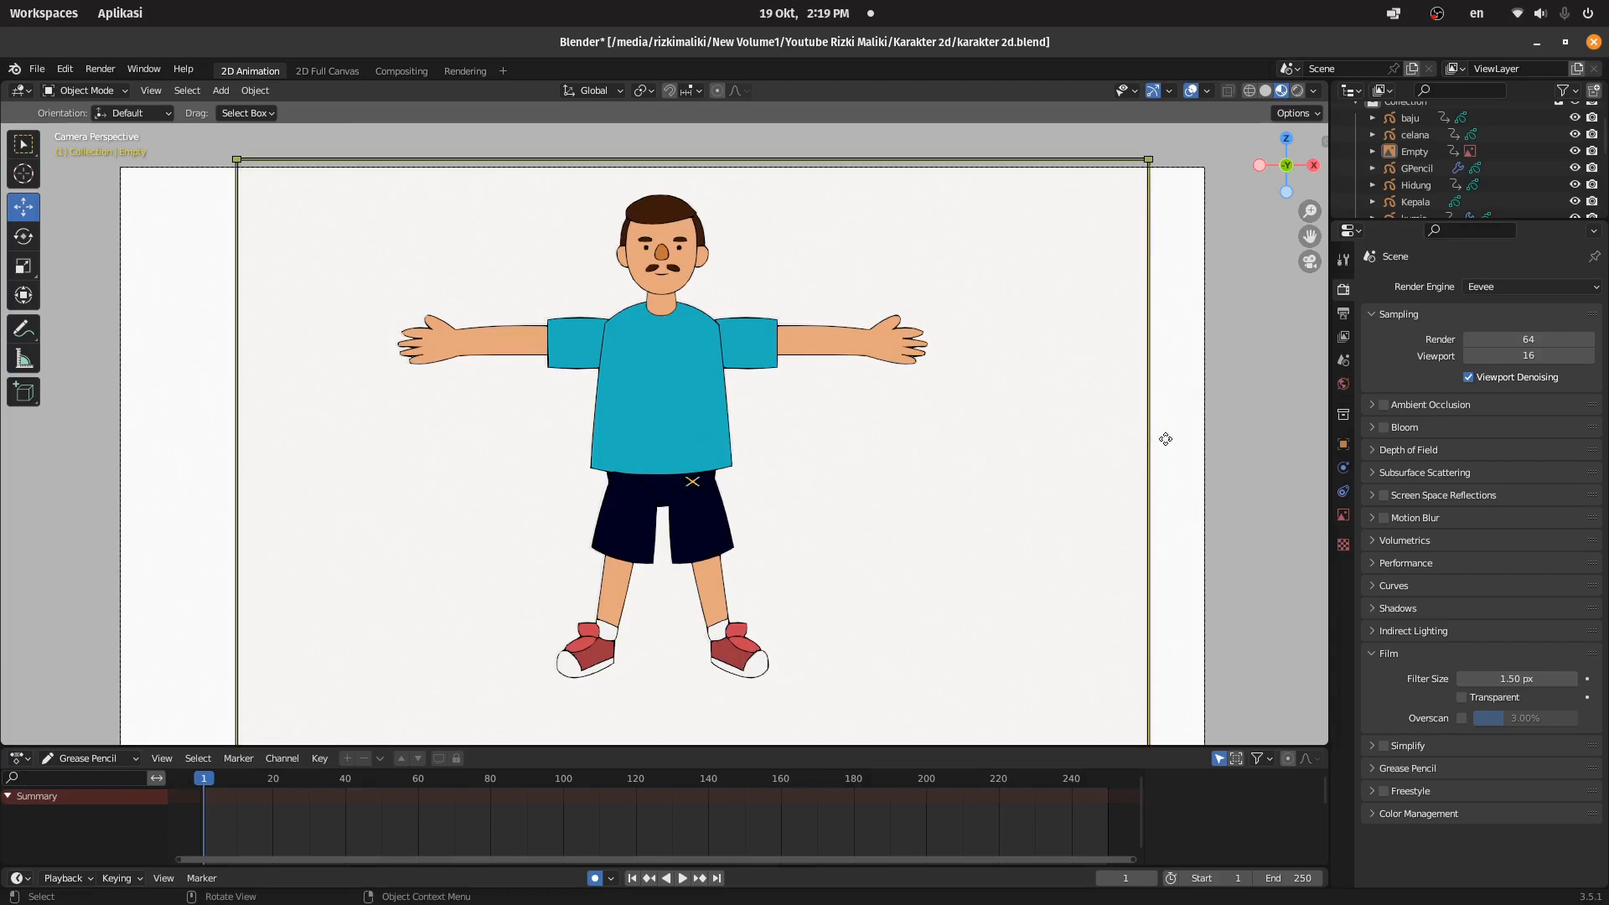
{"action": "left_click", "coordinate": [1040, 421]}
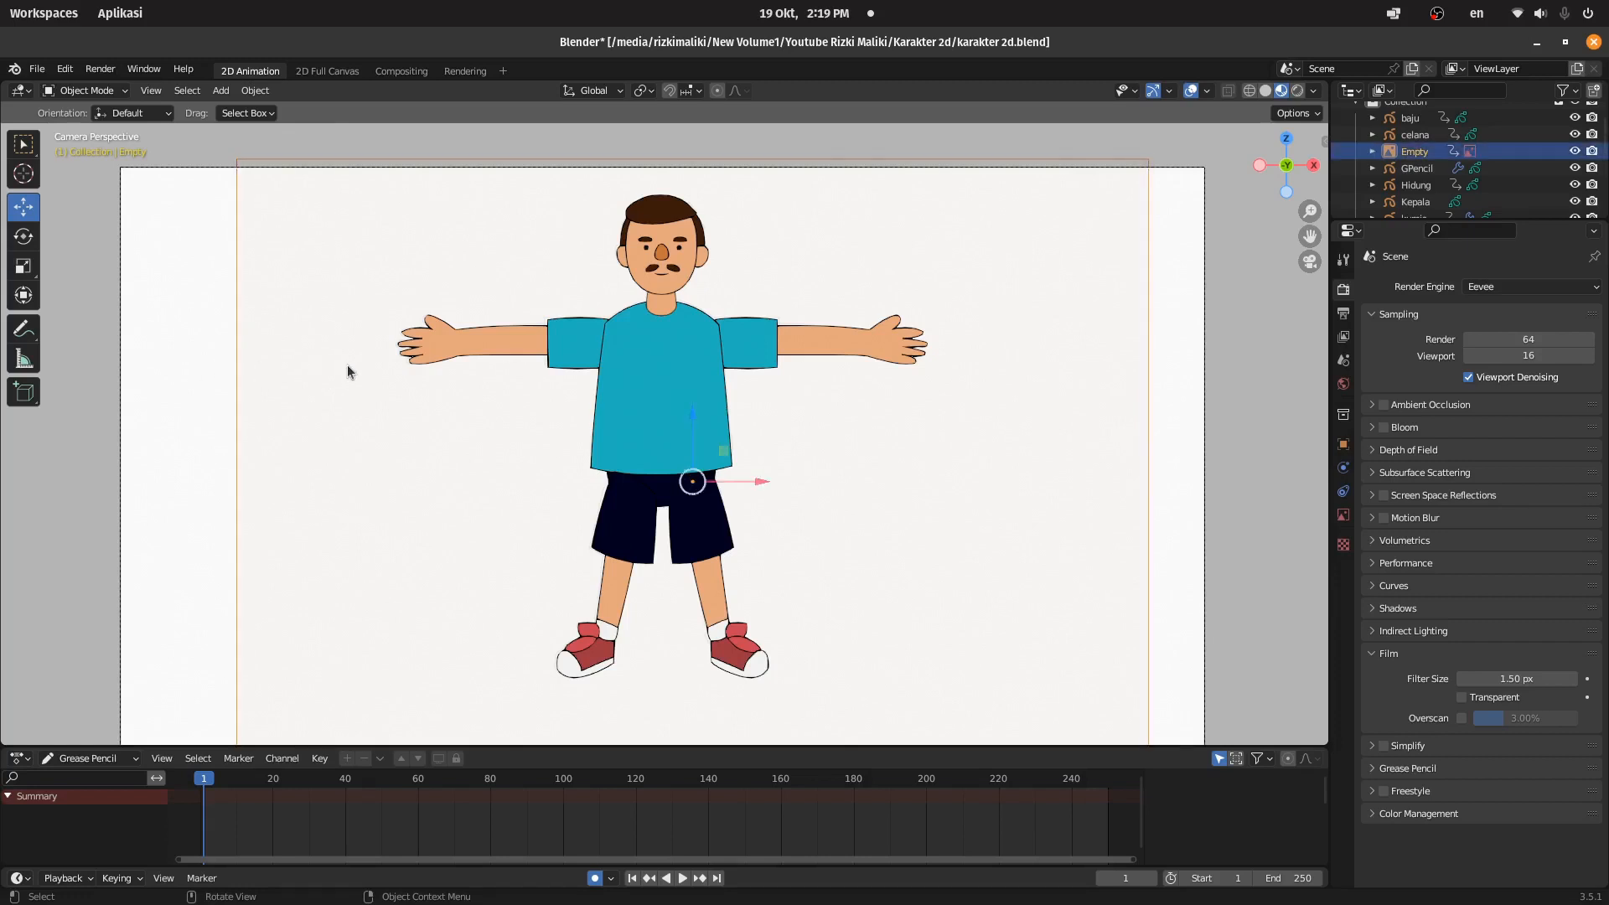
{"action": "key", "text": "g"}
{"action": "right_click", "coordinate": [288, 336]}
{"action": "left_click", "coordinate": [1194, 288]}
{"action": "left_click", "coordinate": [1093, 273]}
{"action": "left_click_drag", "start_coordinate": [1367, 220], "coordinate": [1366, 304]}
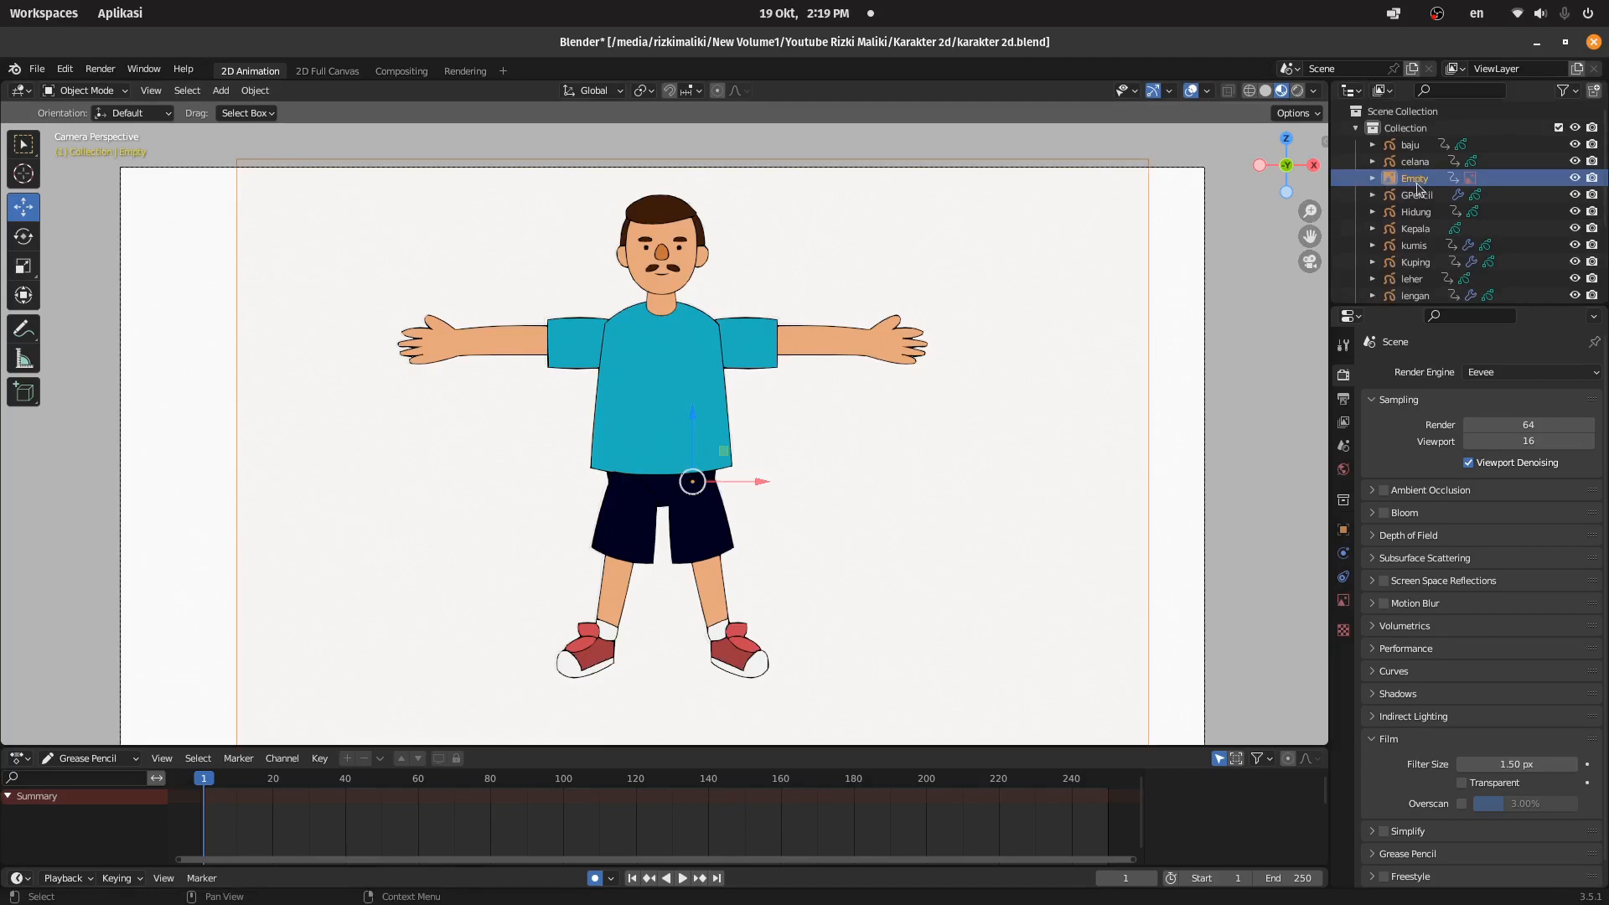
{"action": "left_click", "coordinate": [1575, 177]}
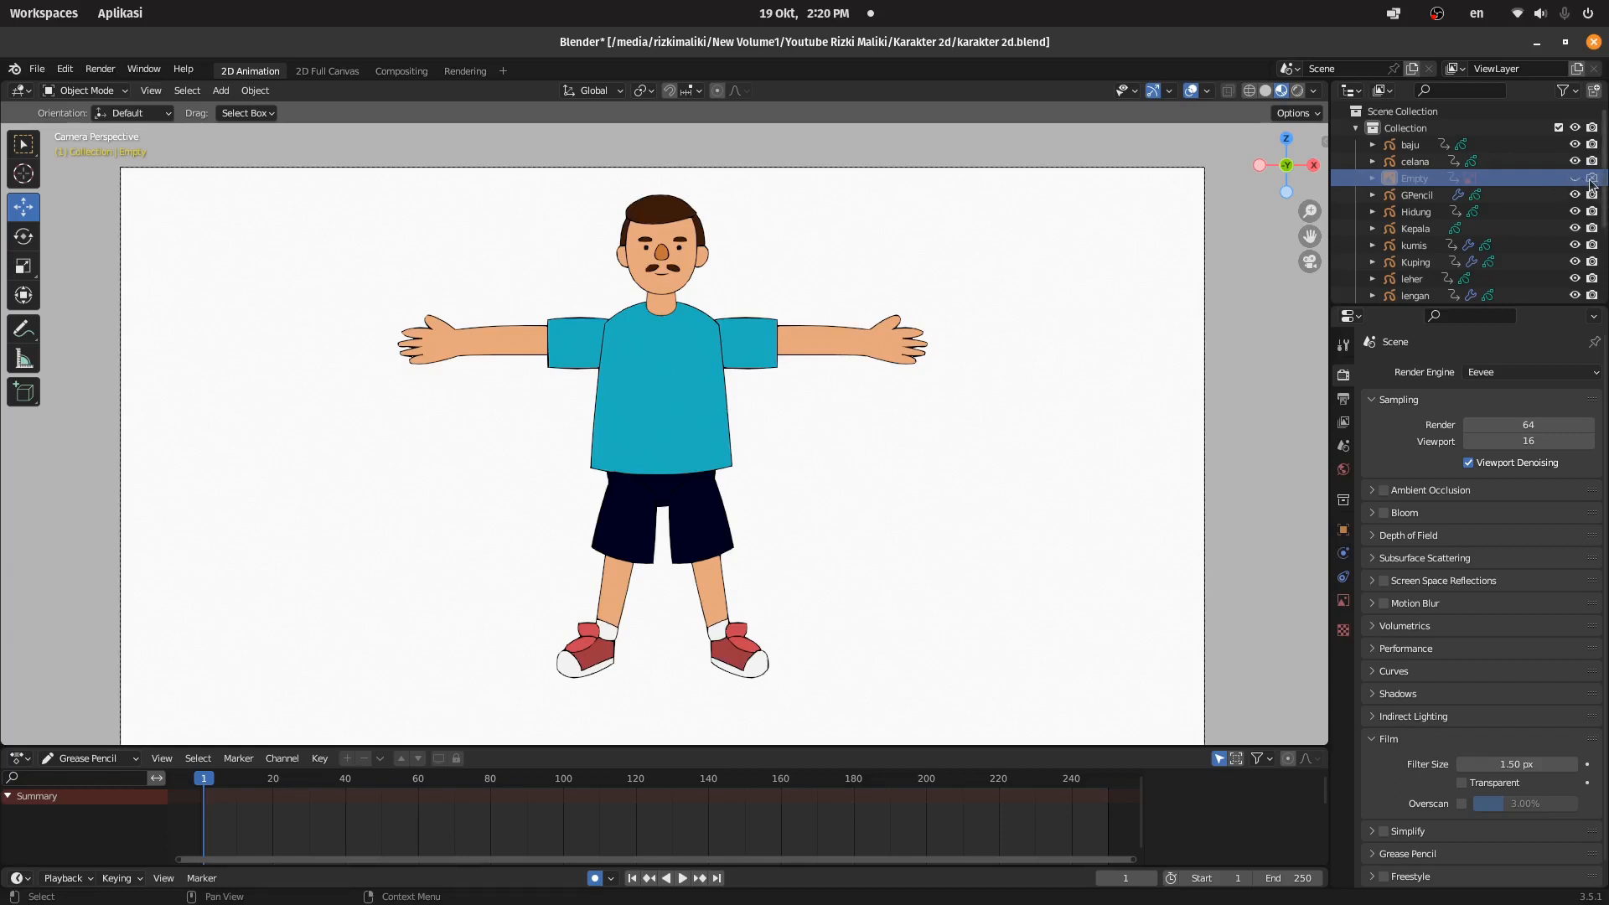
{"action": "left_click", "coordinate": [1591, 179]}
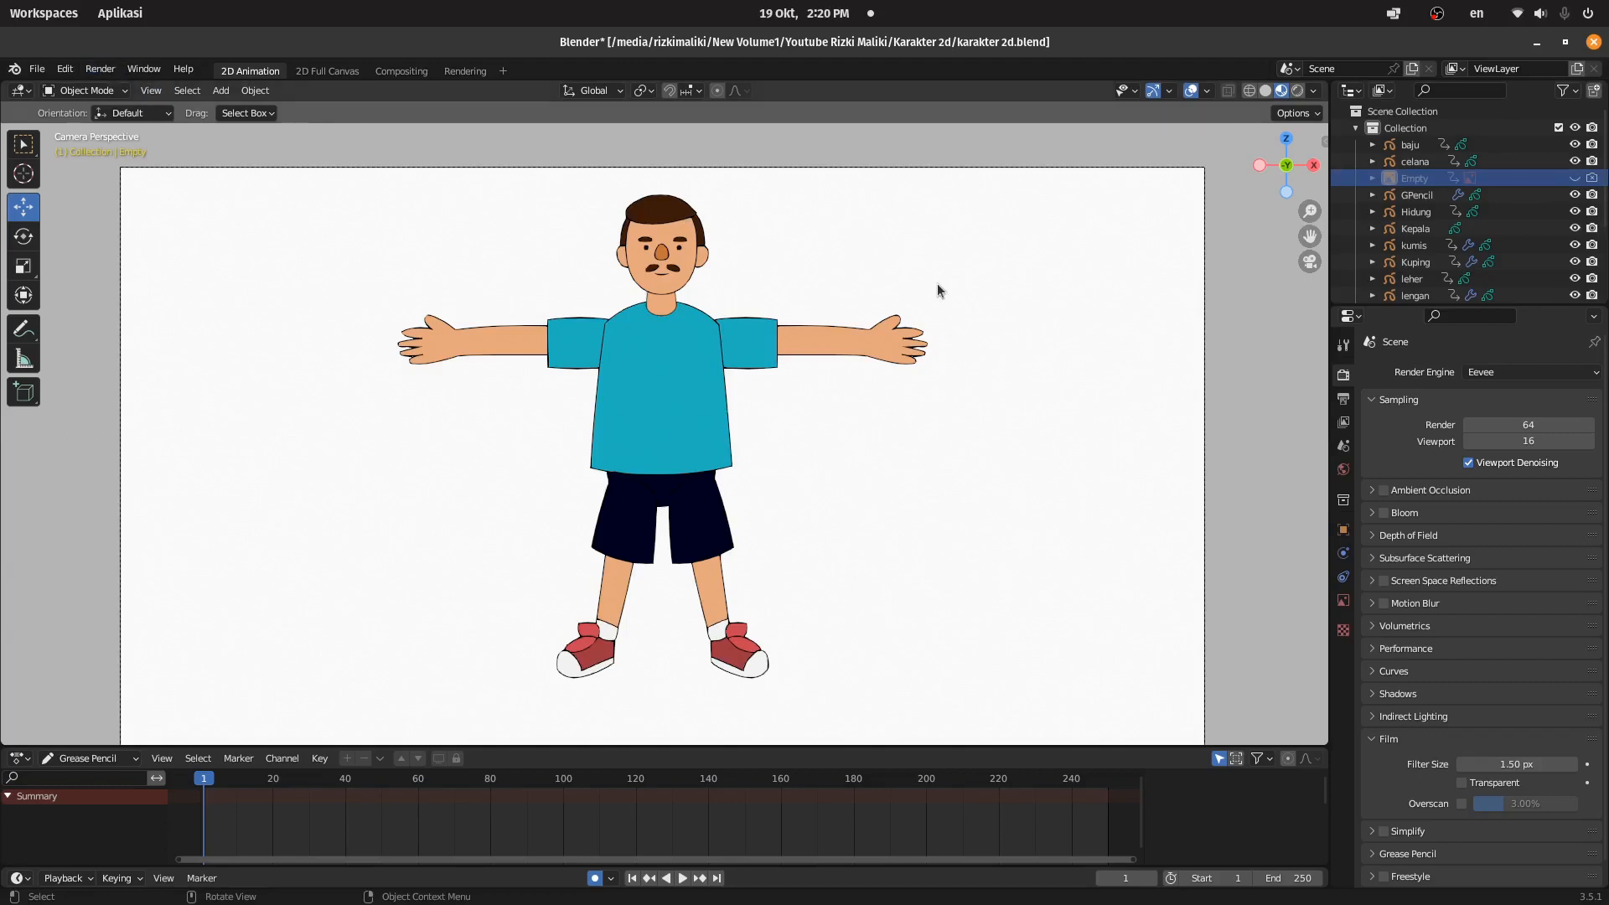
Step: Examine which character parts are mirrored pairs by selecting the arms, legs, moustache and eyes in turn
{"action": "scroll", "coordinate": [783, 336], "scroll_direction": "up", "scroll_amount": 1}
{"action": "left_click", "coordinate": [782, 335]}
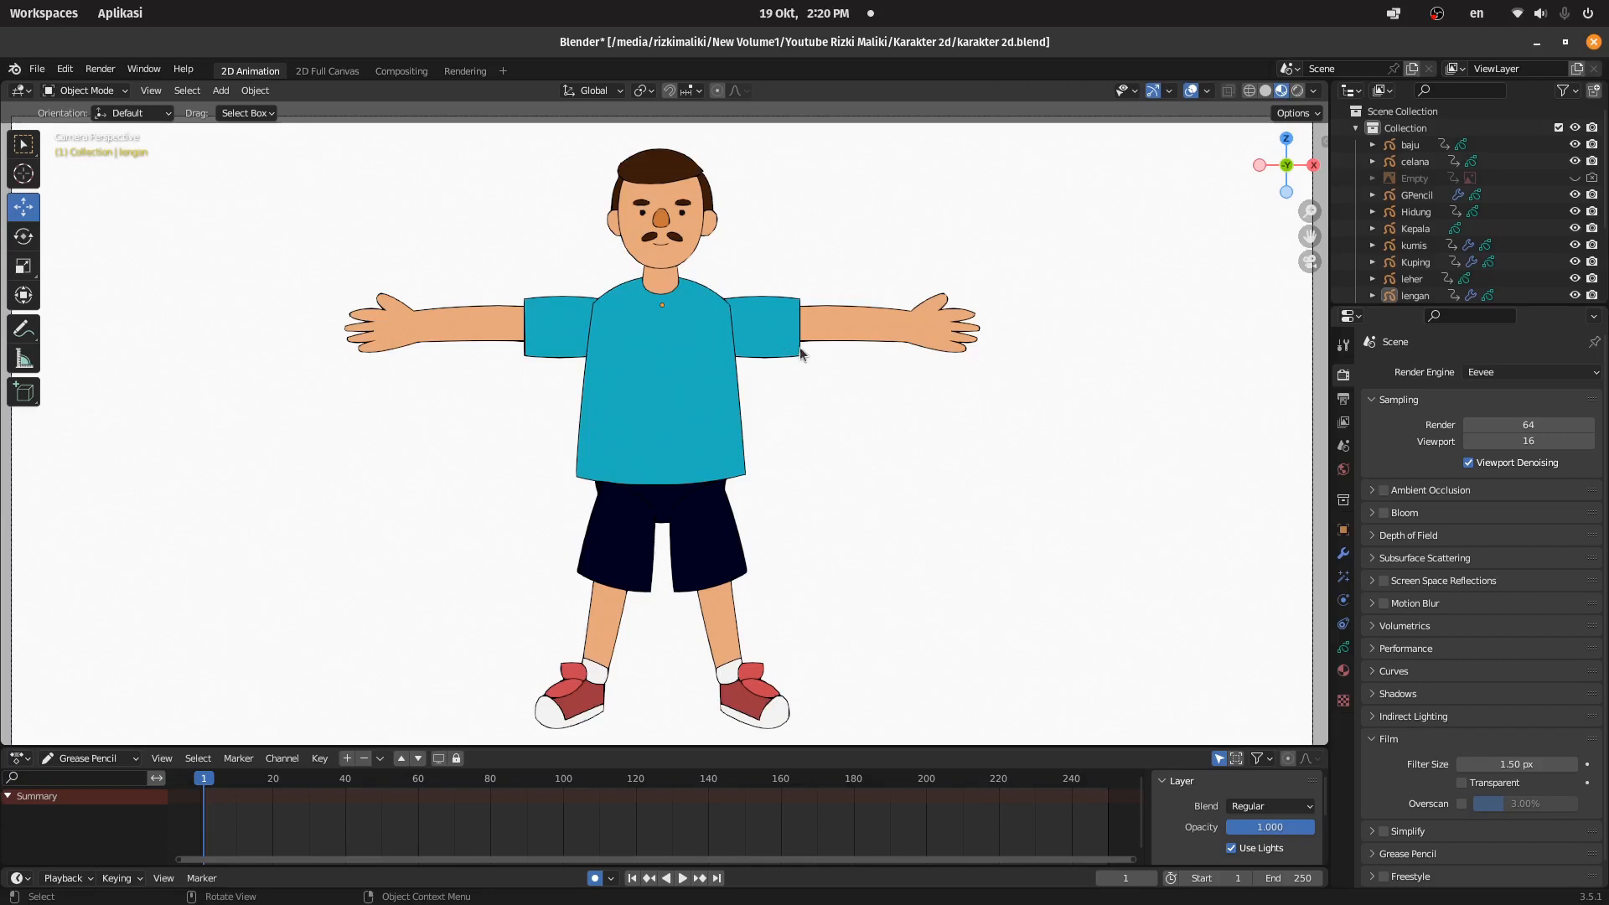
{"action": "left_click", "coordinate": [799, 329]}
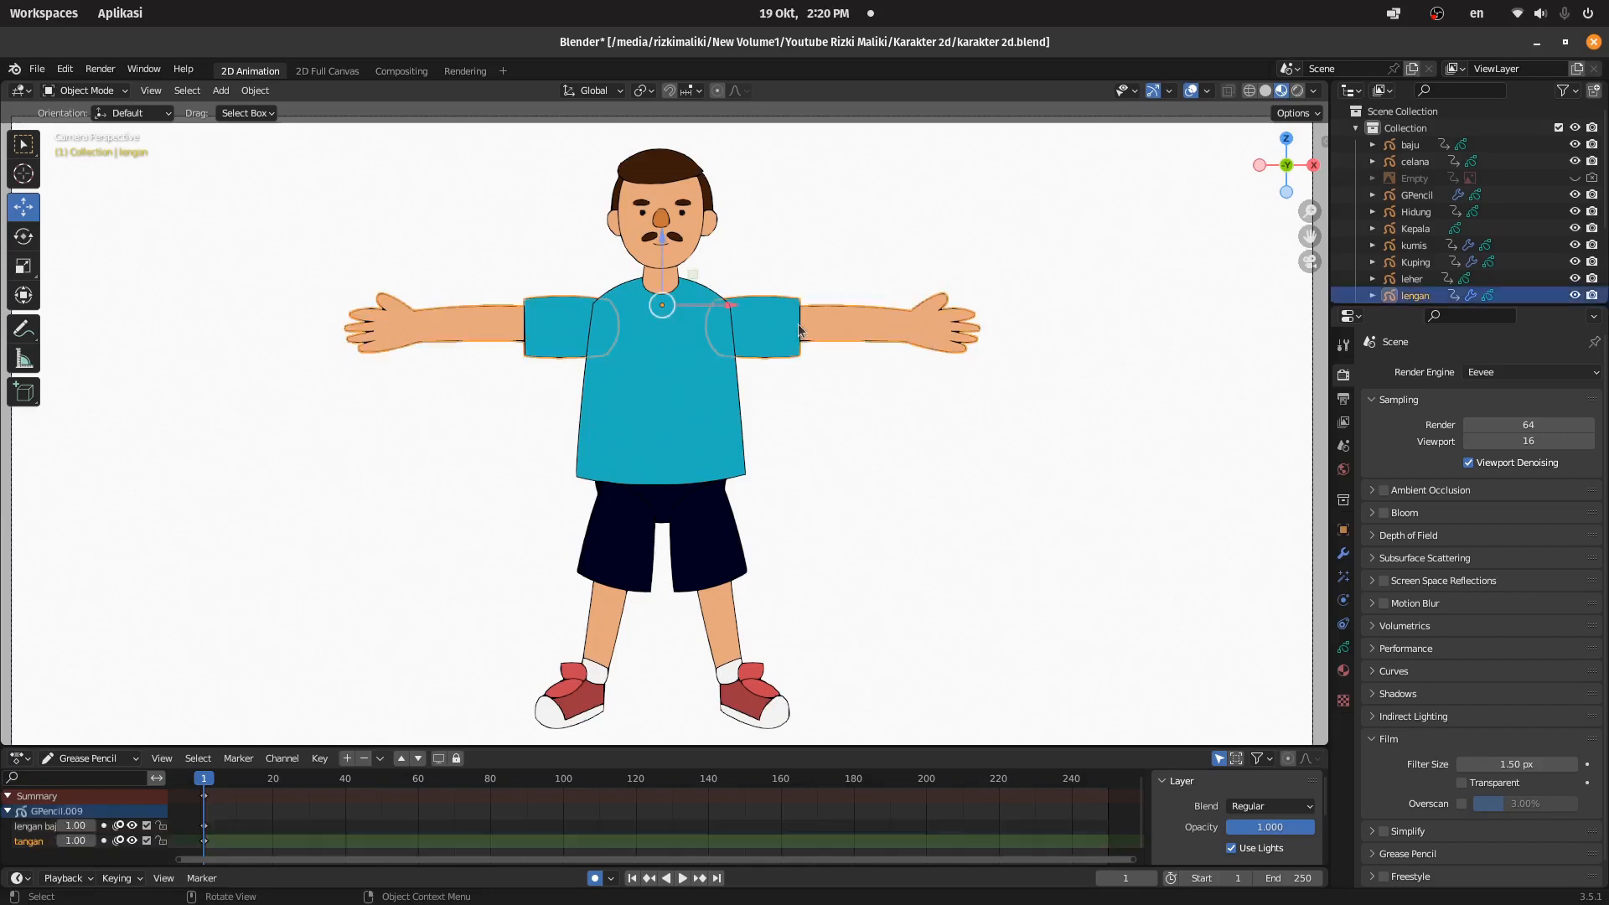
{"action": "left_click", "coordinate": [716, 581]}
{"action": "left_click", "coordinate": [787, 520]}
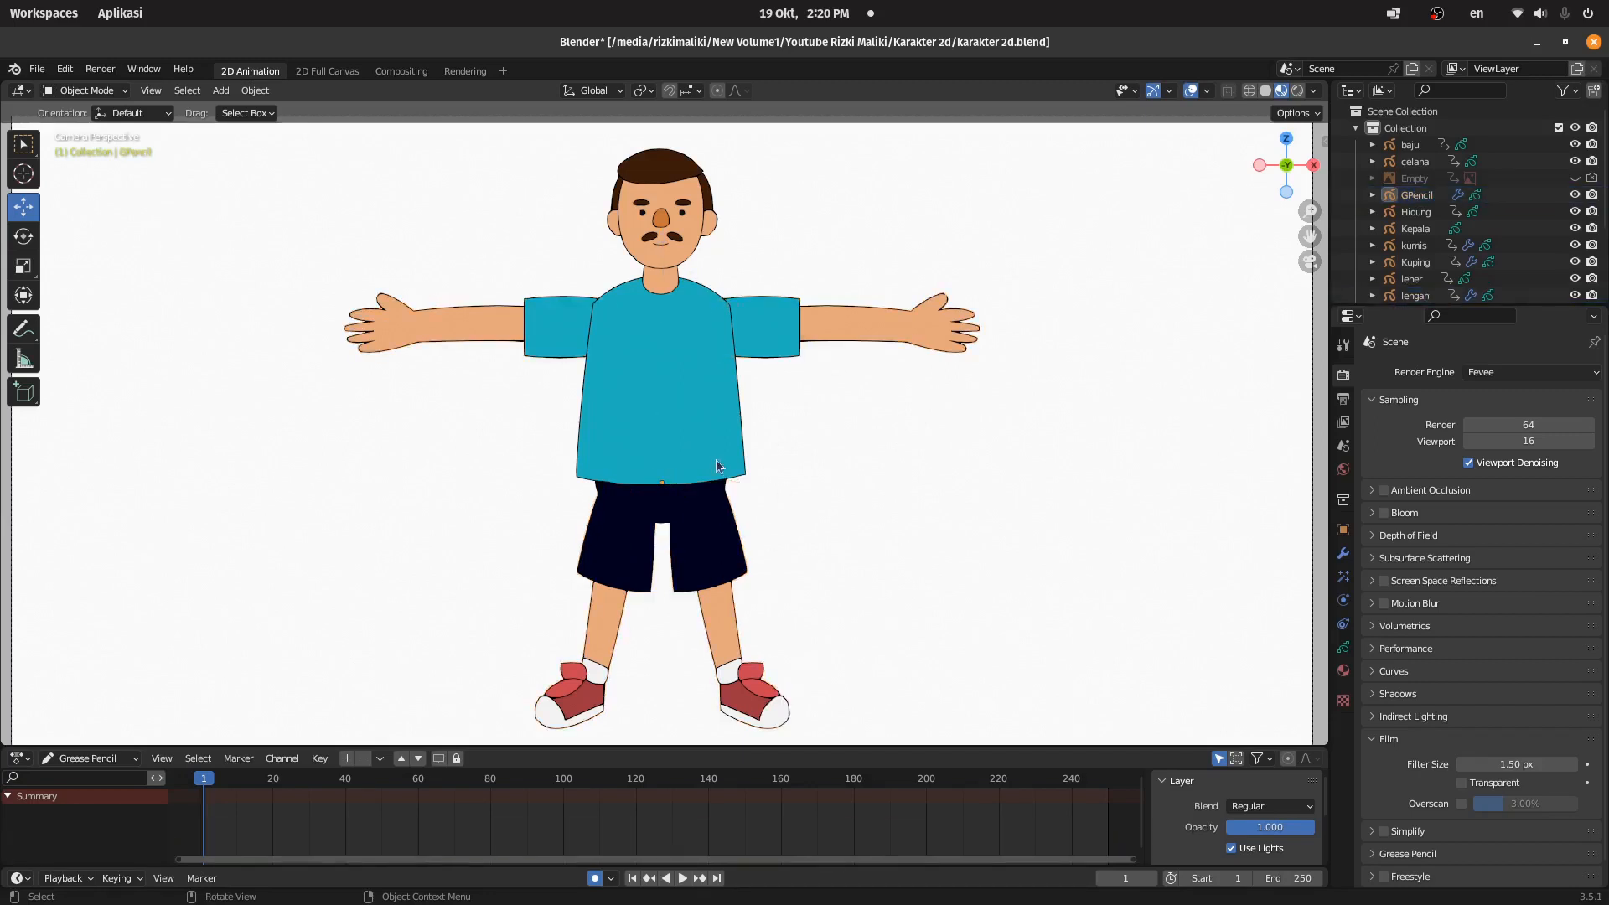
{"action": "left_click", "coordinate": [781, 339]}
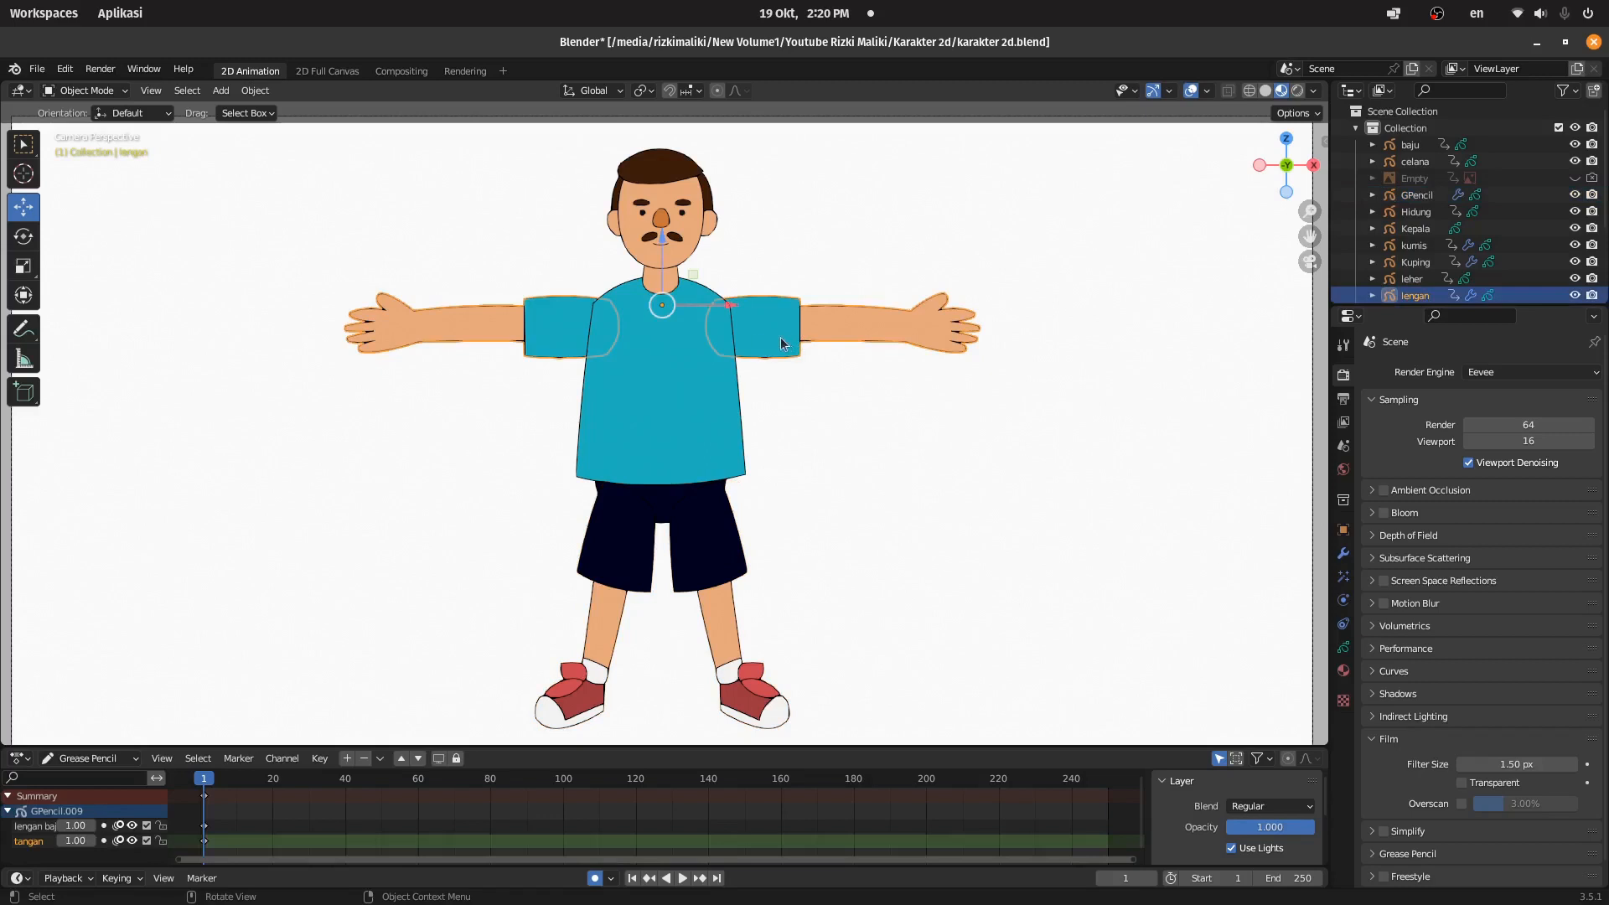
{"action": "left_click", "coordinate": [738, 589]}
{"action": "left_click", "coordinate": [676, 227]}
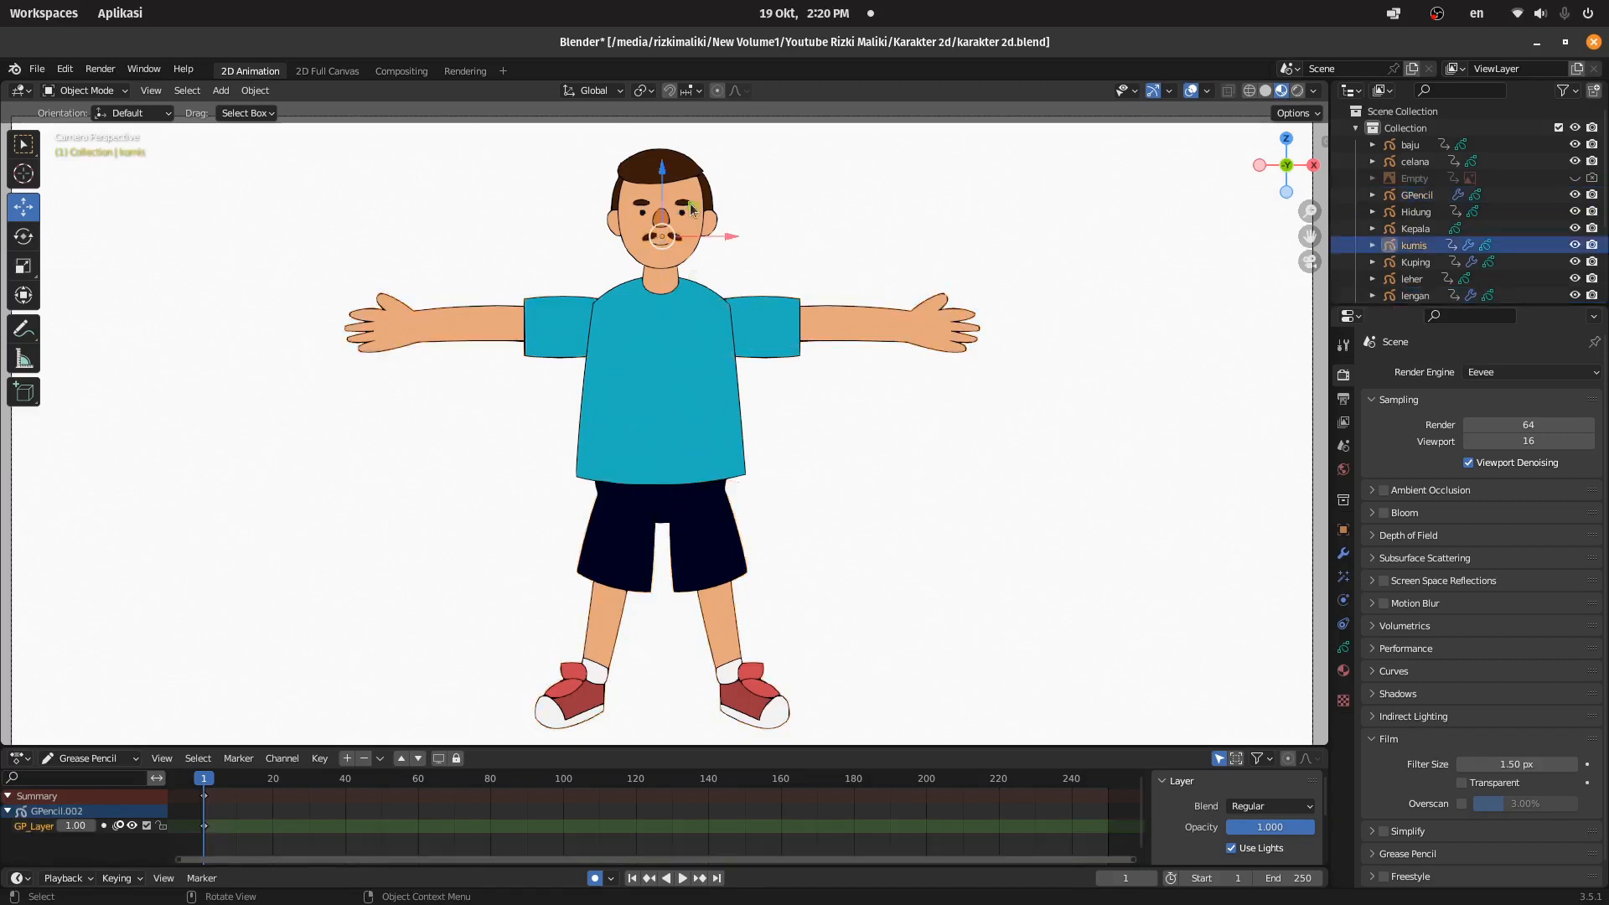
{"action": "left_click", "coordinate": [682, 210]}
Step: Apply the Mirror modifier on the lengan arms object
{"action": "left_click", "coordinate": [766, 306]}
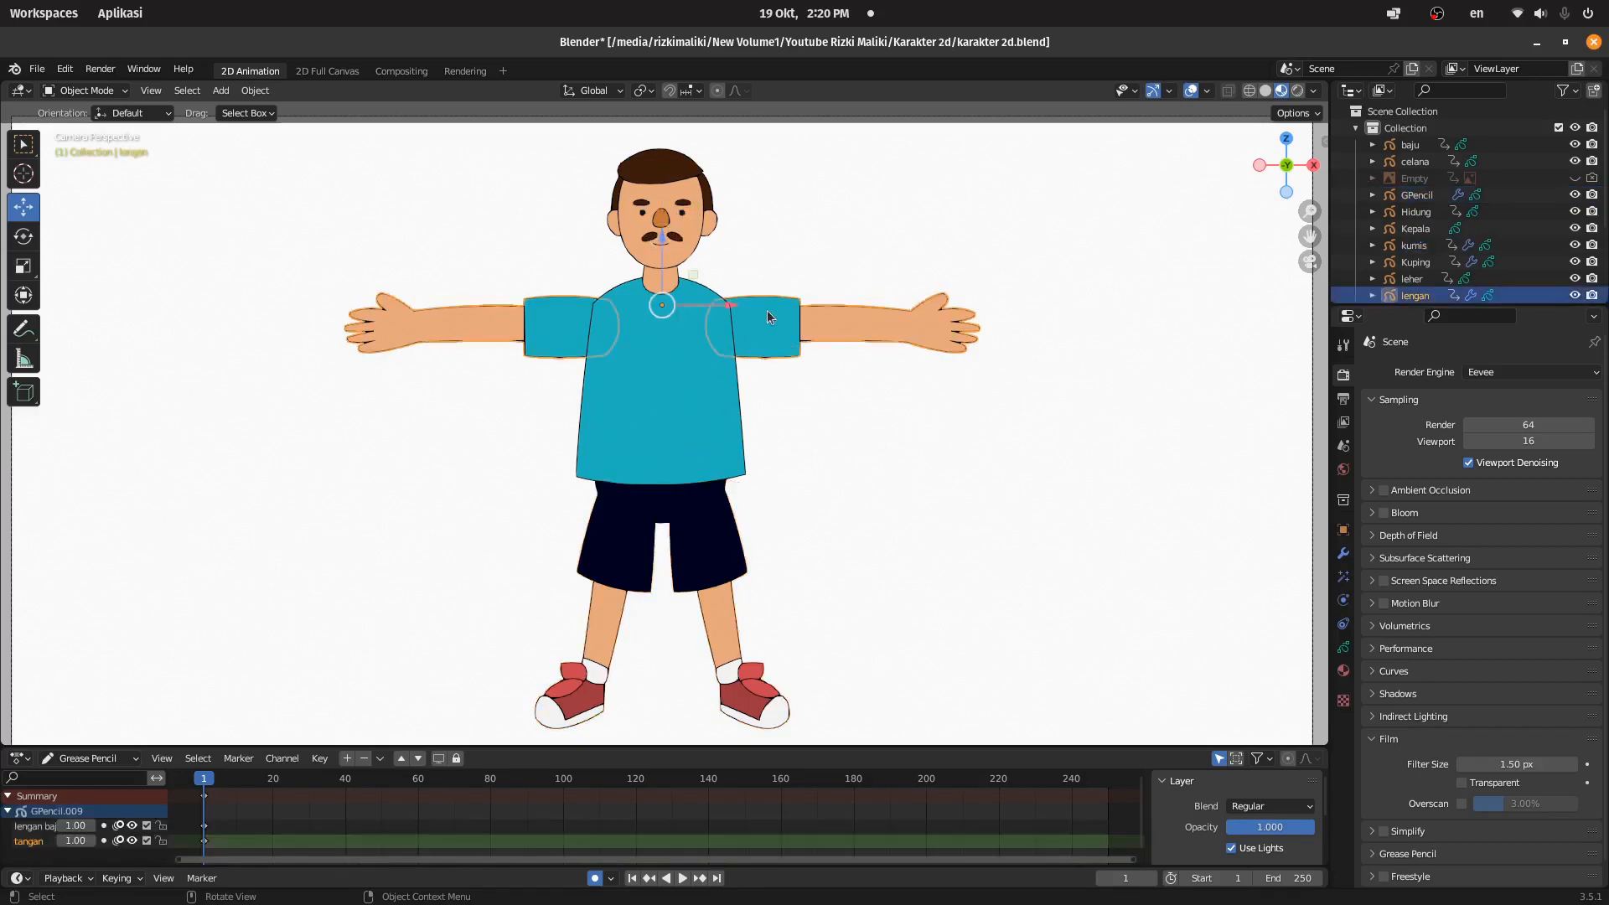
{"action": "left_click", "coordinate": [1343, 553]}
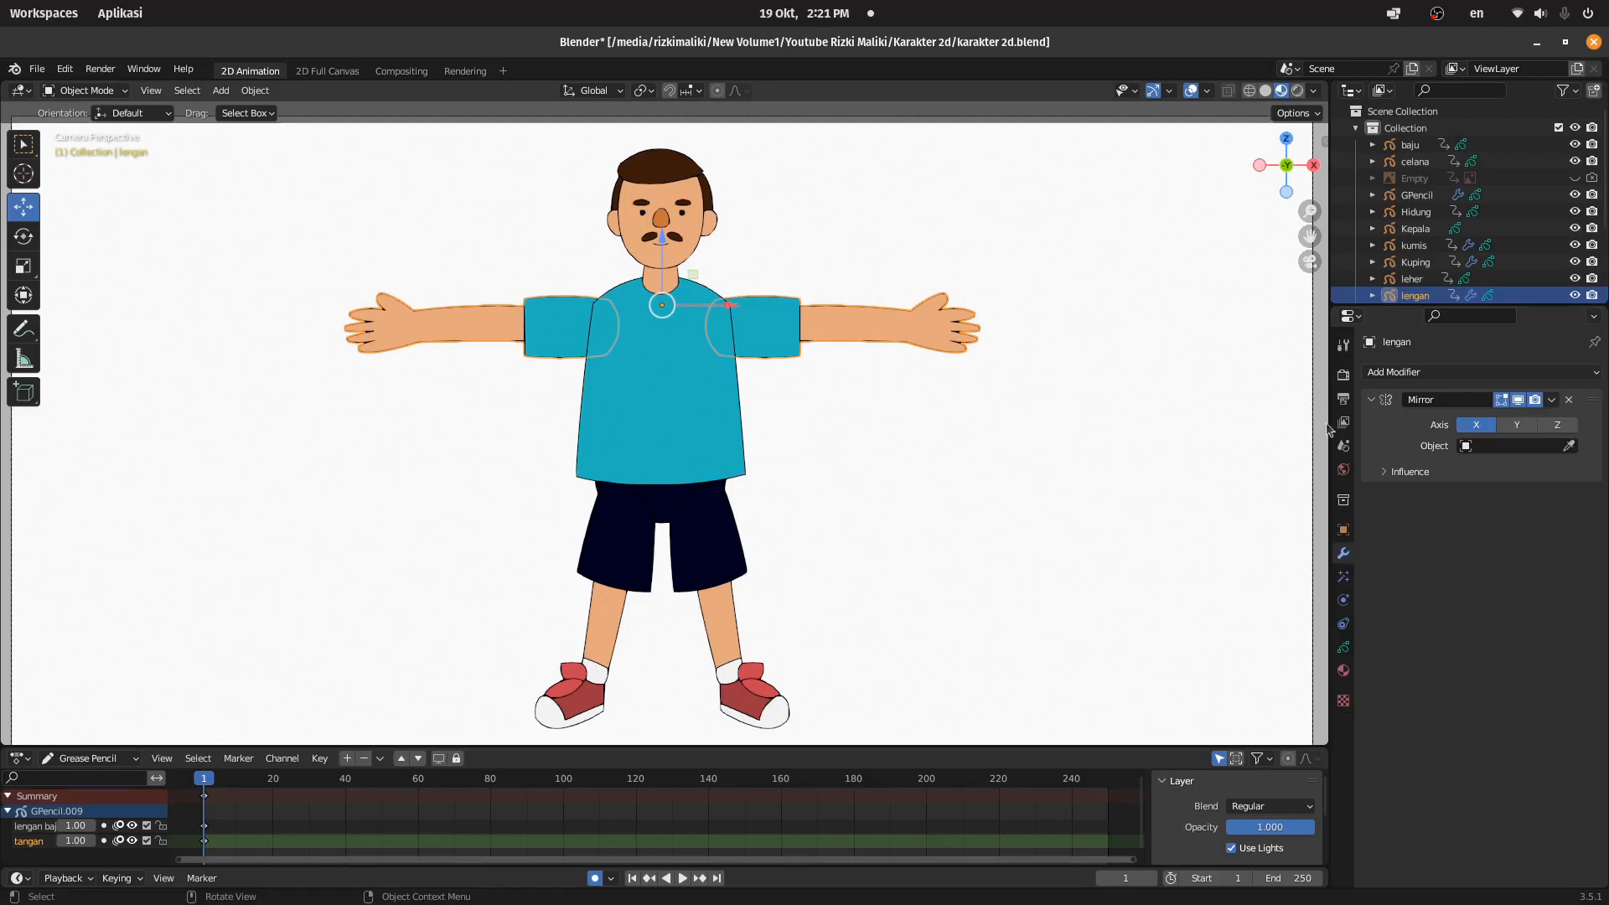
{"action": "left_click", "coordinate": [749, 415]}
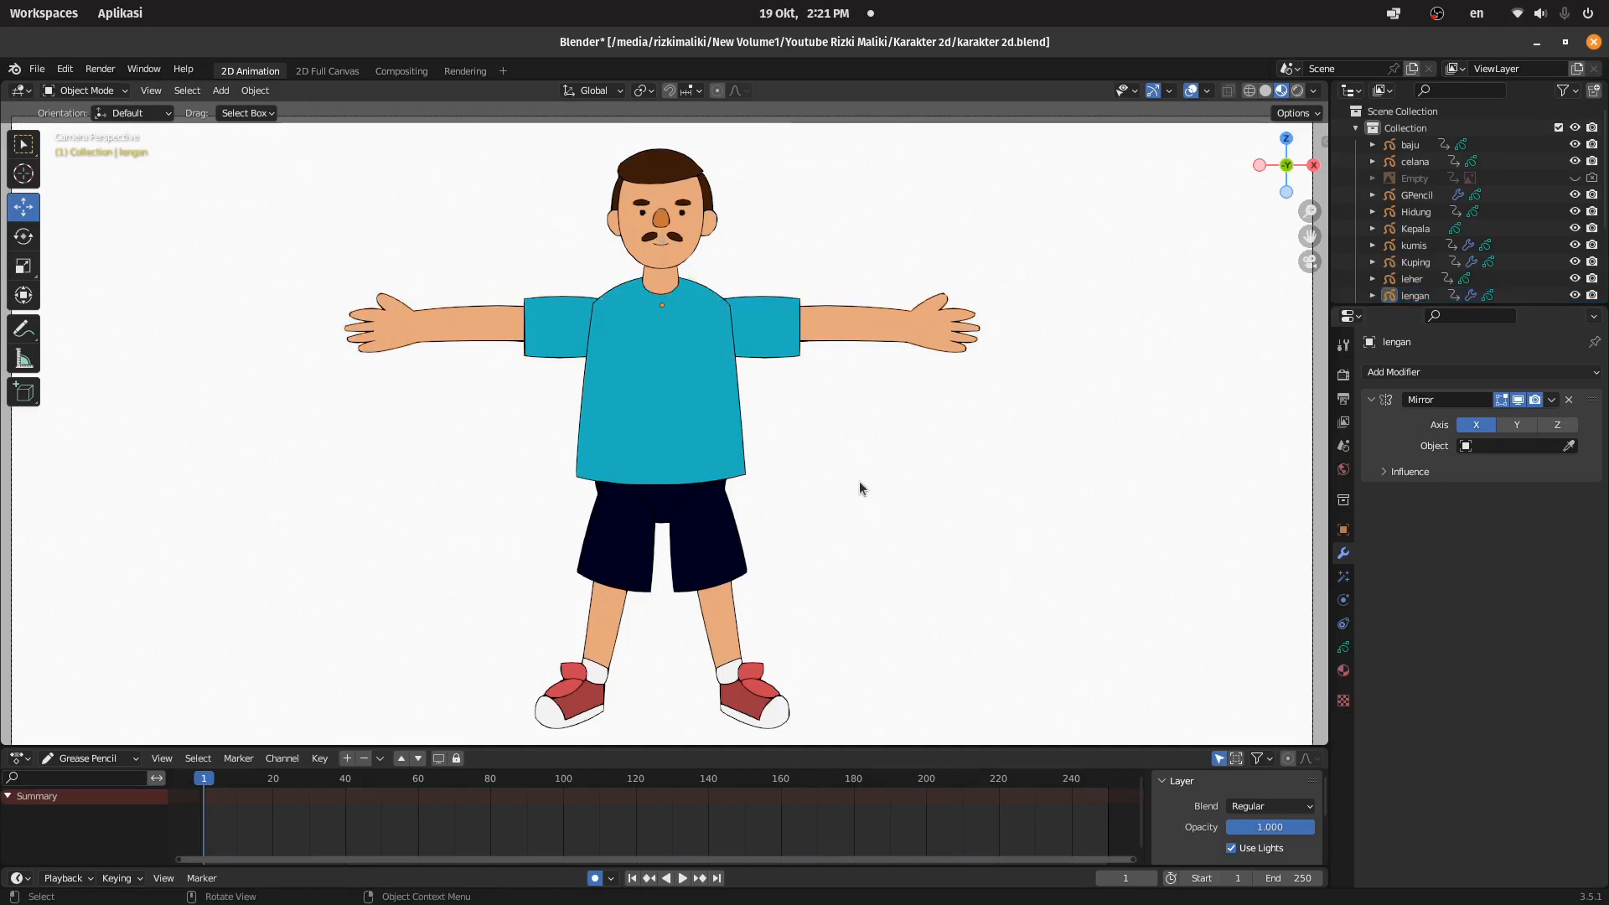
{"action": "left_click", "coordinate": [783, 342]}
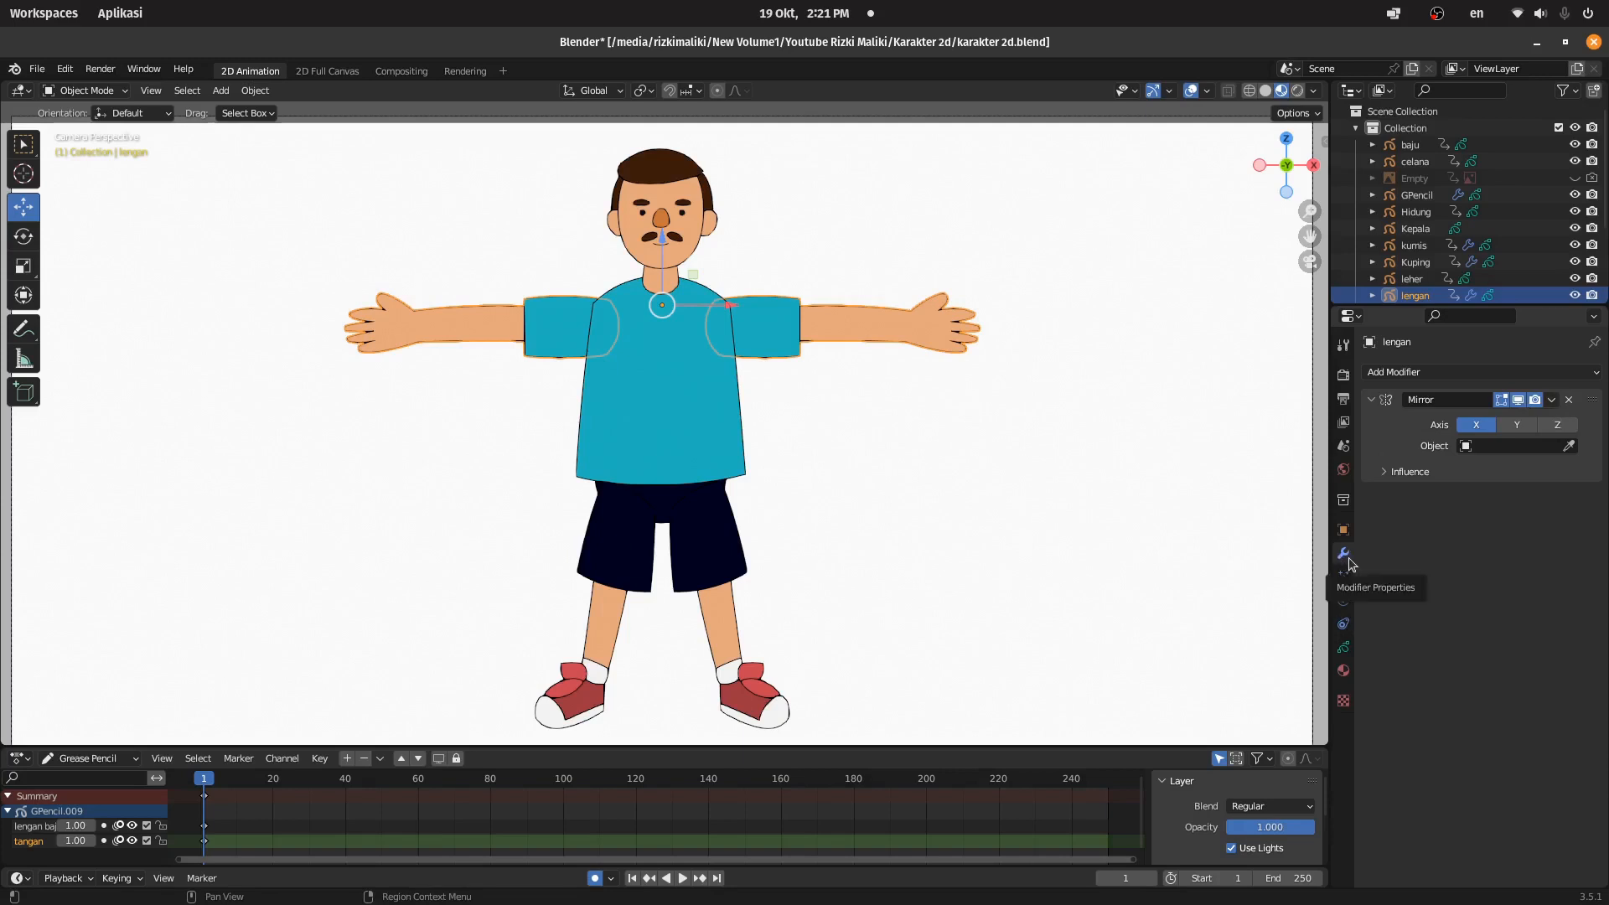
{"action": "left_click", "coordinate": [1551, 400]}
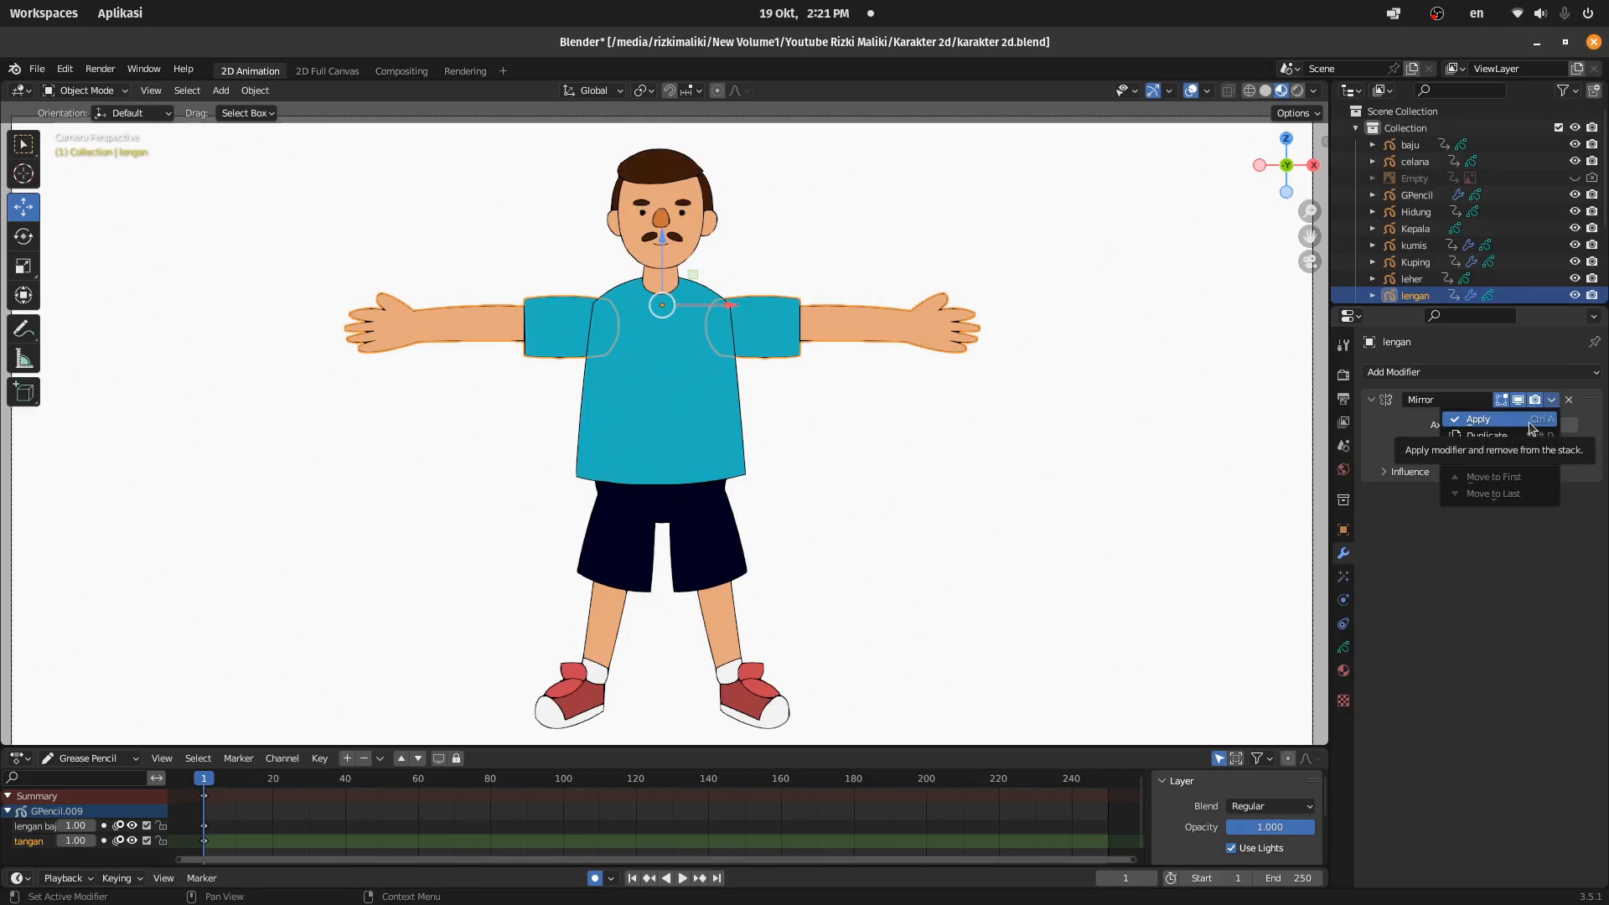
{"action": "left_click", "coordinate": [1529, 423]}
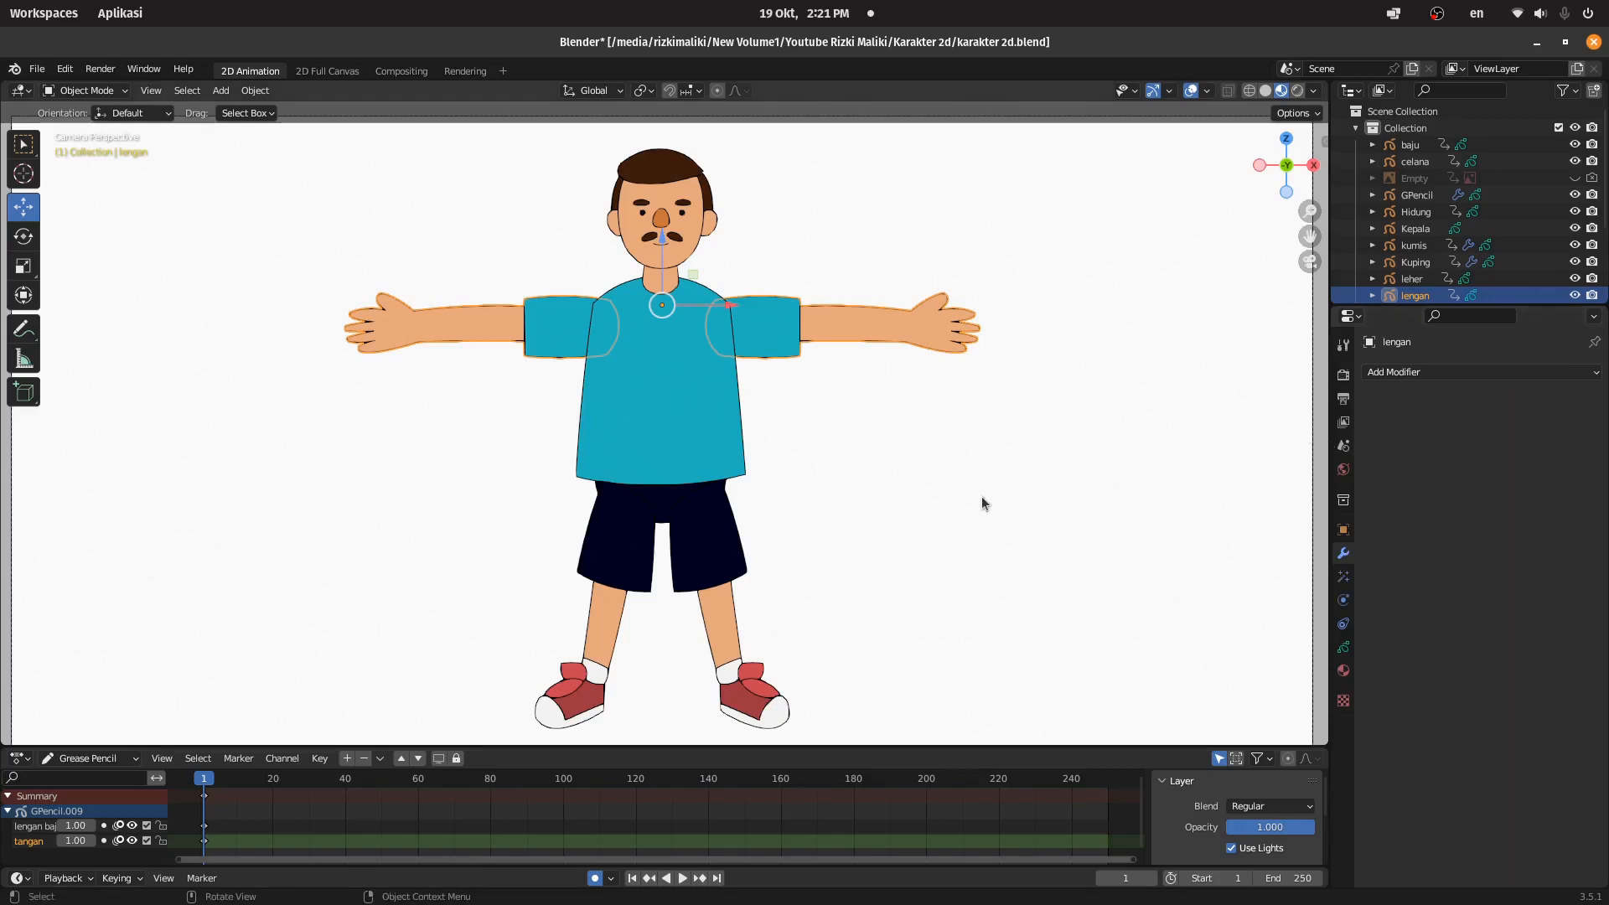
Step: Apply the Mirror modifier on the GPencil legs object
{"action": "left_click", "coordinate": [708, 607]}
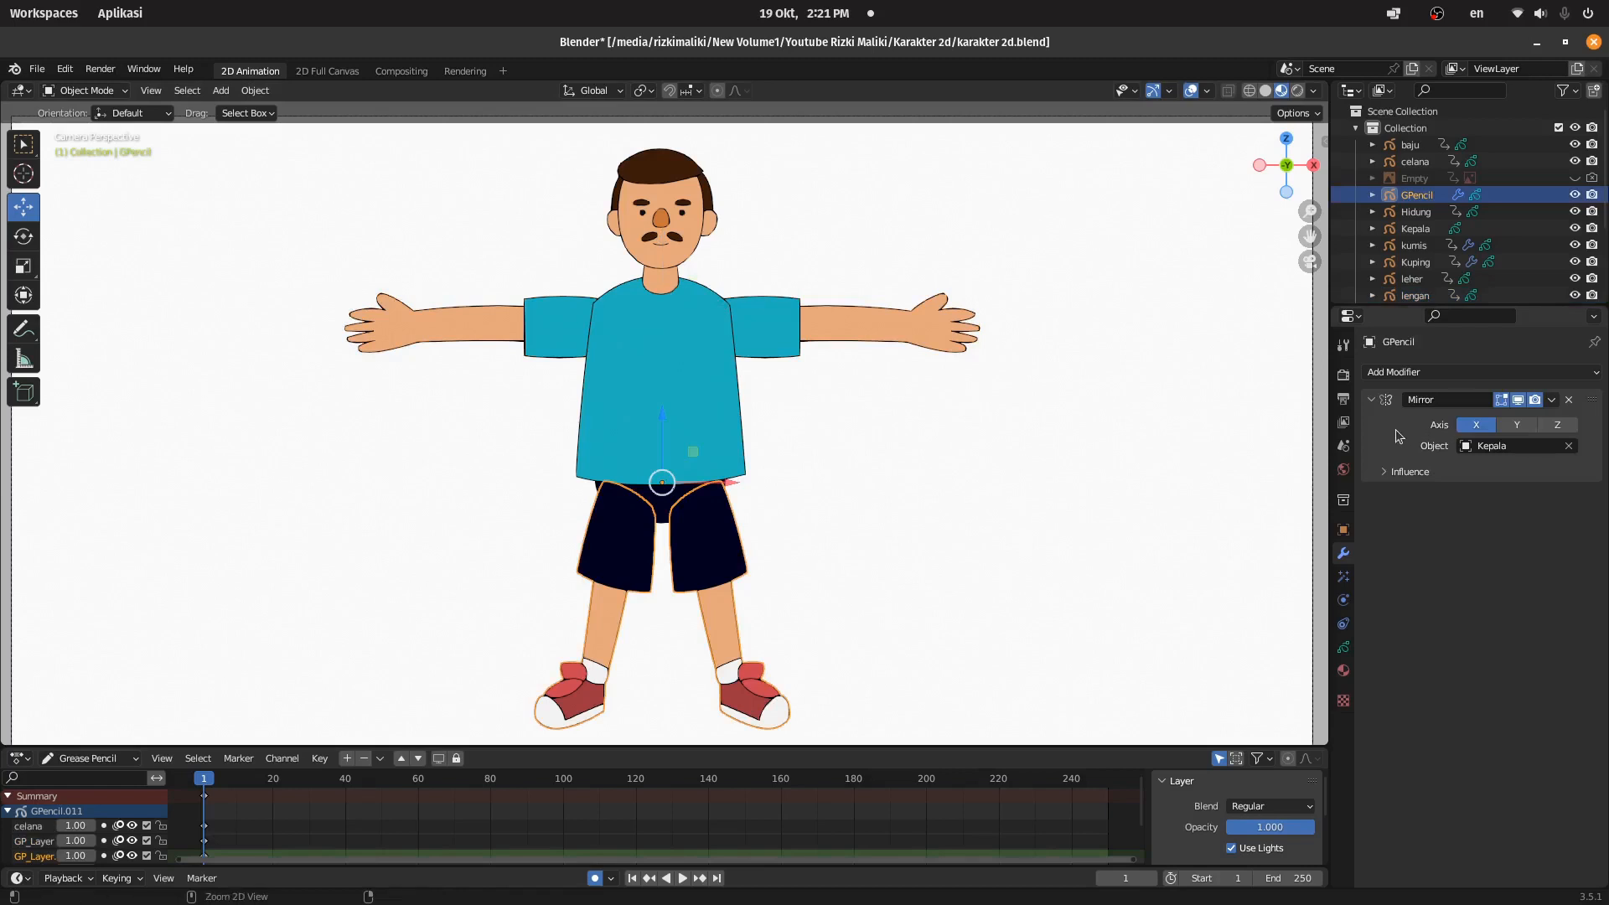
{"action": "key", "text": "ctrl+a"}
{"action": "left_click", "coordinate": [907, 492]}
{"action": "left_click", "coordinate": [689, 555]}
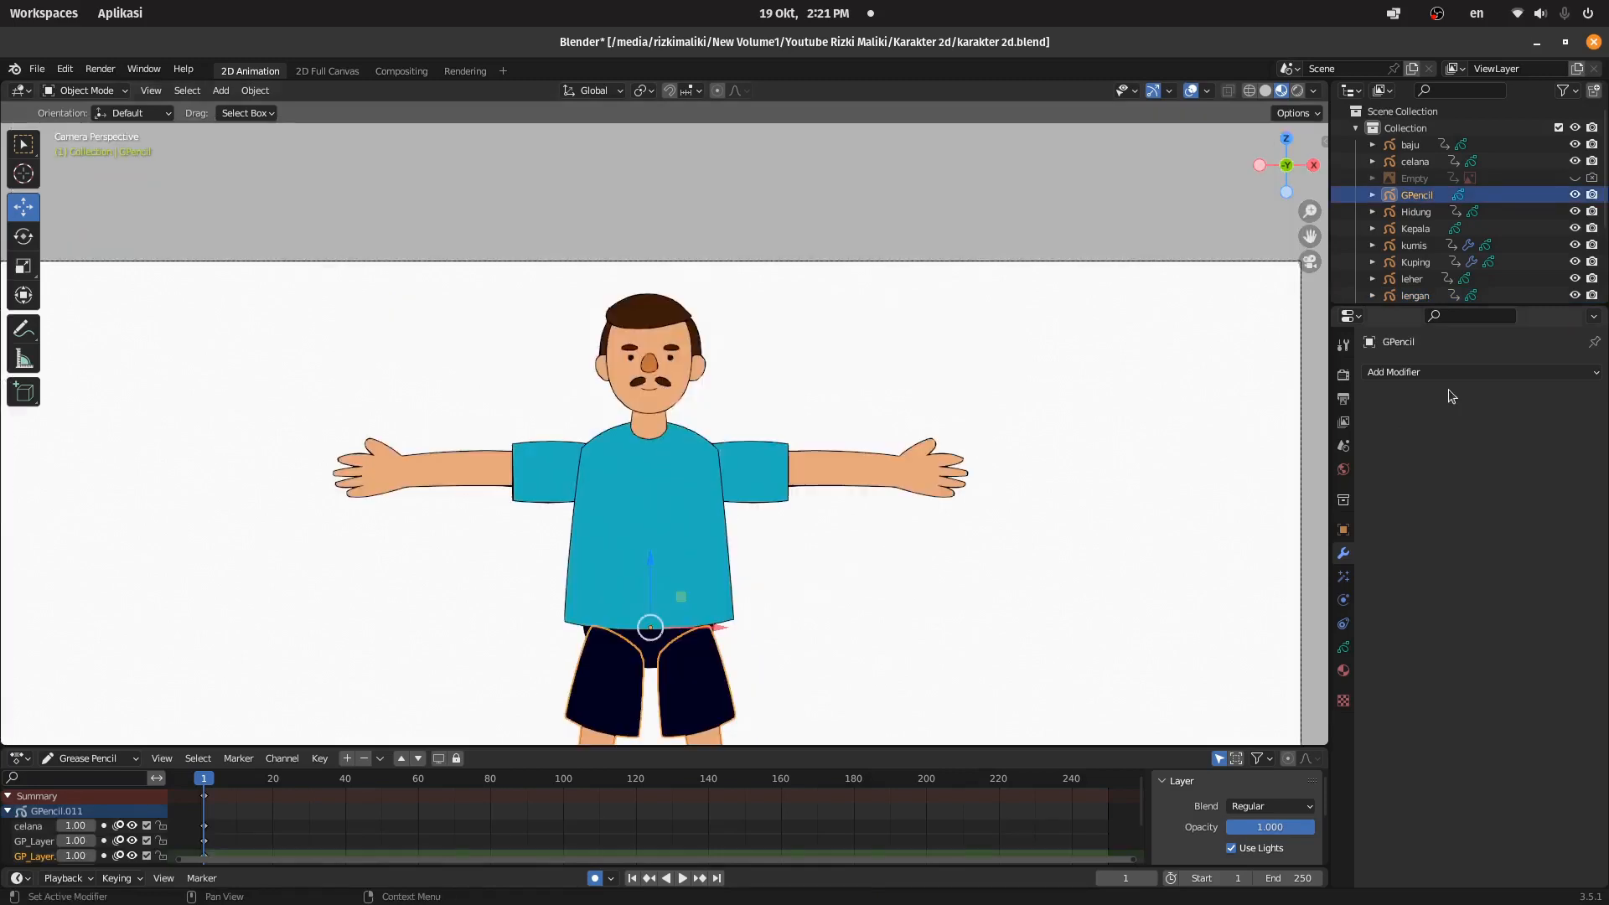
Step: Apply the Mirror modifiers on the kumis moustache and the Mata eyes
{"action": "scroll", "coordinate": [639, 390], "scroll_direction": "up", "scroll_amount": 4}
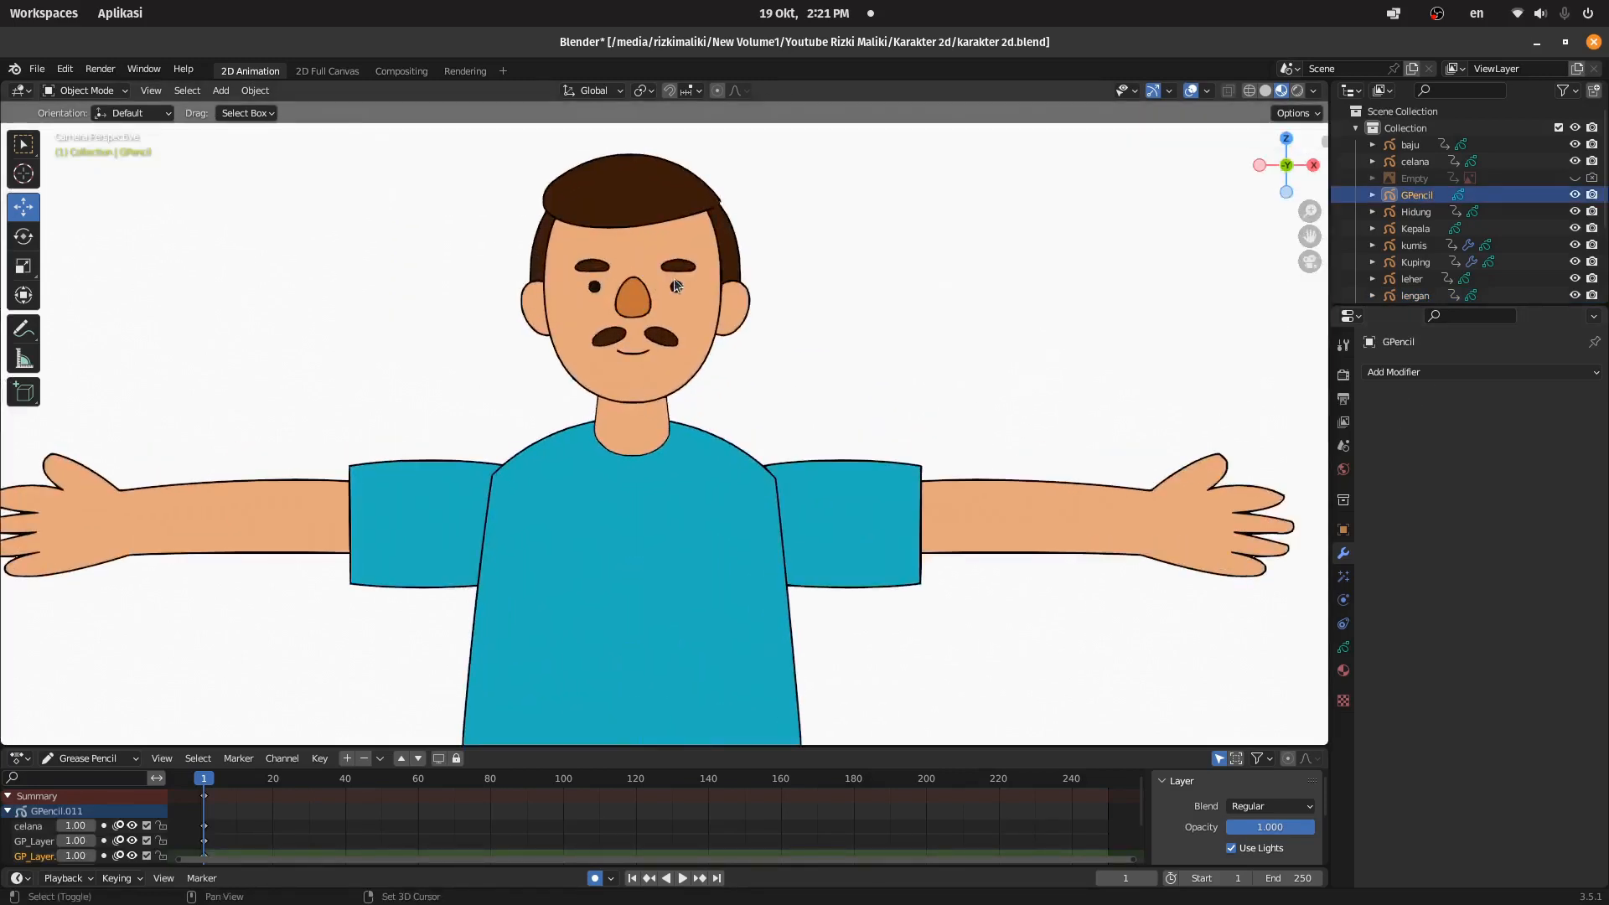
{"action": "scroll", "coordinate": [701, 369], "scroll_direction": "up", "scroll_amount": 1}
{"action": "scroll", "coordinate": [701, 369], "scroll_direction": "up", "scroll_amount": 2}
{"action": "left_click", "coordinate": [718, 399]}
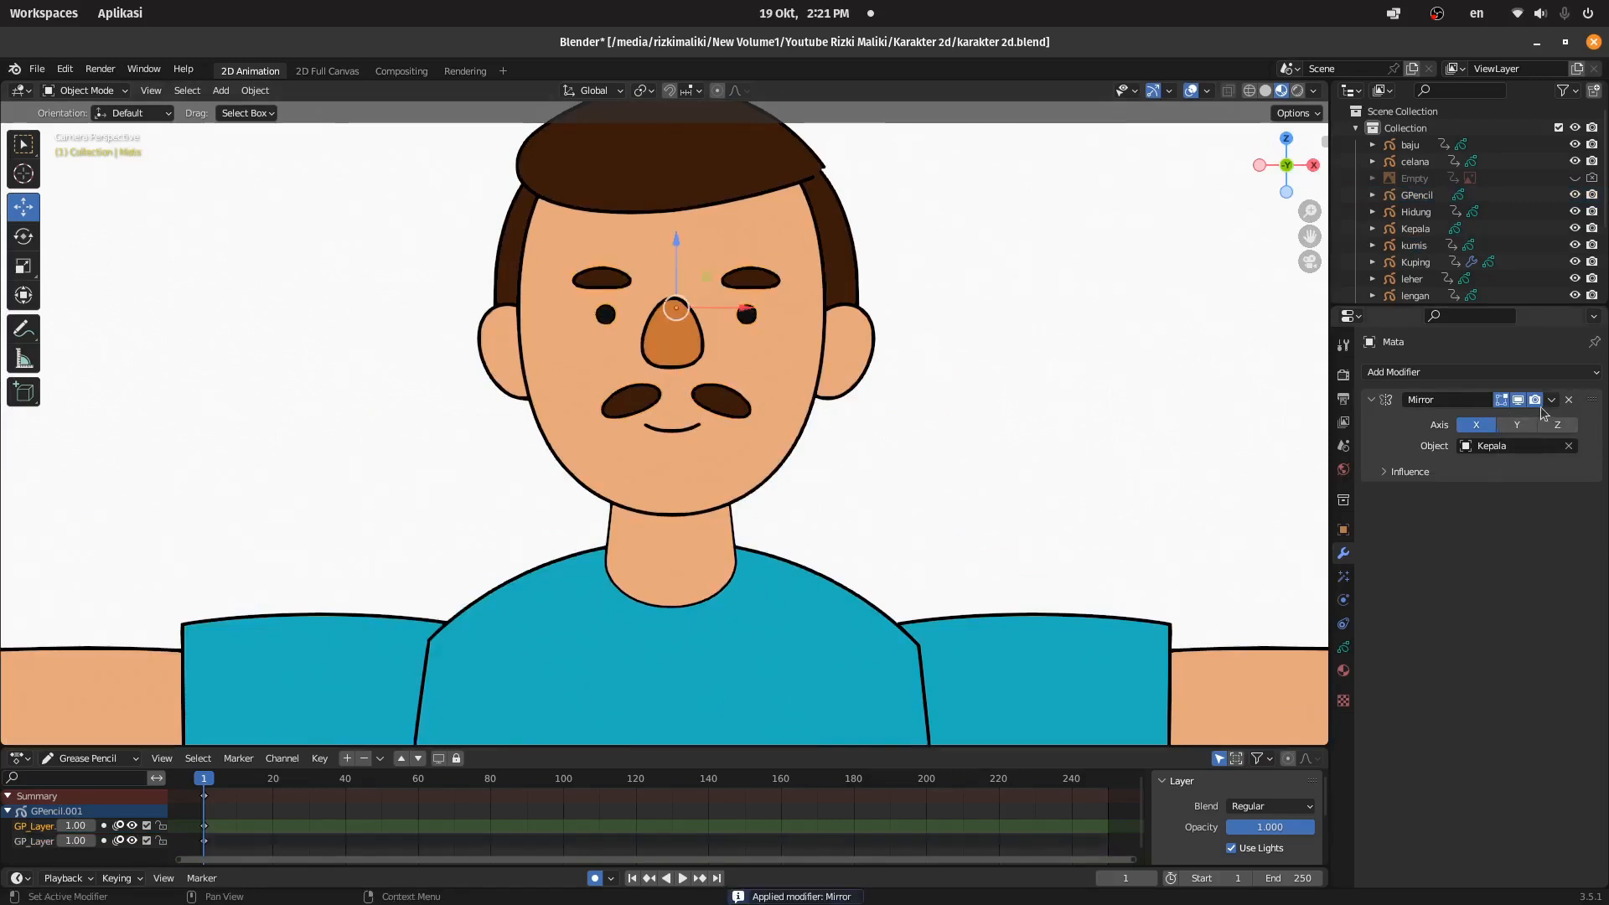
{"action": "left_click", "coordinate": [1552, 400]}
{"action": "left_click", "coordinate": [1500, 416]}
Step: Select the arms and legs in turn to examine whether each pair is still one object
{"action": "scroll", "coordinate": [934, 370], "scroll_direction": "down", "scroll_amount": 5}
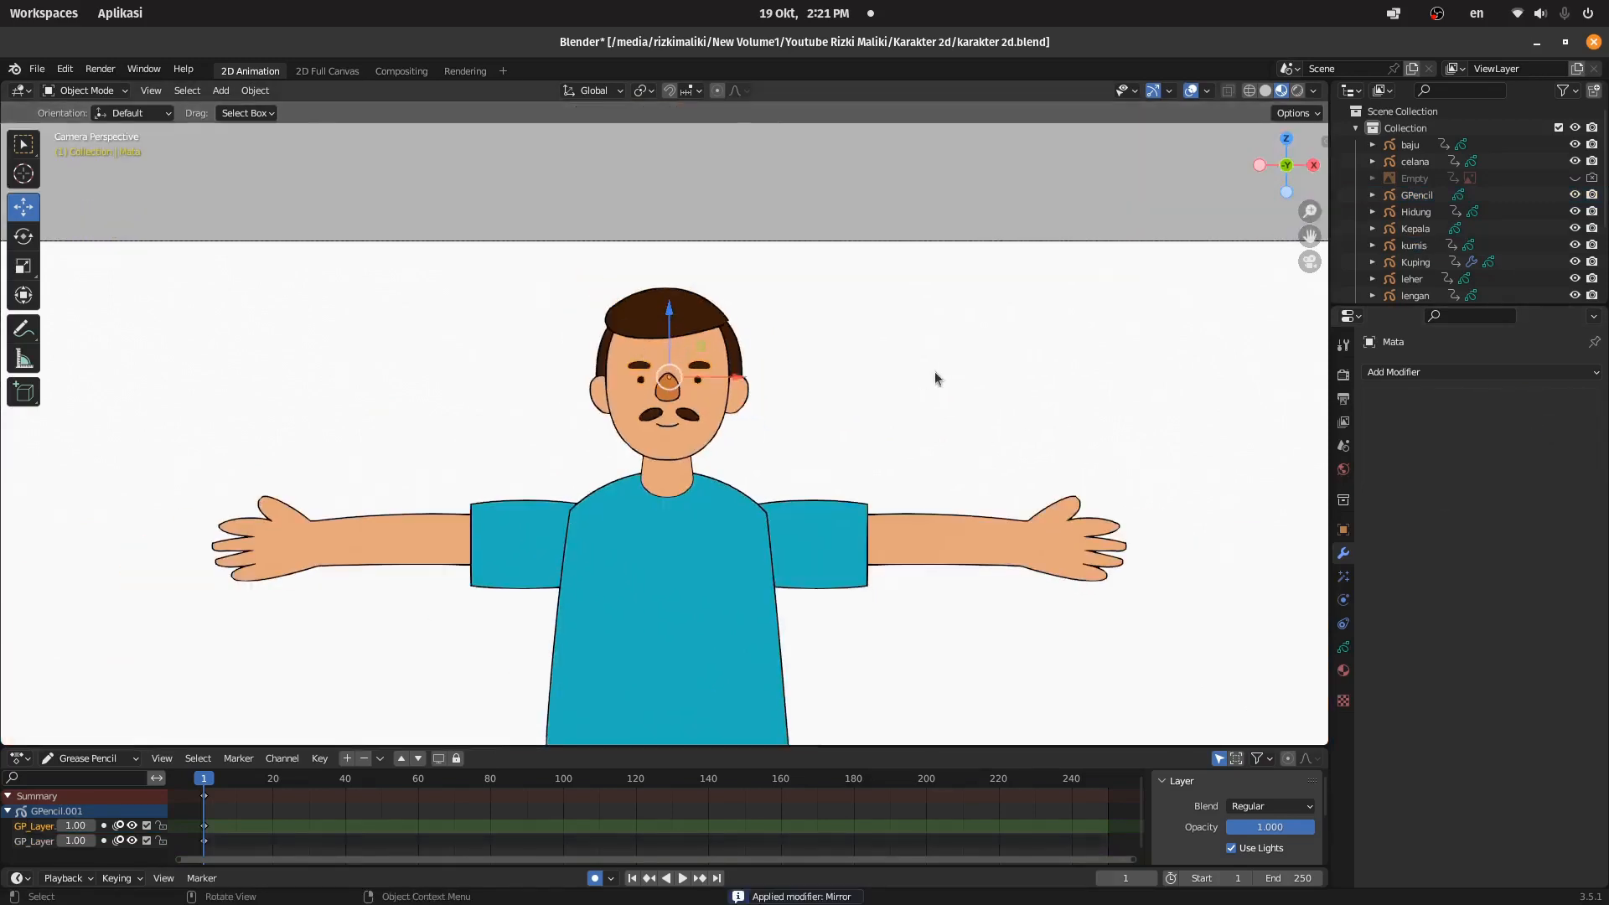
{"action": "left_click", "coordinate": [933, 371]}
{"action": "left_click", "coordinate": [831, 515]}
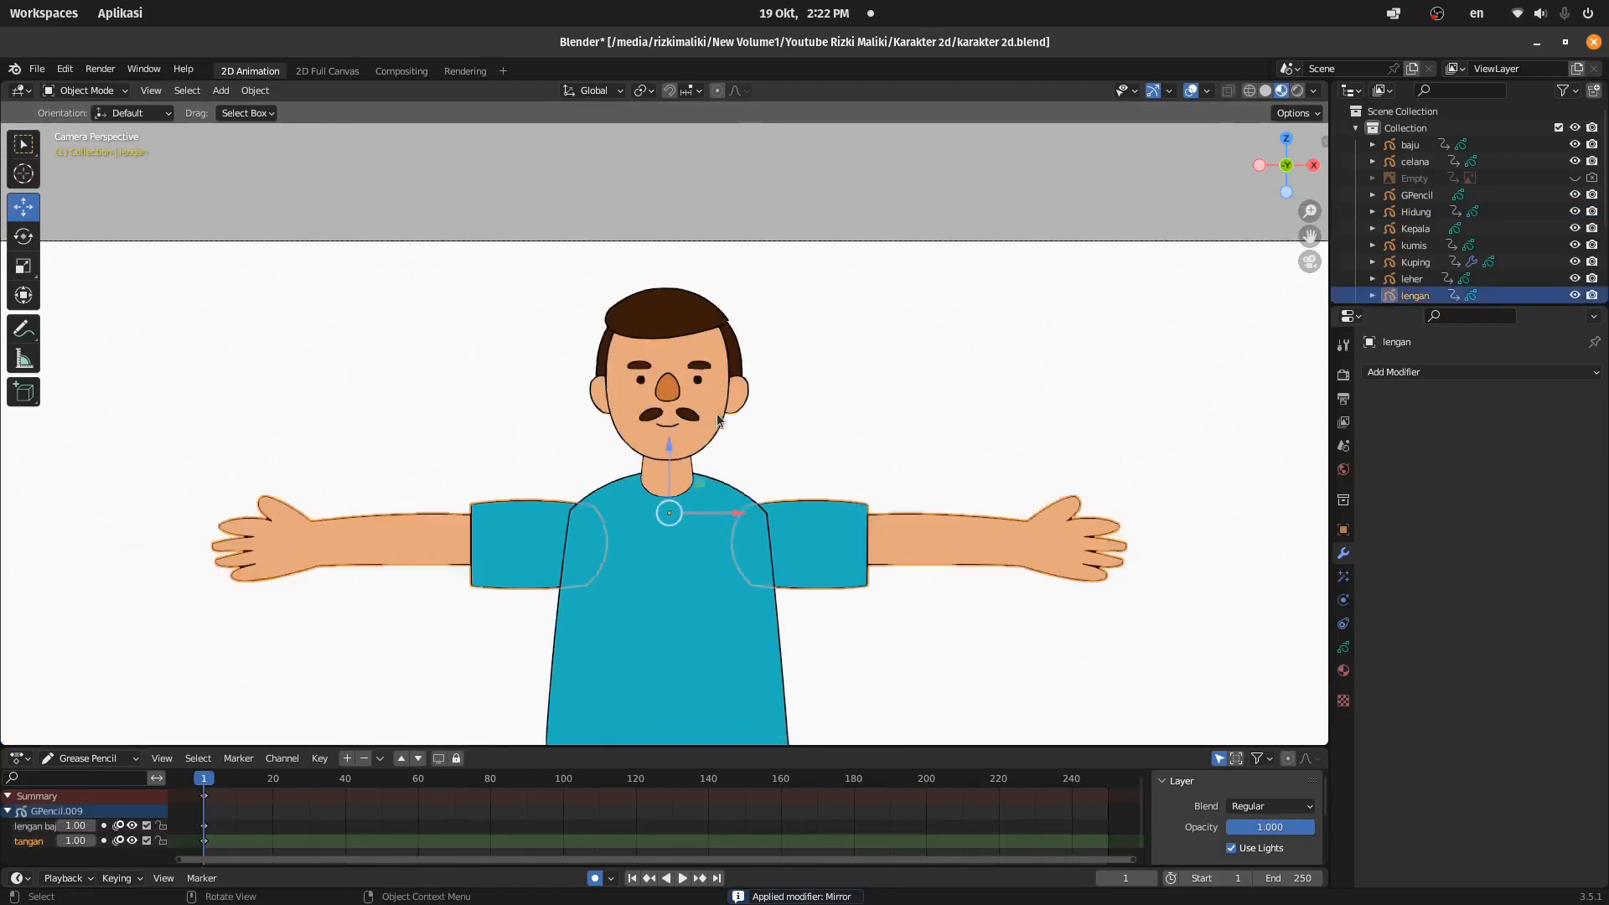
{"action": "scroll", "coordinate": [718, 419], "scroll_direction": "down", "scroll_amount": 3}
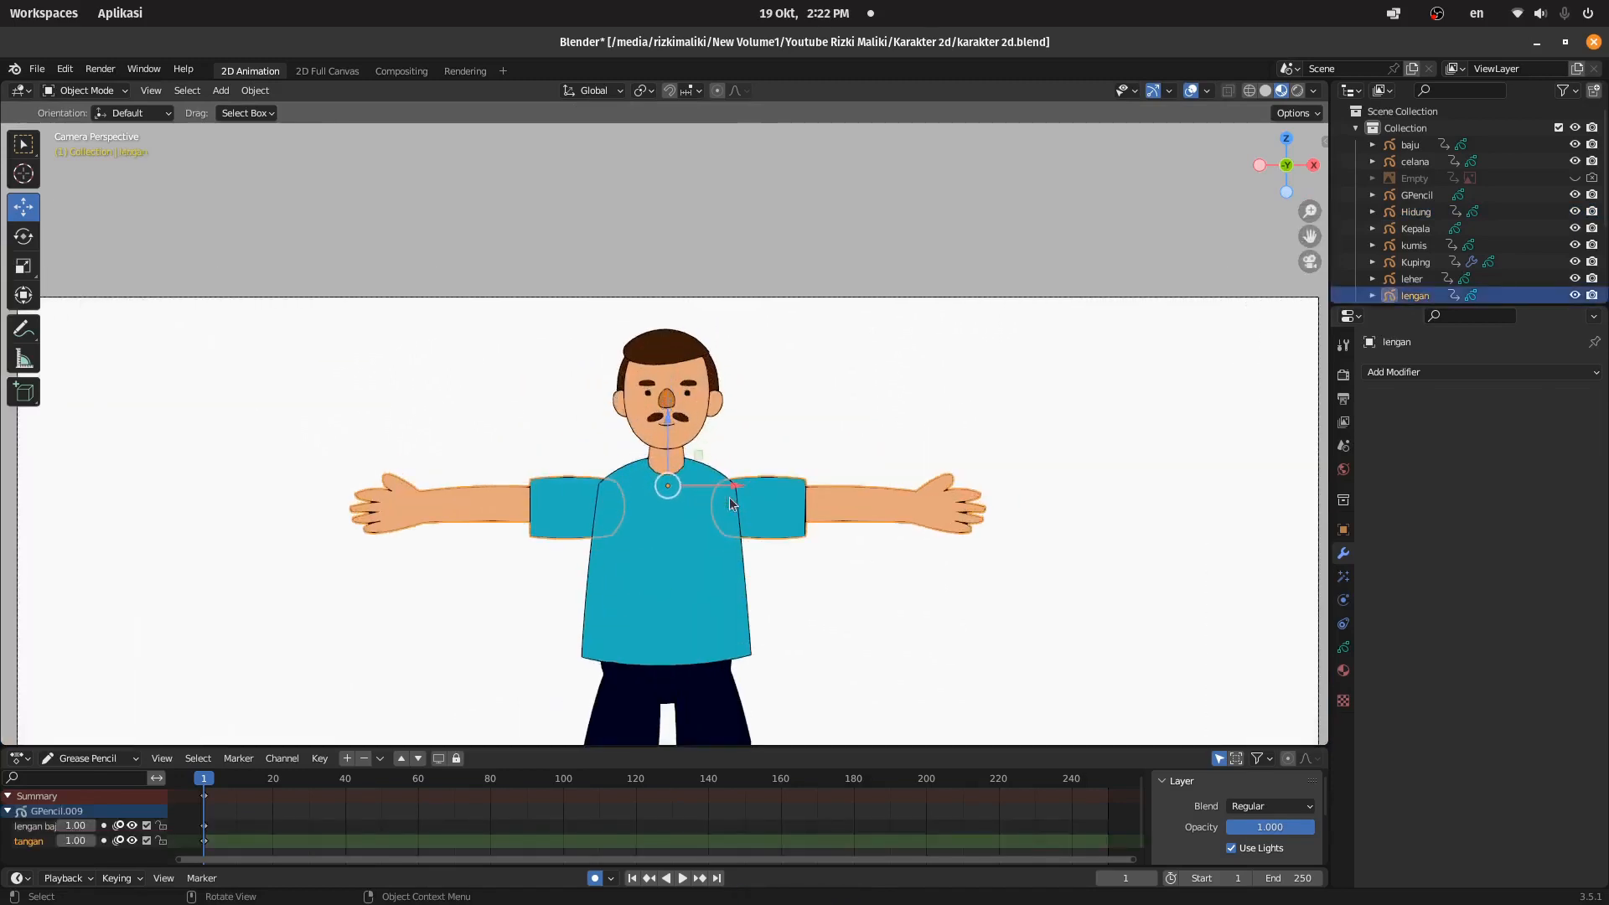
{"action": "middle_click_drag", "start_coordinate": [796, 555], "coordinate": [799, 343], "text": "shift"}
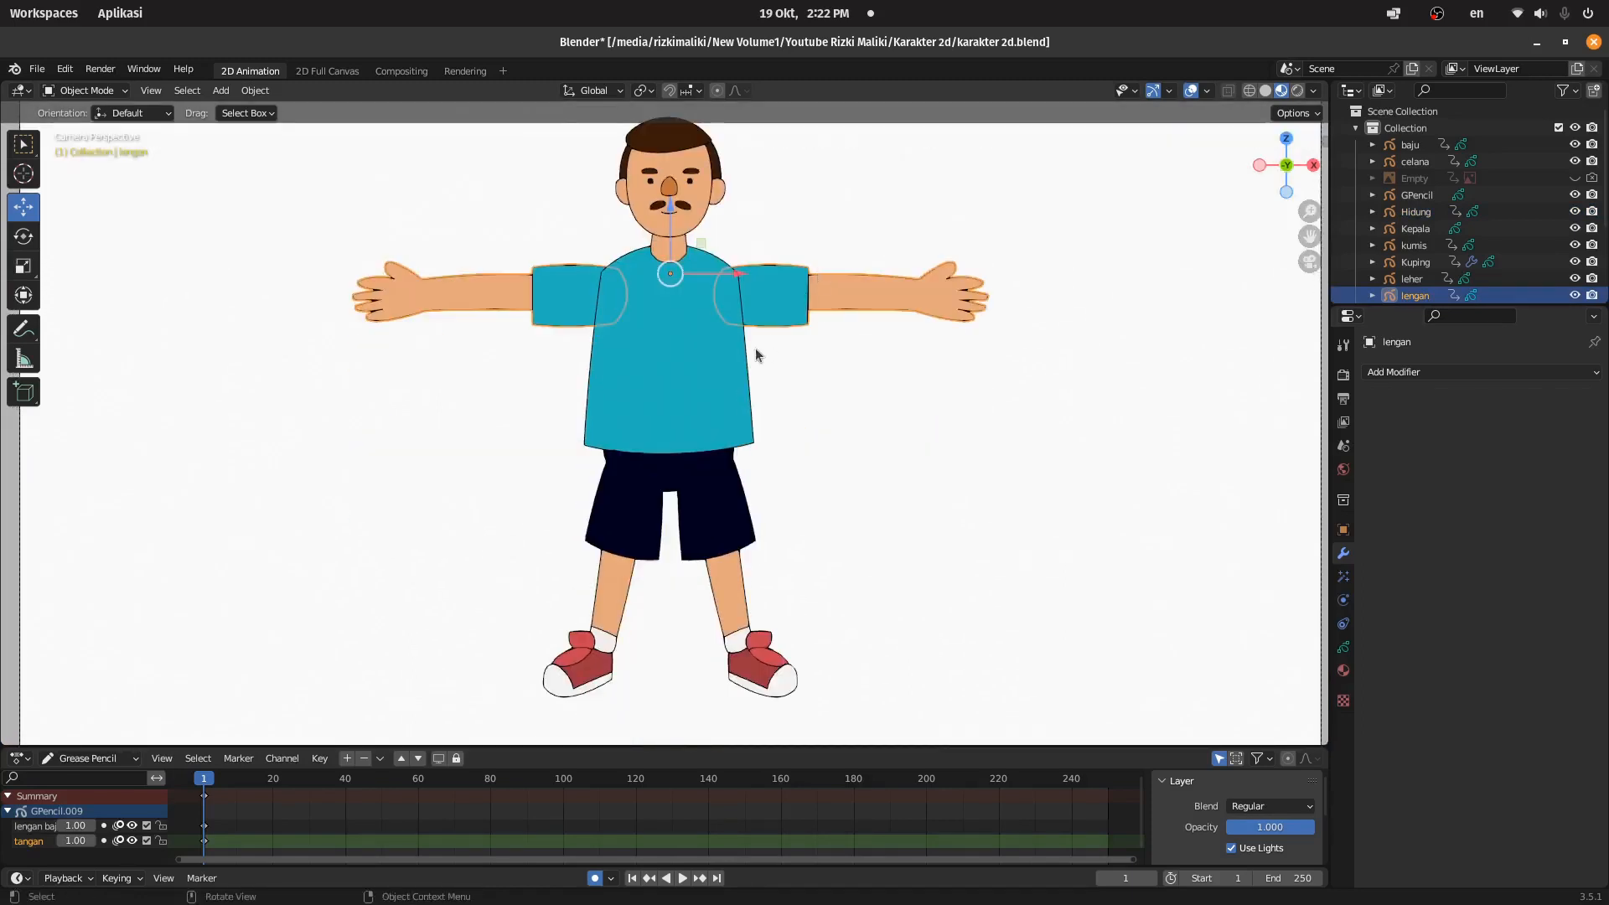
{"action": "left_click", "coordinate": [694, 536]}
{"action": "scroll", "coordinate": [689, 179], "scroll_direction": "up", "scroll_amount": 2}
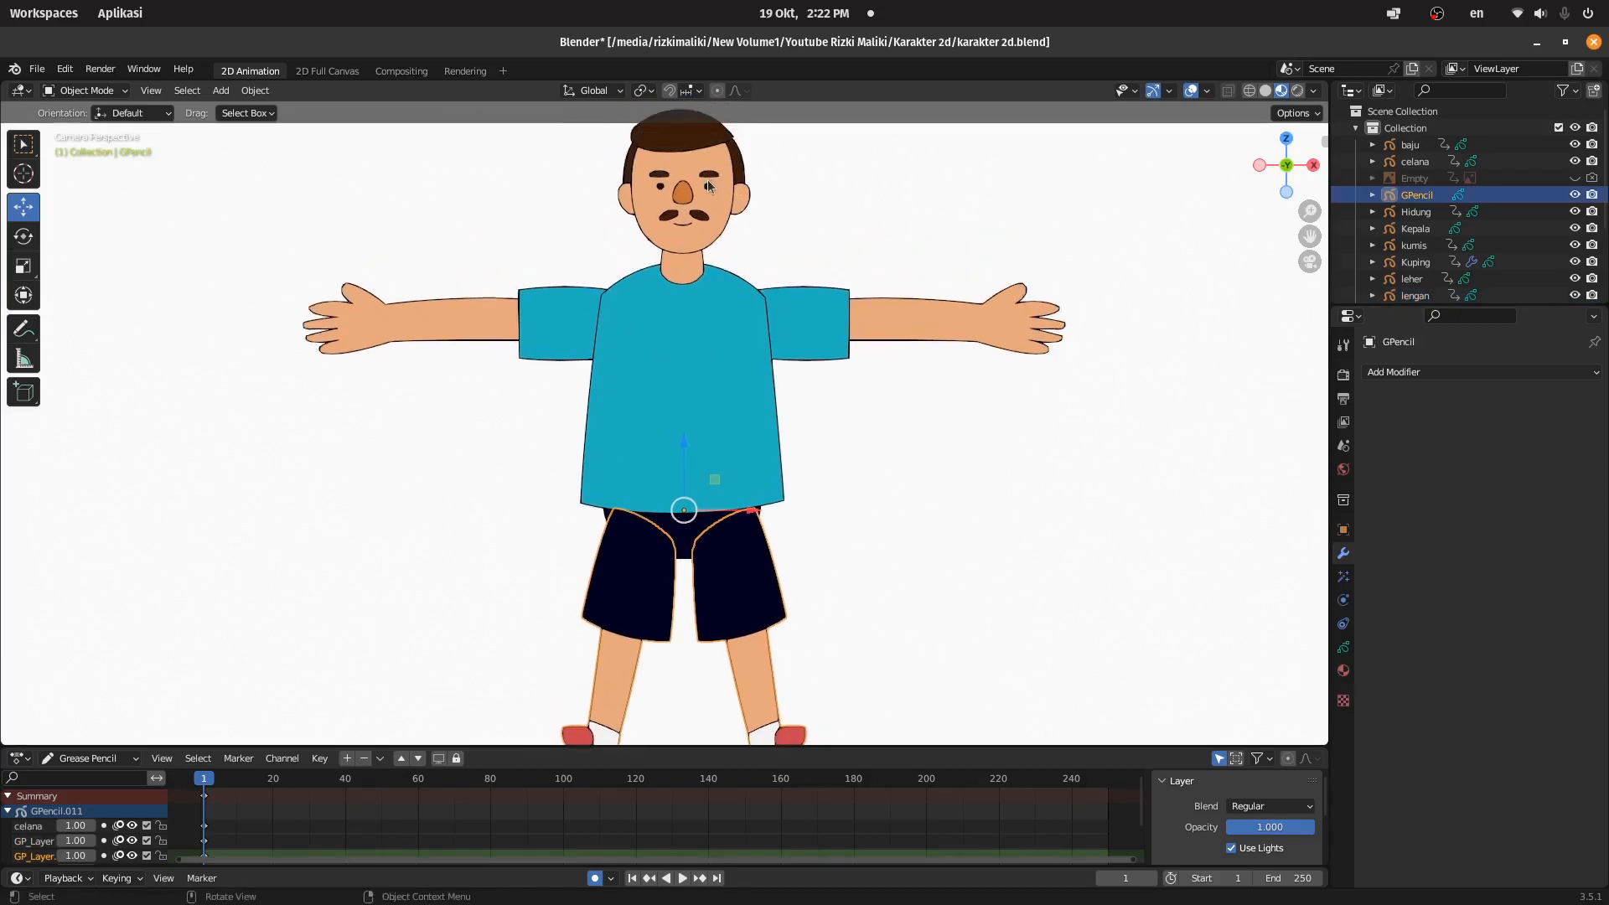
{"action": "left_click", "coordinate": [809, 311]}
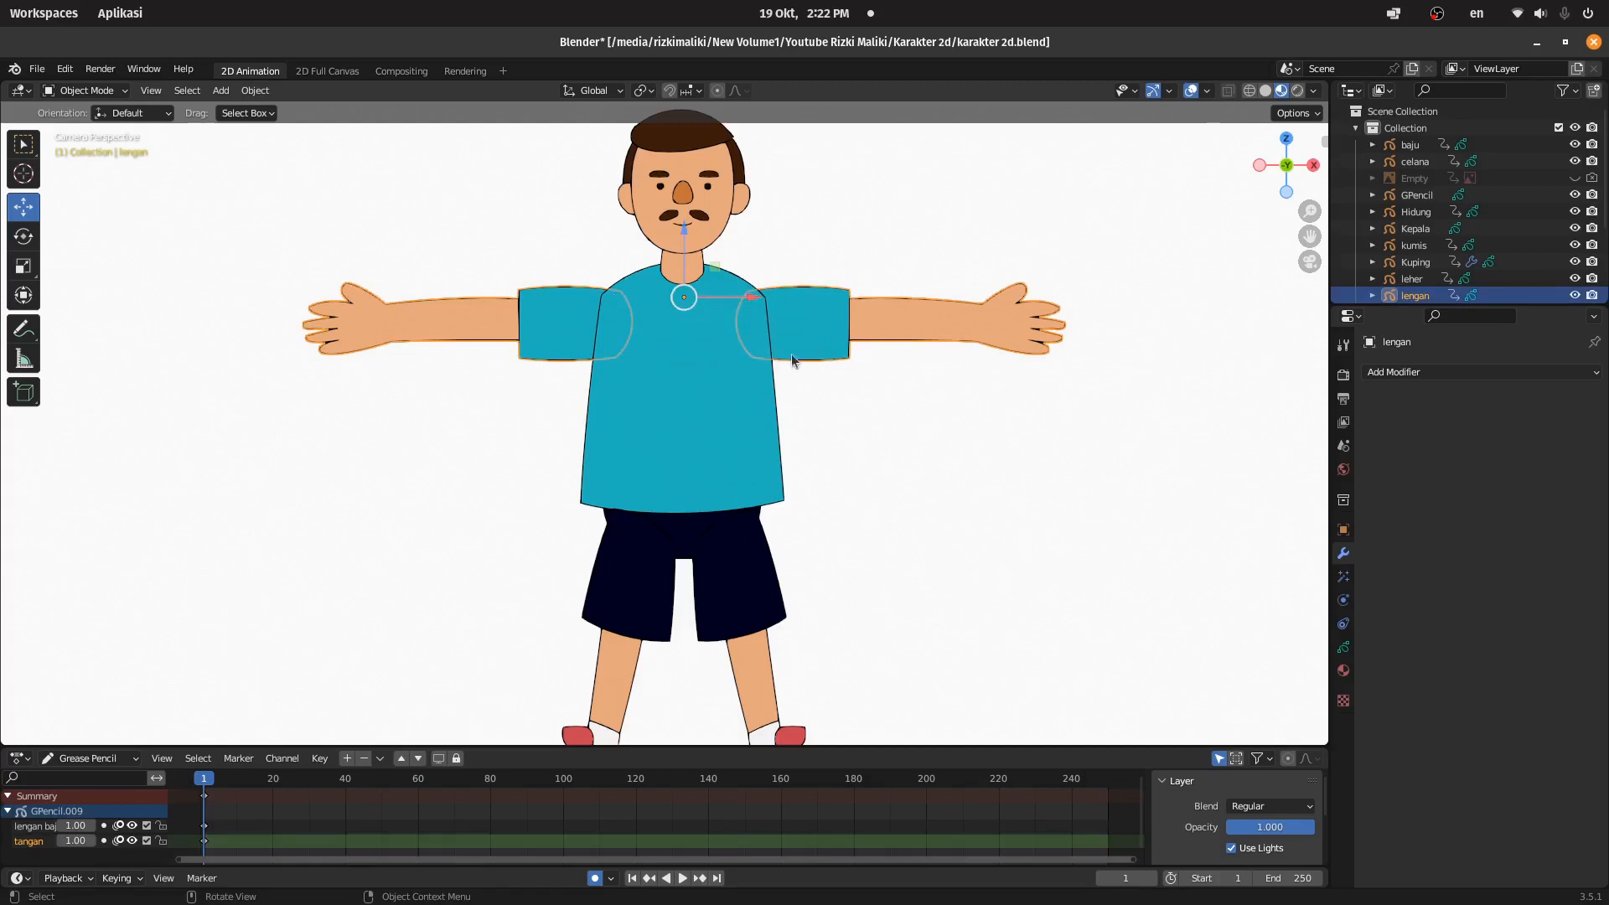
{"action": "left_click", "coordinate": [862, 476]}
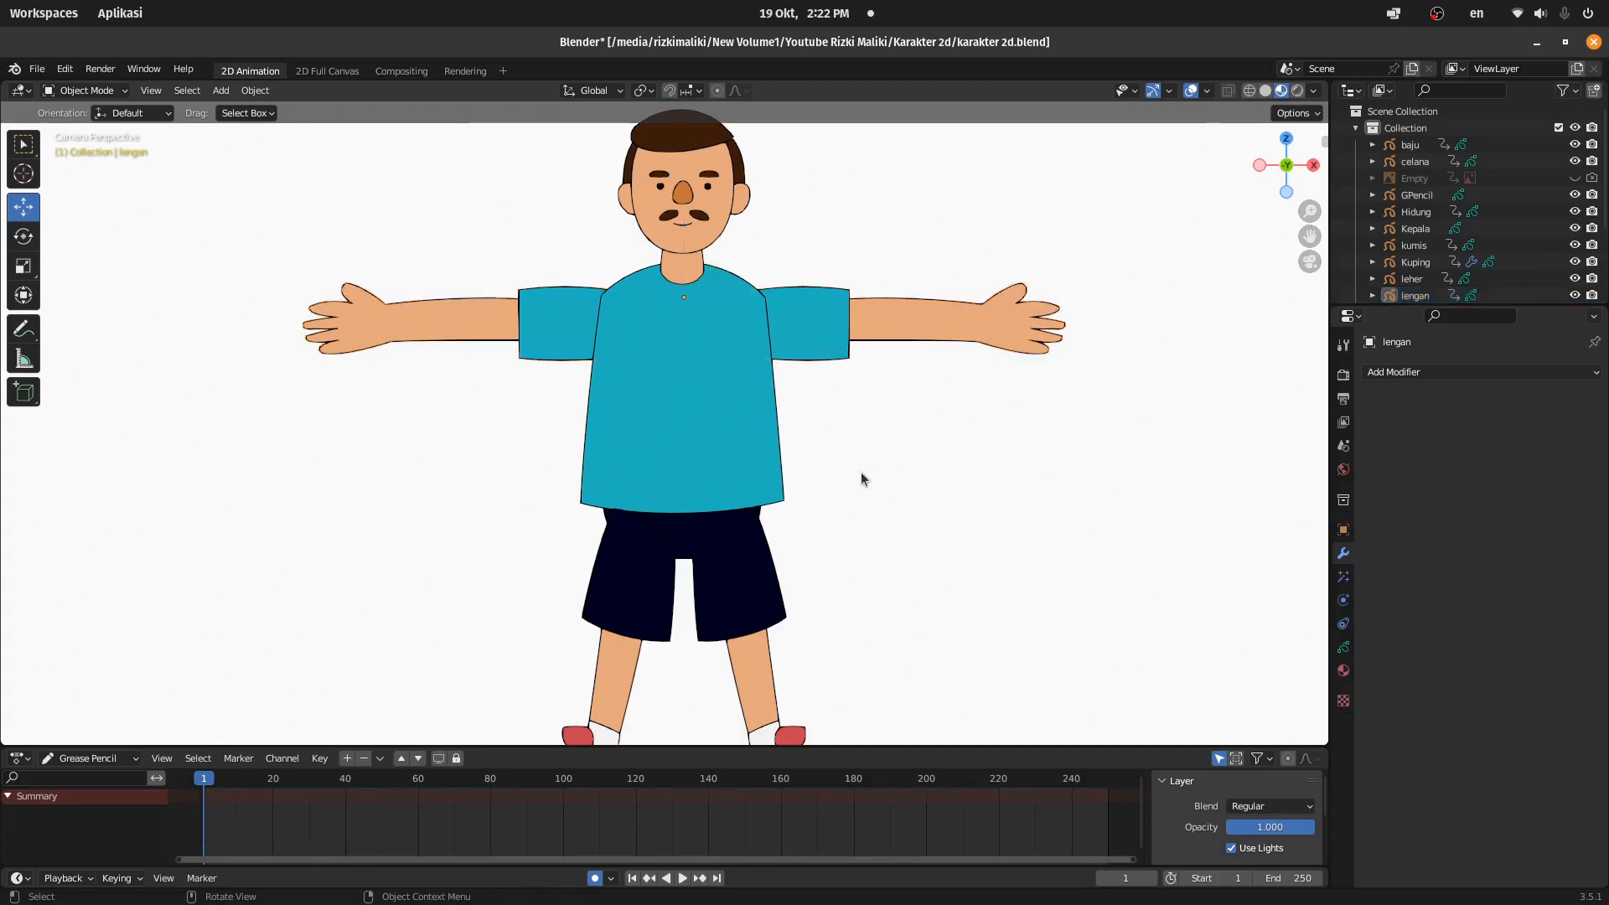
Step: In Edit Mode, separate the strokes of the character's left arm and sleeve from the lengan object, and return to Object Mode
{"action": "left_click", "coordinate": [841, 319]}
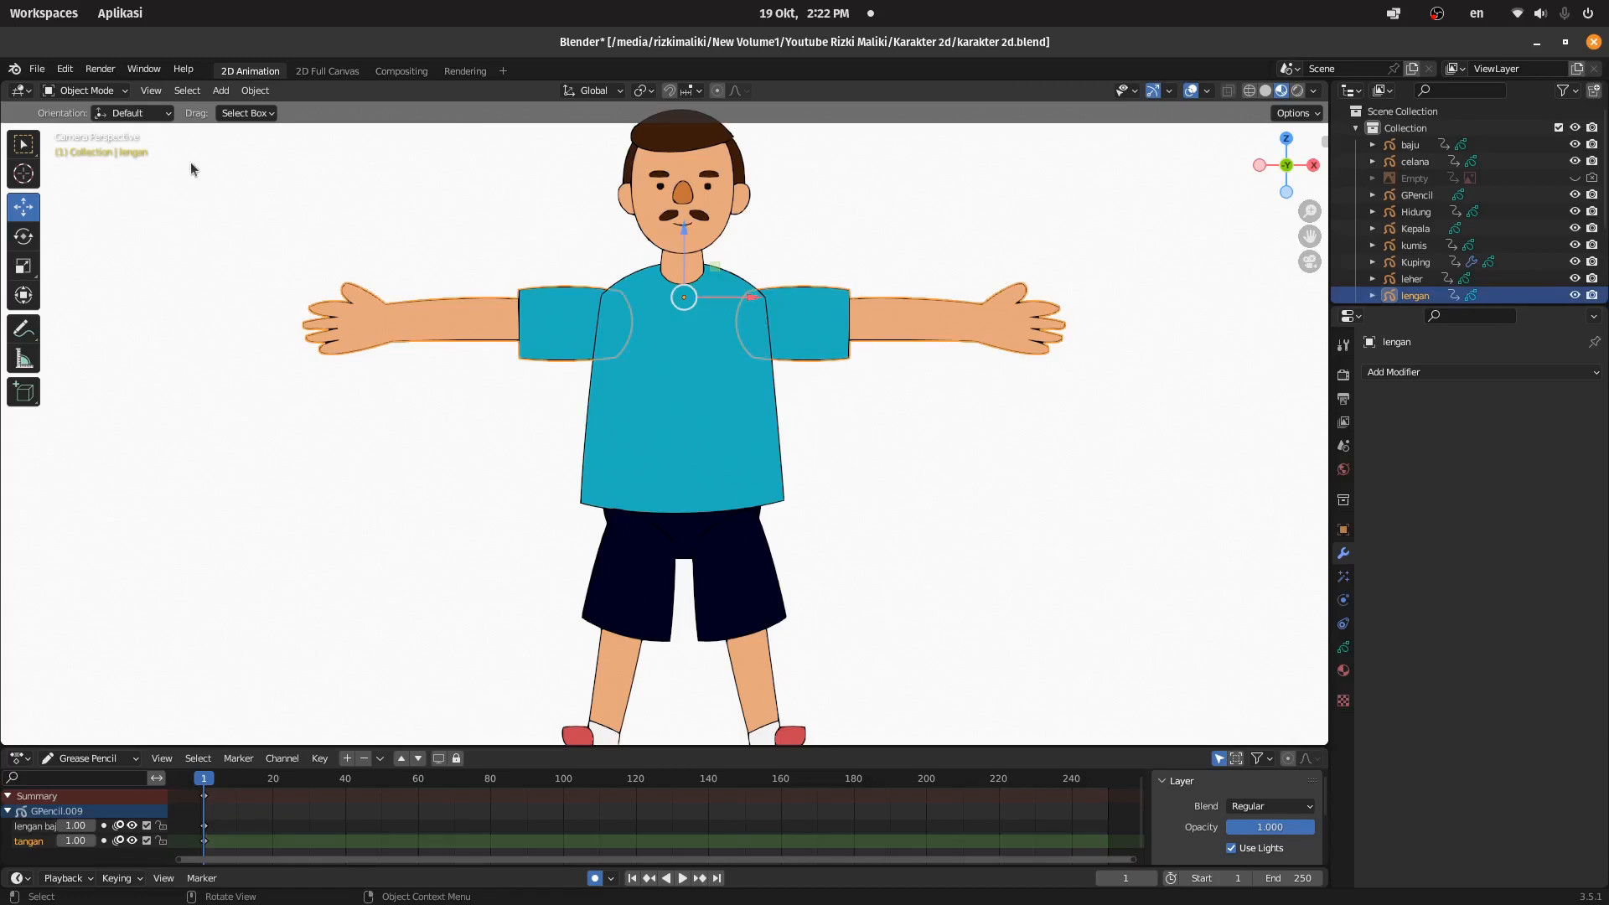
{"action": "left_click", "coordinate": [86, 91]}
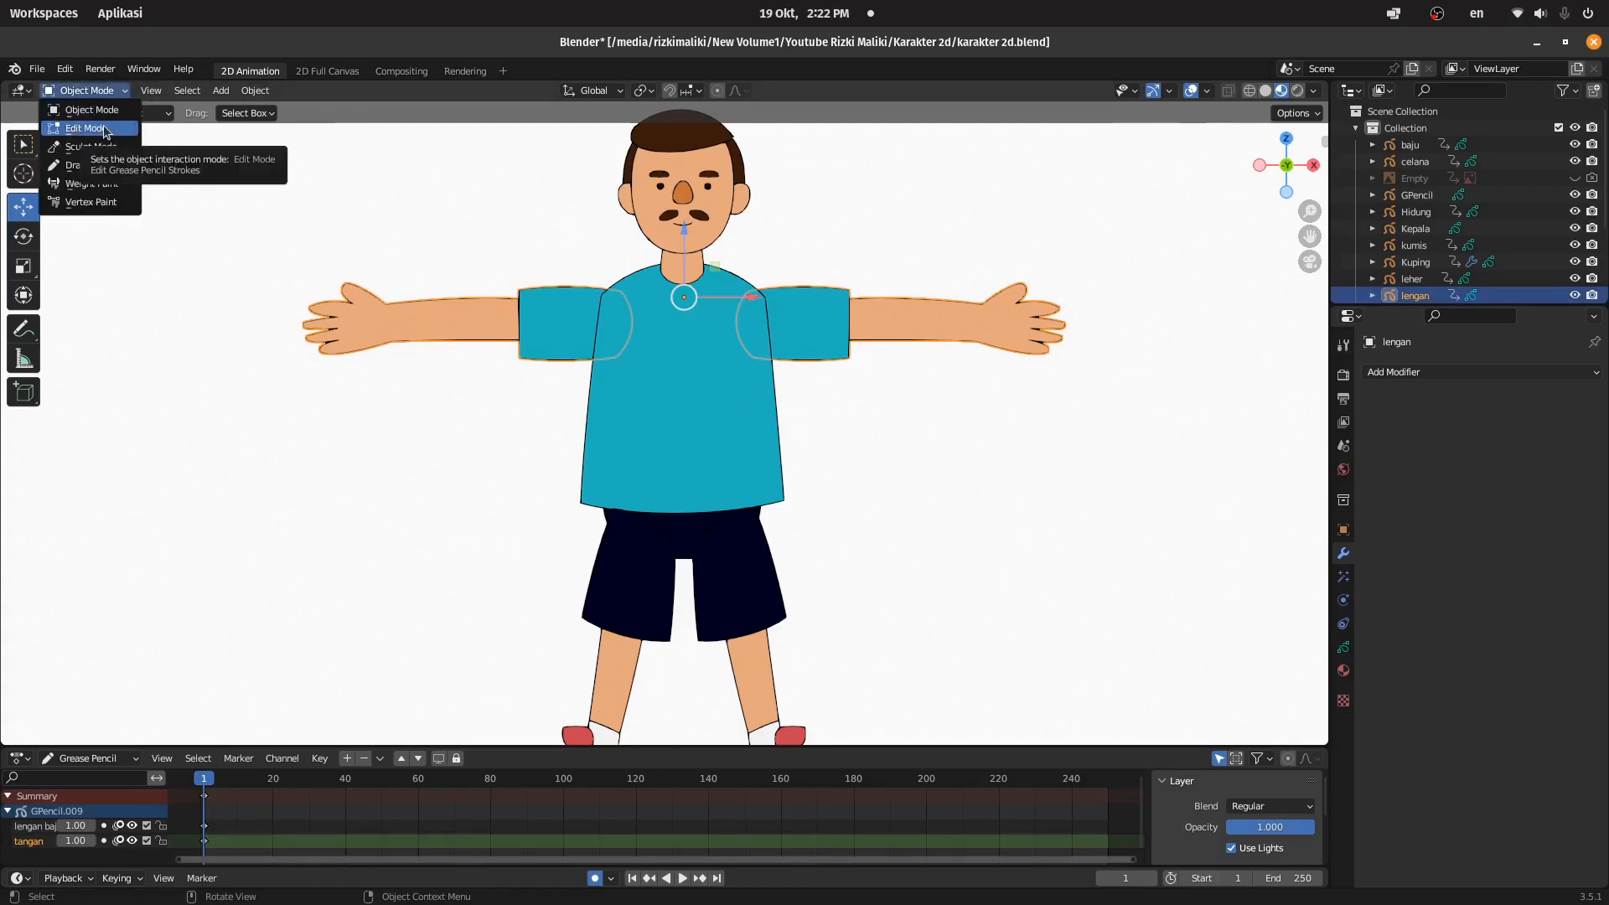
{"action": "left_click", "coordinate": [104, 130]}
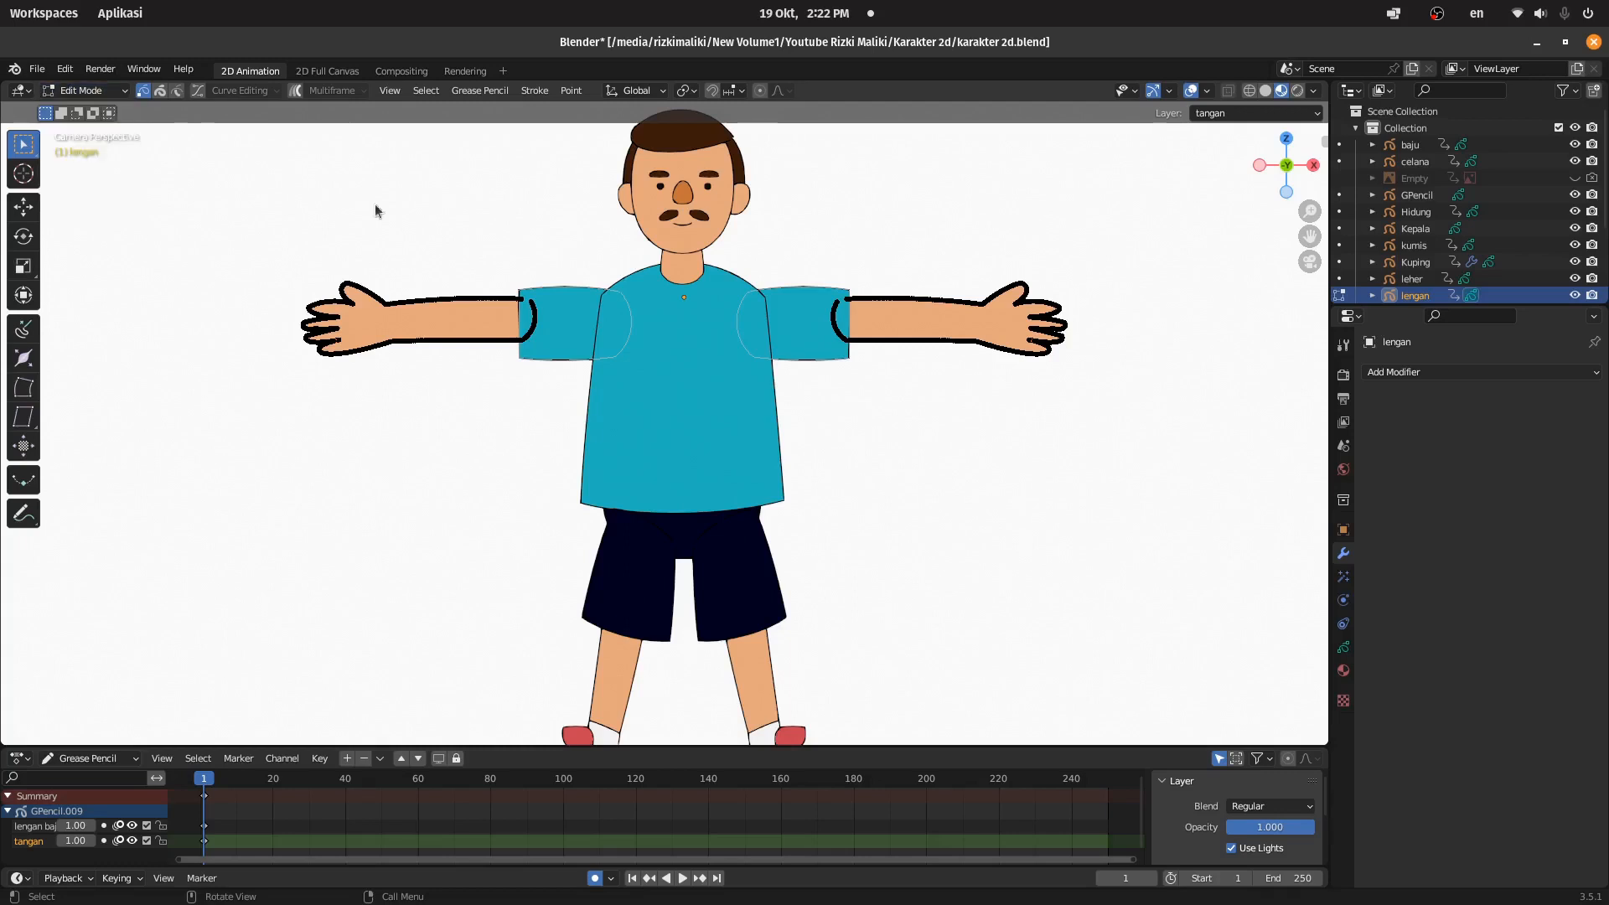
{"action": "left_click", "coordinate": [1153, 245]}
{"action": "mouse_move", "coordinate": [1169, 226]}
{"action": "left_mouse_down"}
{"action": "mouse_move", "coordinate": [1030, 337]}
{"action": "mouse_move", "coordinate": [737, 441]}
{"action": "mouse_move", "coordinate": [702, 402]}
{"action": "left_mouse_up"}
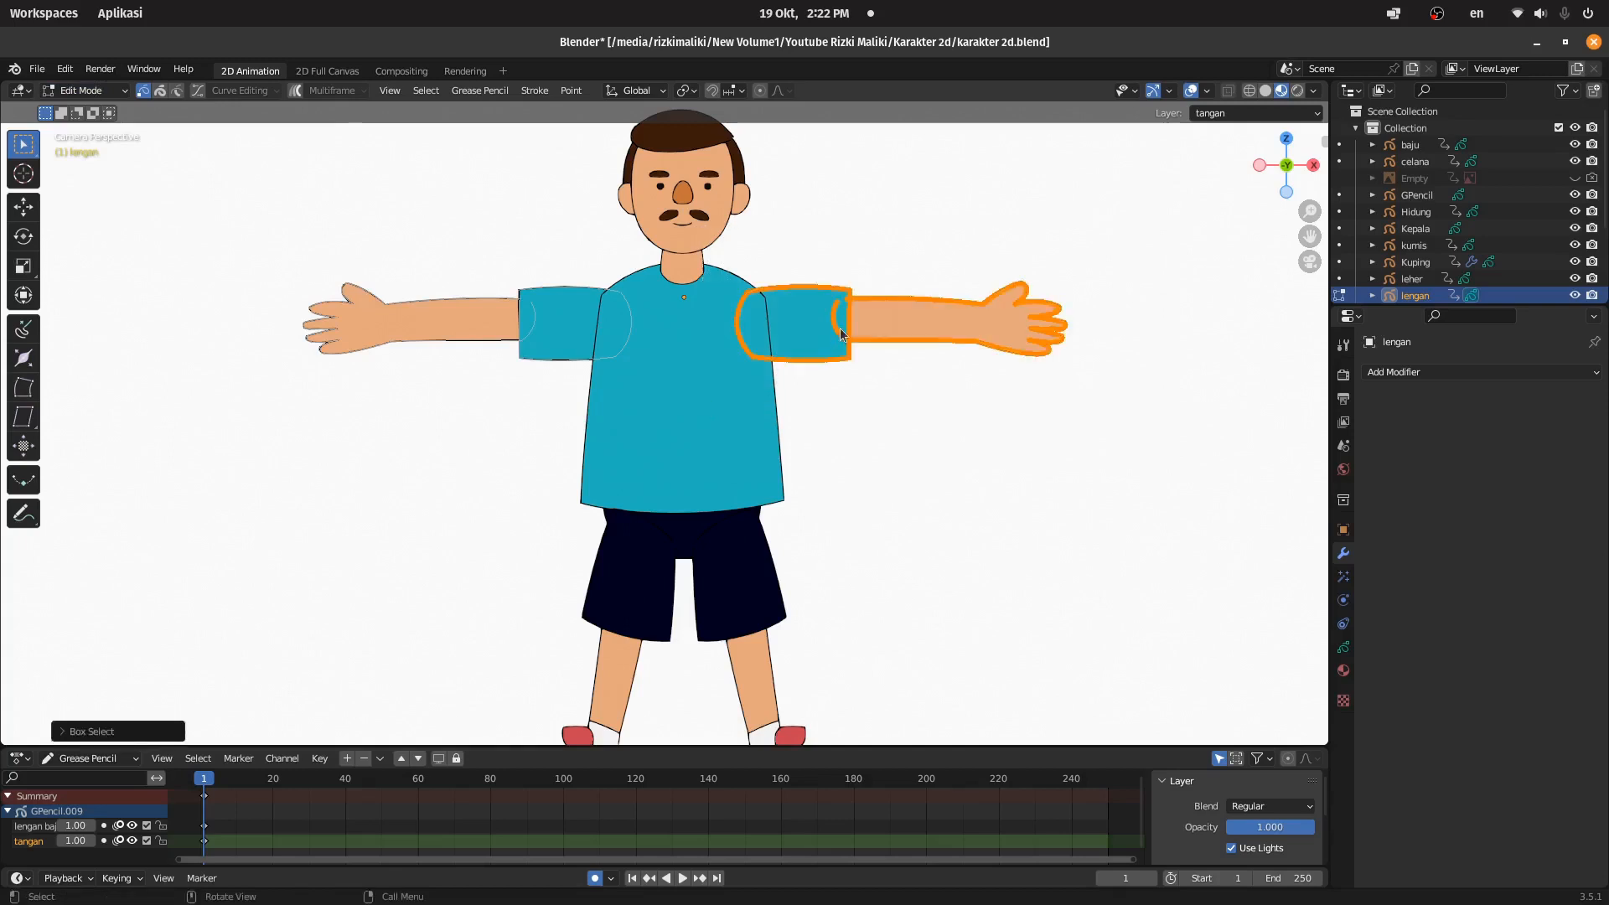
{"action": "right_click", "coordinate": [944, 316]}
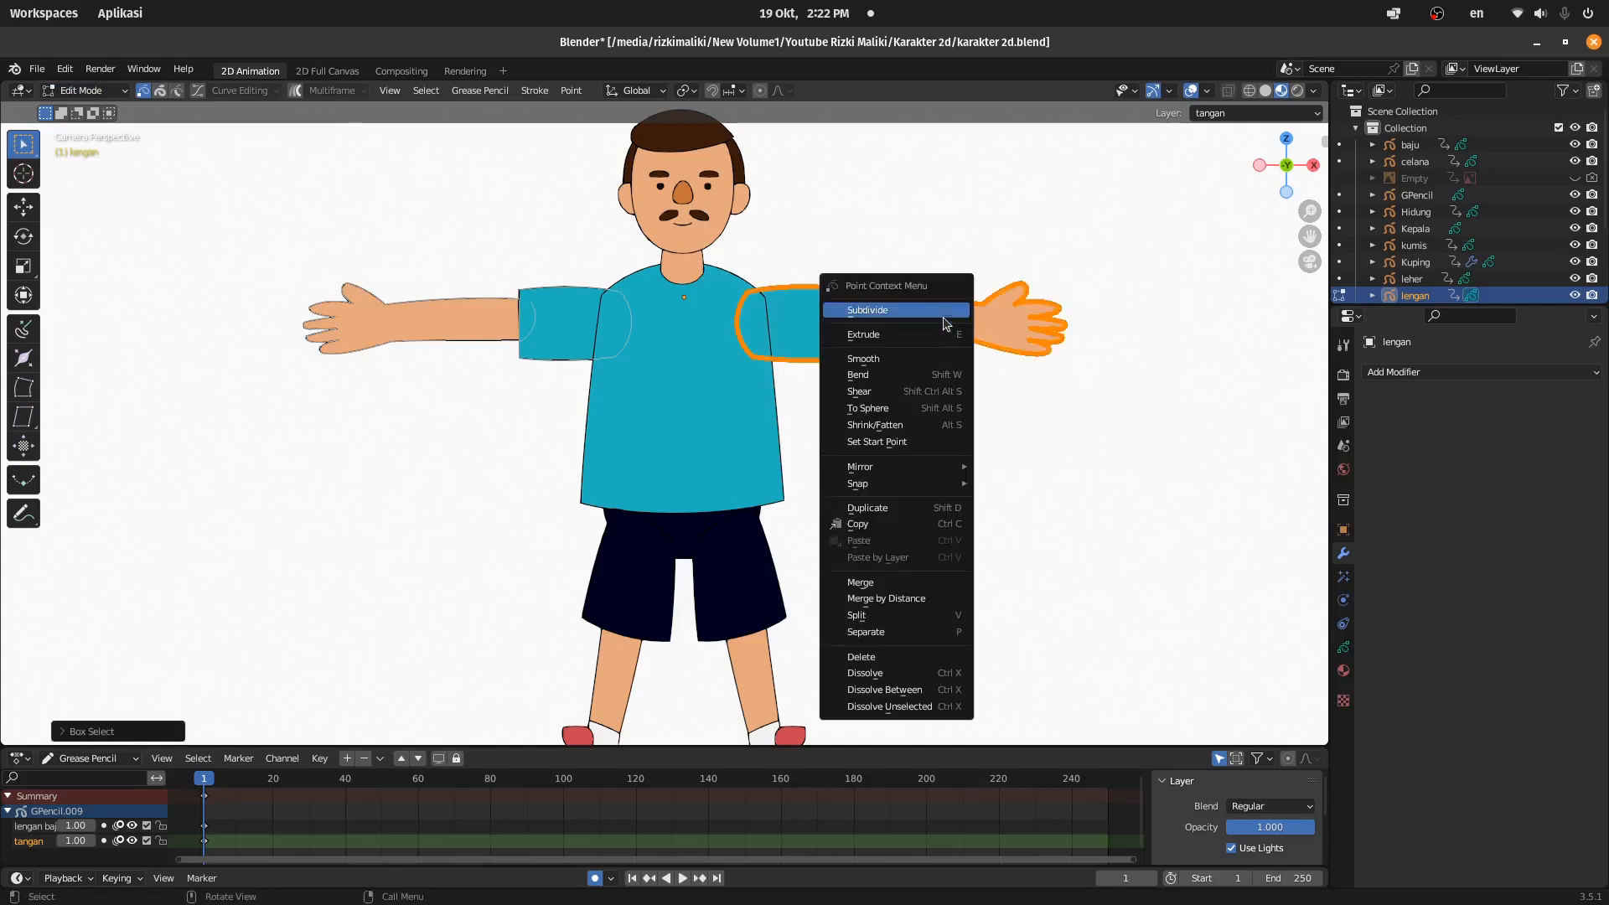
{"action": "left_click", "coordinate": [917, 635]}
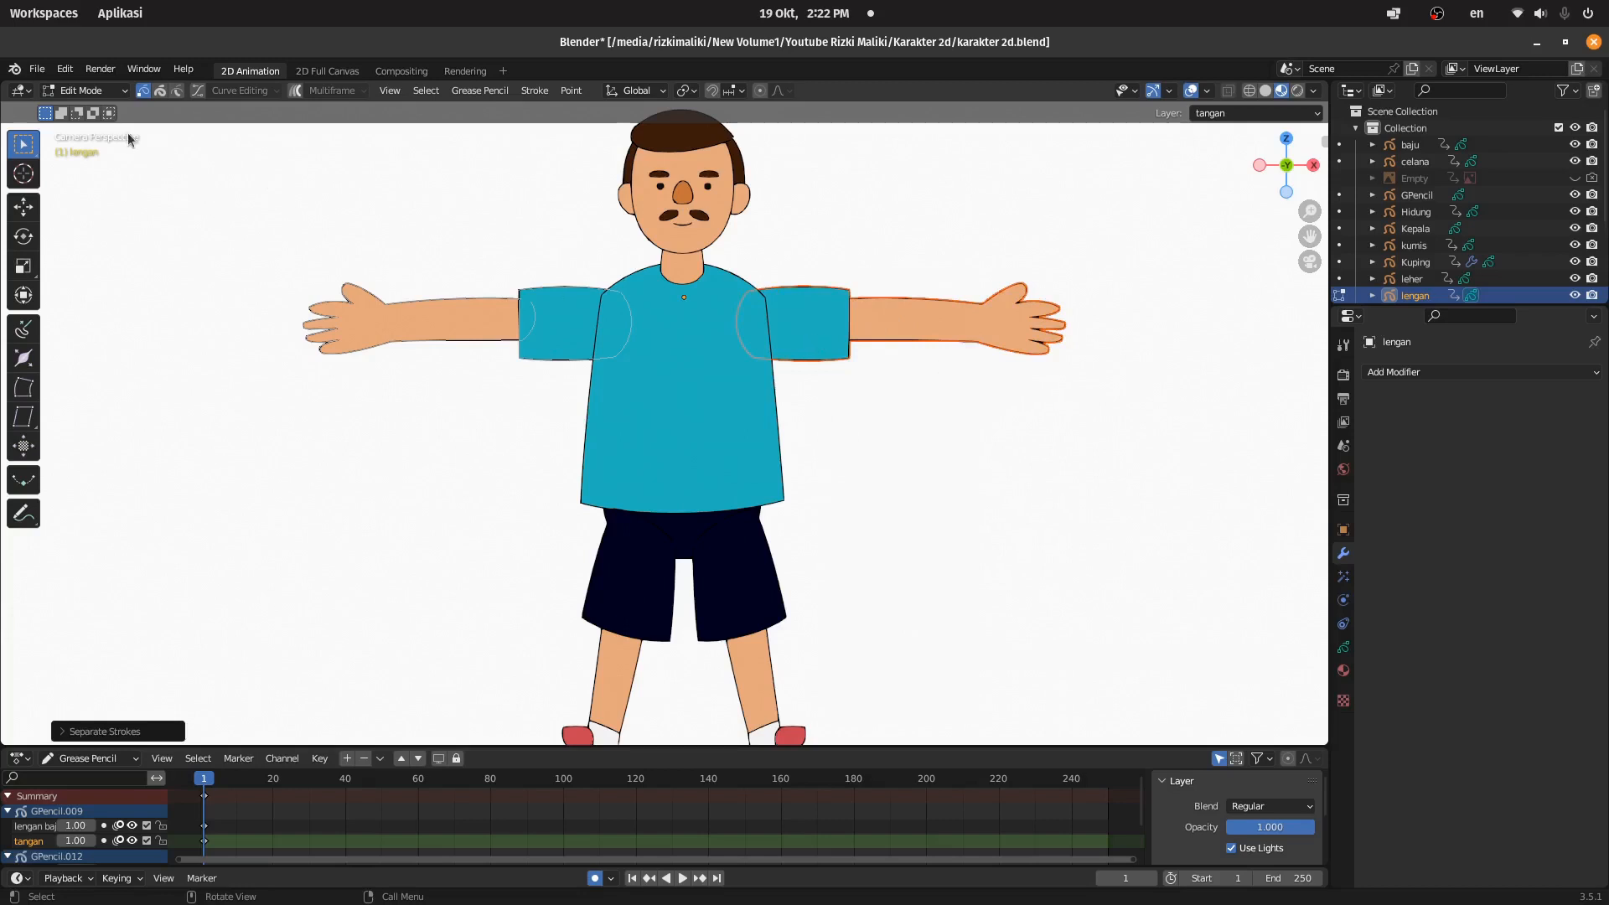
{"action": "left_click", "coordinate": [92, 92]}
{"action": "left_click", "coordinate": [91, 110]}
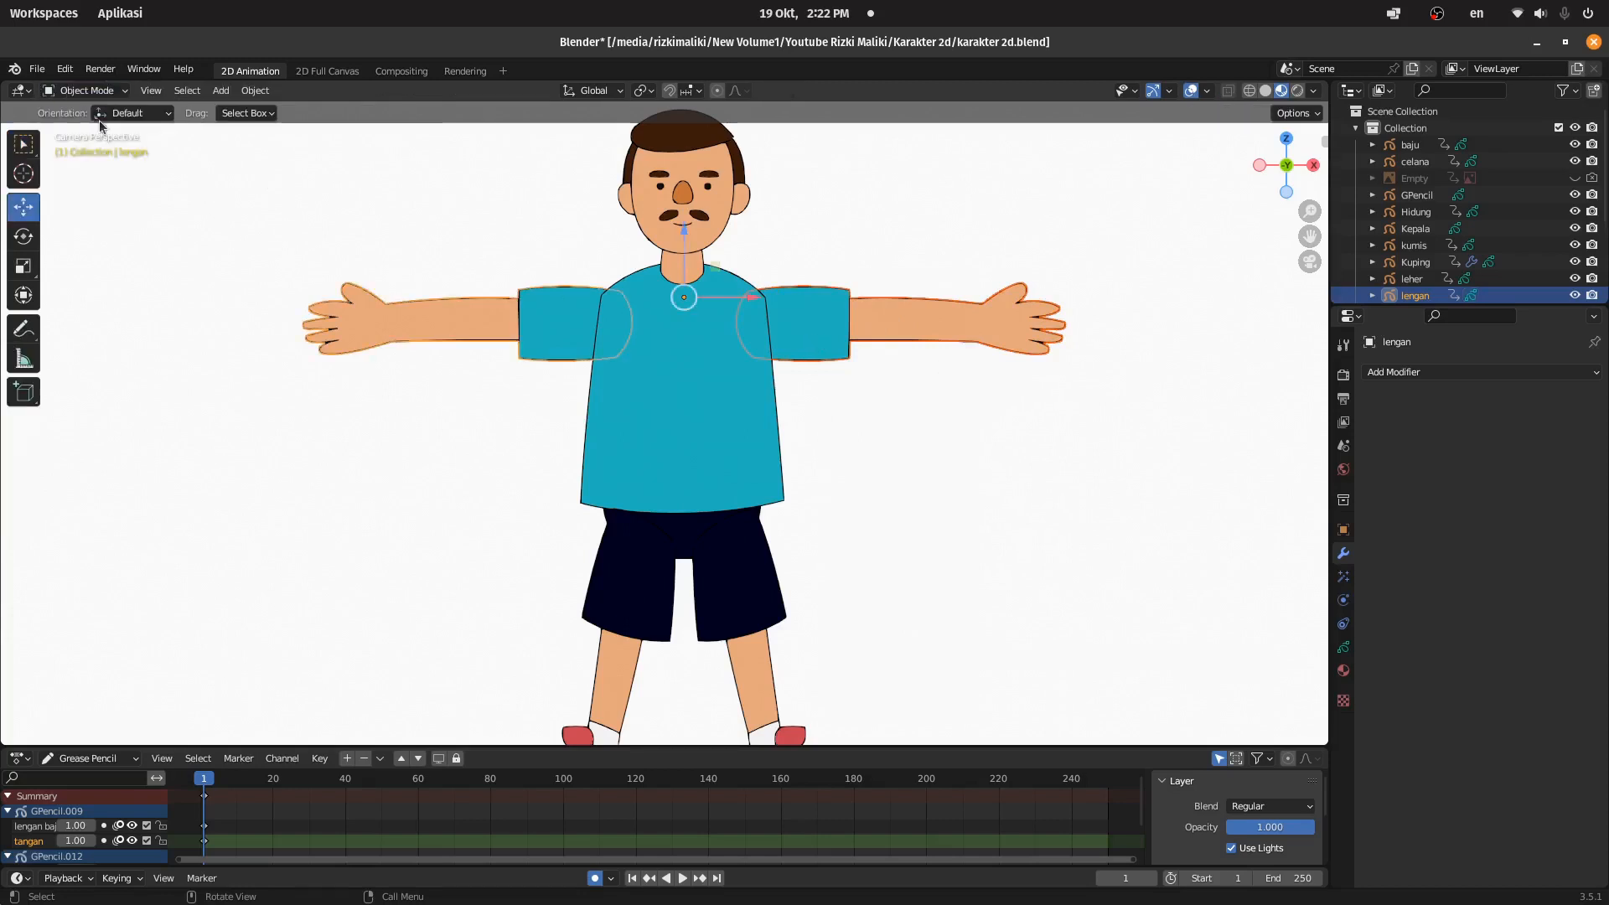
{"action": "left_click", "coordinate": [1001, 383]}
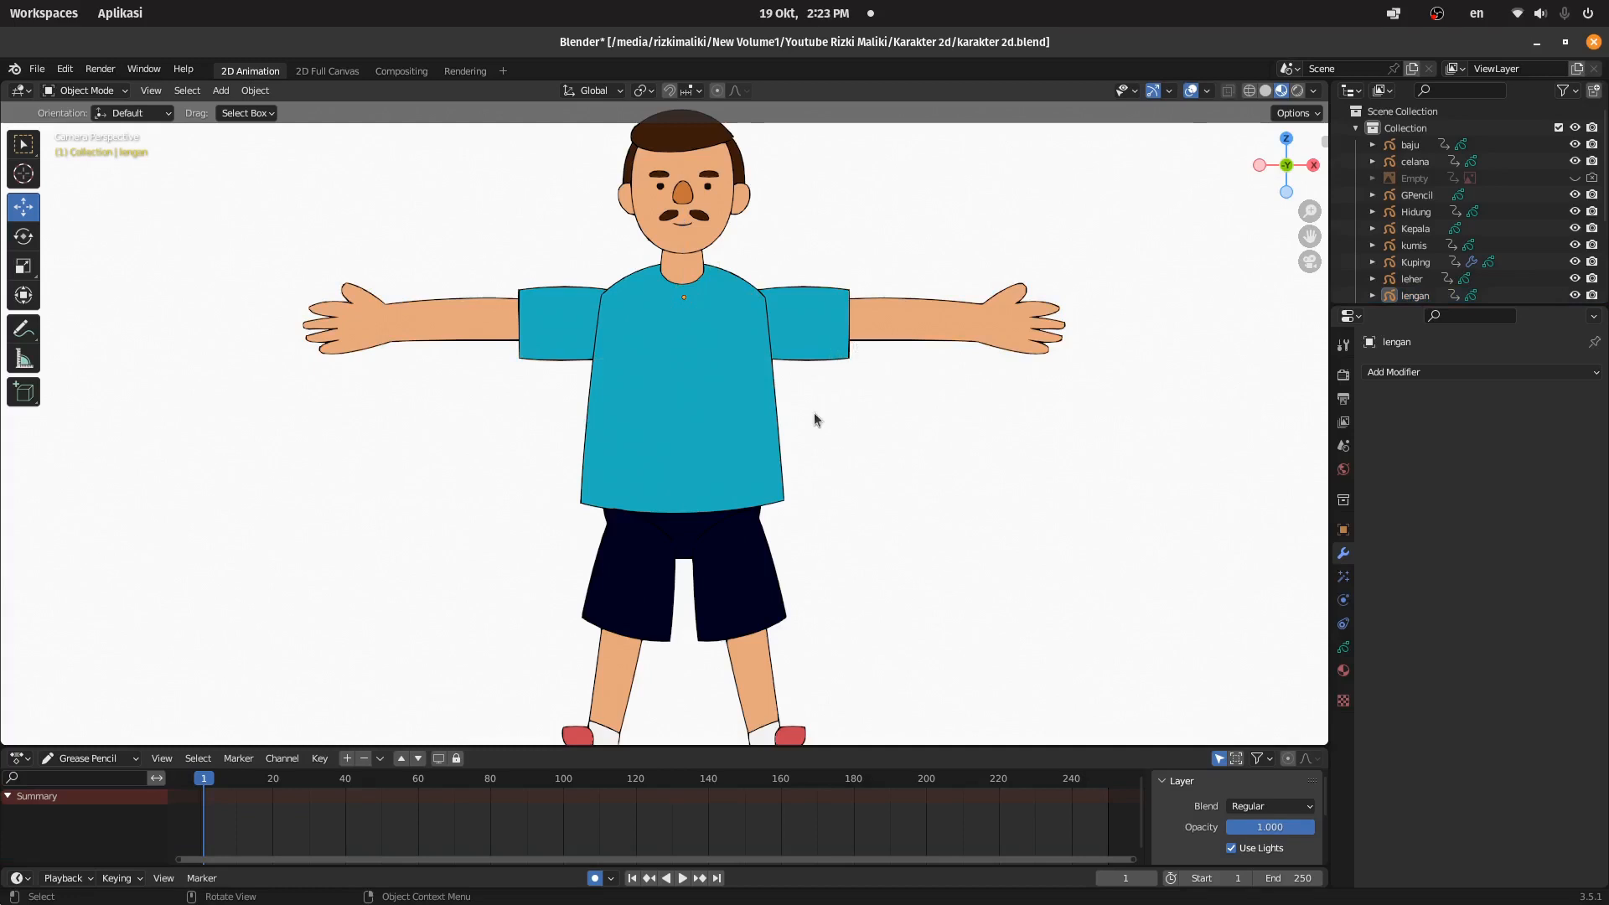
Step: Rename the lengan.001 object, the character's separated left arm, as Lengan Kiri
{"action": "left_click", "coordinate": [810, 332]}
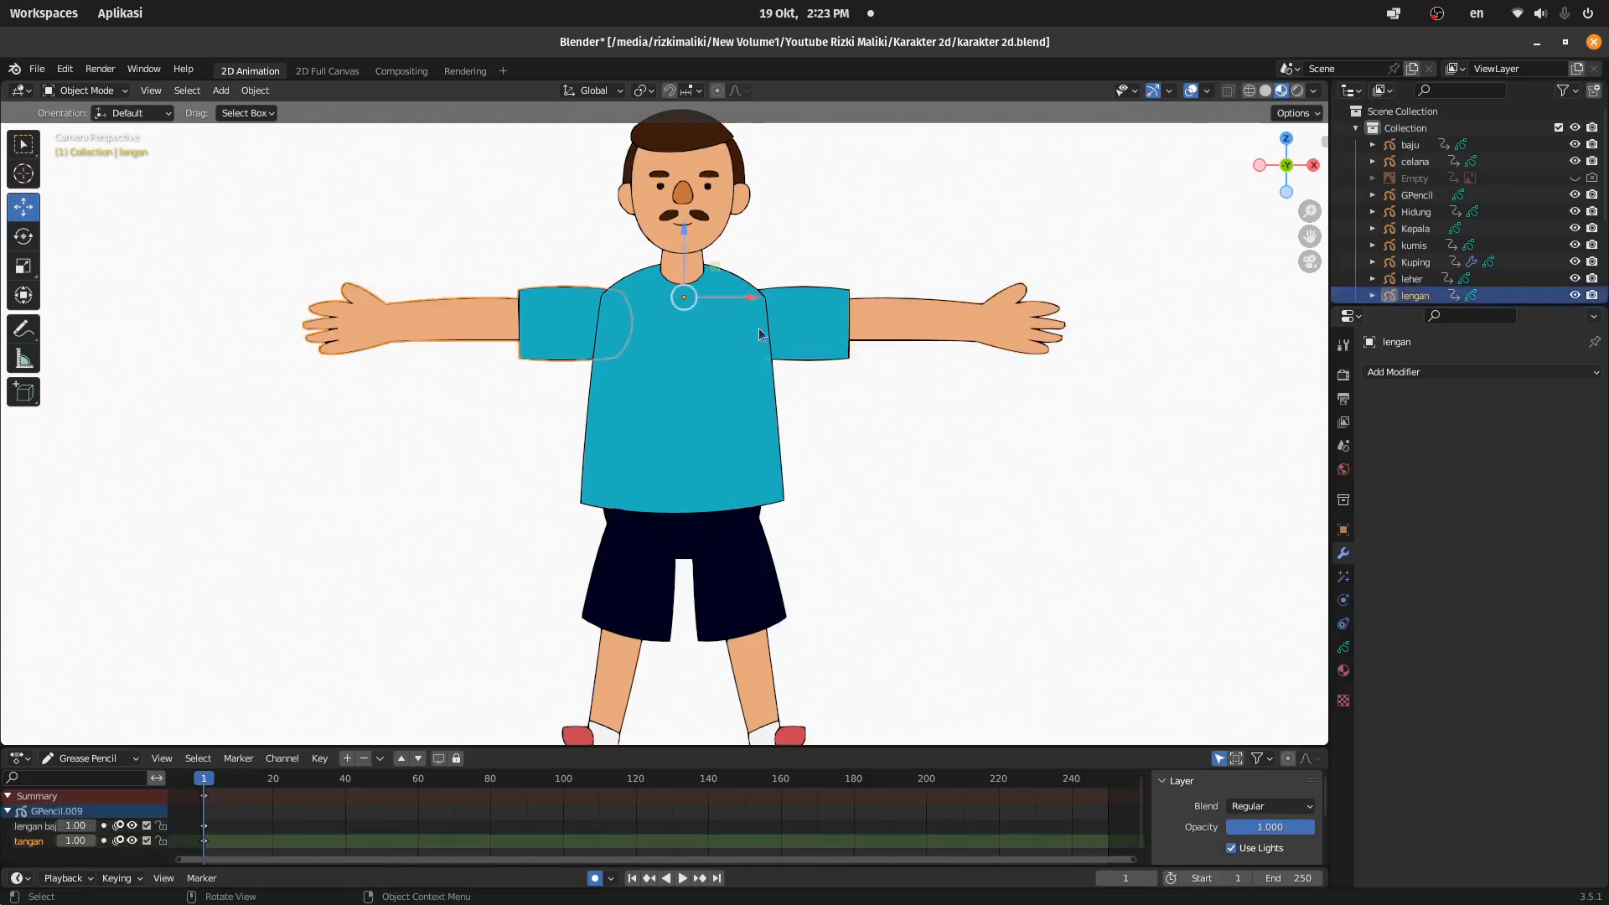
{"action": "left_click", "coordinate": [555, 403]}
{"action": "scroll", "coordinate": [1425, 259], "scroll_direction": "down", "scroll_amount": 2}
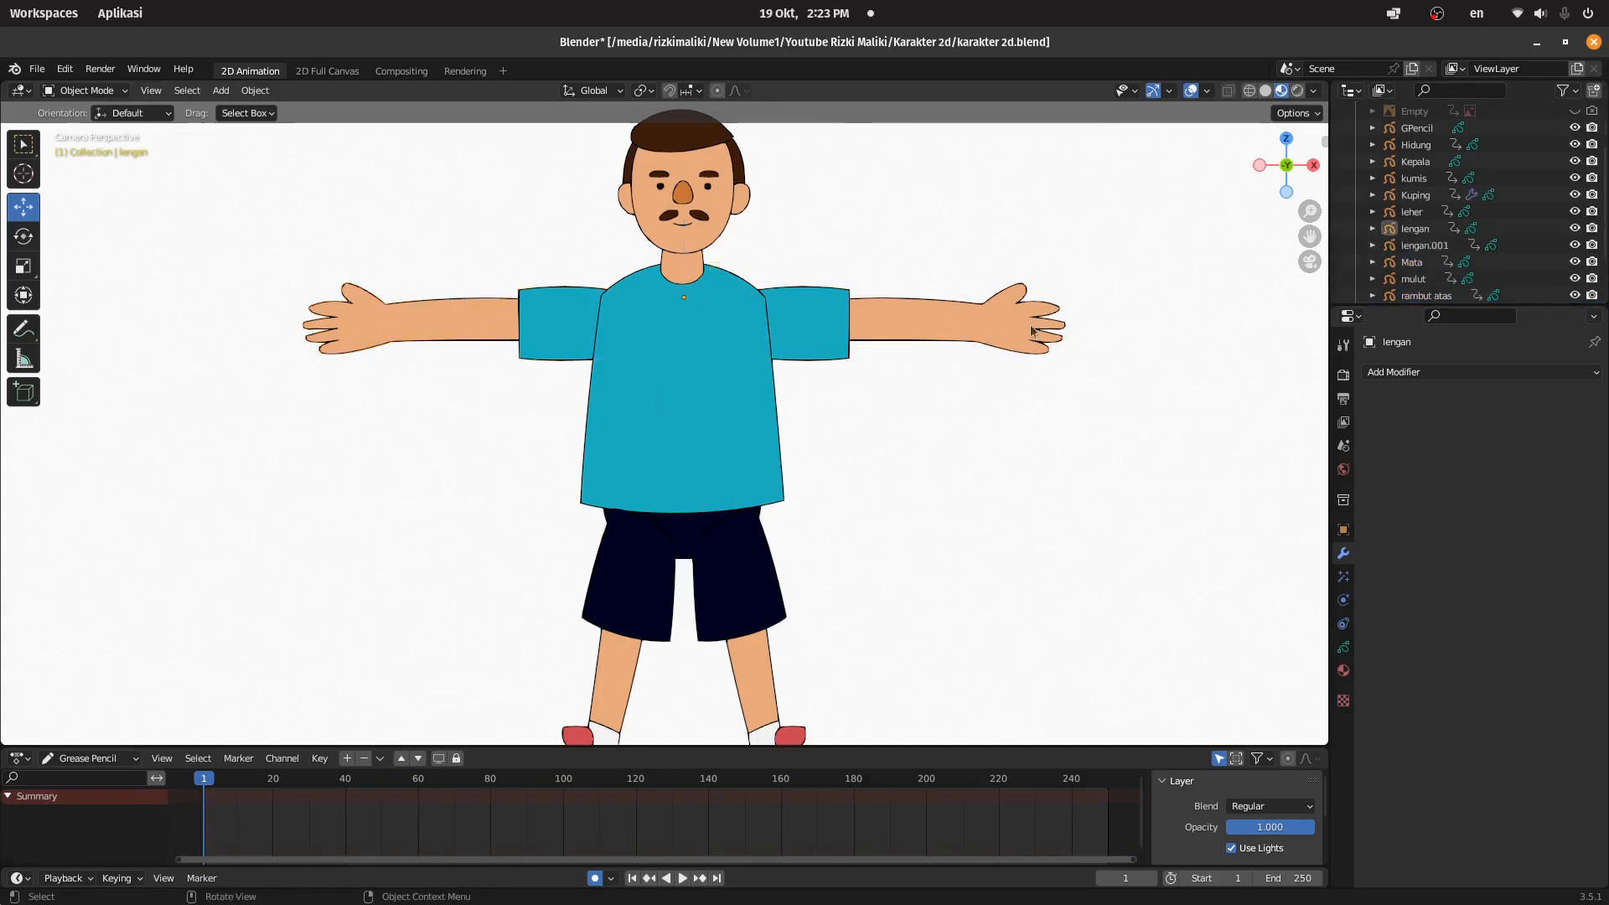
{"action": "left_click", "coordinate": [869, 319]}
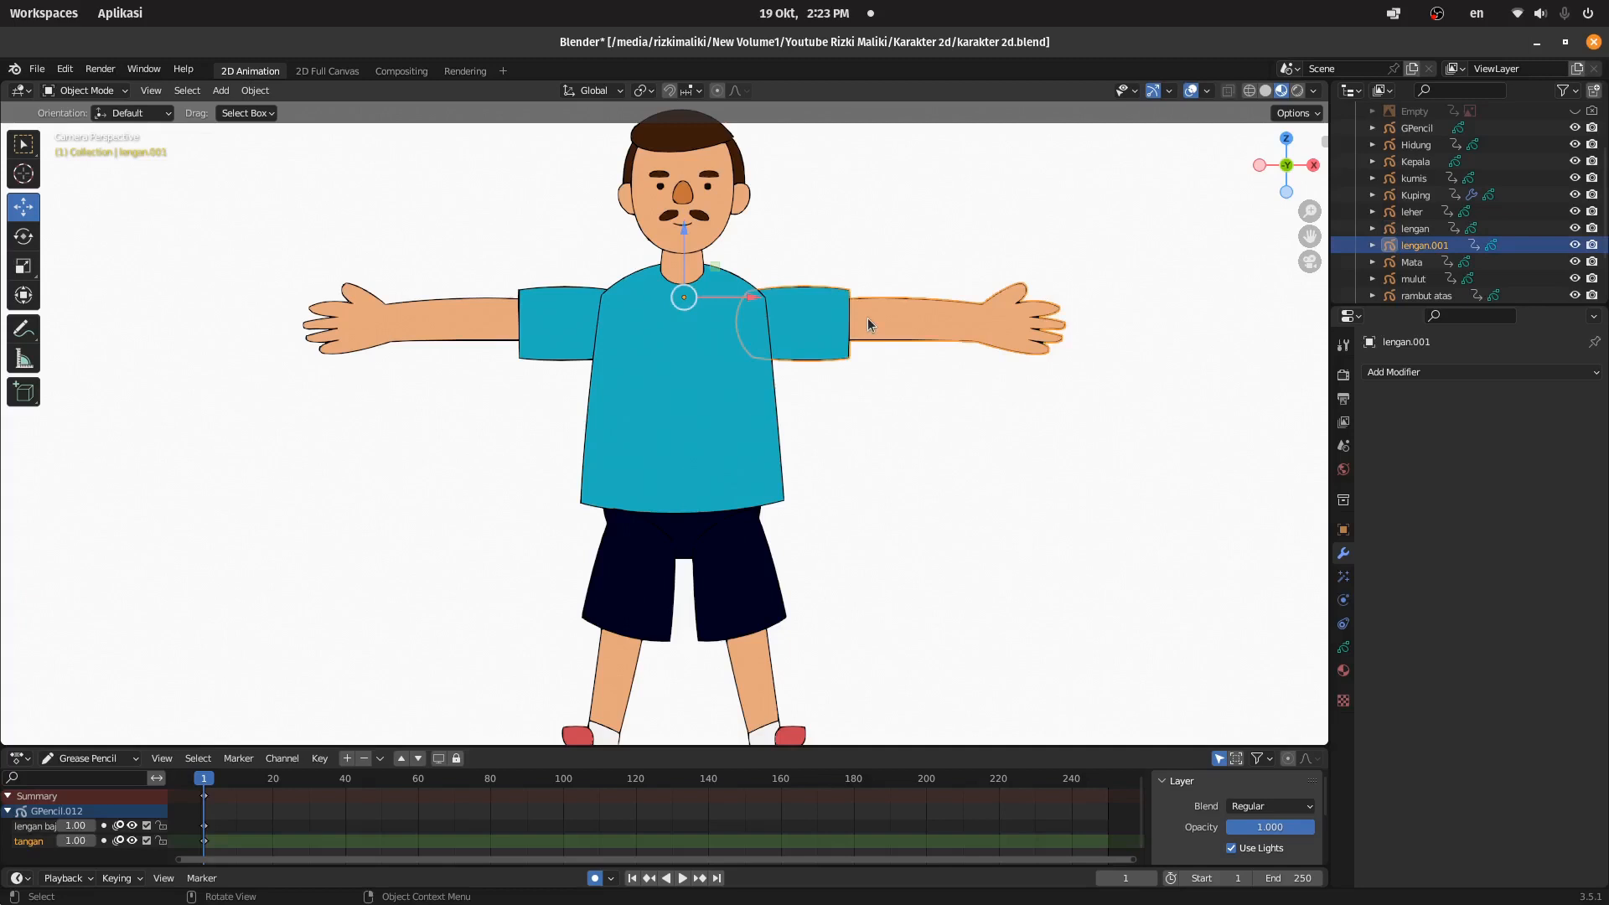
{"action": "scroll", "coordinate": [1408, 185], "scroll_direction": "down", "scroll_amount": 2}
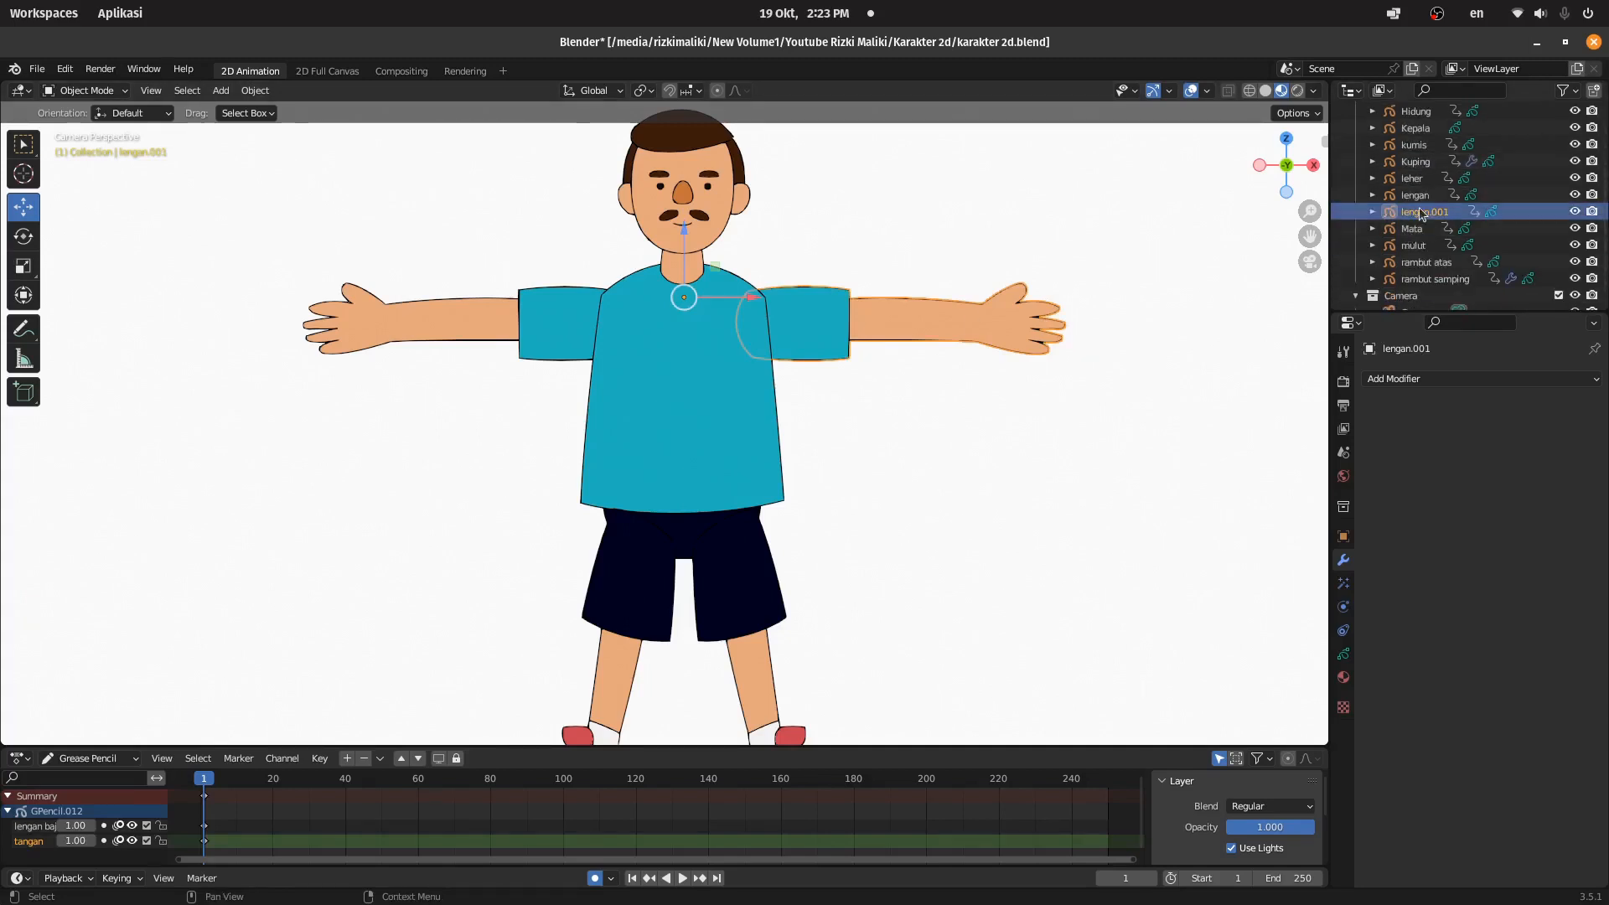
{"action": "double_click", "coordinate": [1424, 209]}
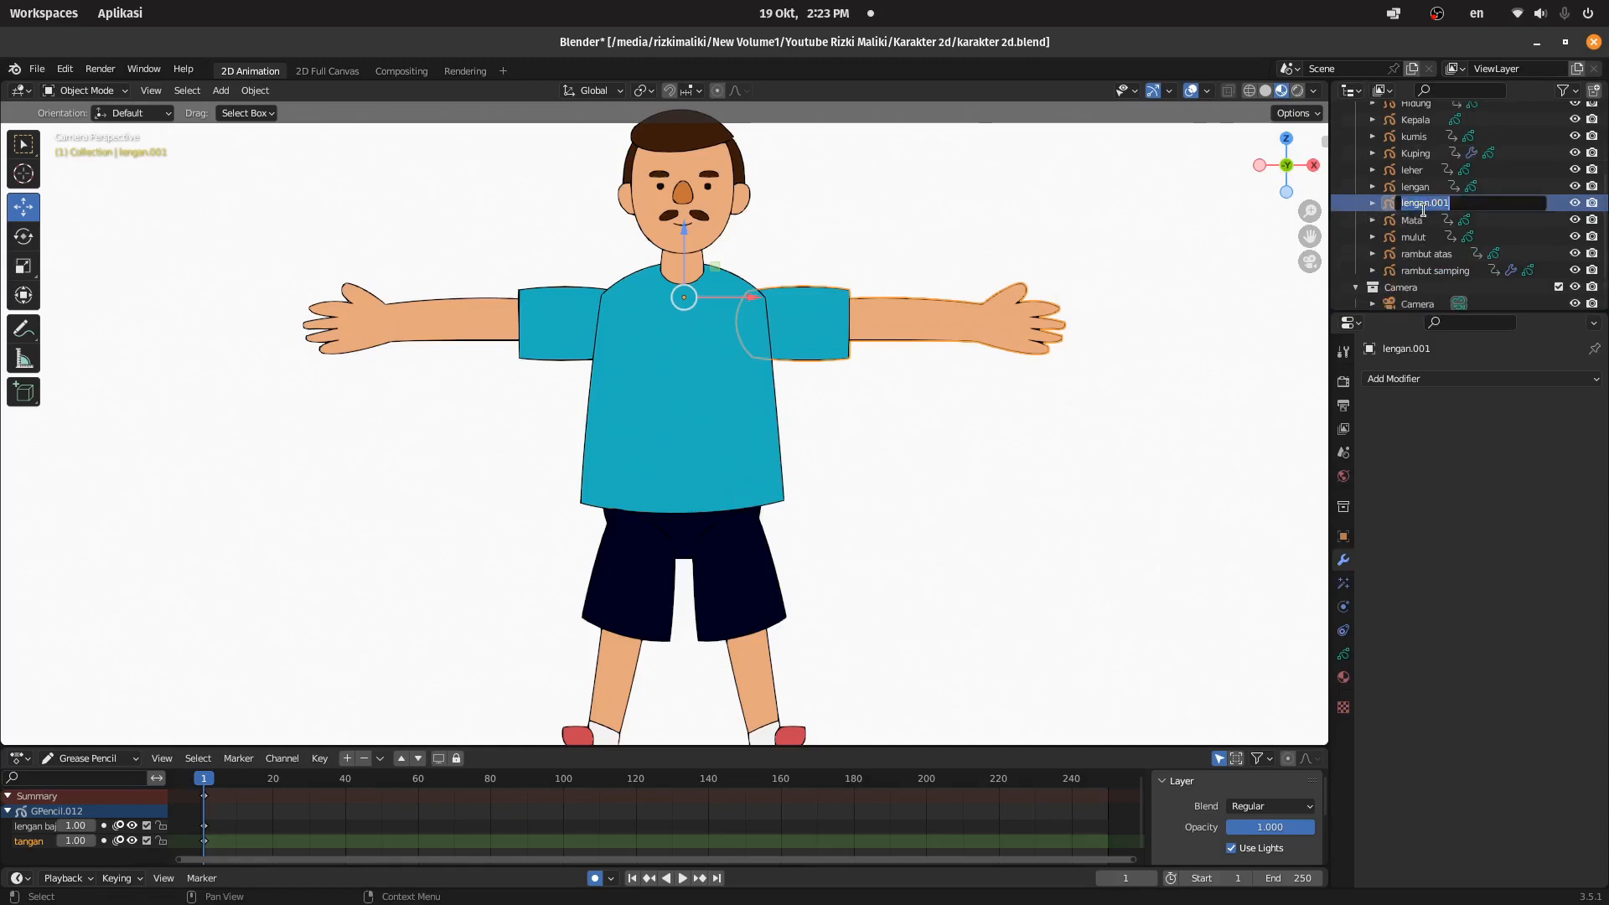
{"action": "type", "text": "Lengan Kiri"}
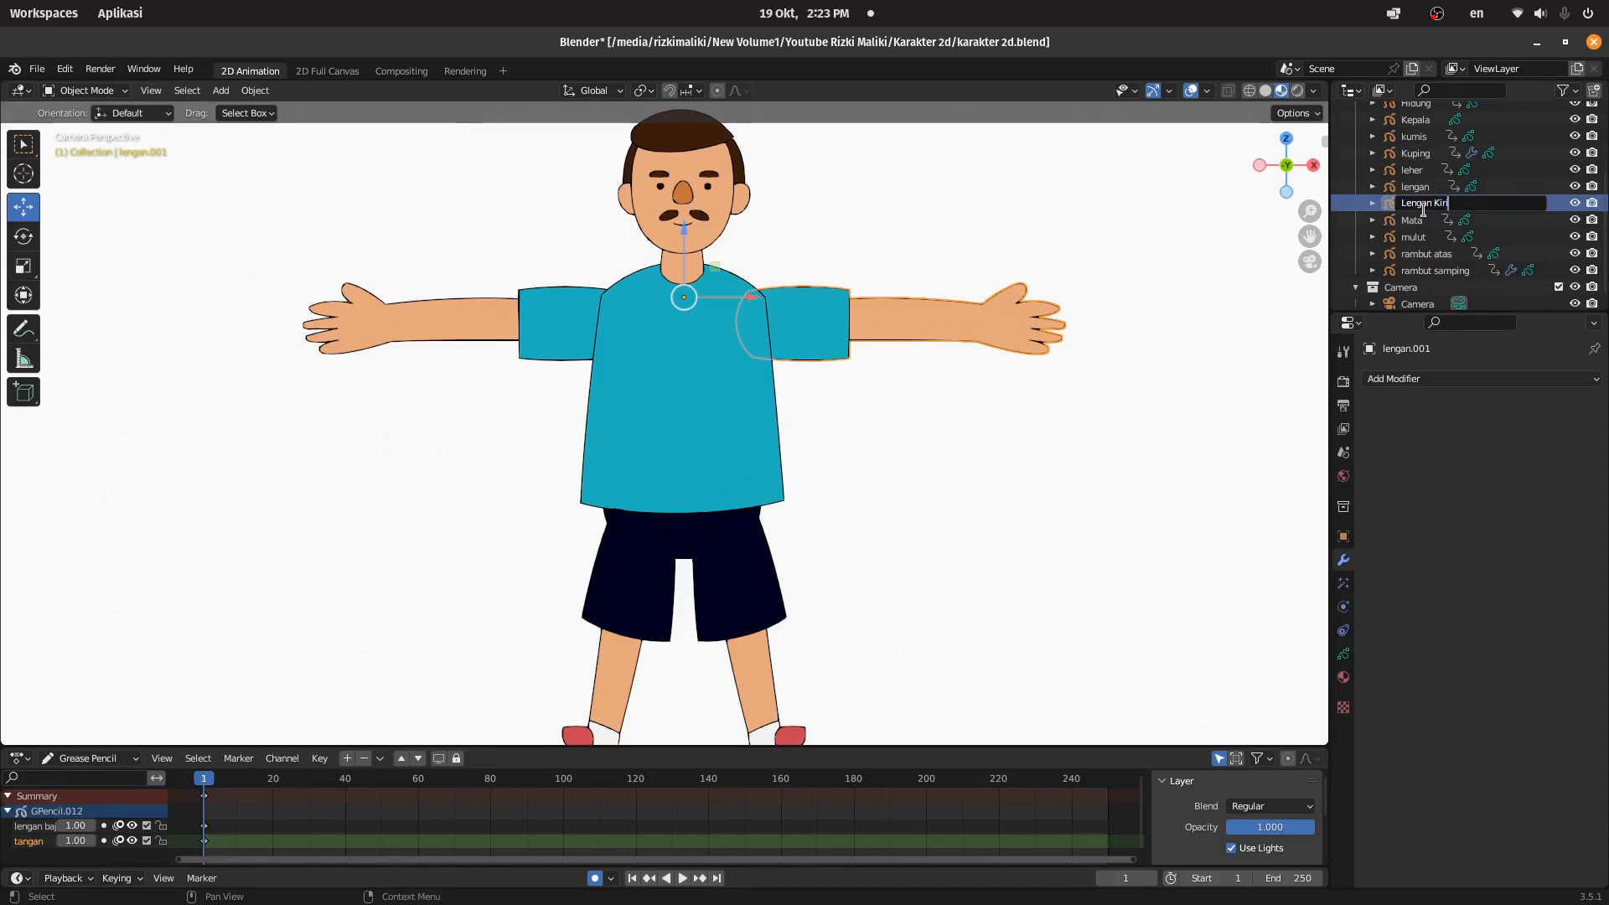
{"action": "key", "text": "Return"}
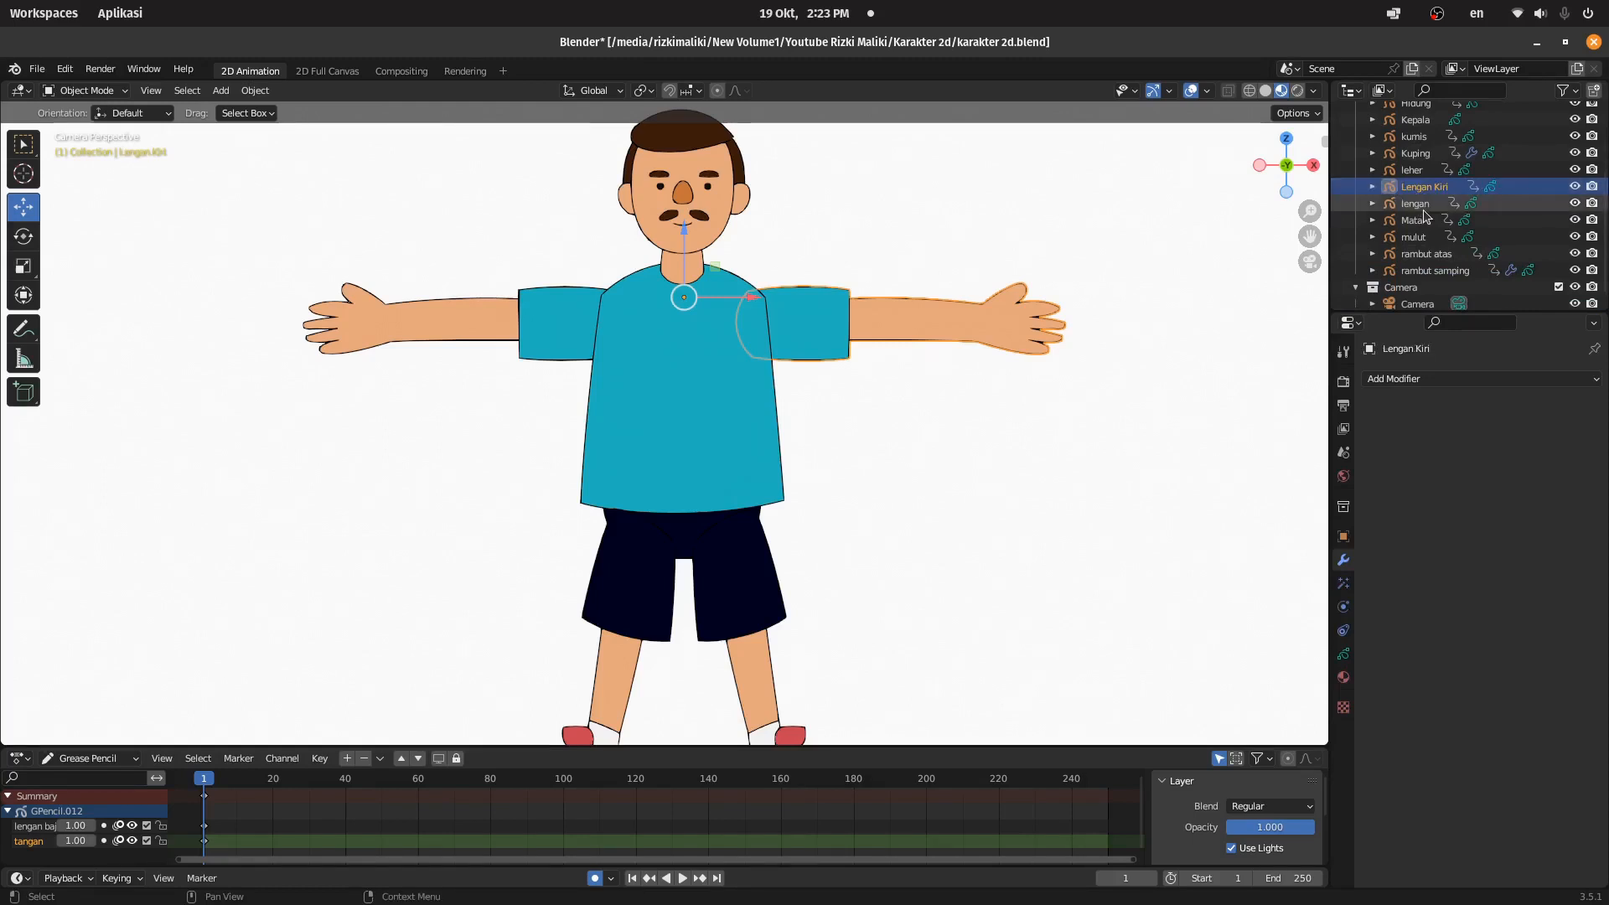
Step: Rename the character's right arm object as Lengan Kanan, save the file and clear the selection
{"action": "left_click", "coordinate": [491, 328]}
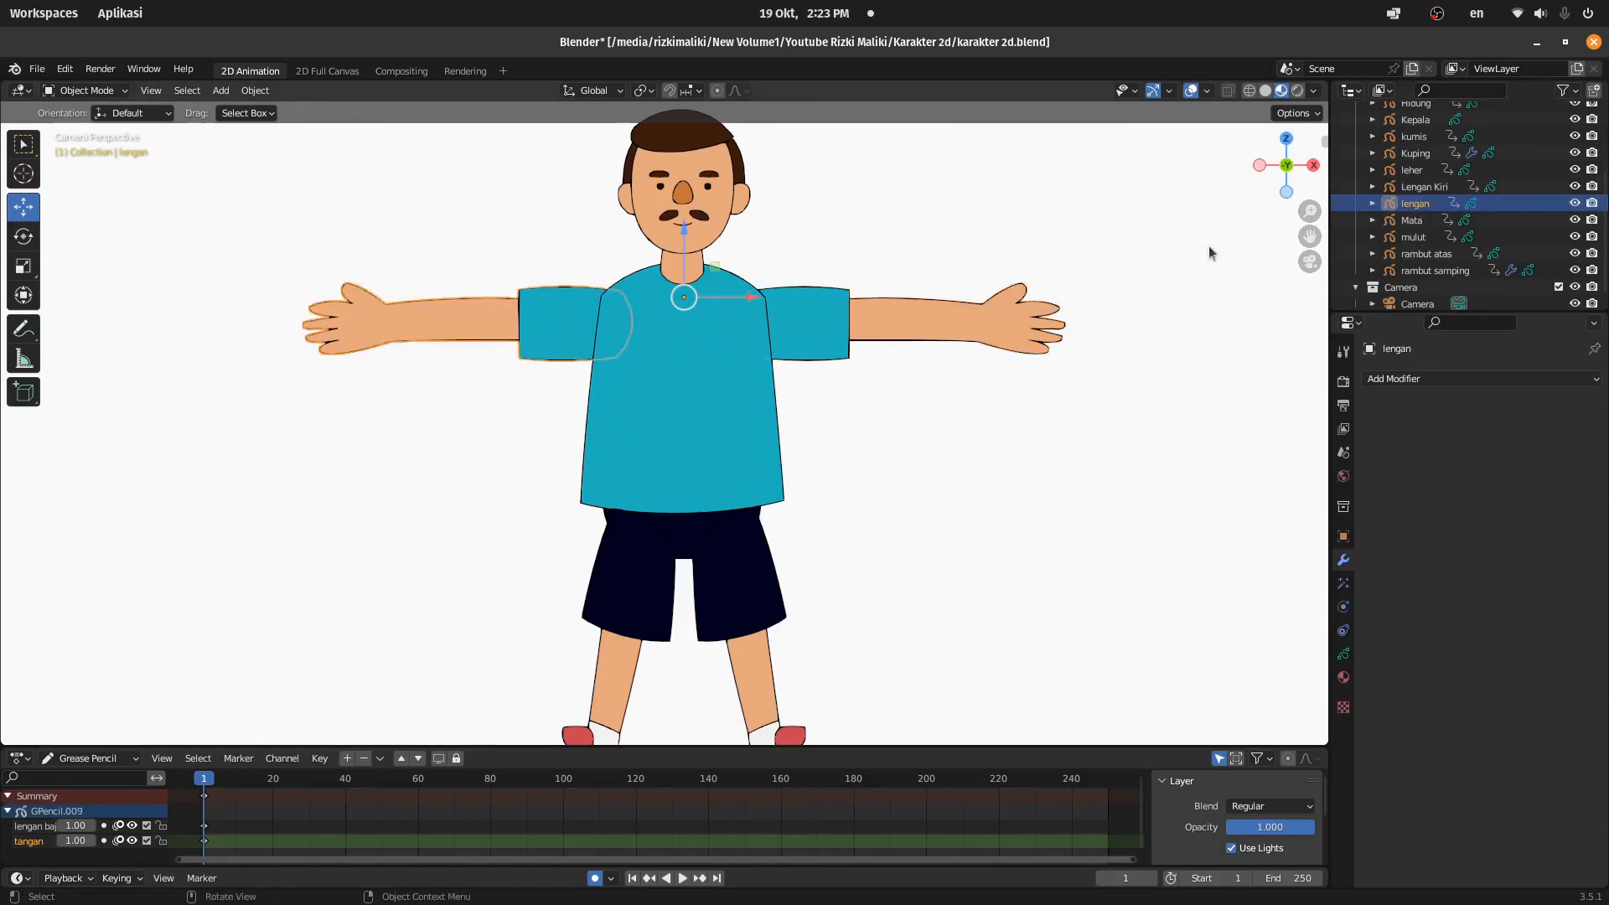
{"action": "double_click", "coordinate": [1416, 203]}
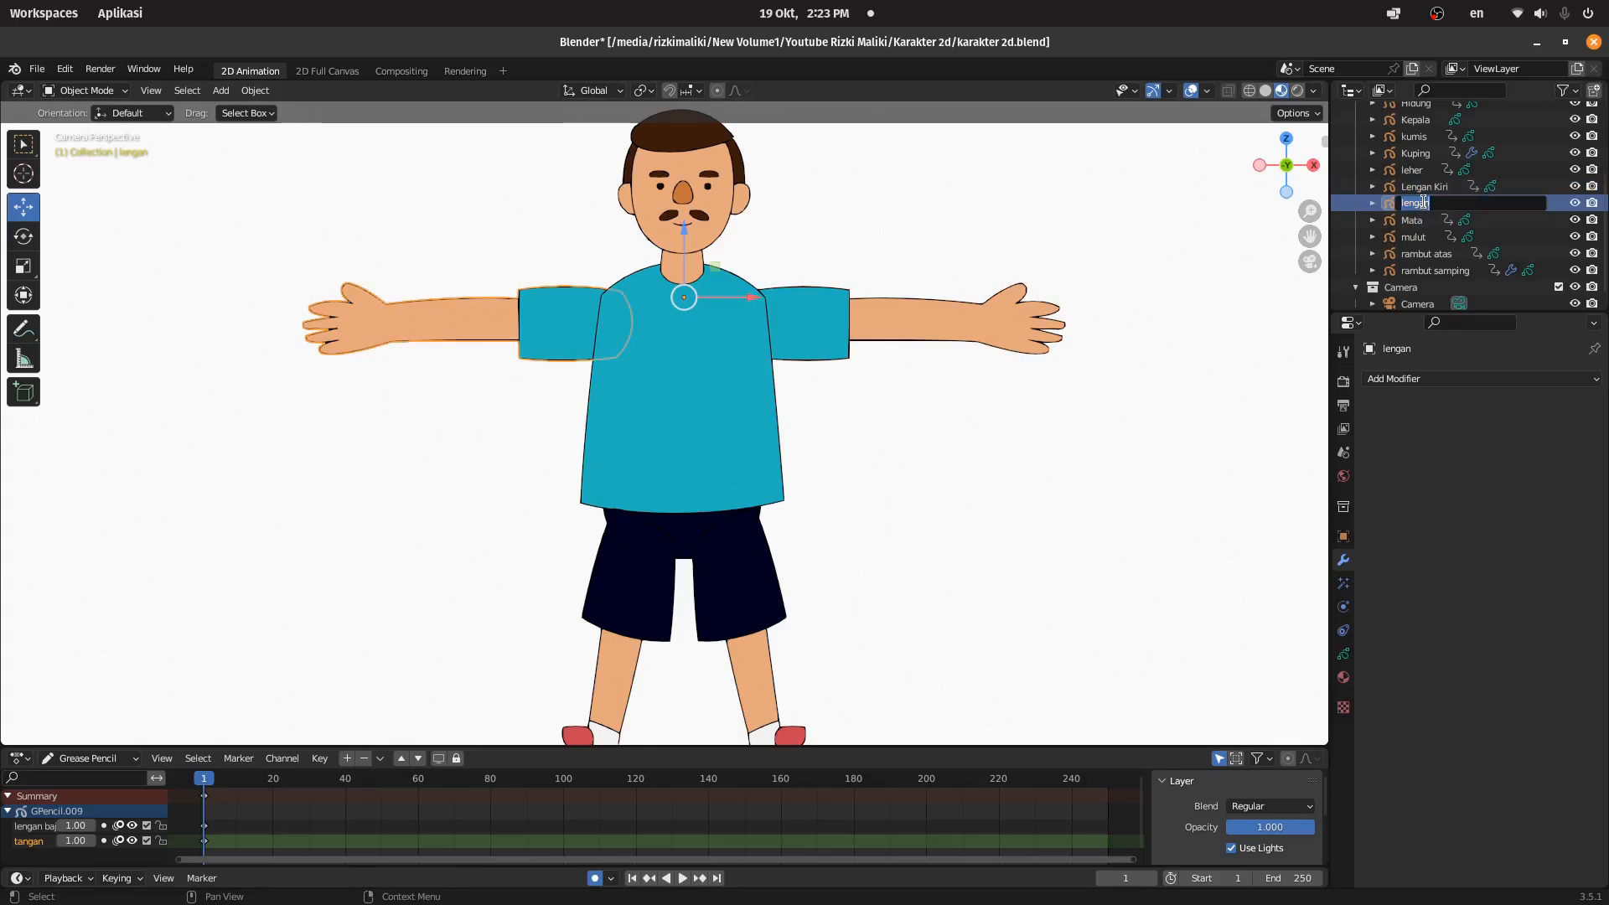
{"action": "type", "text": "Lengan Kanan"}
{"action": "key", "text": "Return"}
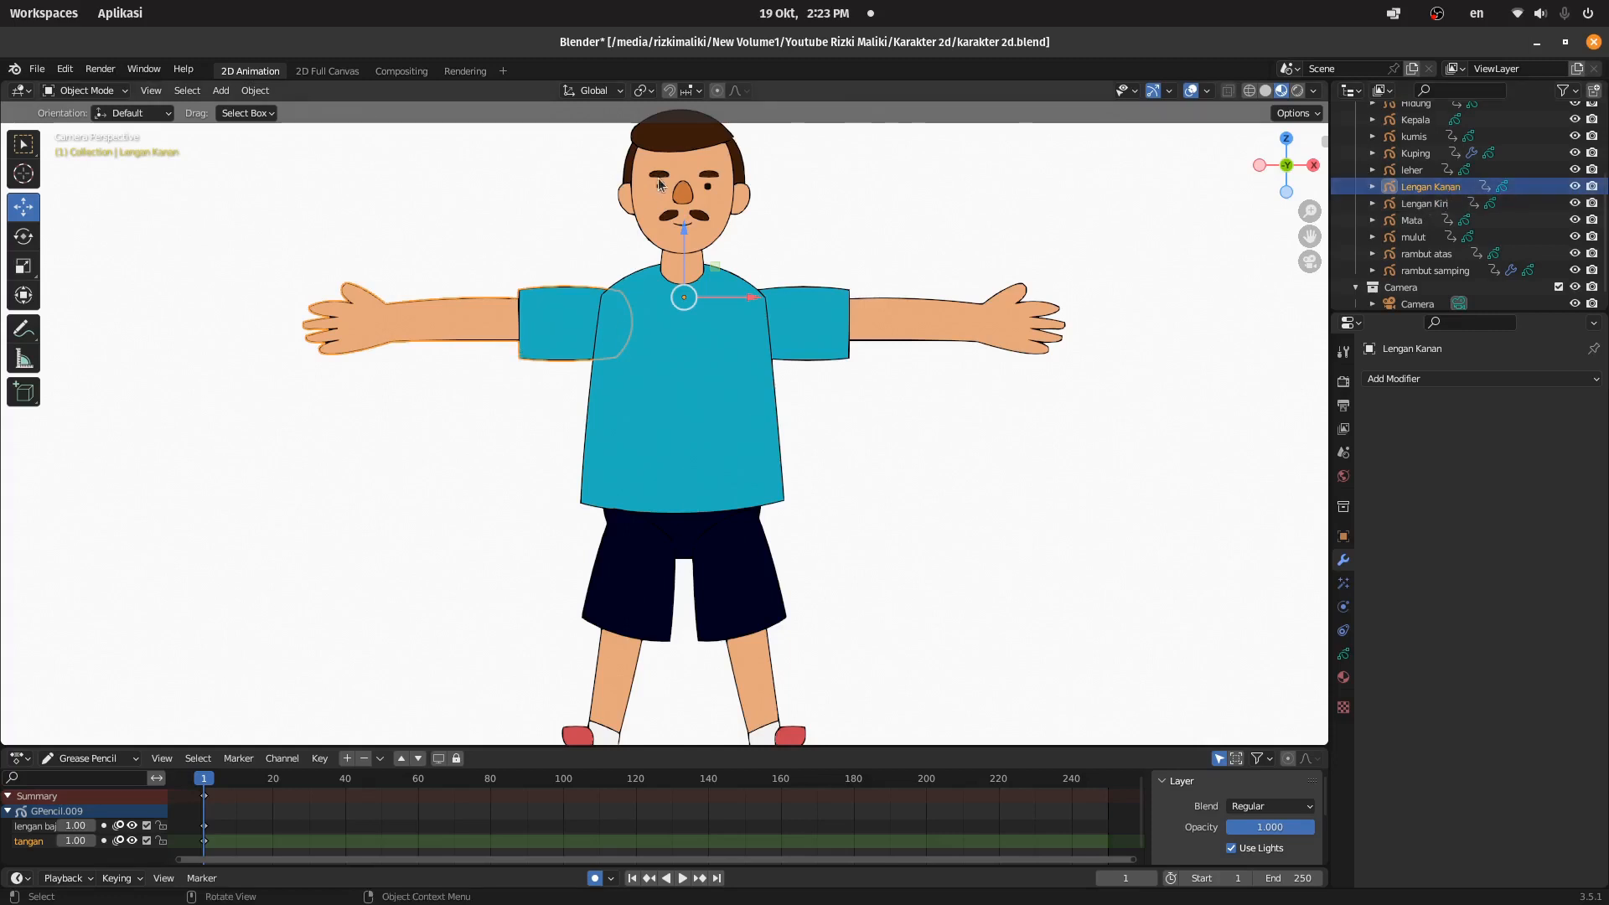
{"action": "left_click", "coordinate": [786, 320]}
{"action": "left_click", "coordinate": [548, 327]}
{"action": "key", "text": "ctrl+s"}
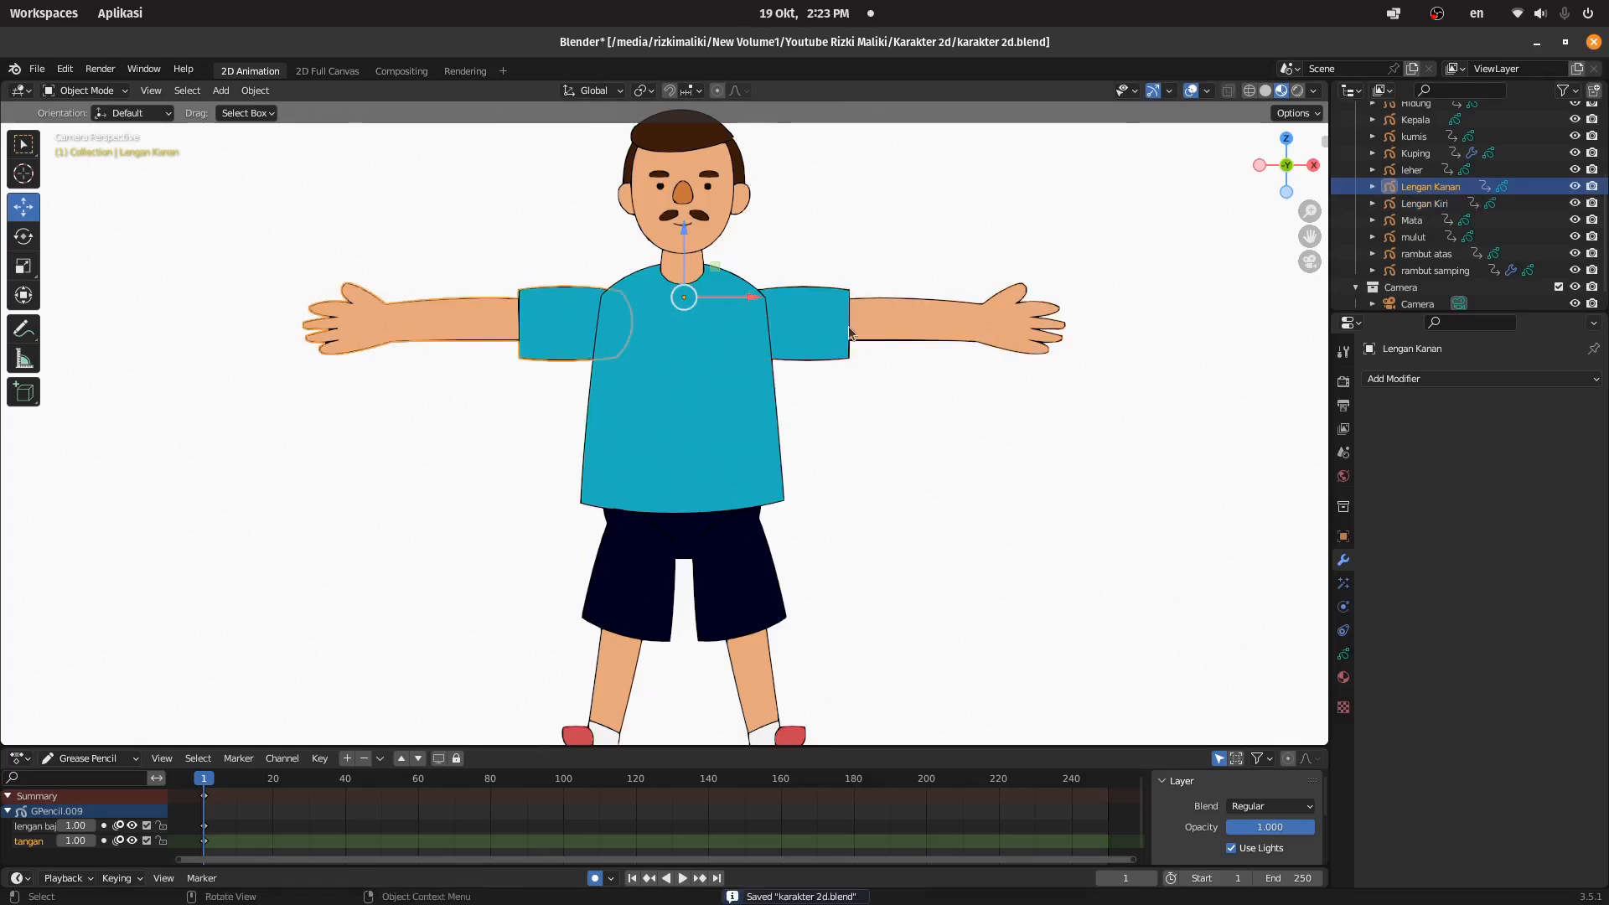
{"action": "left_click", "coordinate": [836, 331]}
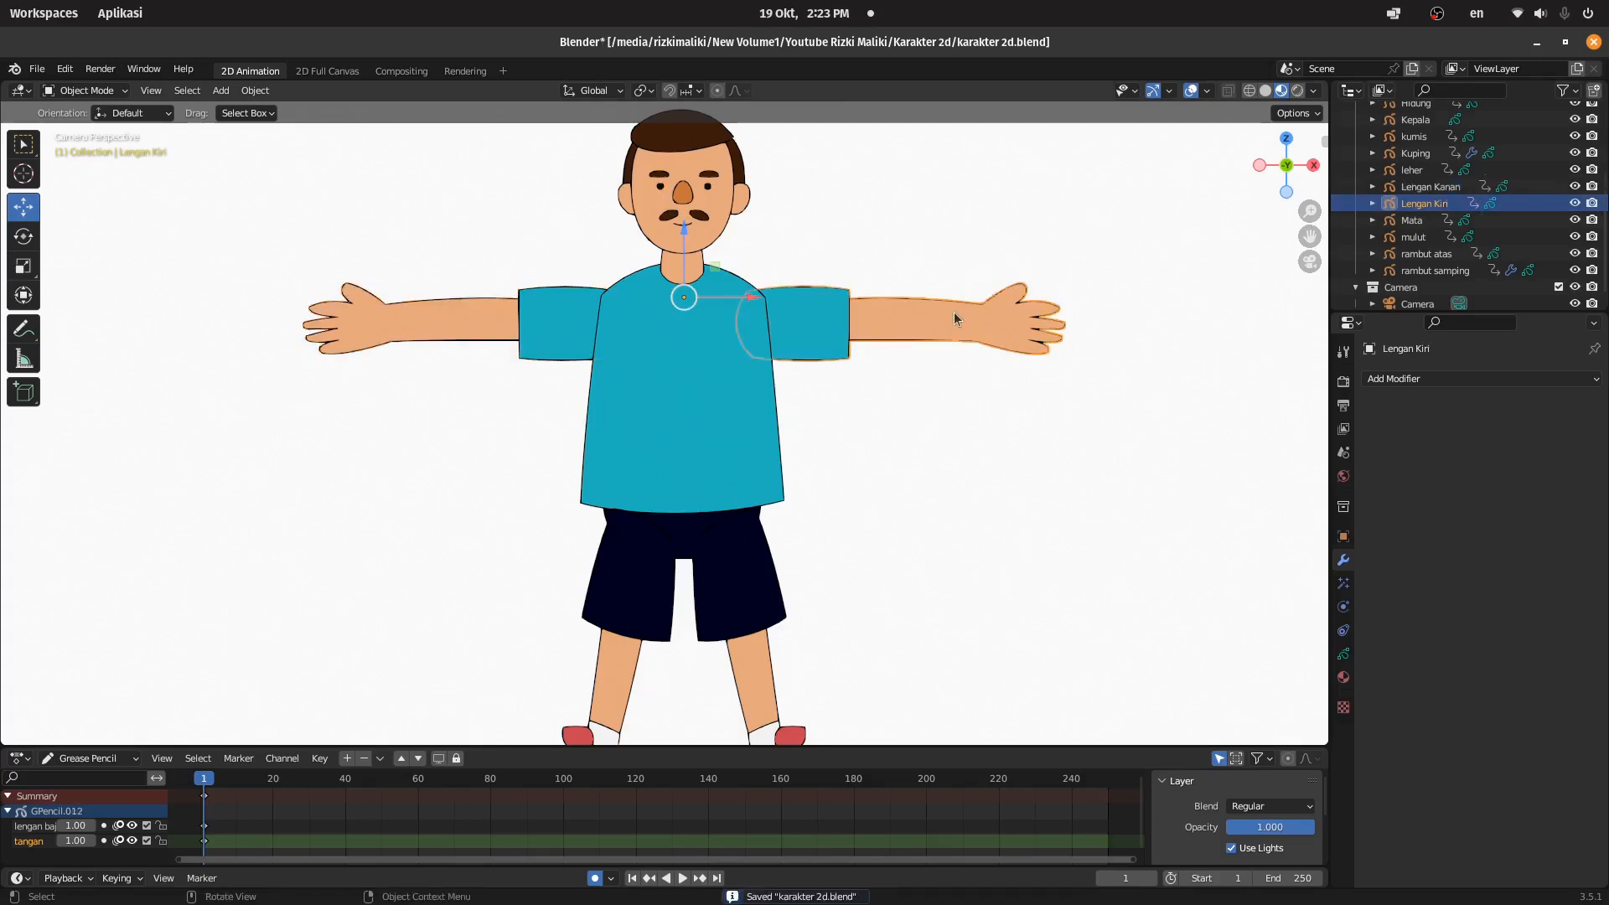
{"action": "left_click", "coordinate": [1418, 188]}
{"action": "left_click", "coordinate": [835, 452]}
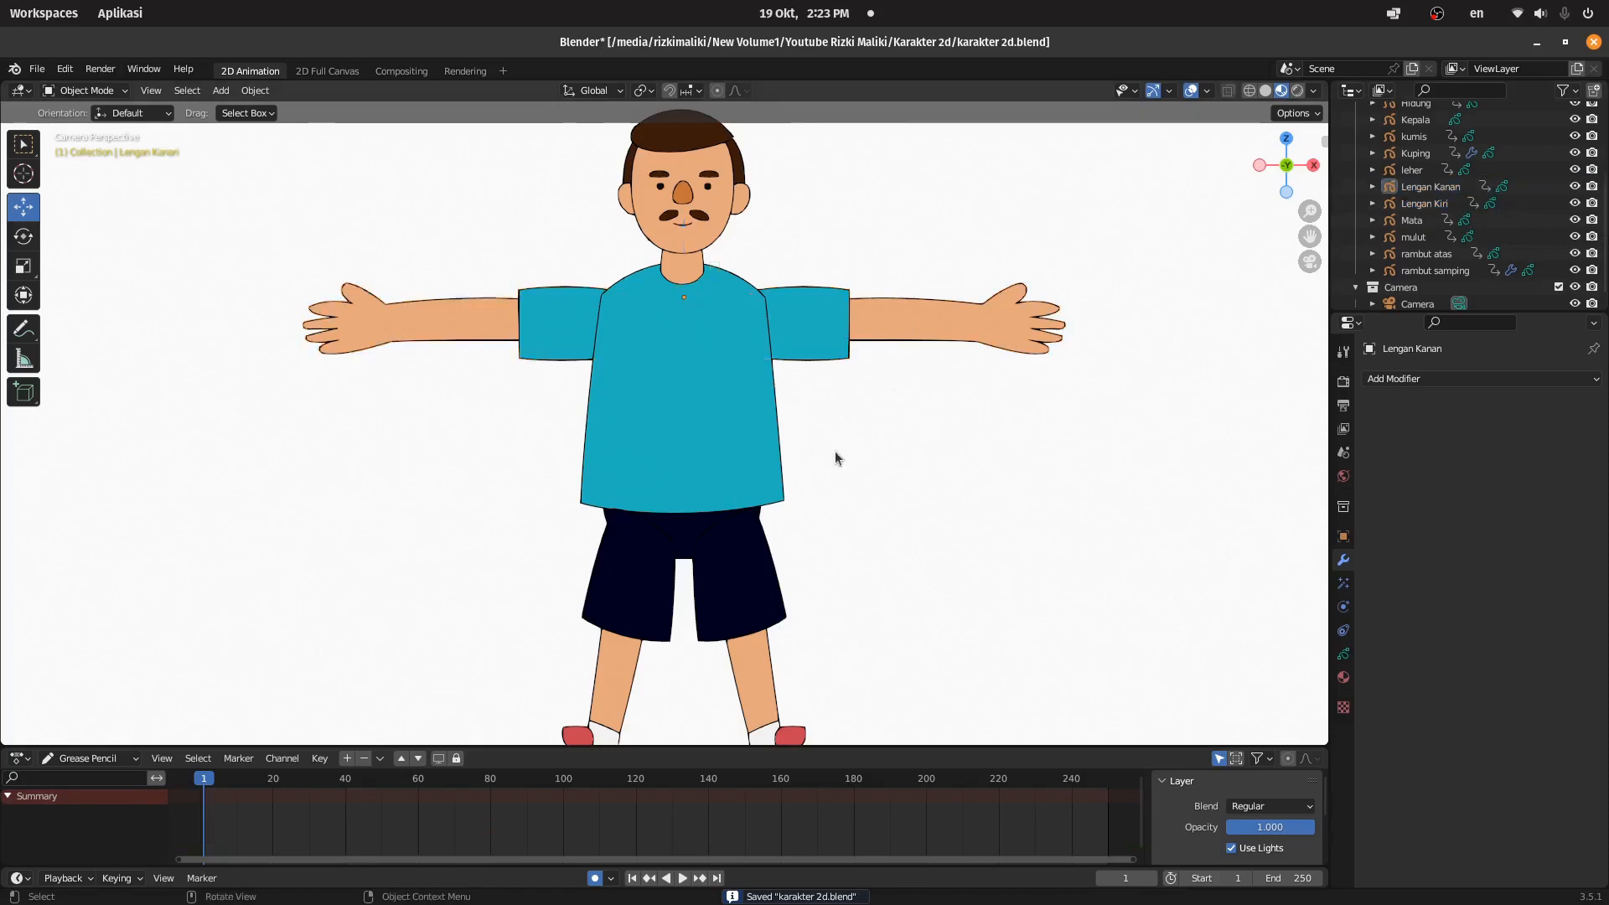
Step: In Edit Mode, separate the strokes of the character's left leg, shorts leg and shoe from the GPencil object, and return to Object Mode
{"action": "scroll", "coordinate": [834, 452], "scroll_direction": "down", "scroll_amount": 2}
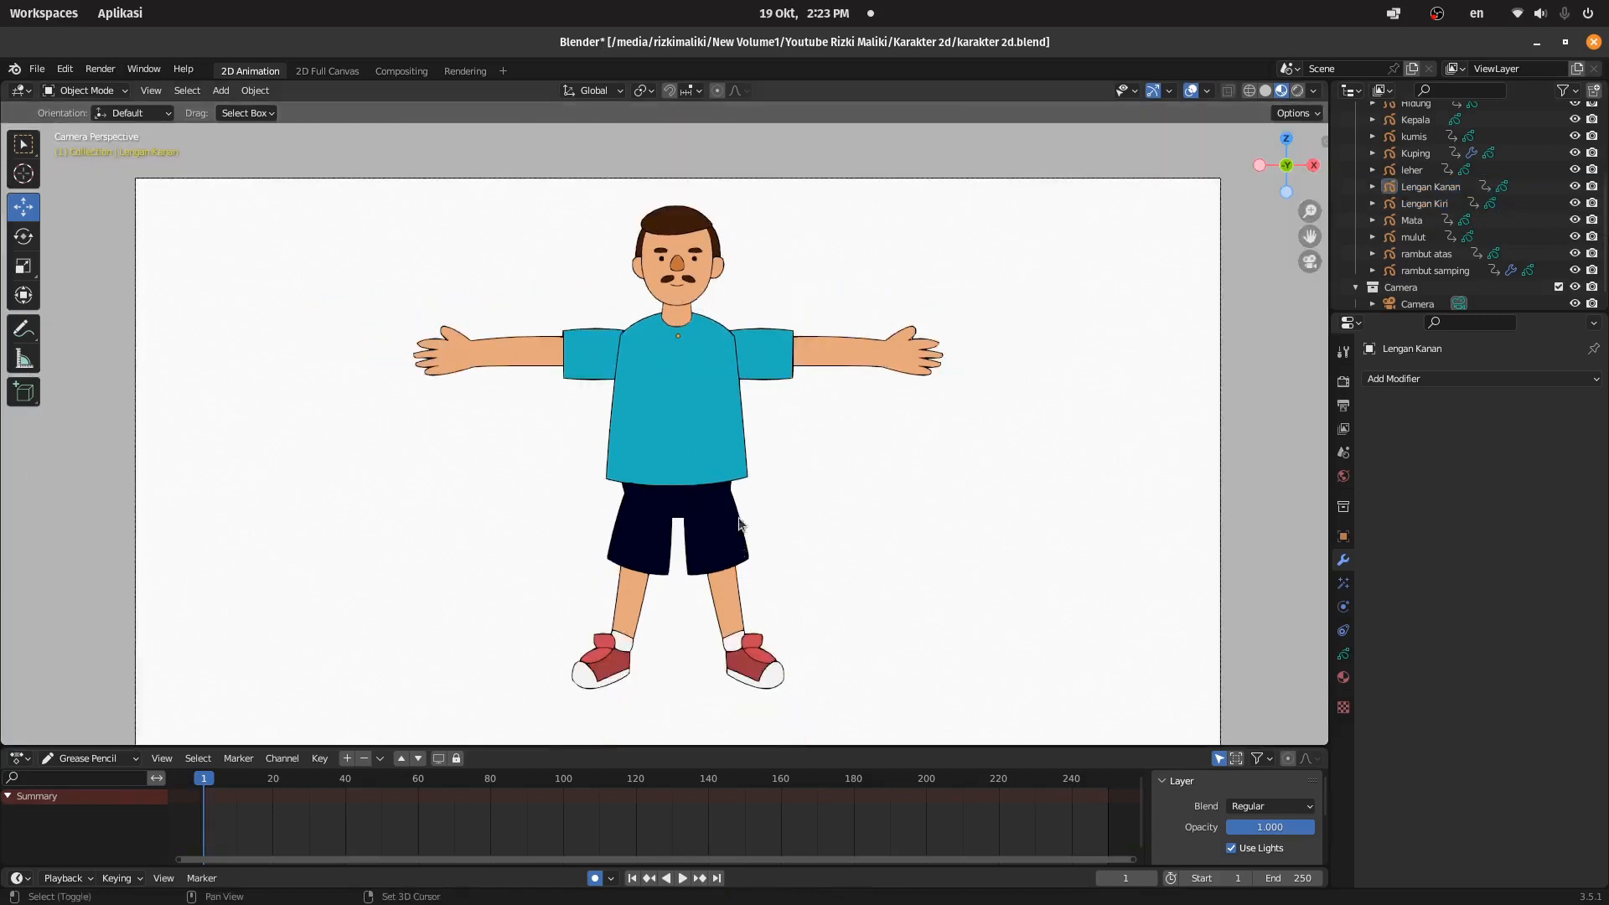
{"action": "scroll", "coordinate": [778, 435], "scroll_direction": "up", "scroll_amount": 3}
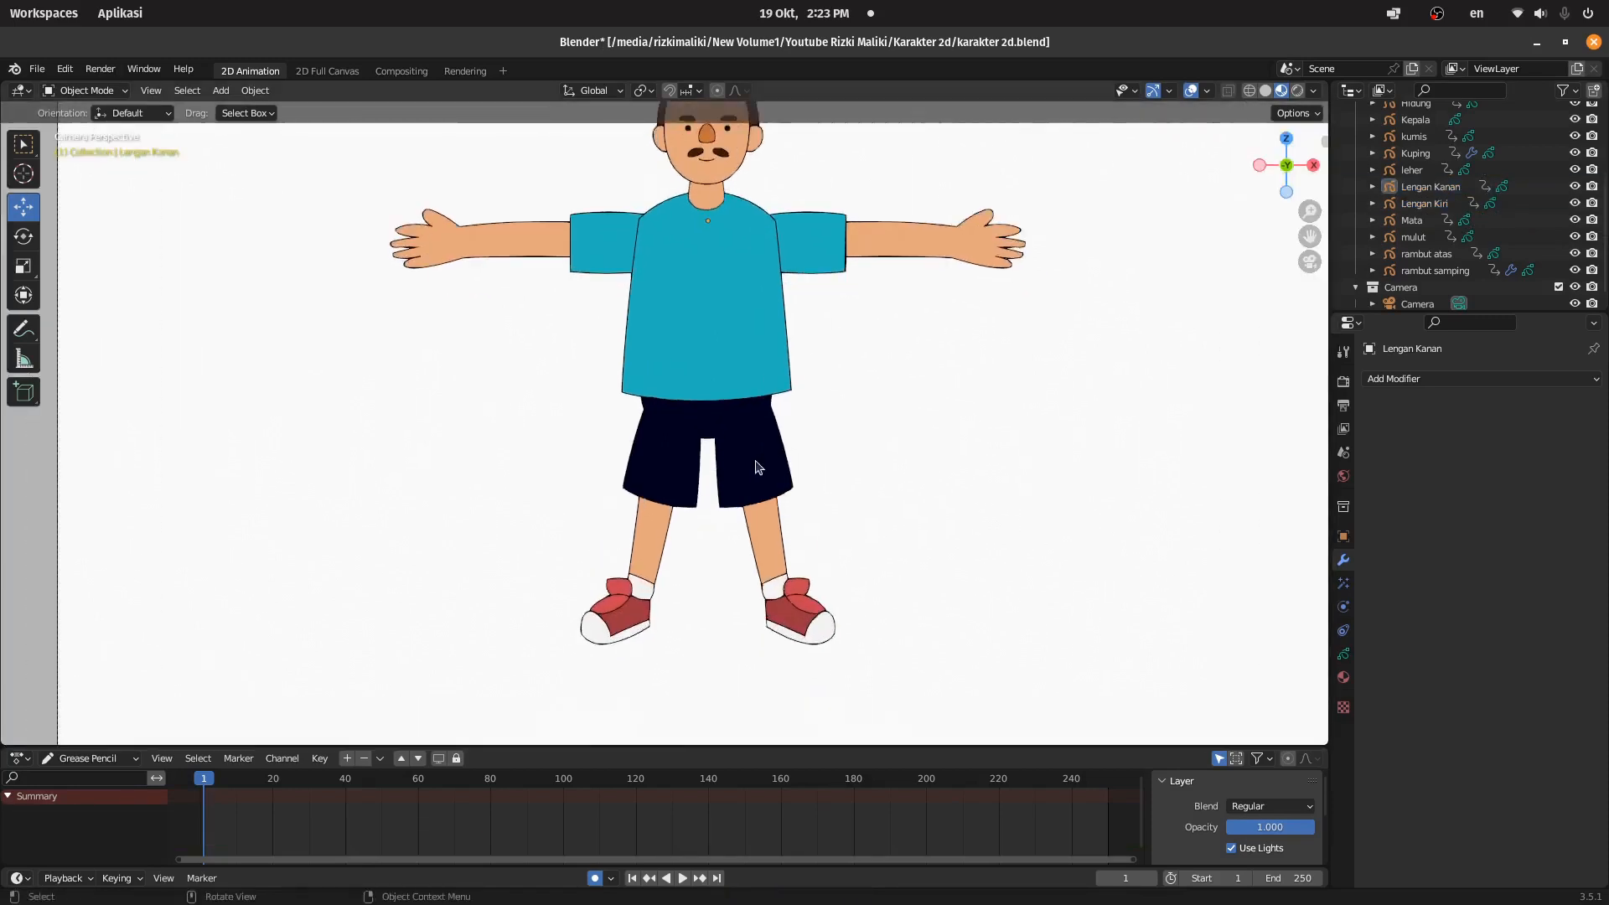
{"action": "scroll", "coordinate": [757, 468], "scroll_direction": "up", "scroll_amount": 2}
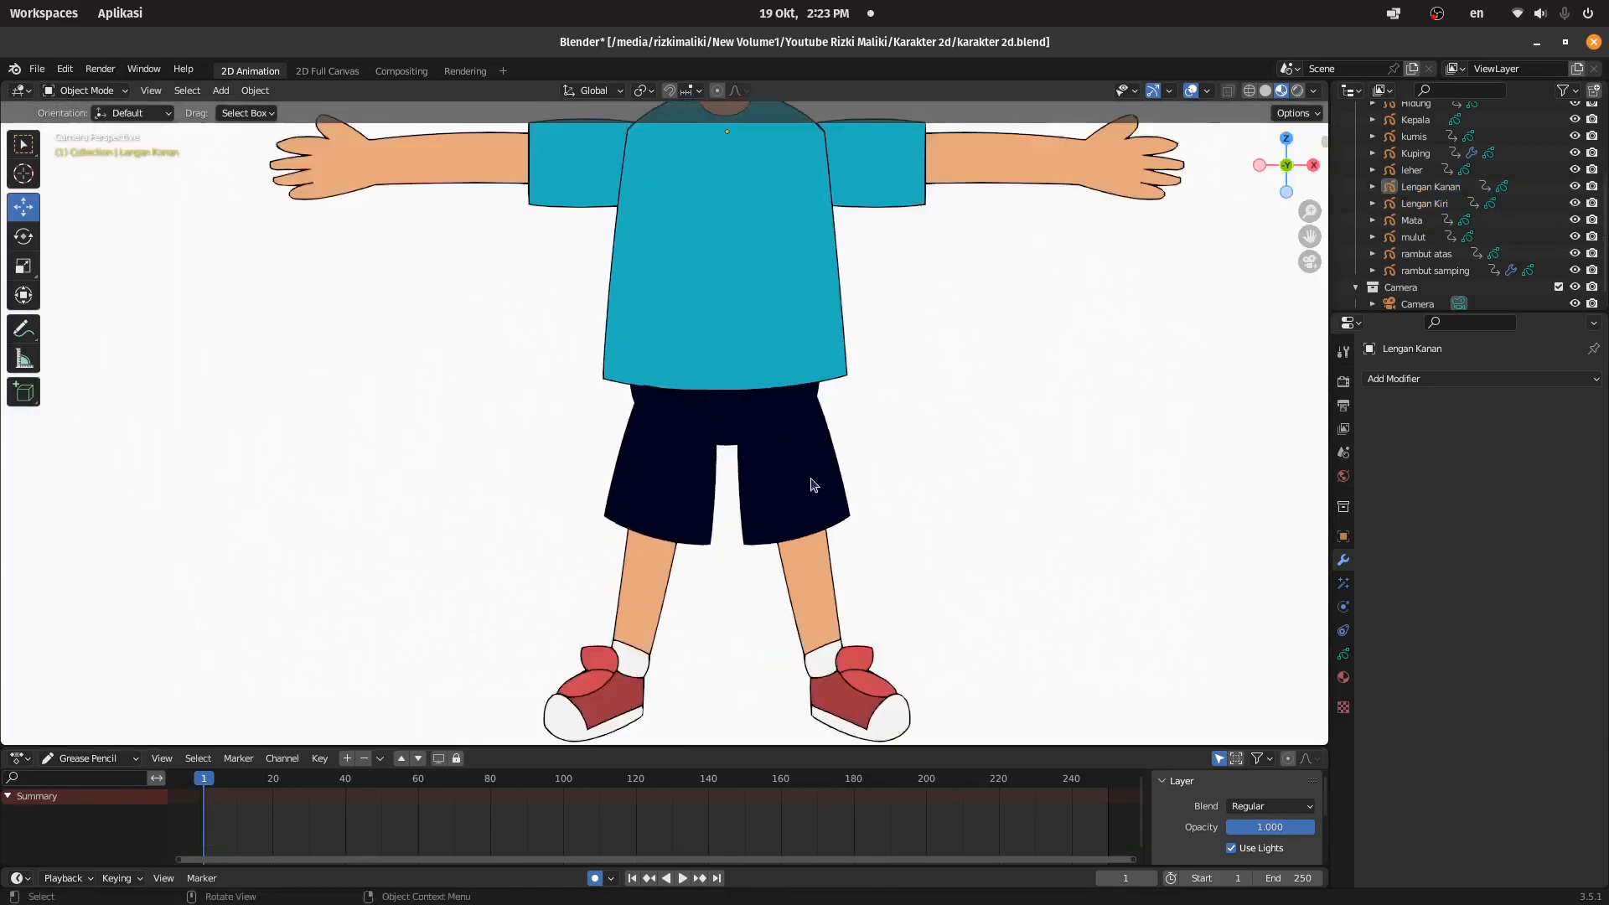
{"action": "left_click", "coordinate": [811, 482]}
{"action": "left_click", "coordinate": [88, 91]}
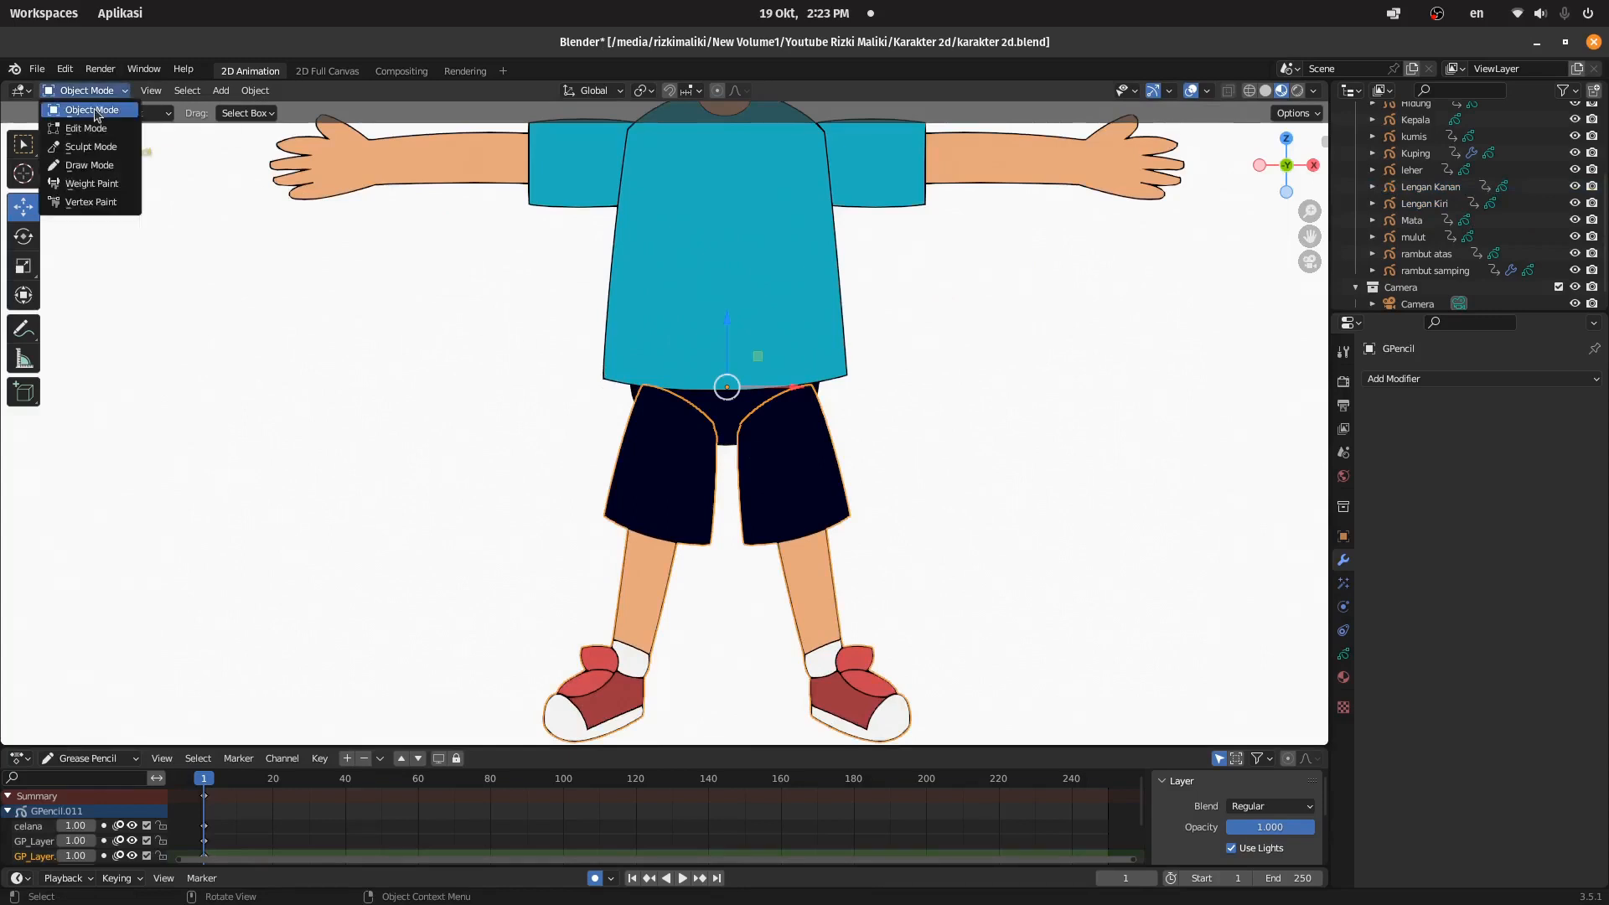
{"action": "left_click", "coordinate": [94, 128]}
{"action": "scroll", "coordinate": [829, 554], "scroll_direction": "down", "scroll_amount": 2}
{"action": "left_click_drag", "start_coordinate": [958, 298], "coordinate": [707, 674]}
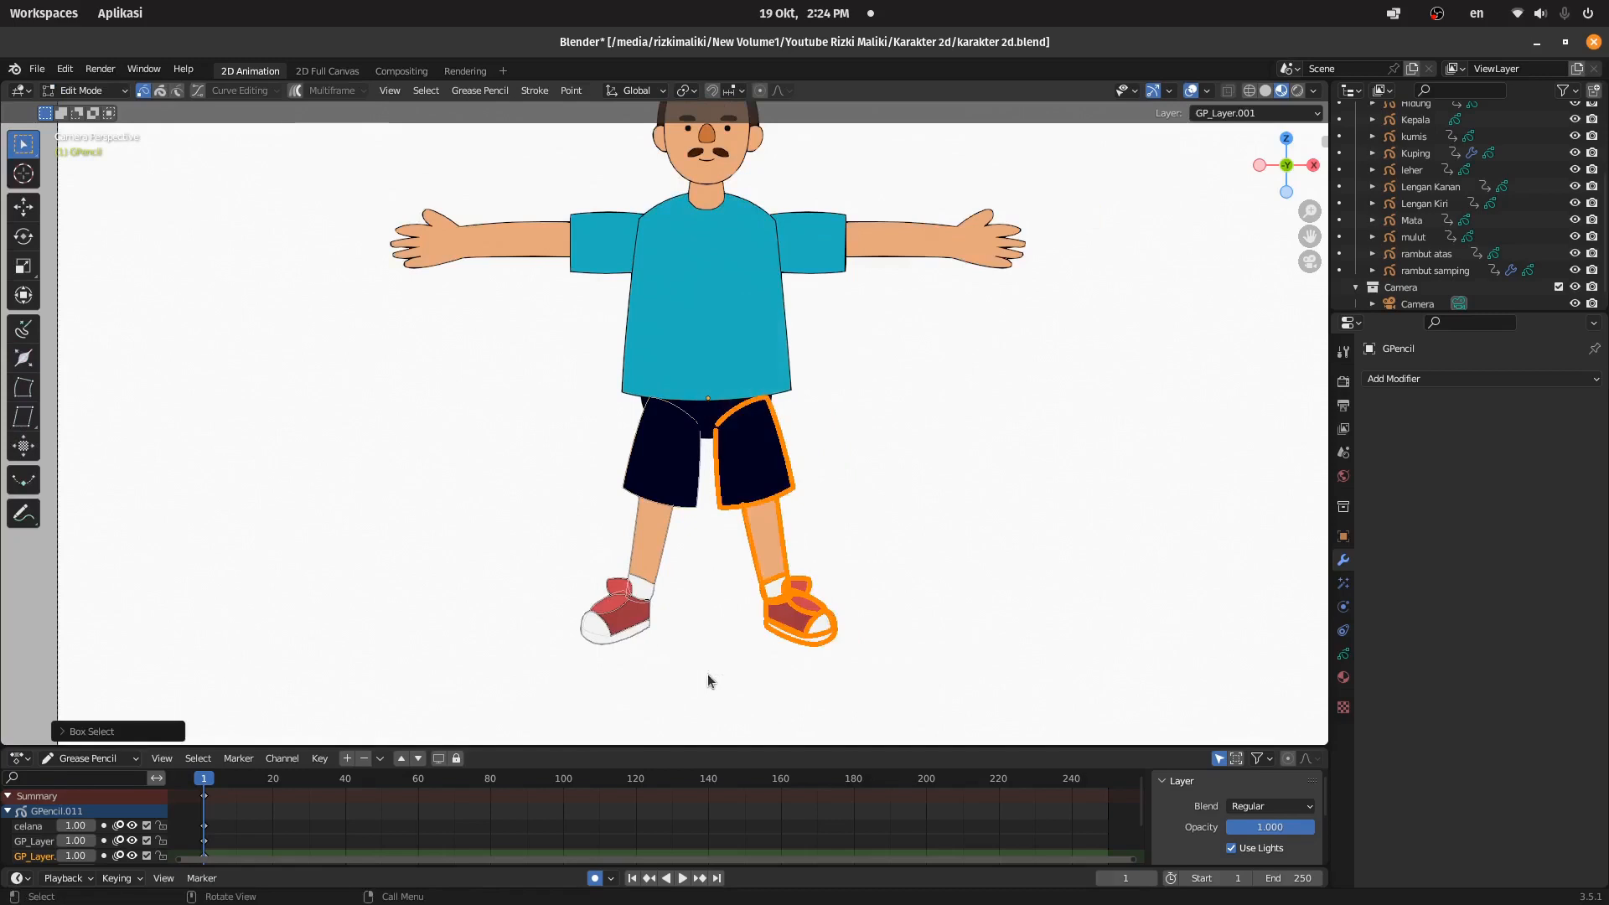
{"action": "left_click_drag", "start_coordinate": [964, 305], "coordinate": [707, 709]}
{"action": "scroll", "coordinate": [766, 603], "scroll_direction": "up", "scroll_amount": 2}
{"action": "middle_click_drag", "start_coordinate": [783, 510], "coordinate": [788, 335], "text": "shift"}
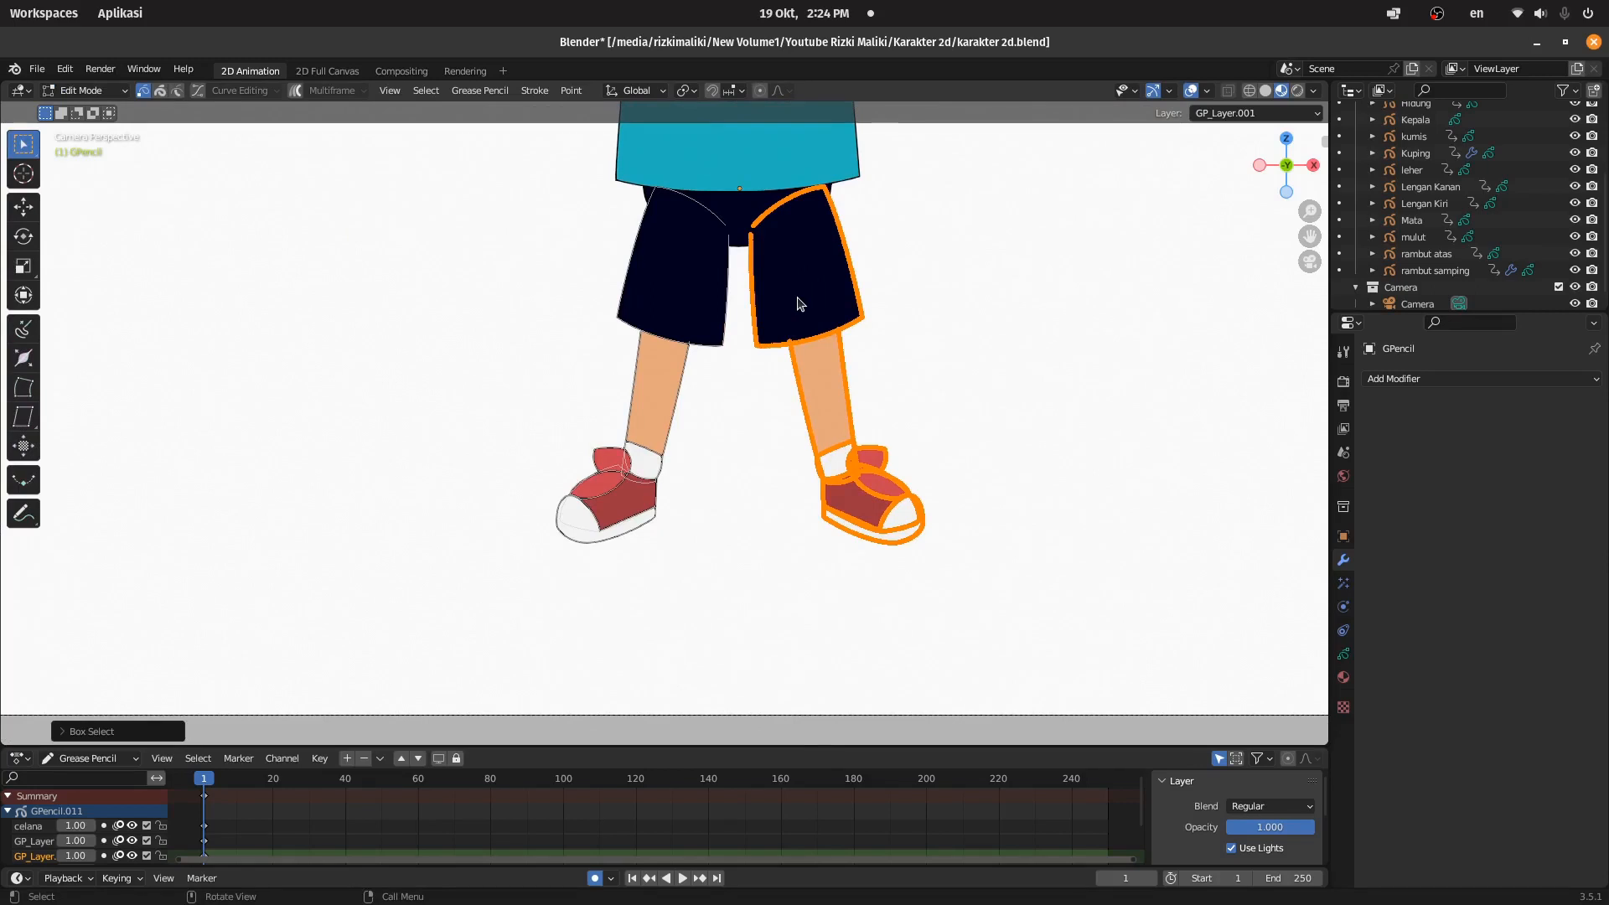
{"action": "right_click", "coordinate": [799, 303]}
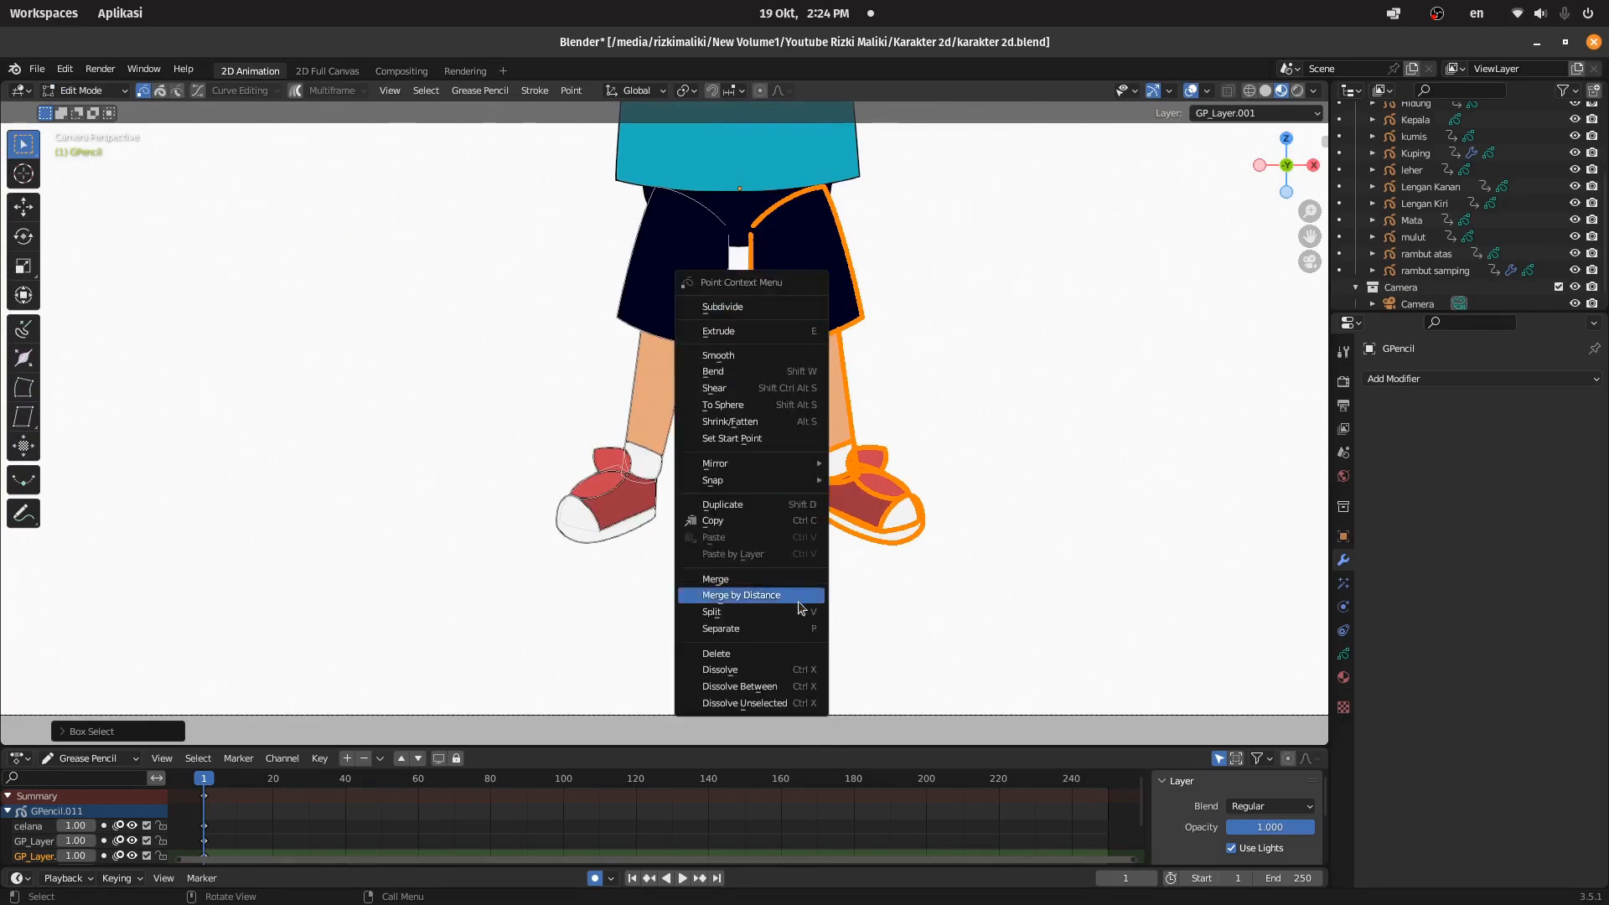
{"action": "left_click", "coordinate": [727, 634]}
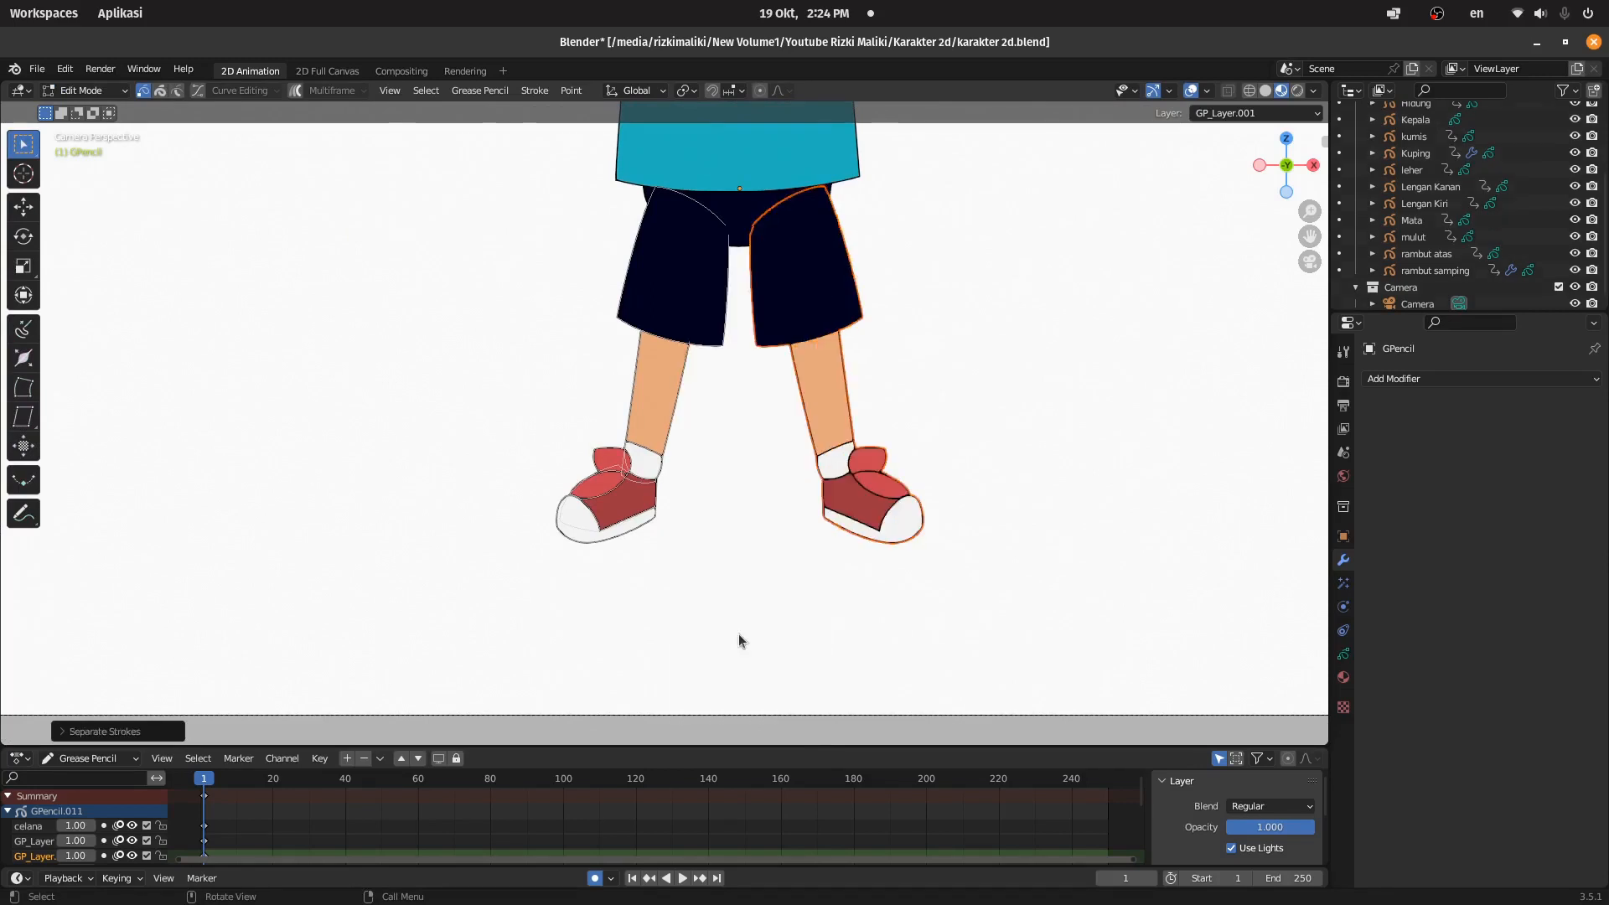
{"action": "left_click", "coordinate": [91, 91]}
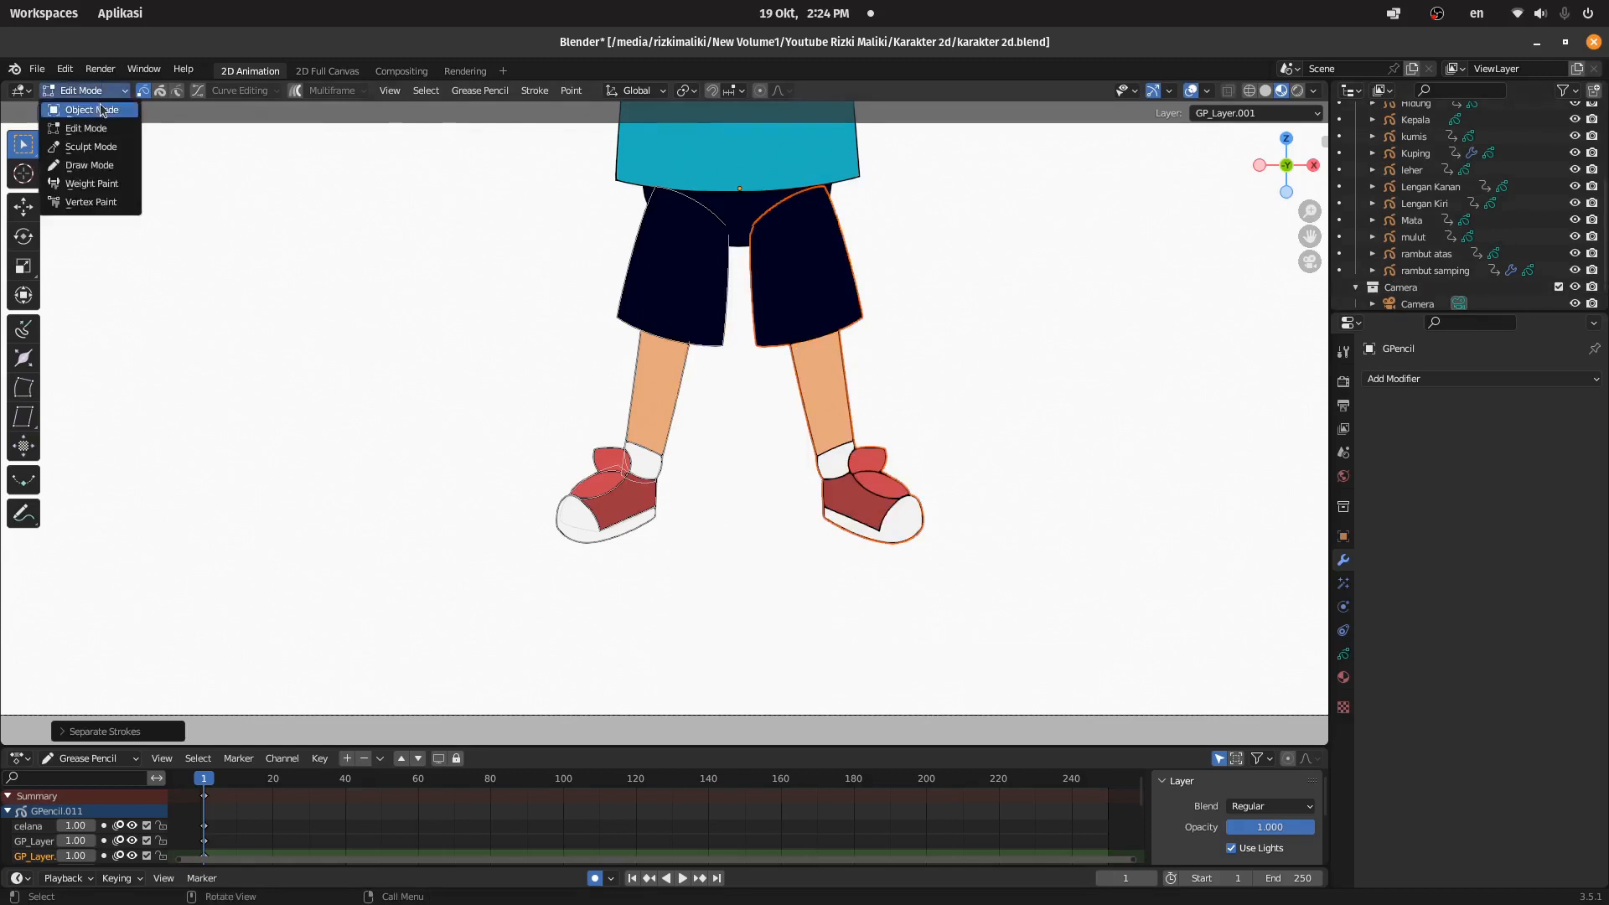
{"action": "left_click", "coordinate": [96, 111]}
{"action": "left_click", "coordinate": [746, 385]}
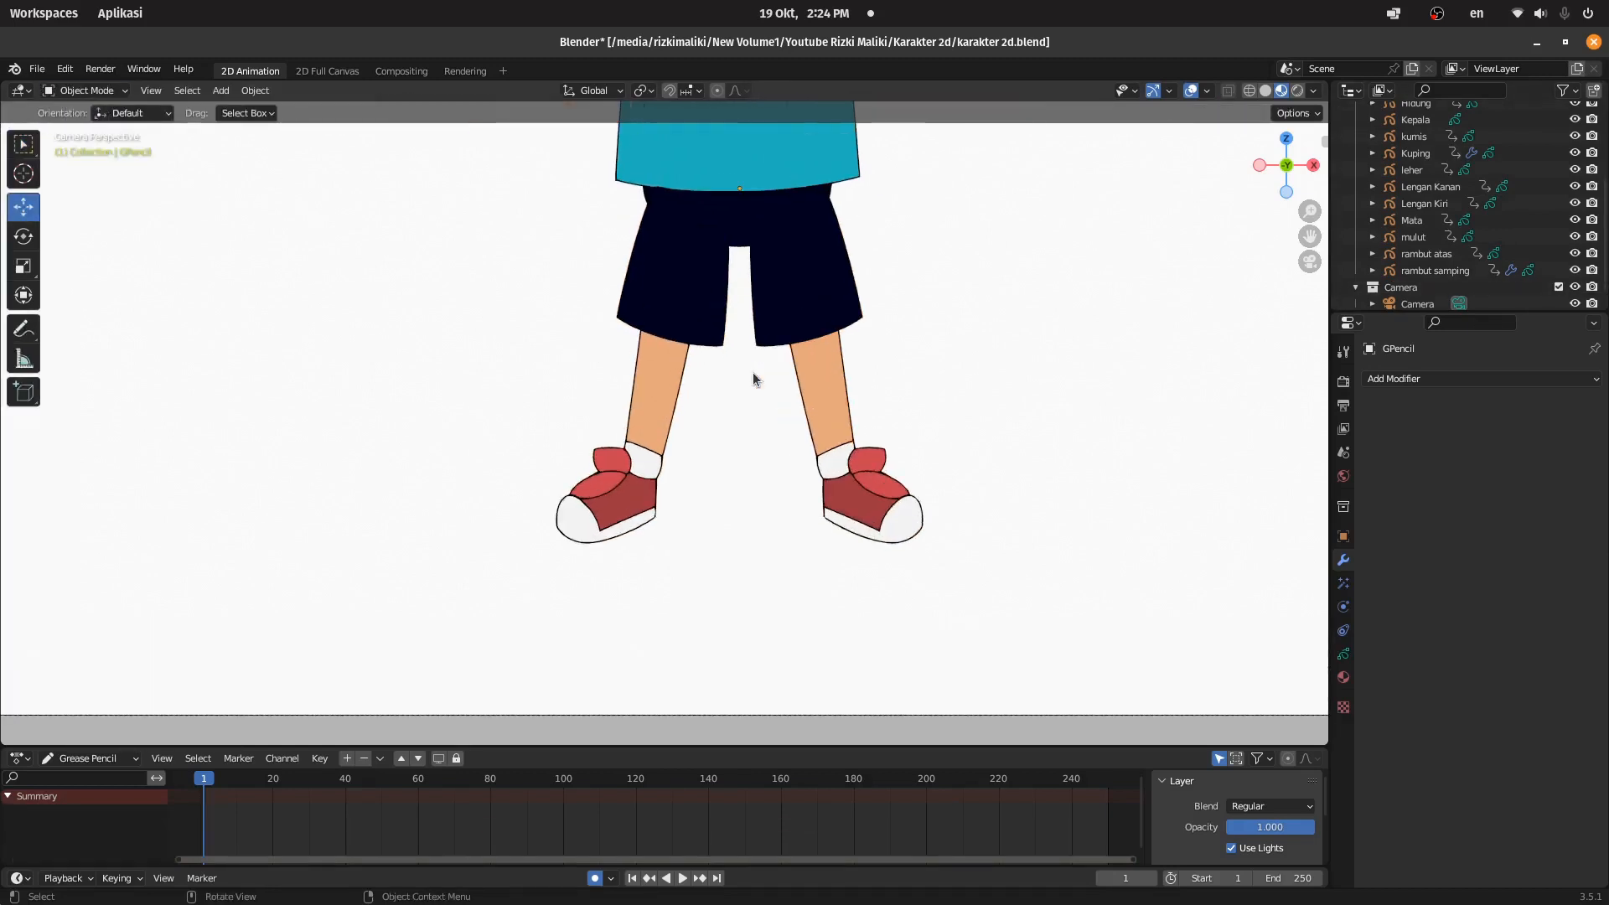
Step: Rename the GPencil object, the character's right leg, as Kaki Kanan
{"action": "scroll", "coordinate": [788, 340], "scroll_direction": "up", "scroll_amount": 3}
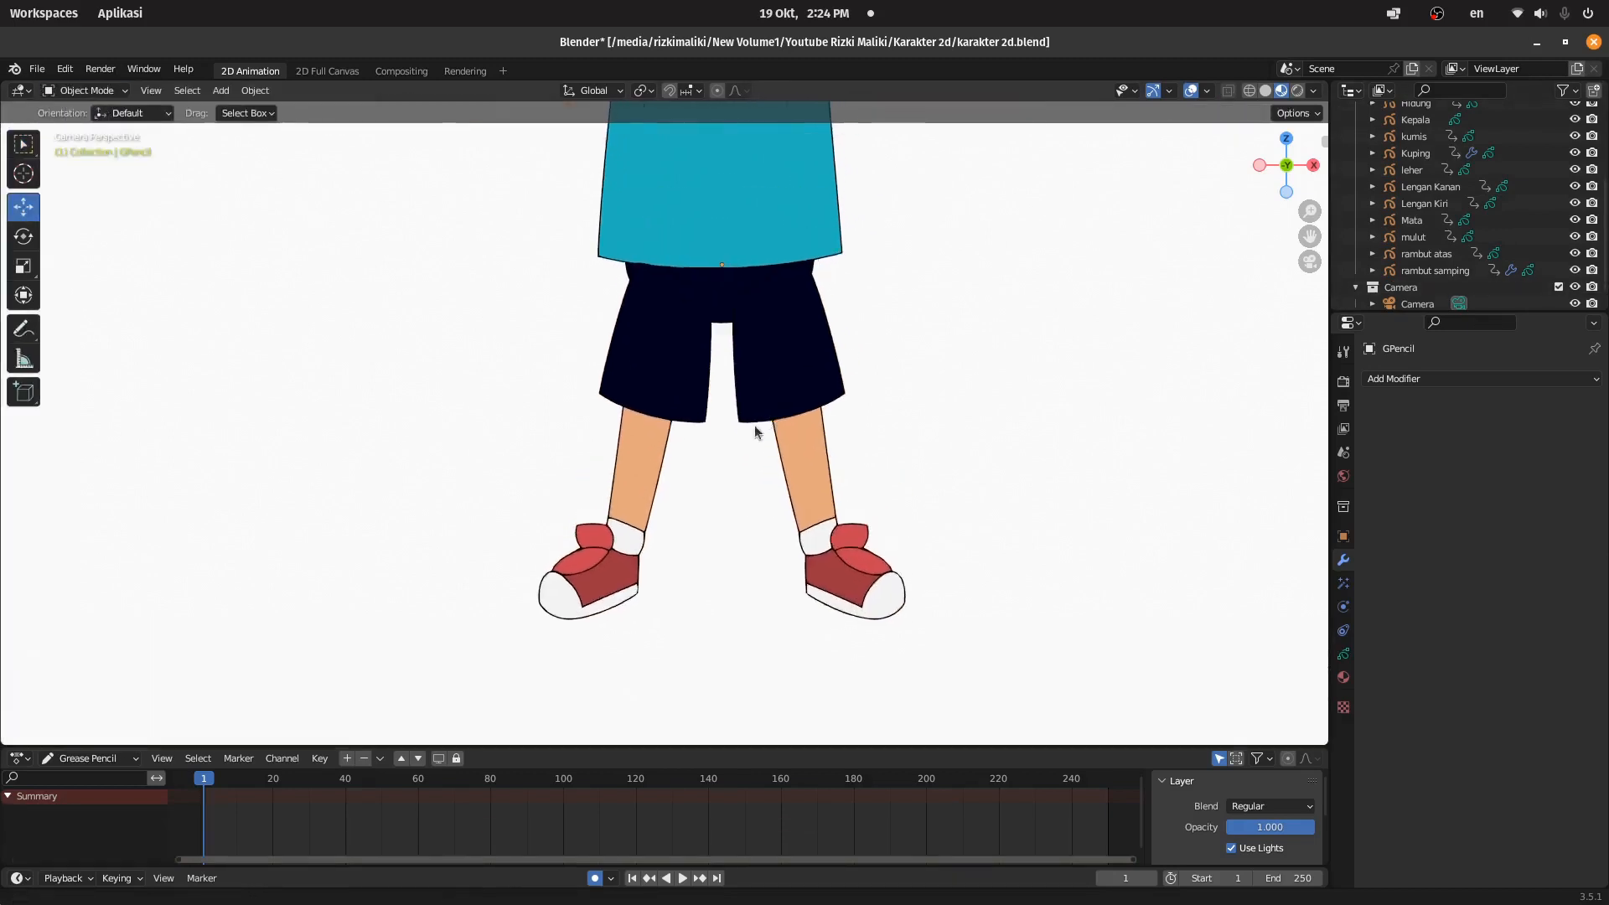
{"action": "left_click", "coordinate": [652, 410]}
{"action": "scroll", "coordinate": [1423, 186], "scroll_direction": "up", "scroll_amount": 3}
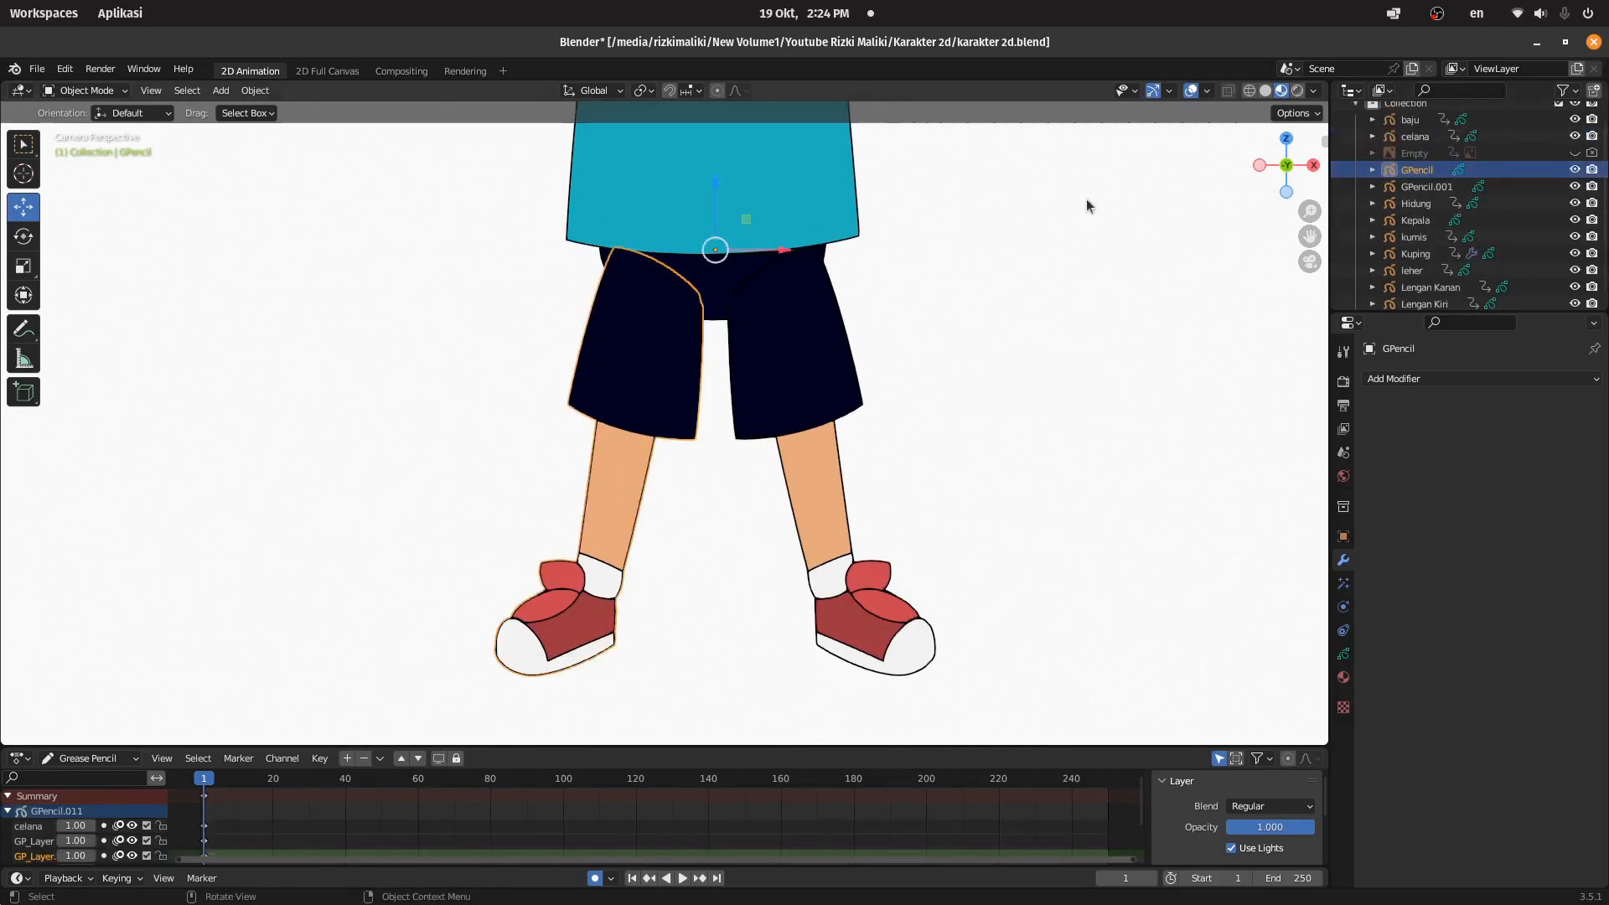
{"action": "double_click", "coordinate": [1423, 171]}
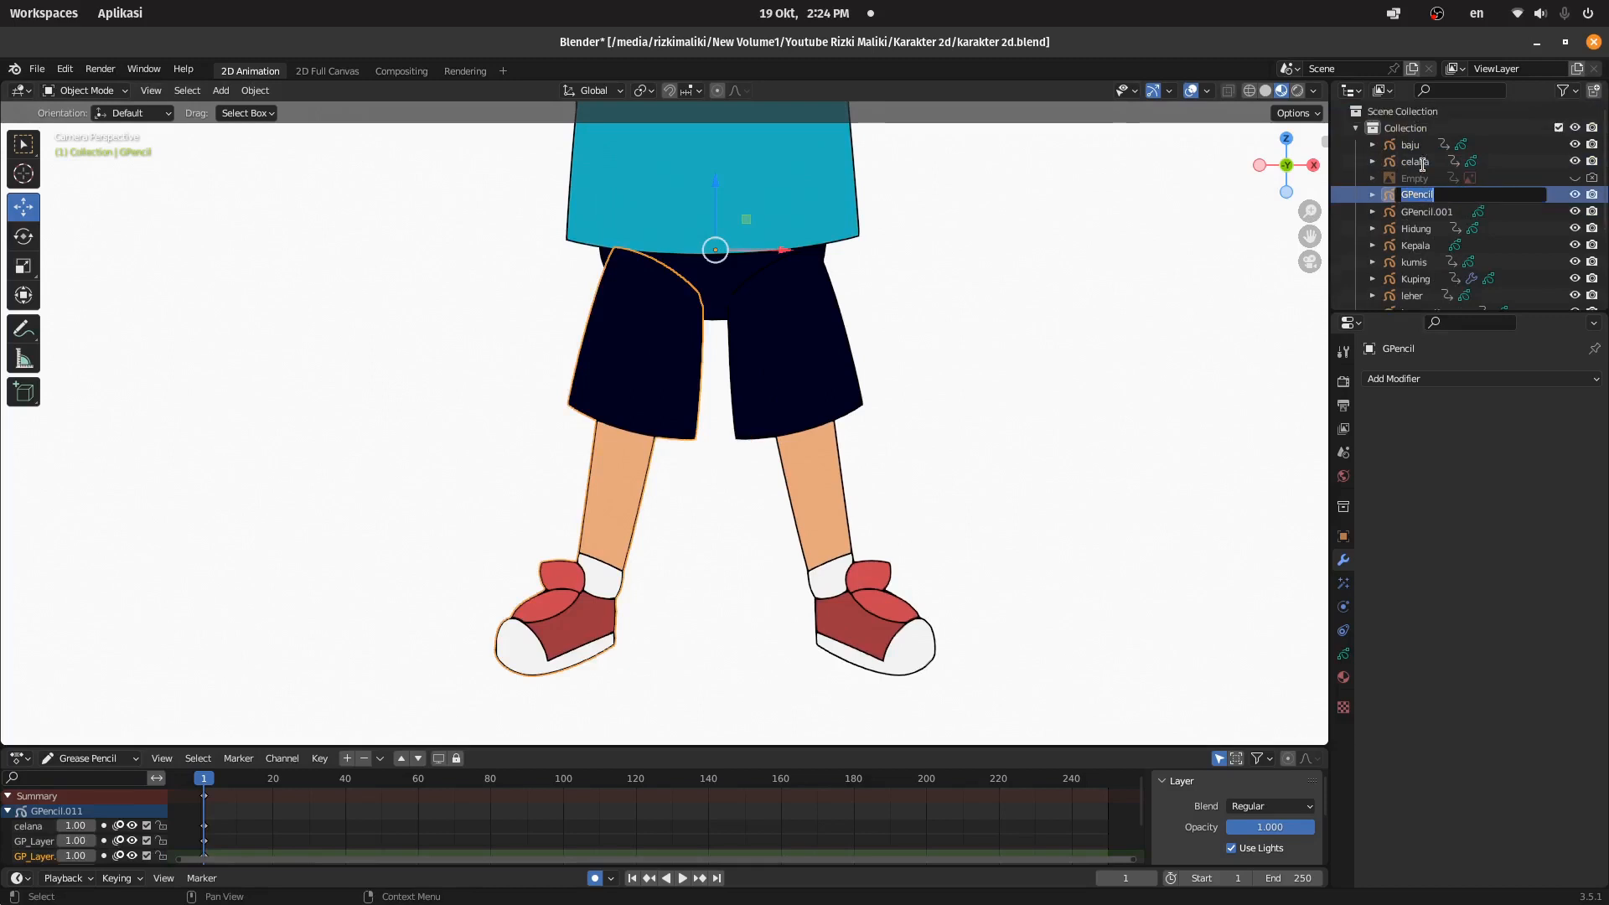
{"action": "type", "text": "Kaki Ka"}
{"action": "key", "text": "Return"}
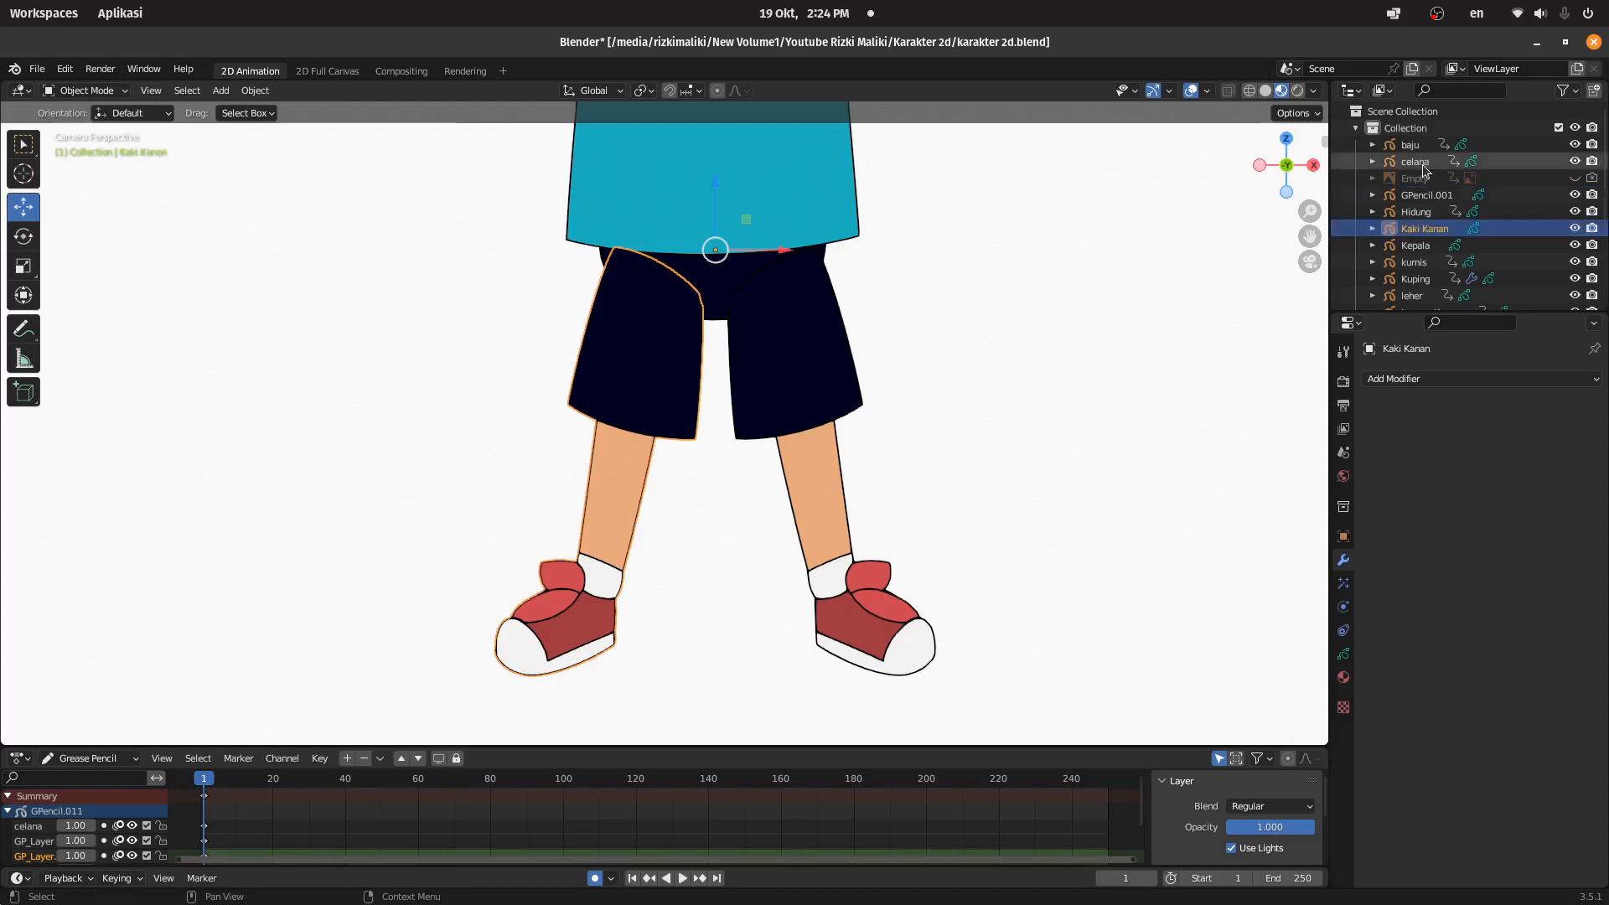
Step: Rename the GPencil.001 object, the character's left leg, as Kaki Kiri and save the file
{"action": "left_click", "coordinate": [810, 334]}
{"action": "double_click", "coordinate": [1429, 192]}
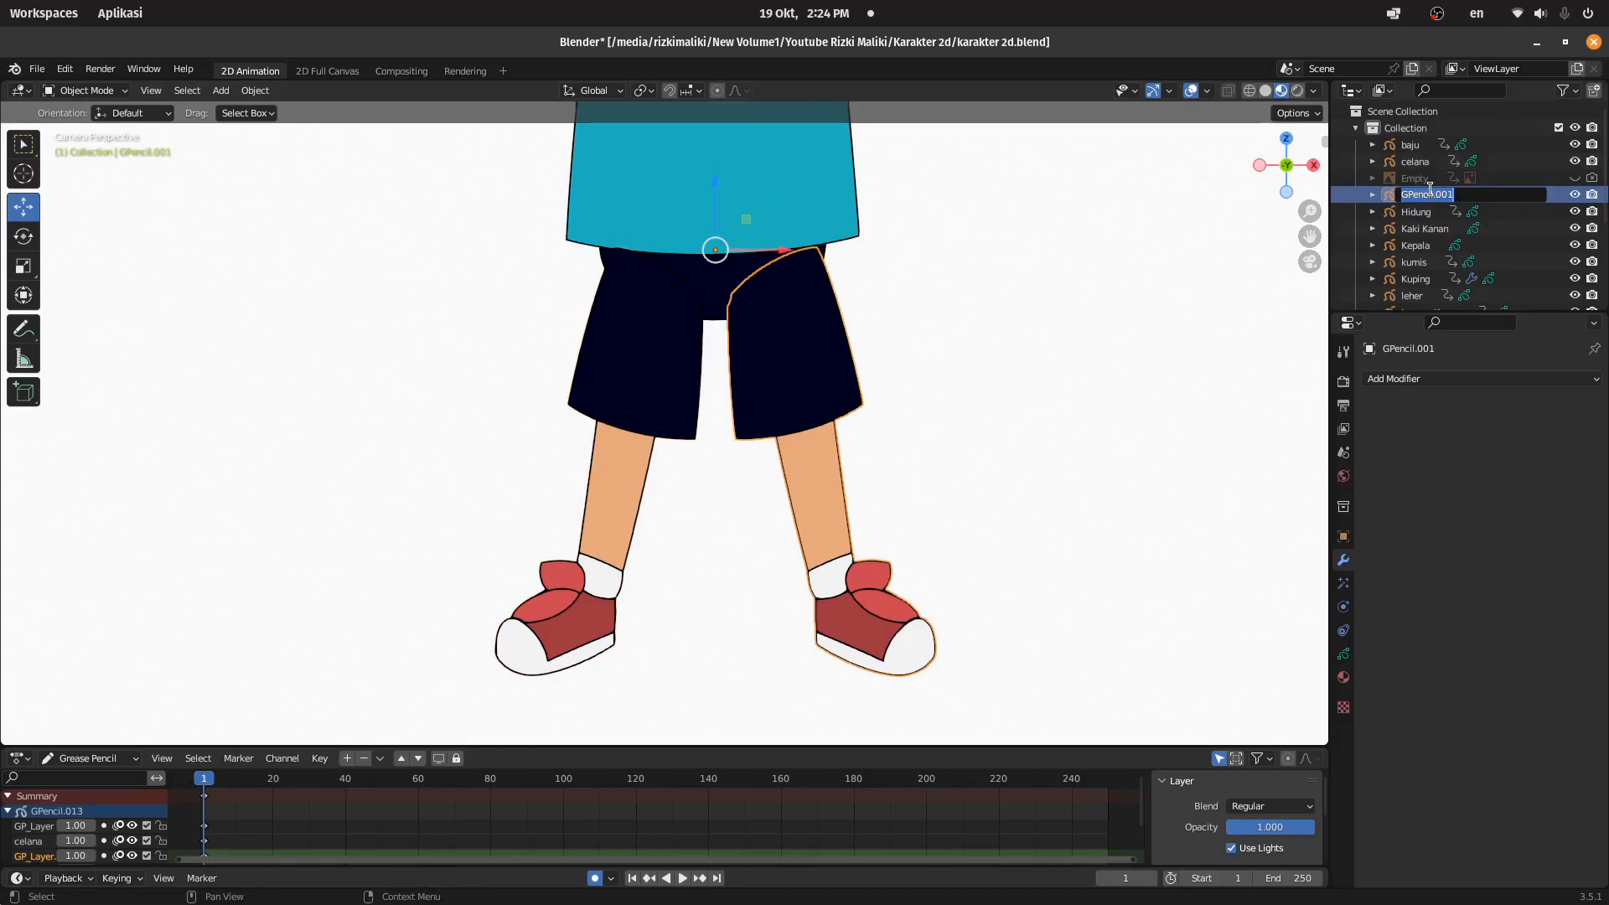
{"action": "type", "text": "Kaki Kiri"}
{"action": "key", "text": "Return"}
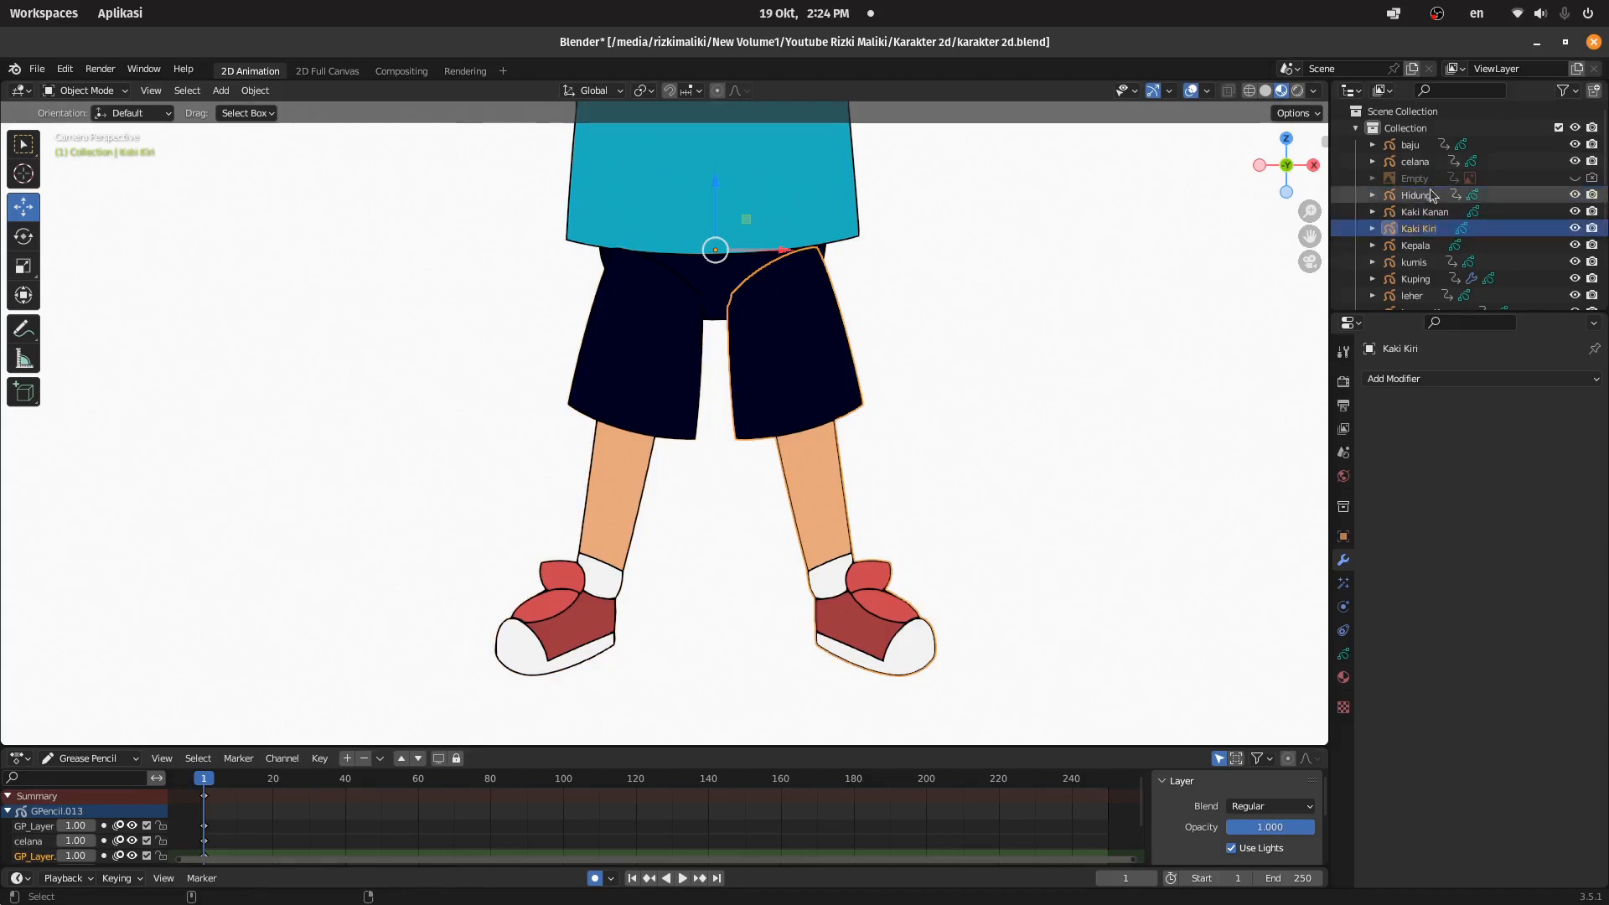
{"action": "key", "text": "ctrl+s"}
Step: Select the kumis moustache and the Mata eyes in turn to examine how their mirrored halves are grouped
{"action": "scroll", "coordinate": [766, 317], "scroll_direction": "up", "scroll_amount": 1}
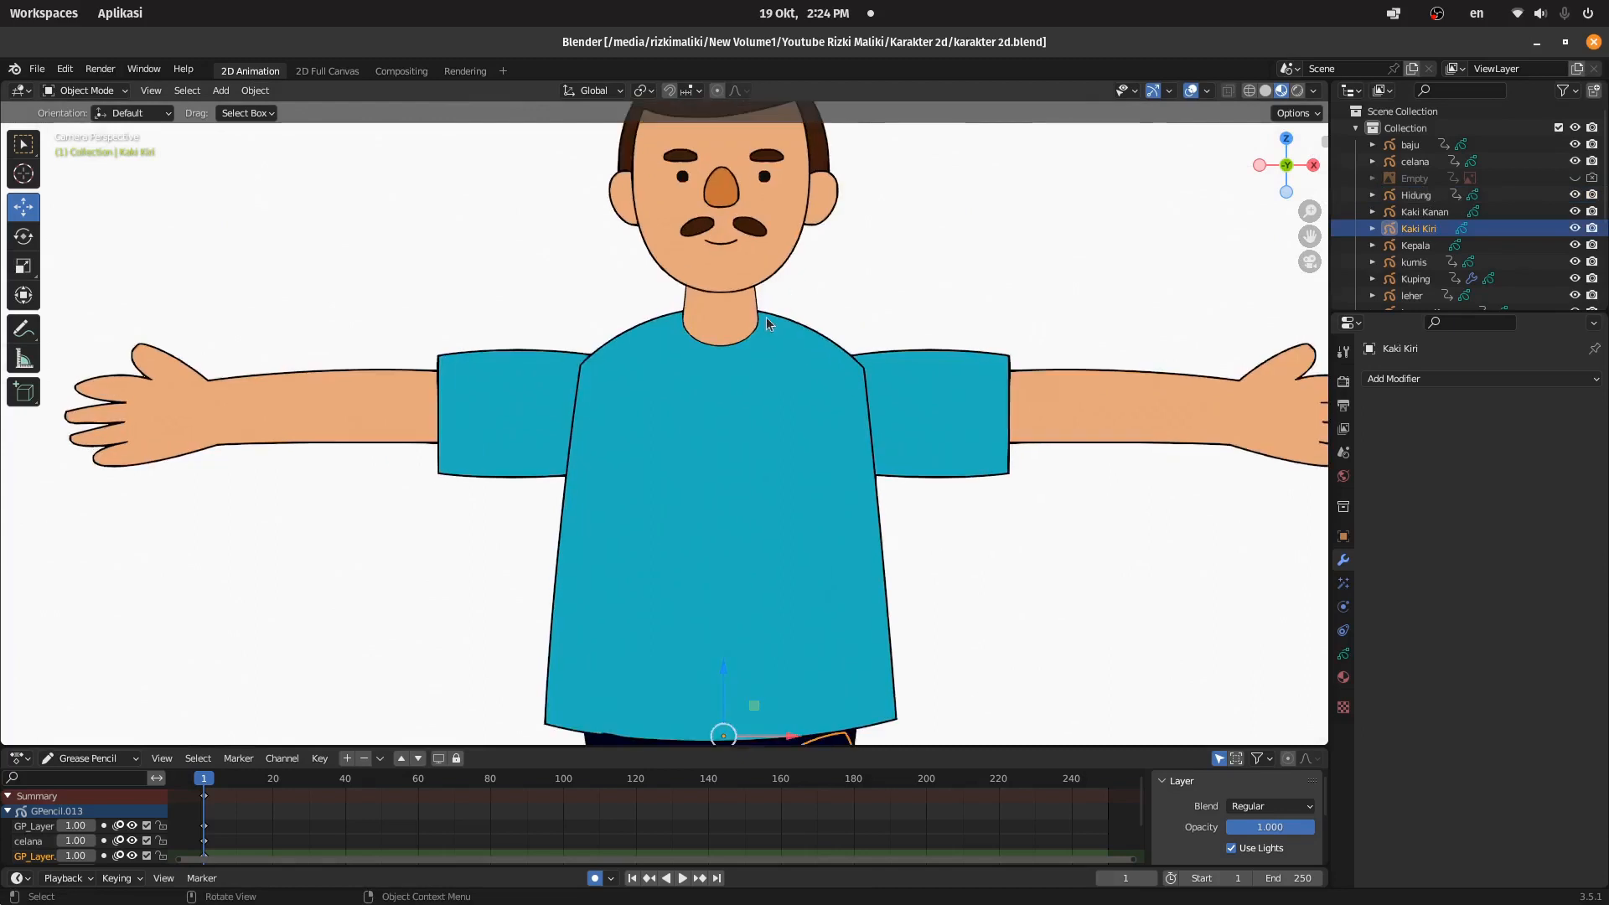
{"action": "middle_click_drag", "start_coordinate": [769, 266], "coordinate": [765, 434], "text": "shift"}
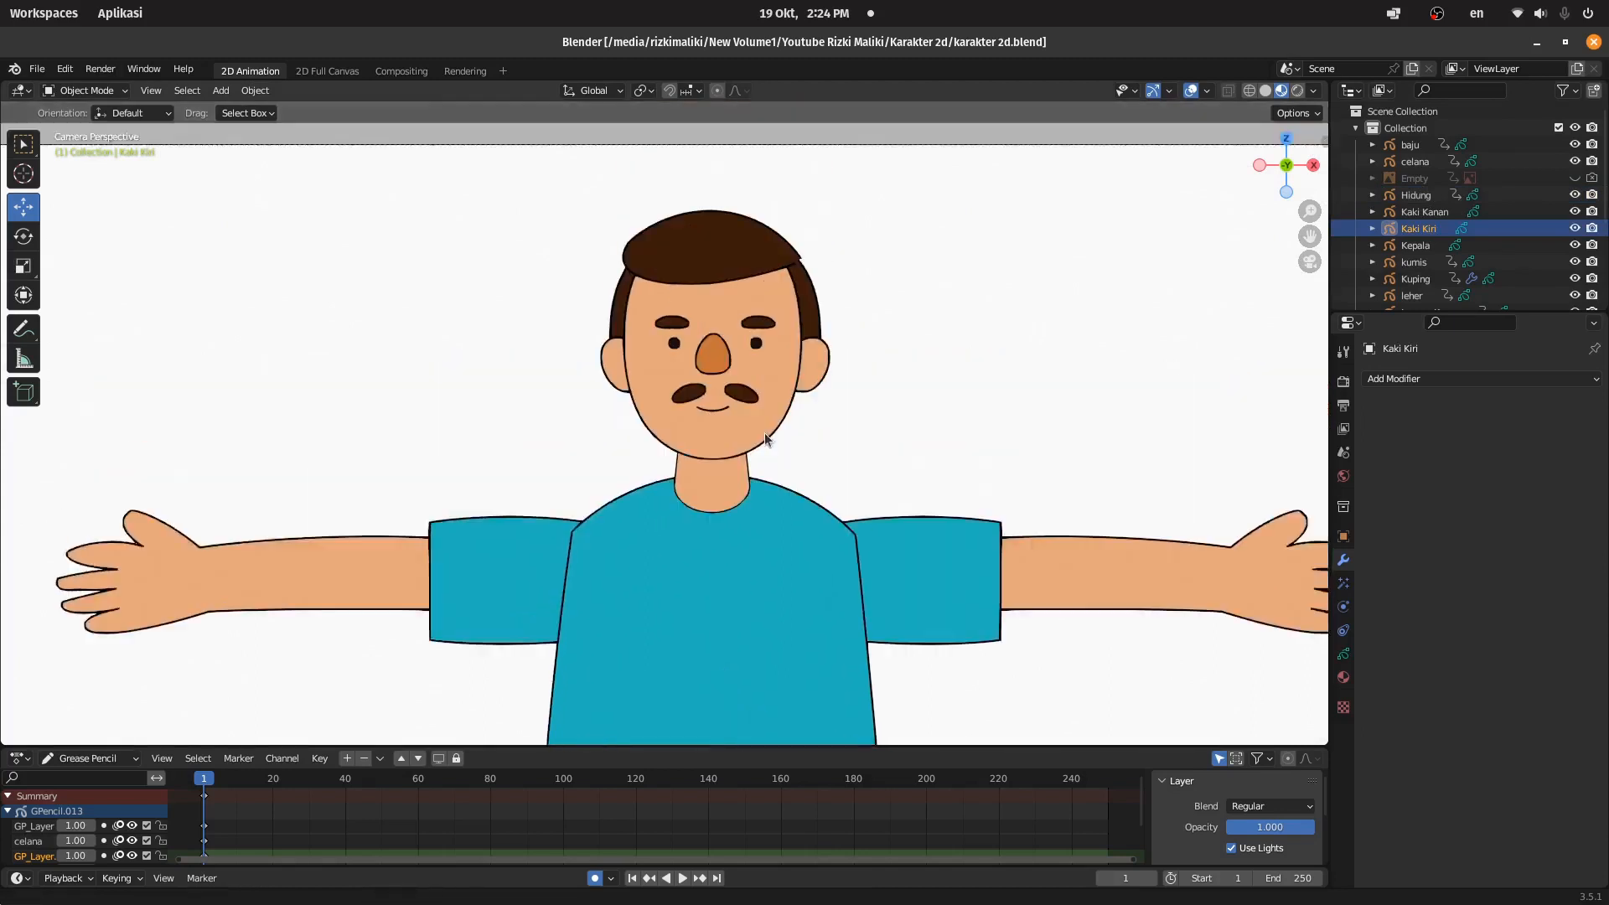
{"action": "scroll", "coordinate": [754, 444], "scroll_direction": "up", "scroll_amount": 2}
{"action": "left_click", "coordinate": [742, 456]}
{"action": "scroll", "coordinate": [821, 444], "scroll_direction": "up", "scroll_amount": 3}
{"action": "scroll", "coordinate": [821, 444], "scroll_direction": "down", "scroll_amount": 3}
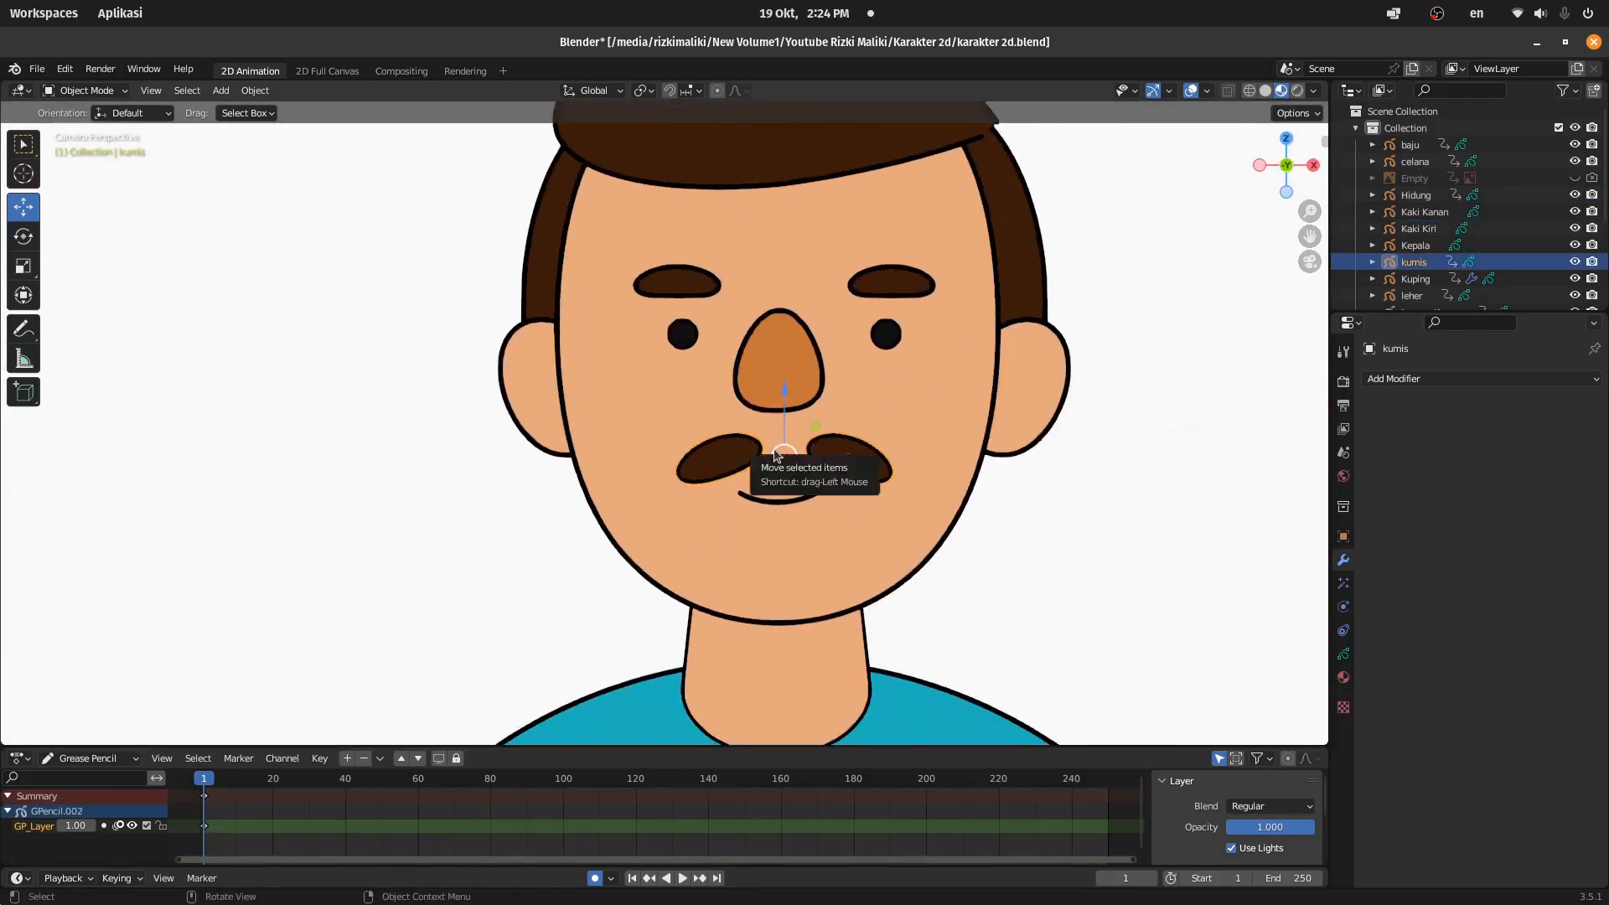
{"action": "left_click", "coordinate": [884, 338]}
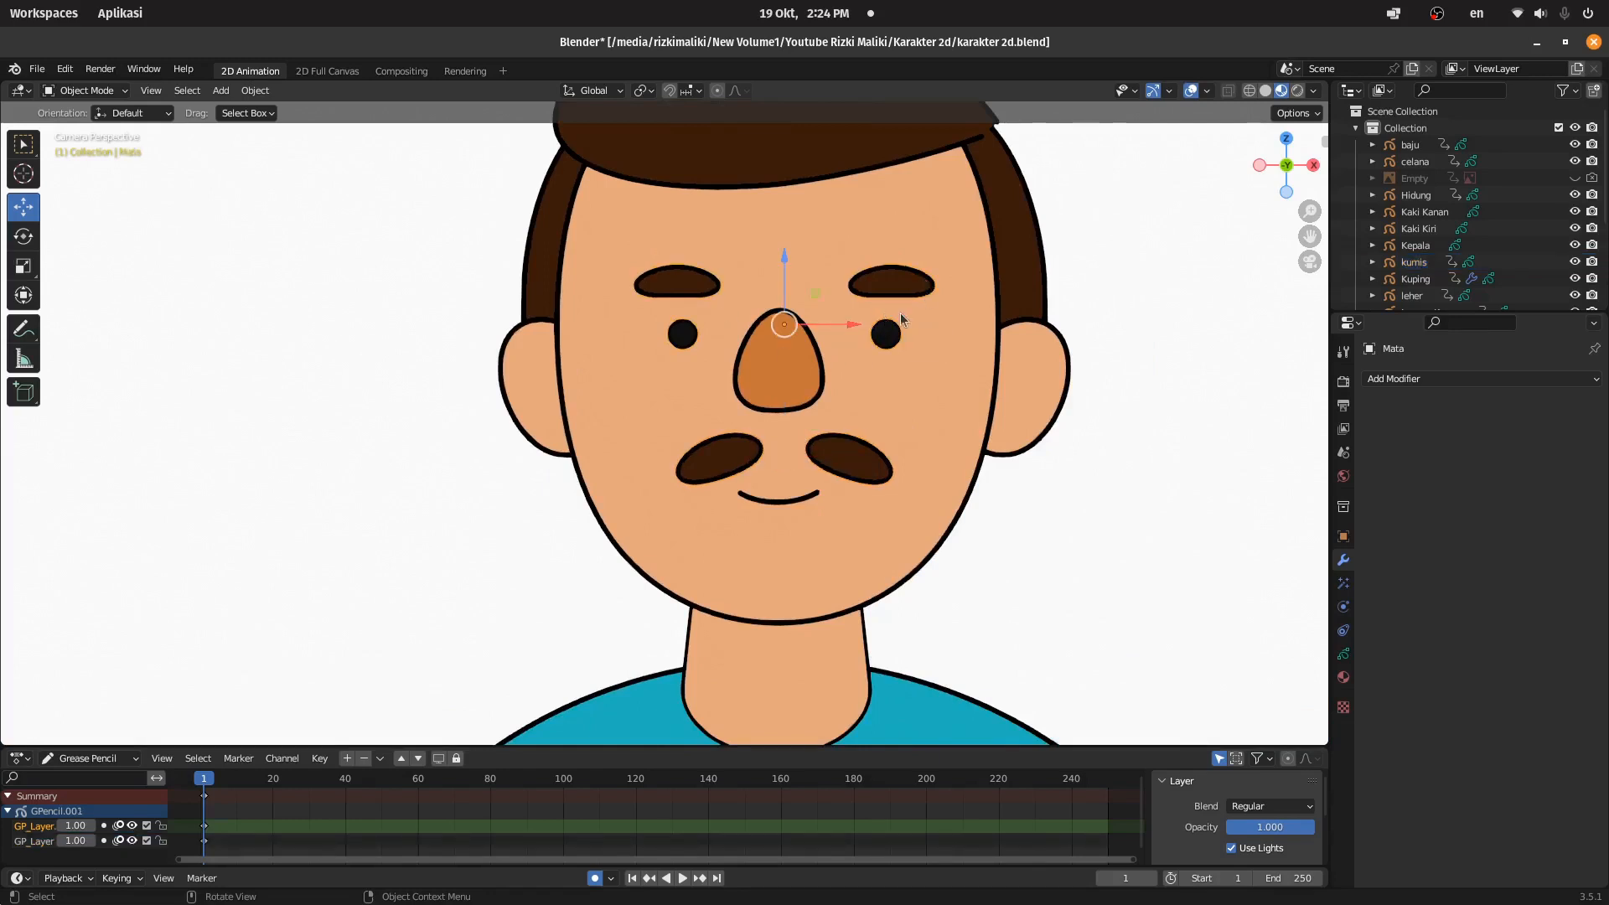
{"action": "scroll", "coordinate": [830, 321], "scroll_direction": "down", "scroll_amount": 2}
{"action": "scroll", "coordinate": [828, 321], "scroll_direction": "down", "scroll_amount": 4}
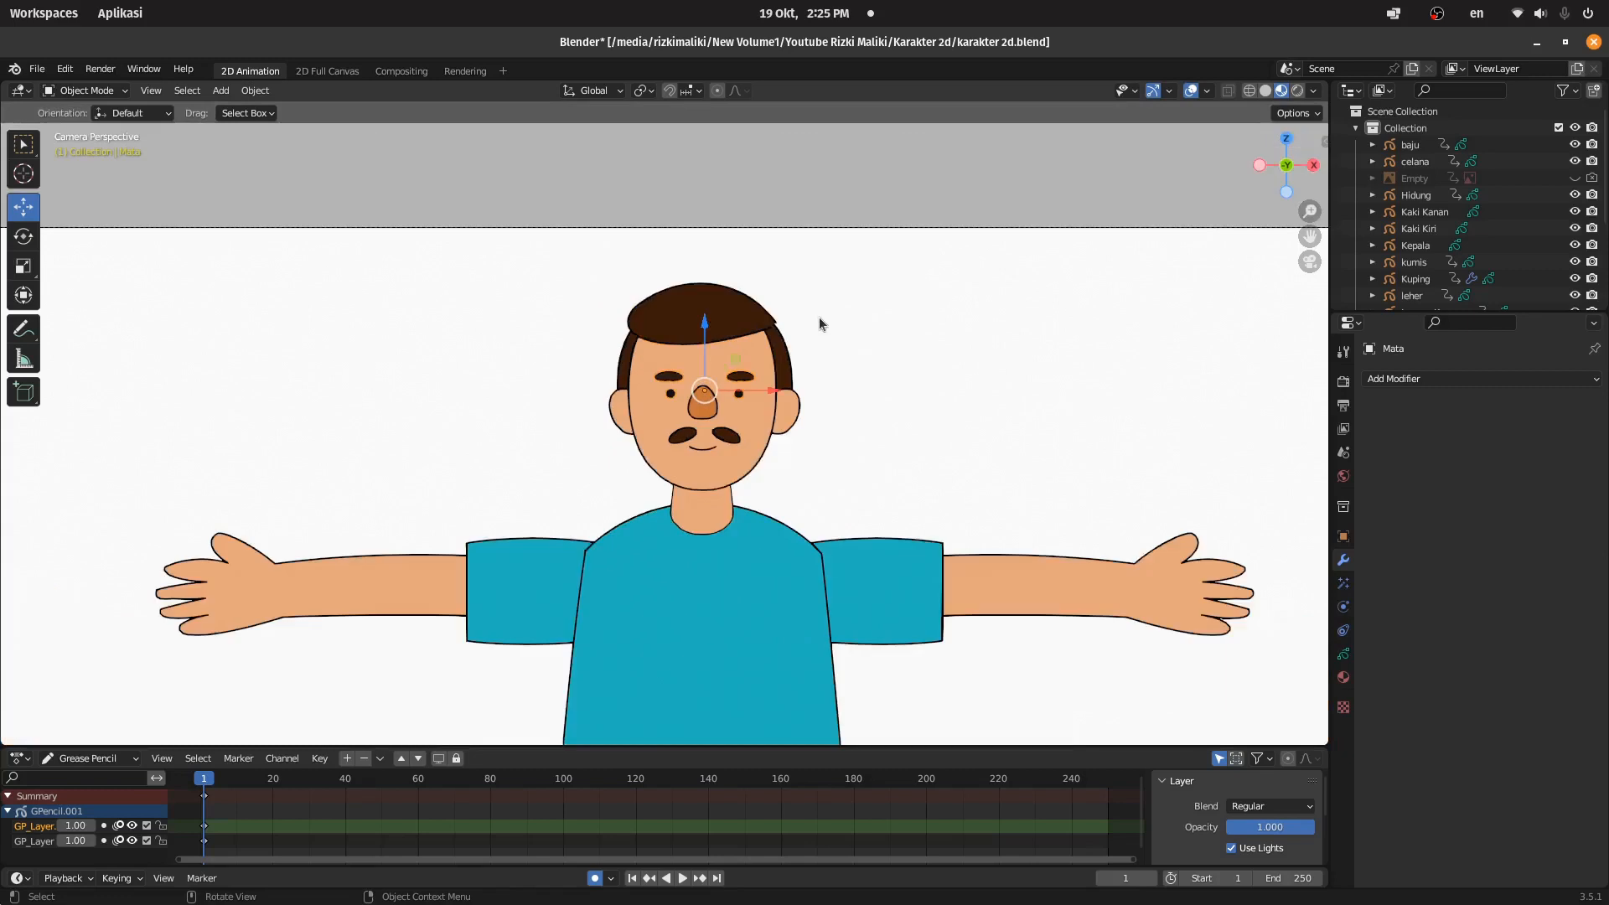
Step: Deselect the Mata object and save the file
{"action": "left_click", "coordinate": [957, 347]}
{"action": "key", "text": "ctrl+s"}
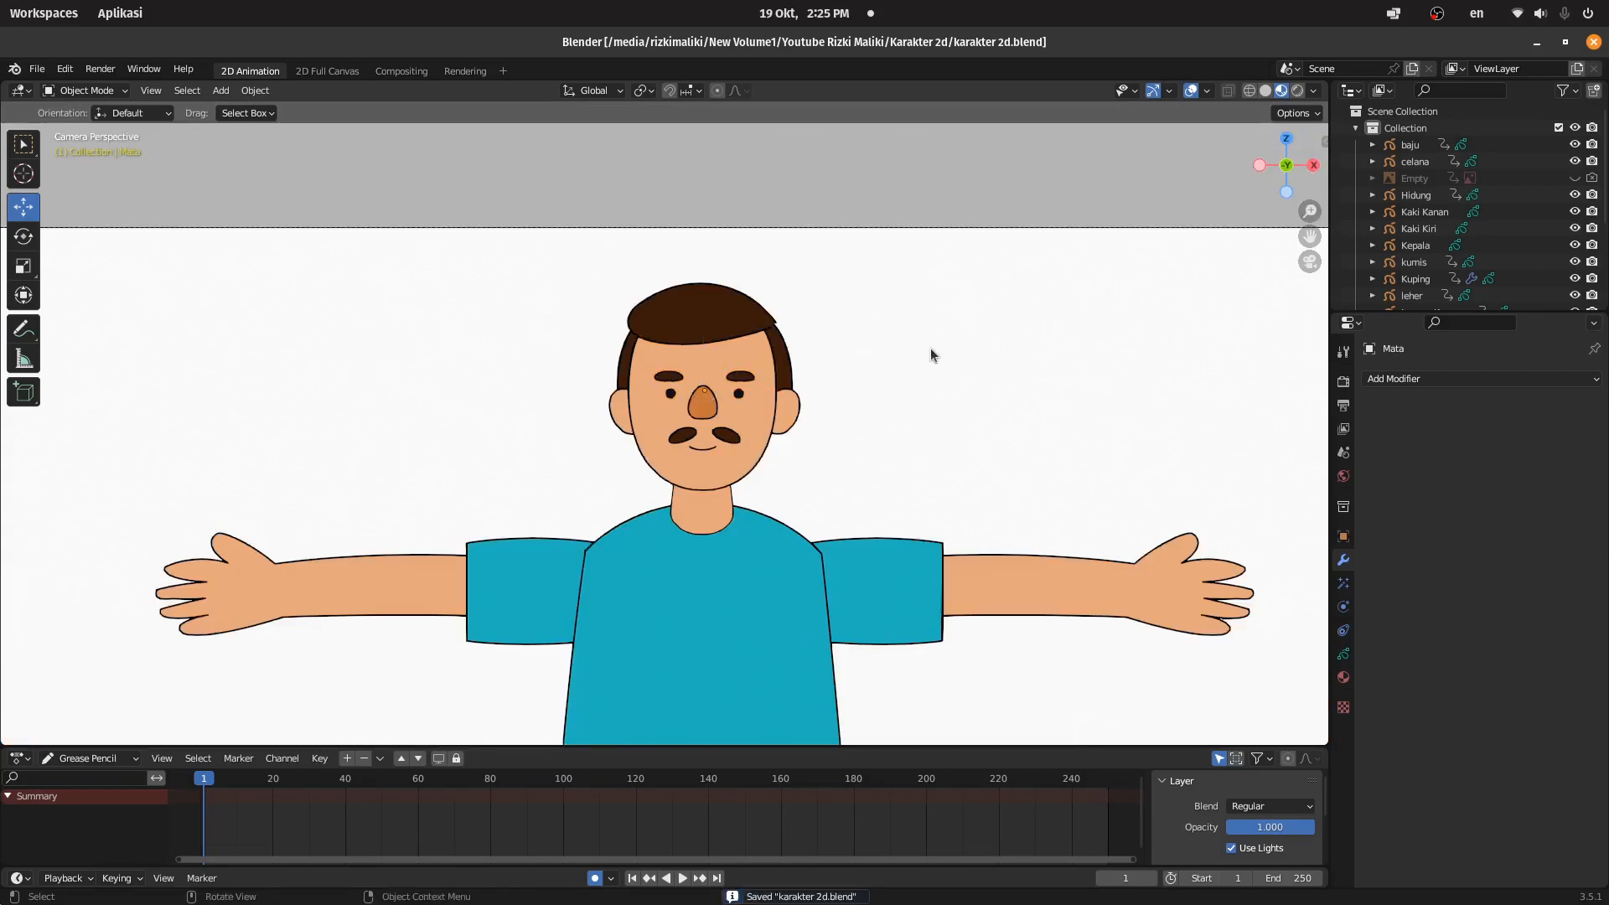
Step: Add an armature to the scene at the character's waist
{"action": "scroll", "coordinate": [490, 320], "scroll_direction": "down", "scroll_amount": 2}
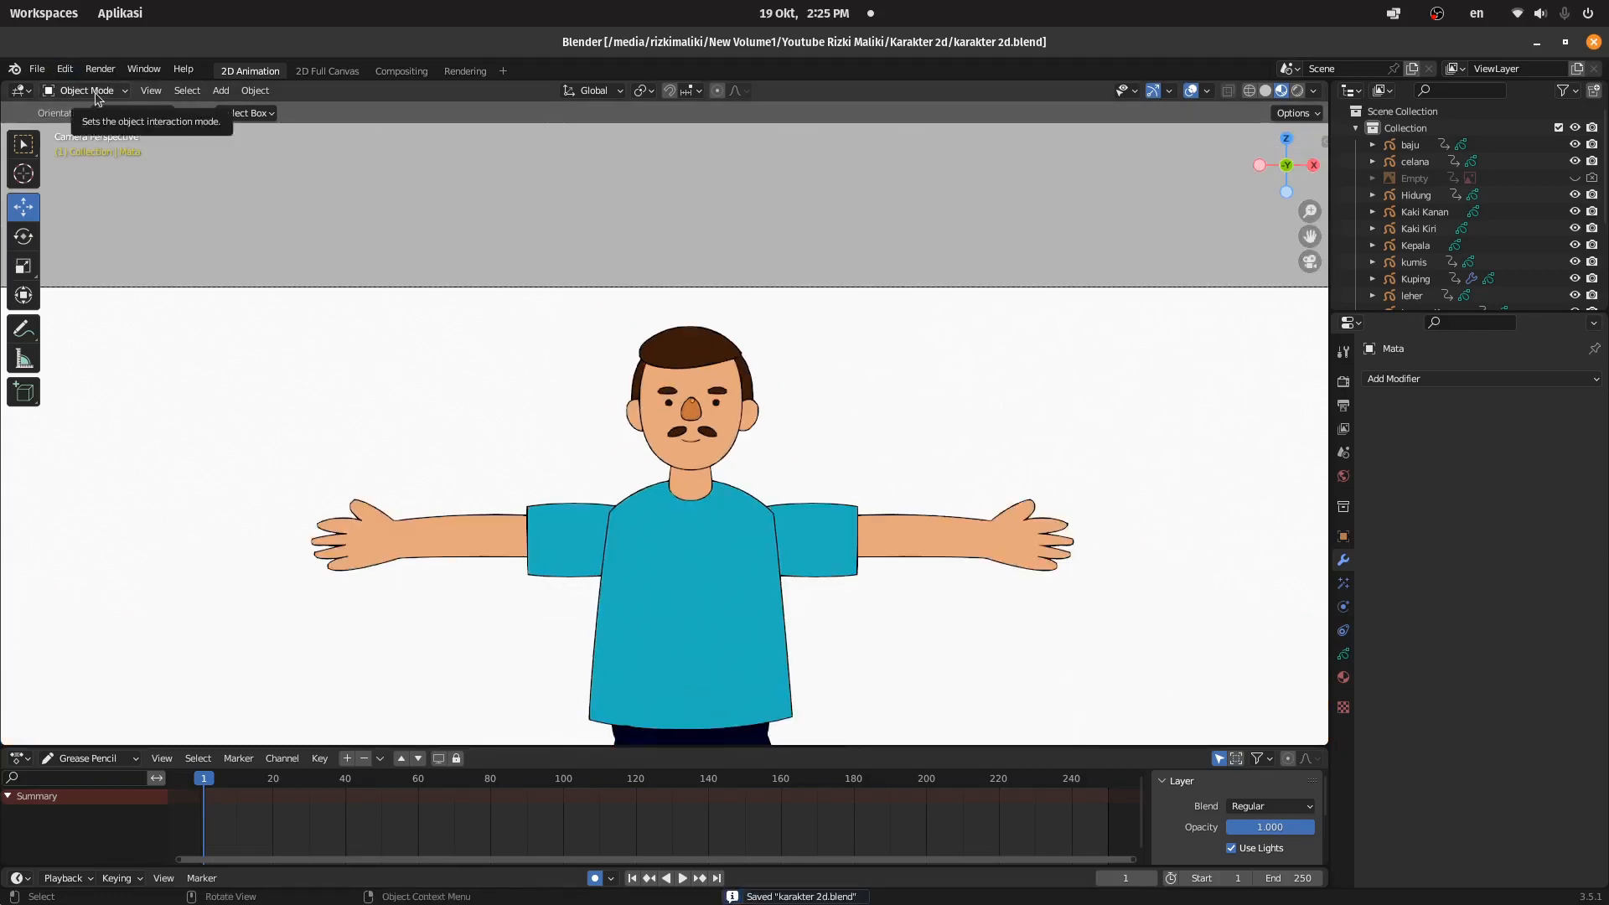
{"action": "left_click", "coordinate": [94, 91]}
{"action": "left_click", "coordinate": [89, 92]}
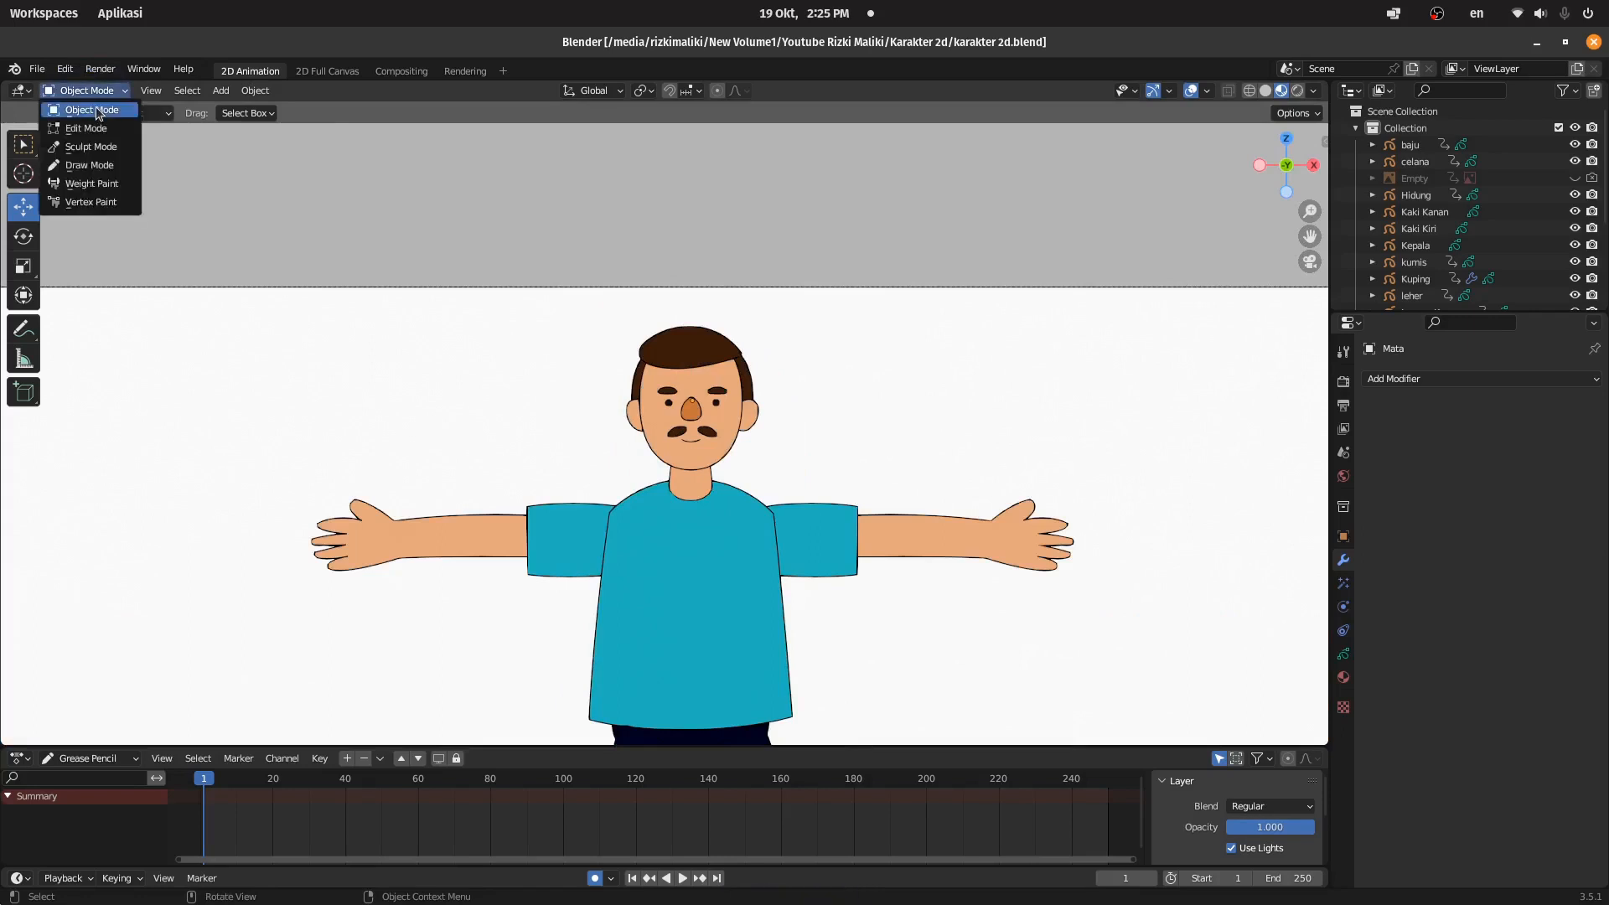
{"action": "middle_click_drag", "start_coordinate": [811, 341], "coordinate": [876, 180], "text": "shift"}
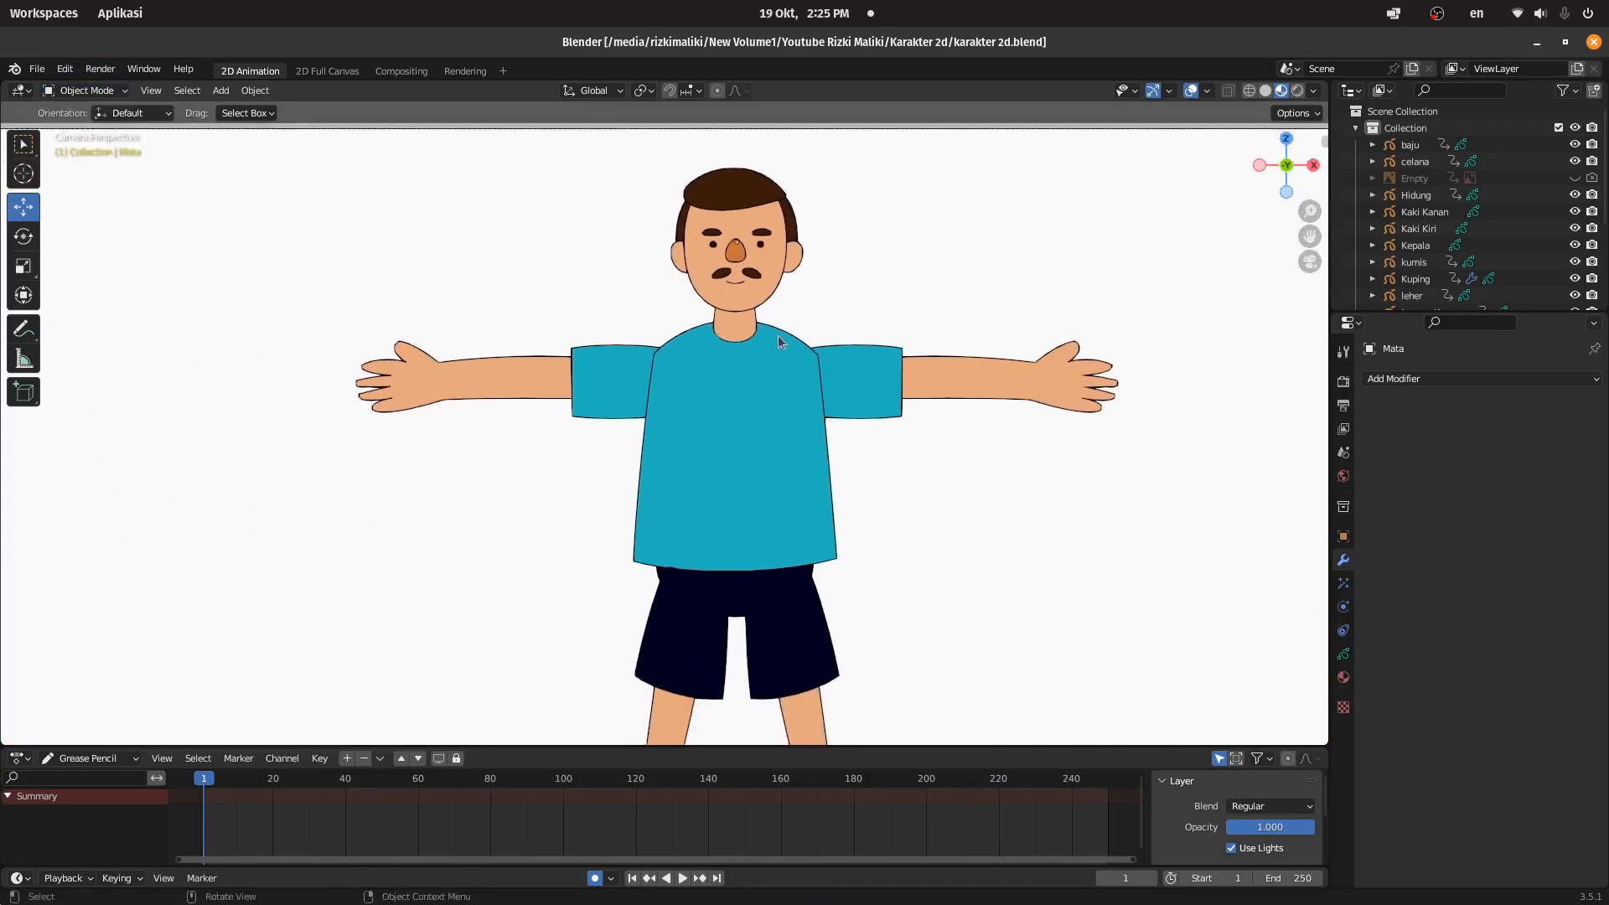
{"action": "middle_click_drag", "start_coordinate": [749, 334], "coordinate": [906, 239], "text": "shift"}
{"action": "left_click", "coordinate": [220, 91]}
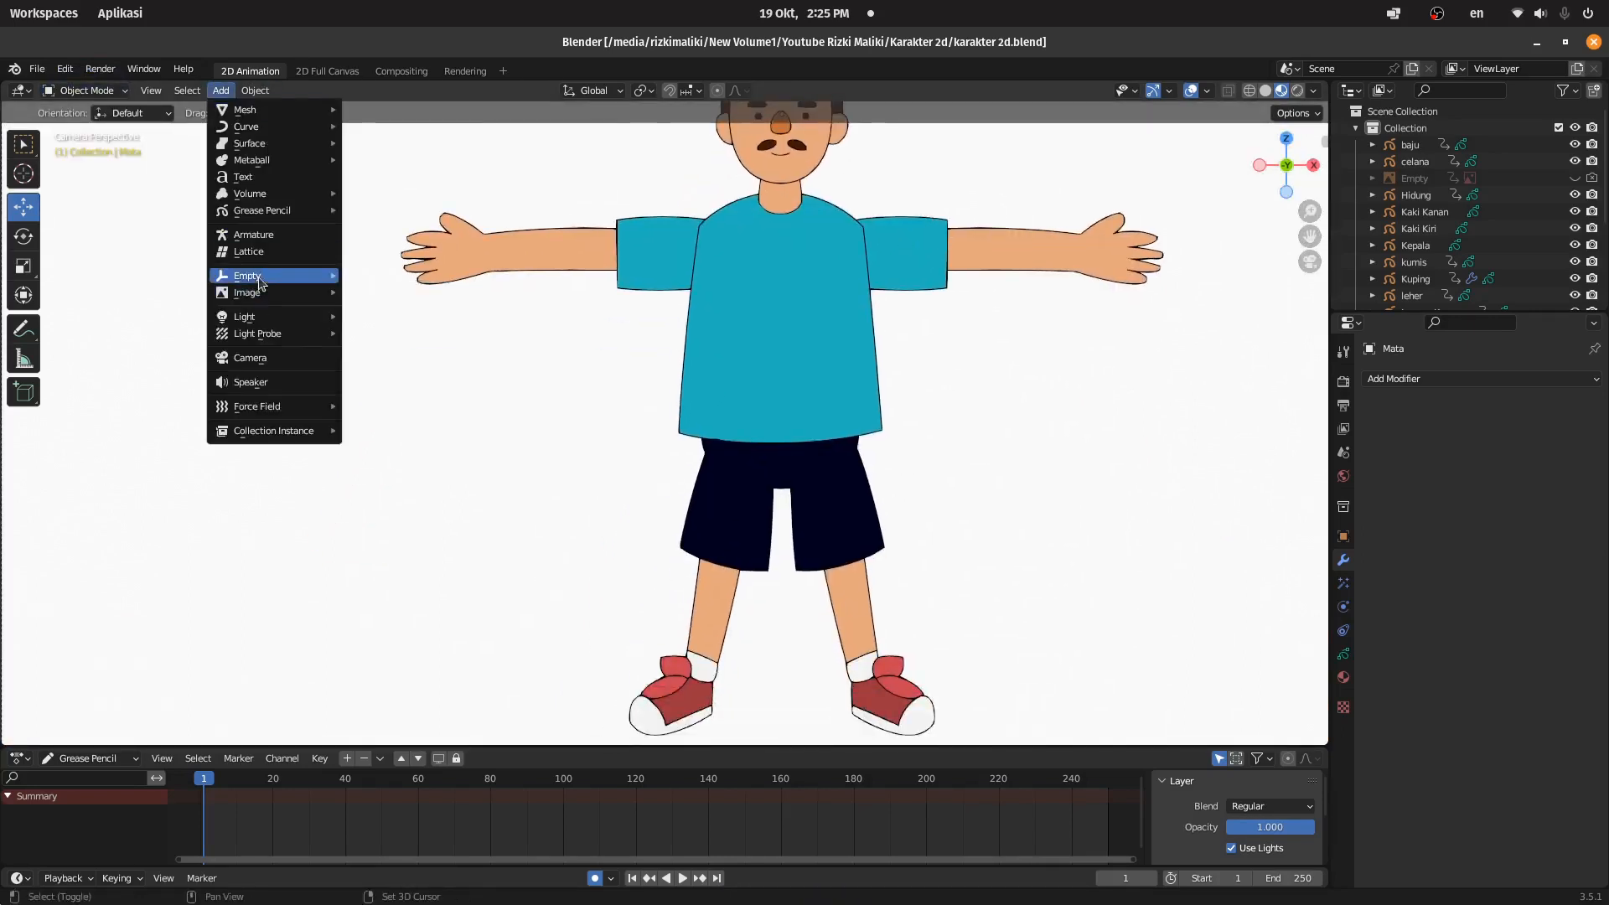
{"action": "left_click", "coordinate": [264, 237]}
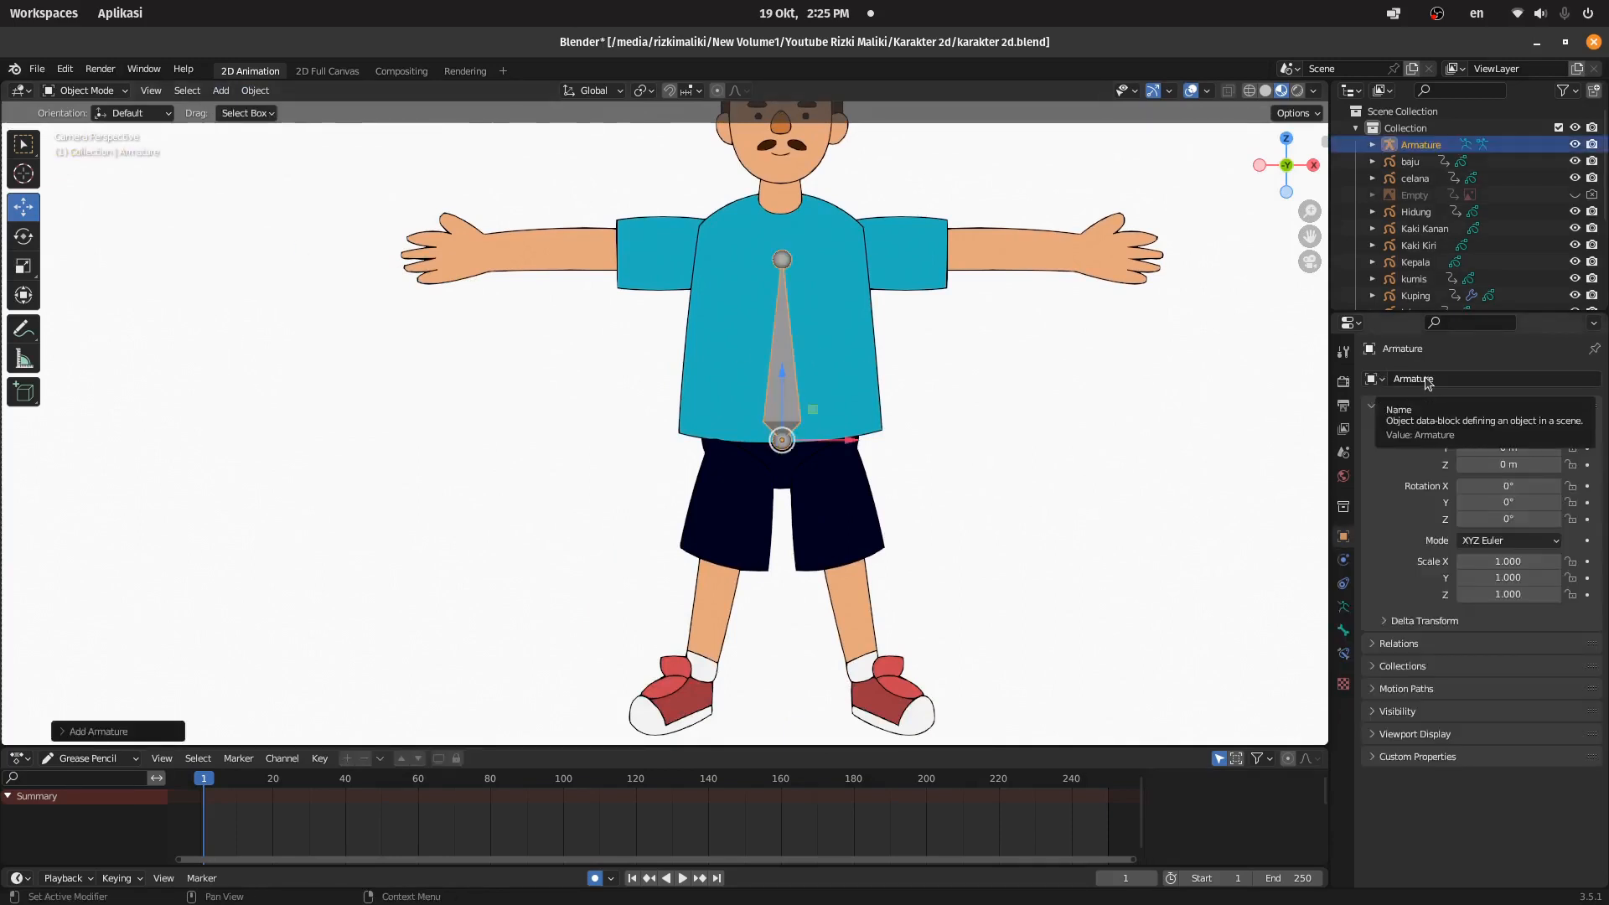
Step: Rename the new armature as Armature Angga
{"action": "double_click", "coordinate": [1435, 149]}
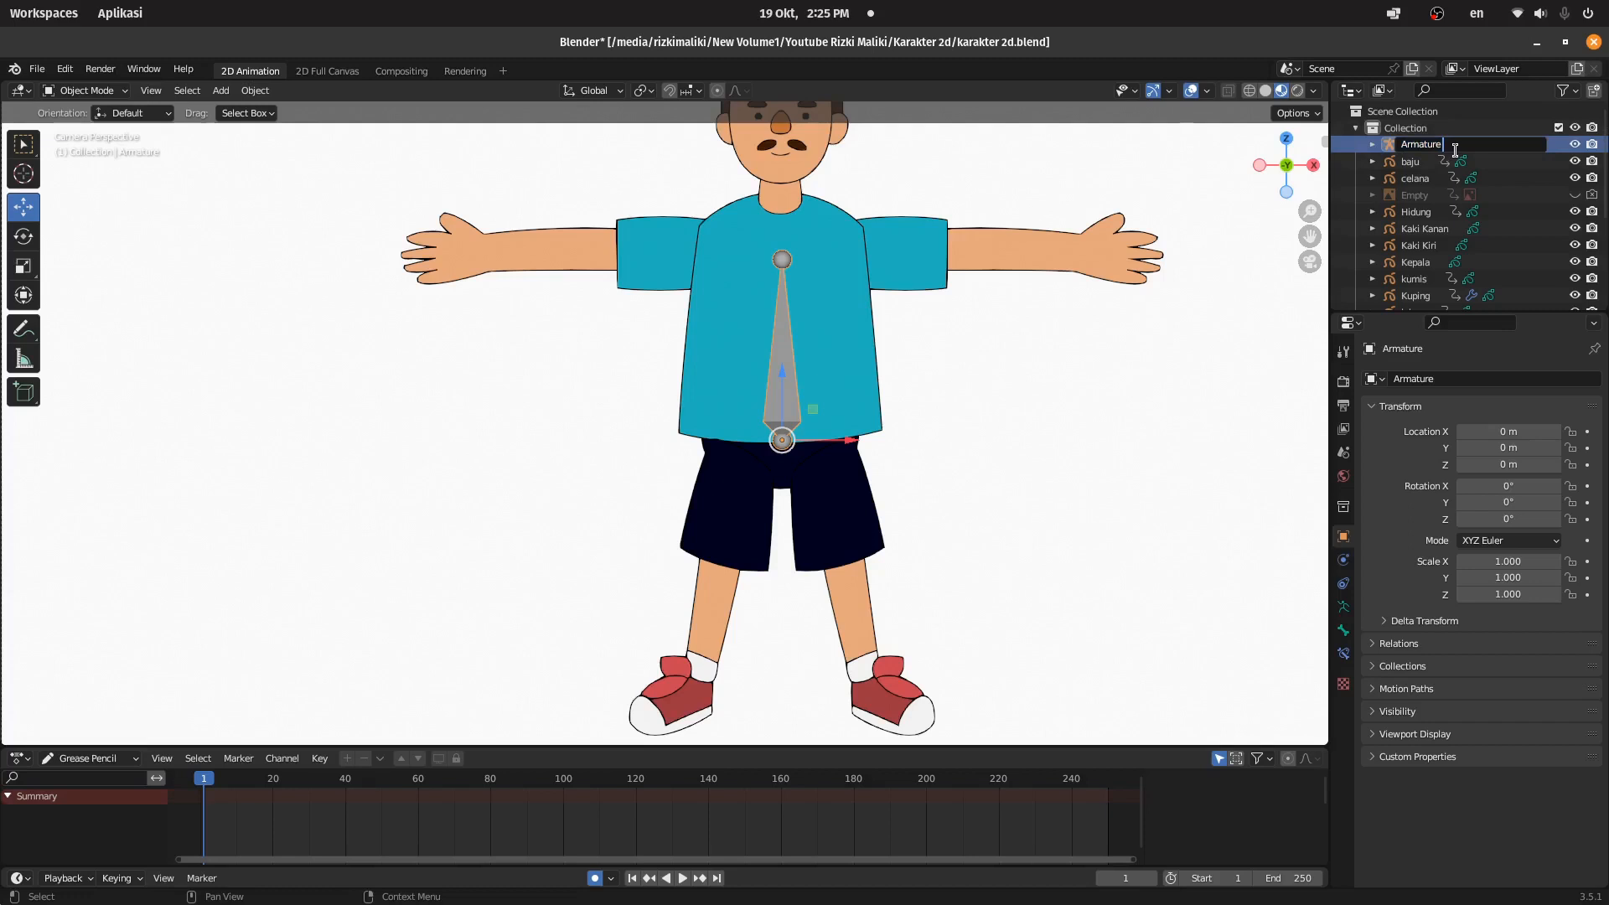
{"action": "type", "text": "Ar"}
{"action": "key", "text": "Return"}
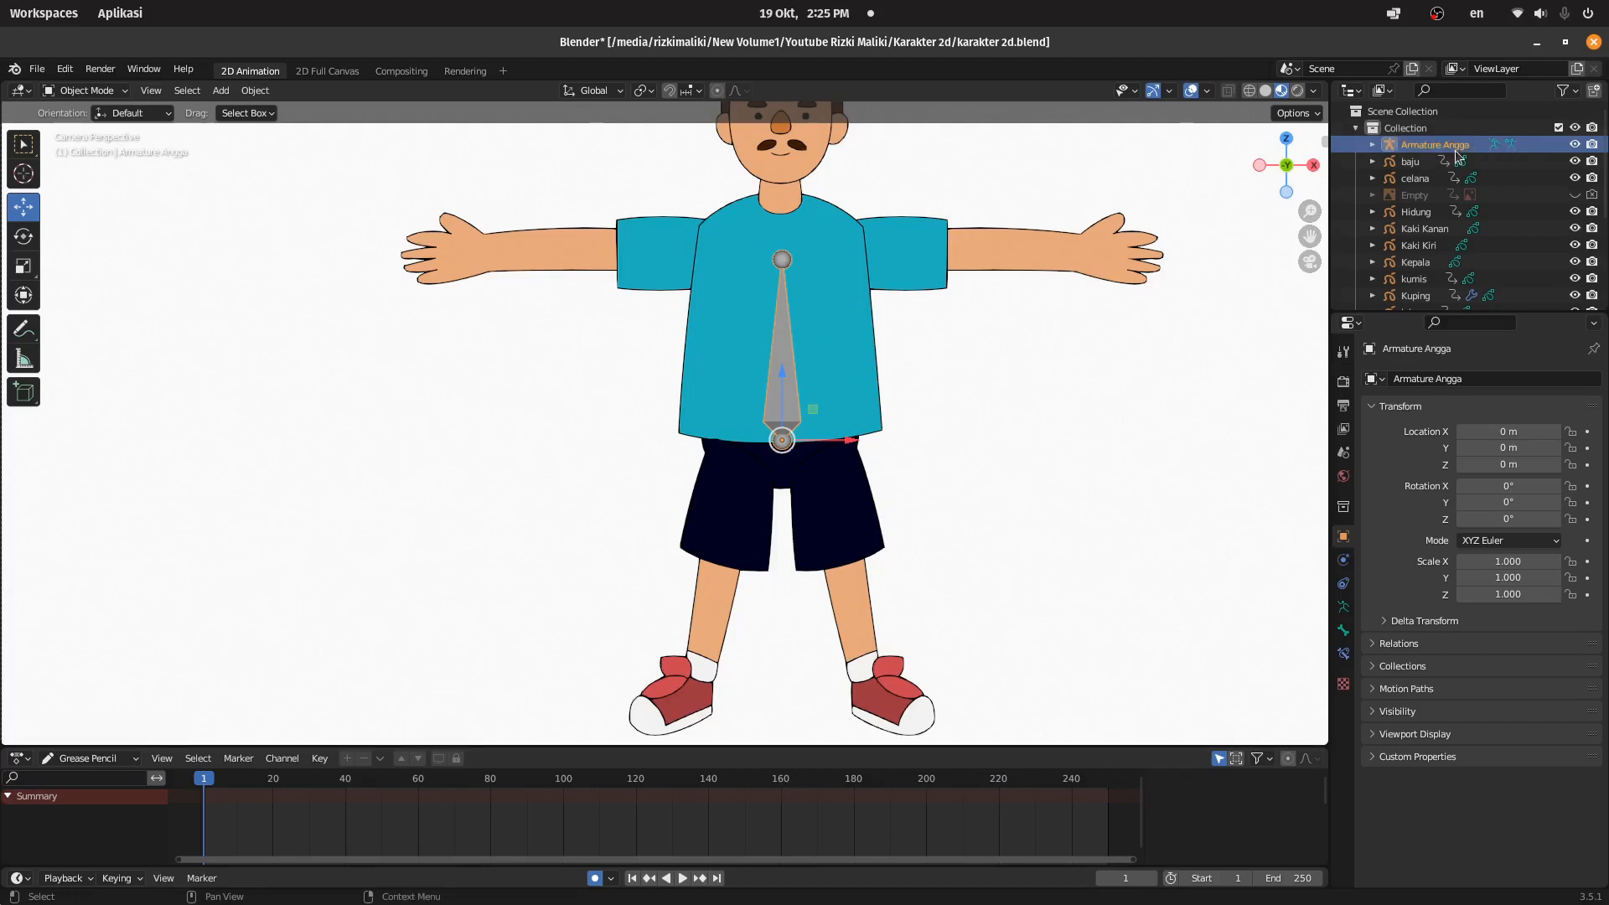
Step: Put Armature Angga in Edit Mode and frame its torso bone
{"action": "left_click", "coordinate": [1064, 292]}
{"action": "left_click", "coordinate": [790, 391]}
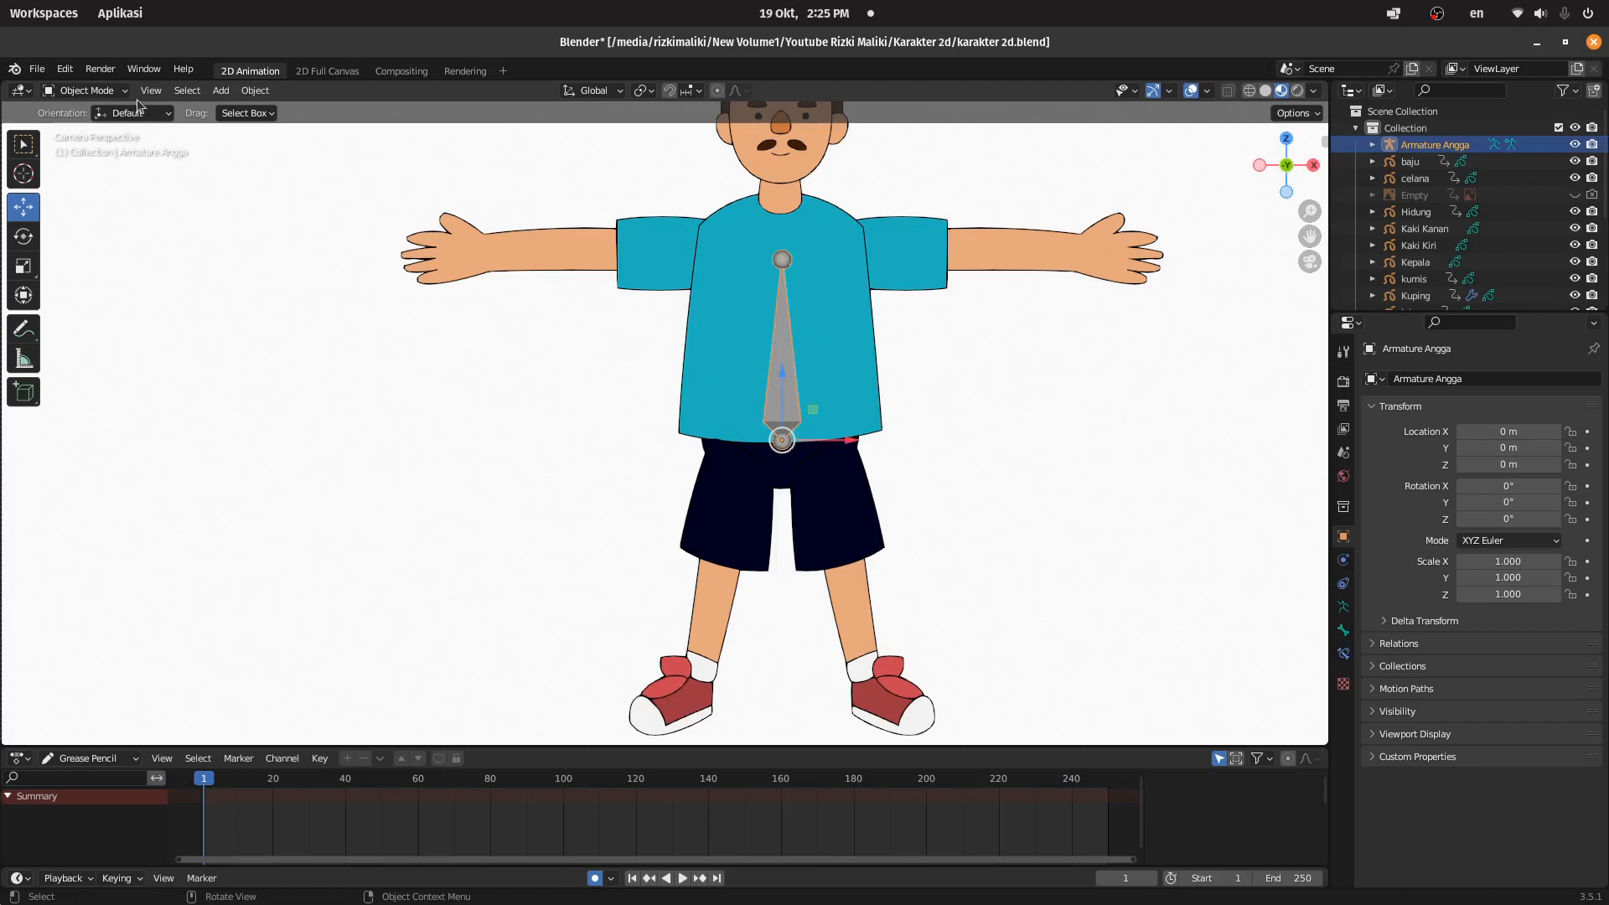
{"action": "left_click", "coordinate": [92, 90]}
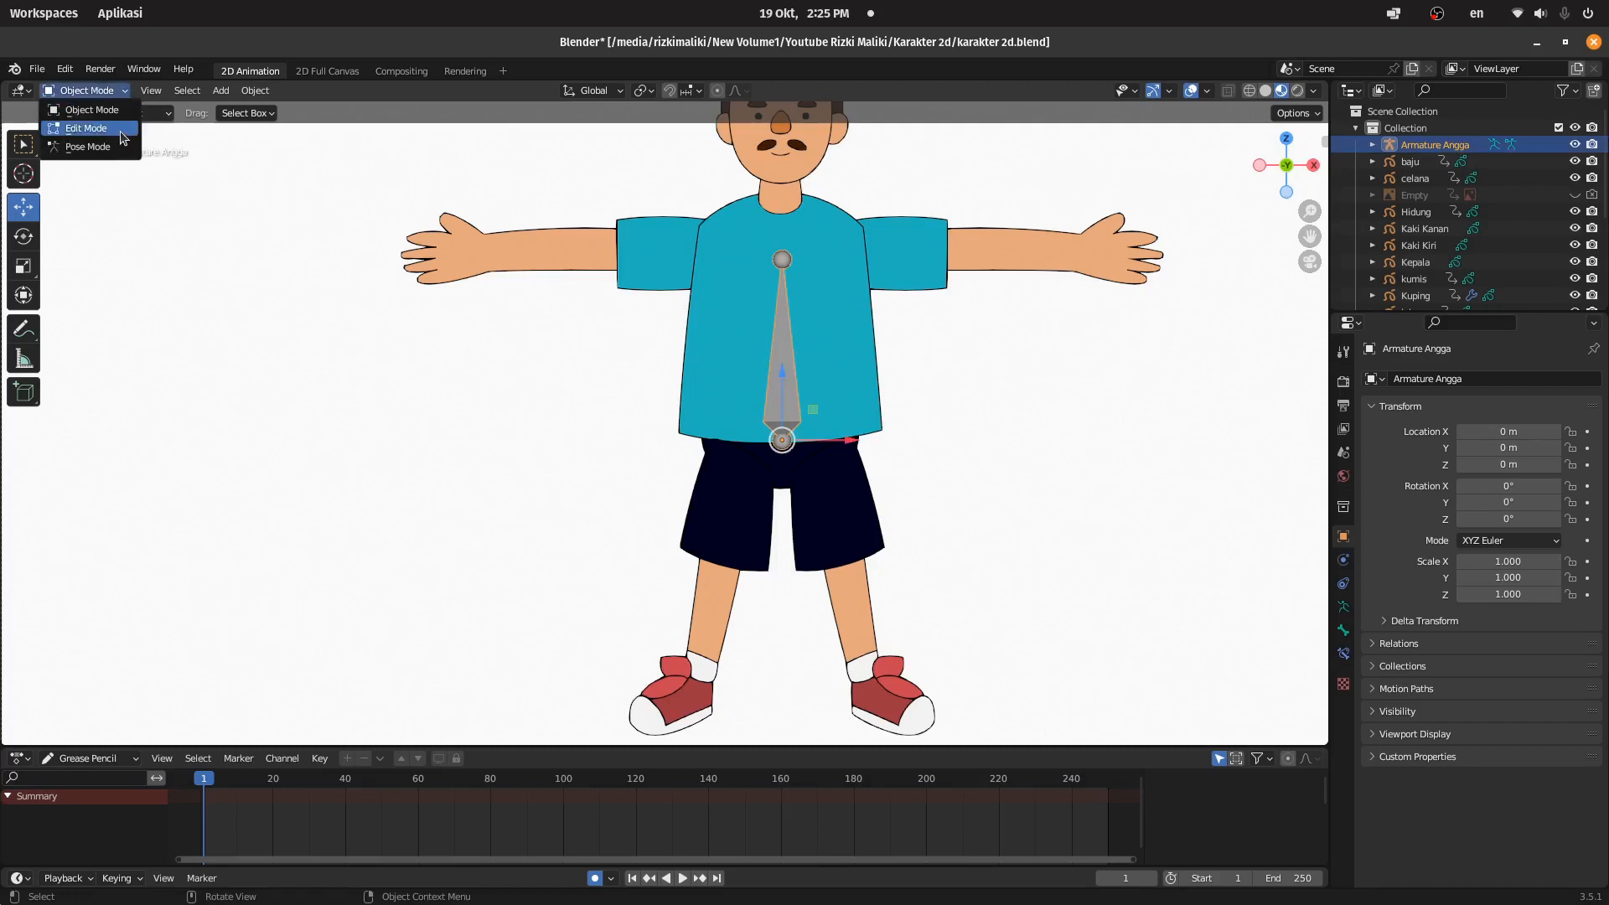
{"action": "left_click", "coordinate": [87, 128]}
{"action": "left_click", "coordinate": [793, 396]}
{"action": "scroll", "coordinate": [793, 394], "scroll_direction": "up", "scroll_amount": 3}
{"action": "middle_click_drag", "start_coordinate": [810, 328], "coordinate": [700, 495], "text": "shift"}
{"action": "scroll", "coordinate": [723, 480], "scroll_direction": "down", "scroll_amount": 1}
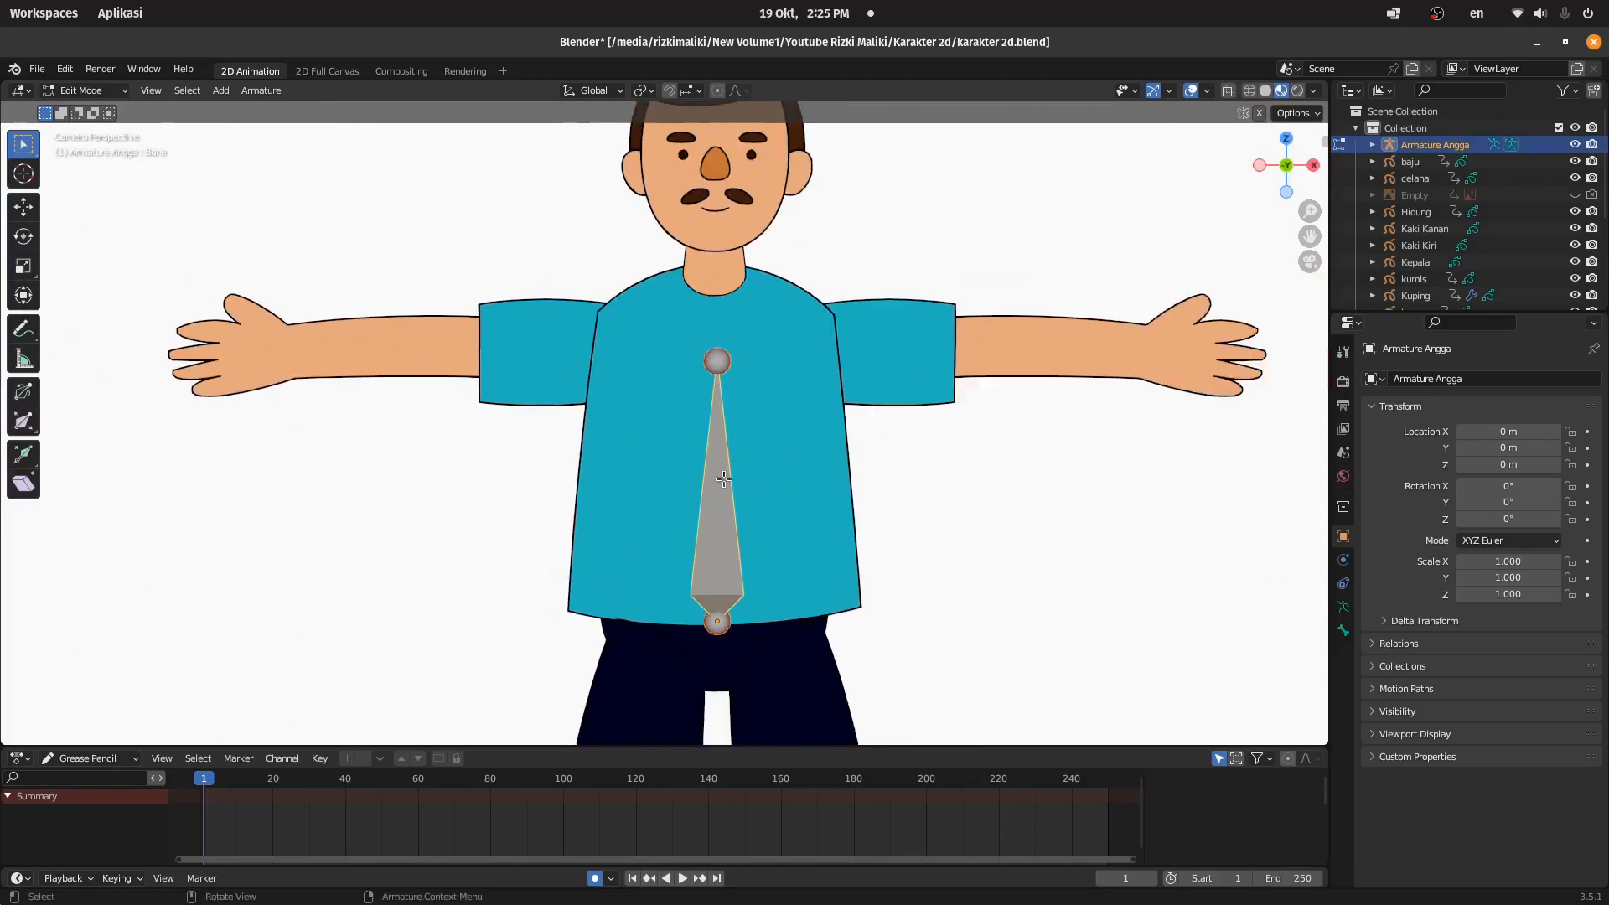
Step: Move the torso bone straight up along Z until its tip reaches the base of the neck
{"action": "key", "text": "g"}
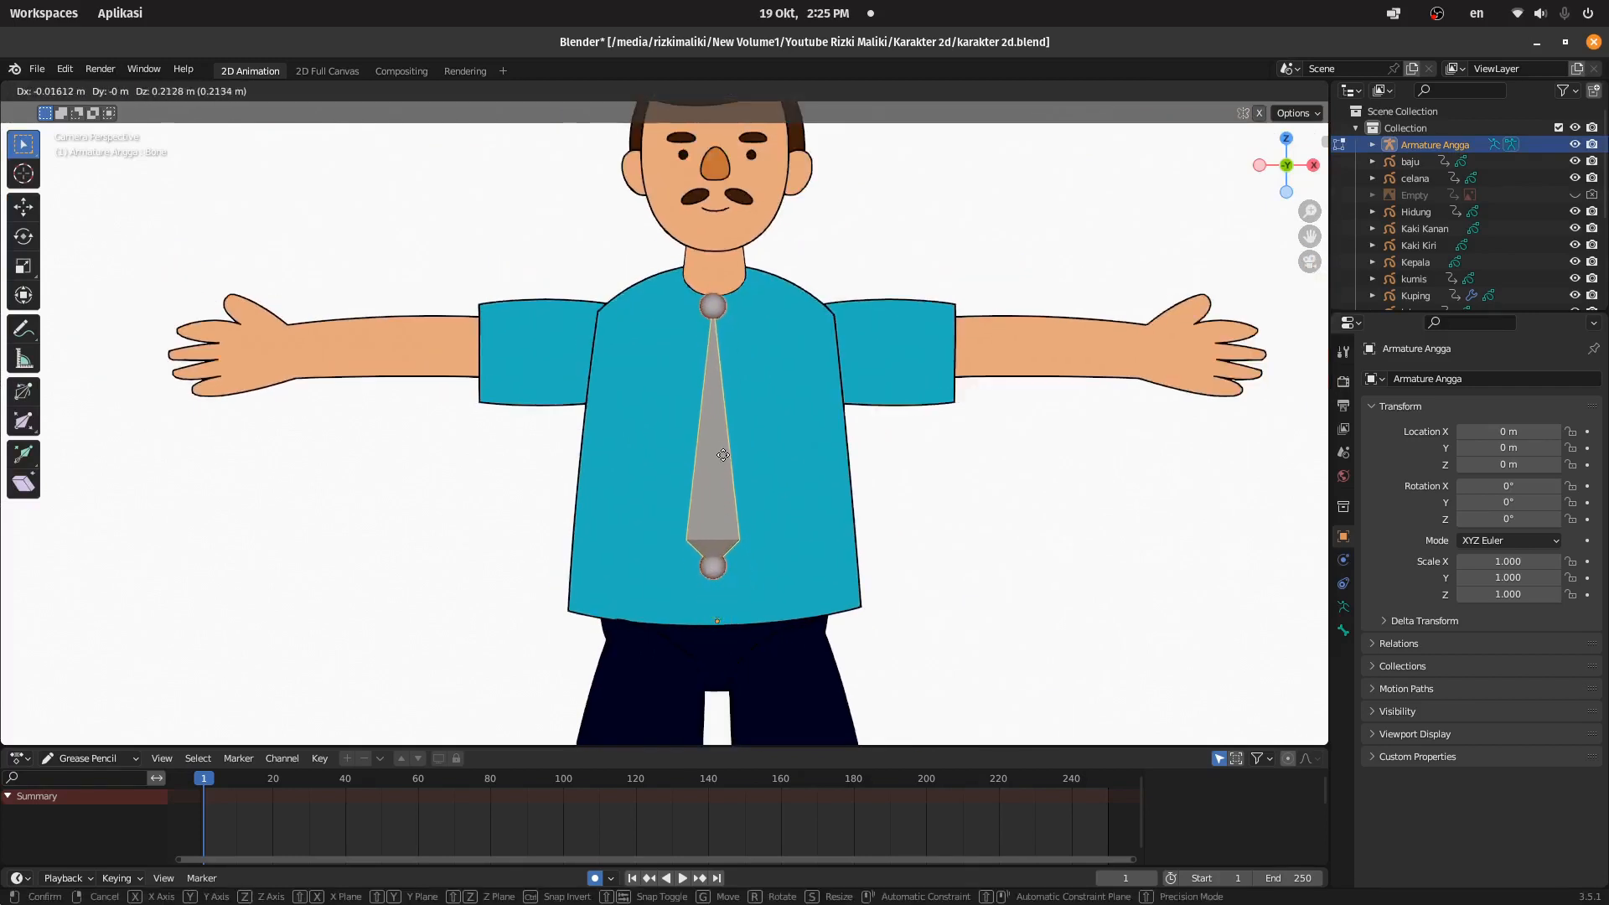
{"action": "key", "text": "Escape"}
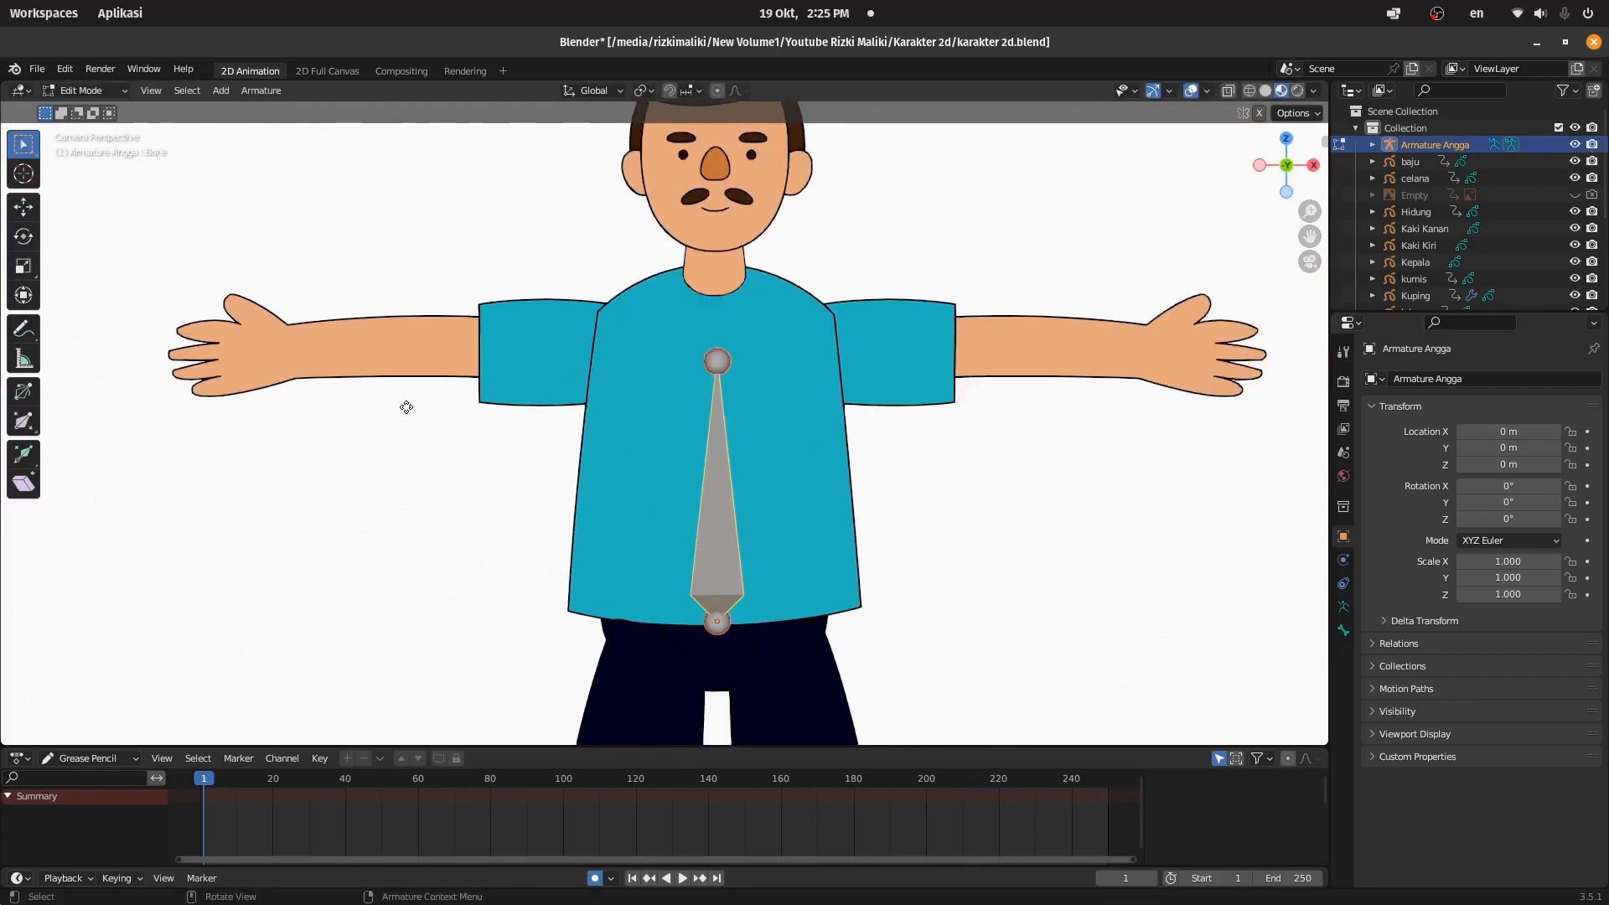
{"action": "left_click", "coordinate": [24, 207]}
{"action": "left_click_drag", "start_coordinate": [717, 430], "coordinate": [717, 371]}
{"action": "left_click", "coordinate": [635, 358]}
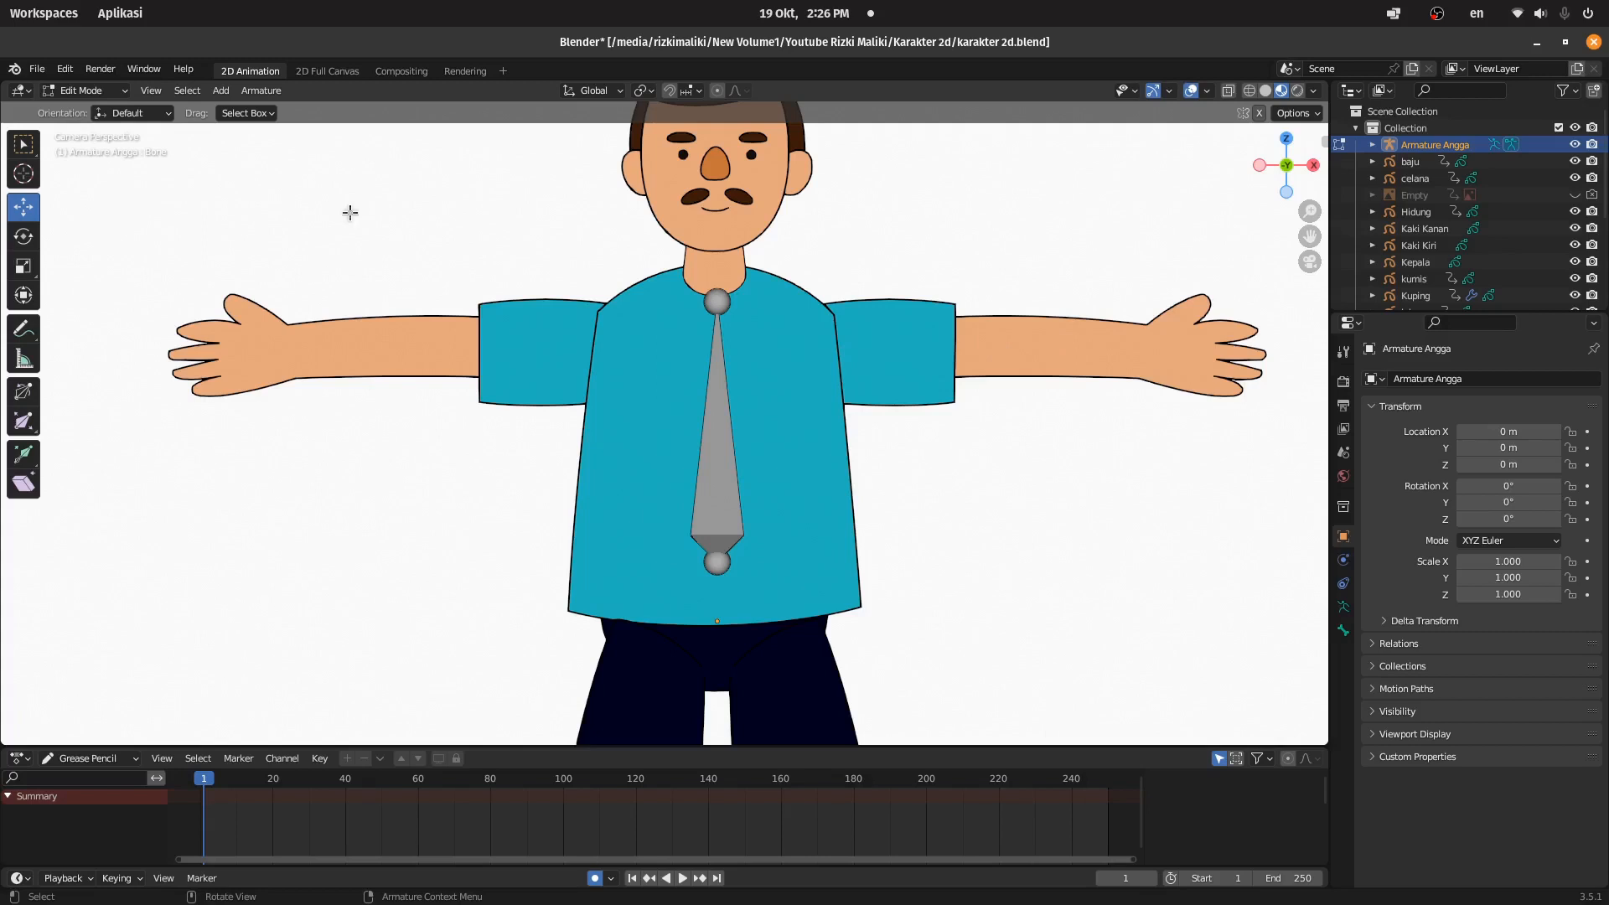
Step: Add a second single bone, move it beside the character's left shoulder and rotate it 90° to lie horizontally
{"action": "left_click", "coordinate": [220, 90]}
{"action": "left_click", "coordinate": [251, 112]}
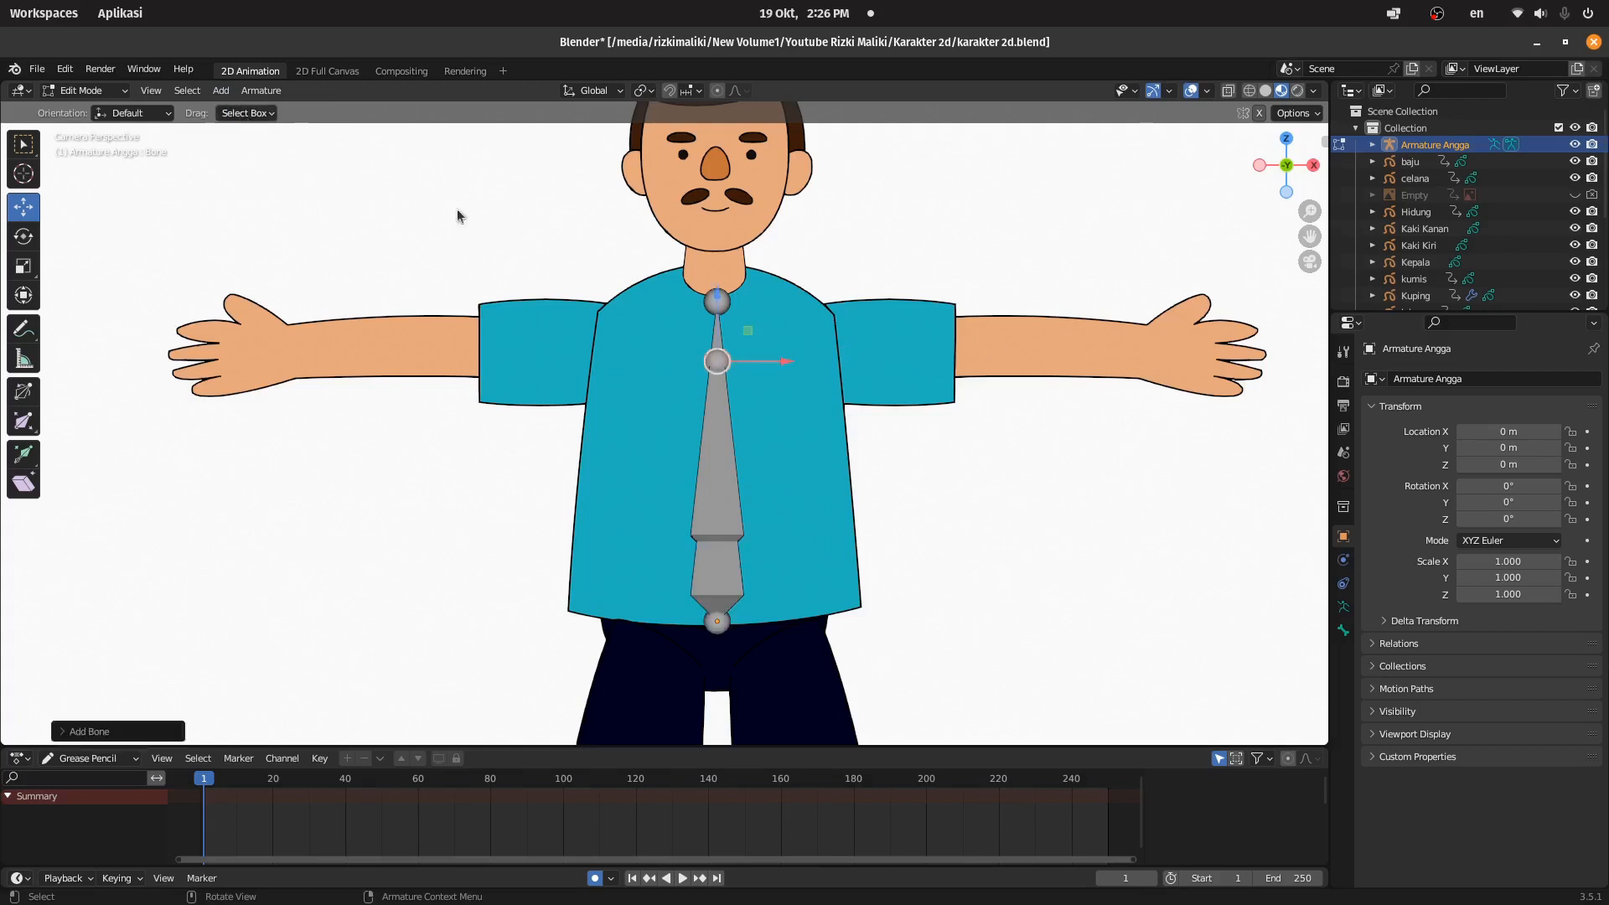
{"action": "scroll", "coordinate": [731, 453], "scroll_direction": "down", "scroll_amount": 1}
{"action": "left_click", "coordinate": [695, 561]}
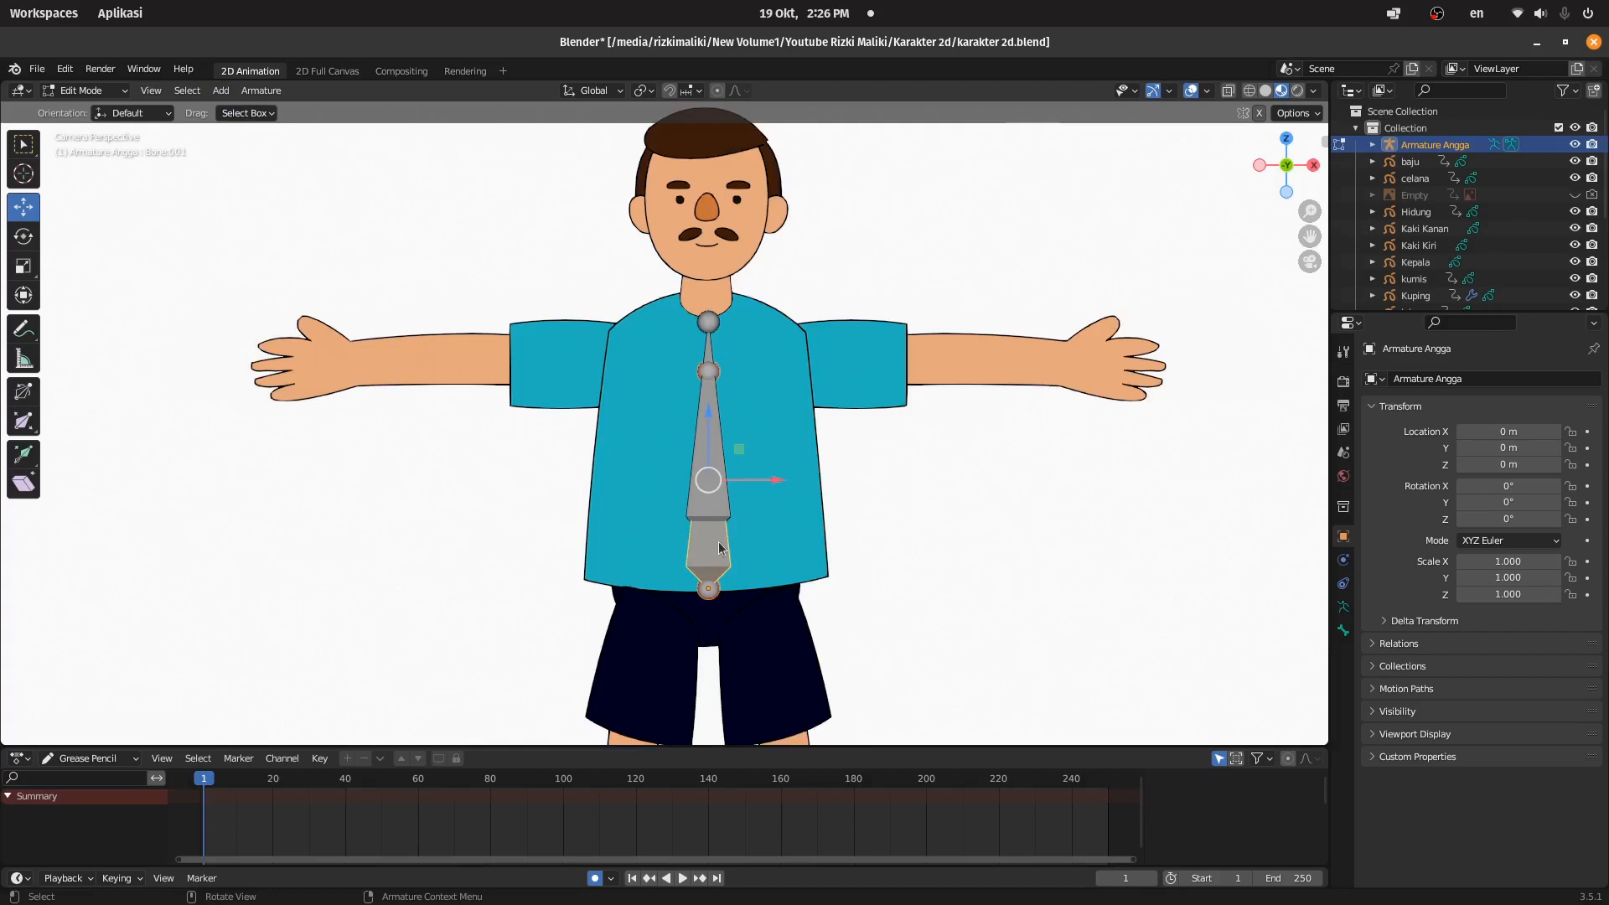
{"action": "left_click_drag", "start_coordinate": [709, 478], "coordinate": [849, 365]}
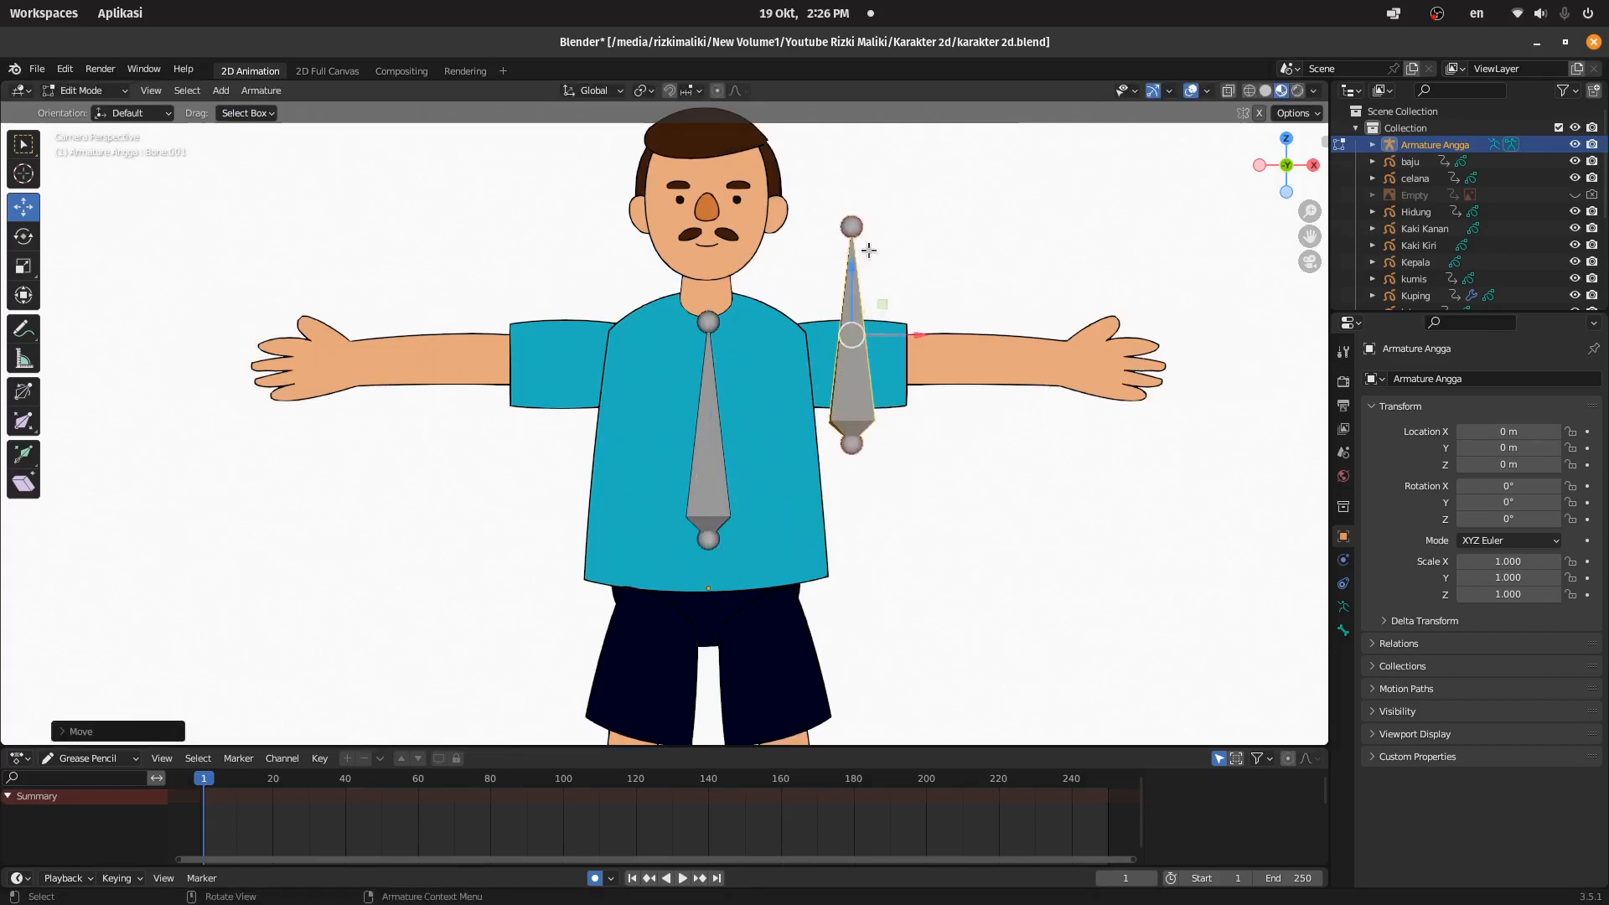
{"action": "key", "text": "r"}
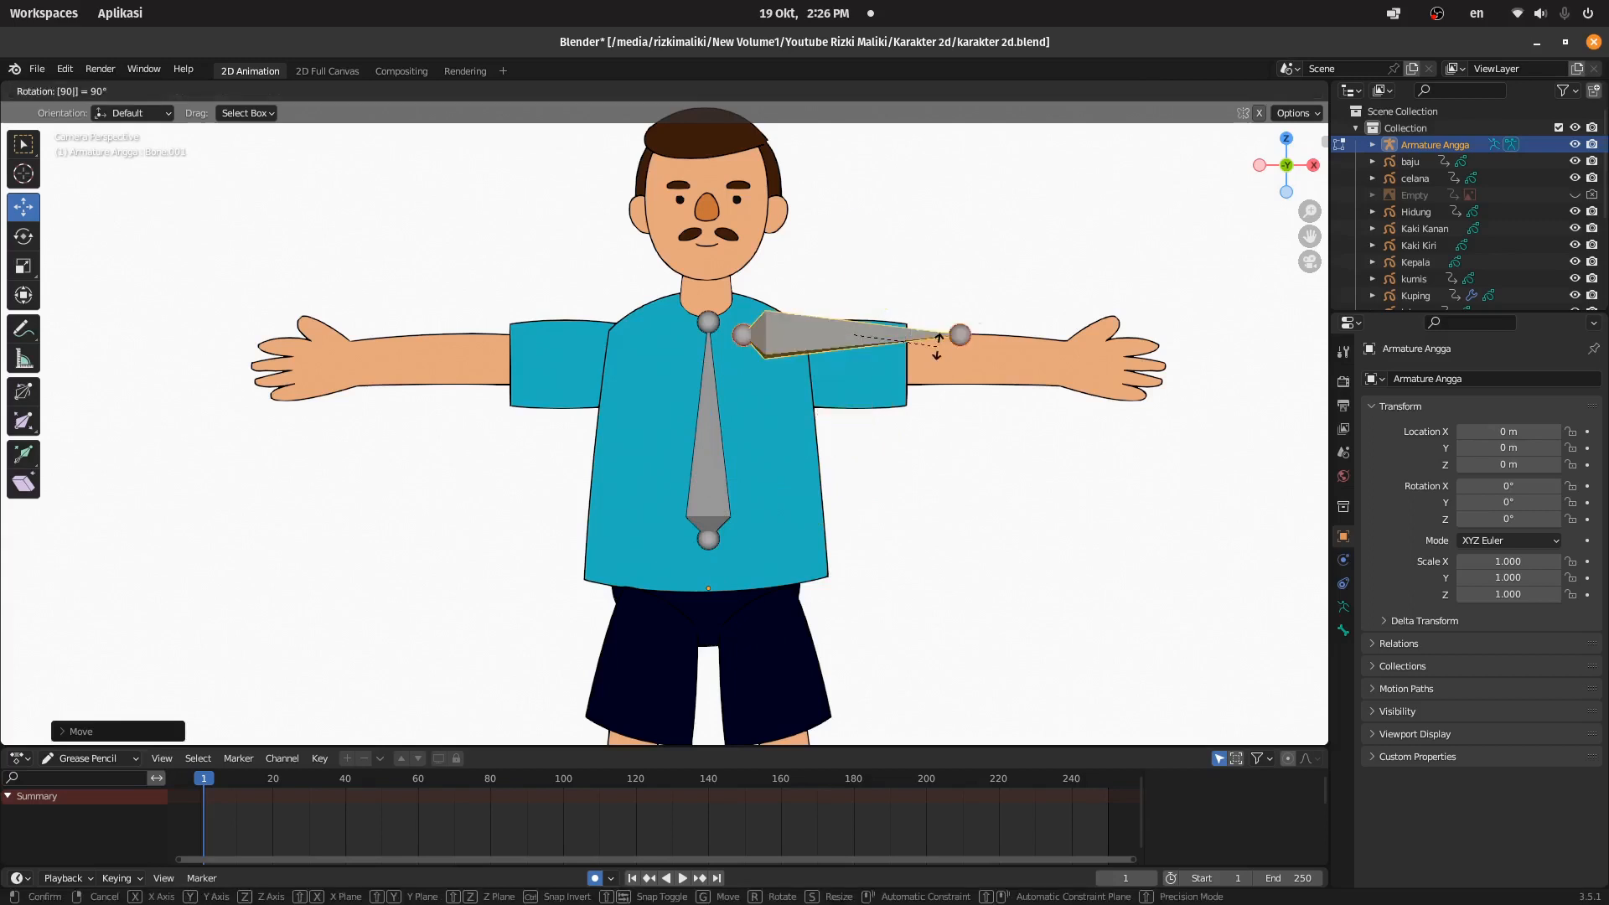
{"action": "left_click", "coordinate": [937, 346]}
Step: Place the horizontal bone with its base at the left shoulder and extend its tip along X to the palm
{"action": "key", "text": "g"}
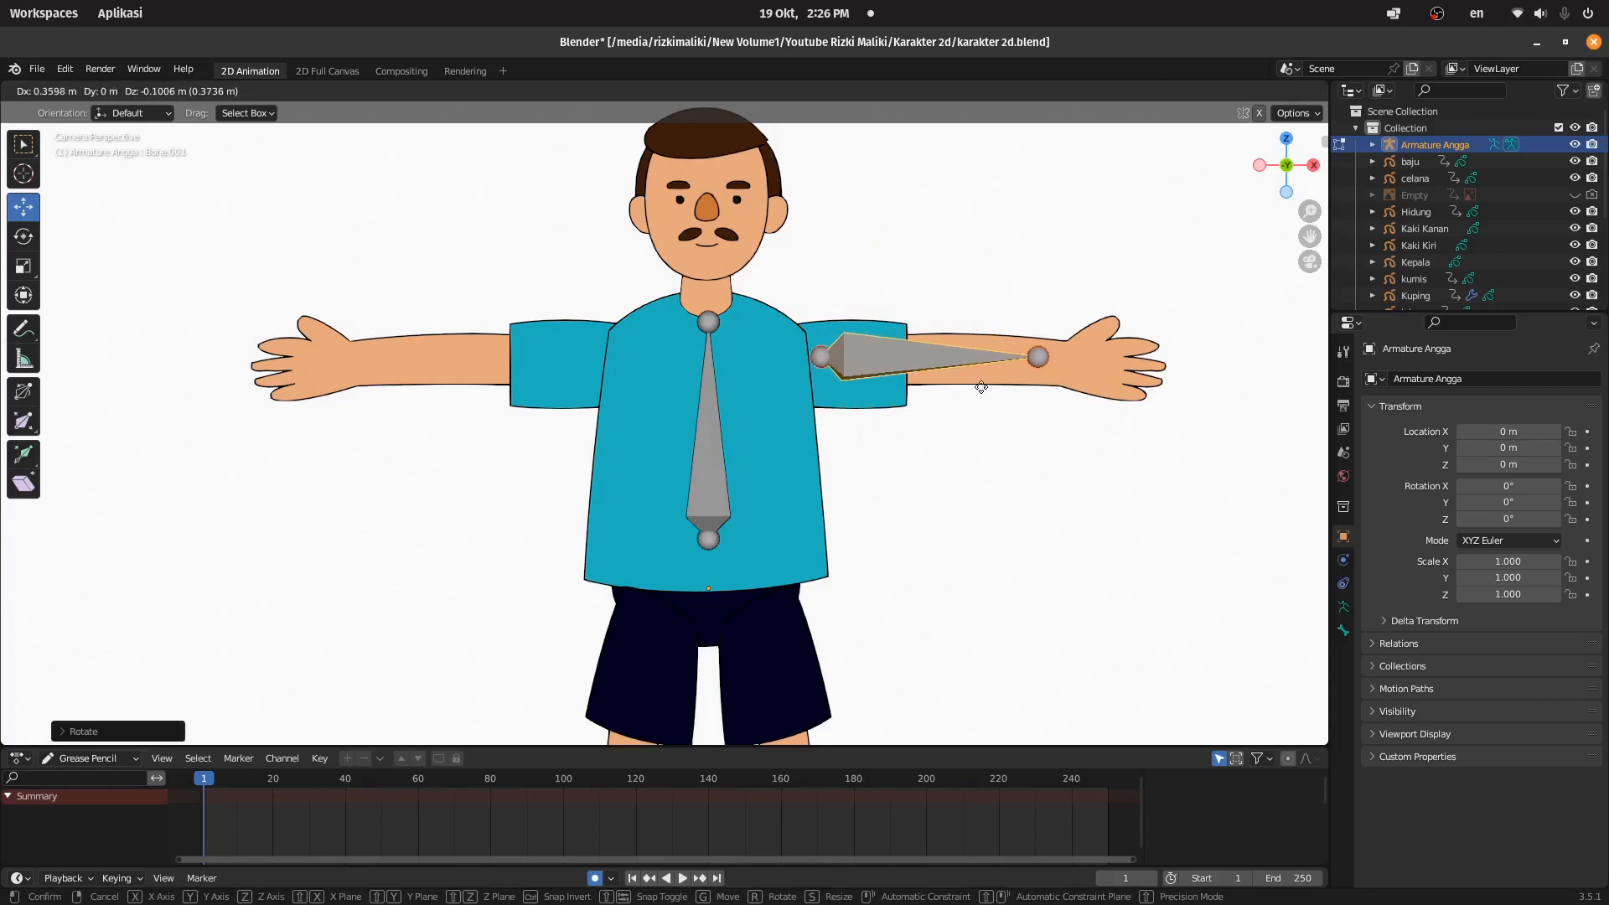
{"action": "left_click", "coordinate": [945, 383]}
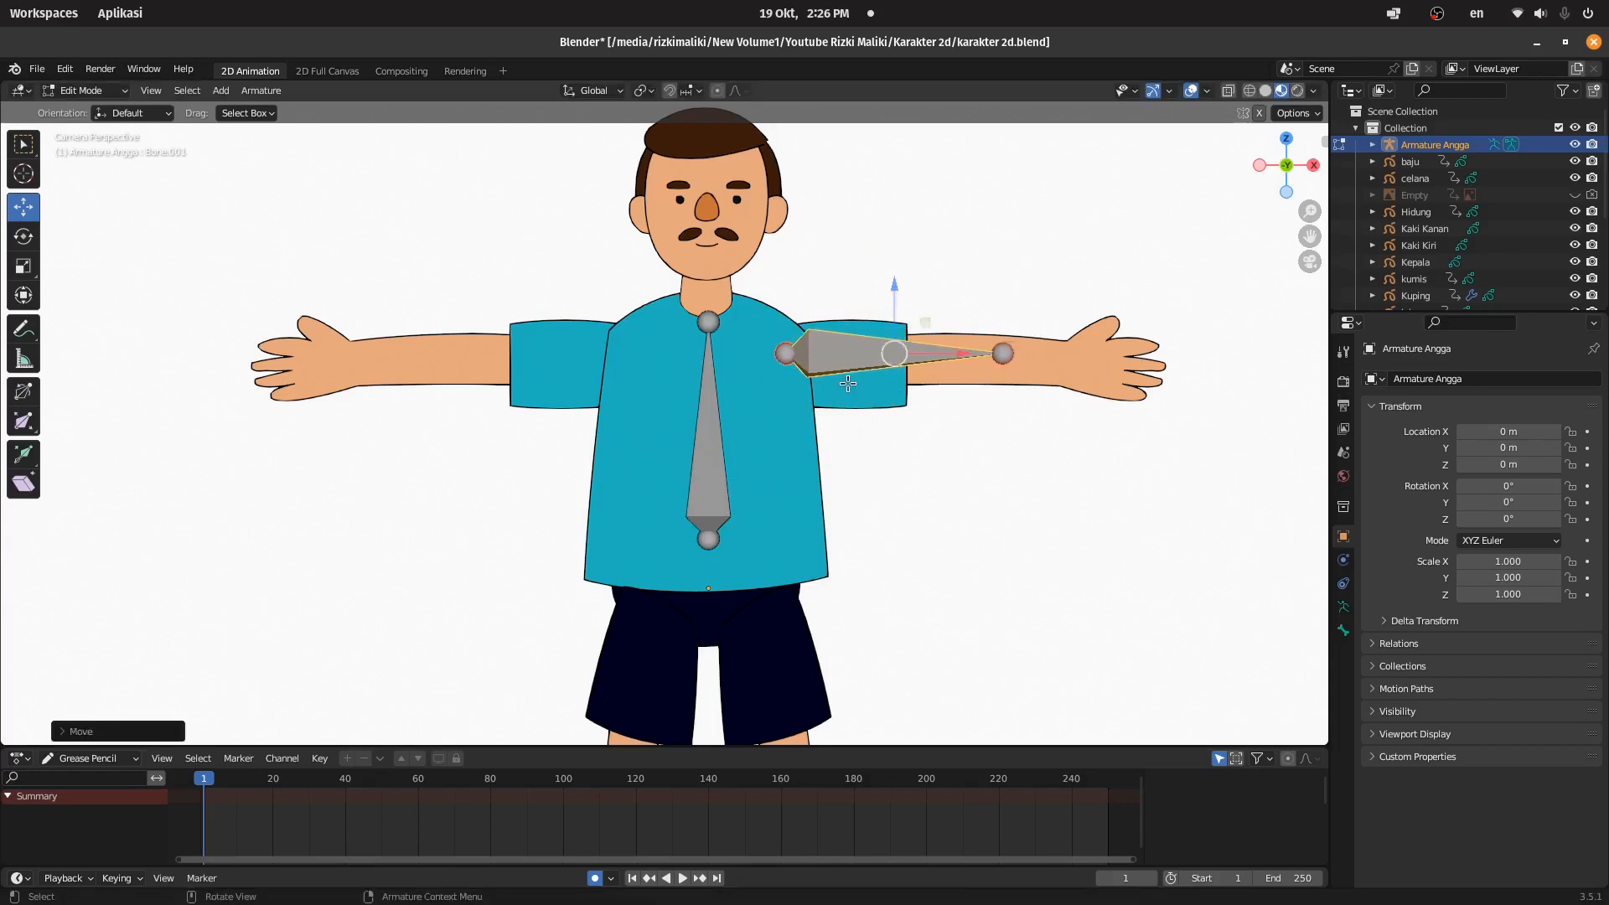
{"action": "key", "text": "g"}
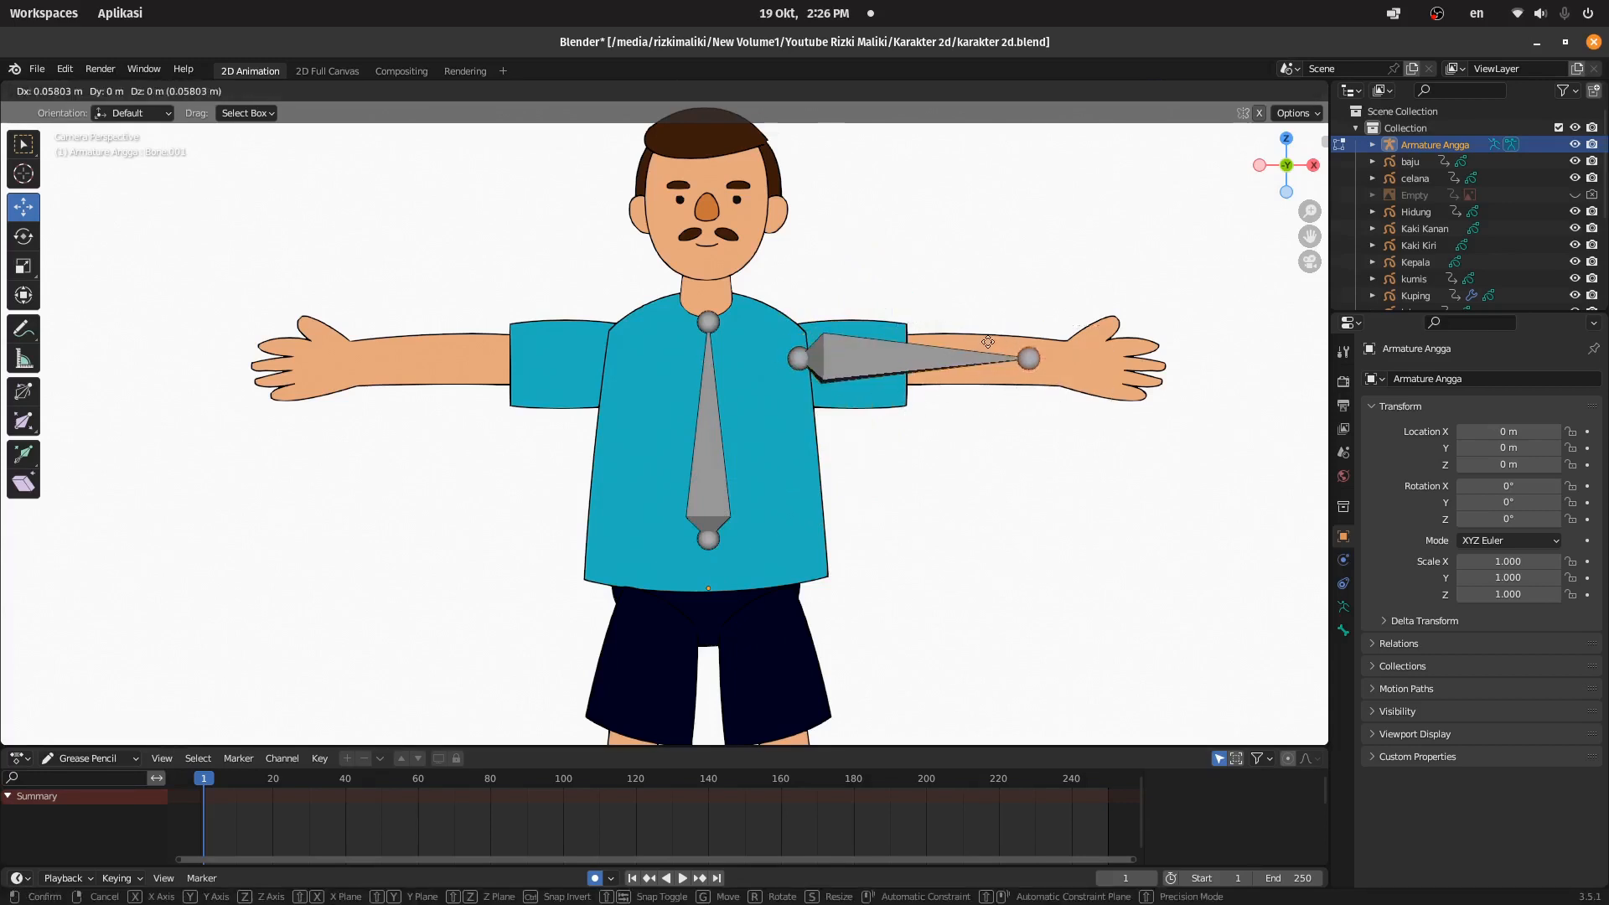
{"action": "key", "text": "x"}
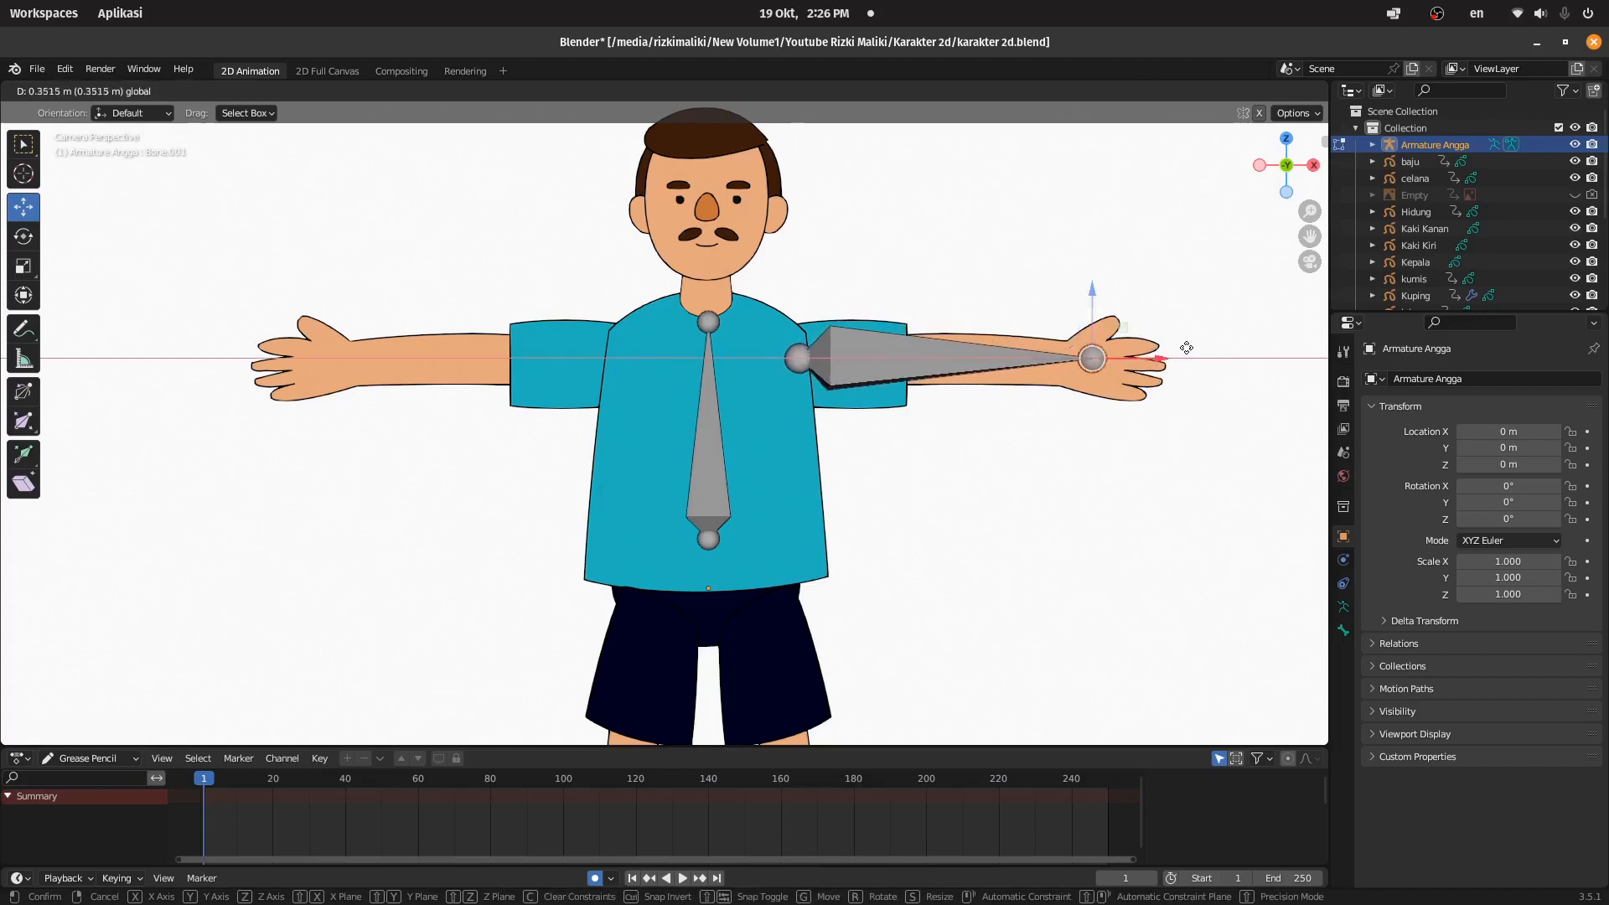
{"action": "left_click", "coordinate": [1164, 352]}
{"action": "left_click", "coordinate": [924, 352]}
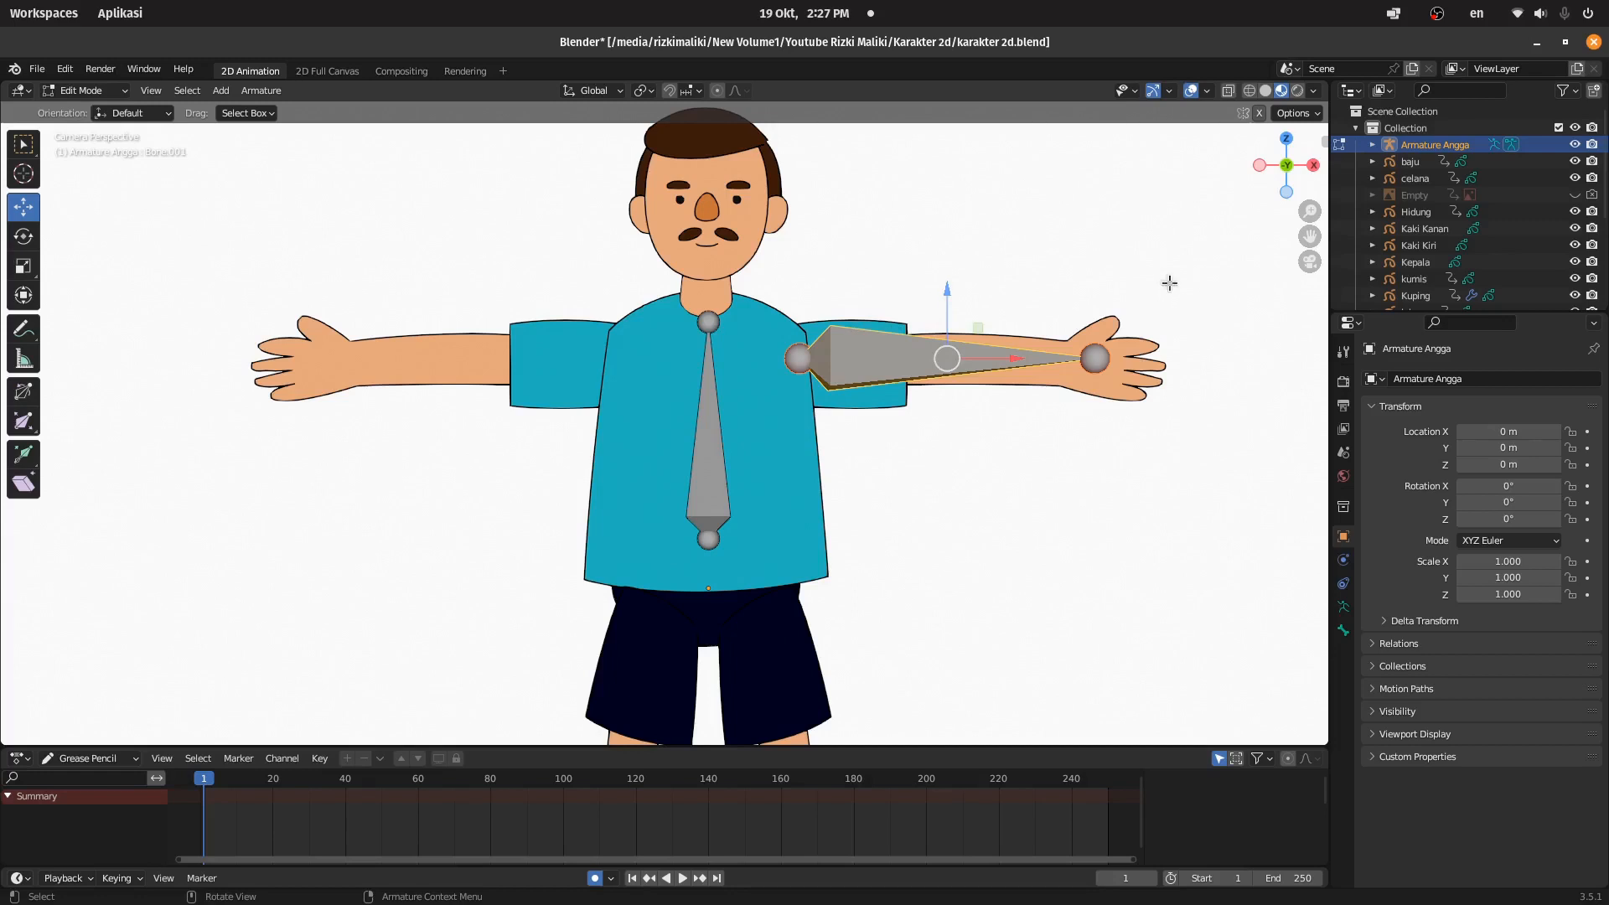
{"action": "left_click", "coordinate": [1076, 387]}
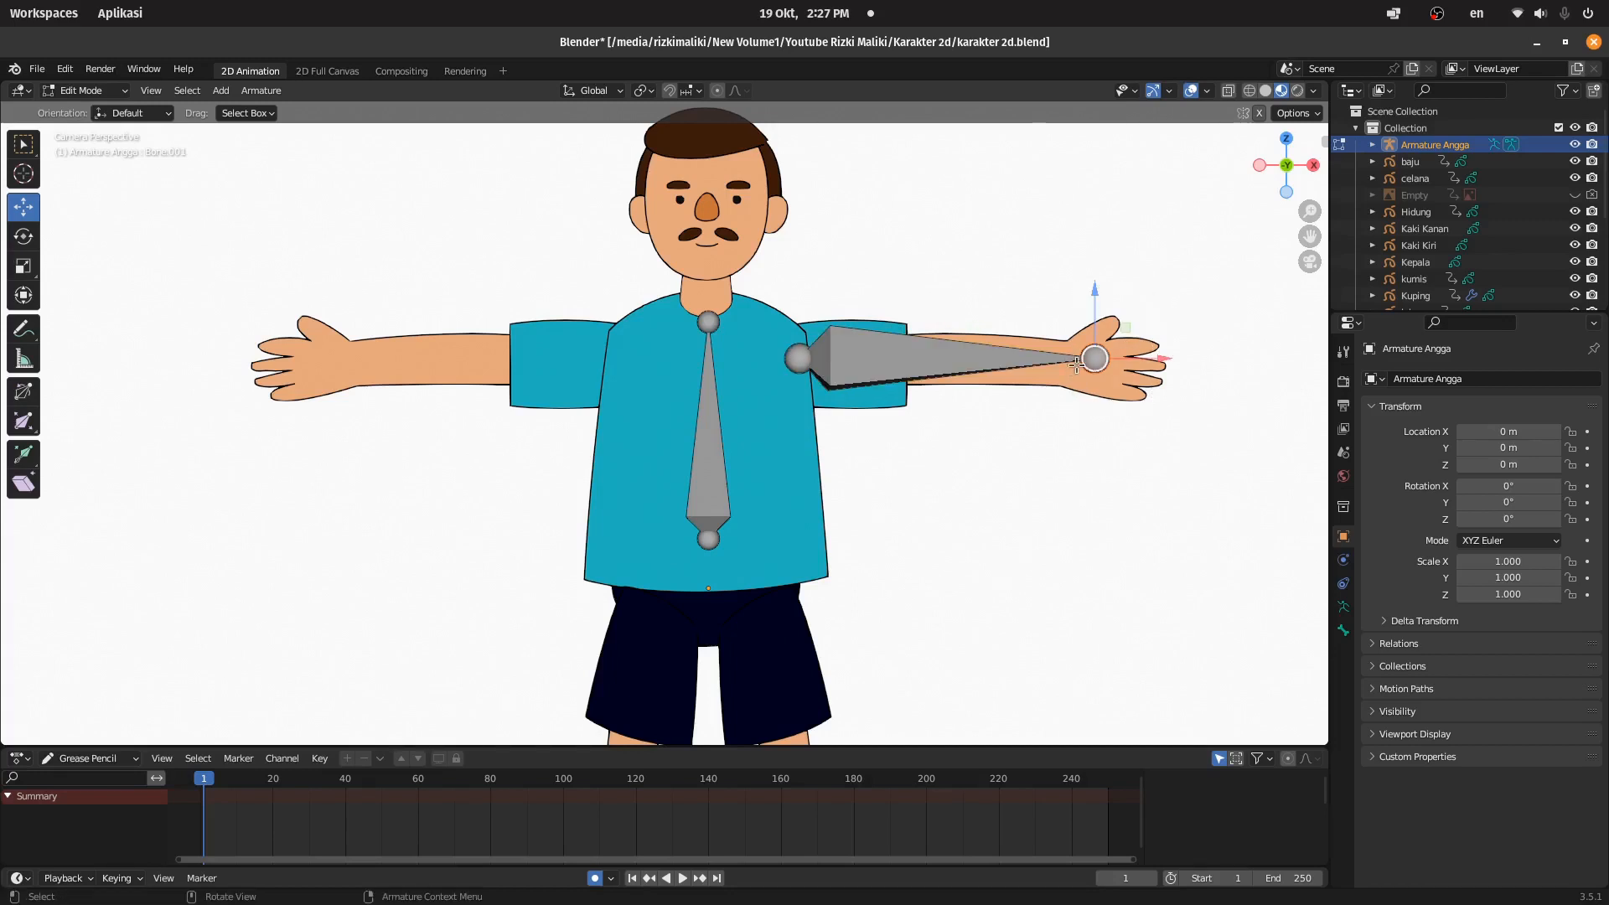
{"action": "scroll", "coordinate": [966, 339], "scroll_direction": "down", "scroll_amount": 2}
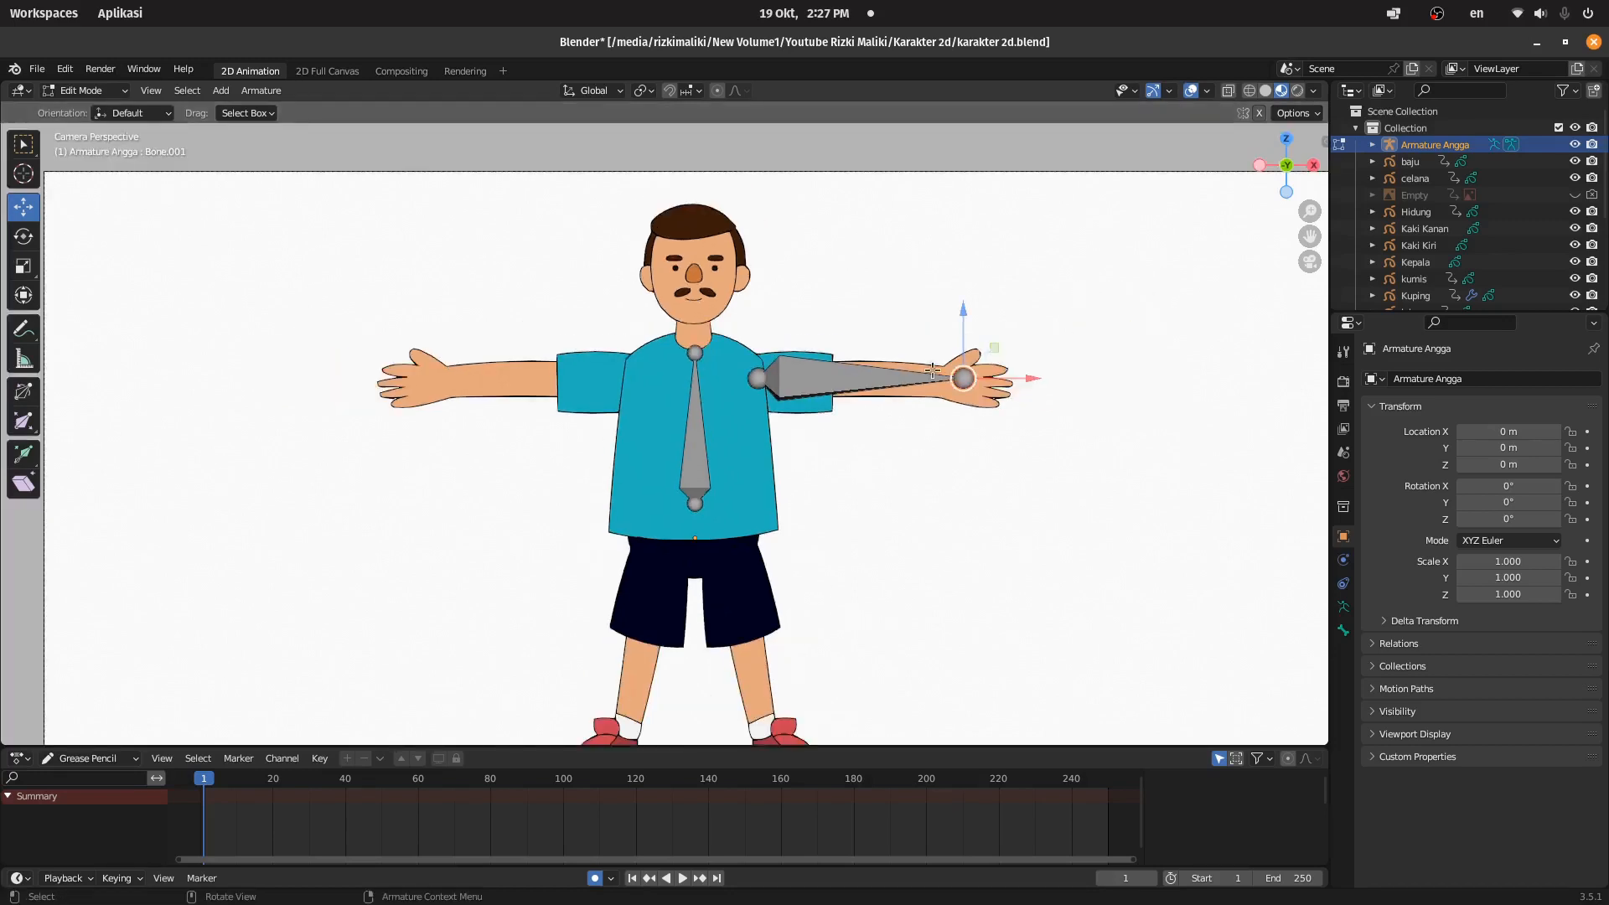
{"action": "left_click", "coordinate": [799, 381]}
{"action": "scroll", "coordinate": [720, 625], "scroll_direction": "down", "scroll_amount": 3}
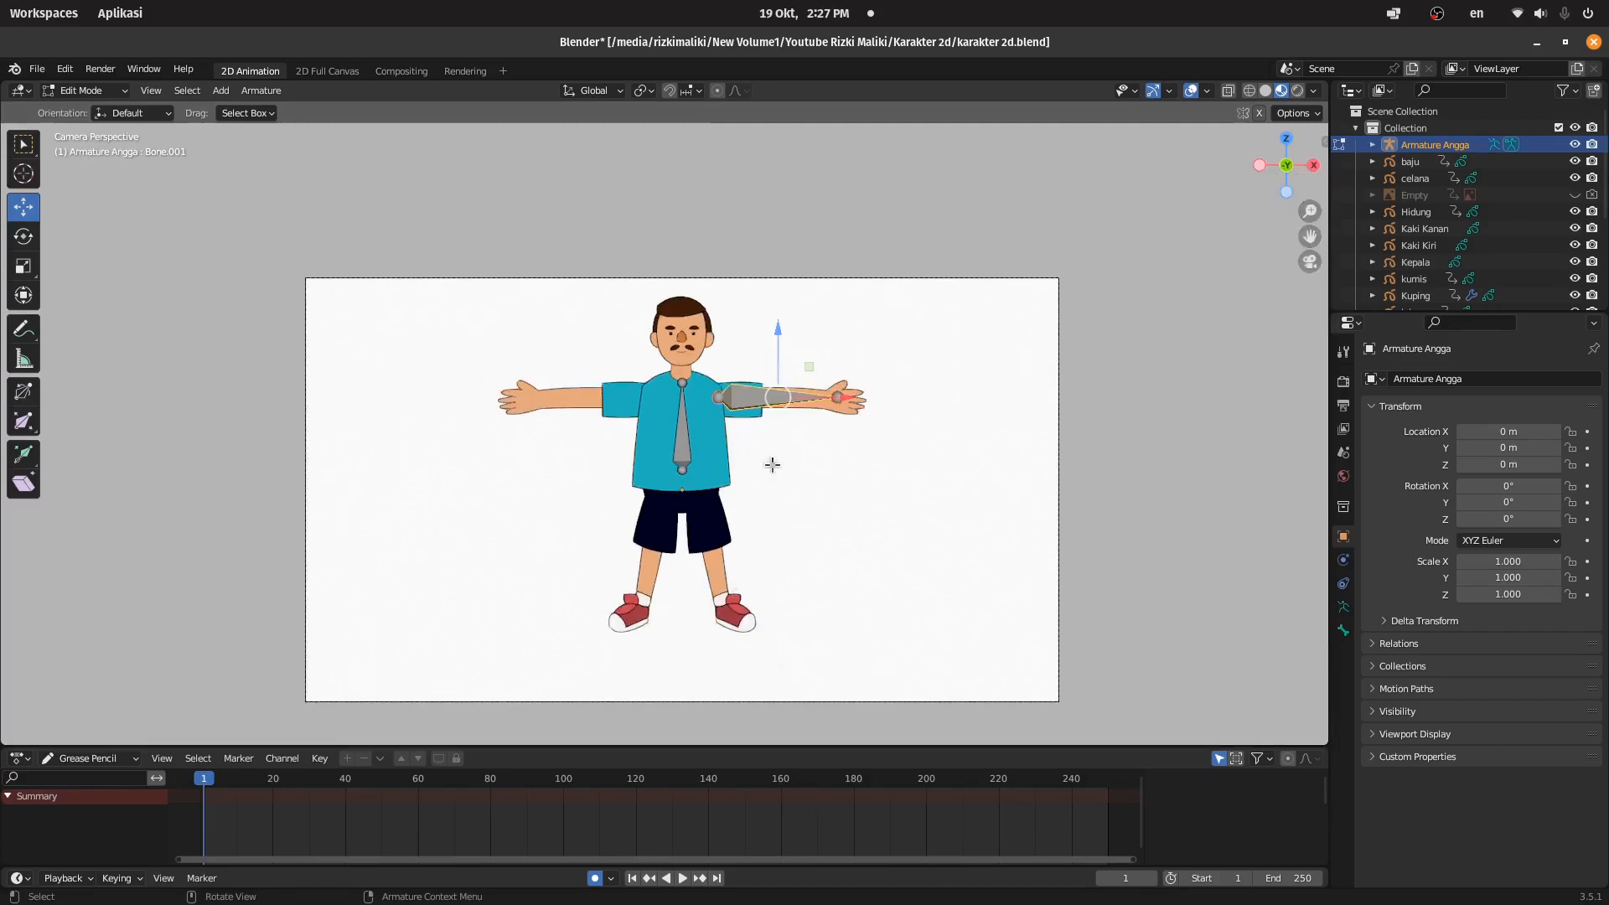
Step: Add another single bone and move it down over the character's left hip
{"action": "scroll", "coordinate": [827, 258], "scroll_direction": "up", "scroll_amount": 4}
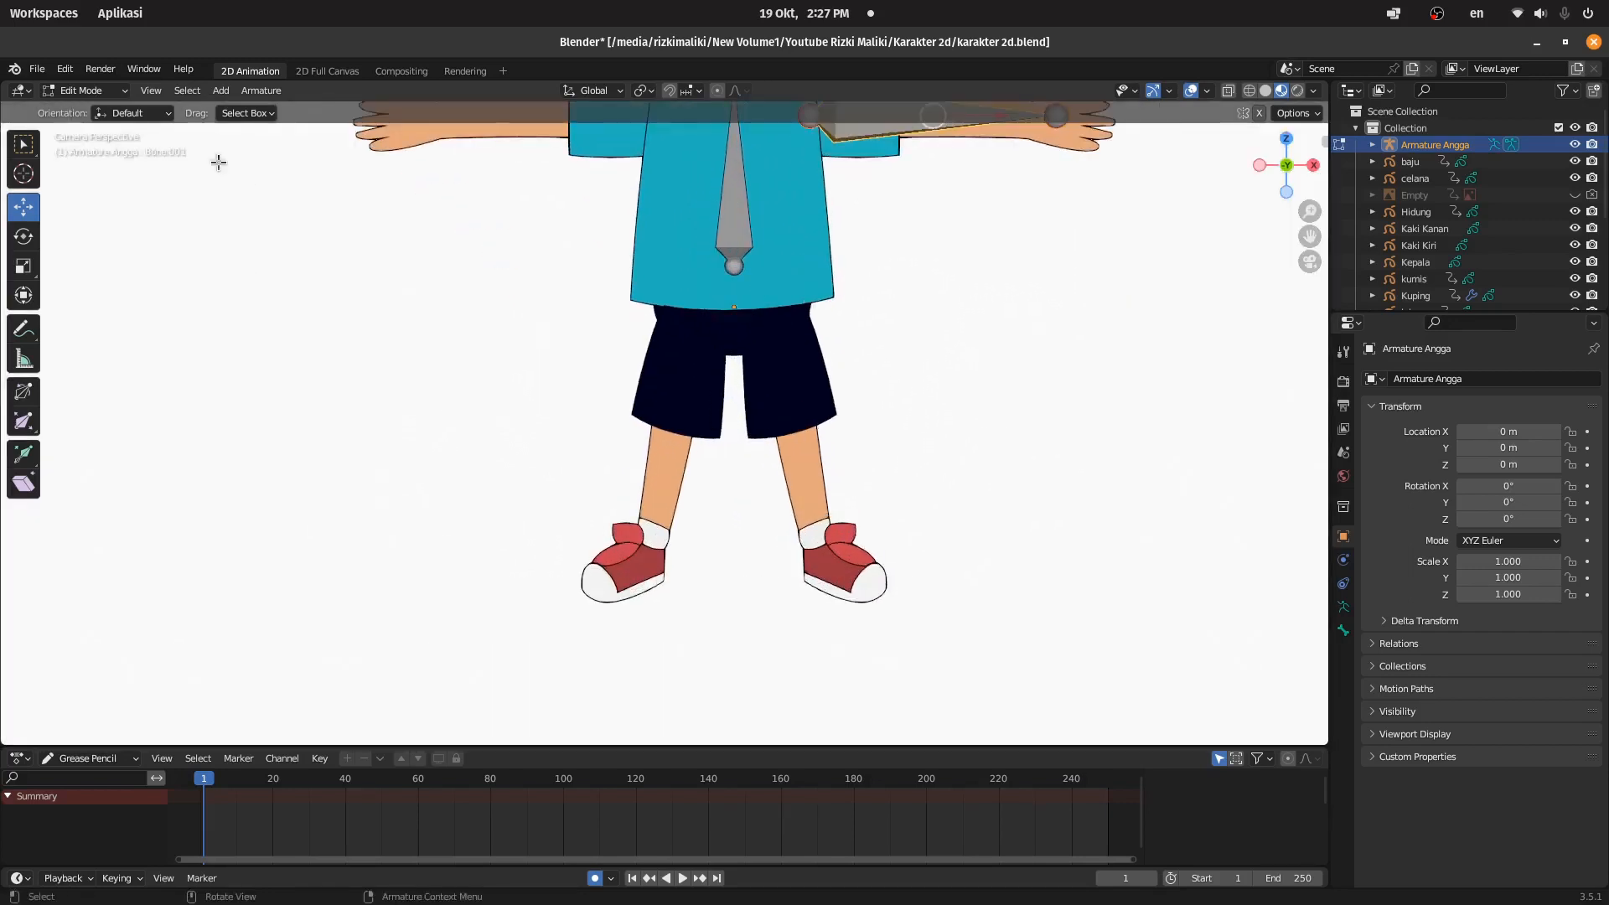
{"action": "left_click", "coordinate": [221, 91]}
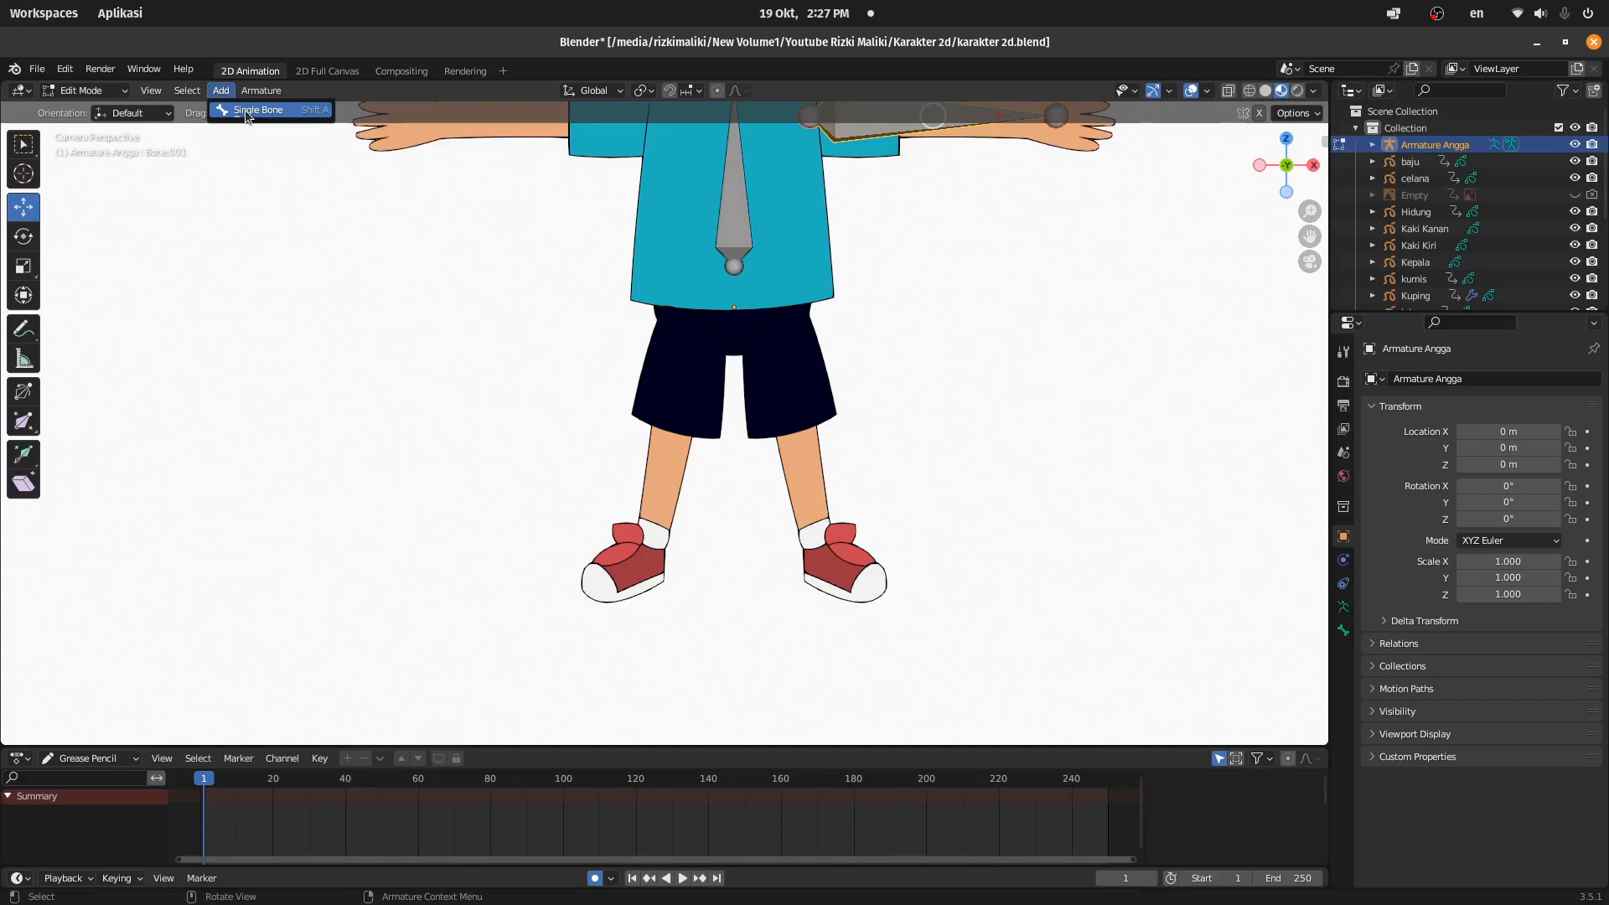
{"action": "left_click", "coordinate": [247, 111]}
{"action": "left_click", "coordinate": [739, 278]}
{"action": "left_click_drag", "start_coordinate": [739, 278], "coordinate": [788, 333]}
Step: Fit the leg bone to the left leg, with its tip at the ankle and its base at the hip, and save the file
{"action": "left_click", "coordinate": [784, 179]}
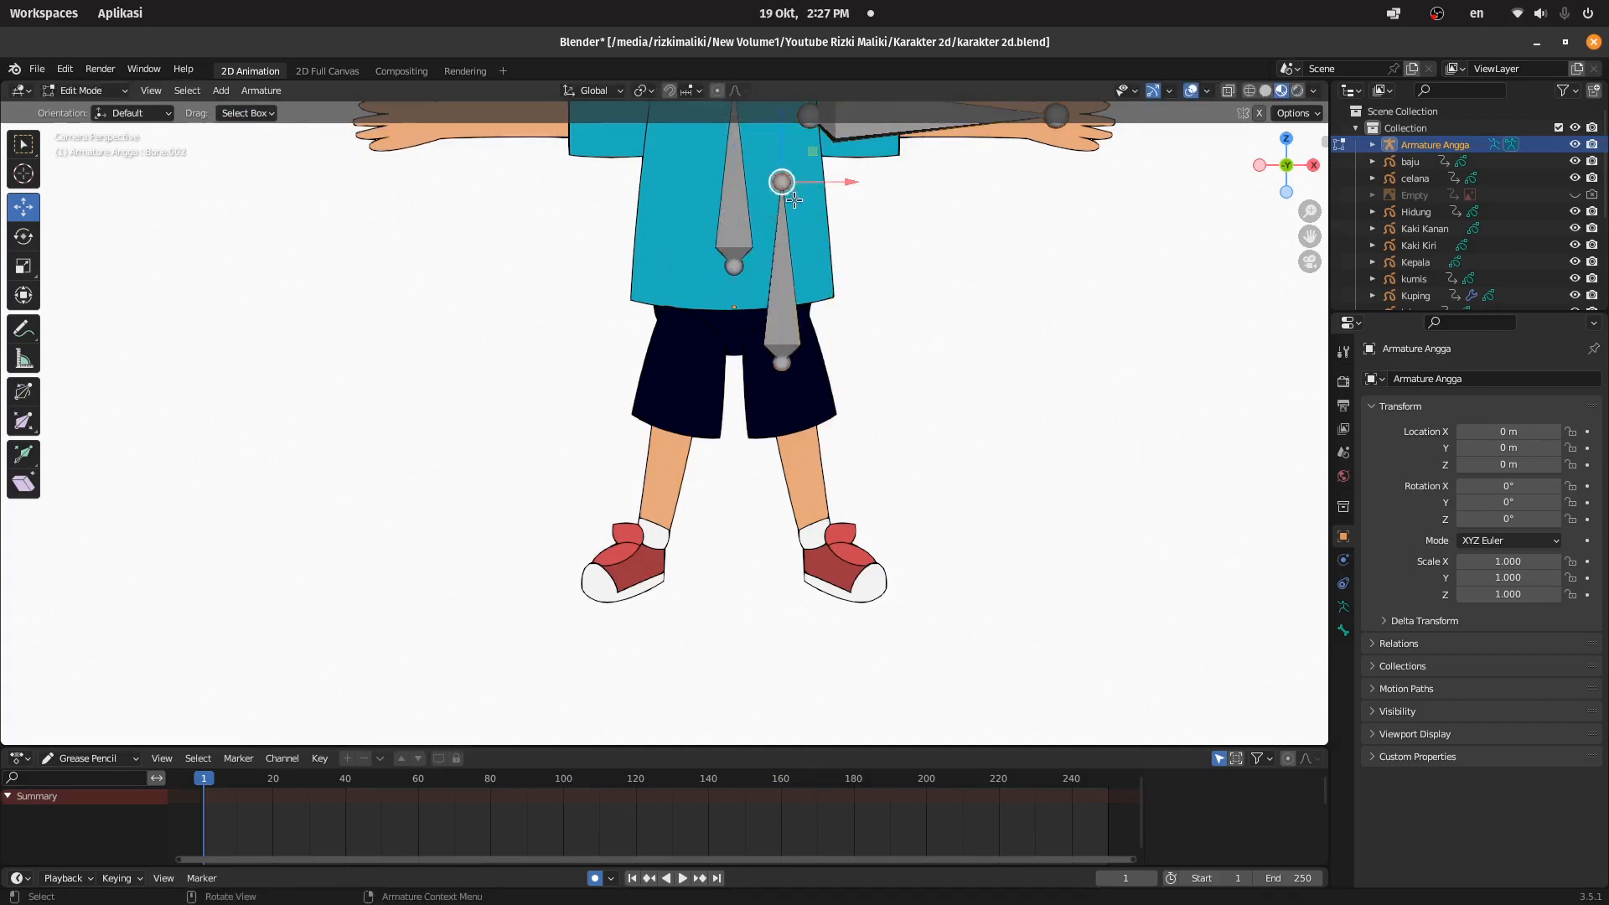
{"action": "left_click", "coordinate": [23, 146]}
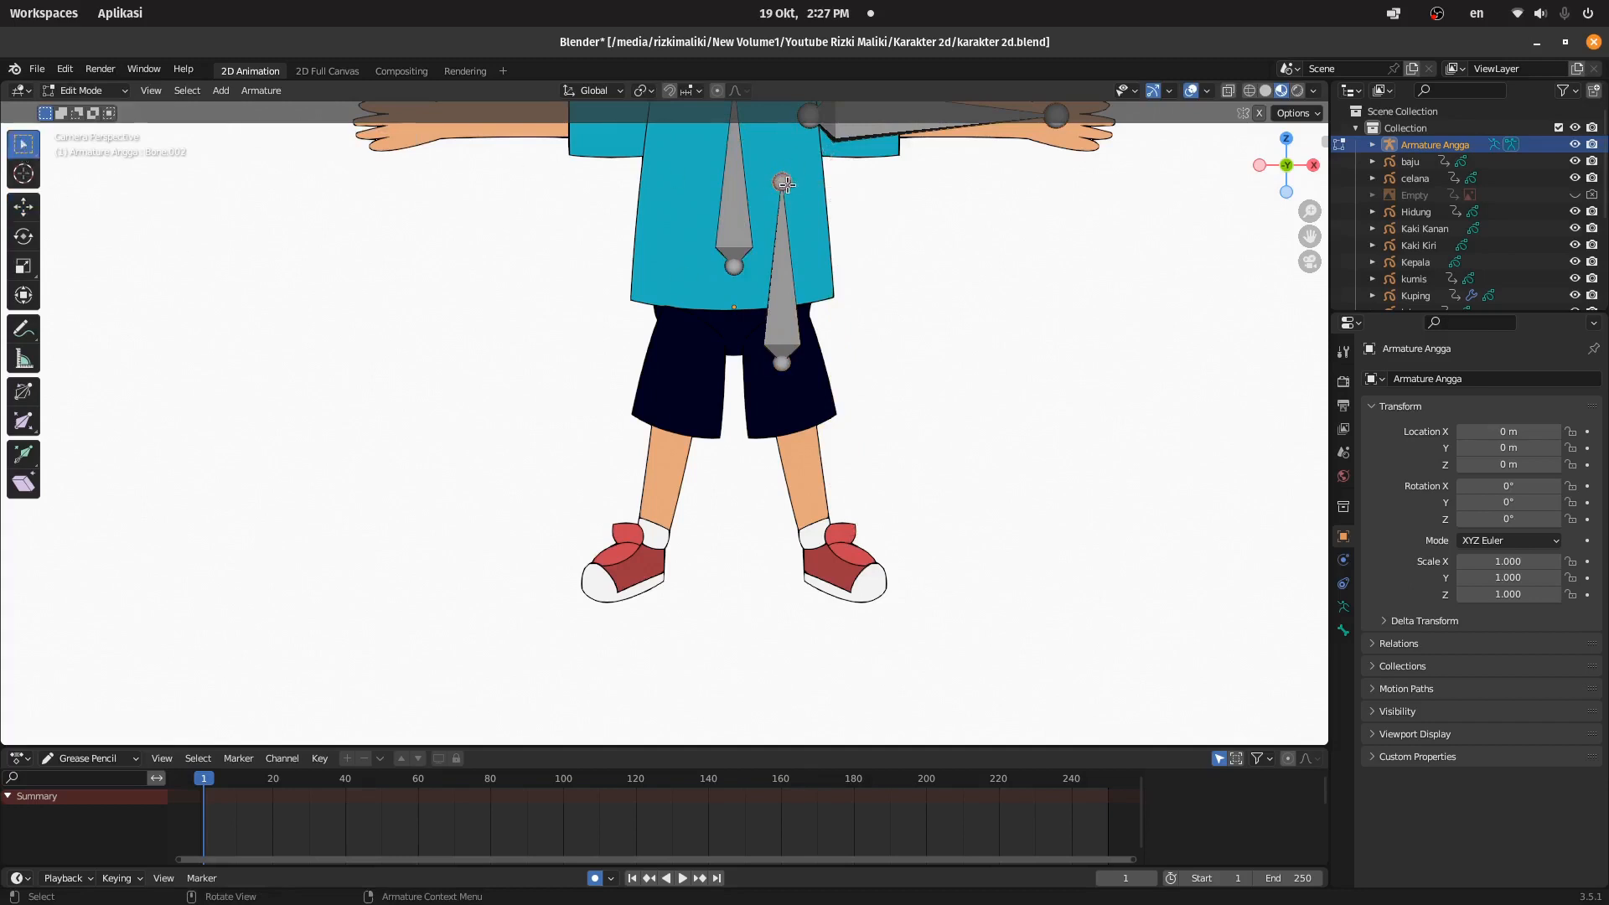
{"action": "left_click_drag", "start_coordinate": [784, 183], "coordinate": [835, 565]}
{"action": "left_click_drag", "start_coordinate": [785, 358], "coordinate": [772, 333]}
{"action": "left_click_drag", "start_coordinate": [832, 561], "coordinate": [826, 557]}
{"action": "middle_click_drag", "start_coordinate": [794, 325], "coordinate": [747, 653], "text": "shift"}
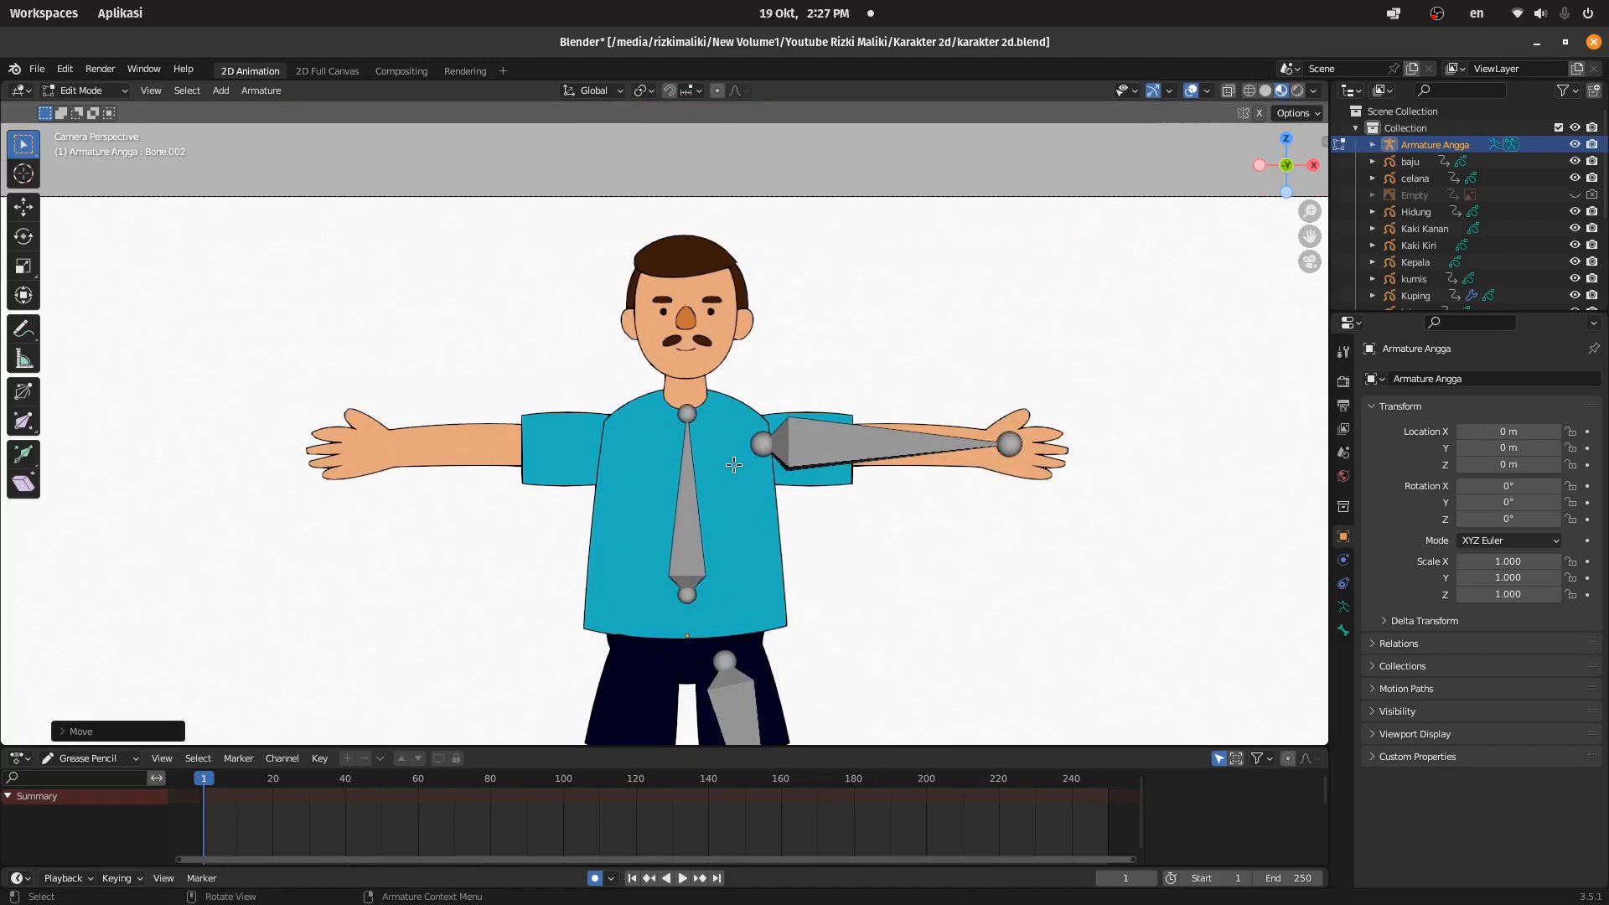
{"action": "key", "text": "ctrl+s"}
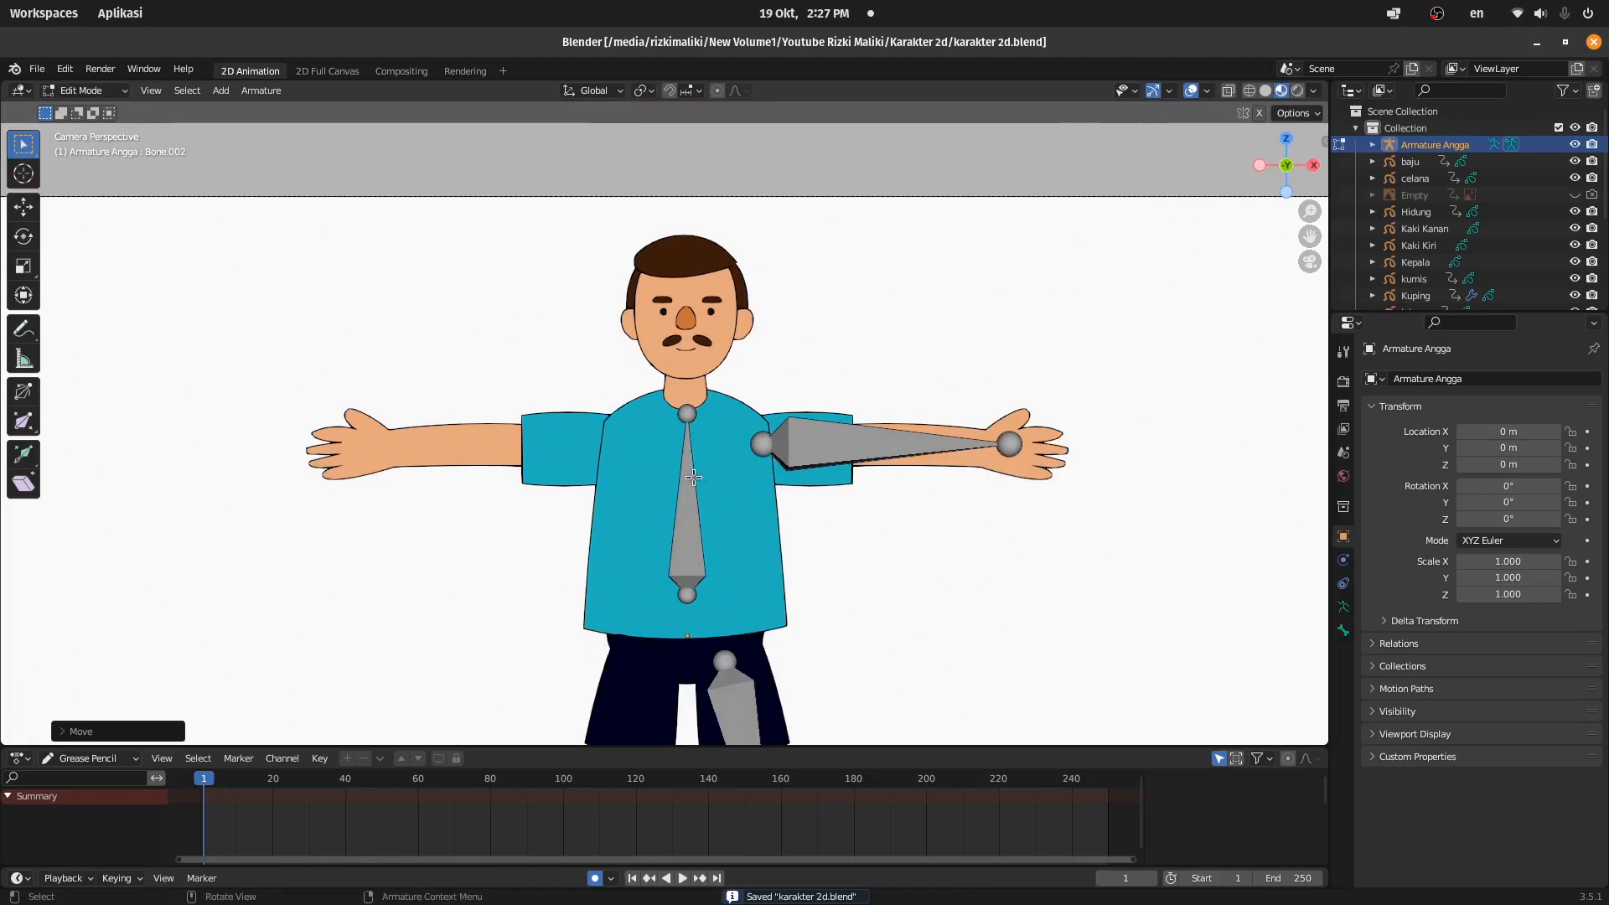
{"action": "scroll", "coordinate": [885, 448], "scroll_direction": "down", "scroll_amount": 1}
{"action": "scroll", "coordinate": [880, 448], "scroll_direction": "up", "scroll_amount": 3}
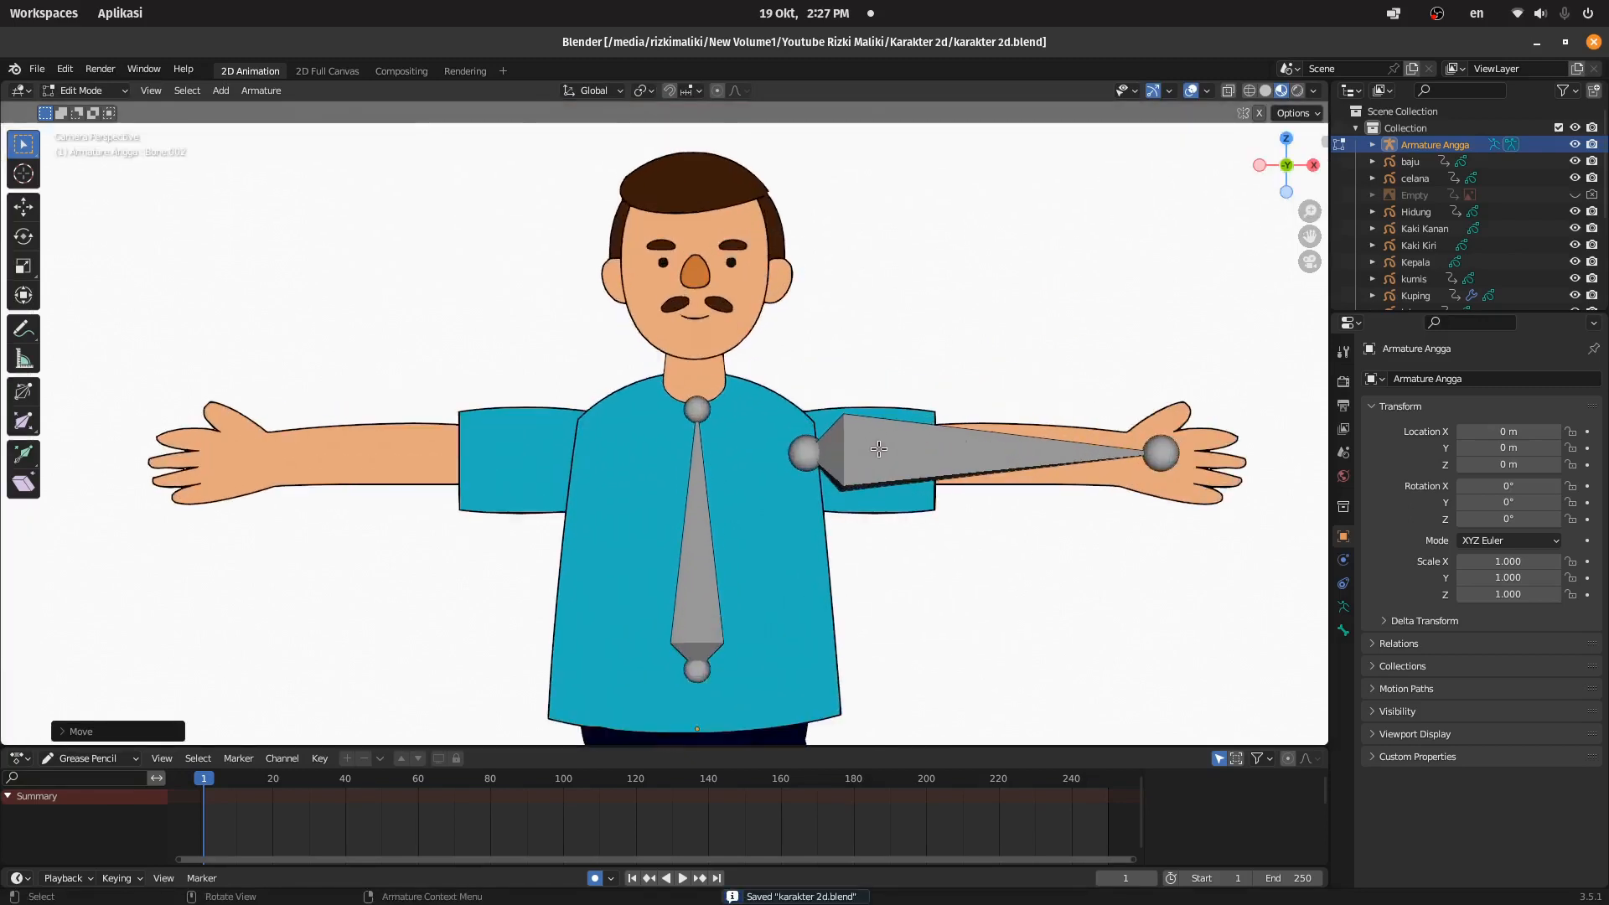
{"action": "scroll", "coordinate": [756, 384], "scroll_direction": "up", "scroll_amount": 3}
{"action": "middle_click_drag", "start_coordinate": [755, 297], "coordinate": [737, 523], "text": "shift"}
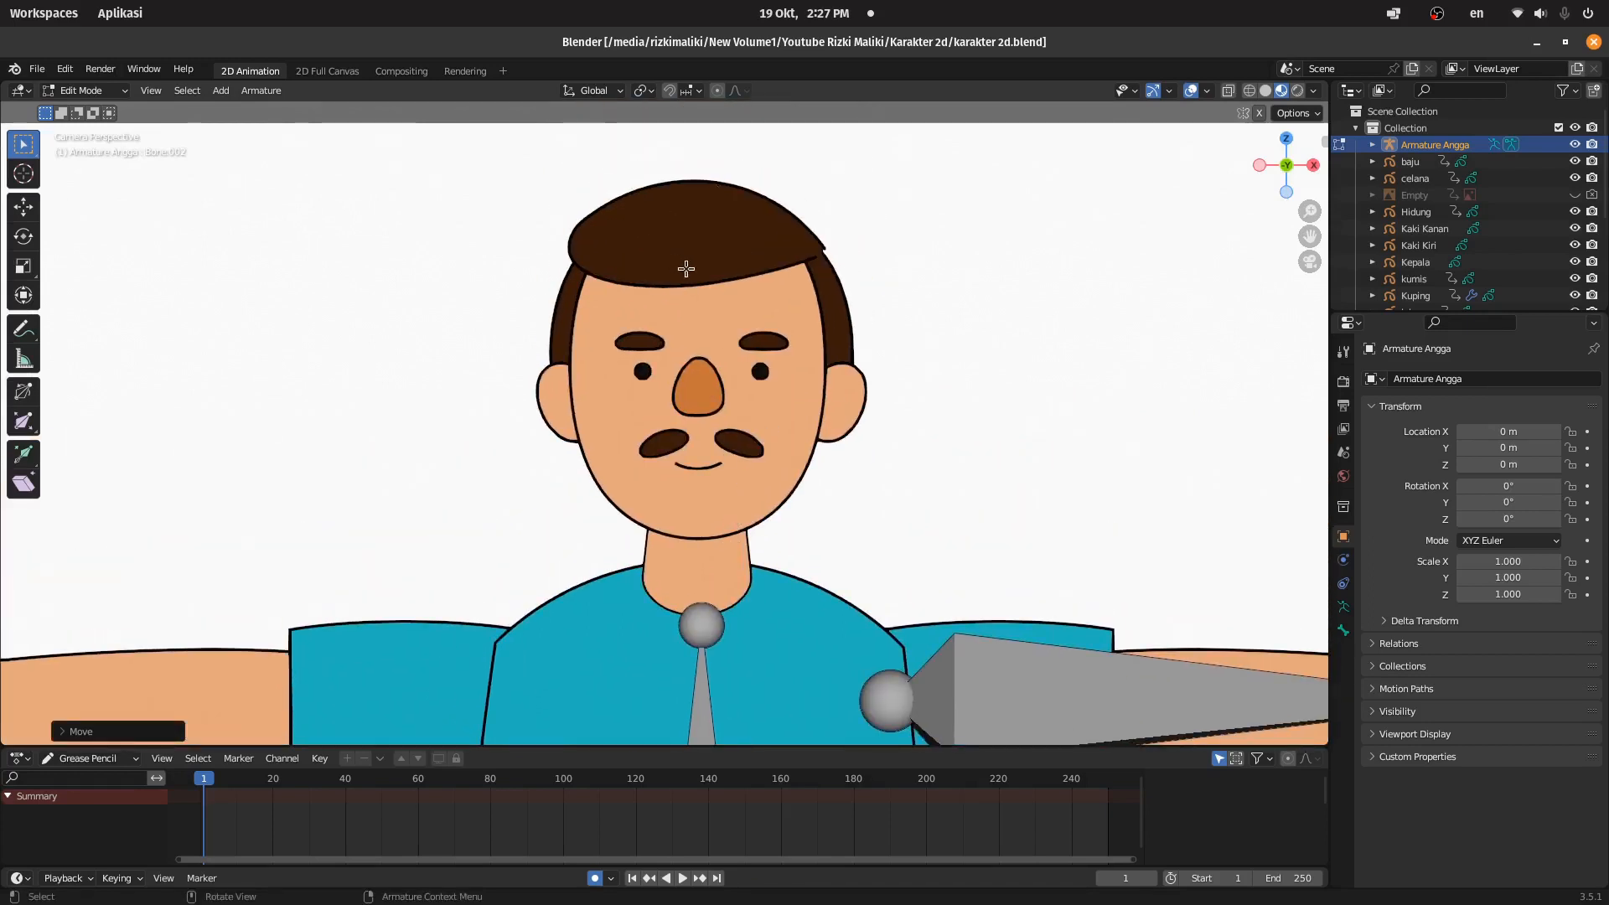
{"action": "left_click", "coordinate": [220, 90]}
{"action": "left_click", "coordinate": [240, 110]}
{"action": "scroll", "coordinate": [726, 466], "scroll_direction": "down", "scroll_amount": 5}
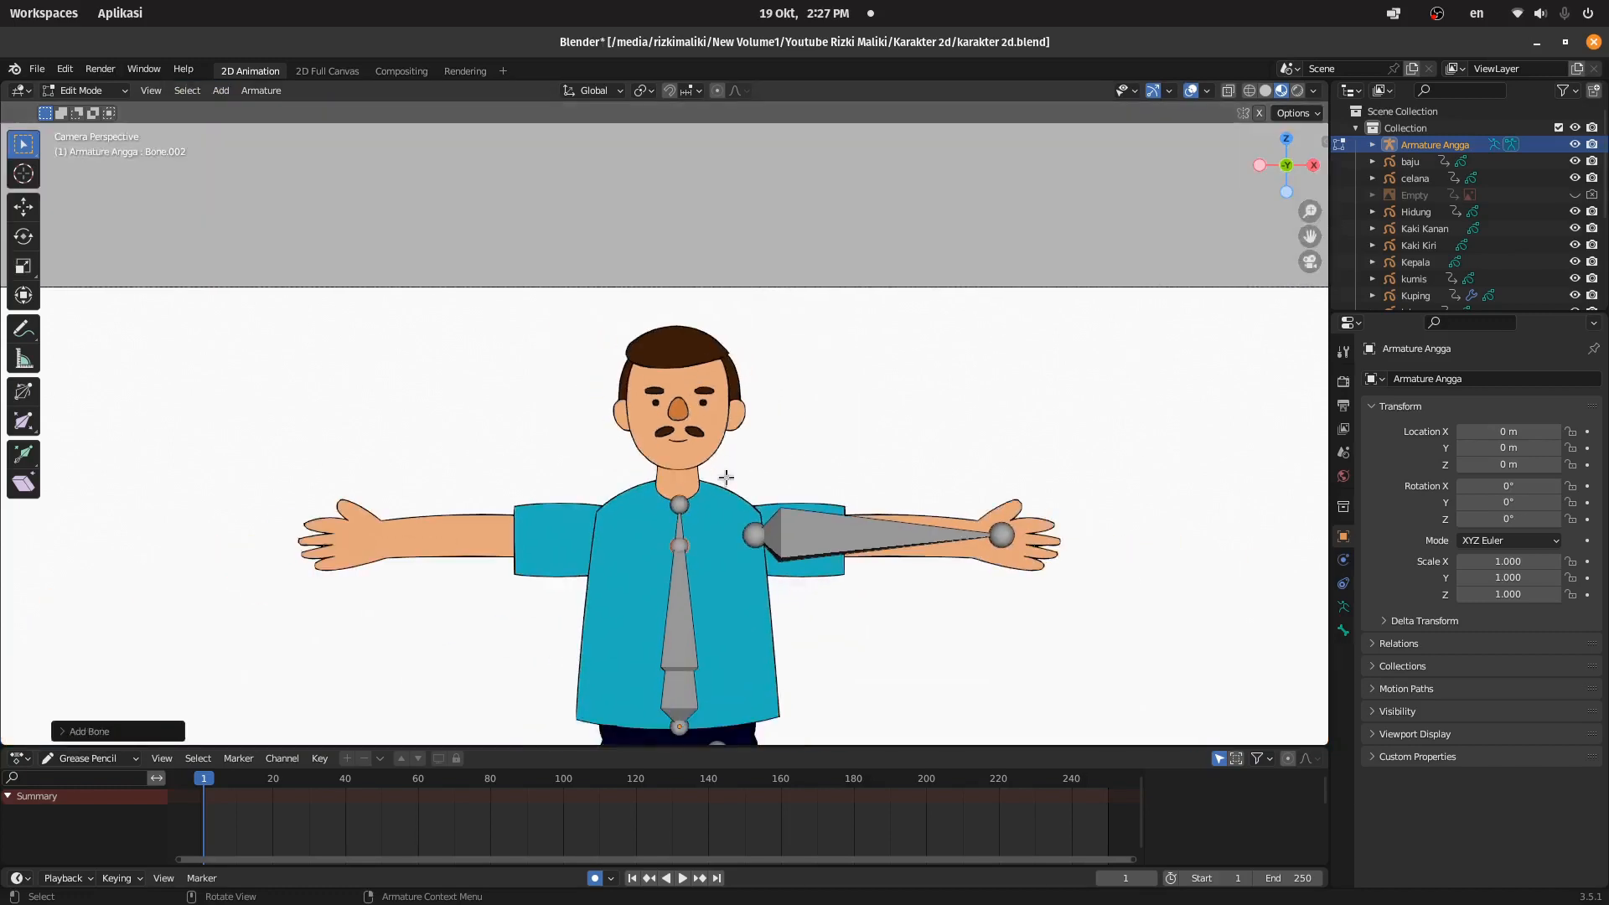
Step: Duplicate the torso bone up along Z, scale it down and lower it over the neck and chin
{"action": "key", "text": "e"}
{"action": "key", "text": "z"}
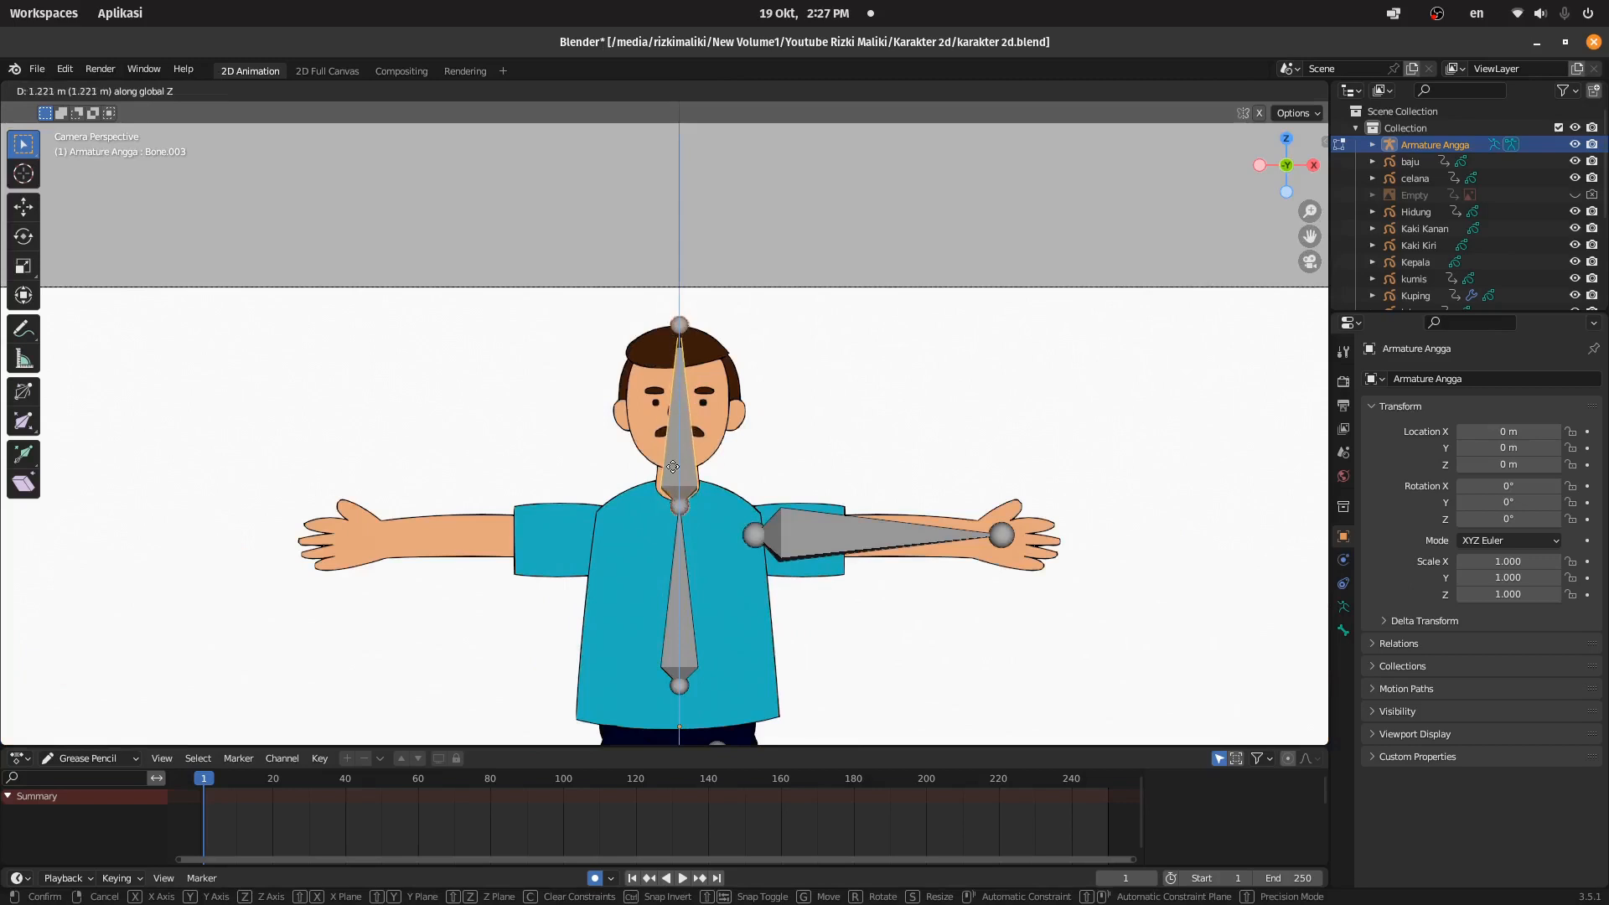
{"action": "left_click", "coordinate": [685, 442]}
{"action": "scroll", "coordinate": [685, 442], "scroll_direction": "up", "scroll_amount": 6}
{"action": "key", "text": "s"}
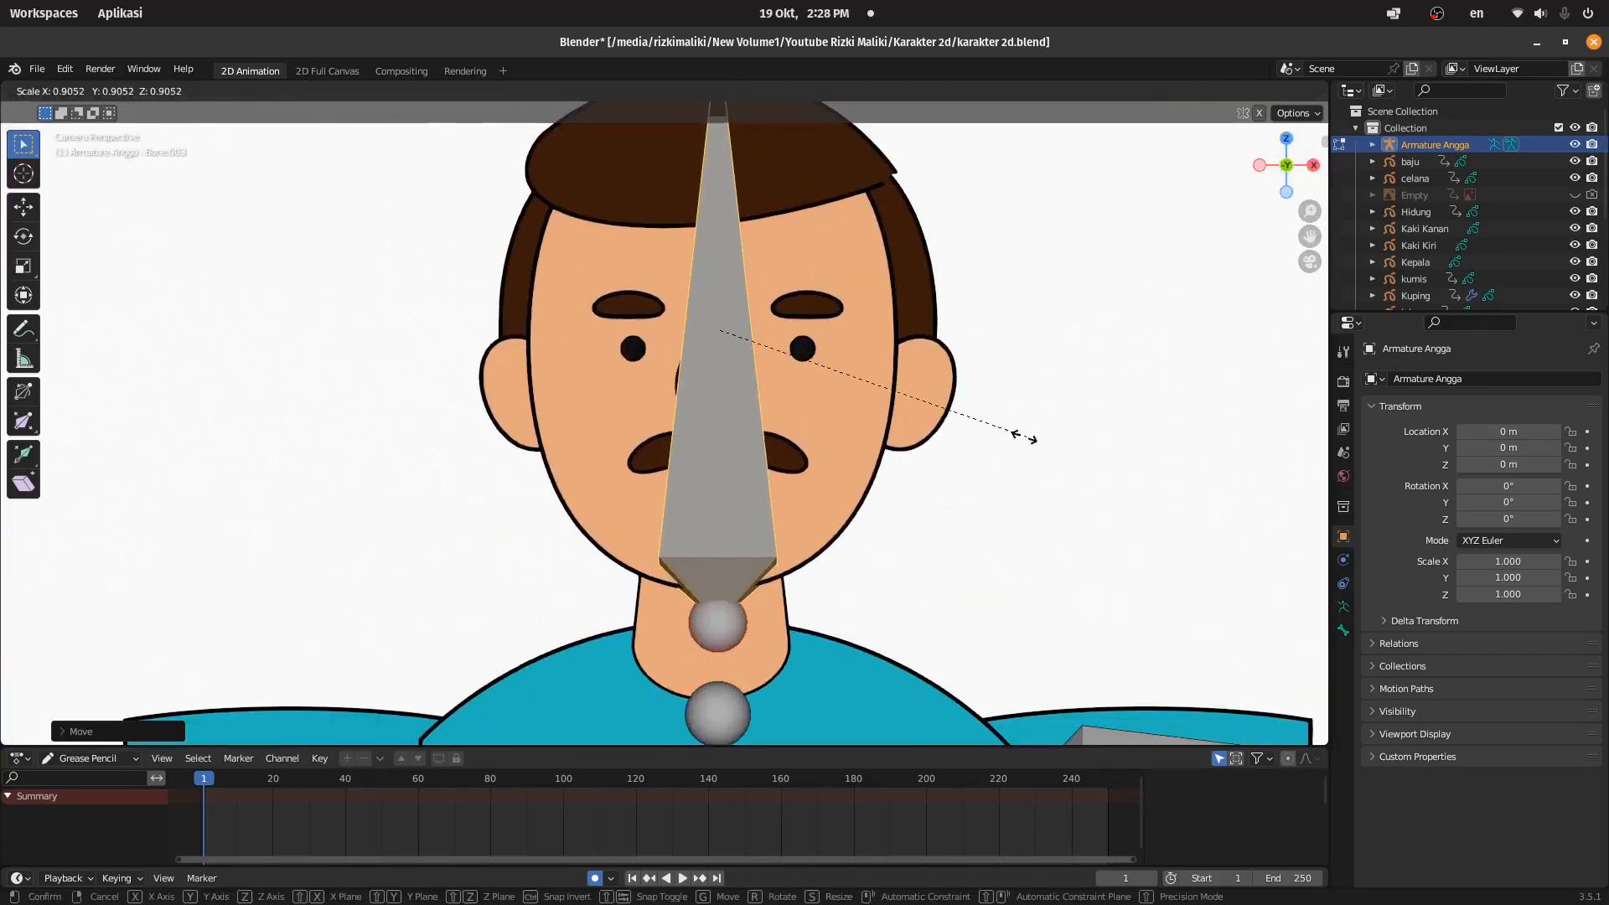
{"action": "left_click", "coordinate": [825, 401]}
{"action": "key", "text": "g"}
{"action": "key", "text": "z"}
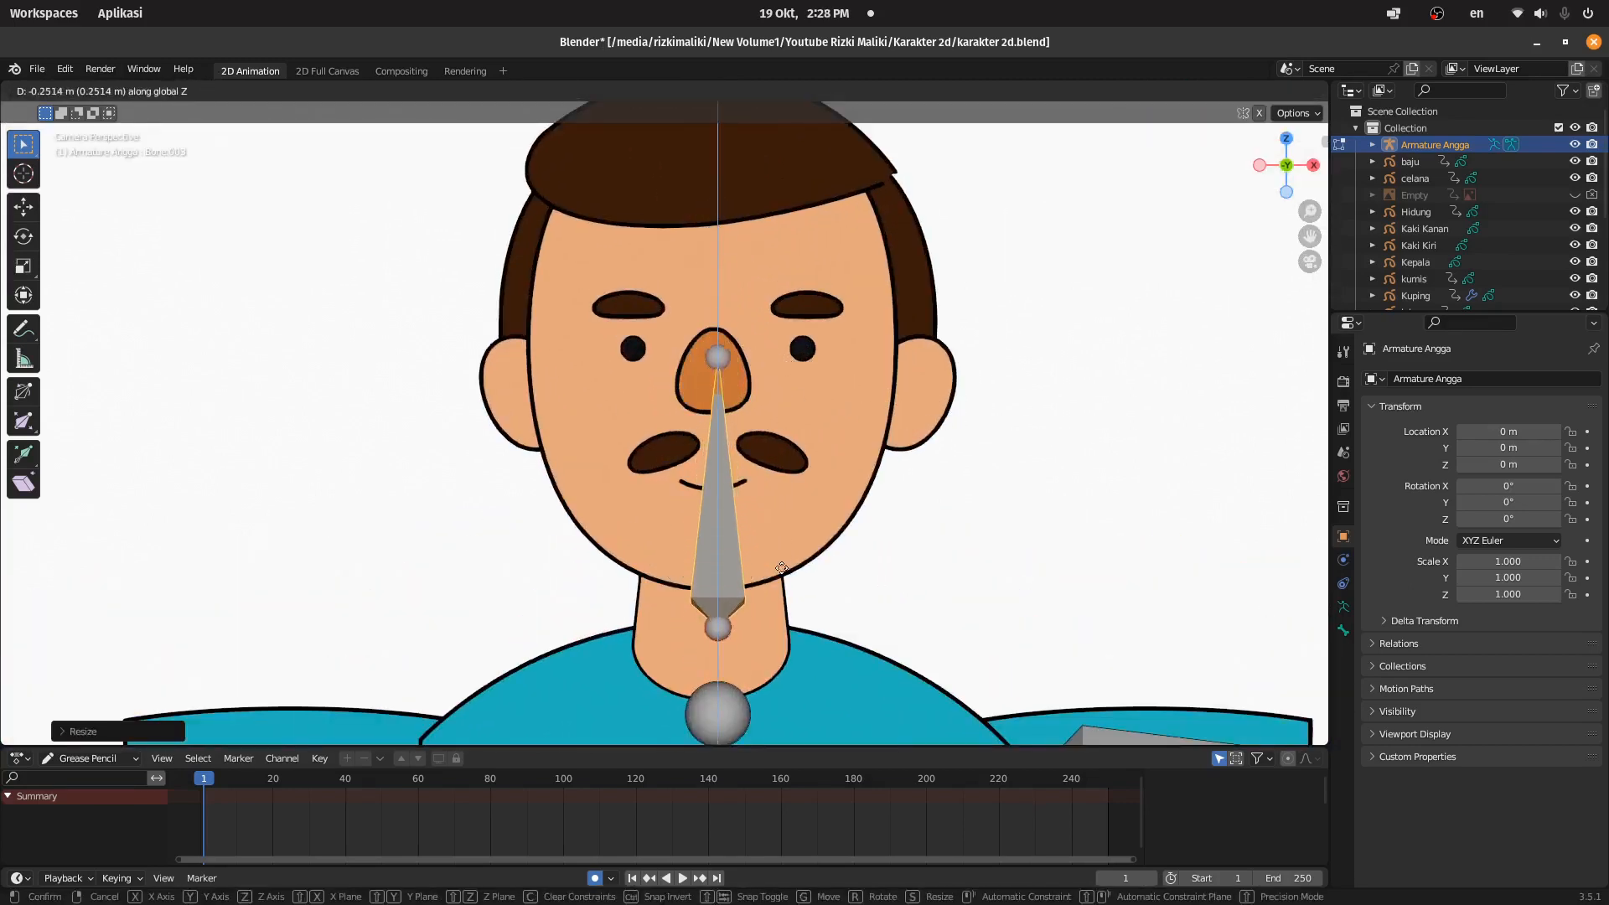
{"action": "left_click", "coordinate": [743, 528]}
{"action": "left_click", "coordinate": [701, 590]}
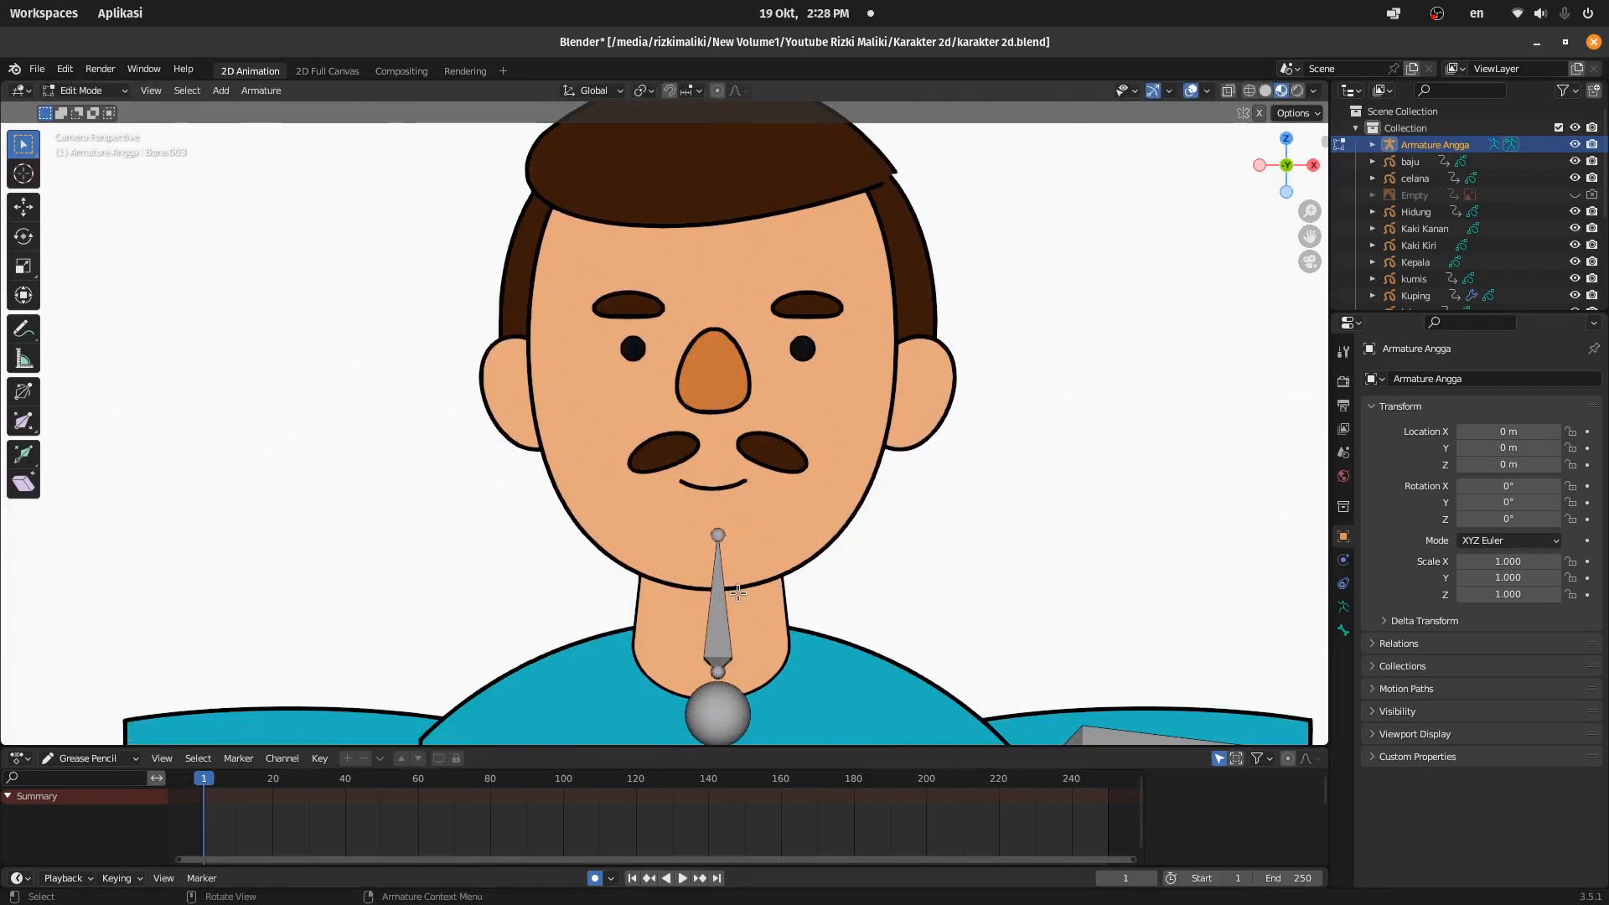
Step: Duplicate the neck-and-chin bone up along Z onto the nose and scale the copy down to fit
{"action": "left_click", "coordinate": [717, 620]}
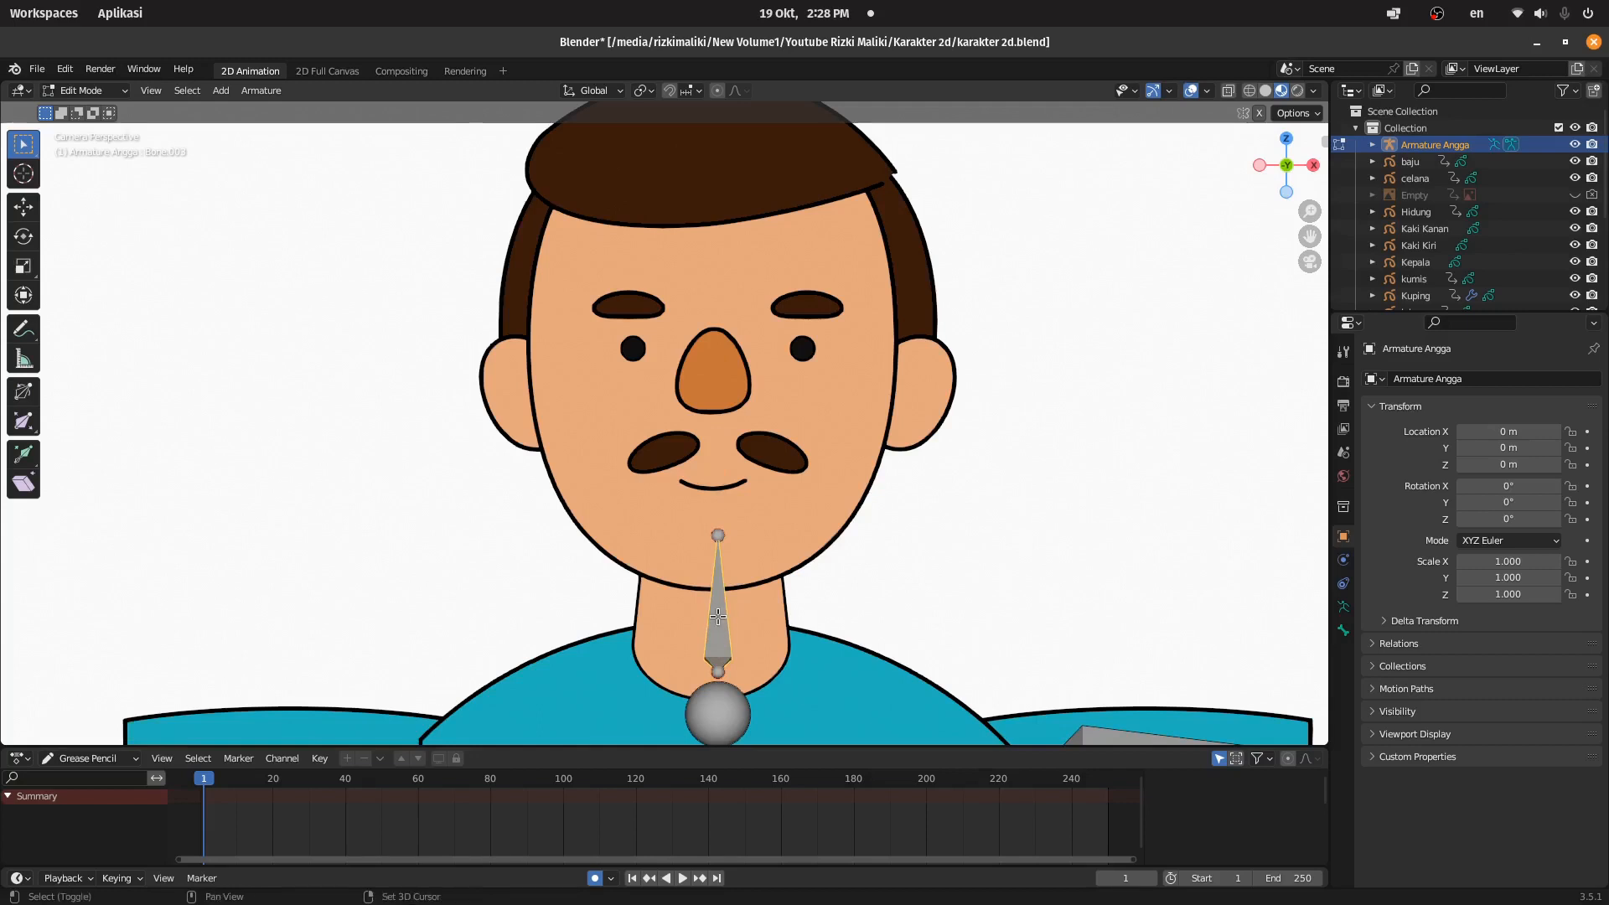
{"action": "key", "text": "e"}
{"action": "key", "text": "super"}
{"action": "key", "text": "super"}
{"action": "key", "text": "z"}
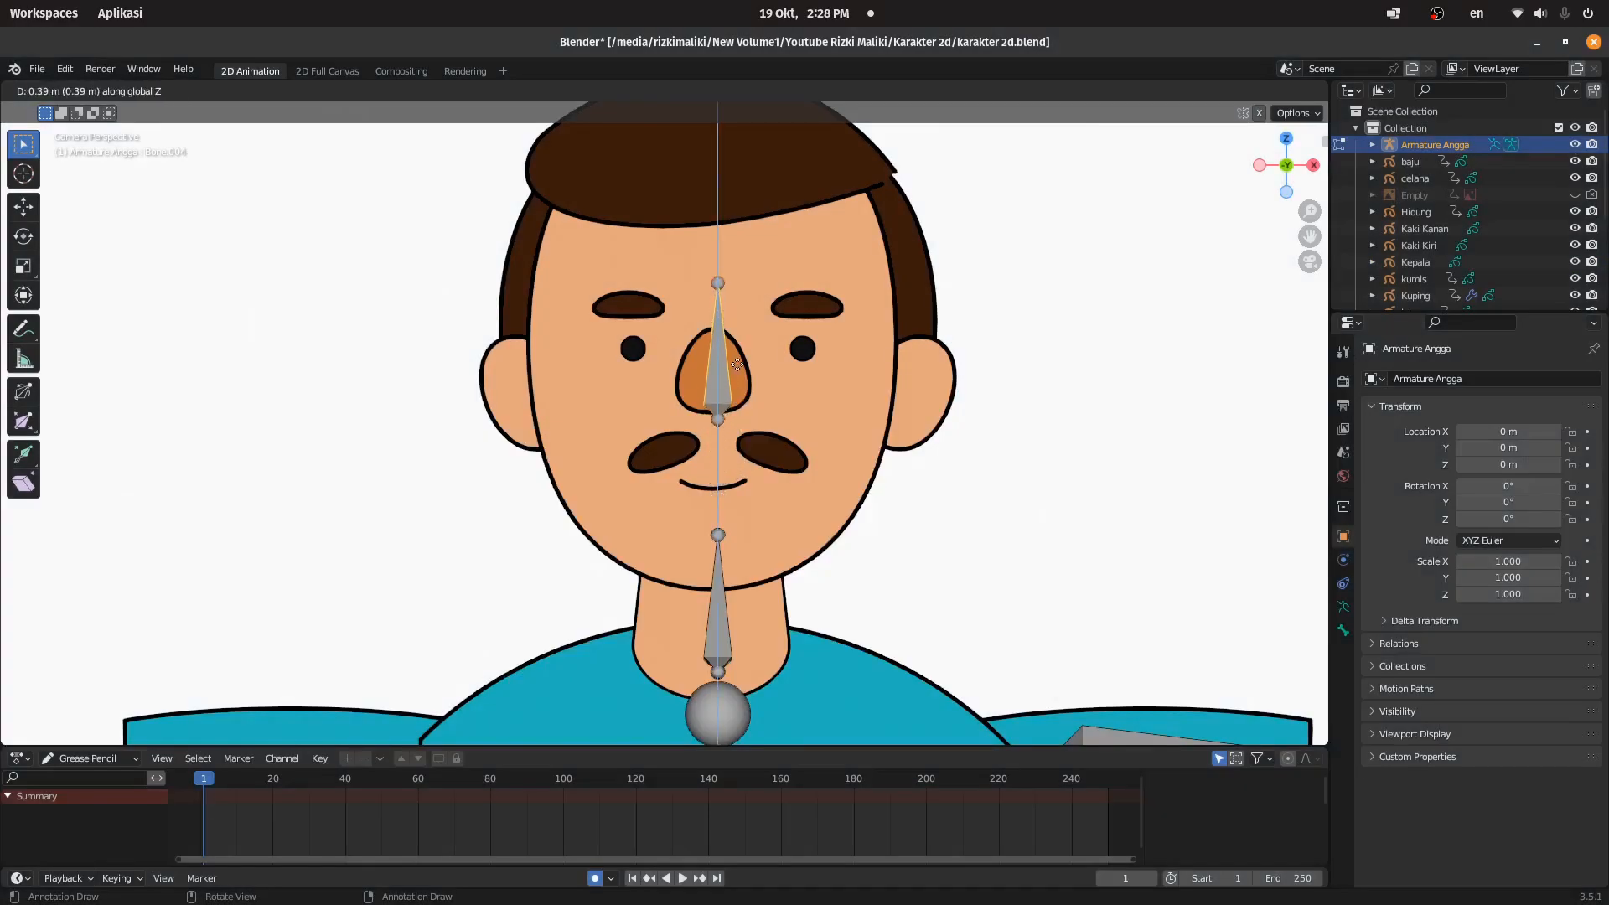
{"action": "left_click", "coordinate": [751, 366]}
{"action": "key", "text": "s"}
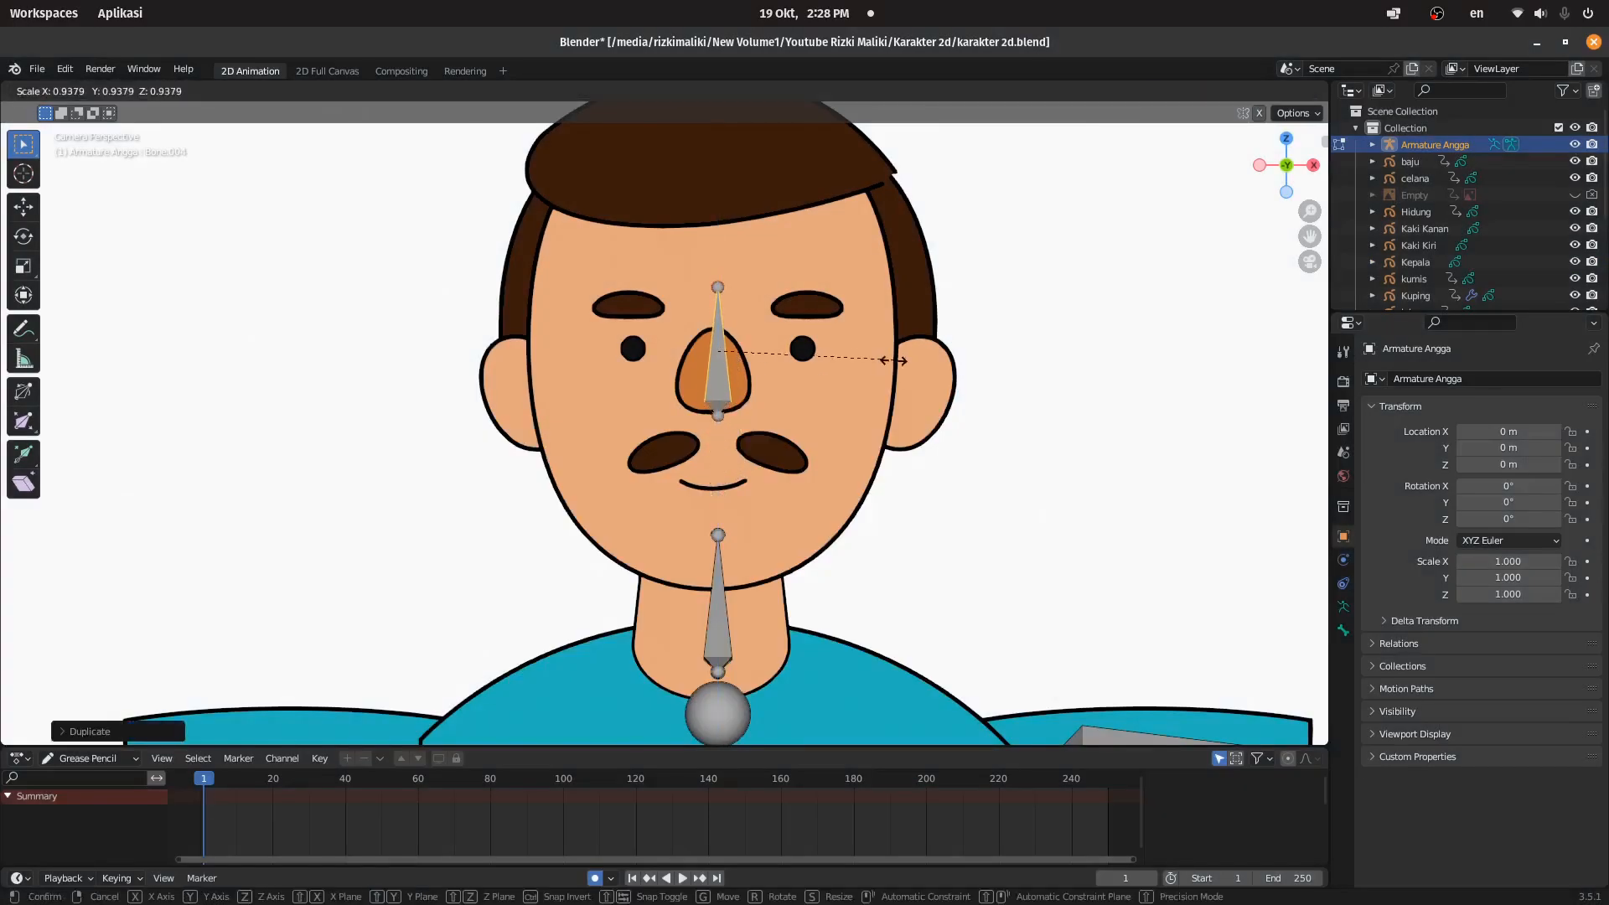
{"action": "left_click", "coordinate": [794, 388]}
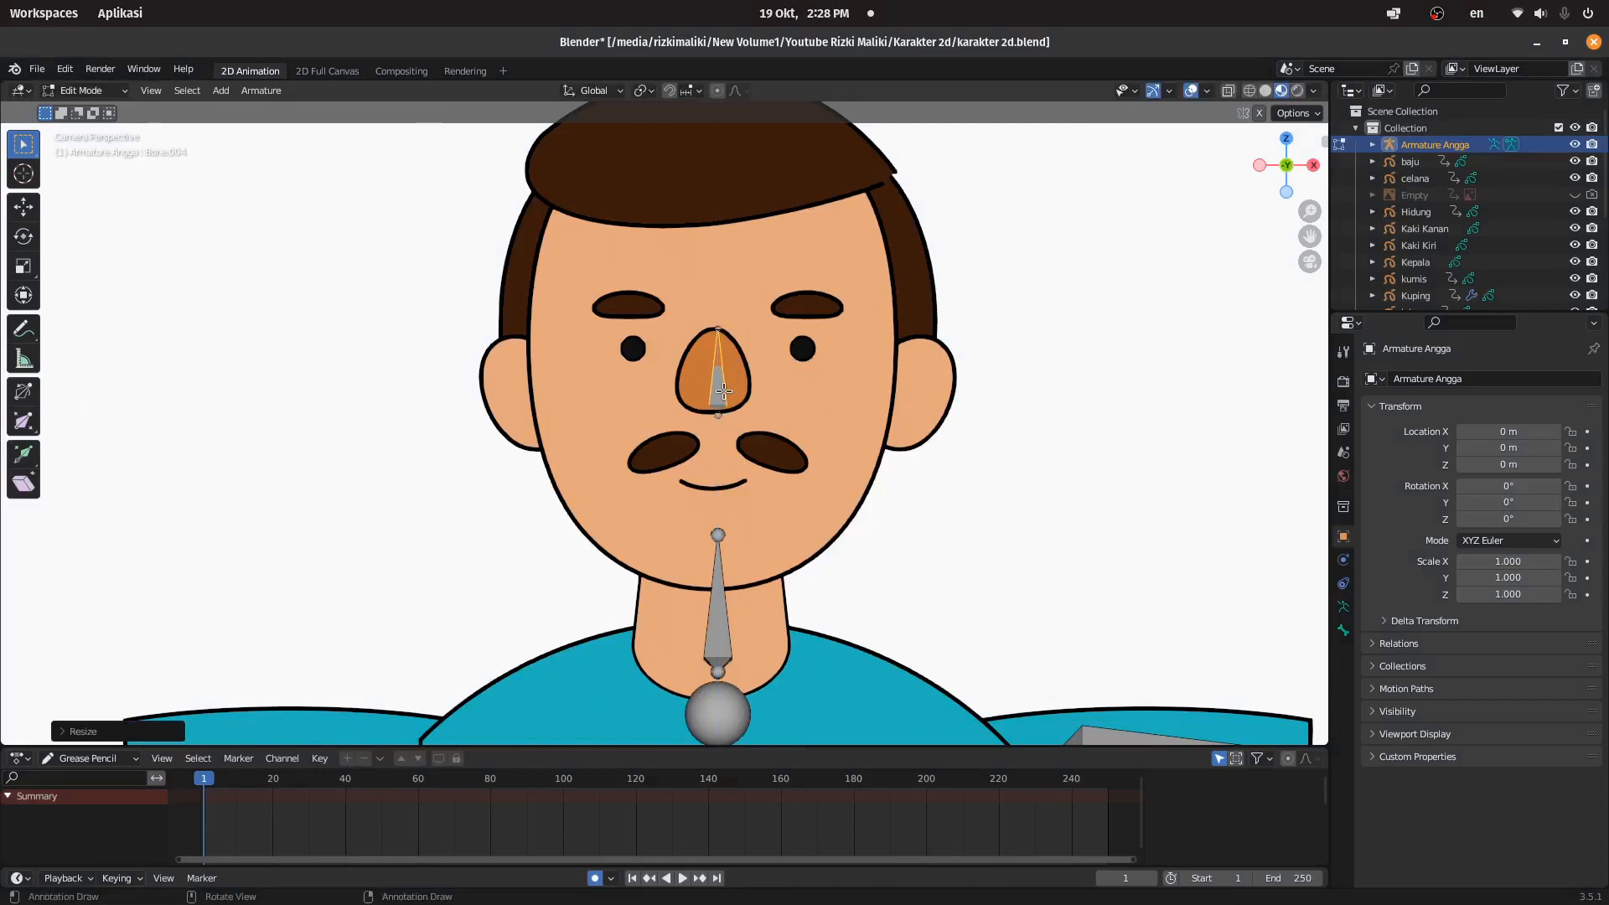
Step: Duplicate the nose bone onto the mouth at a smaller scale, and duplicate the mouth bone onto the hair on top of the head
{"action": "key", "text": "shift+d"}
{"action": "left_click", "coordinate": [764, 496]}
{"action": "key", "text": "s"}
{"action": "left_click", "coordinate": [714, 495]}
{"action": "scroll", "coordinate": [718, 493], "scroll_direction": "down", "scroll_amount": 1}
{"action": "key", "text": "shift+d"}
{"action": "left_click", "coordinate": [1091, 215]}
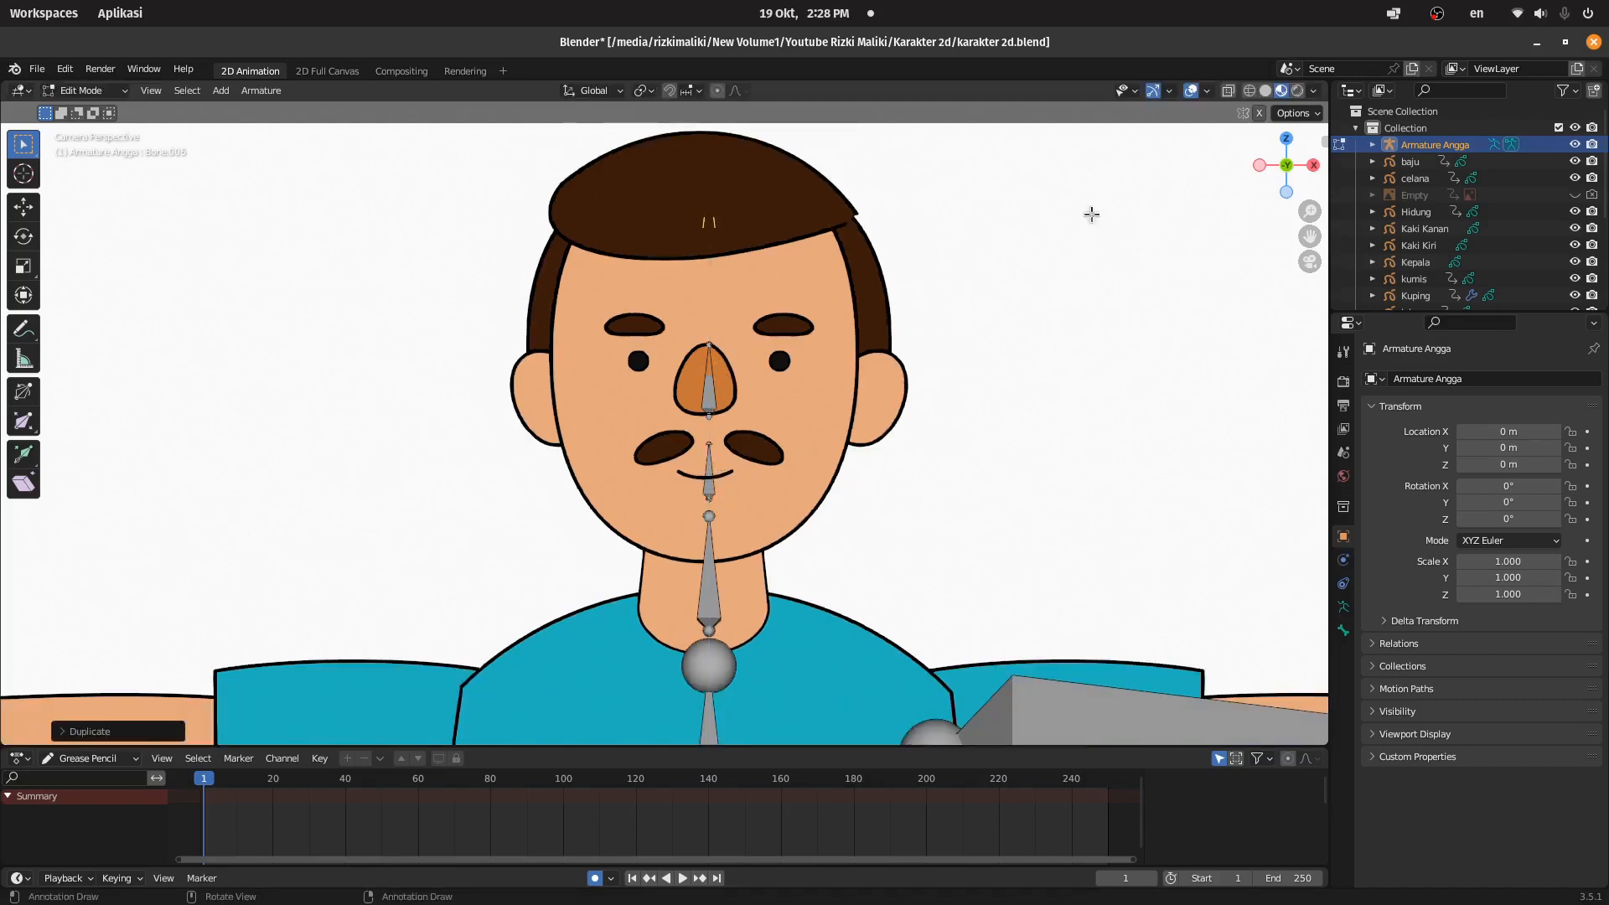
Step: Shift the top hair bone along Y so it sits just in front of the hair layer, and return to the camera view
{"action": "middle_click_drag", "start_coordinate": [803, 225], "coordinate": [870, 231]}
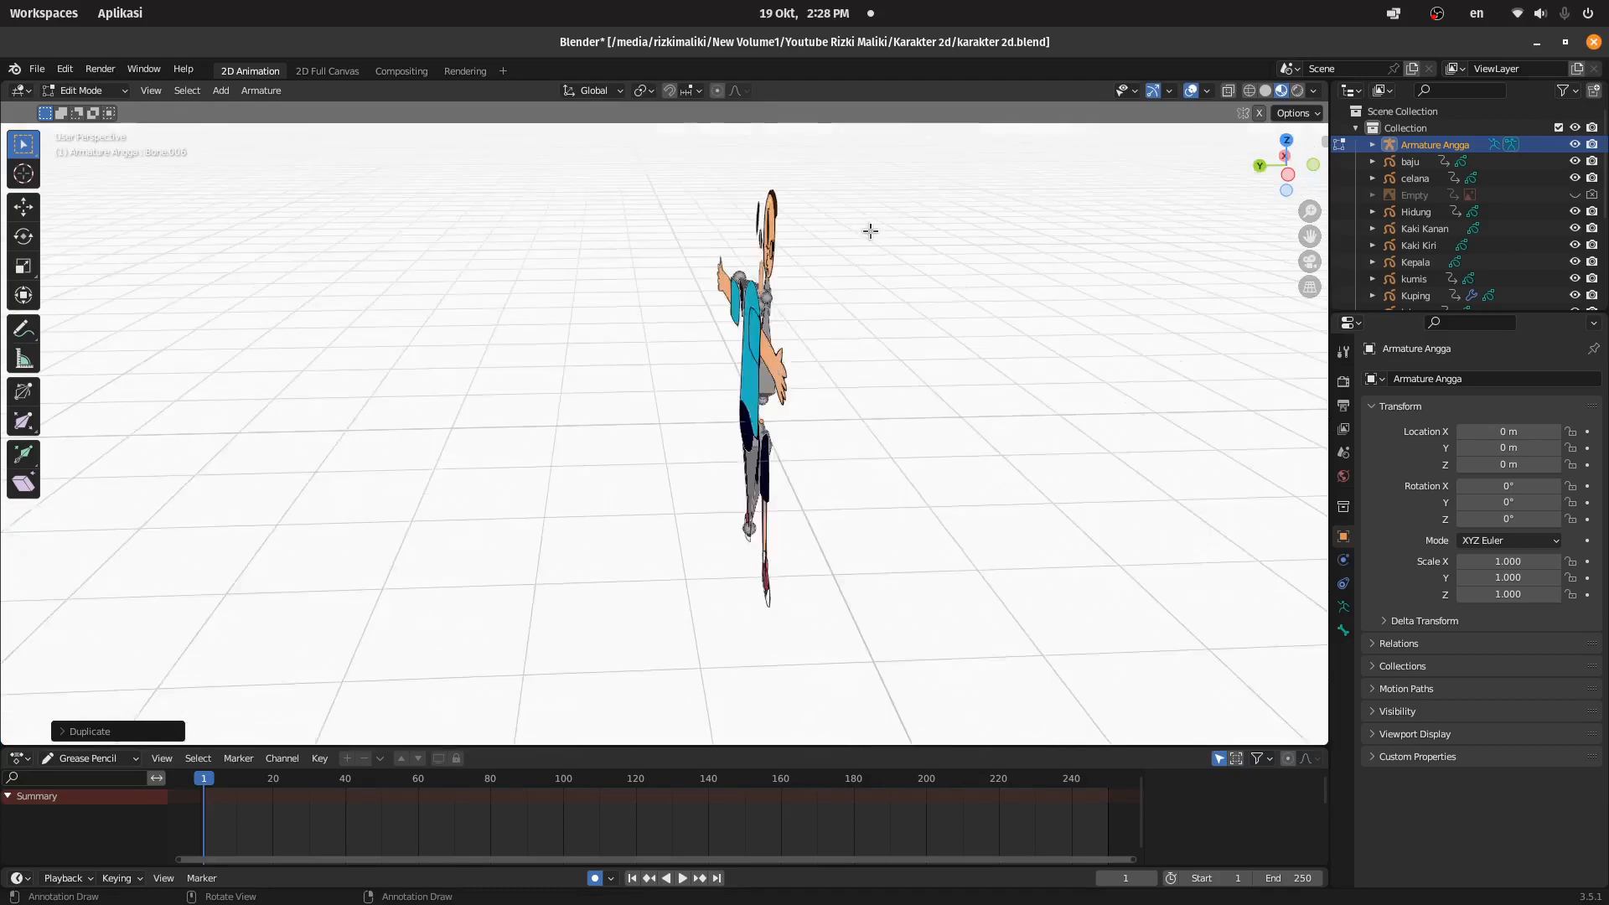
{"action": "scroll", "coordinate": [870, 231], "scroll_direction": "up", "scroll_amount": 3}
{"action": "left_click_drag", "start_coordinate": [1310, 236], "coordinate": [1149, 496]}
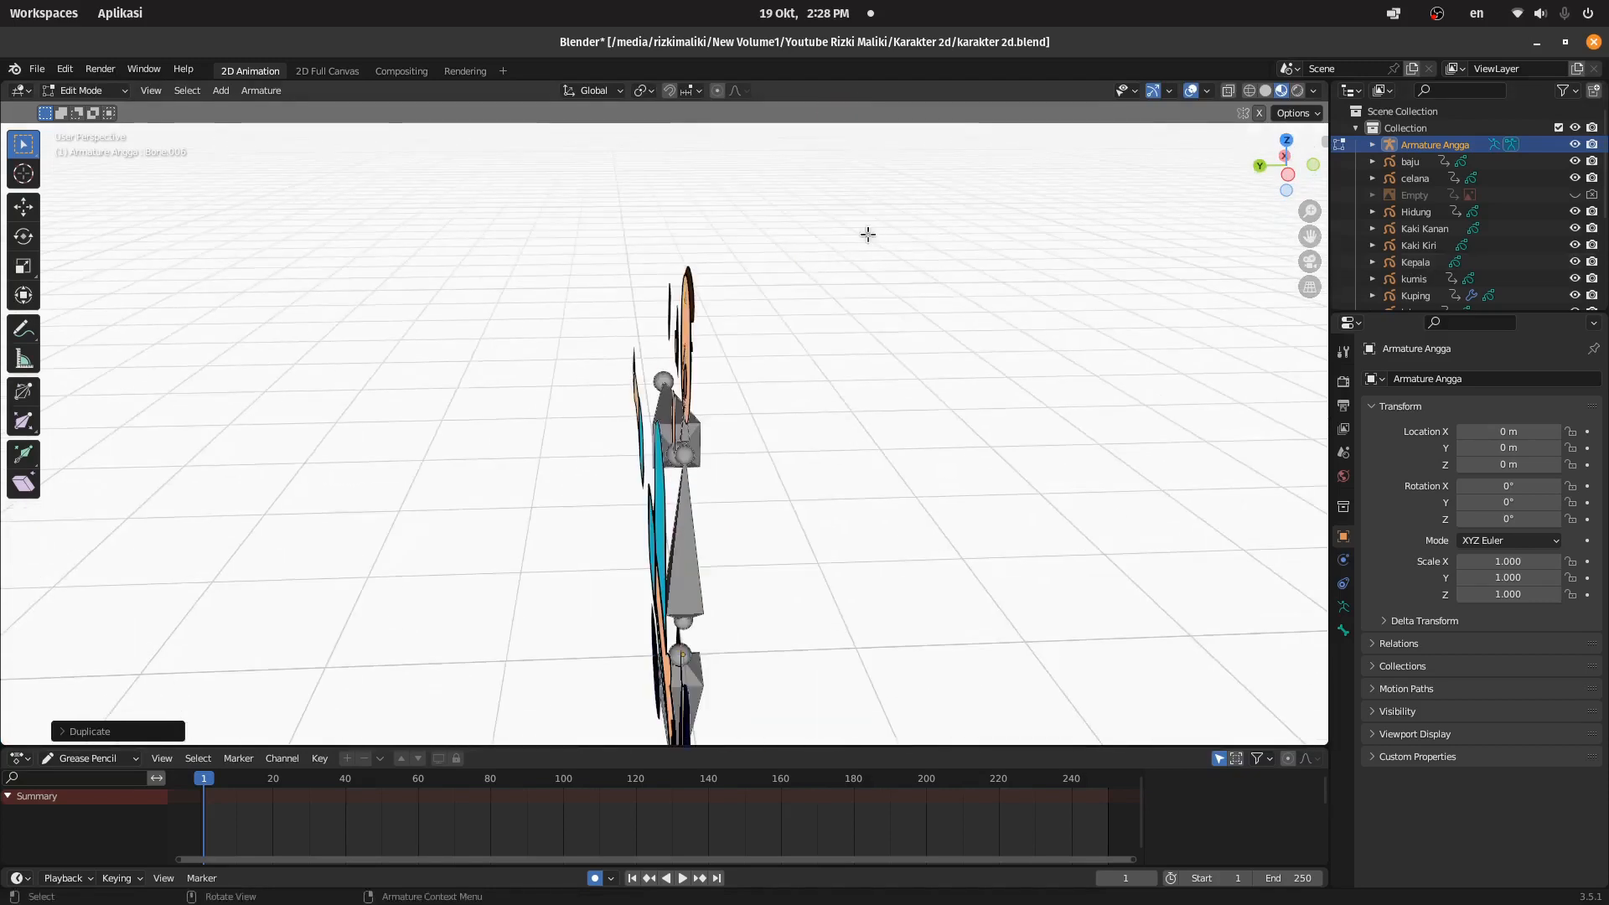
{"action": "scroll", "coordinate": [874, 234], "scroll_direction": "up", "scroll_amount": 2}
{"action": "scroll", "coordinate": [772, 269], "scroll_direction": "up", "scroll_amount": 2}
{"action": "key", "text": "g"}
{"action": "key", "text": "y"}
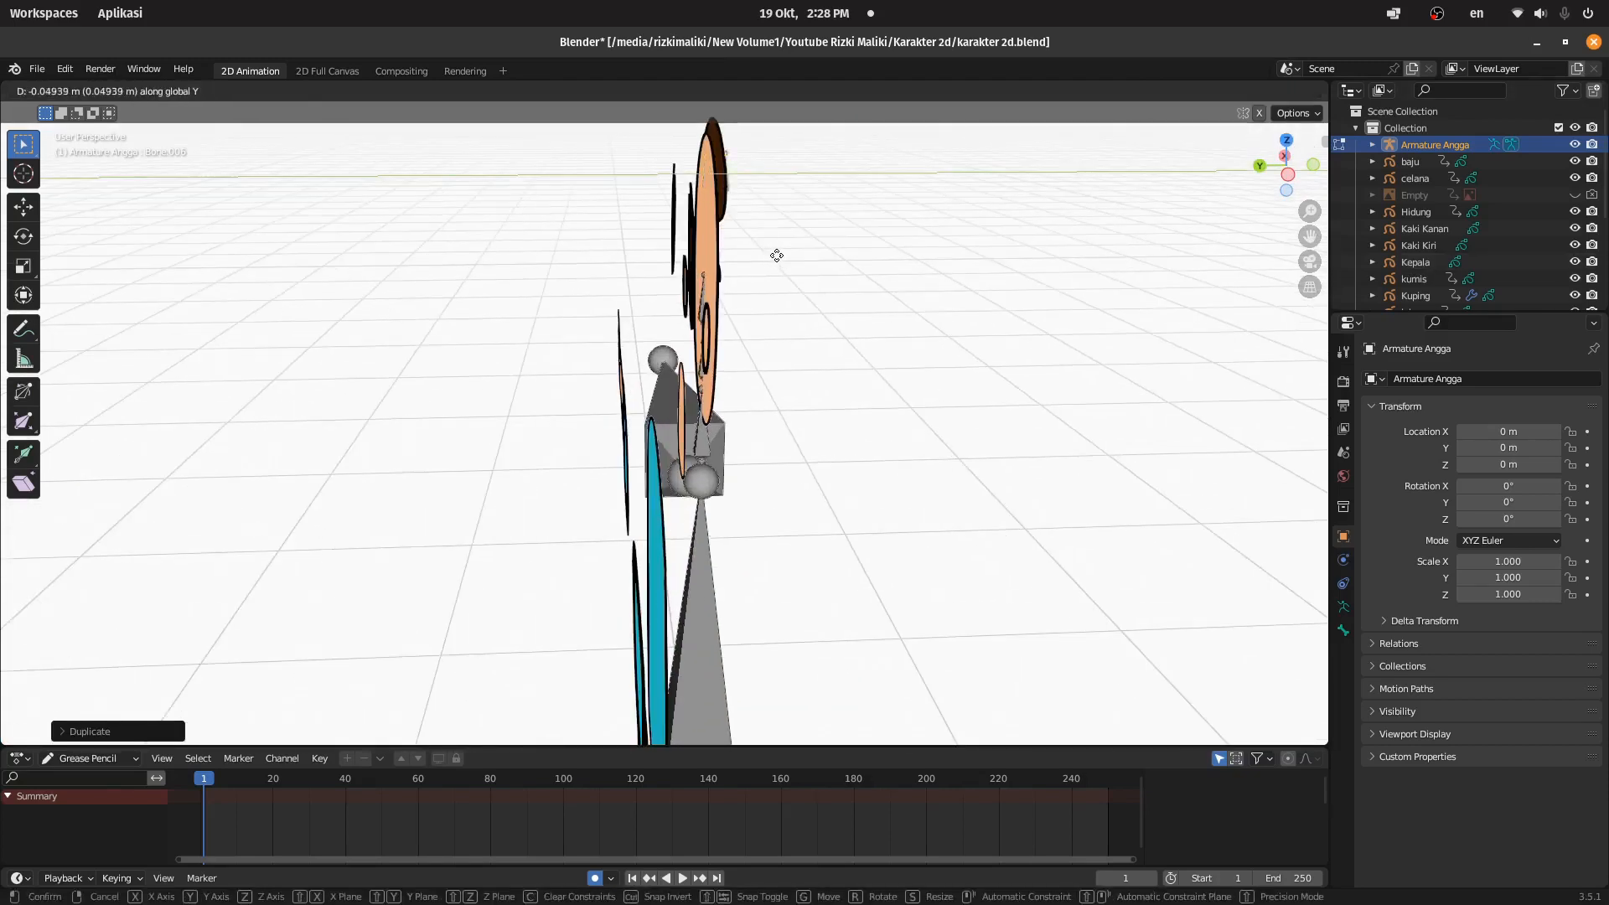
{"action": "left_click", "coordinate": [778, 259]}
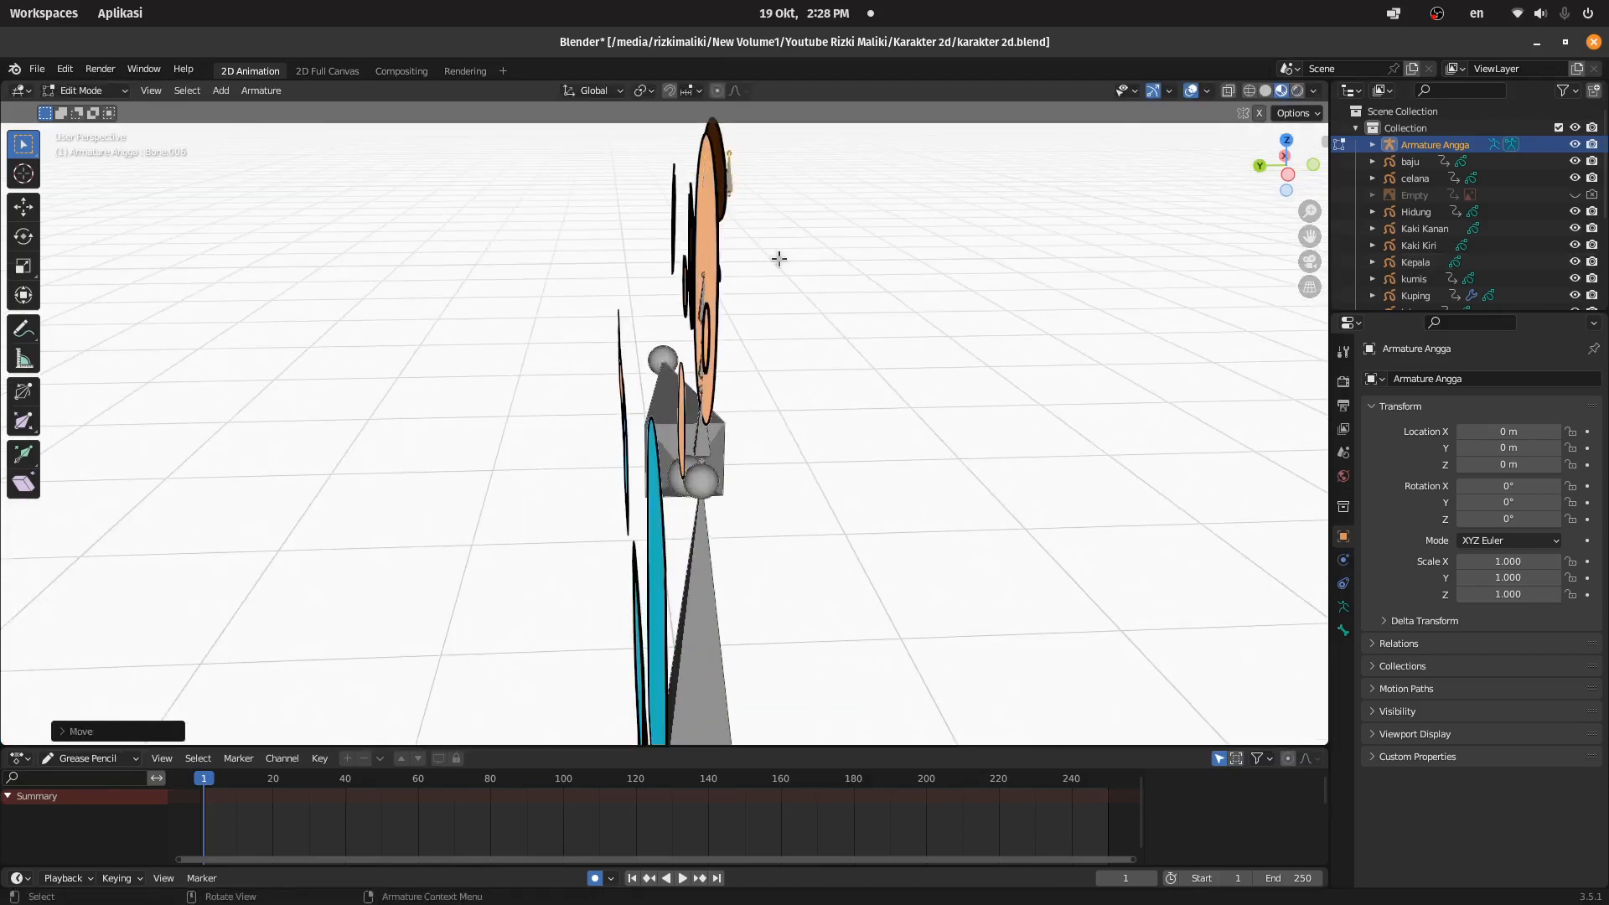
{"action": "left_click", "coordinate": [23, 206]}
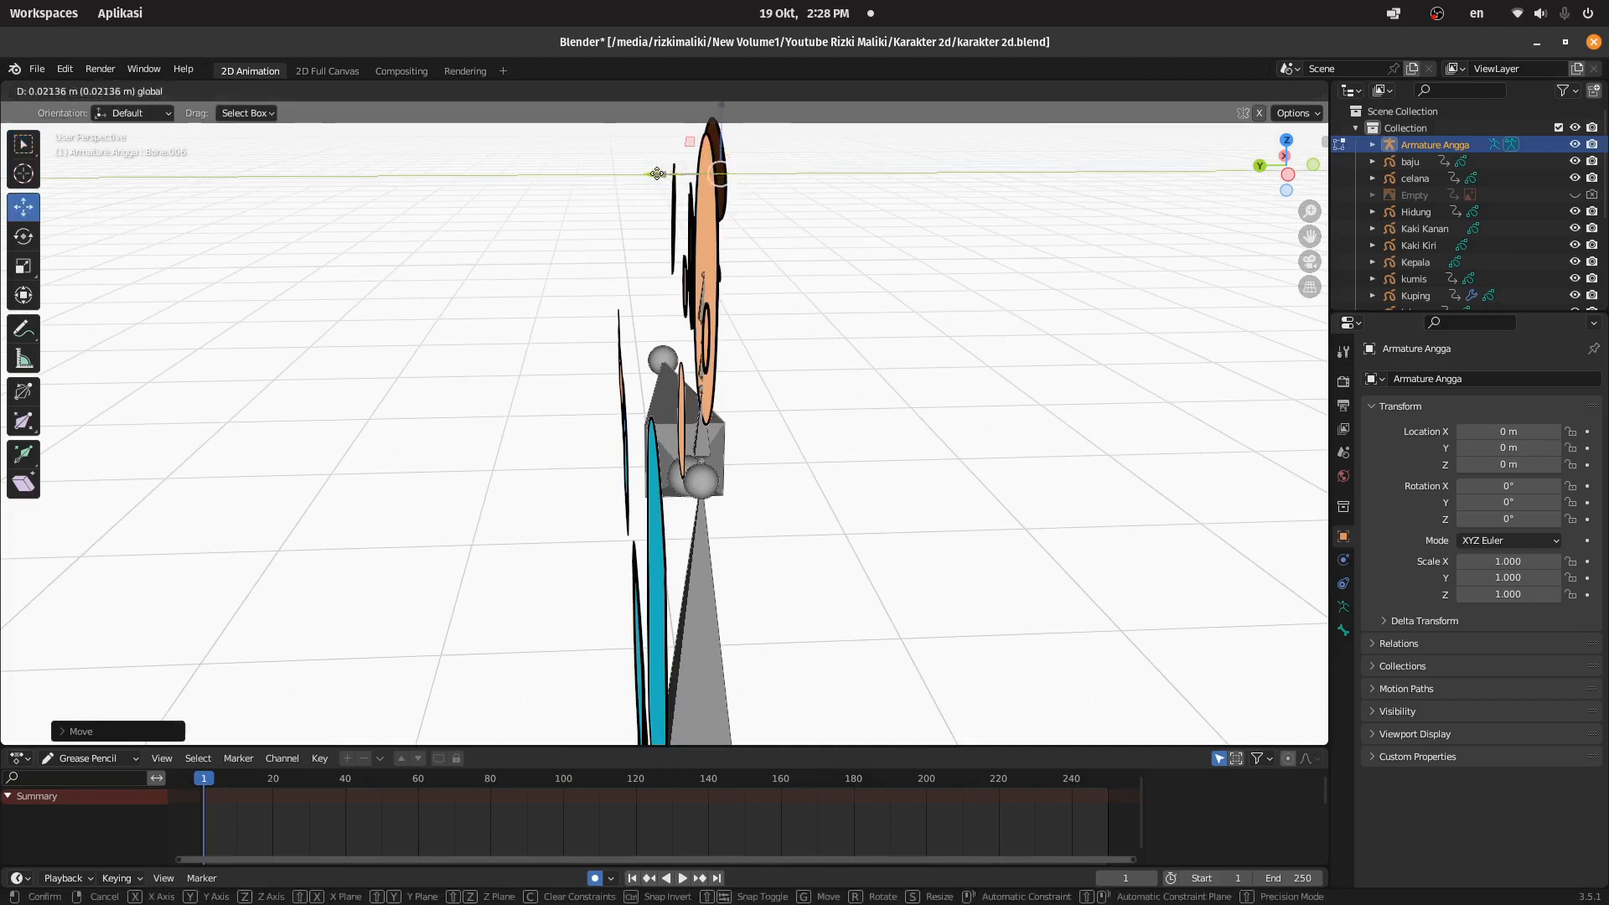
{"action": "left_click", "coordinate": [21, 140]}
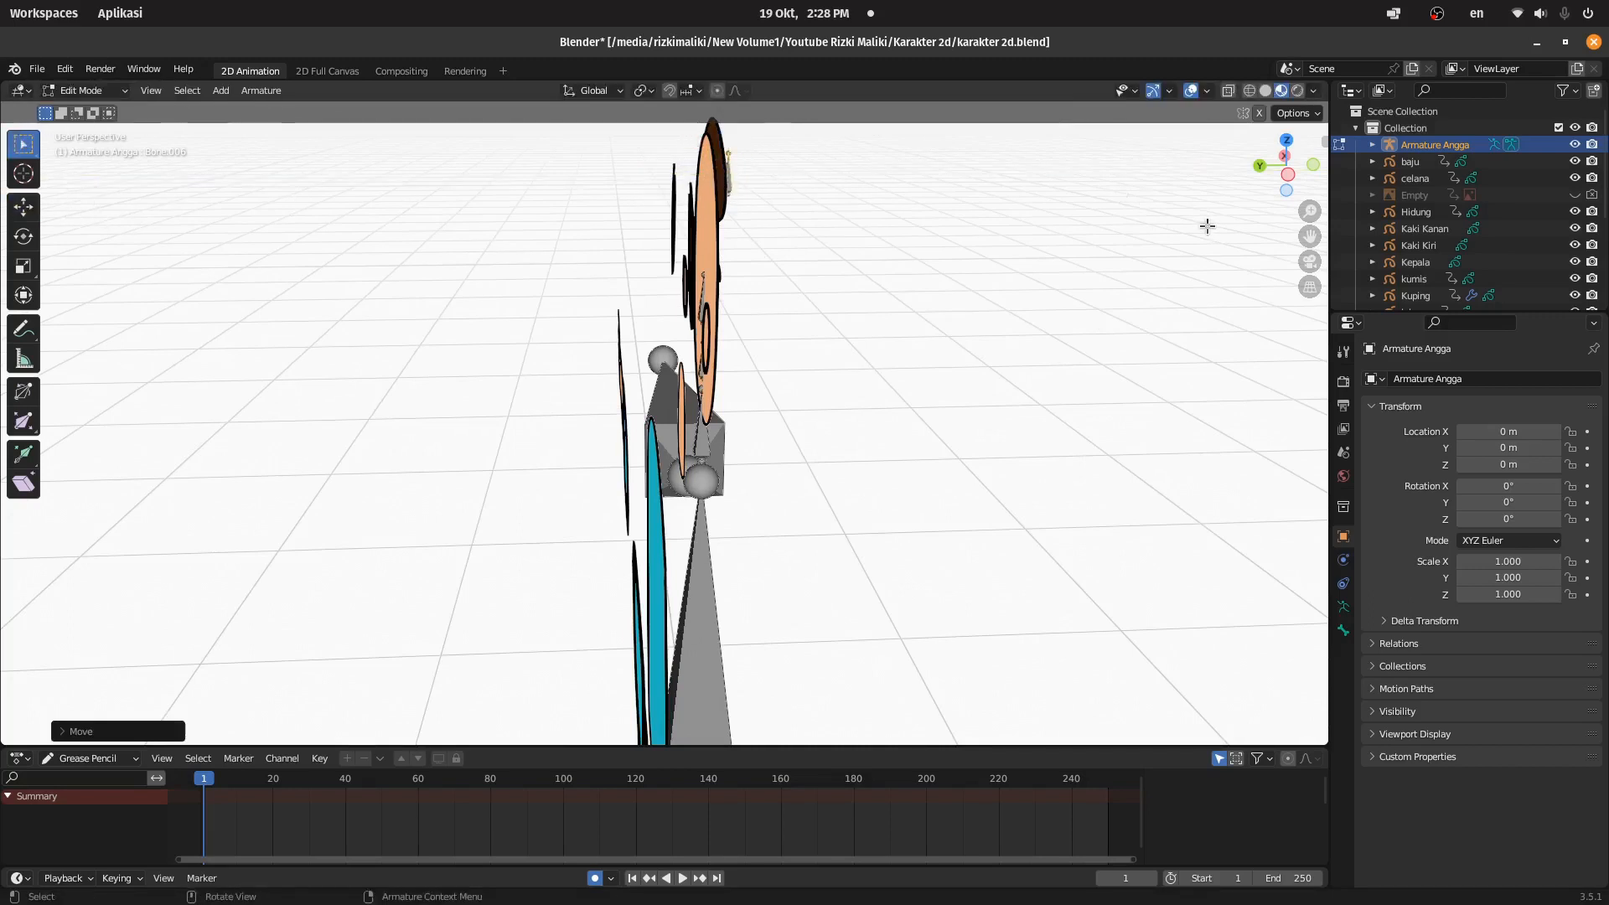
{"action": "left_click", "coordinate": [1304, 260]}
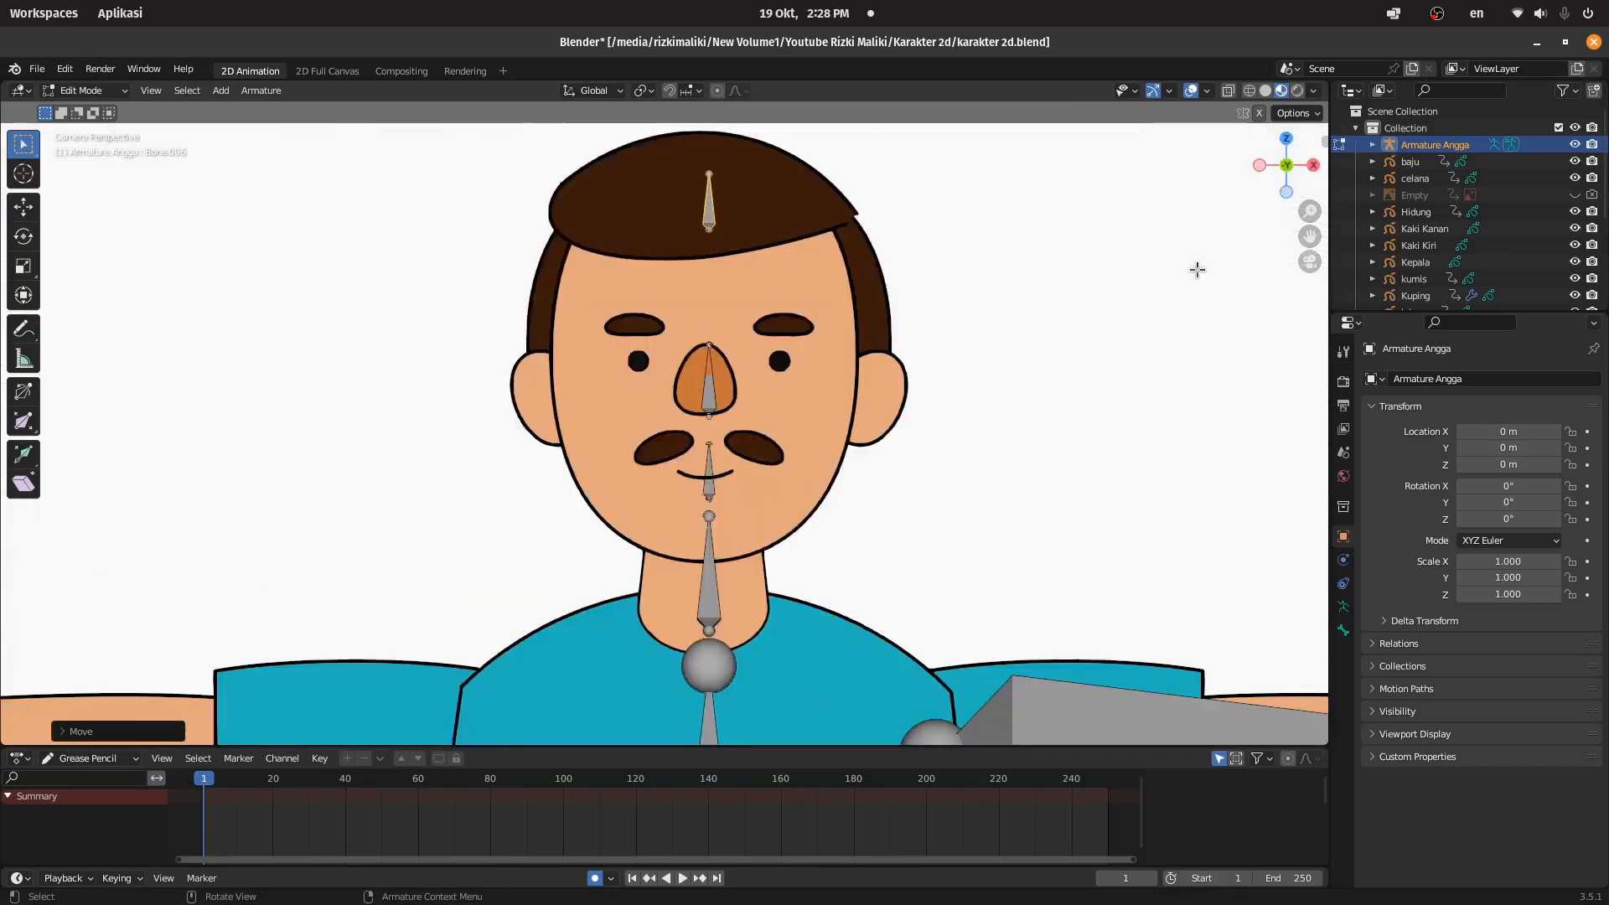
Step: Duplicate the top hair bone and position the copy on the character's left side hair
{"action": "scroll", "coordinate": [731, 278], "scroll_direction": "down", "scroll_amount": 1}
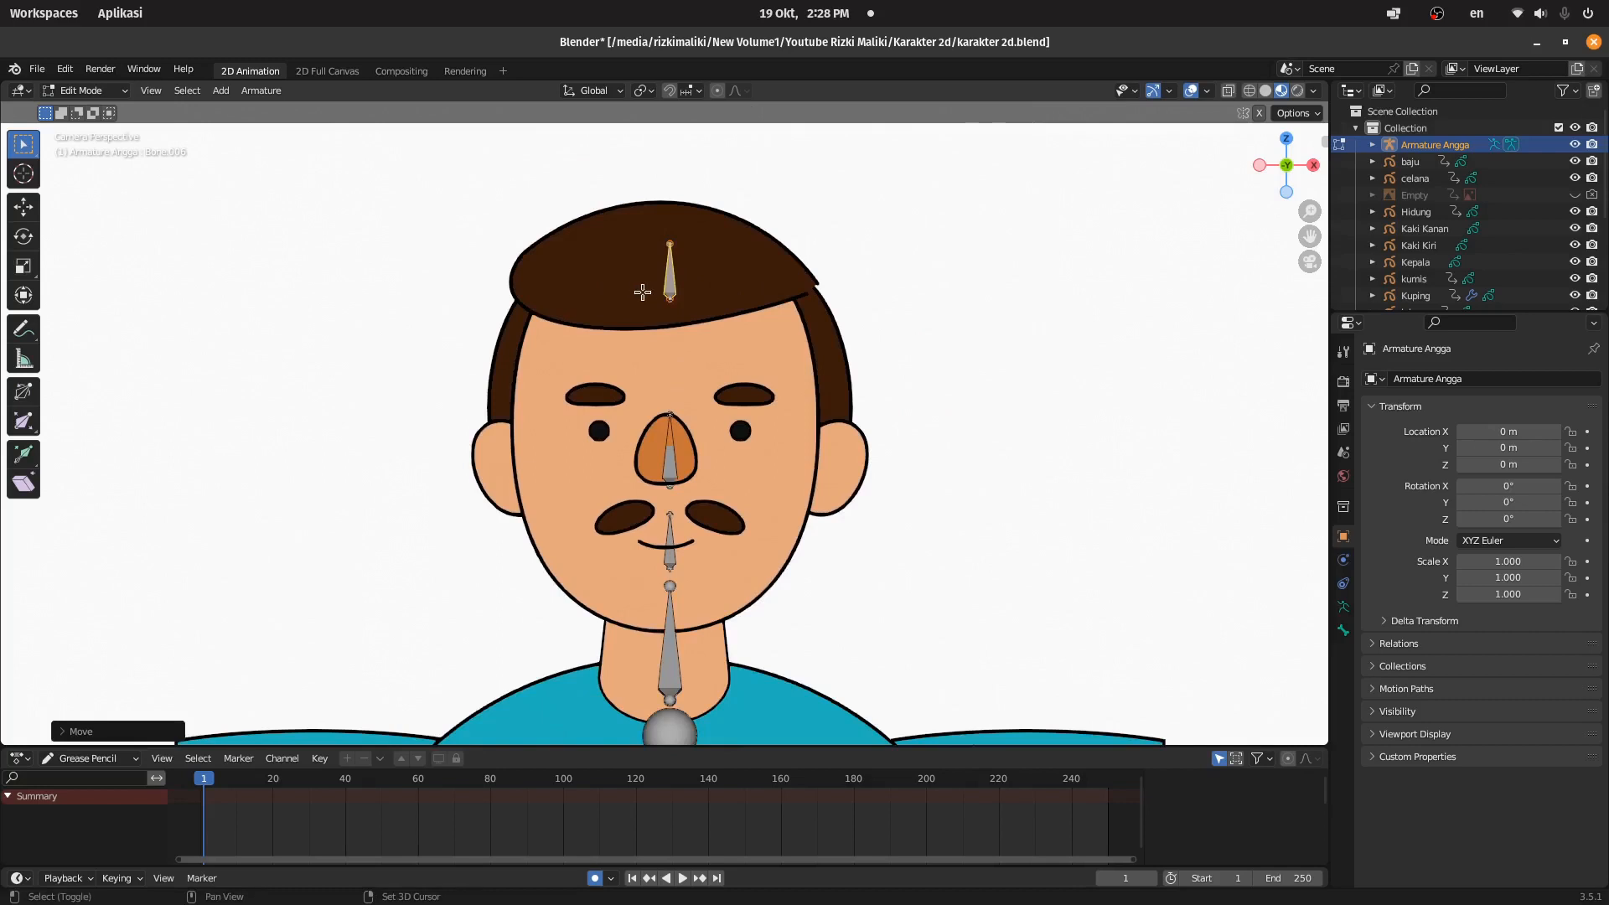
{"action": "key", "text": "shift+d"}
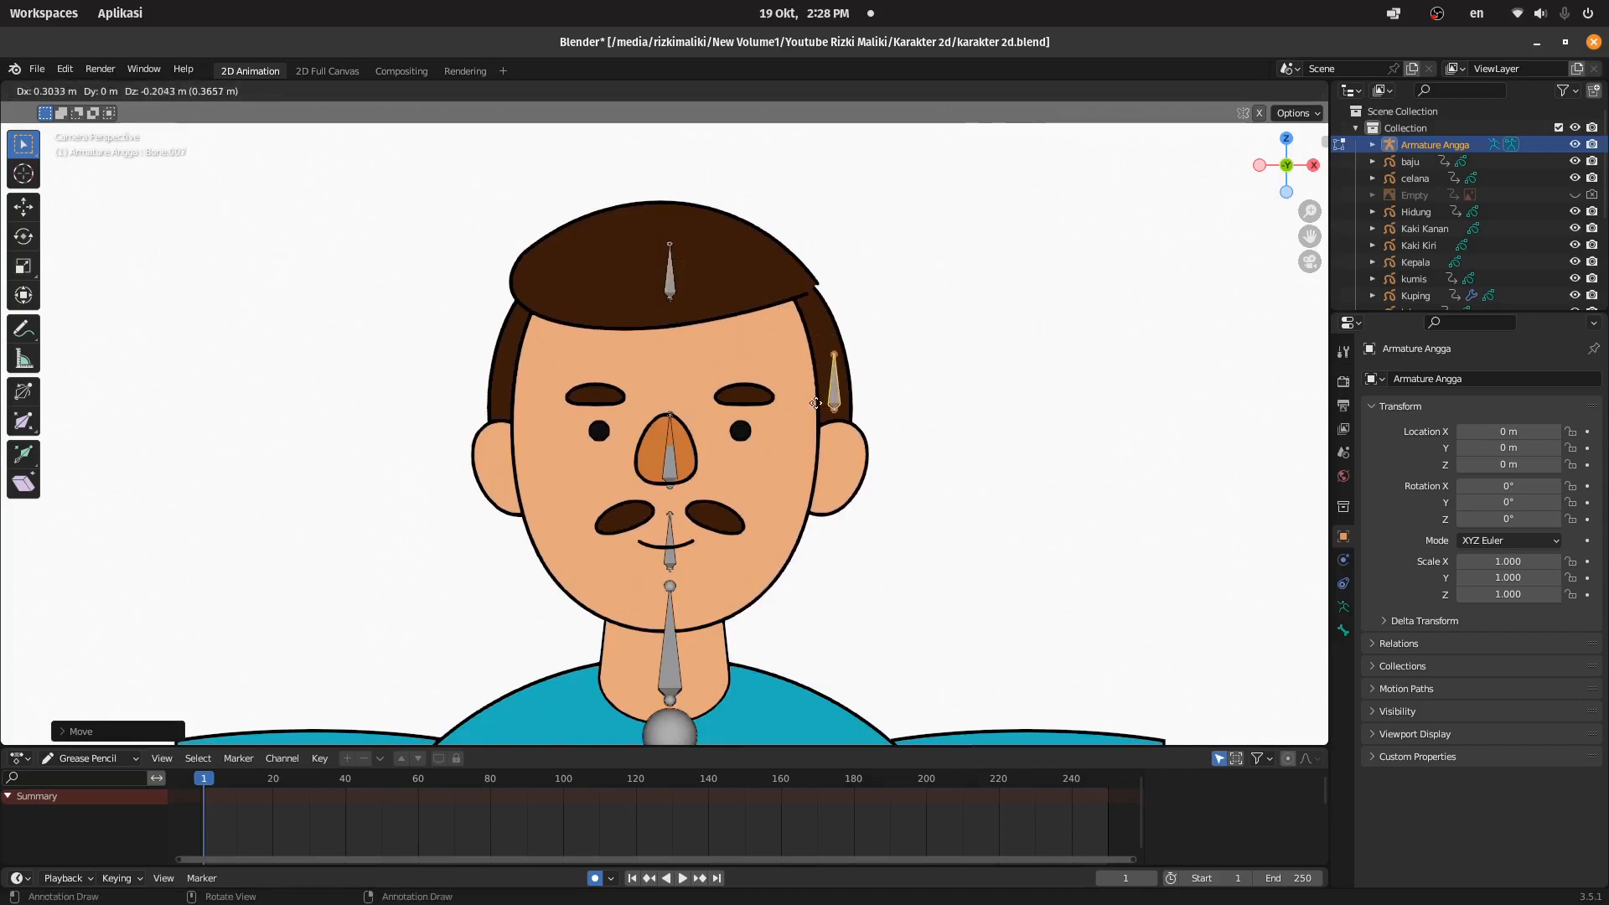
{"action": "left_click", "coordinate": [804, 393]}
{"action": "scroll", "coordinate": [786, 384], "scroll_direction": "down", "scroll_amount": 5}
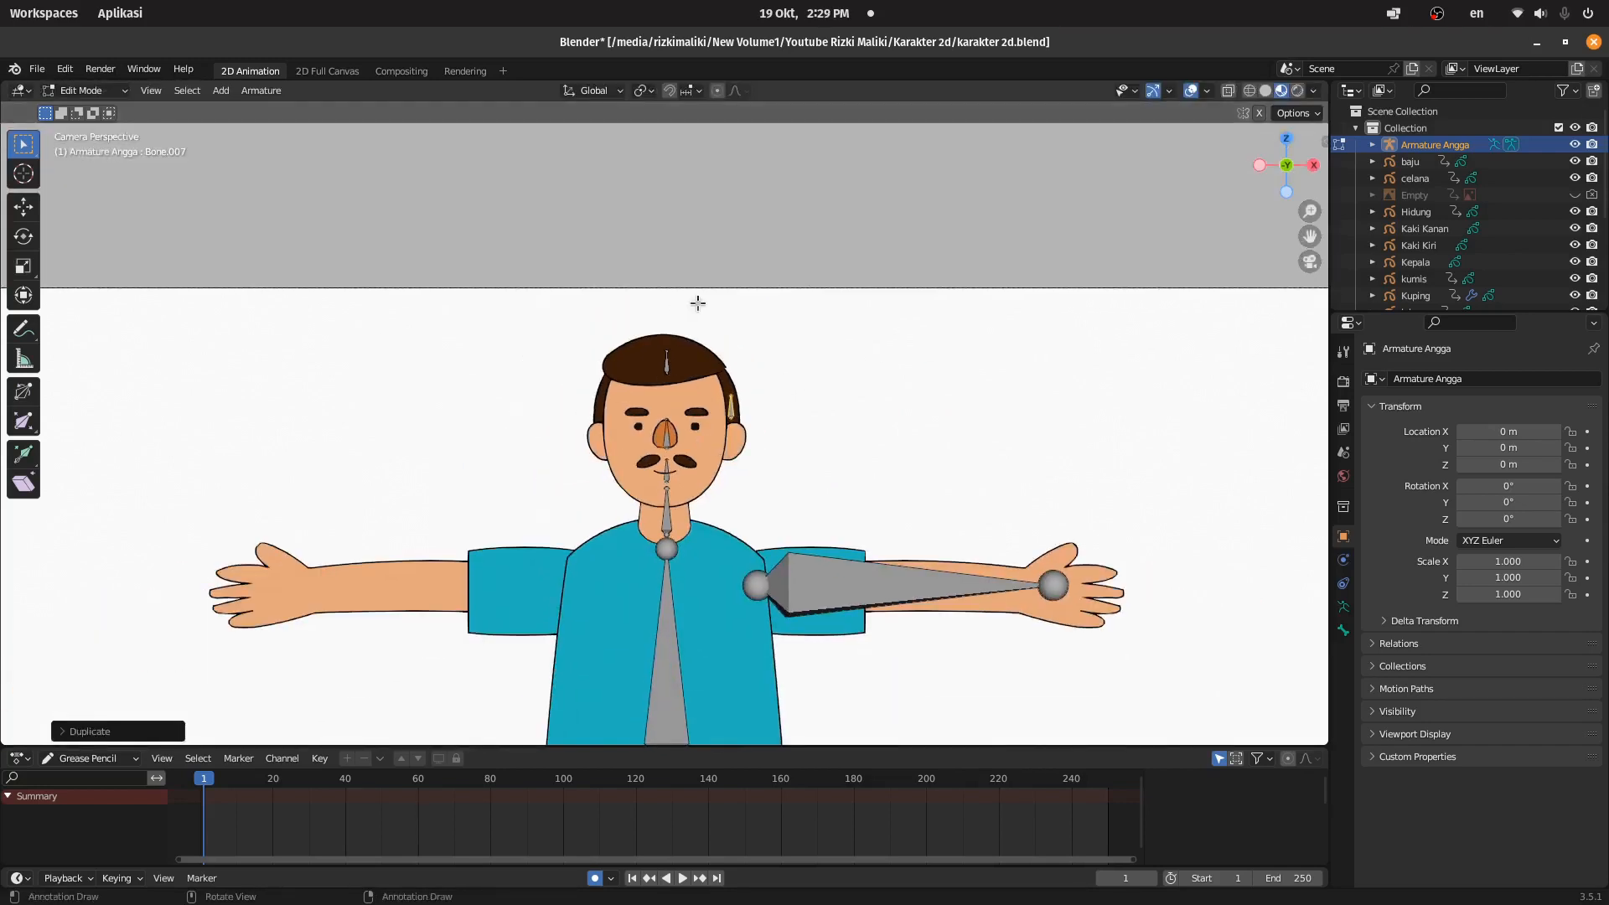
{"action": "scroll", "coordinate": [767, 384], "scroll_direction": "down", "scroll_amount": 3}
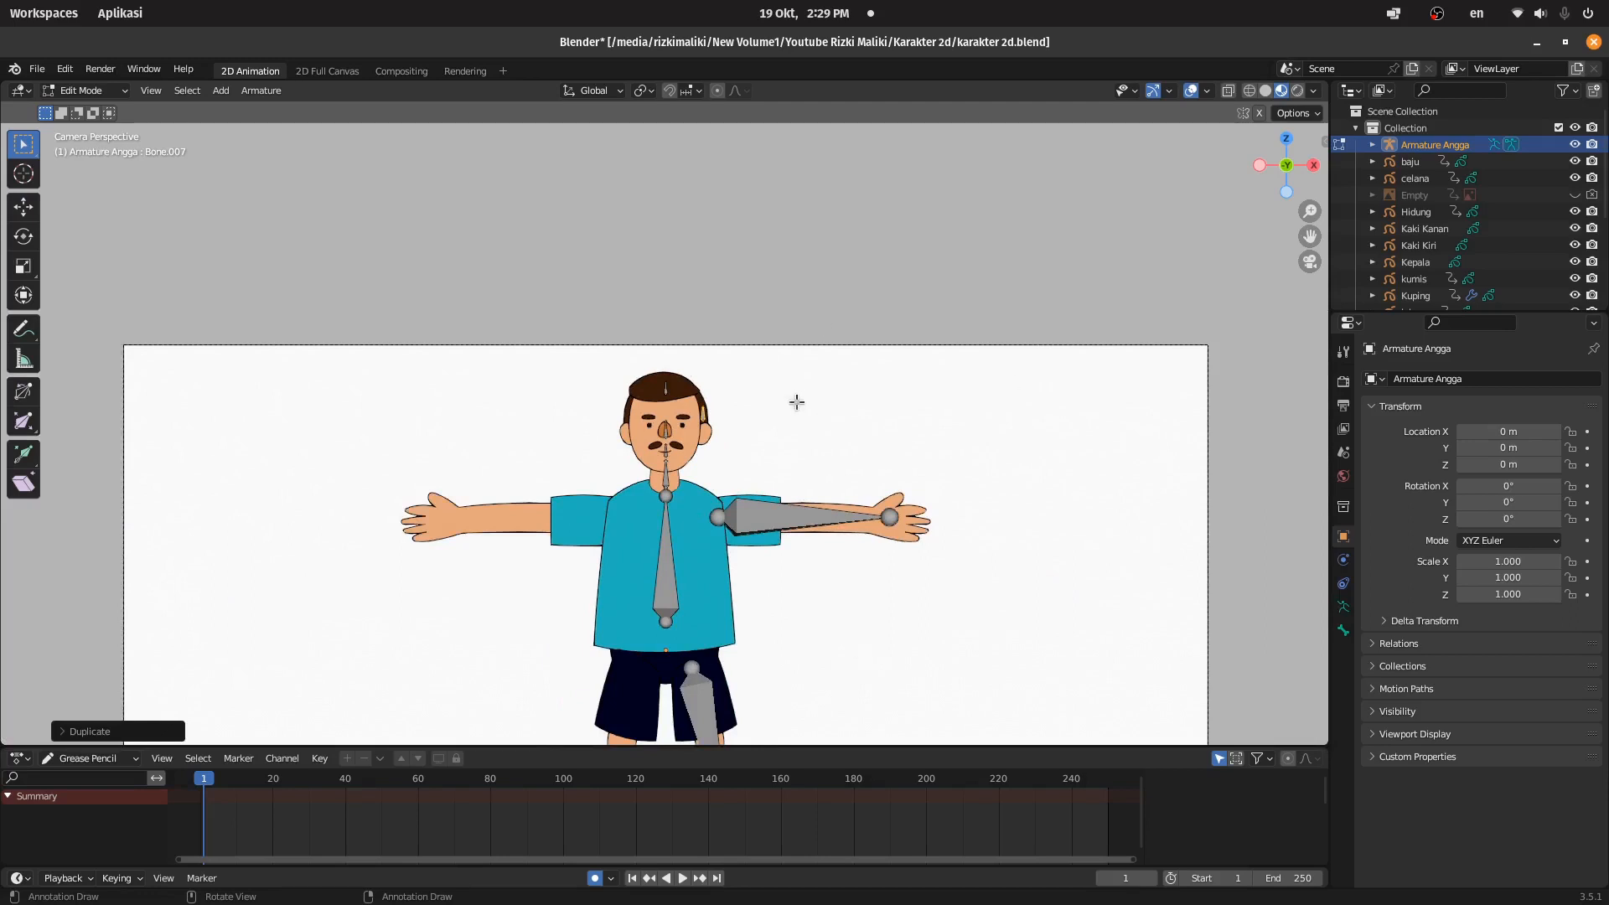
{"action": "scroll", "coordinate": [738, 373], "scroll_direction": "up", "scroll_amount": 2}
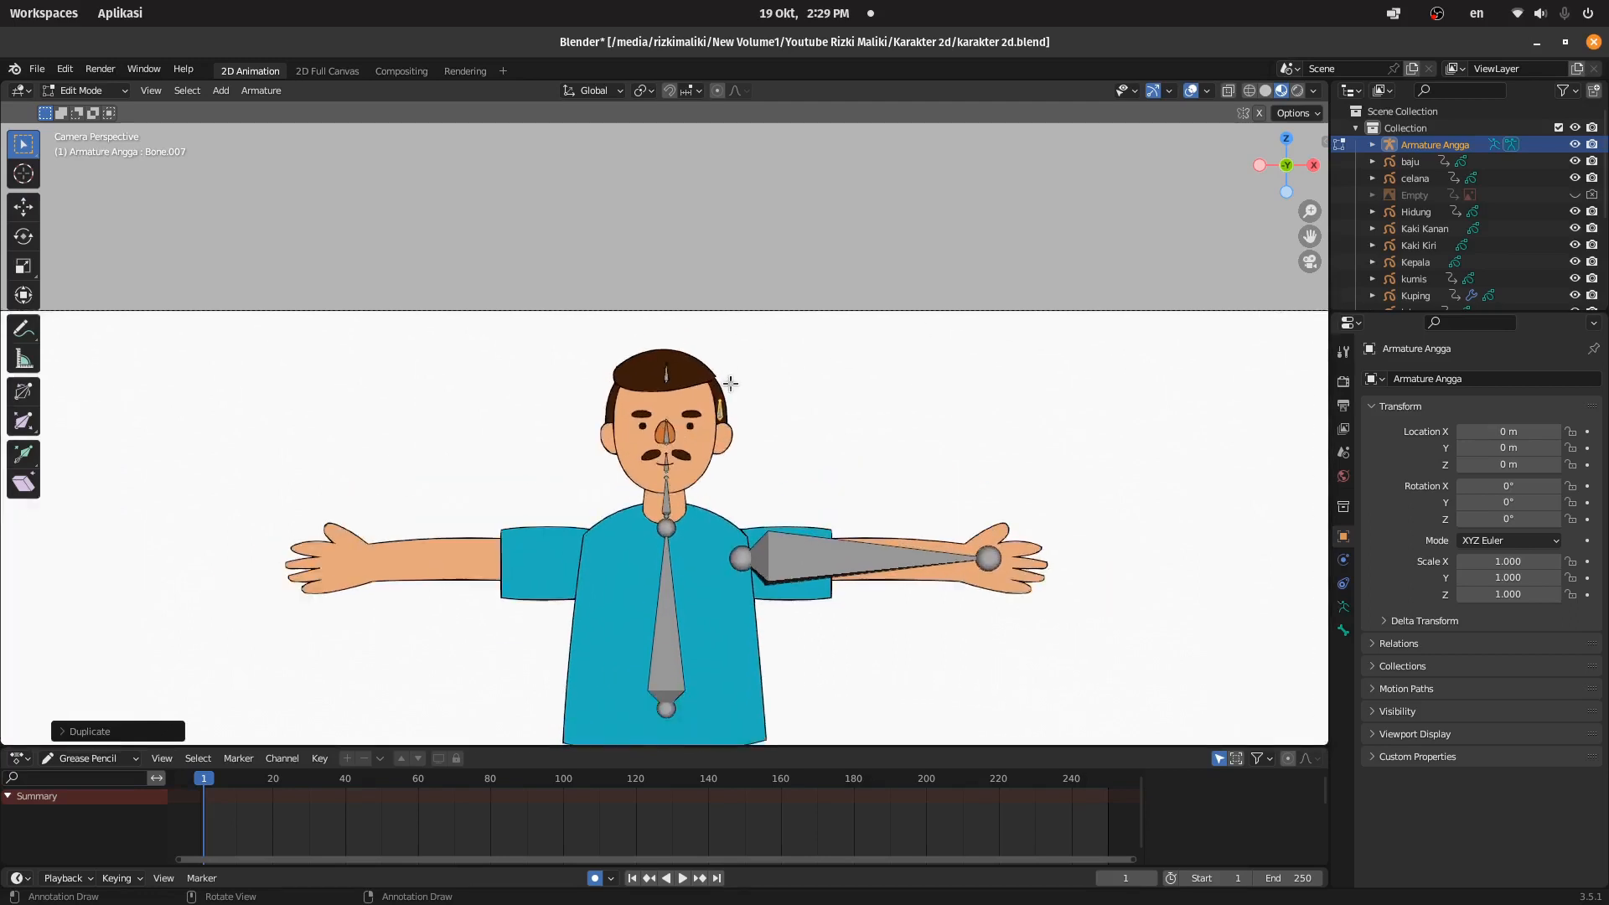
{"action": "scroll", "coordinate": [620, 343], "scroll_direction": "down", "scroll_amount": 2}
{"action": "scroll", "coordinate": [616, 341], "scroll_direction": "down", "scroll_amount": 2}
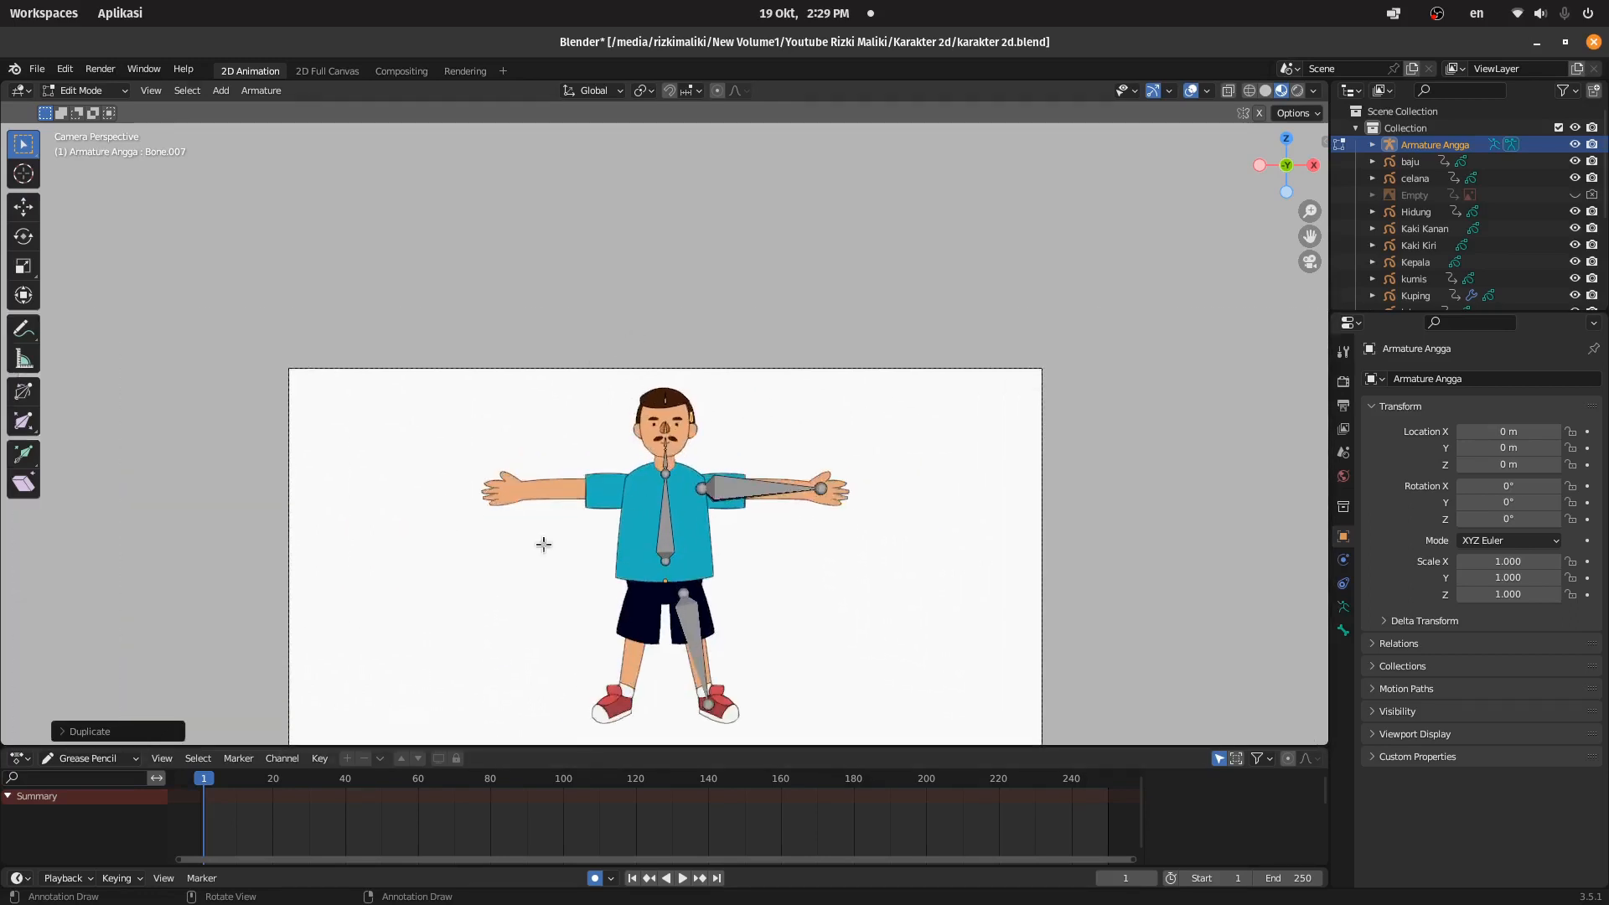
{"action": "scroll", "coordinate": [564, 387], "scroll_direction": "up", "scroll_amount": 6}
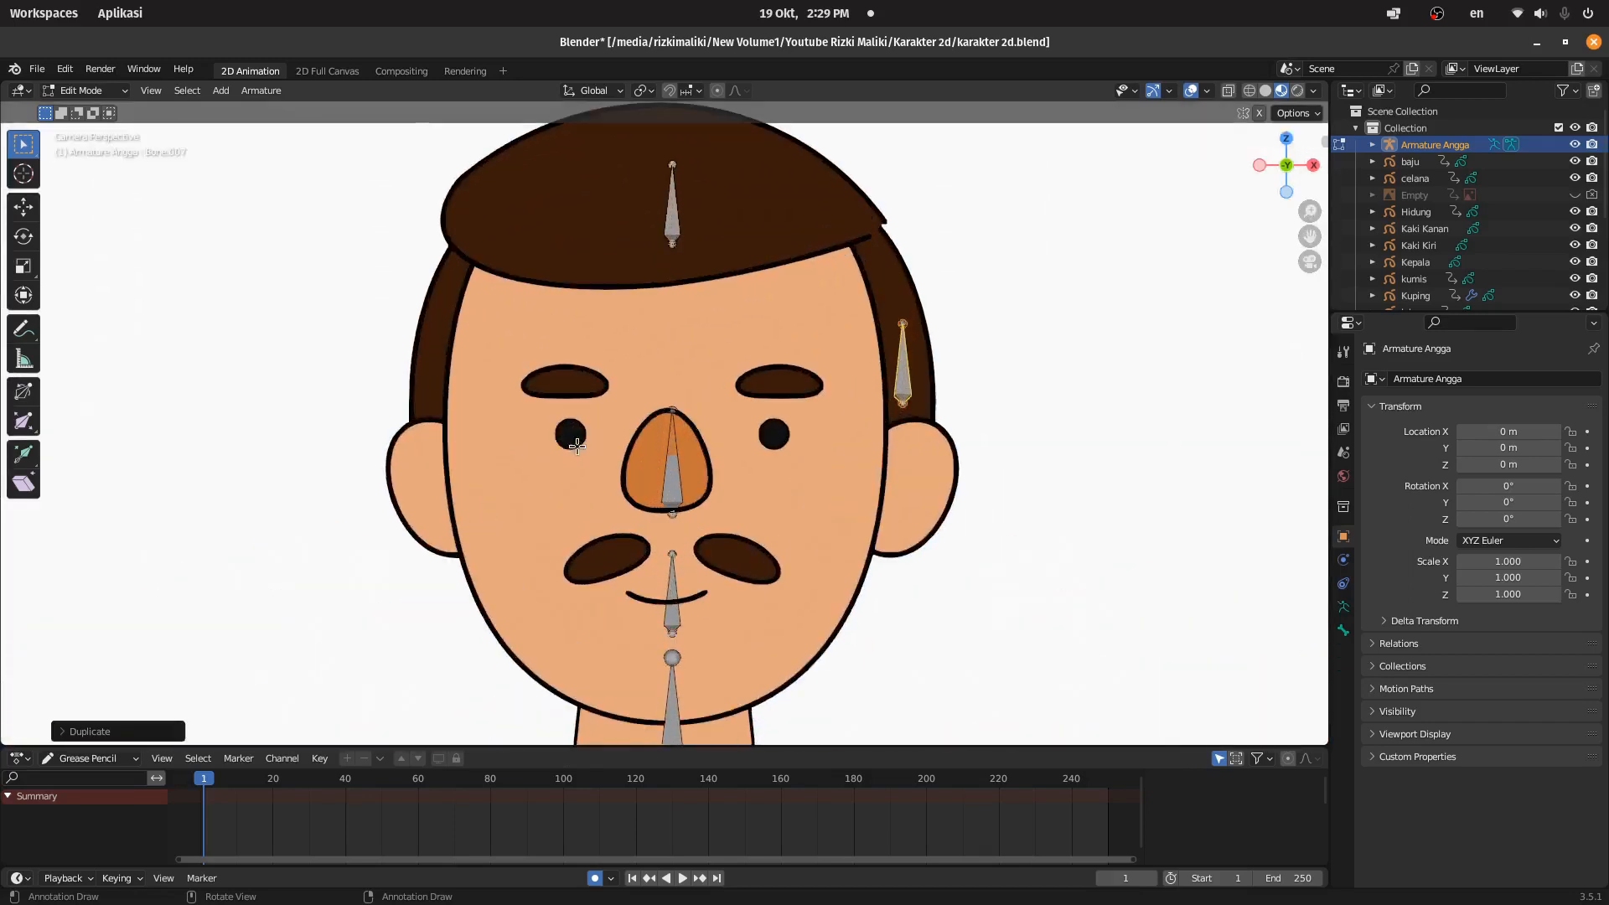
{"action": "scroll", "coordinate": [838, 352], "scroll_direction": "down", "scroll_amount": 1}
{"action": "scroll", "coordinate": [931, 361], "scroll_direction": "up", "scroll_amount": 2}
{"action": "key", "text": "g"}
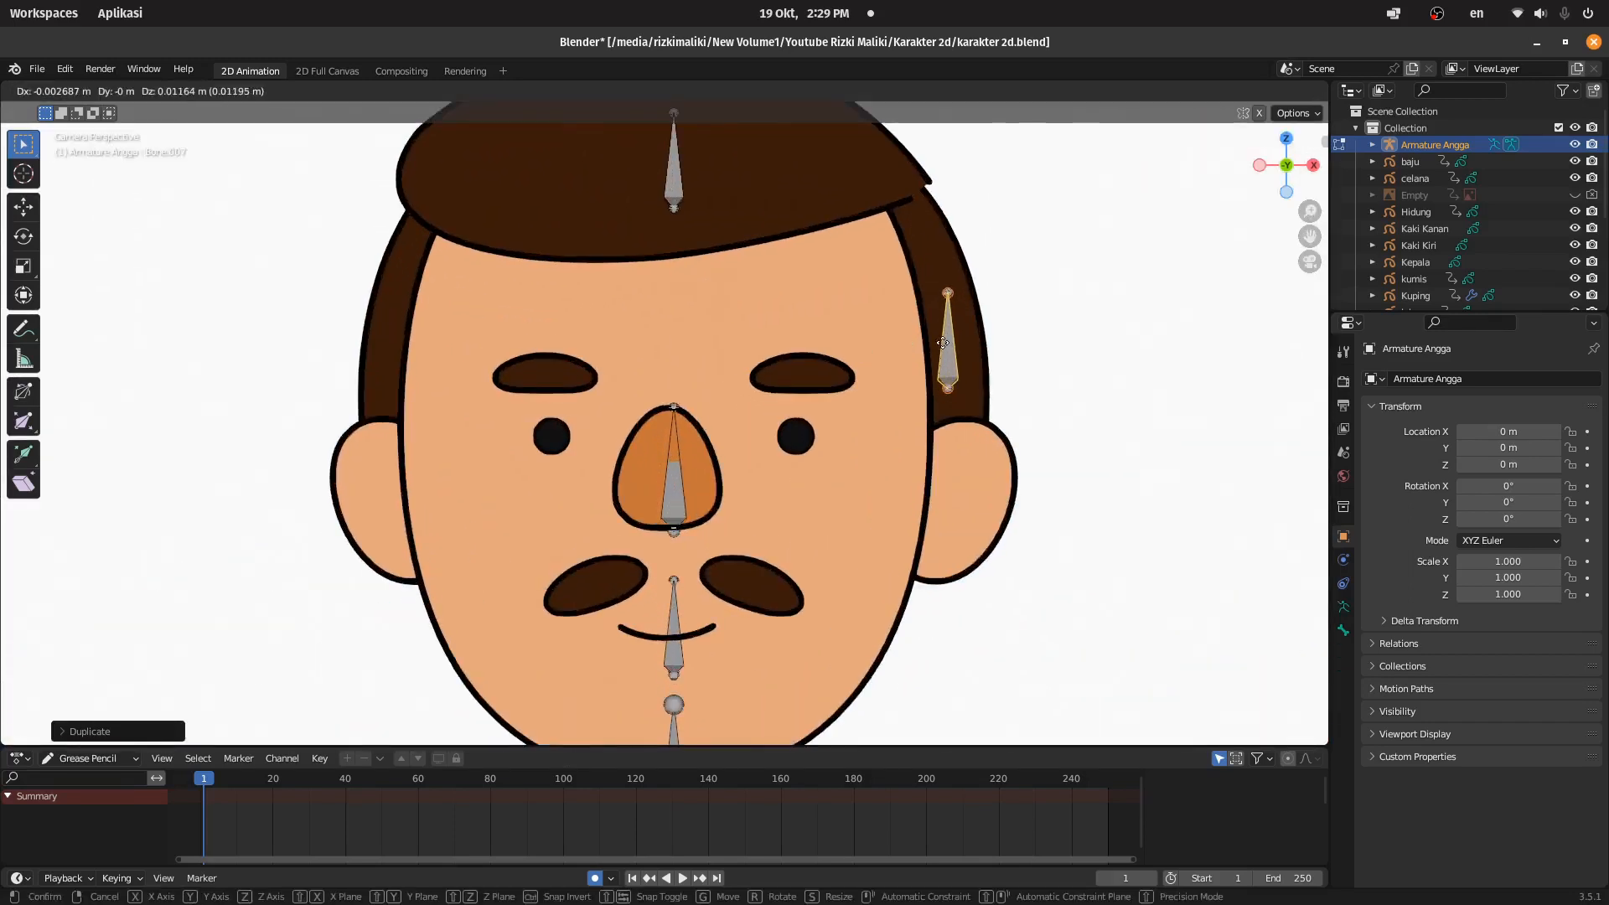
{"action": "left_click", "coordinate": [926, 332]}
Step: Duplicate the side hair bone onto the left ear, and duplicate the ear bone onto the left eye at a smaller scale
{"action": "key", "text": "shift+d"}
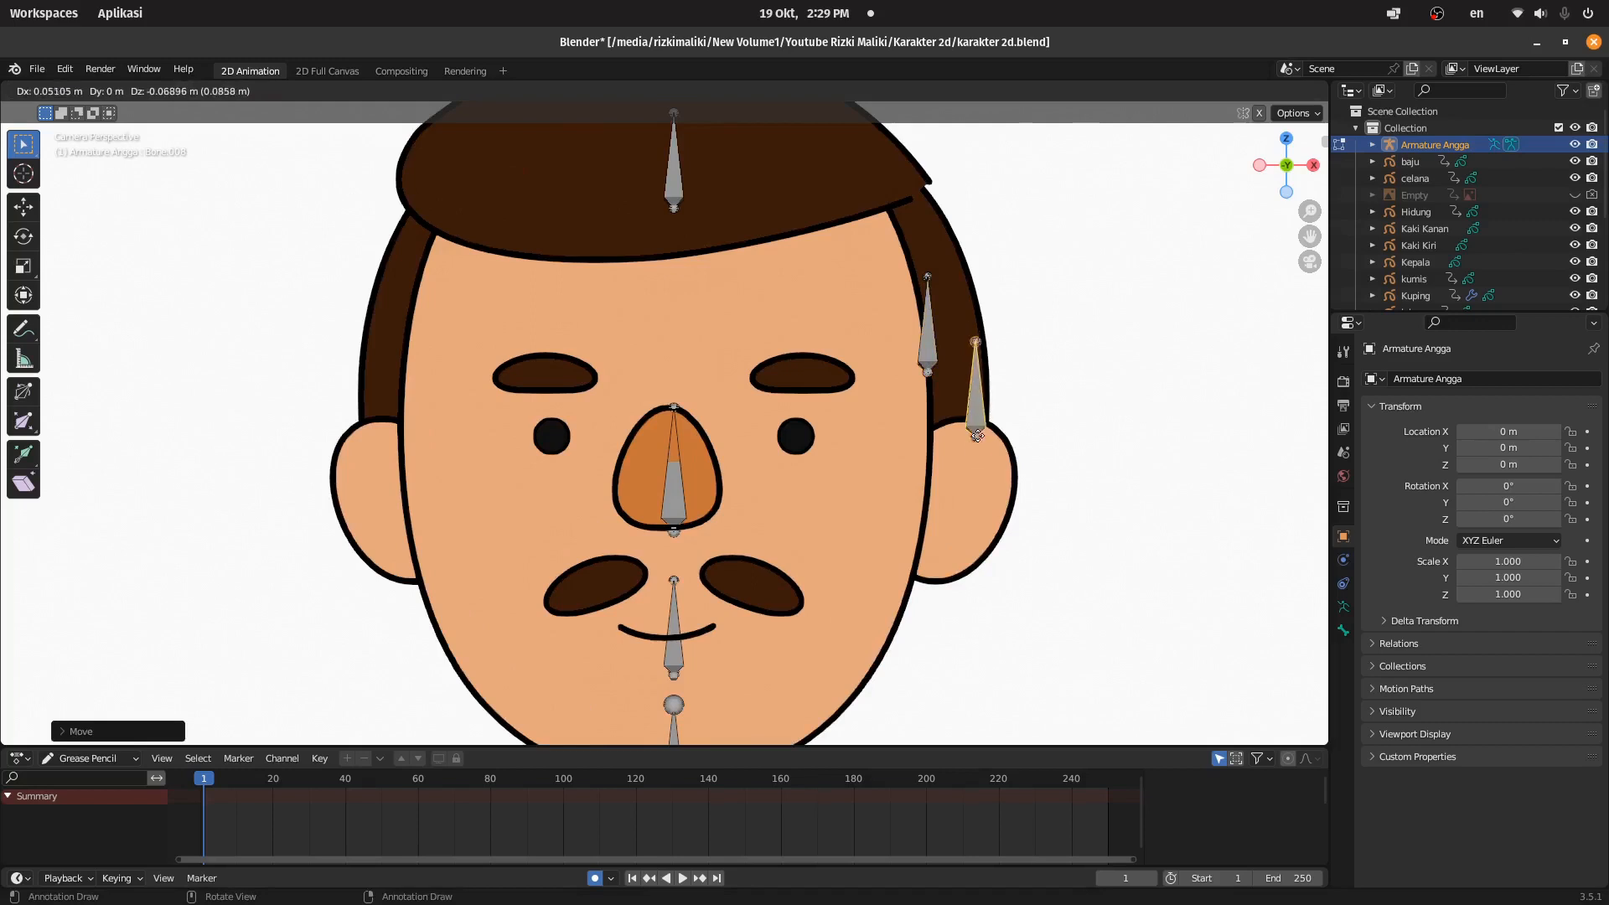
{"action": "left_click", "coordinate": [951, 526]}
{"action": "key", "text": "shift+d"}
{"action": "left_click", "coordinate": [795, 470]}
{"action": "key", "text": "s"}
{"action": "left_click", "coordinate": [844, 452]}
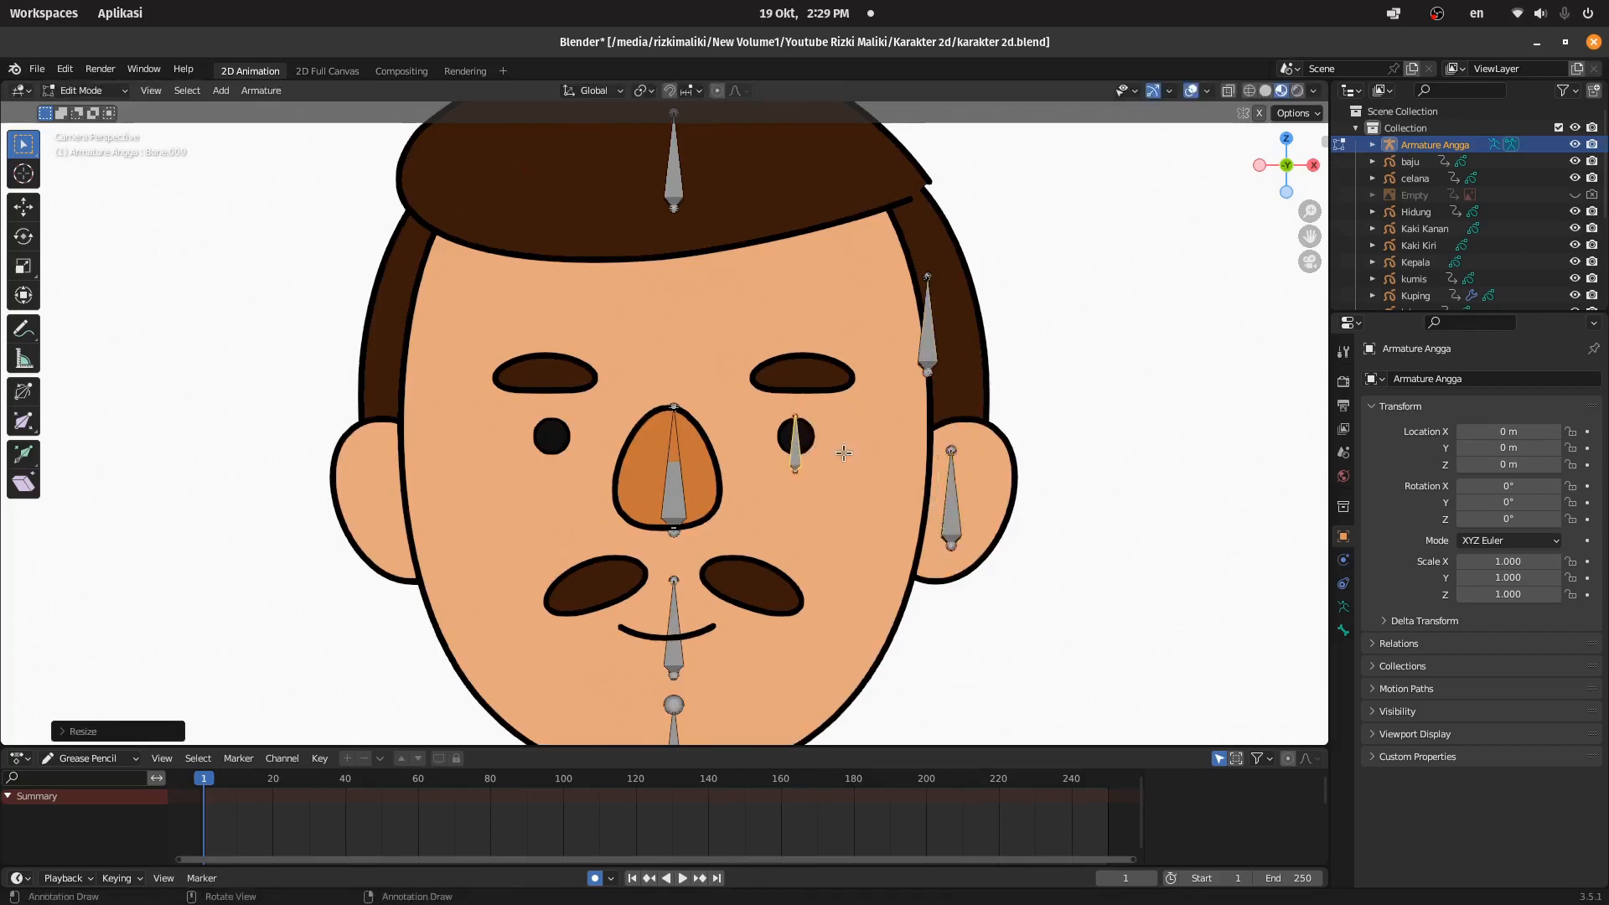
Step: Duplicate the eye bone onto the left eyebrow, and duplicate the eyebrow bone onto the left half of the mustache
{"action": "key", "text": "shift+d"}
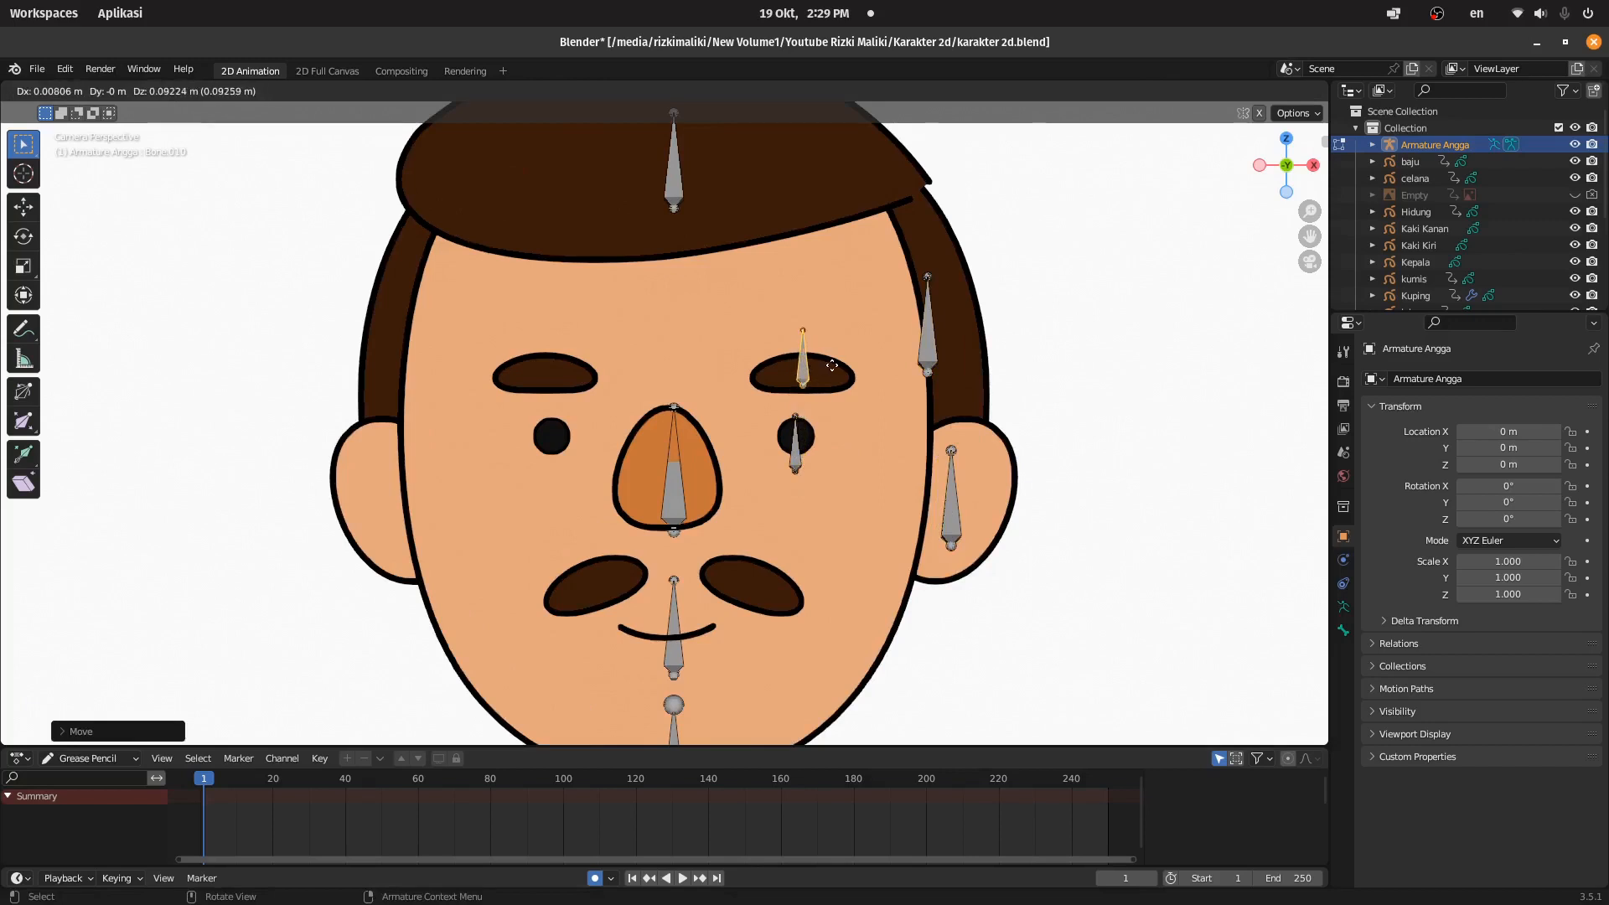
{"action": "left_click", "coordinate": [832, 366]}
{"action": "key", "text": "shift+d"}
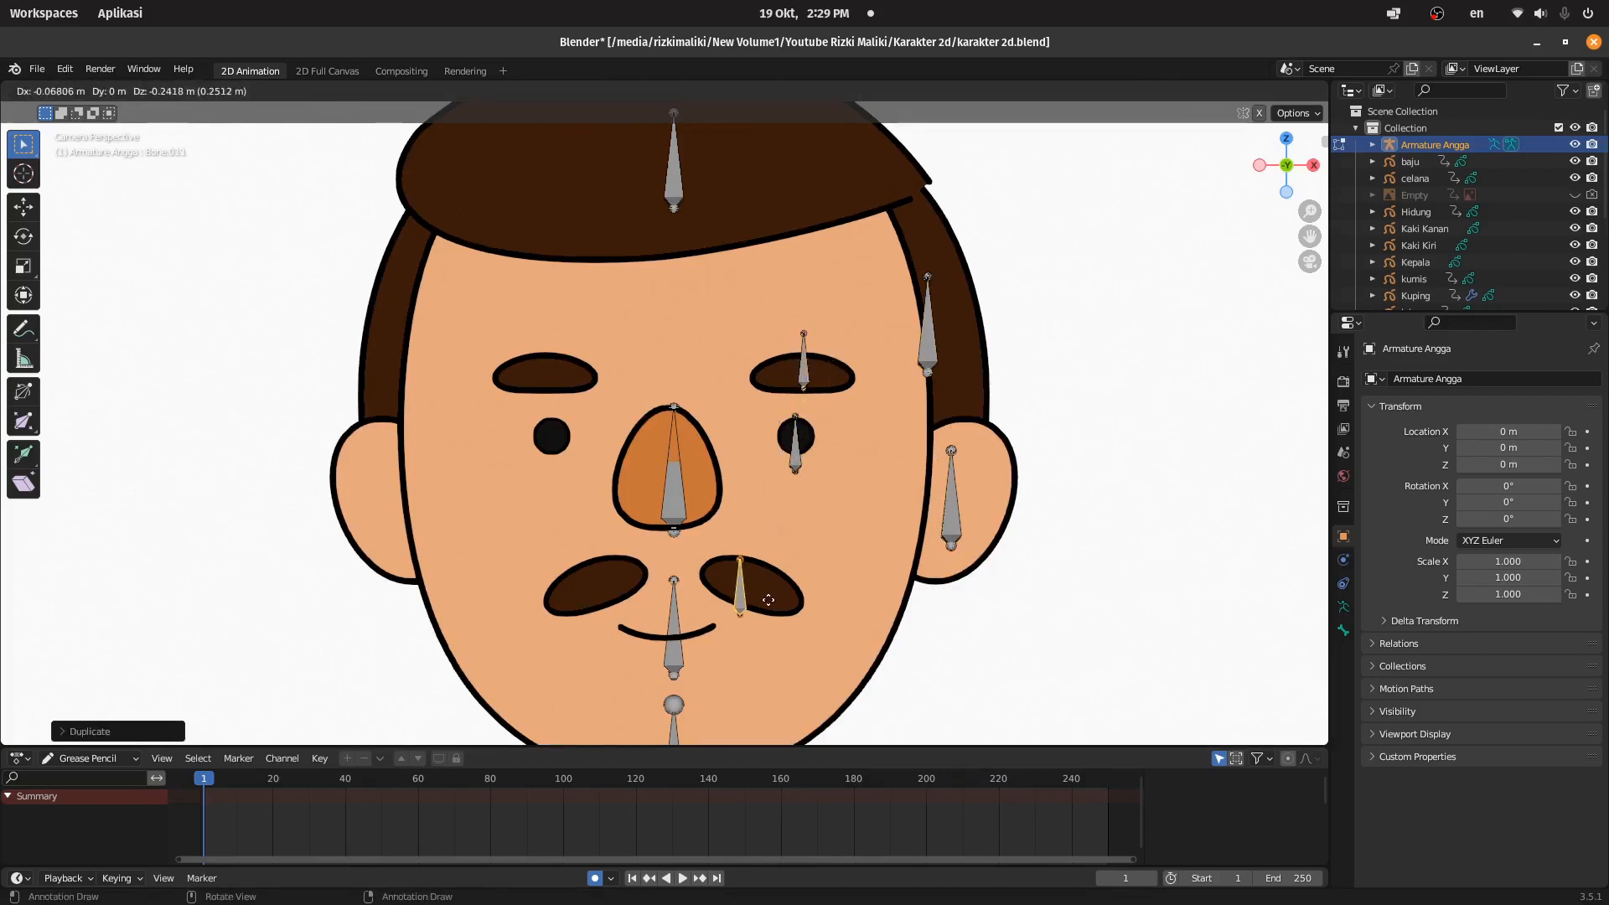
{"action": "left_click", "coordinate": [771, 600]}
Step: Try lowering the tip of the neck-and-chin bone to just below the chin, and undo it
{"action": "scroll", "coordinate": [796, 562], "scroll_direction": "down", "scroll_amount": 4}
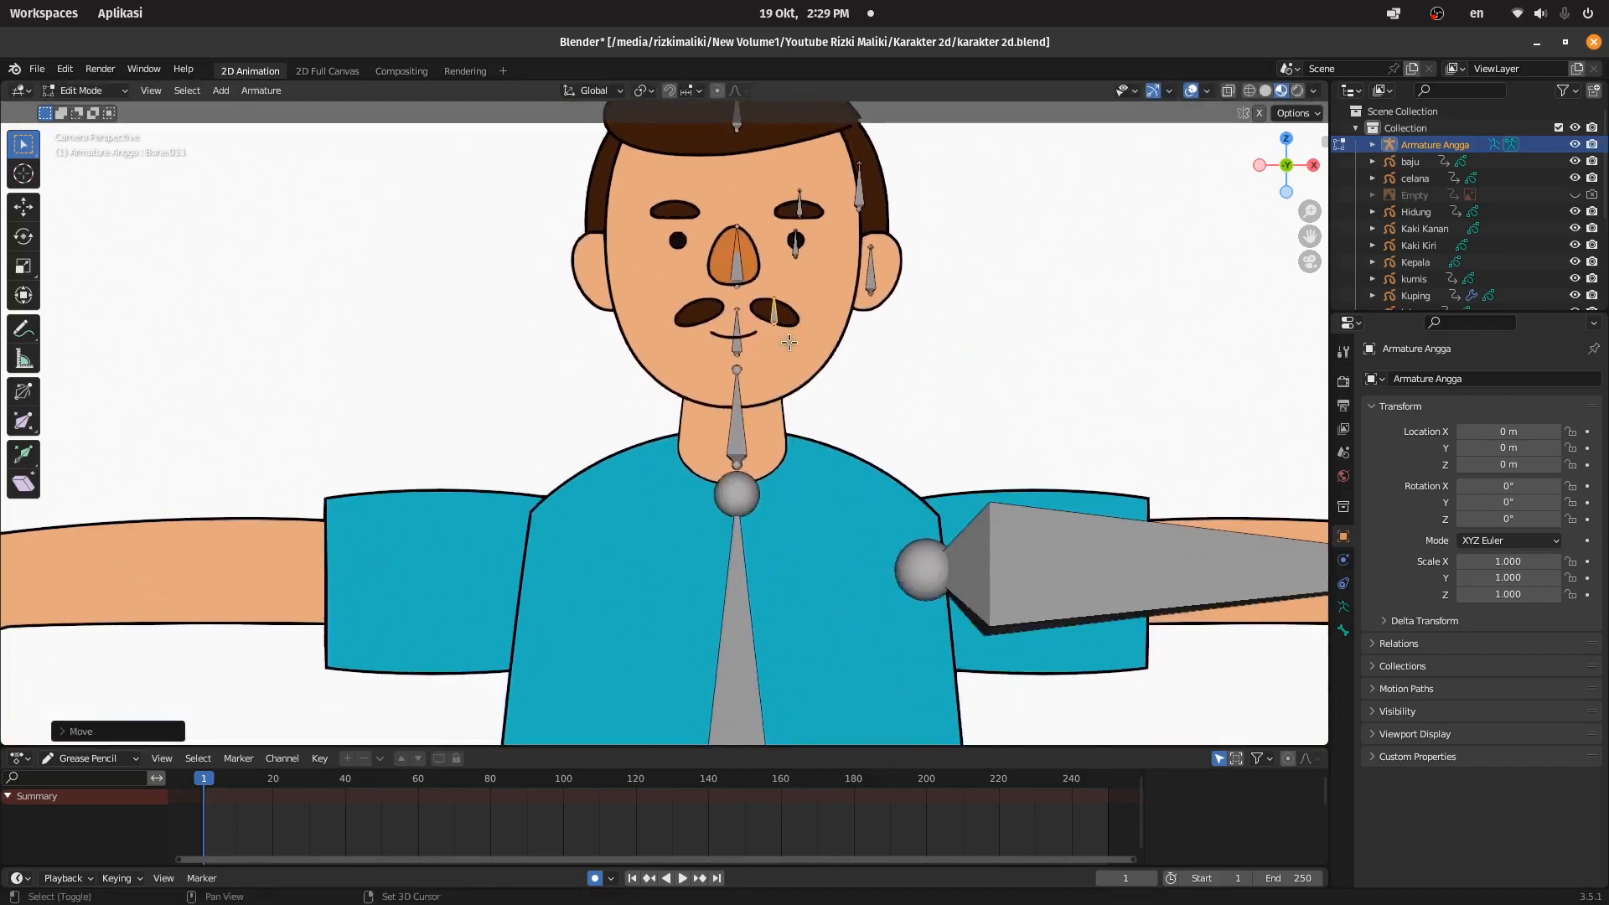
{"action": "scroll", "coordinate": [725, 432], "scroll_direction": "up", "scroll_amount": 3}
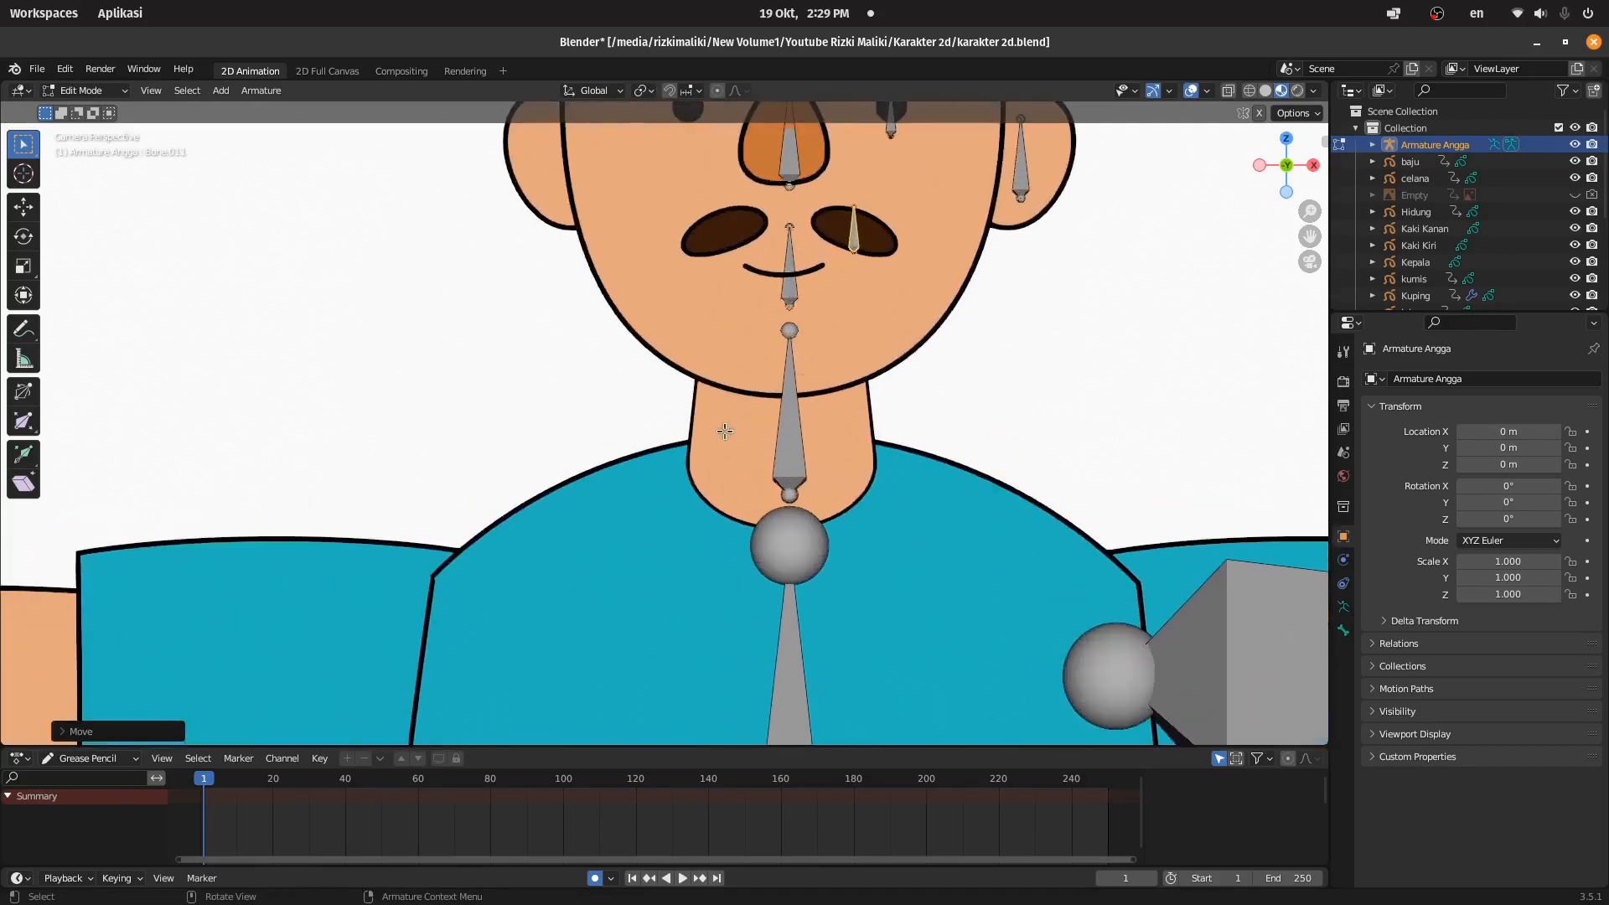
{"action": "left_click", "coordinate": [788, 328]}
{"action": "key", "text": "g"}
{"action": "left_click", "coordinate": [803, 408]}
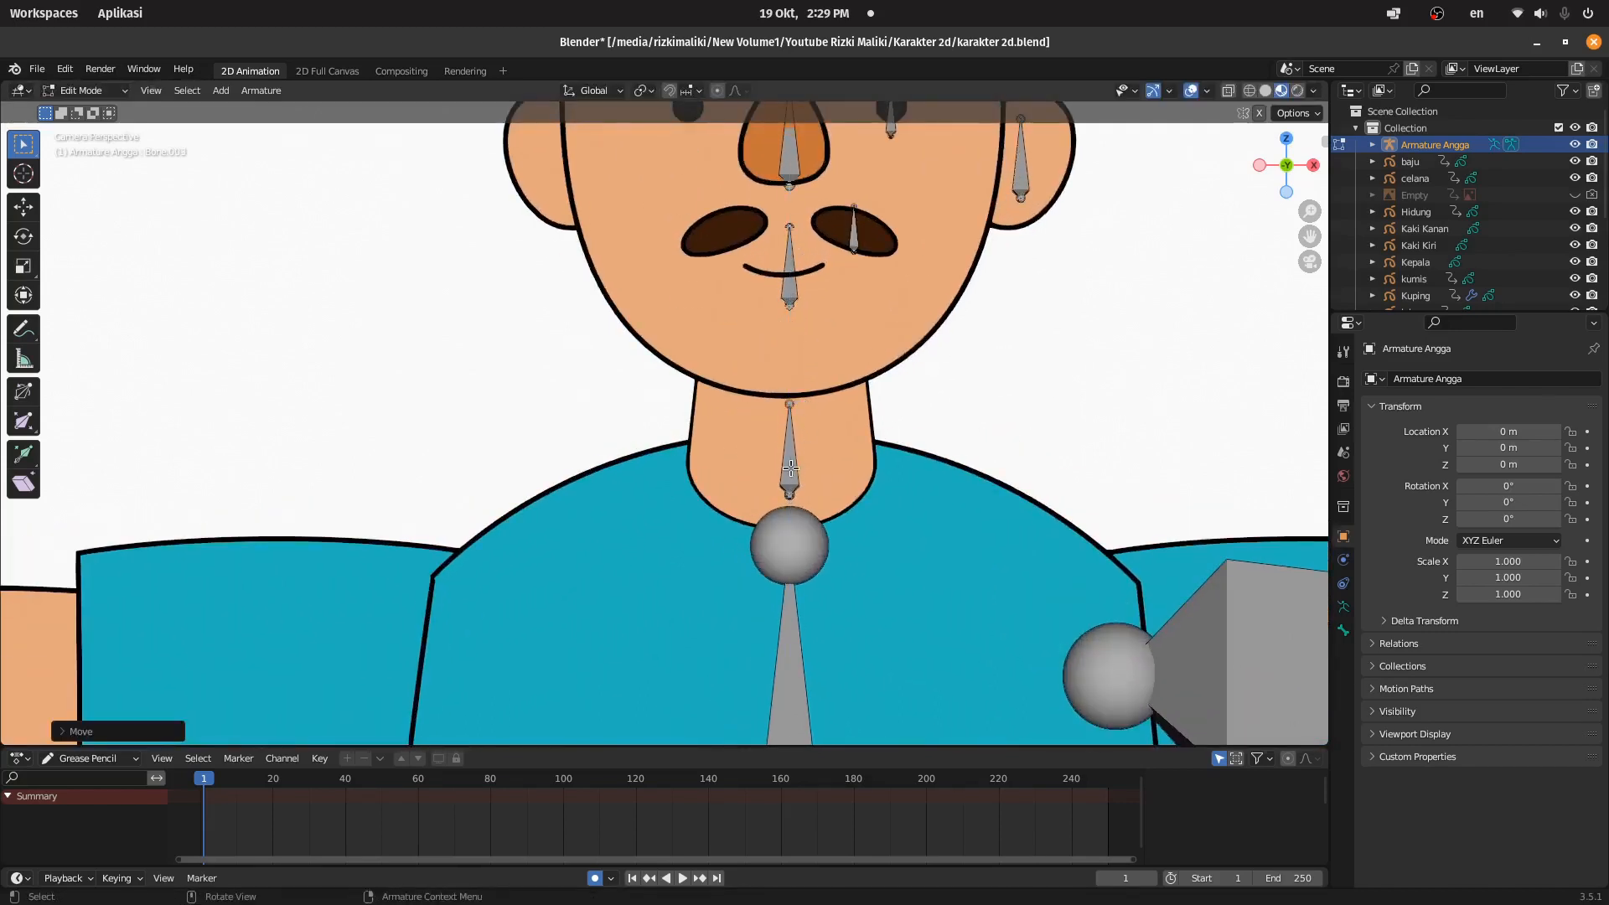
{"action": "key", "text": "ctrl+z"}
{"action": "key", "text": "ctrl+z"}
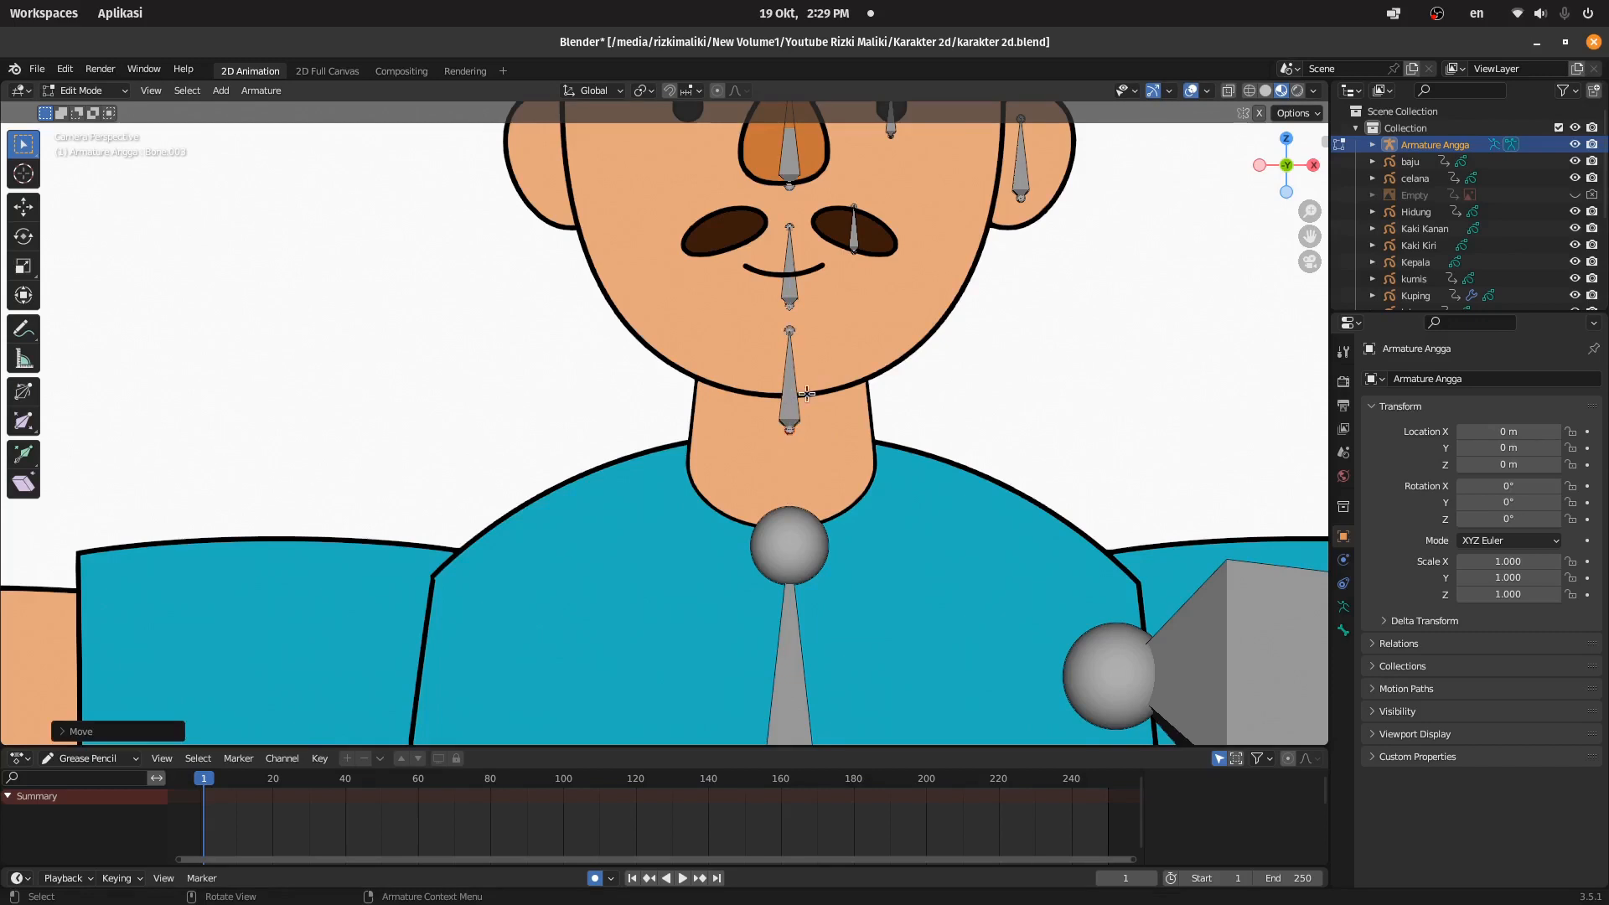
Step: Adjust the base of the neck-and-chin bone along Z so it sits just below the chin
{"action": "key", "text": "g"}
{"action": "key", "text": "z"}
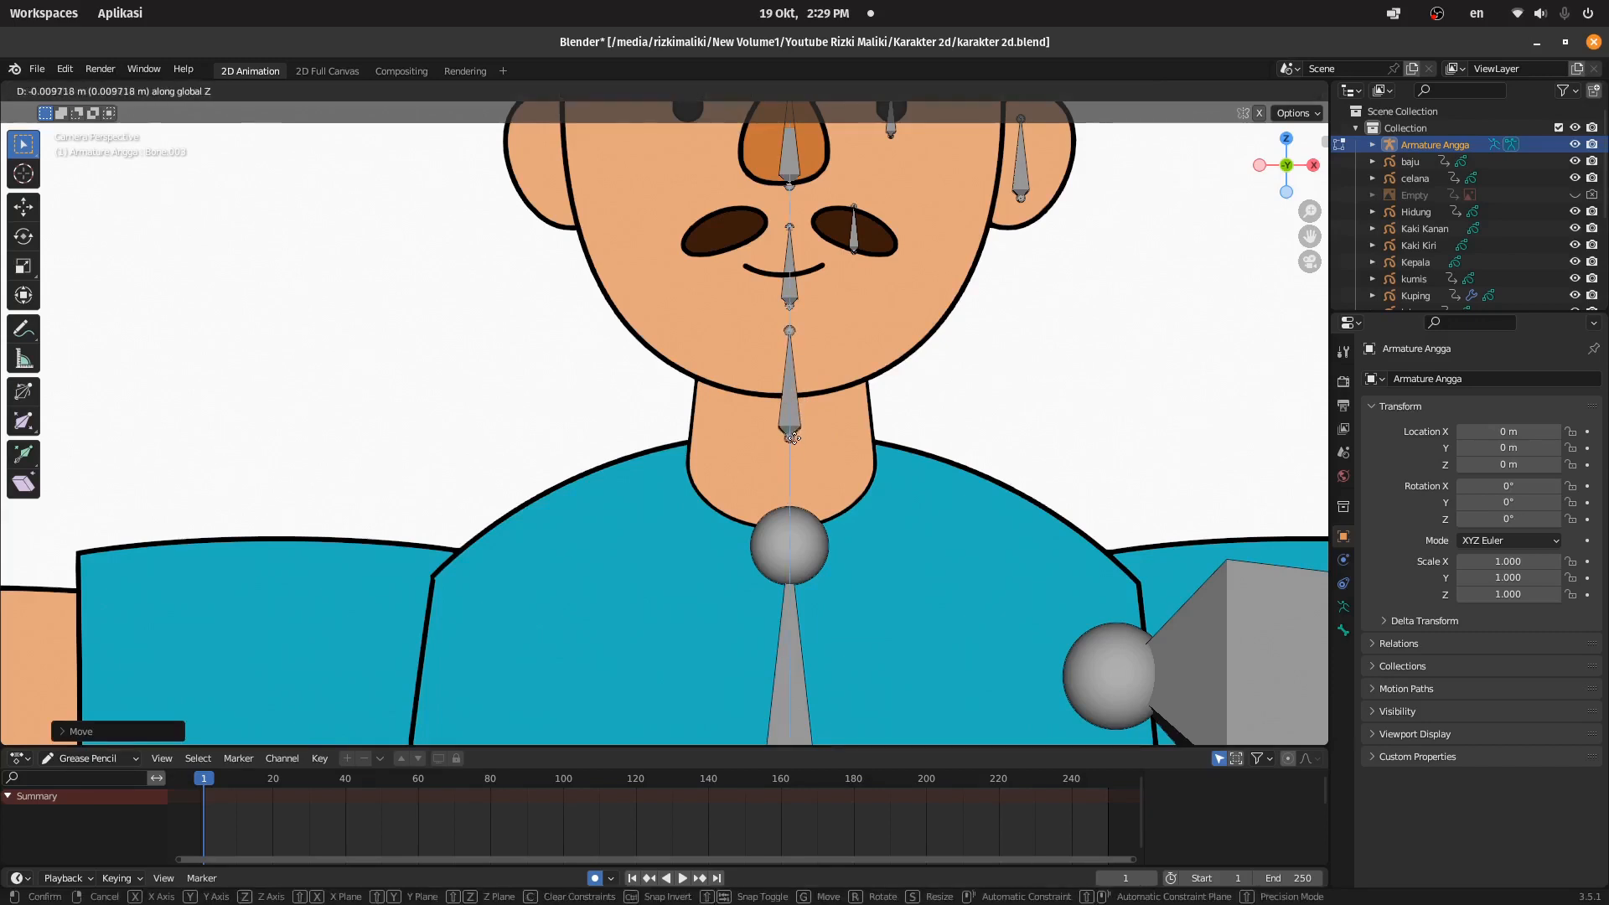
{"action": "left_click", "coordinate": [794, 435]}
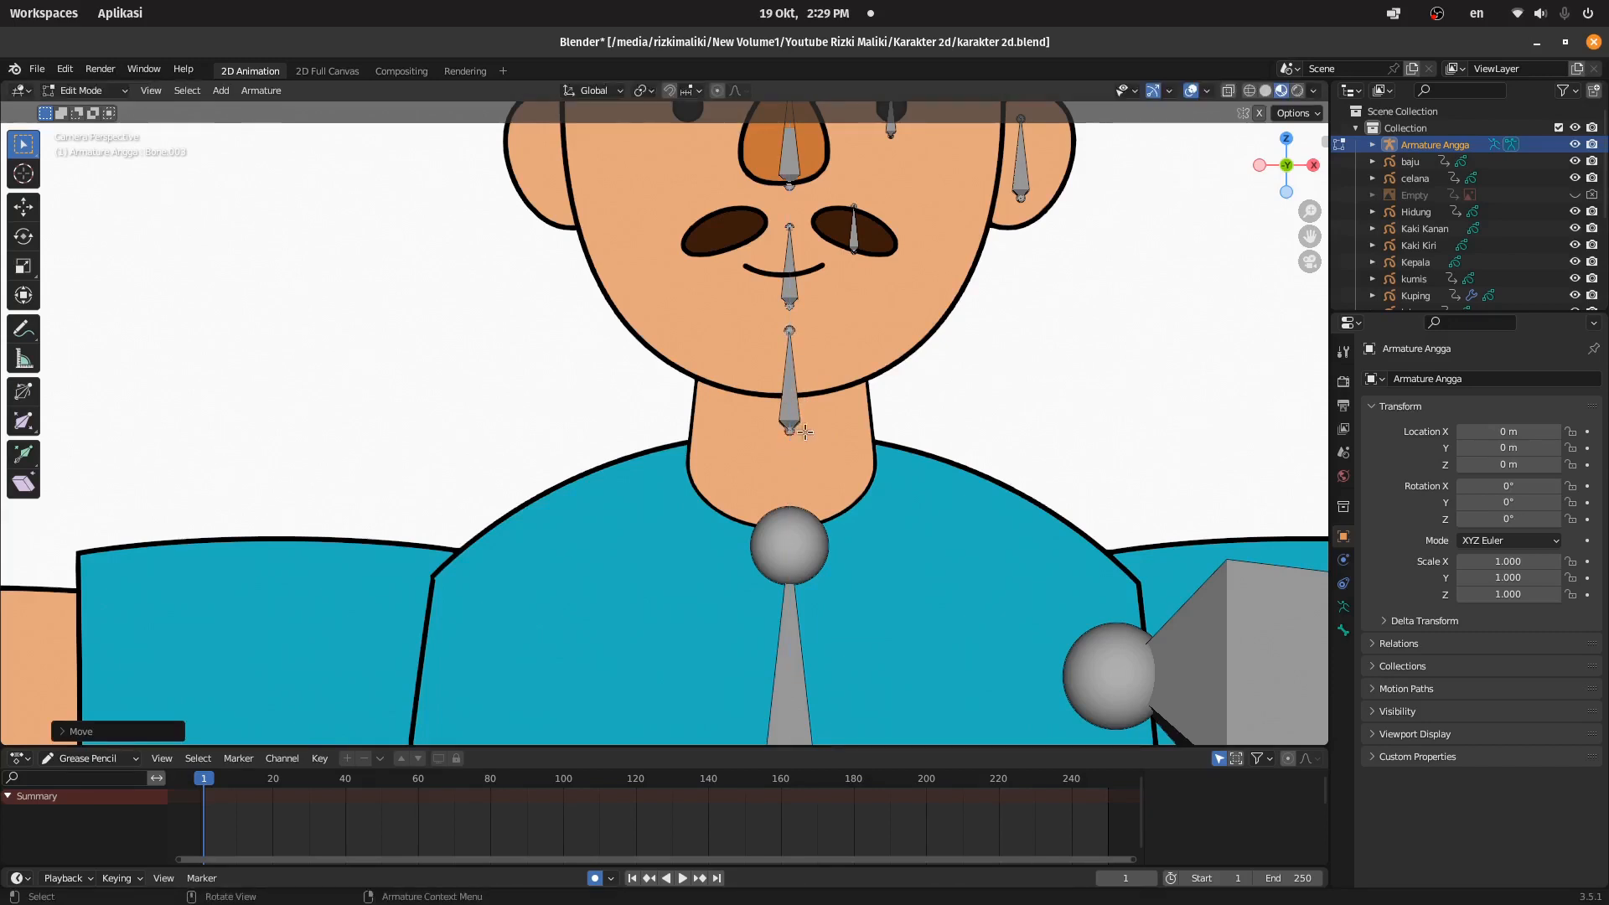
Step: Duplicate the chin bone straight down onto the neck and scale the copy down to fit between chin and collar
{"action": "key", "text": "e"}
{"action": "key", "text": "z"}
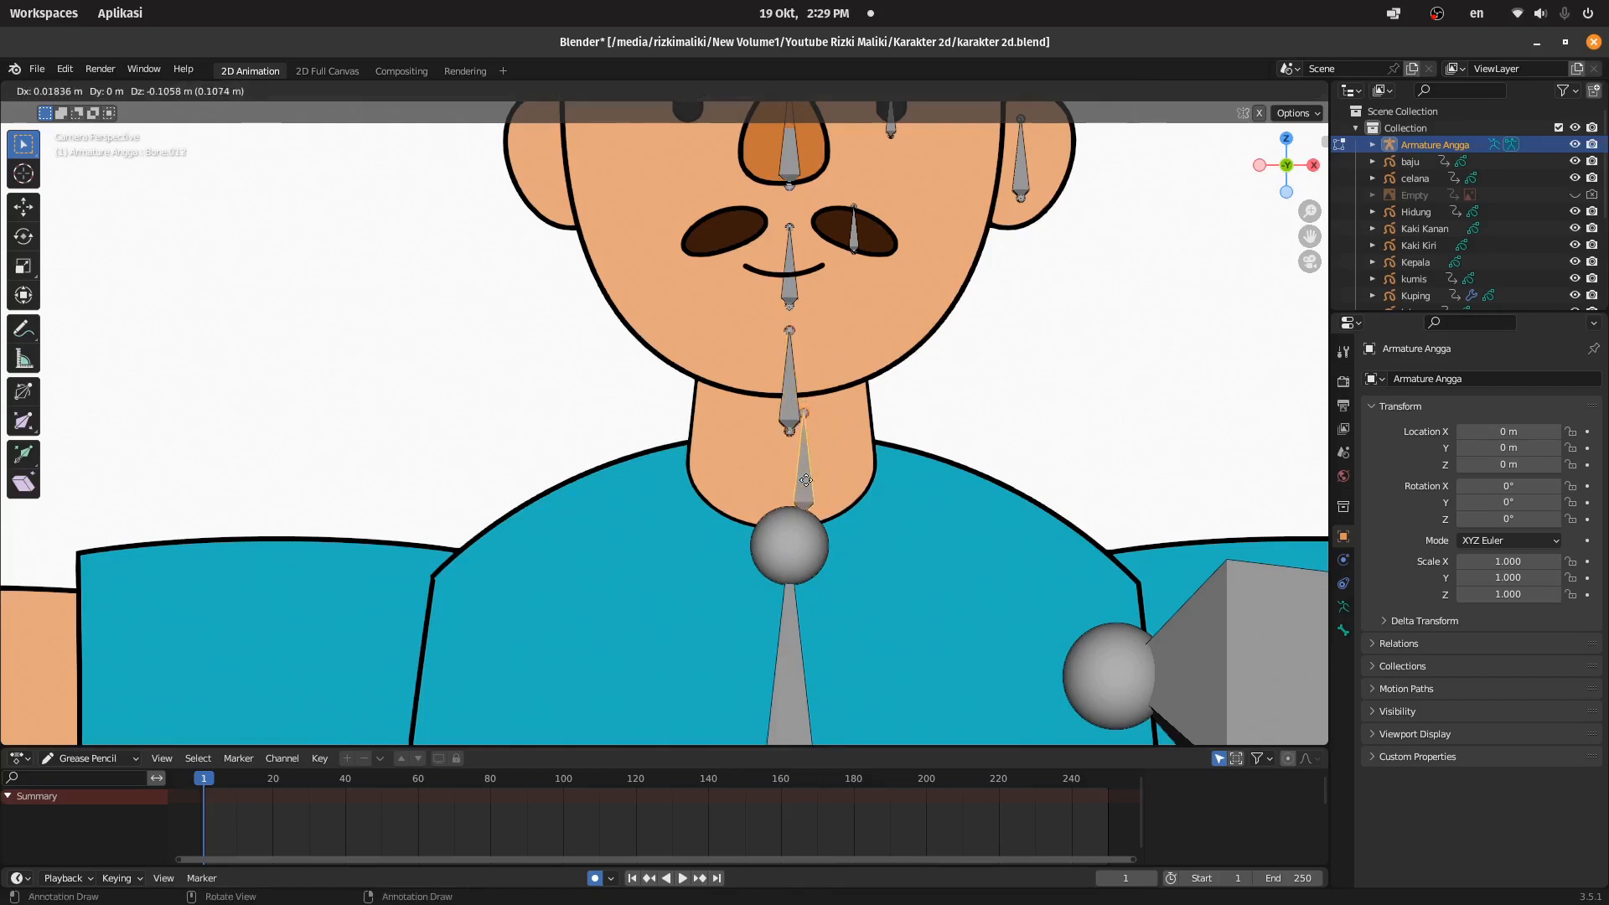
{"action": "left_click", "coordinate": [802, 492]}
{"action": "key", "text": "s"}
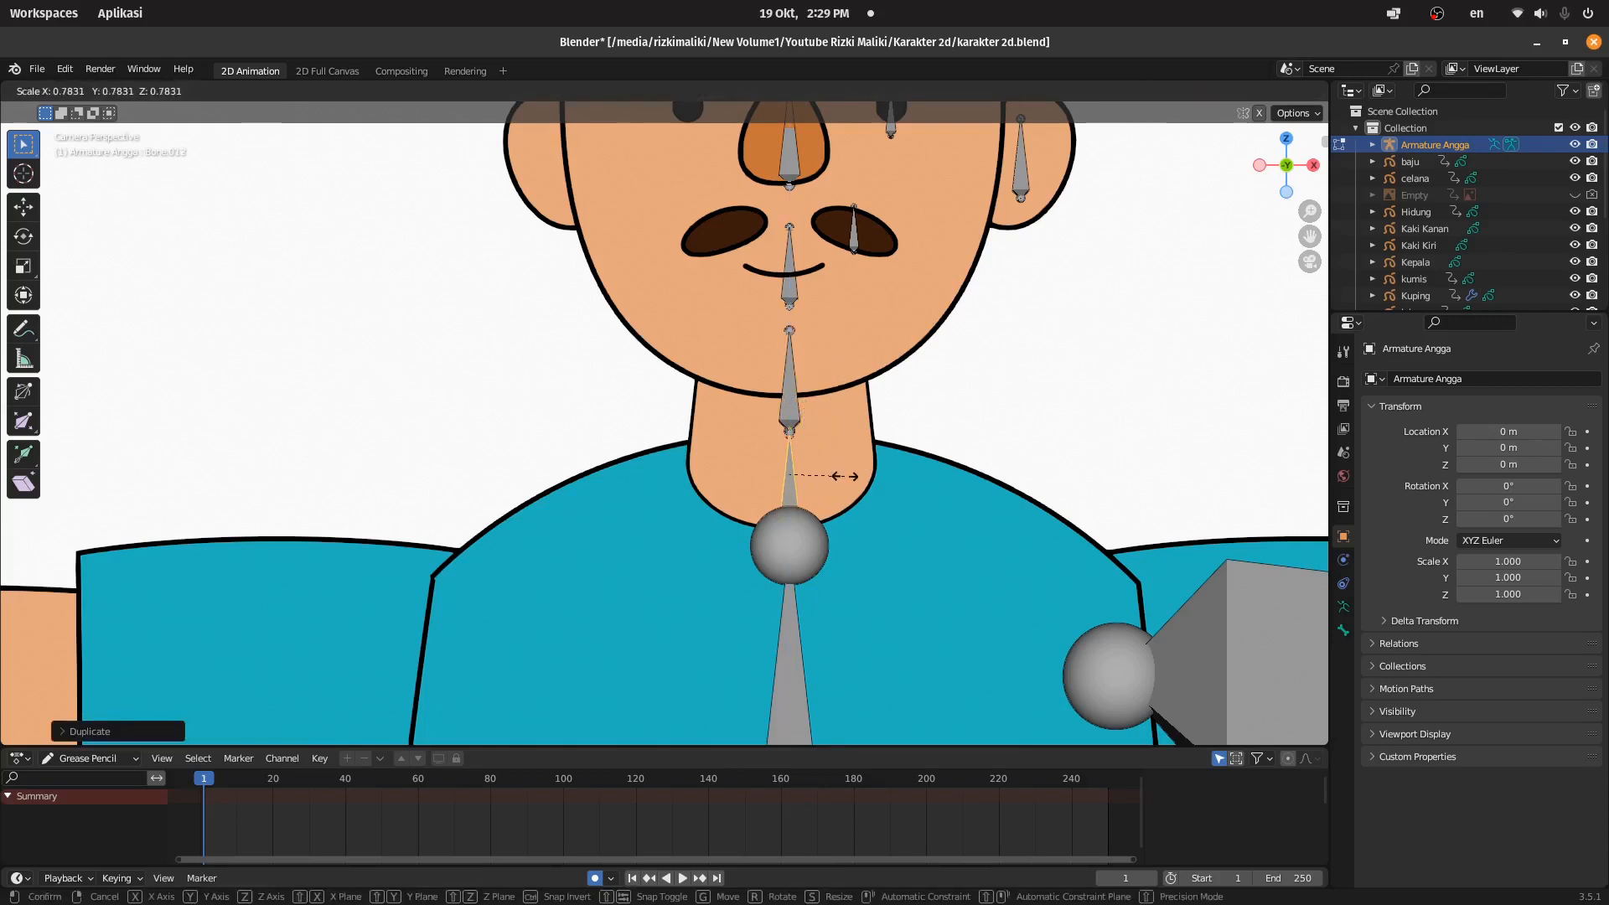
{"action": "left_click", "coordinate": [841, 475]}
Step: Lower the upper tip of the torso bone along Z so it sits just below the shirt collar
{"action": "scroll", "coordinate": [795, 412], "scroll_direction": "down", "scroll_amount": 4}
{"action": "scroll", "coordinate": [746, 344], "scroll_direction": "down", "scroll_amount": 6}
{"action": "scroll", "coordinate": [742, 337], "scroll_direction": "up", "scroll_amount": 6}
{"action": "scroll", "coordinate": [742, 337], "scroll_direction": "down", "scroll_amount": 2}
{"action": "left_click", "coordinate": [719, 470]}
{"action": "key", "text": "g"}
{"action": "key", "text": "z"}
{"action": "left_click", "coordinate": [719, 503]}
{"action": "scroll", "coordinate": [586, 377], "scroll_direction": "up", "scroll_amount": 3}
{"action": "scroll", "coordinate": [487, 268], "scroll_direction": "down", "scroll_amount": 2}
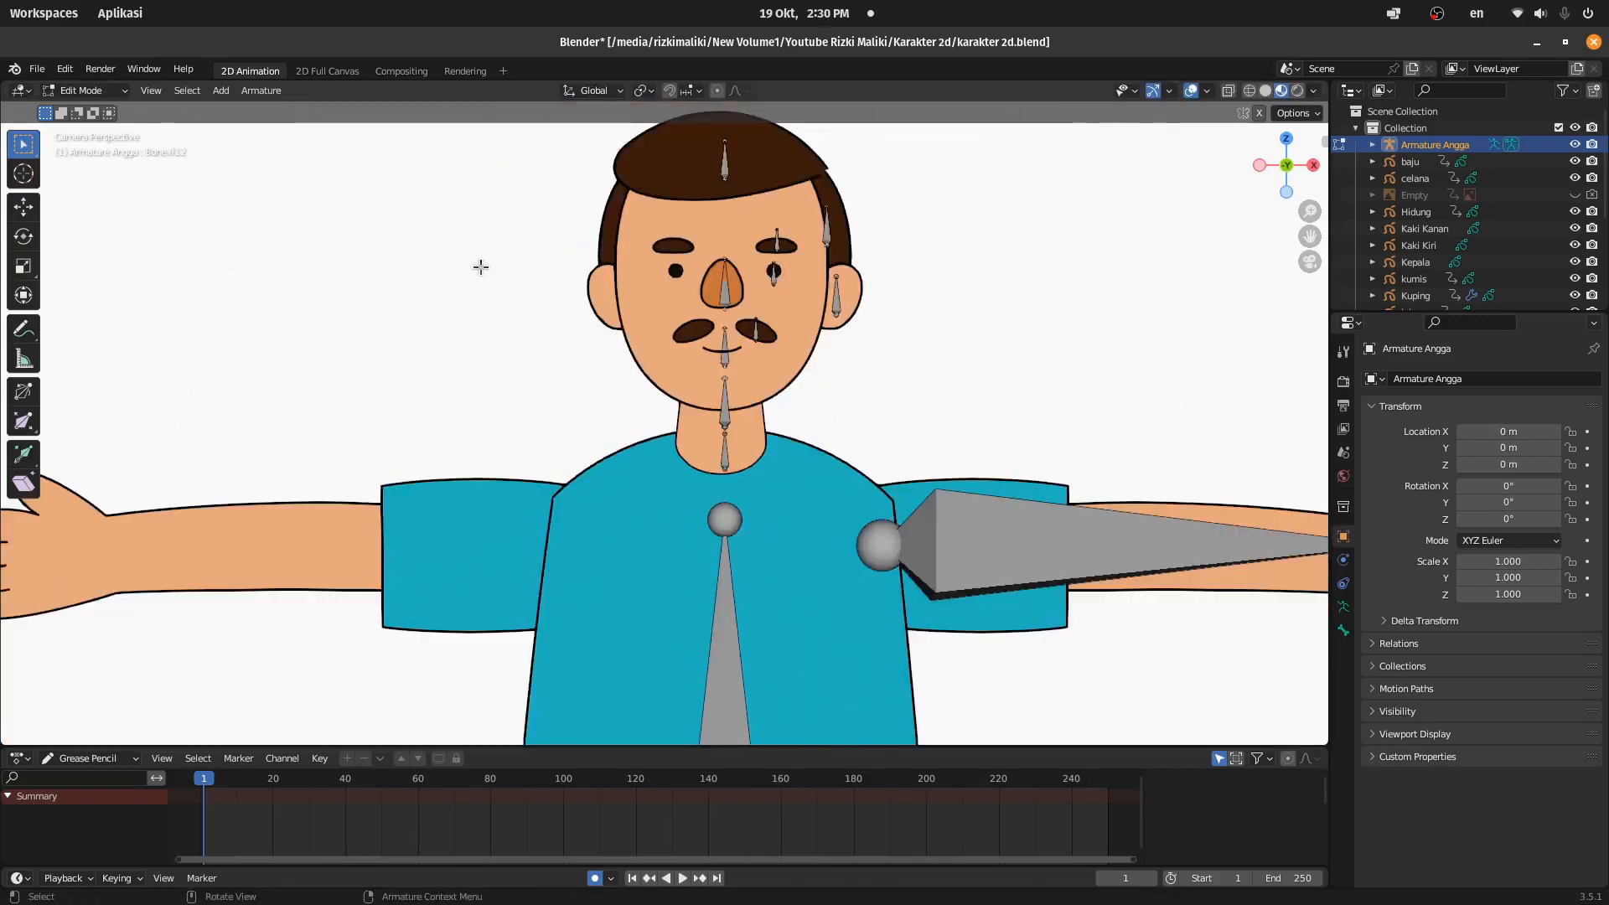
Step: Rename the torso bone as tubuh in its bone properties
{"action": "scroll", "coordinate": [755, 261], "scroll_direction": "down", "scroll_amount": 4}
{"action": "left_click", "coordinate": [687, 528]}
{"action": "scroll", "coordinate": [772, 431], "scroll_direction": "up", "scroll_amount": 3}
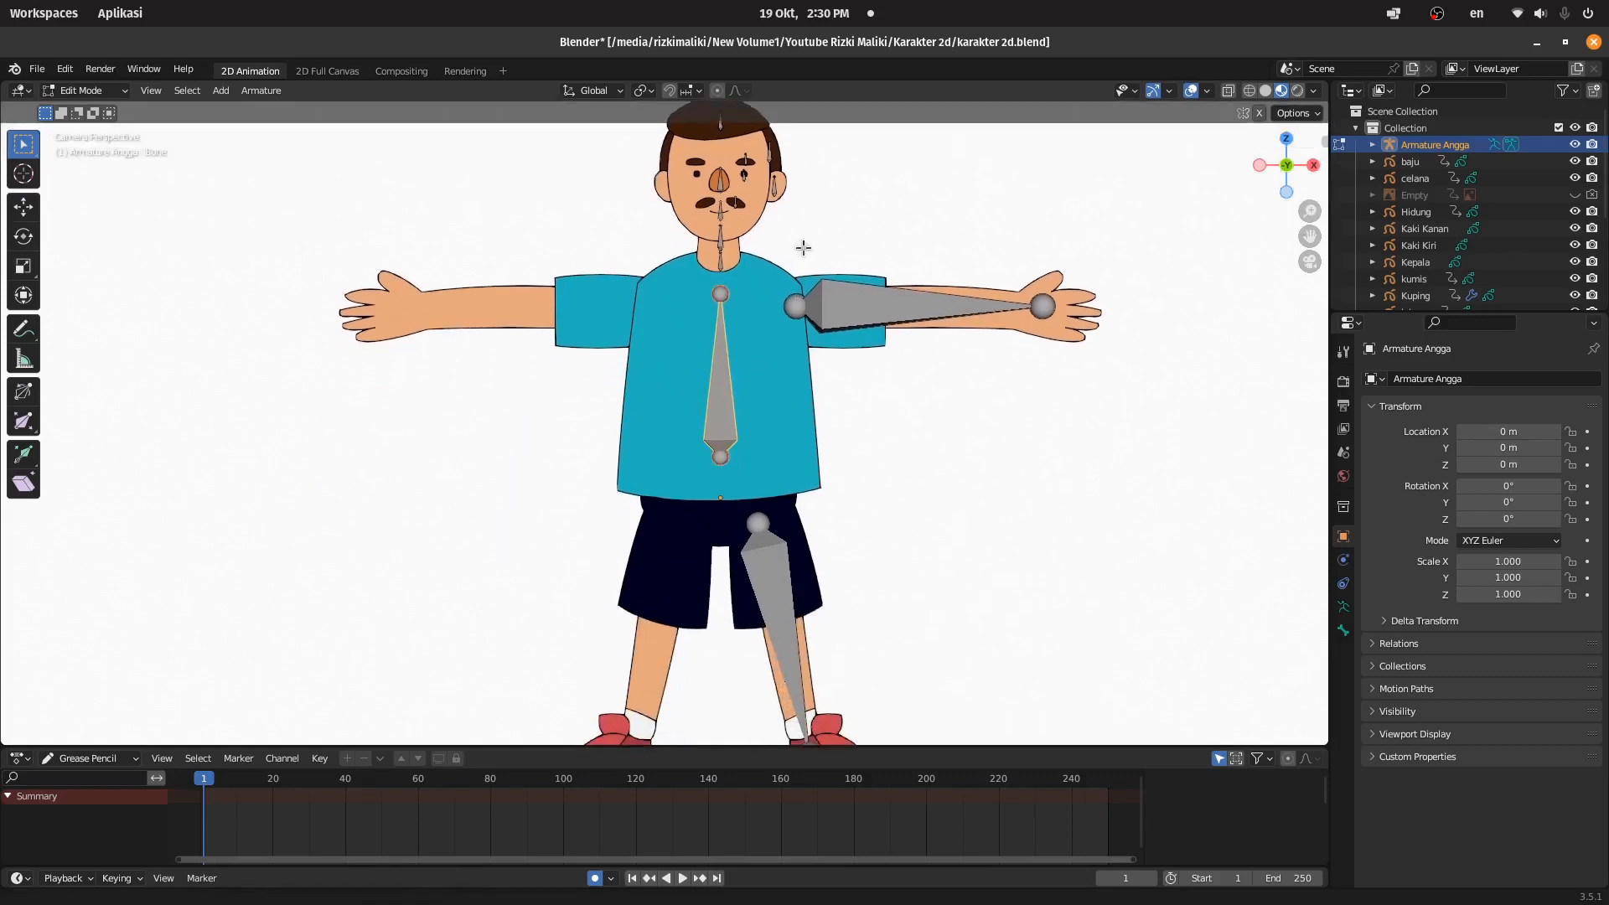
{"action": "left_click", "coordinate": [1343, 631]}
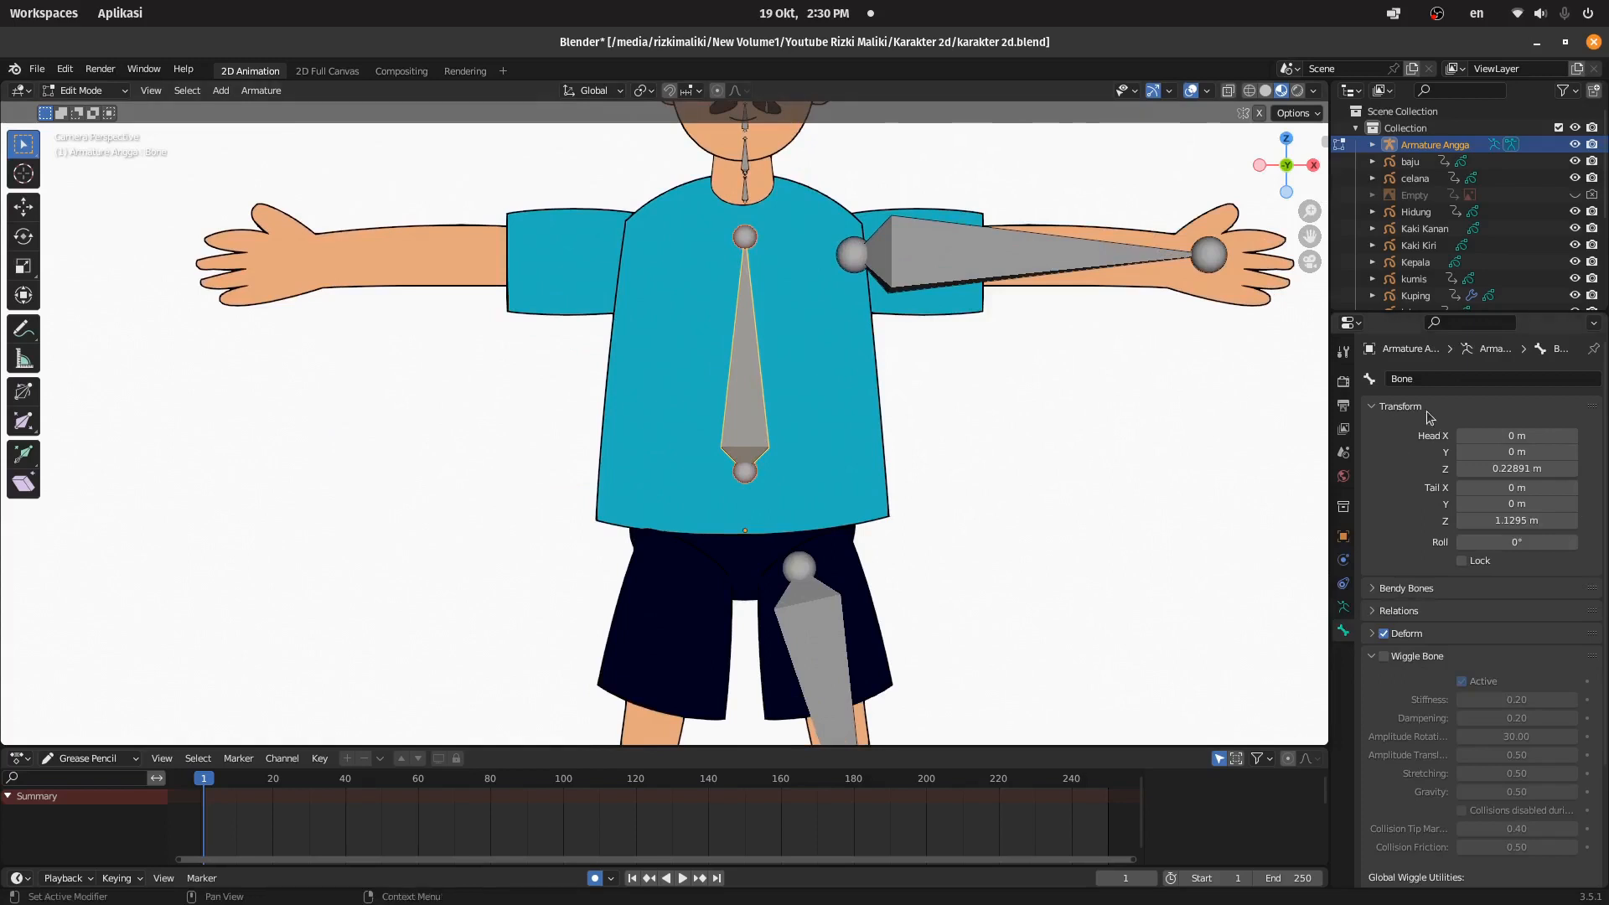
{"action": "double_click", "coordinate": [1412, 379]}
{"action": "type", "text": "tubuh"}
{"action": "key", "text": "Return"}
Step: Rename the left arm bone as Lengan.L
{"action": "left_click", "coordinate": [998, 258]}
{"action": "double_click", "coordinate": [1432, 385]}
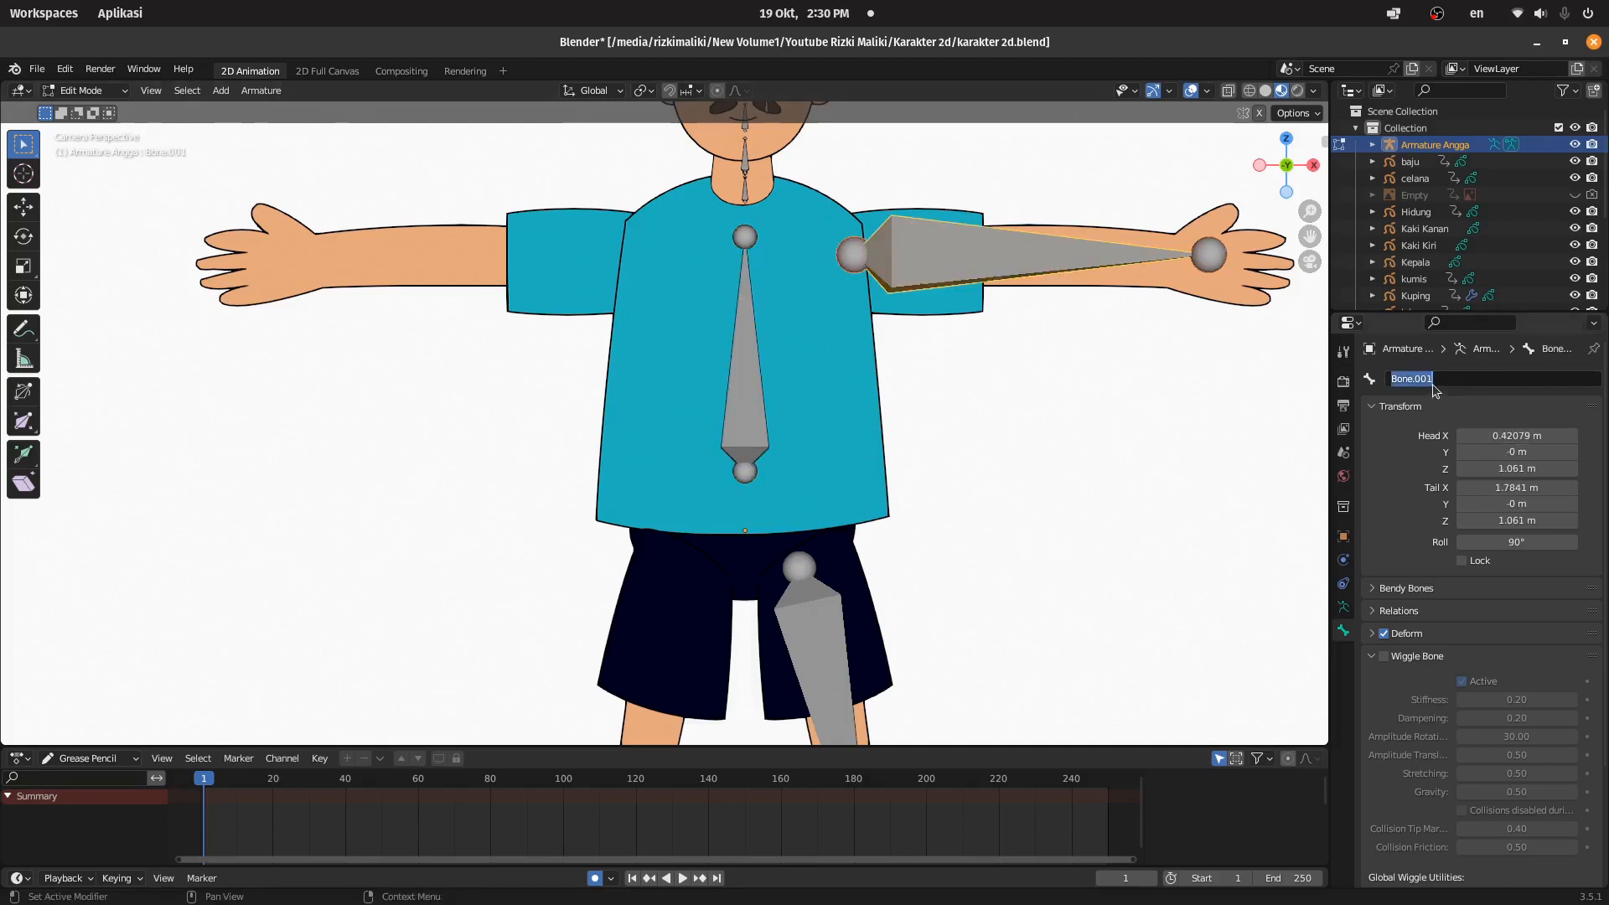
{"action": "type", "text": "Lenga"}
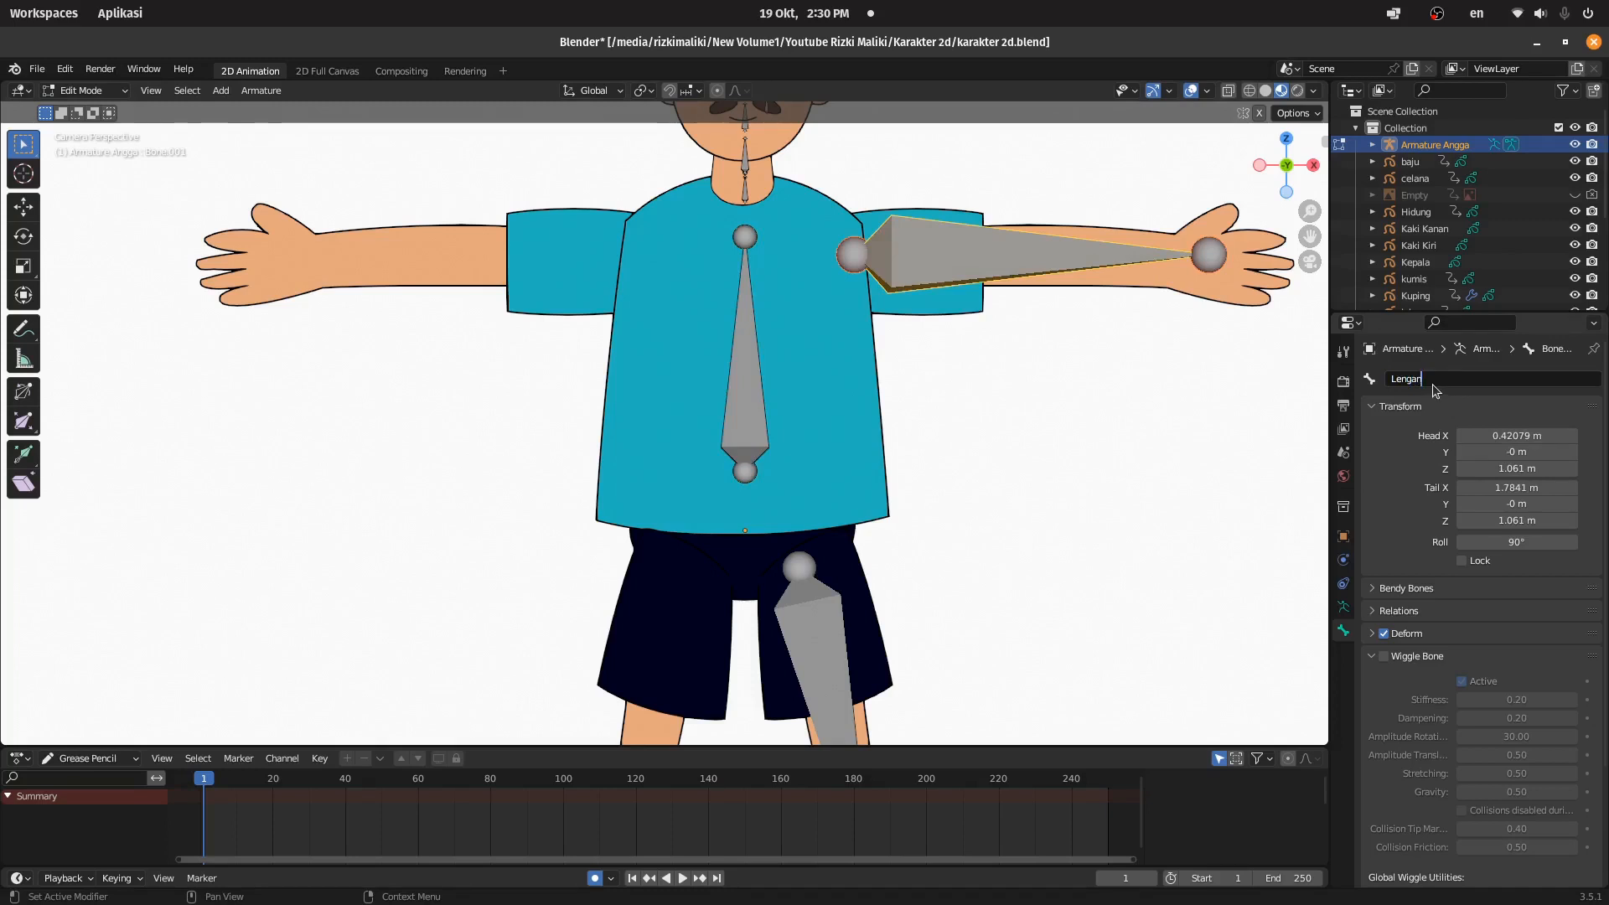
{"action": "type", "text": "n.L"}
{"action": "key", "text": "Return"}
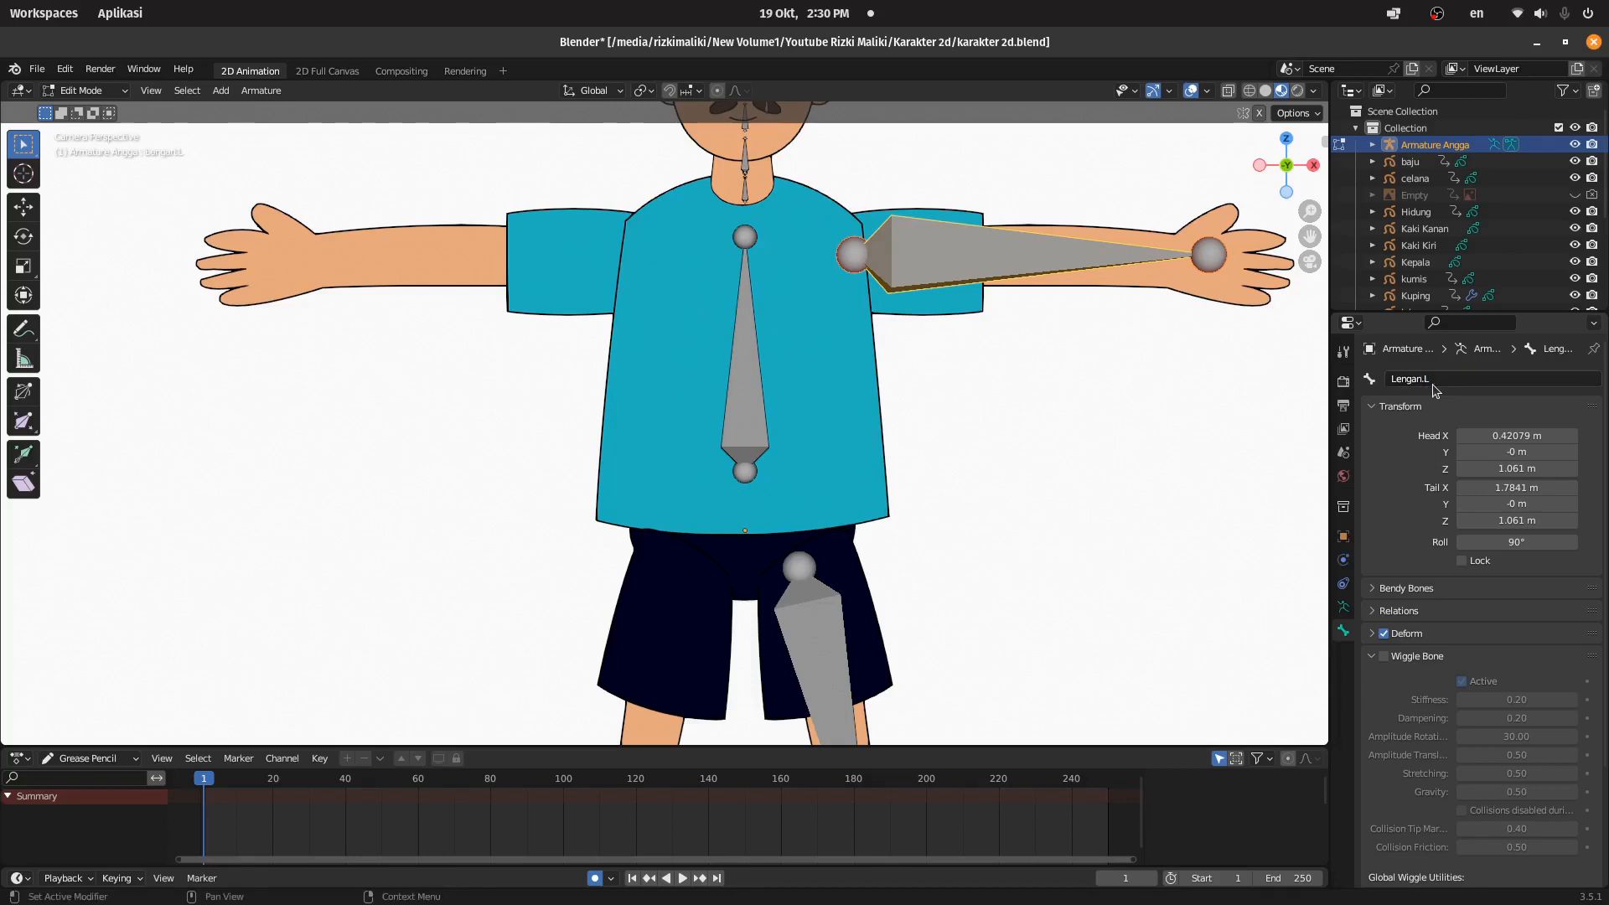
Step: Rename the left leg bone as Kaki.L
{"action": "scroll", "coordinate": [779, 587], "scroll_direction": "down", "scroll_amount": 2}
{"action": "left_click", "coordinate": [775, 590]}
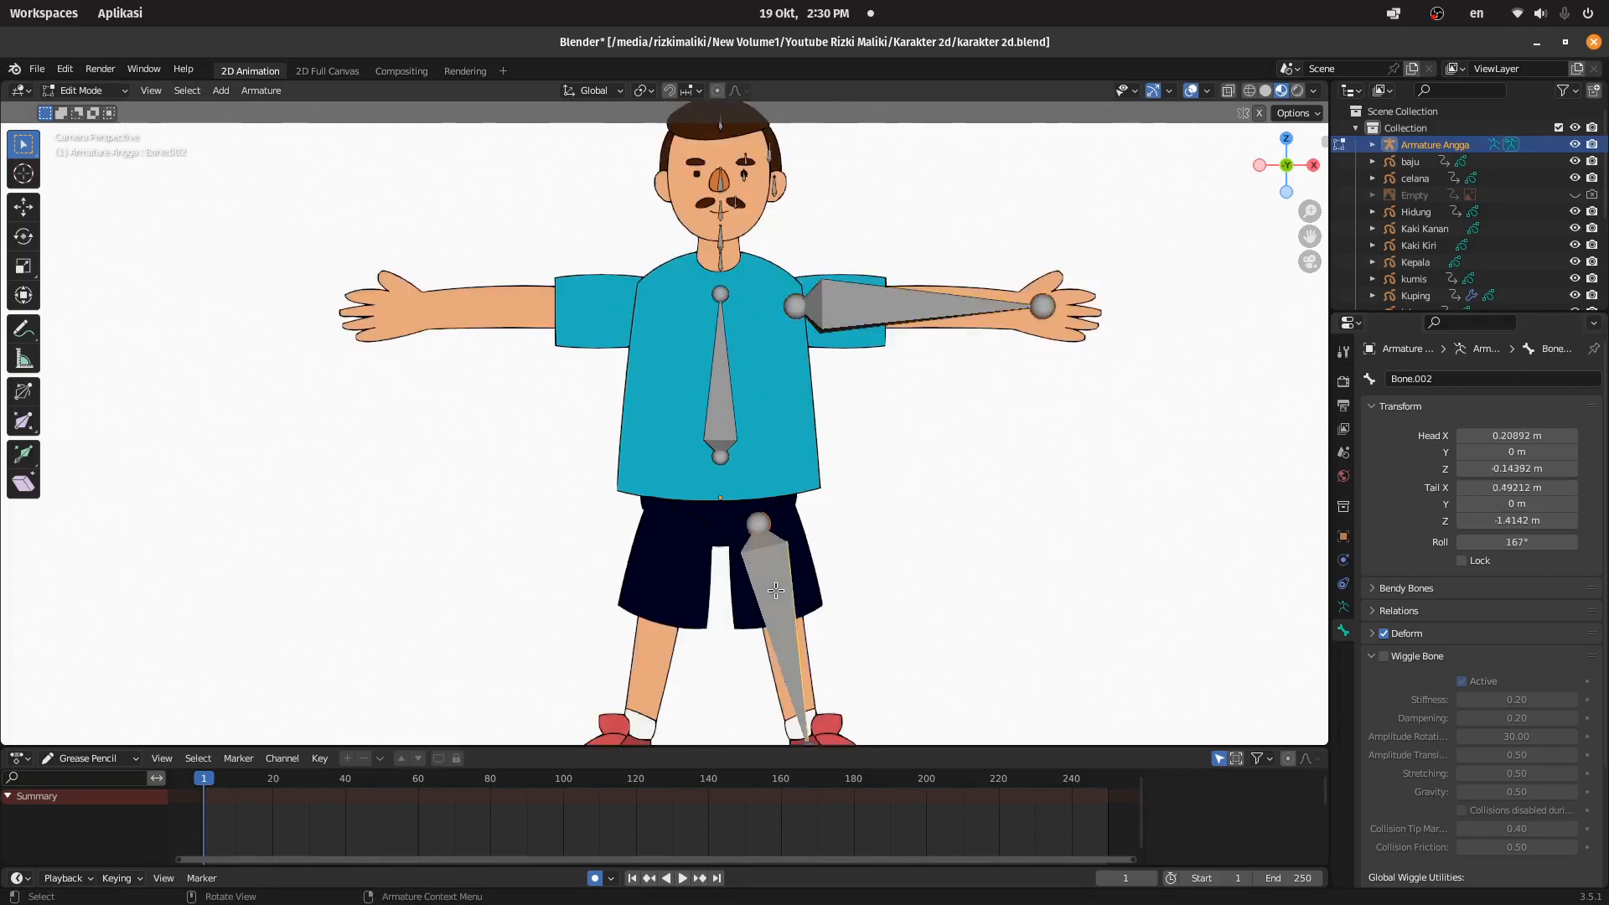
{"action": "left_click", "coordinate": [1436, 376]}
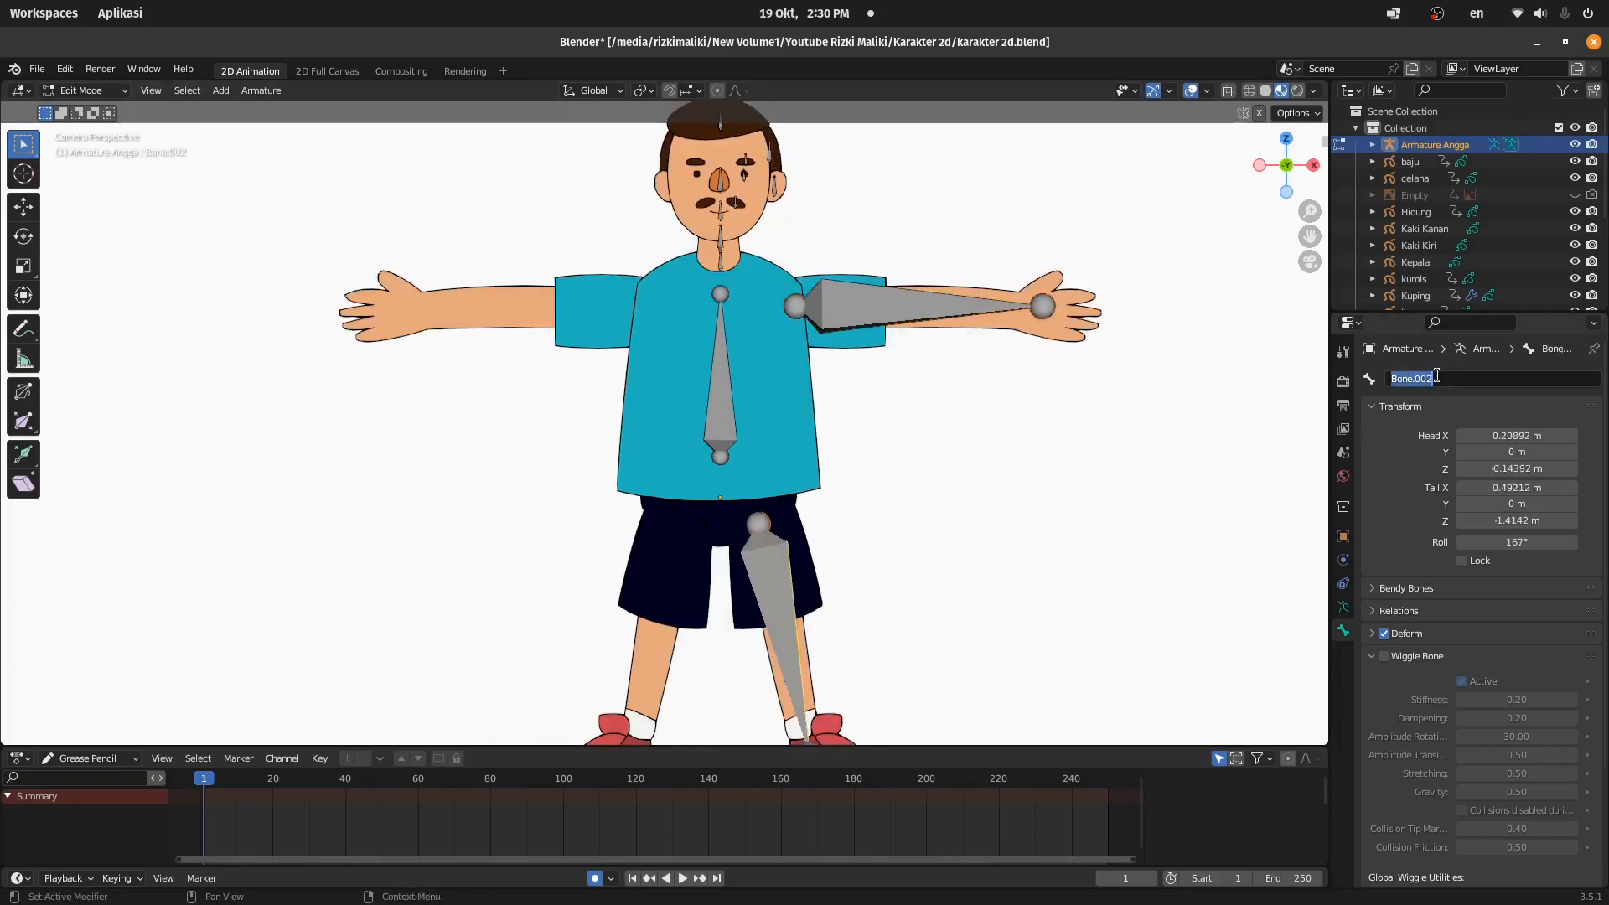
{"action": "type", "text": "Kaki.L"}
{"action": "key", "text": "Return"}
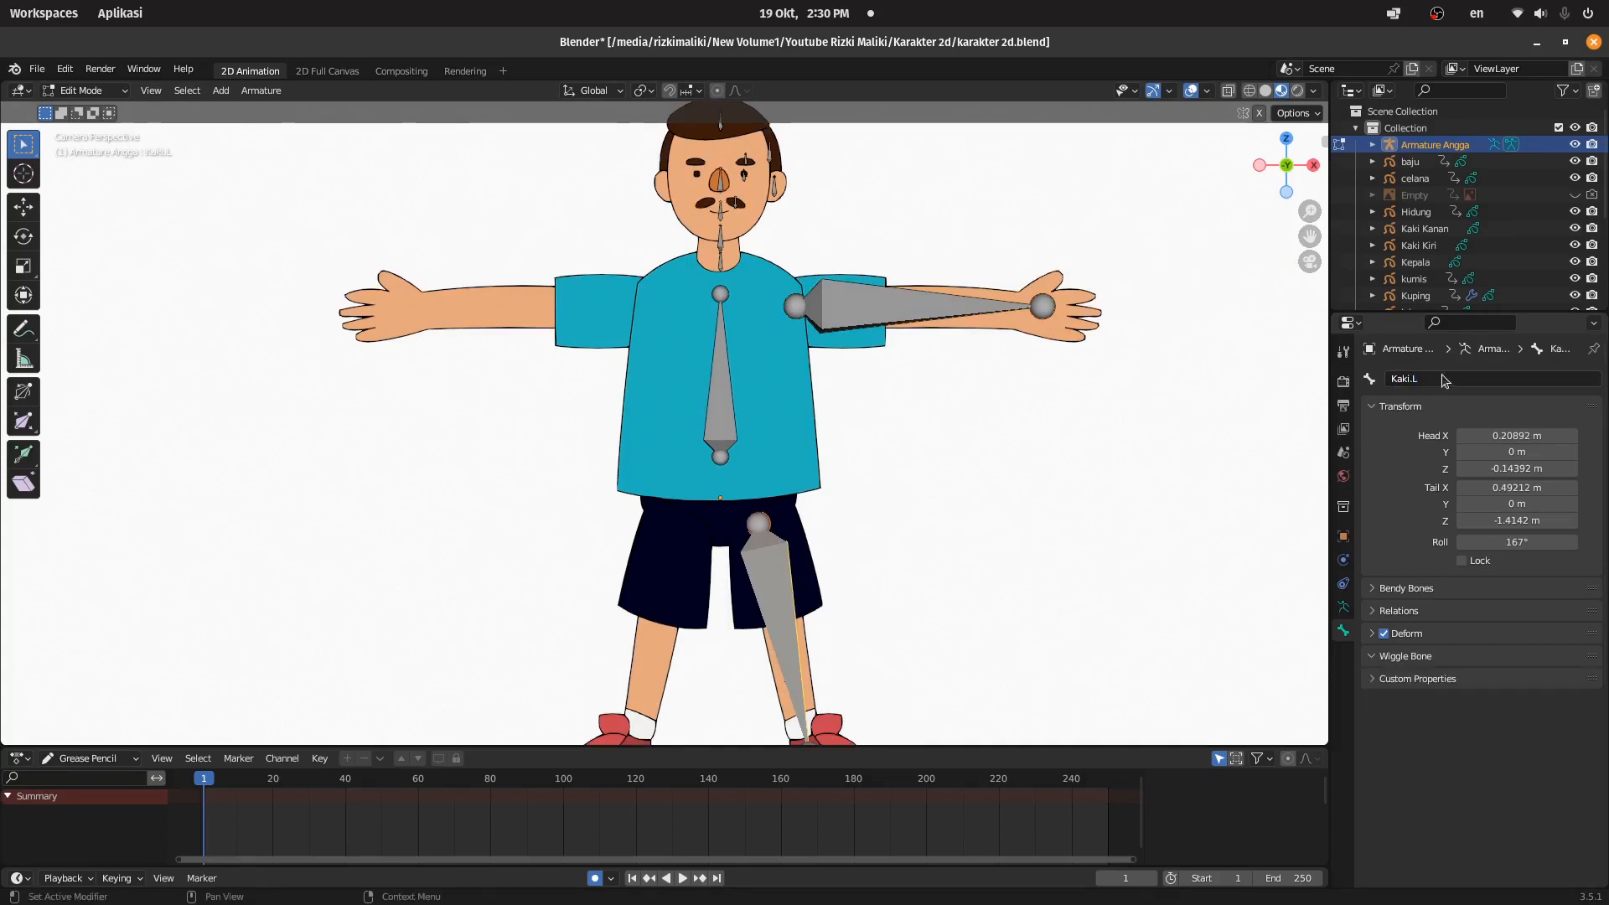
Step: Rename the bone on the left half of the mustache as Kumis.L
{"action": "scroll", "coordinate": [766, 130], "scroll_direction": "down", "scroll_amount": 1}
{"action": "scroll", "coordinate": [822, 221], "scroll_direction": "up", "scroll_amount": 3}
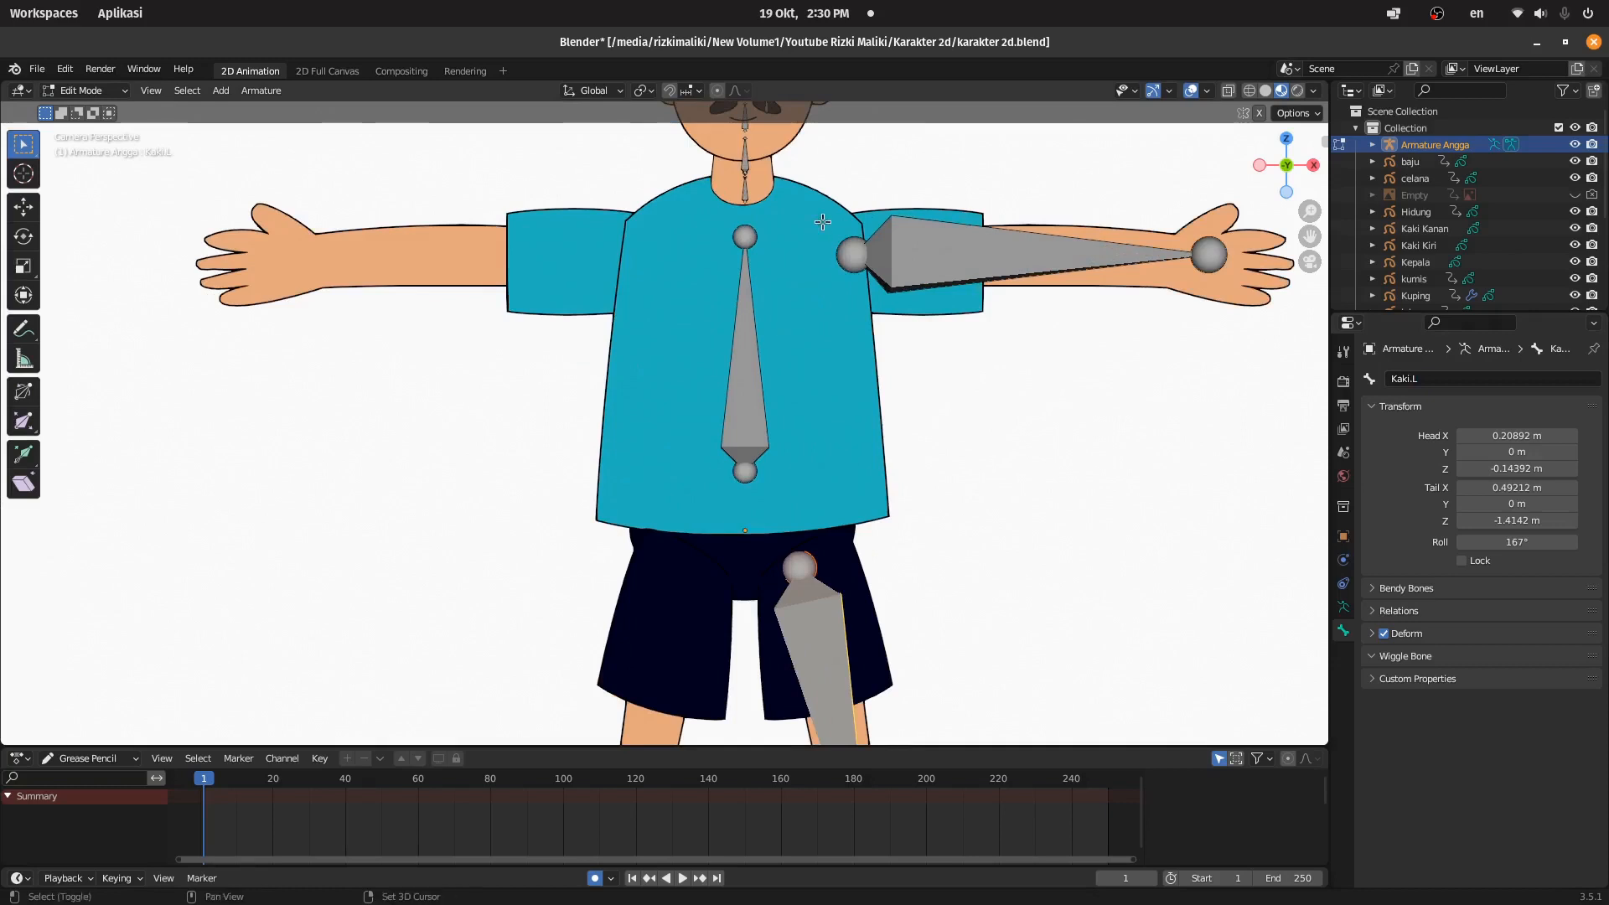
{"action": "middle_click_drag", "start_coordinate": [824, 221], "coordinate": [744, 503], "text": "shift"}
{"action": "scroll", "coordinate": [743, 375], "scroll_direction": "up", "scroll_amount": 6}
{"action": "left_click", "coordinate": [735, 350]}
{"action": "left_click", "coordinate": [1428, 380]}
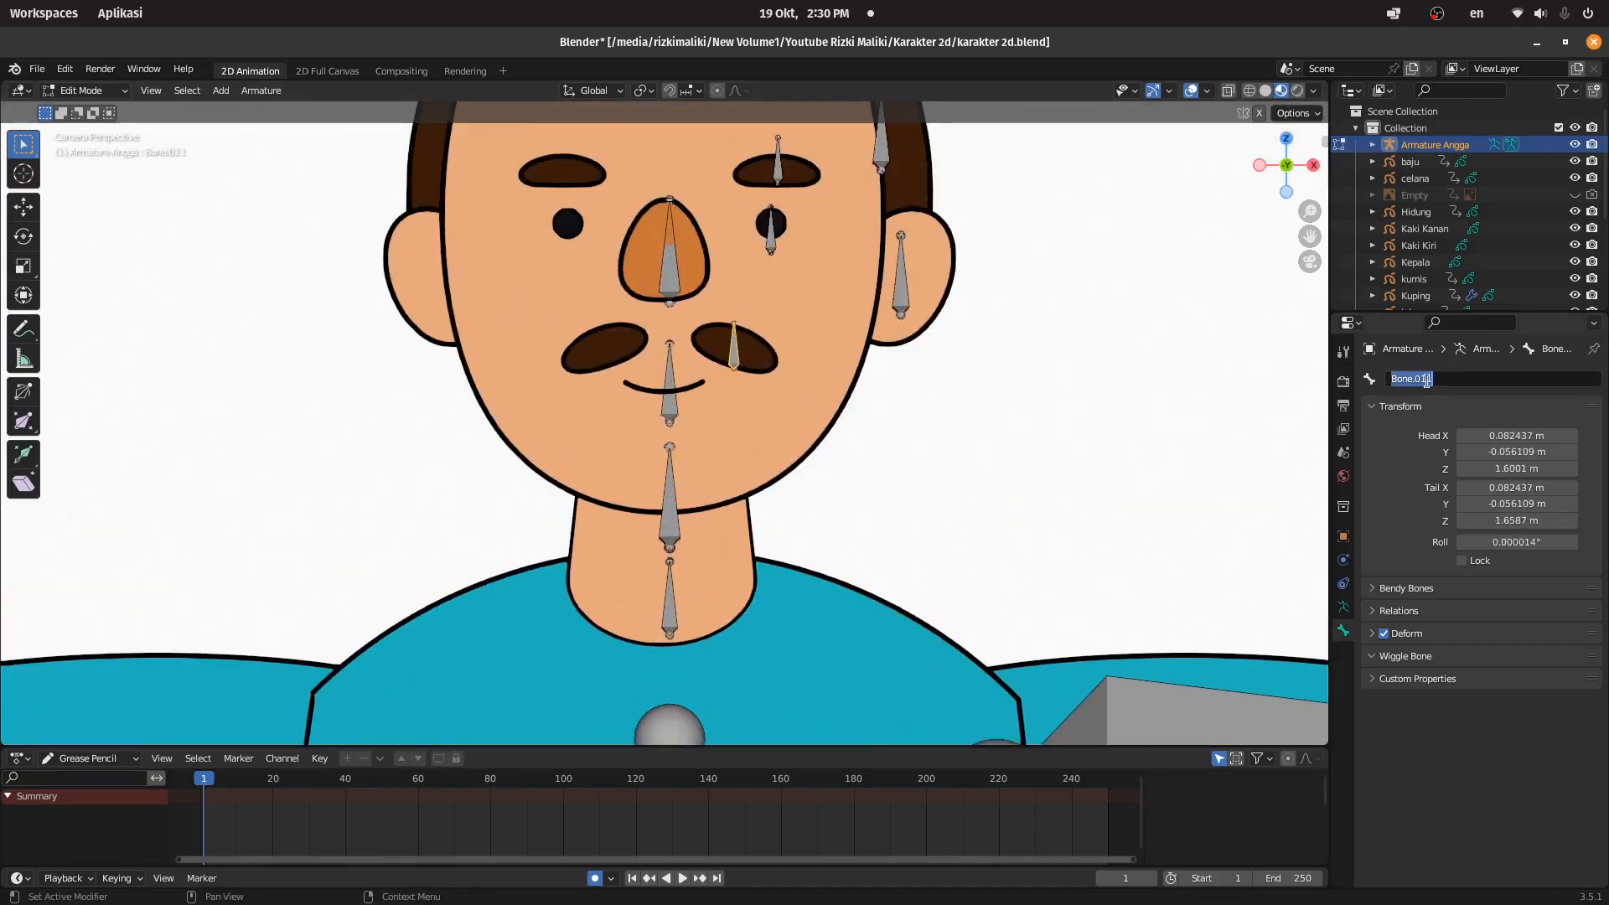
{"action": "type", "text": "Kumis.L"}
{"action": "key", "text": "Return"}
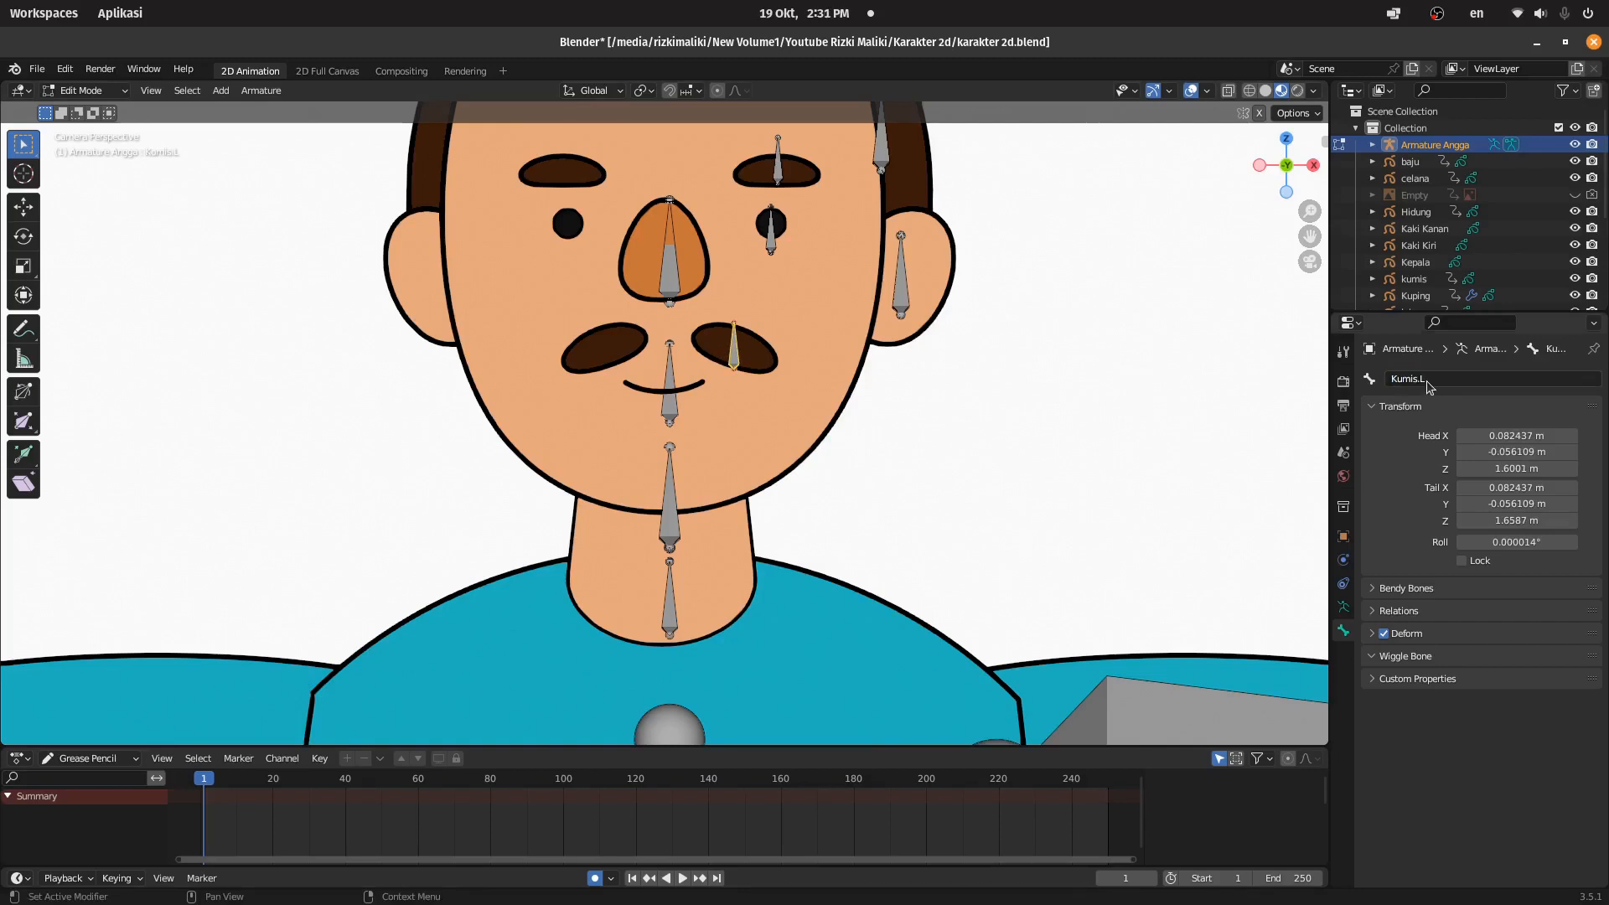
Step: Rename the neck bone below the chin as Leher
{"action": "middle_click_drag", "start_coordinate": [774, 324], "coordinate": [820, 453], "text": "shift"}
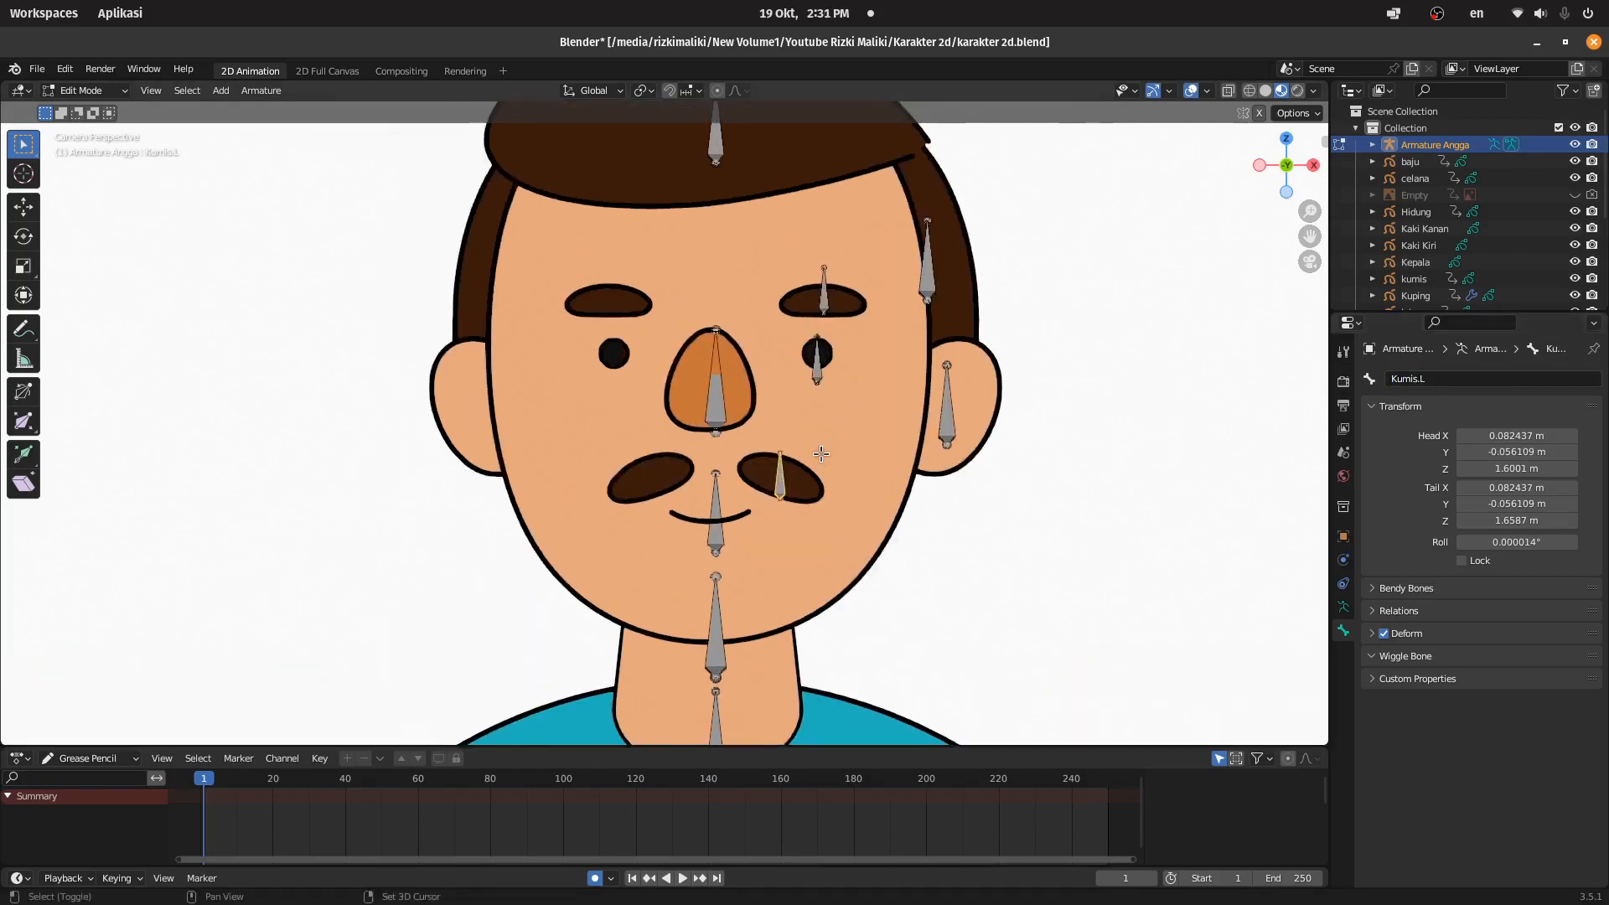
{"action": "scroll", "coordinate": [731, 453], "scroll_direction": "down", "scroll_amount": 1}
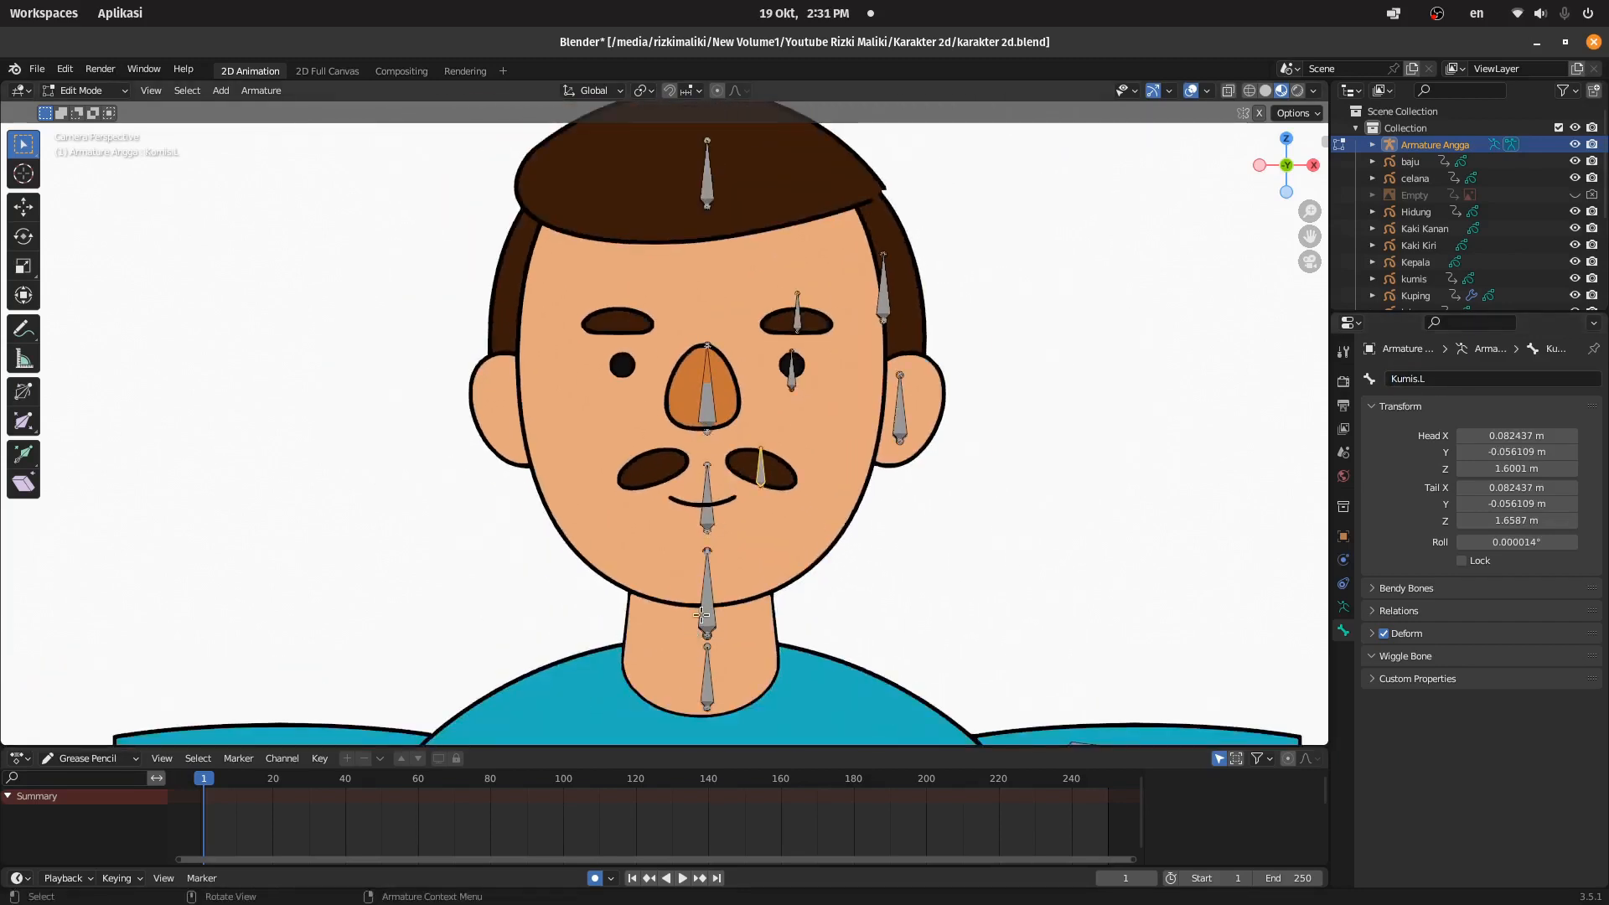
{"action": "left_click", "coordinate": [708, 674]}
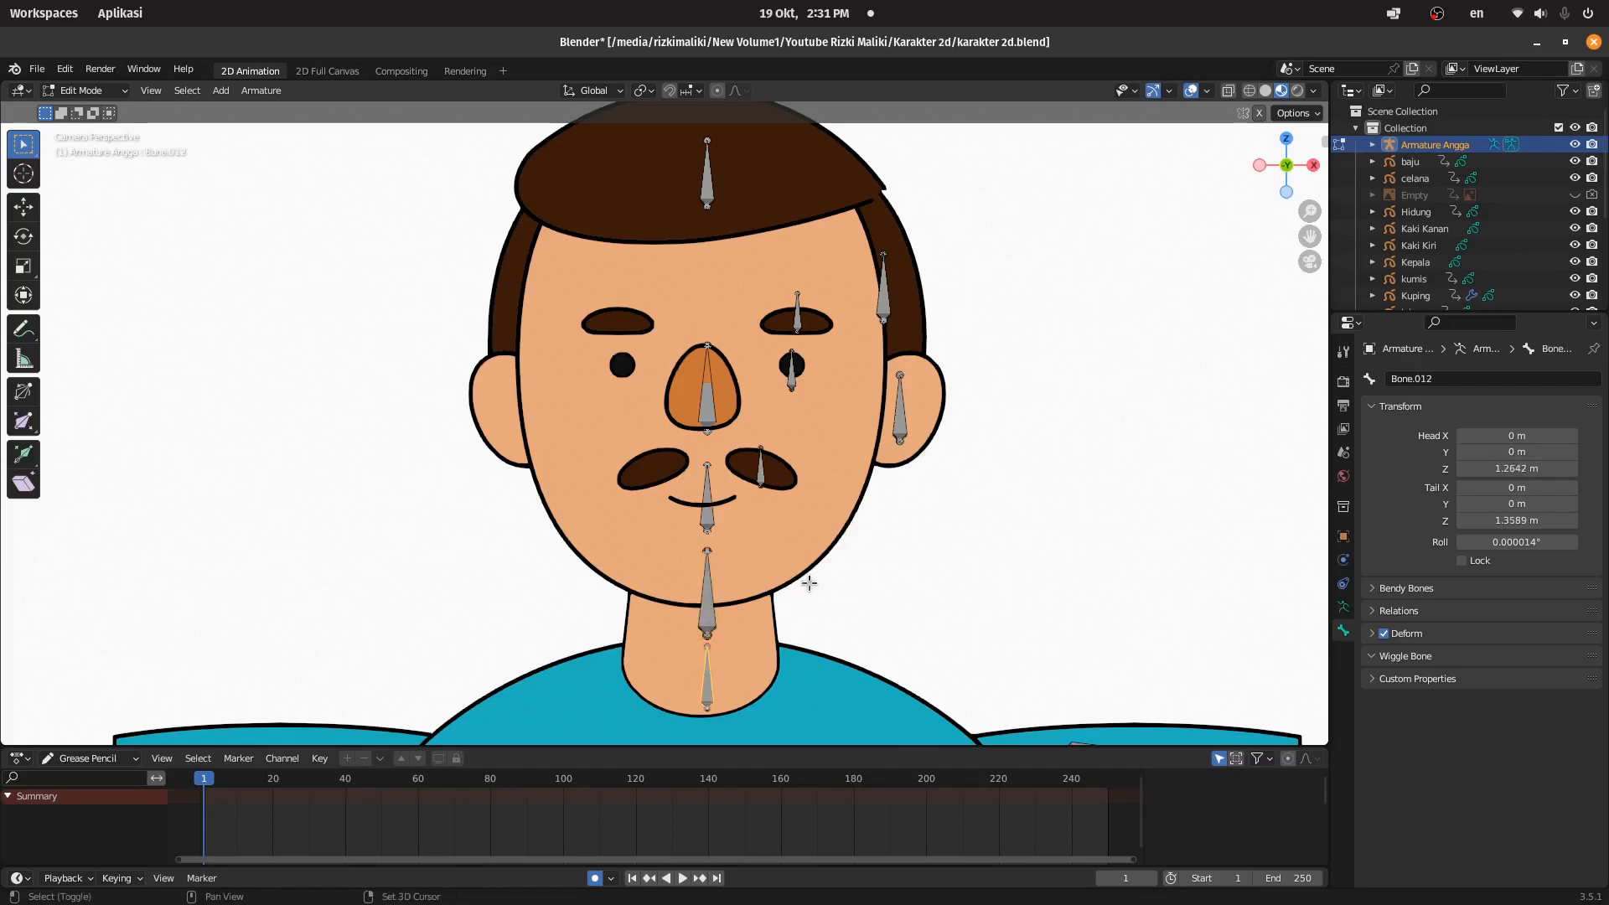
{"action": "middle_click_drag", "start_coordinate": [809, 582], "coordinate": [847, 449], "text": "shift"}
{"action": "scroll", "coordinate": [749, 601], "scroll_direction": "up", "scroll_amount": 2}
{"action": "left_click", "coordinate": [1450, 379]}
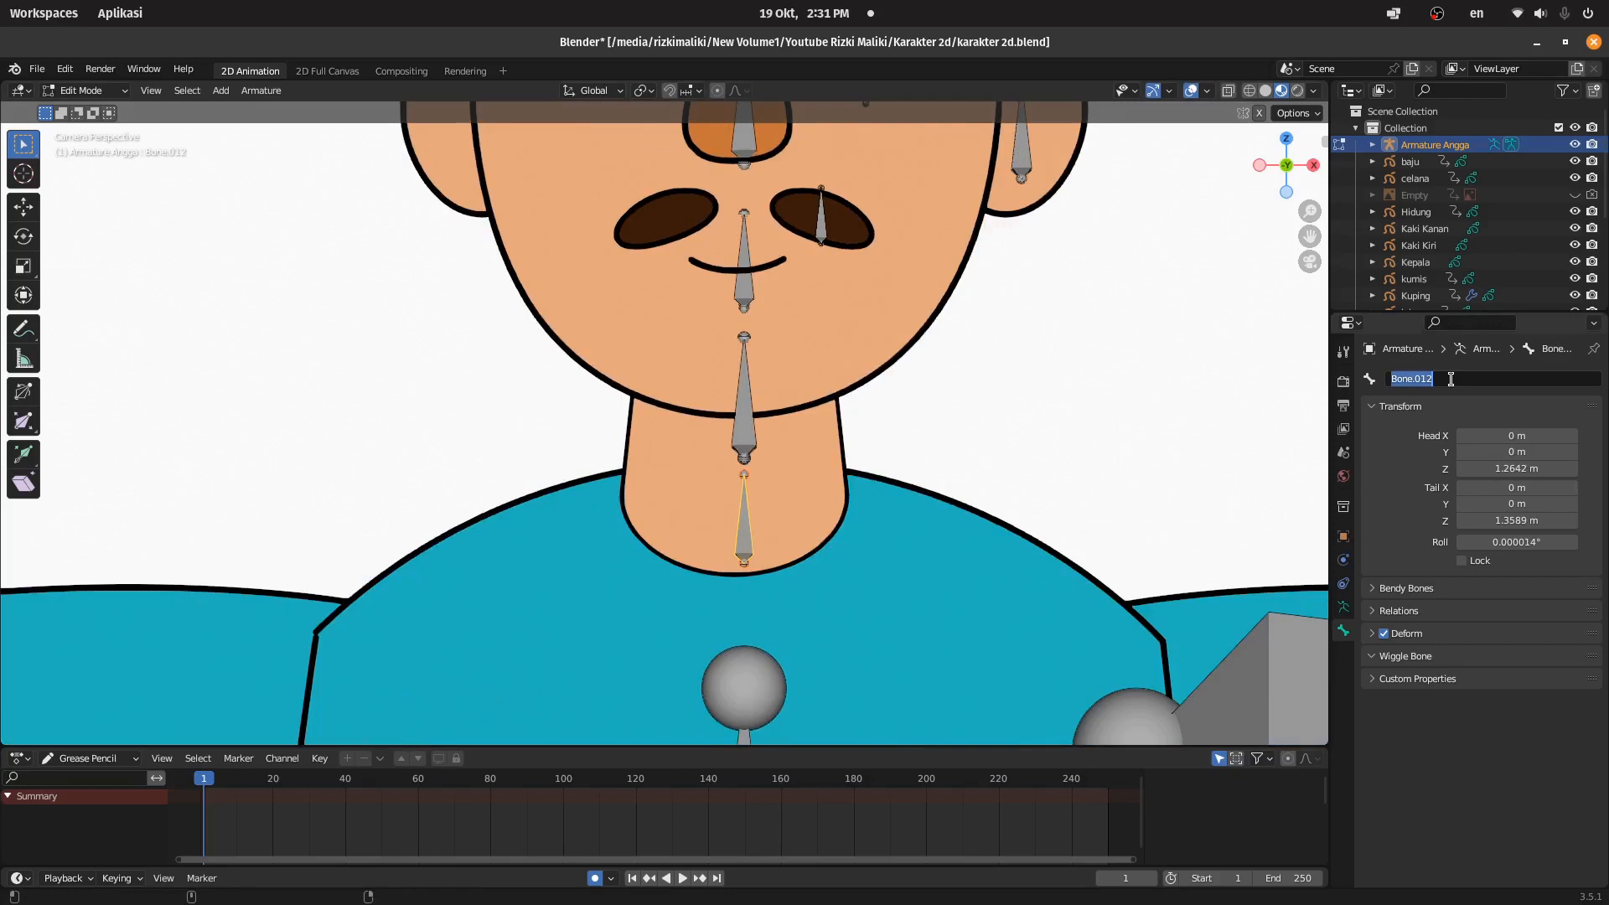
{"action": "type", "text": "Leher"}
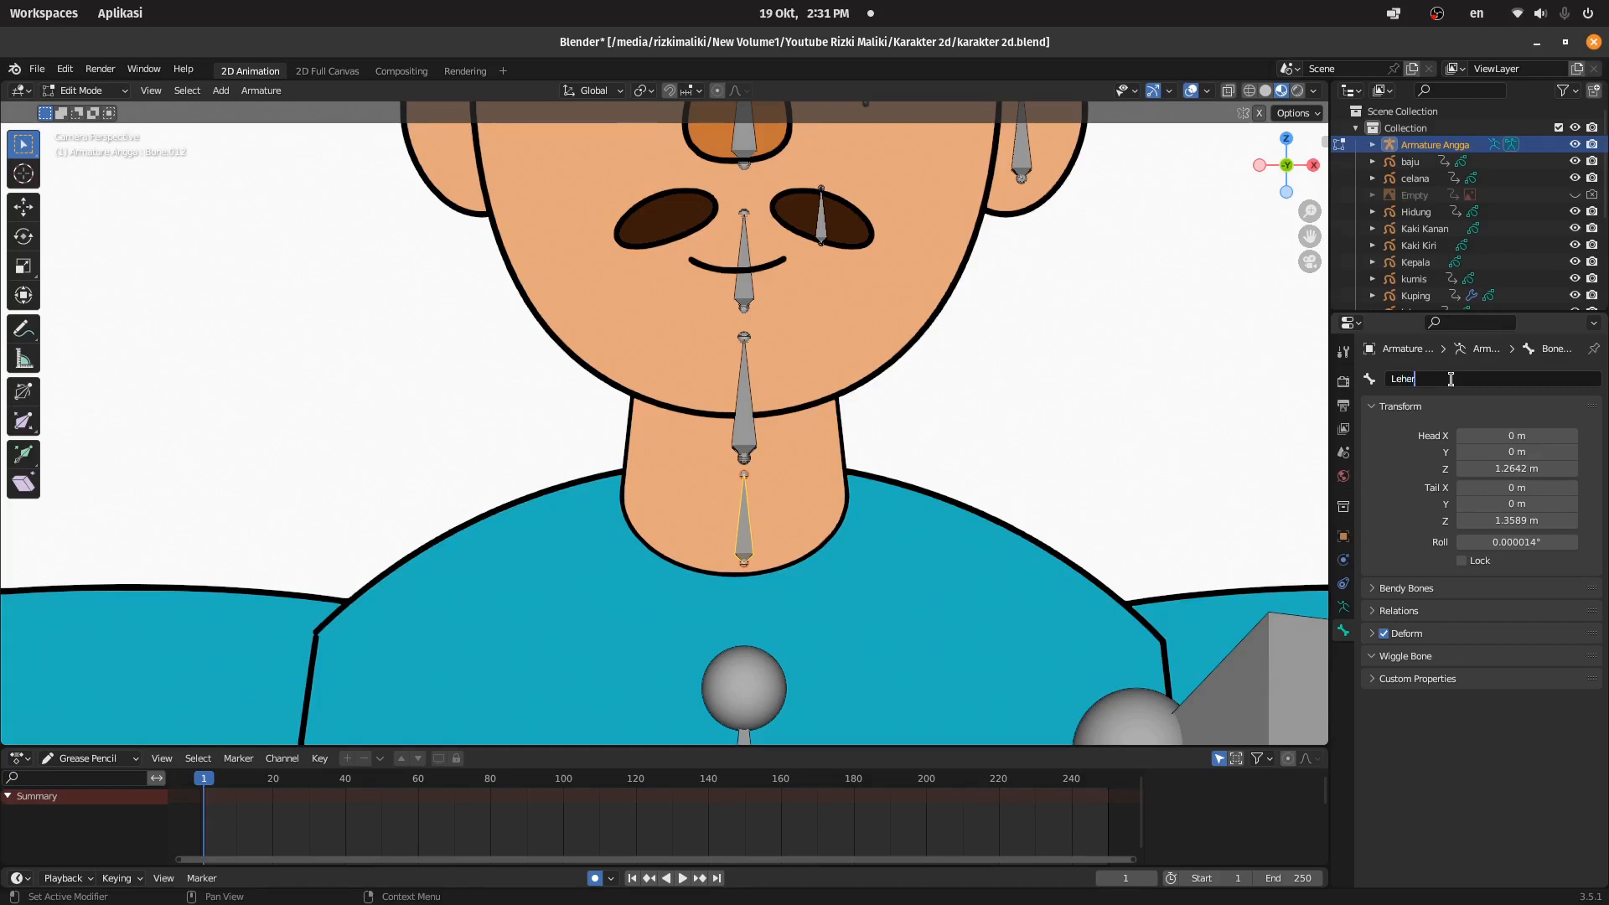
{"action": "key", "text": "Return"}
Step: Rename the mouth bone as Mulut
{"action": "left_click", "coordinate": [750, 401]}
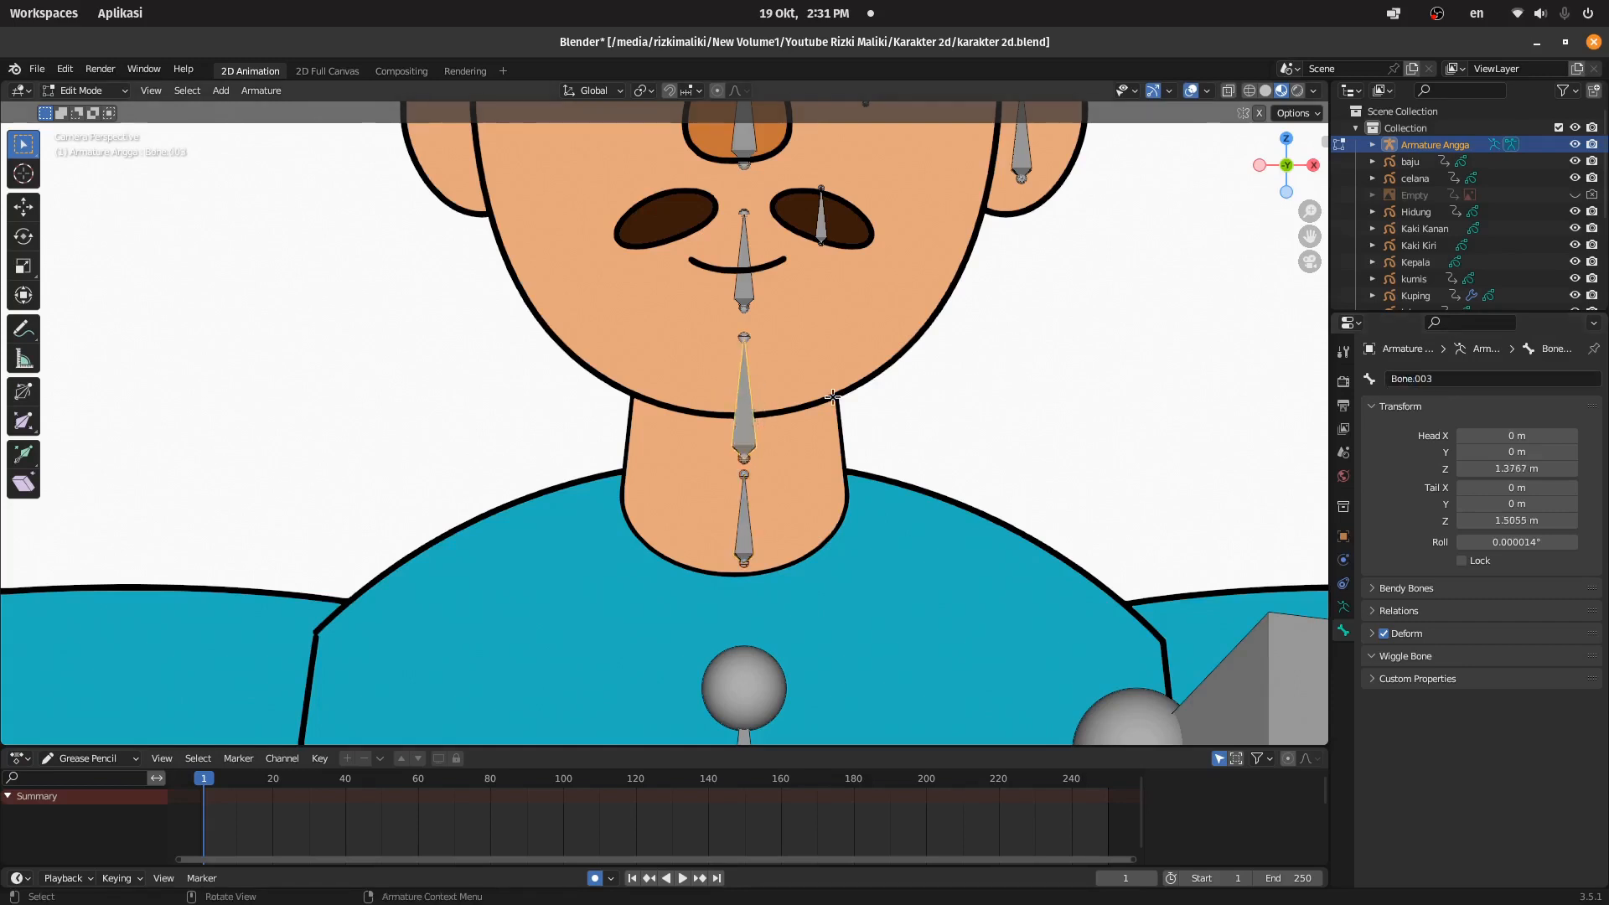
{"action": "left_click", "coordinate": [739, 280]}
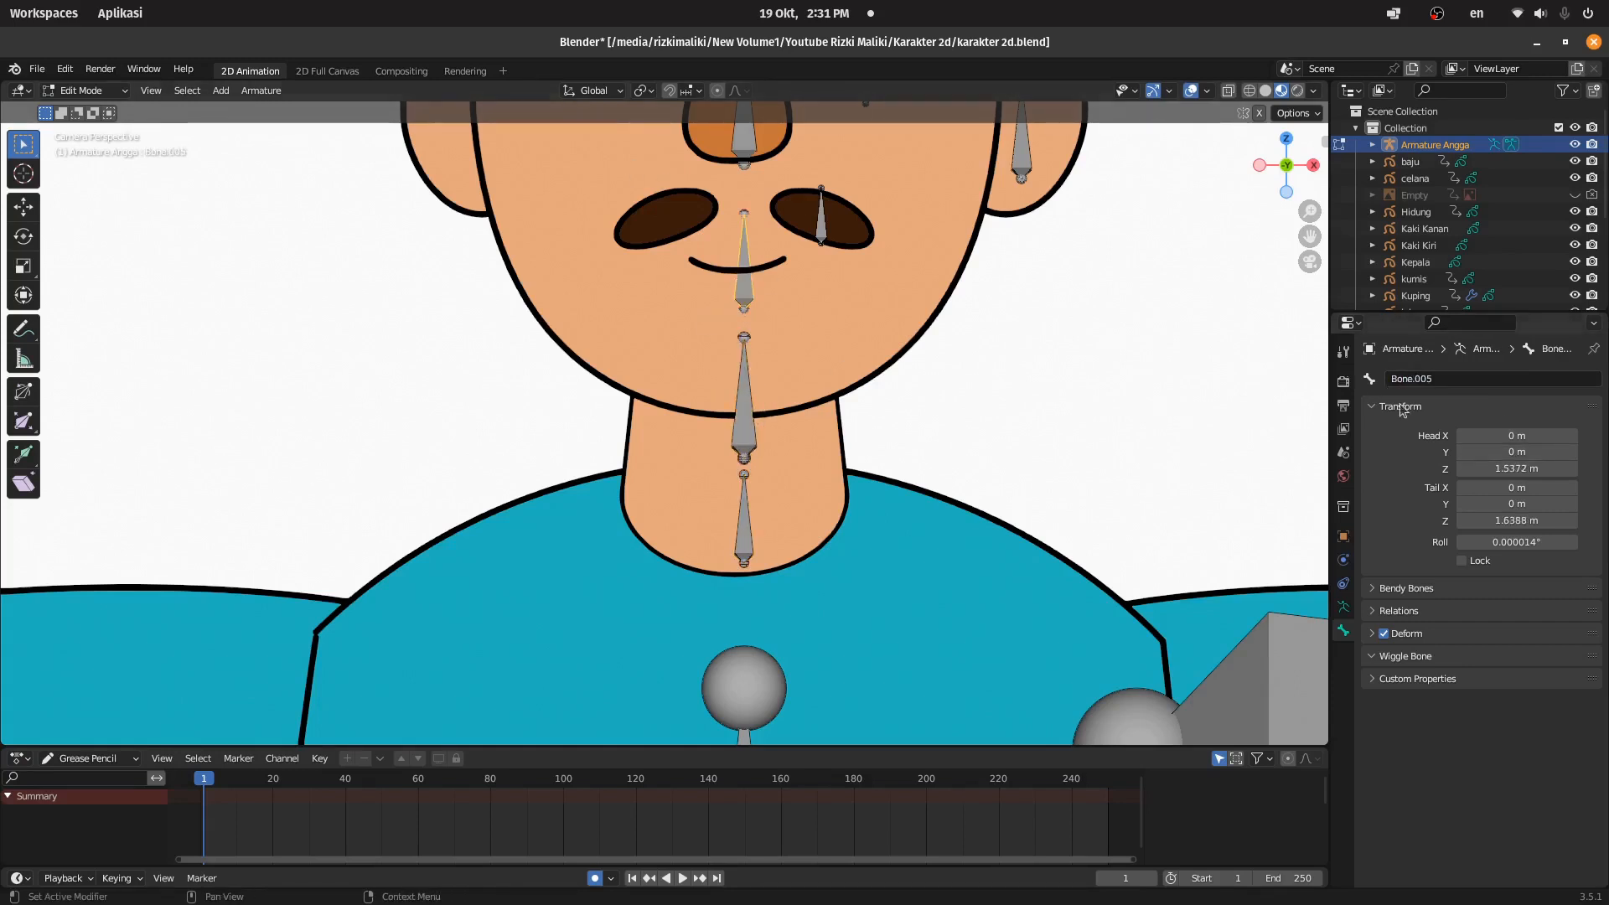
{"action": "double_click", "coordinate": [1439, 370]}
{"action": "type", "text": "Mulut"}
{"action": "key", "text": "Return"}
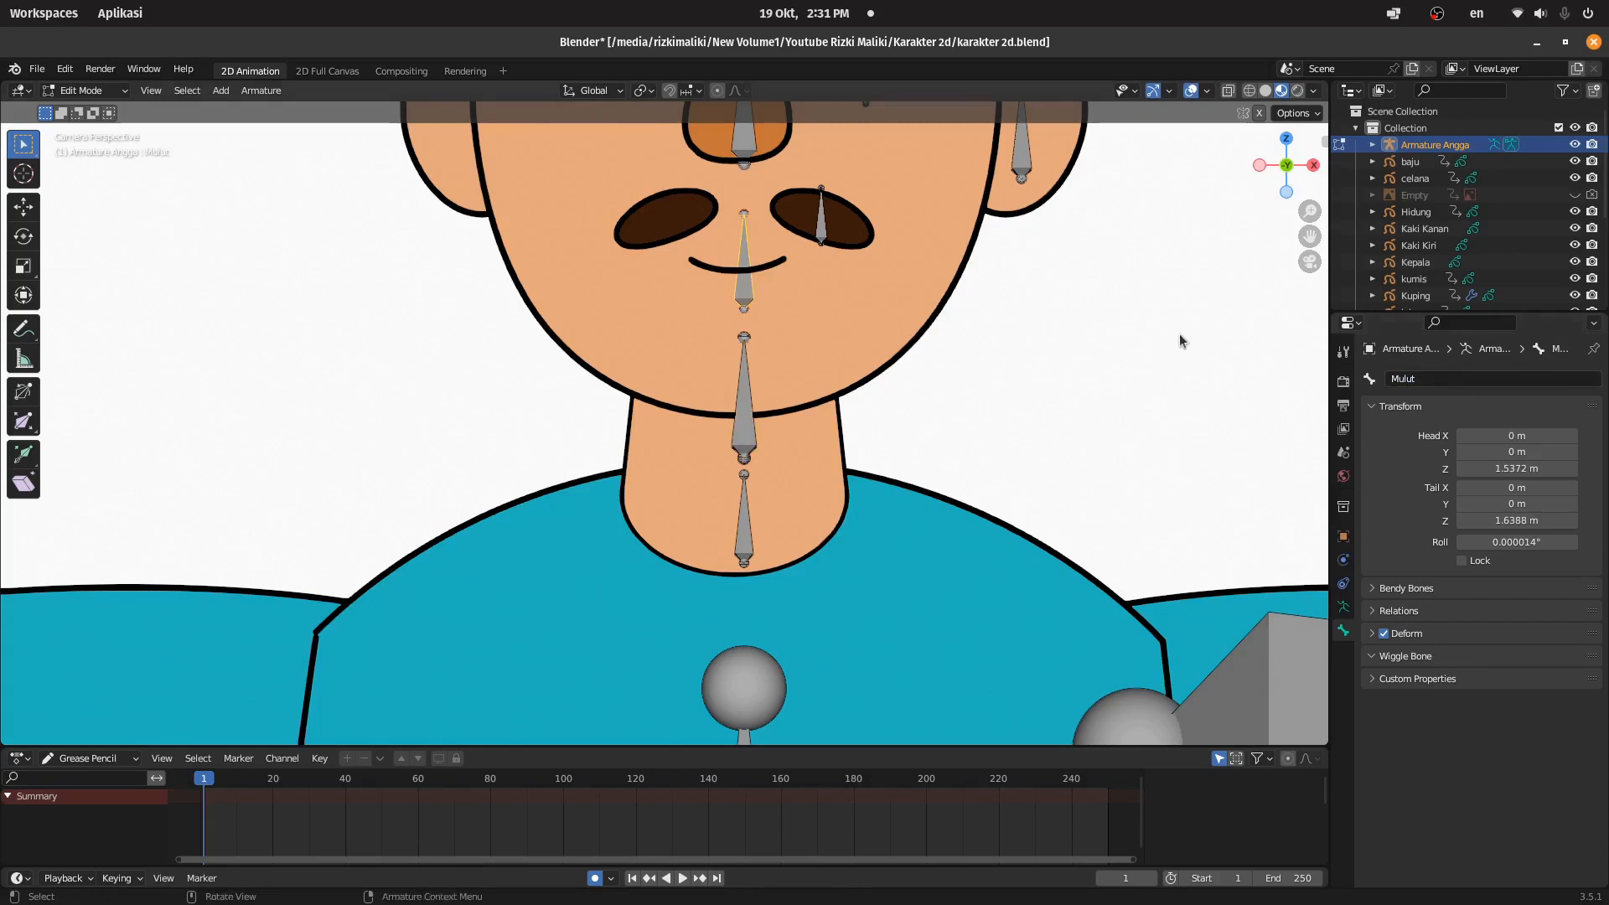
Step: Rename the nose bone as Hidung
{"action": "middle_click_drag", "start_coordinate": [813, 266], "coordinate": [763, 536], "text": "shift"}
{"action": "scroll", "coordinate": [762, 536], "scroll_direction": "up", "scroll_amount": 1}
{"action": "left_click", "coordinate": [715, 428]}
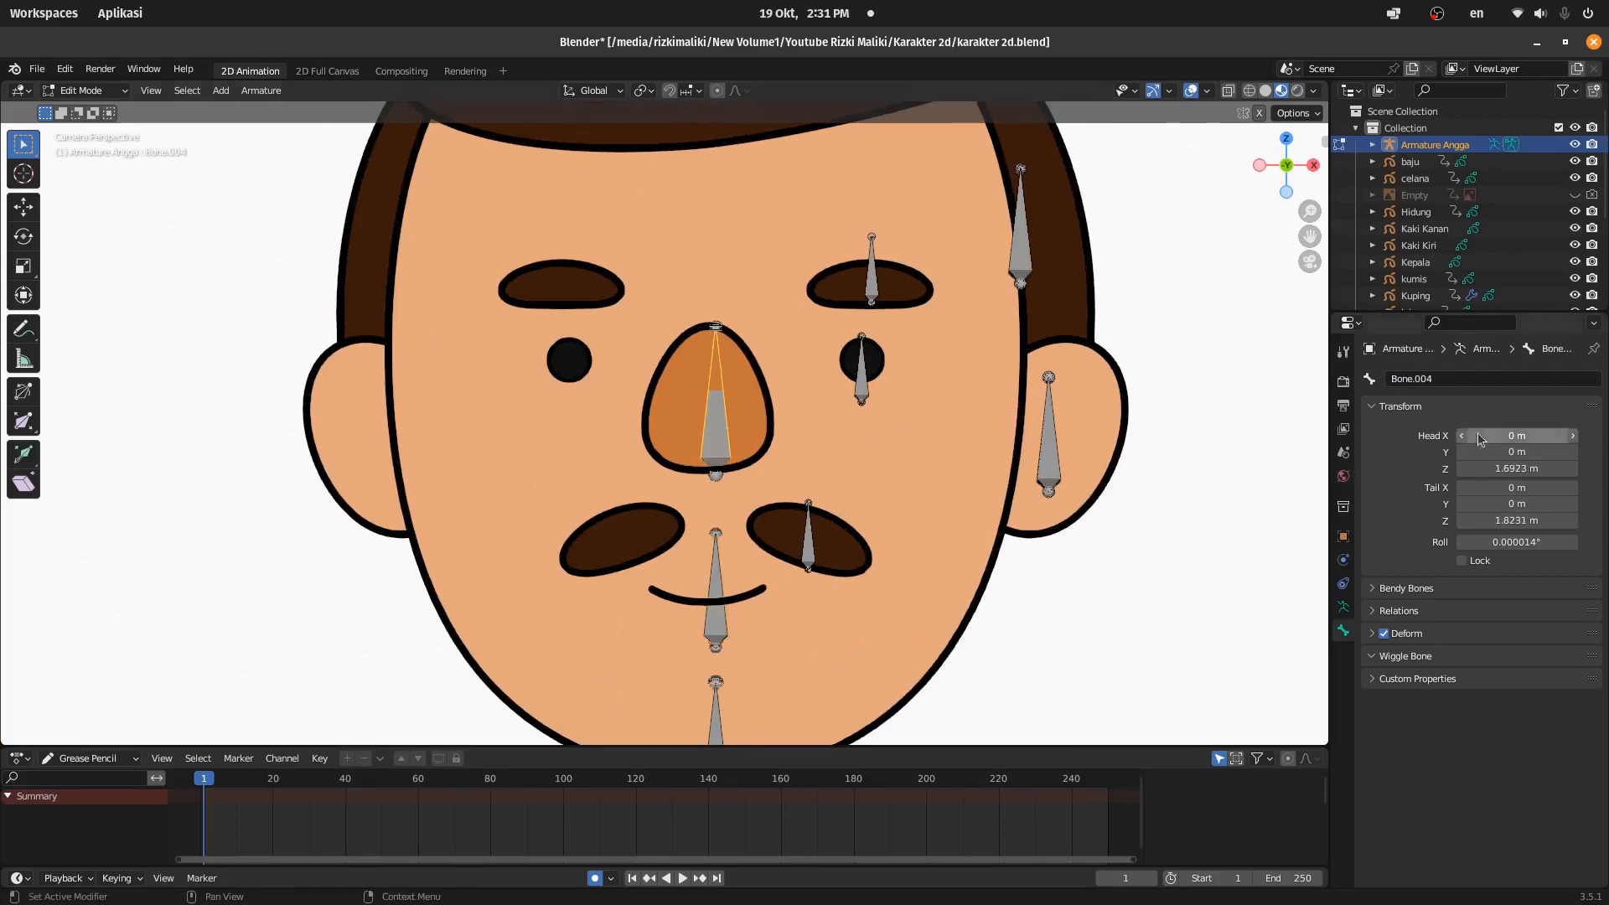
{"action": "double_click", "coordinate": [1475, 379]}
{"action": "type", "text": "Hidung"}
{"action": "key", "text": "Return"}
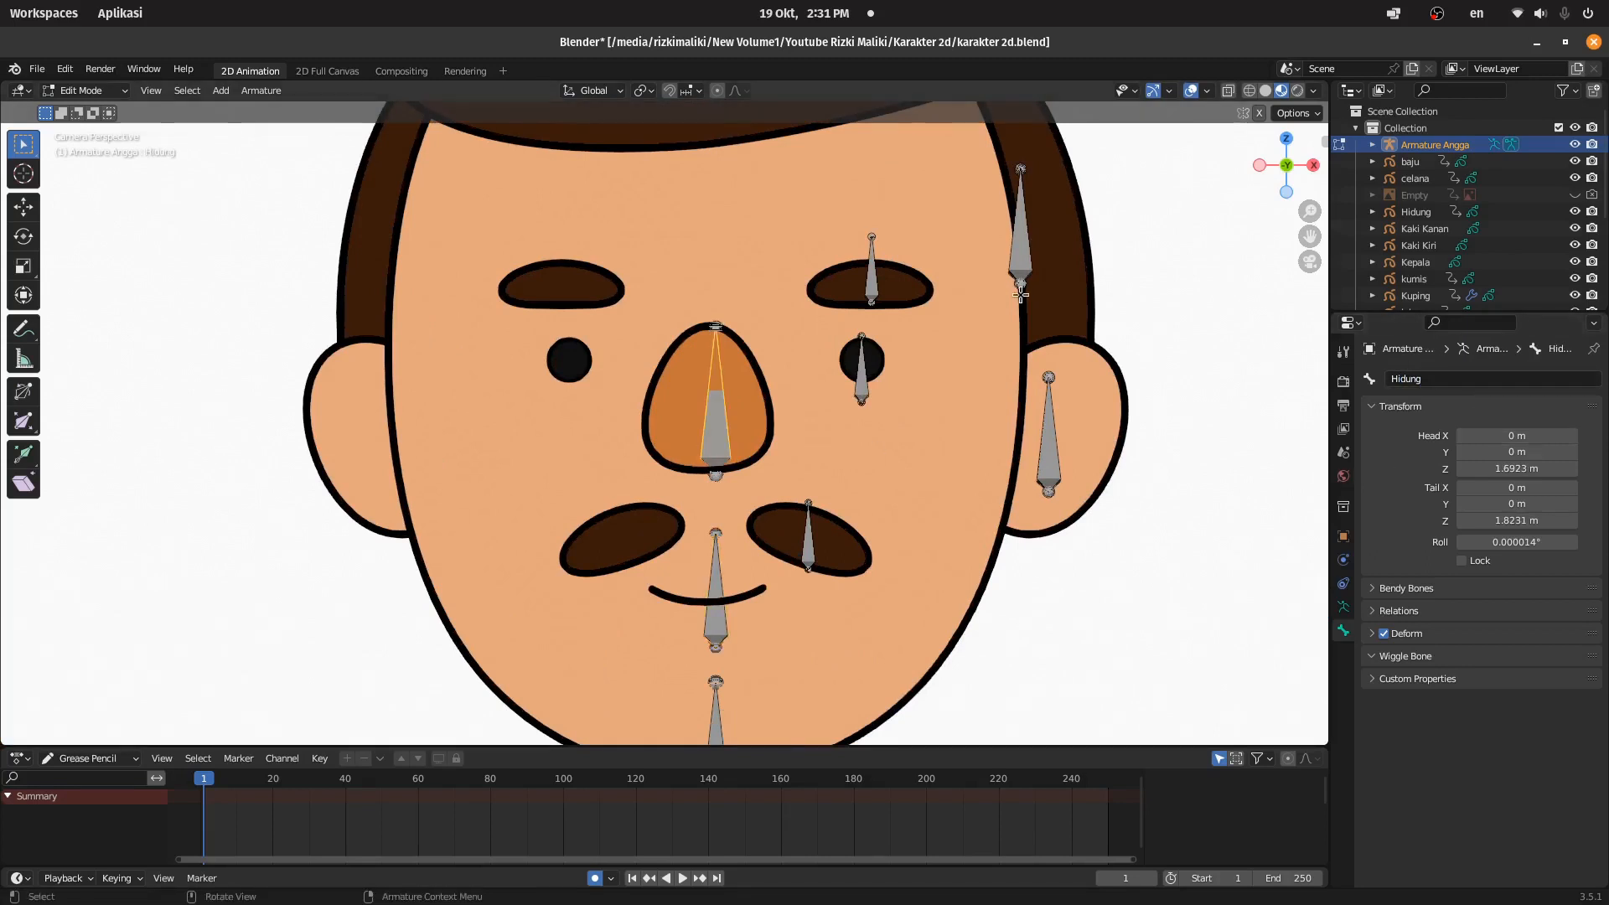
Step: Rename the left eye bone as Mata.L
{"action": "left_click", "coordinate": [857, 372]}
{"action": "double_click", "coordinate": [1464, 380]}
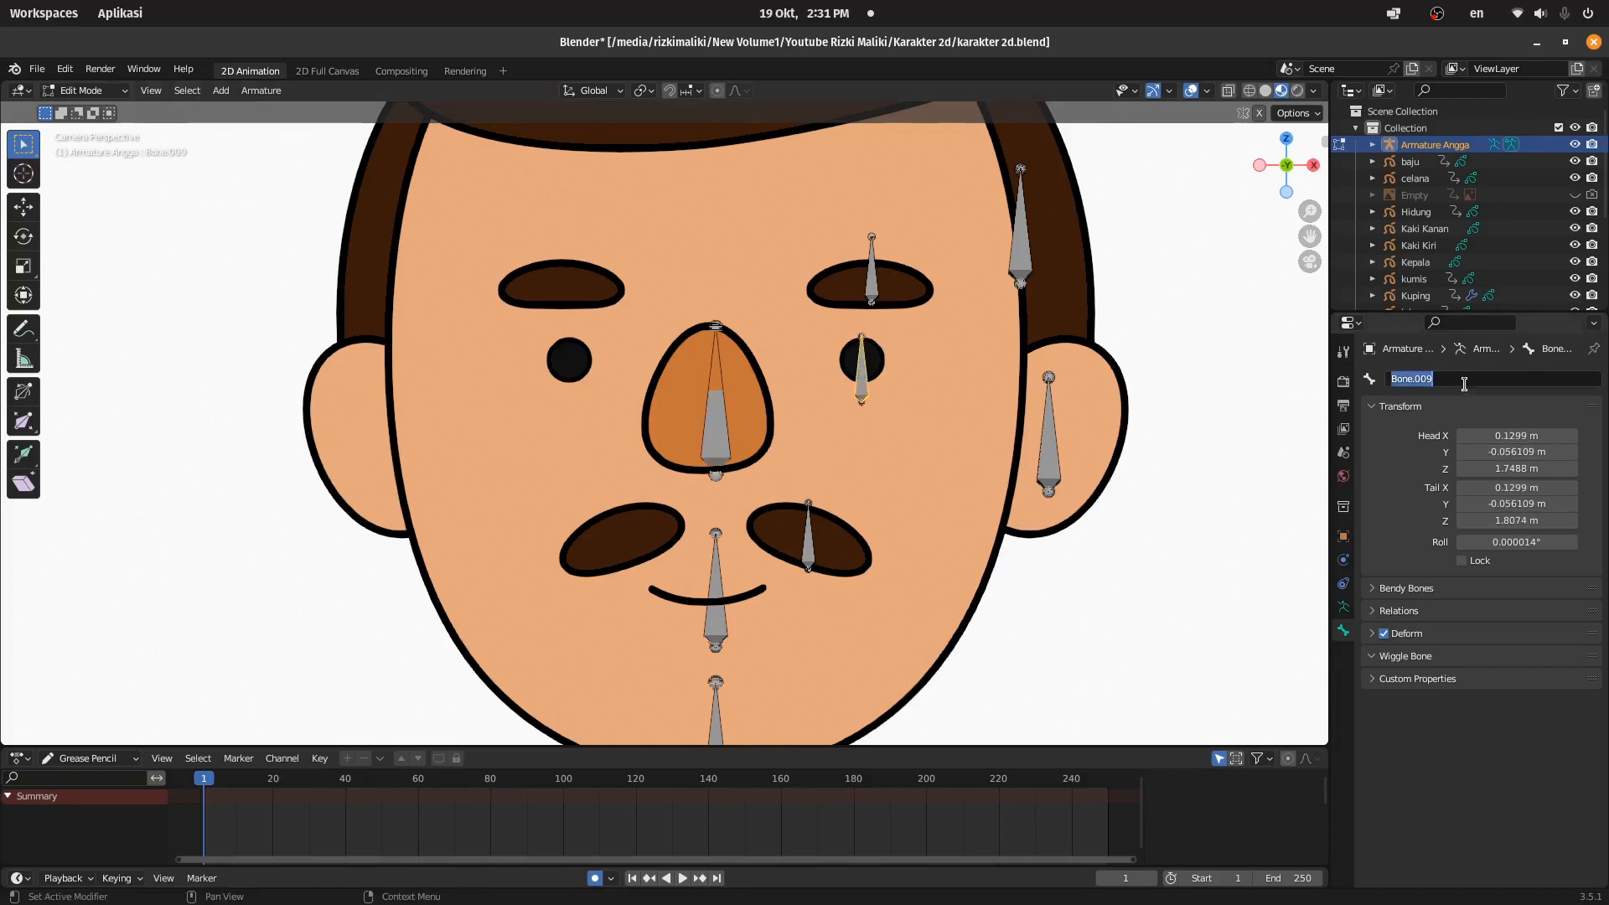
{"action": "type", "text": "Mata.L"}
{"action": "key", "text": "Return"}
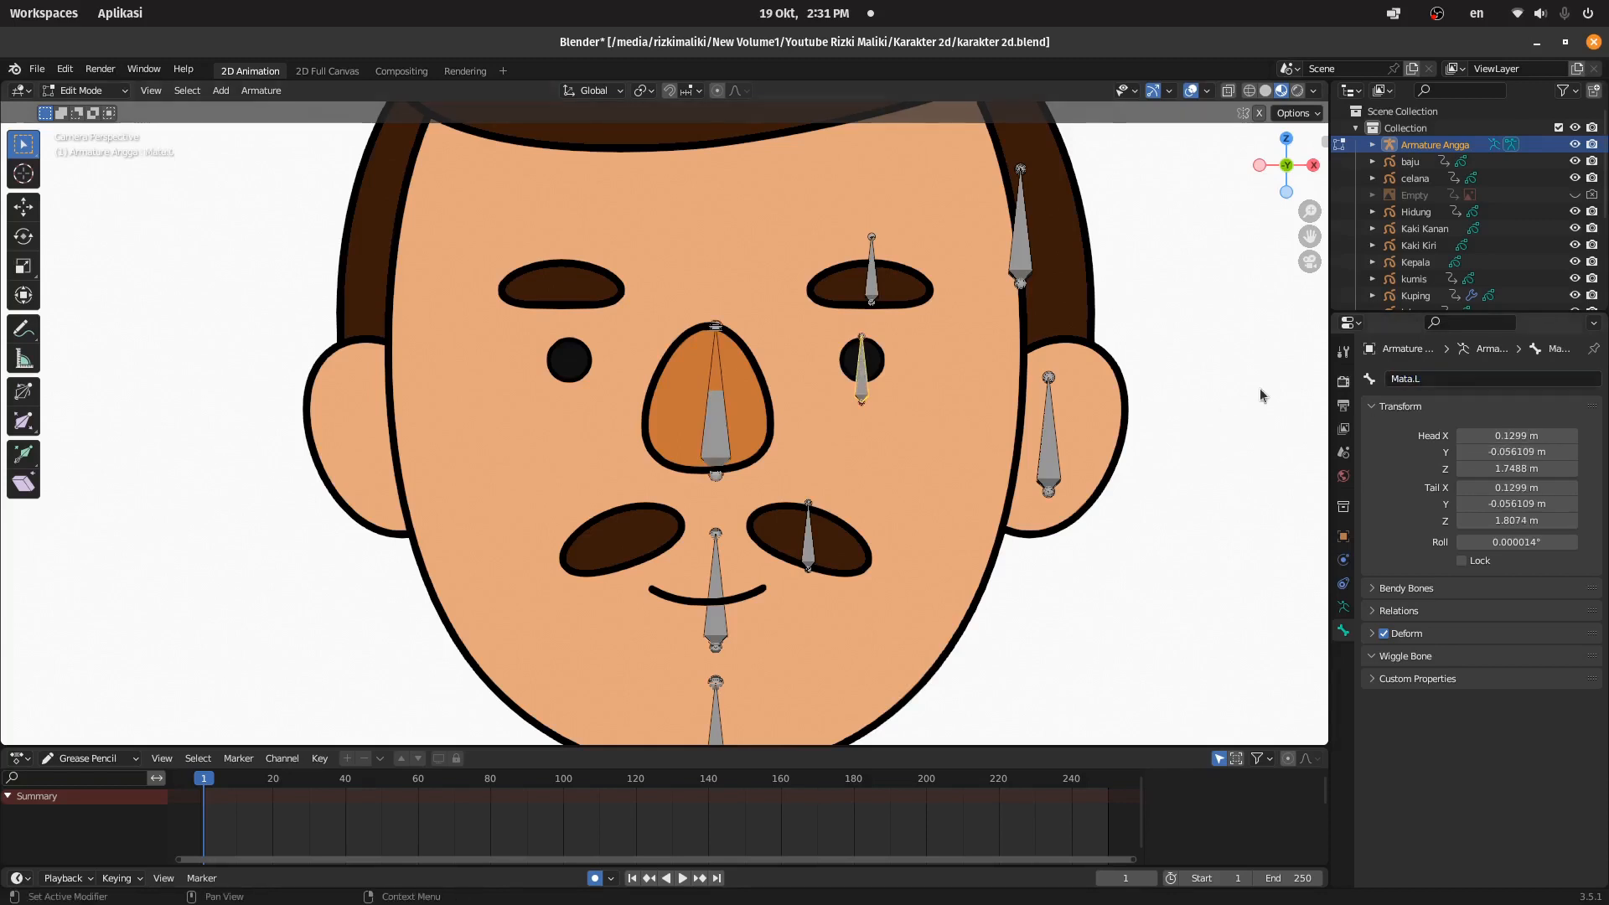
Step: Rename the left eyebrow bone as Alis.L
{"action": "left_click", "coordinate": [798, 553]}
{"action": "left_click", "coordinate": [872, 272]}
{"action": "left_click", "coordinate": [1418, 378]}
{"action": "type", "text": "A"}
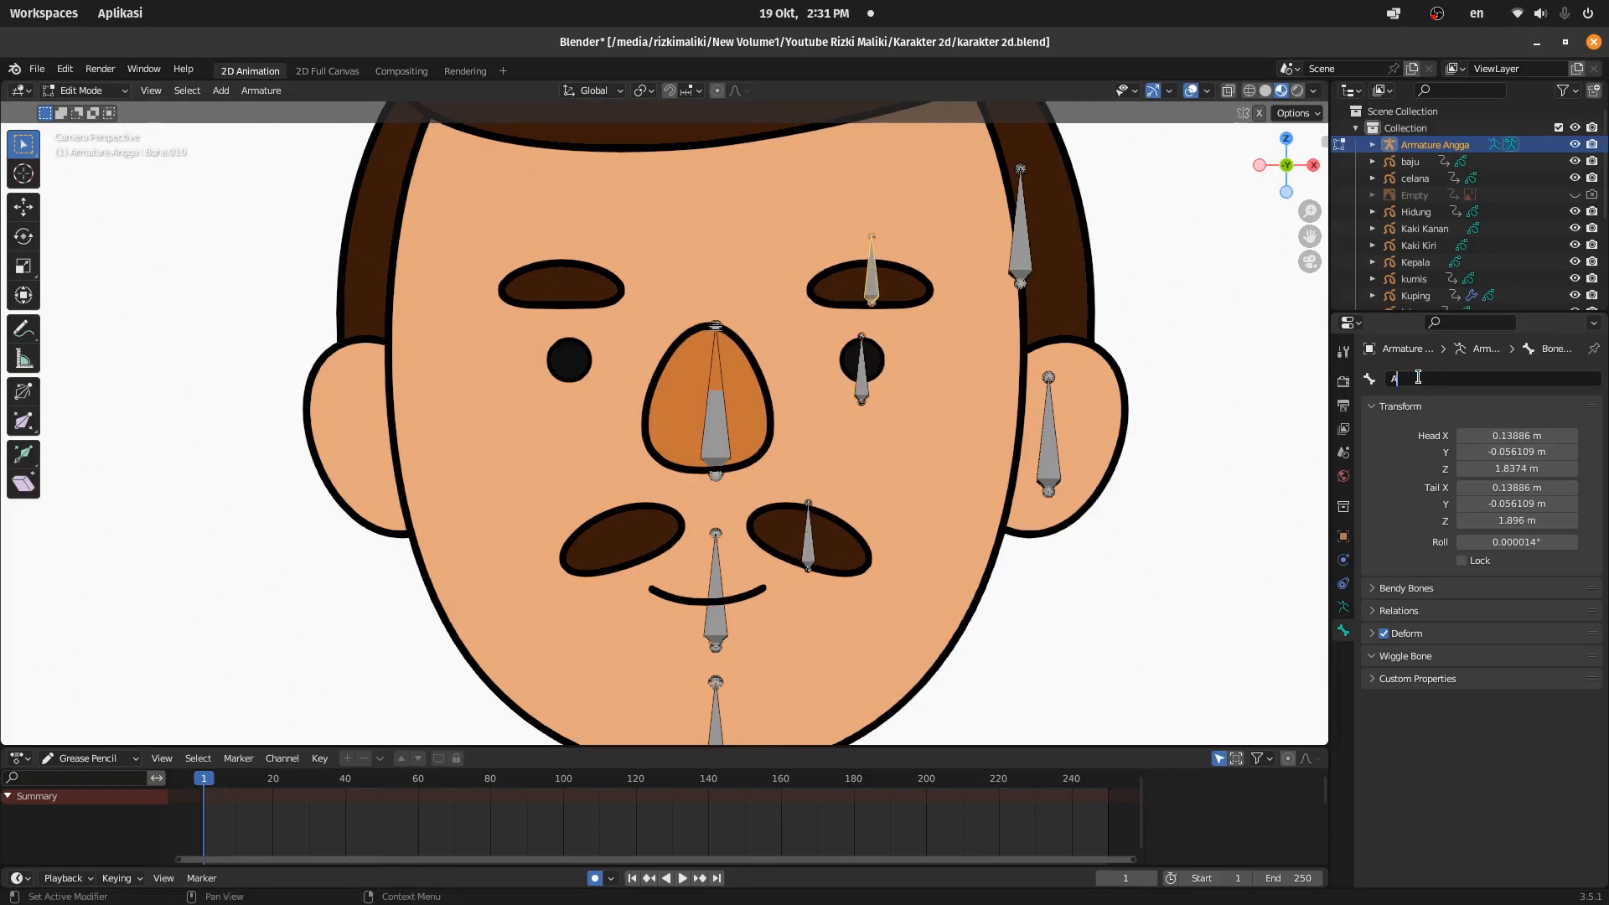
{"action": "type", "text": "lis.L"}
{"action": "key", "text": "Return"}
Step: Rename the left side hair bone as Rambut.L
{"action": "left_click", "coordinate": [1024, 258]}
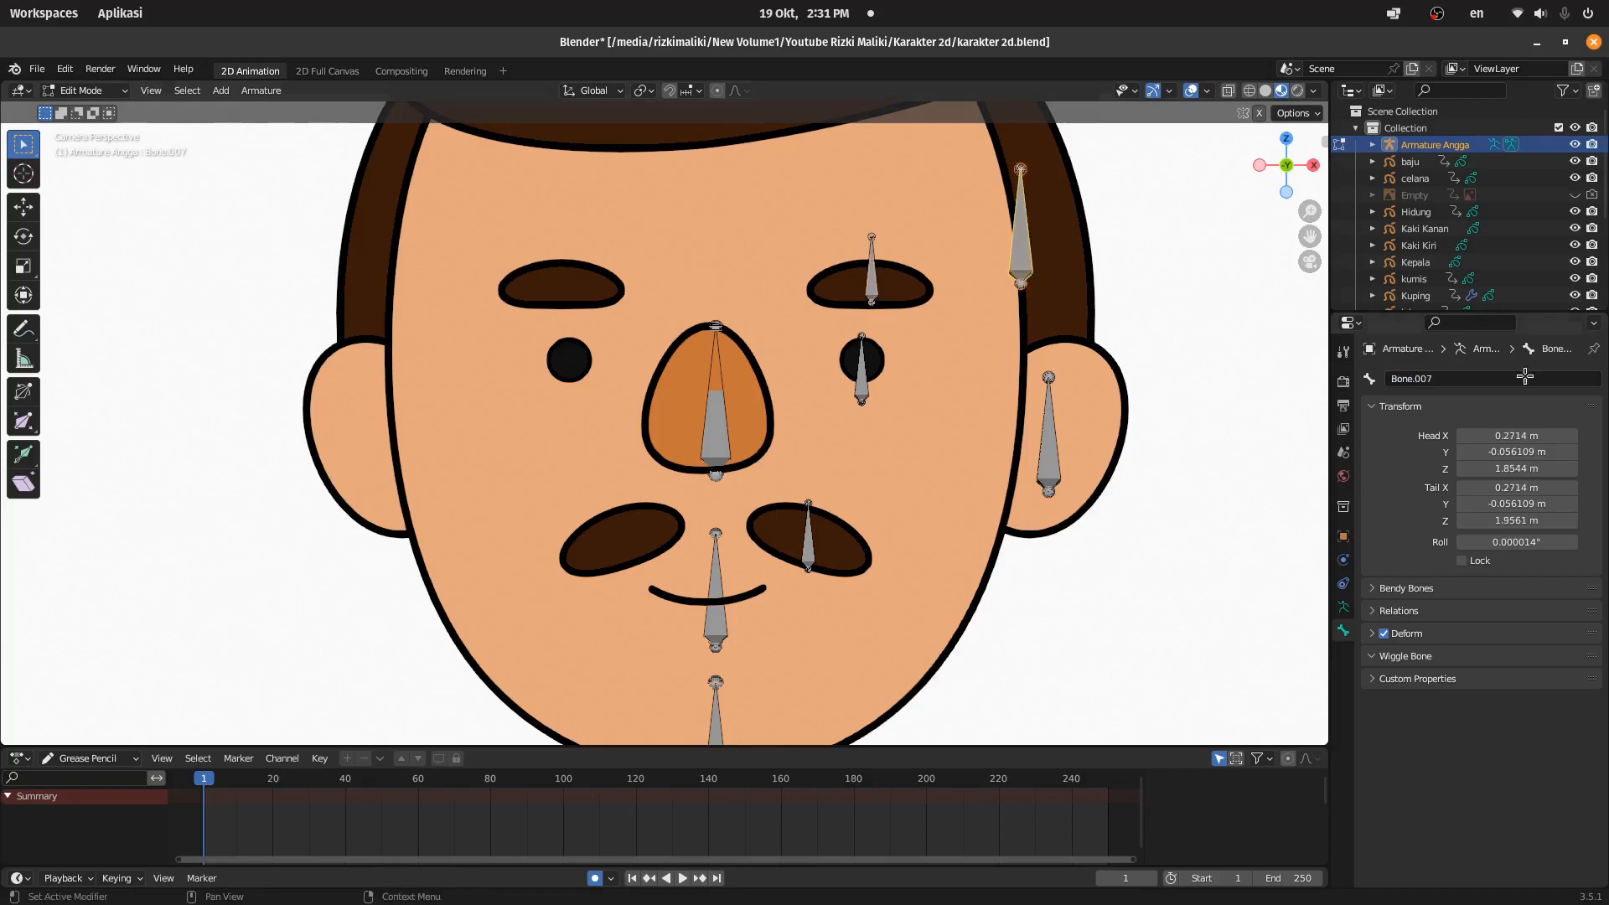
{"action": "double_click", "coordinate": [1498, 378]}
{"action": "type", "text": "Rambut.L"}
{"action": "key", "text": "Return"}
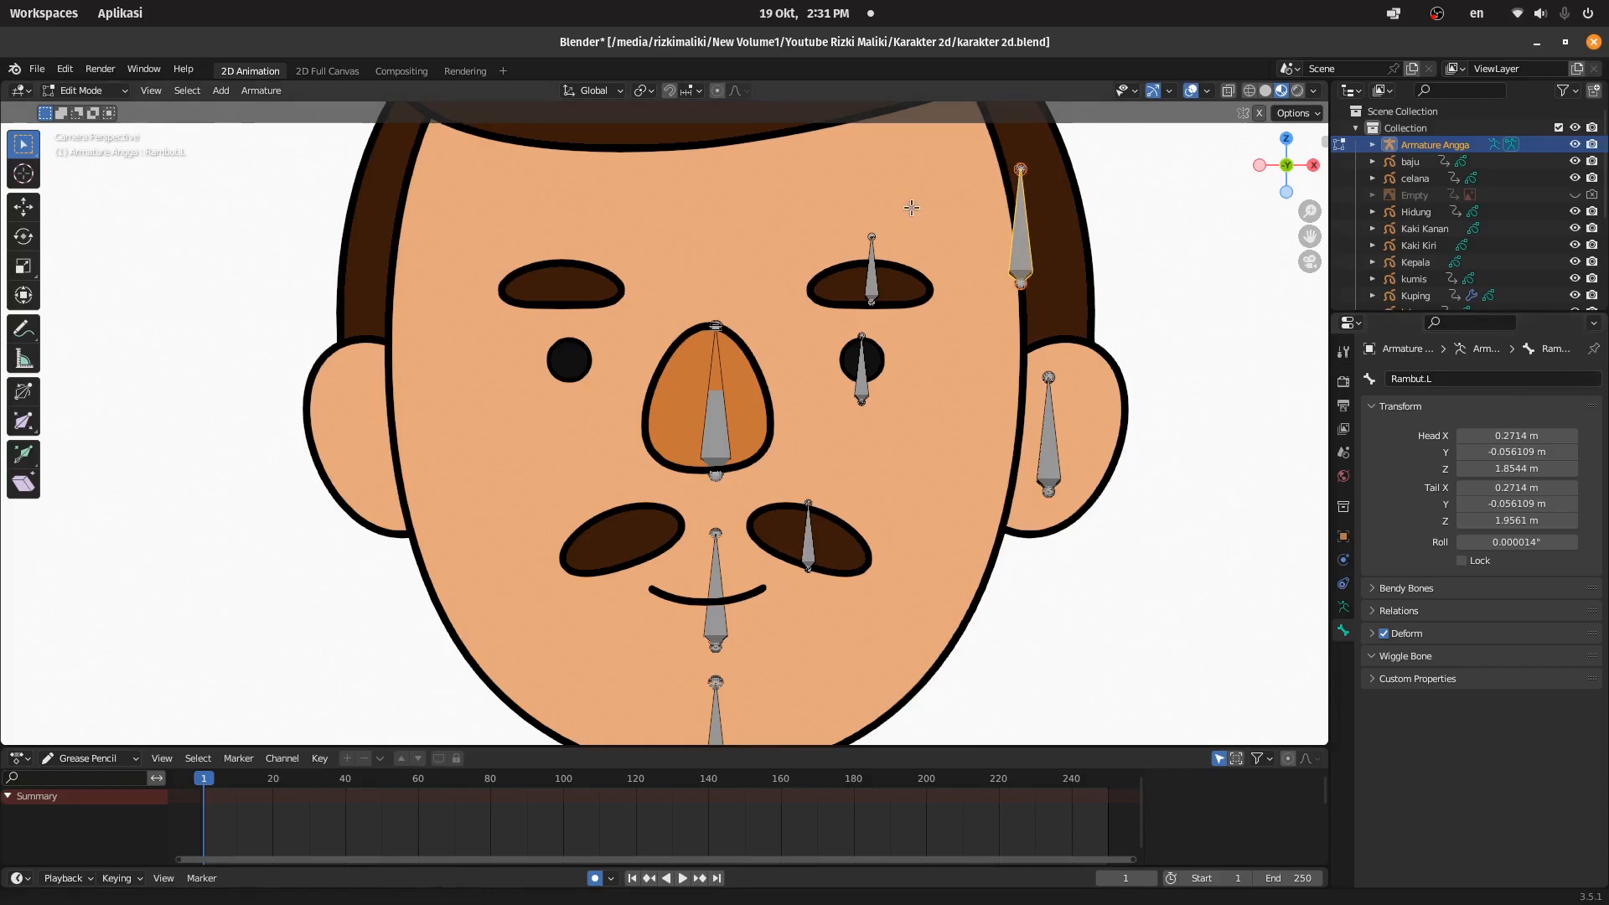
Step: Rename the bone on the top hair as Rambut Atas
{"action": "middle_click_drag", "start_coordinate": [906, 222], "coordinate": [880, 471], "text": "shift"}
{"action": "left_click", "coordinate": [694, 294]}
{"action": "left_click", "coordinate": [1497, 378]}
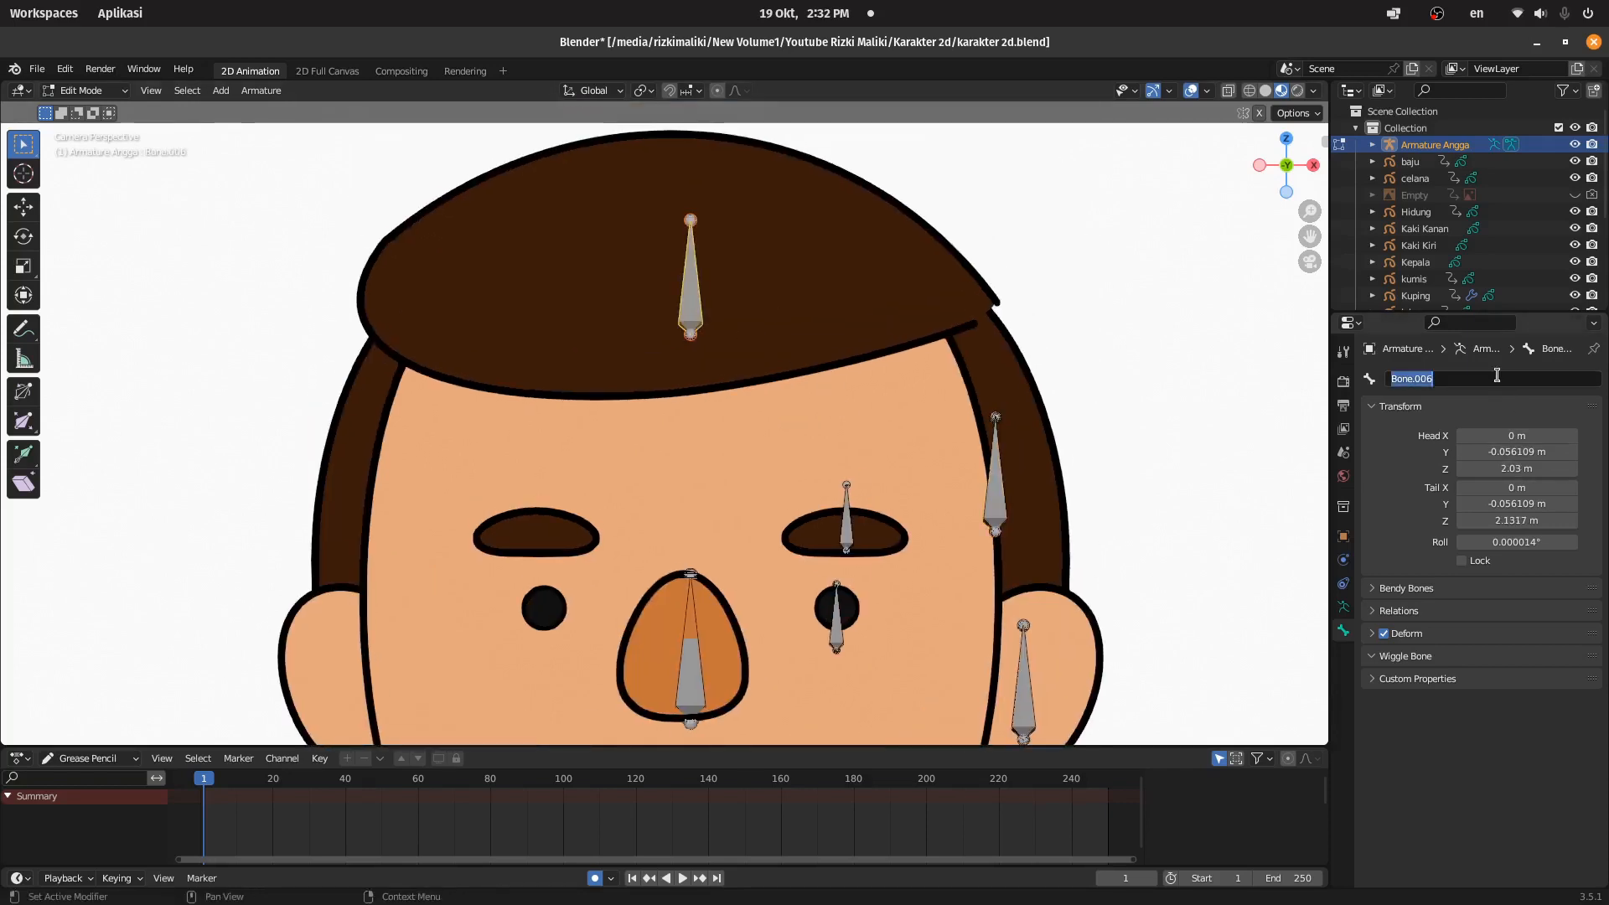
{"action": "type", "text": "Rambut Atas"}
{"action": "key", "text": "Return"}
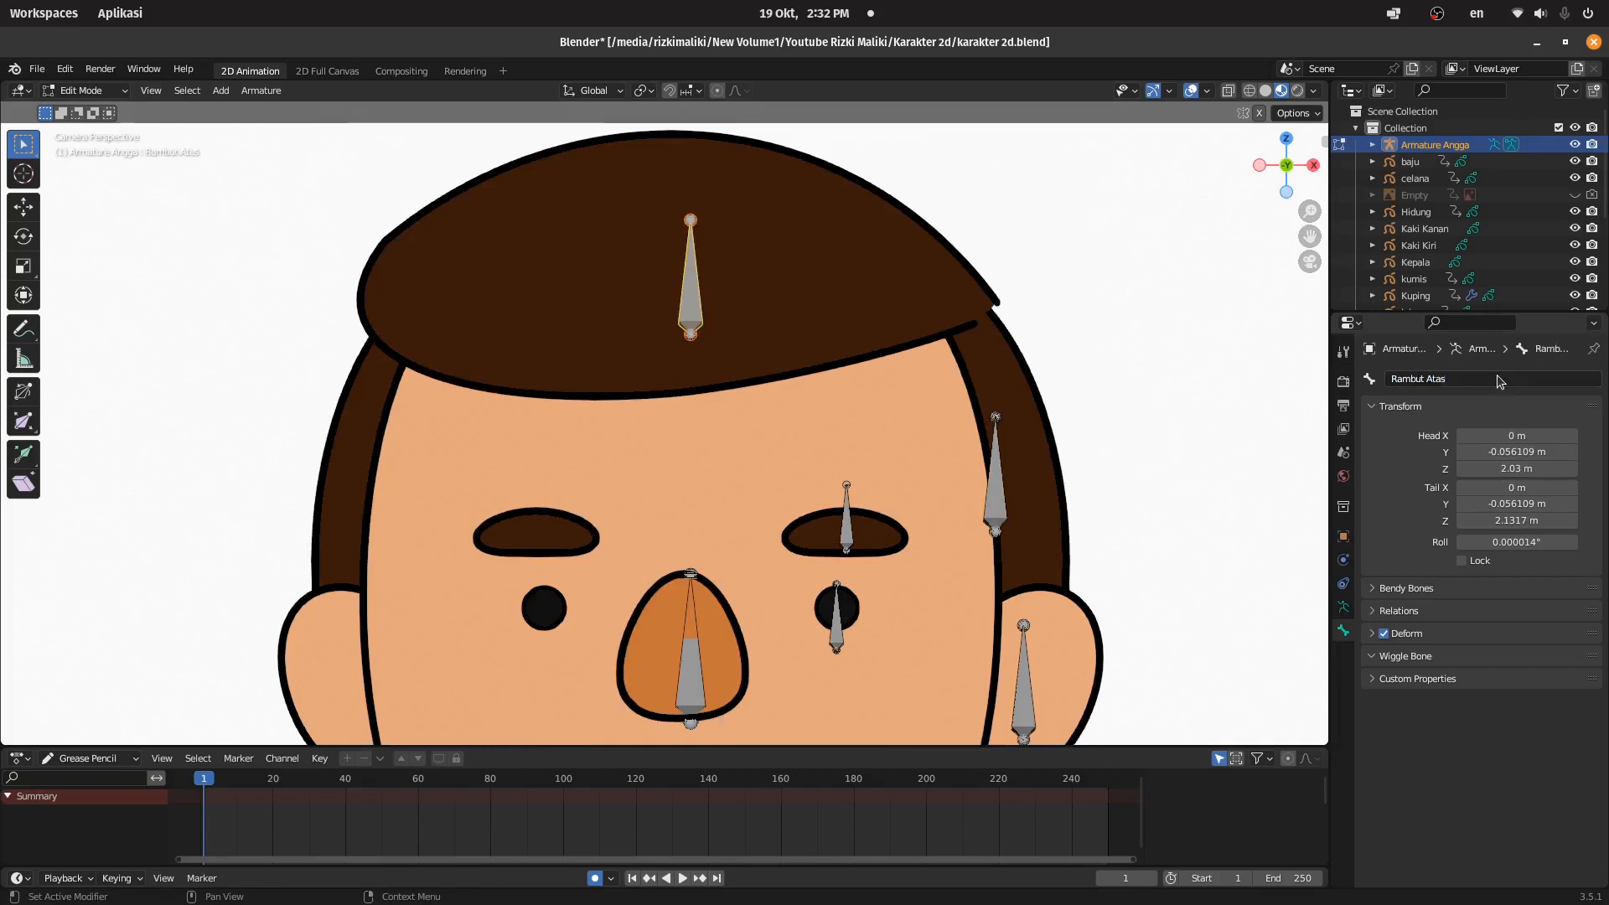
Step: Check the names of the left eye and eyebrow bones and review the armature across the whole character
{"action": "scroll", "coordinate": [775, 350], "scroll_direction": "down", "scroll_amount": 3}
{"action": "left_click", "coordinate": [770, 484]}
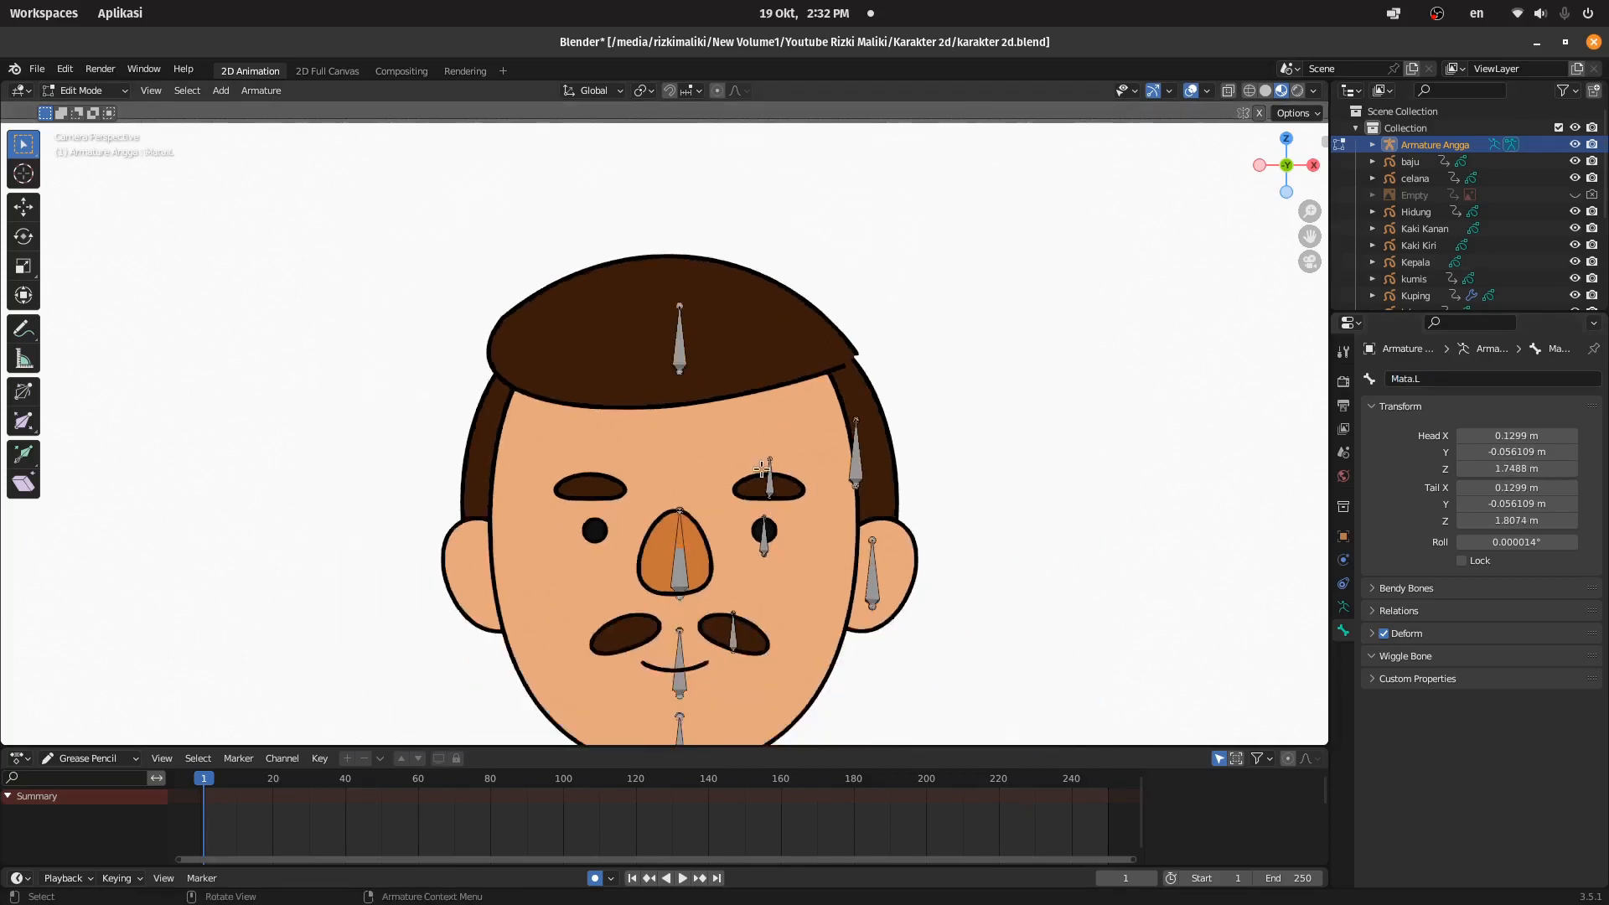
{"action": "scroll", "coordinate": [833, 384], "scroll_direction": "down", "scroll_amount": 3}
{"action": "scroll", "coordinate": [833, 384], "scroll_direction": "down", "scroll_amount": 3}
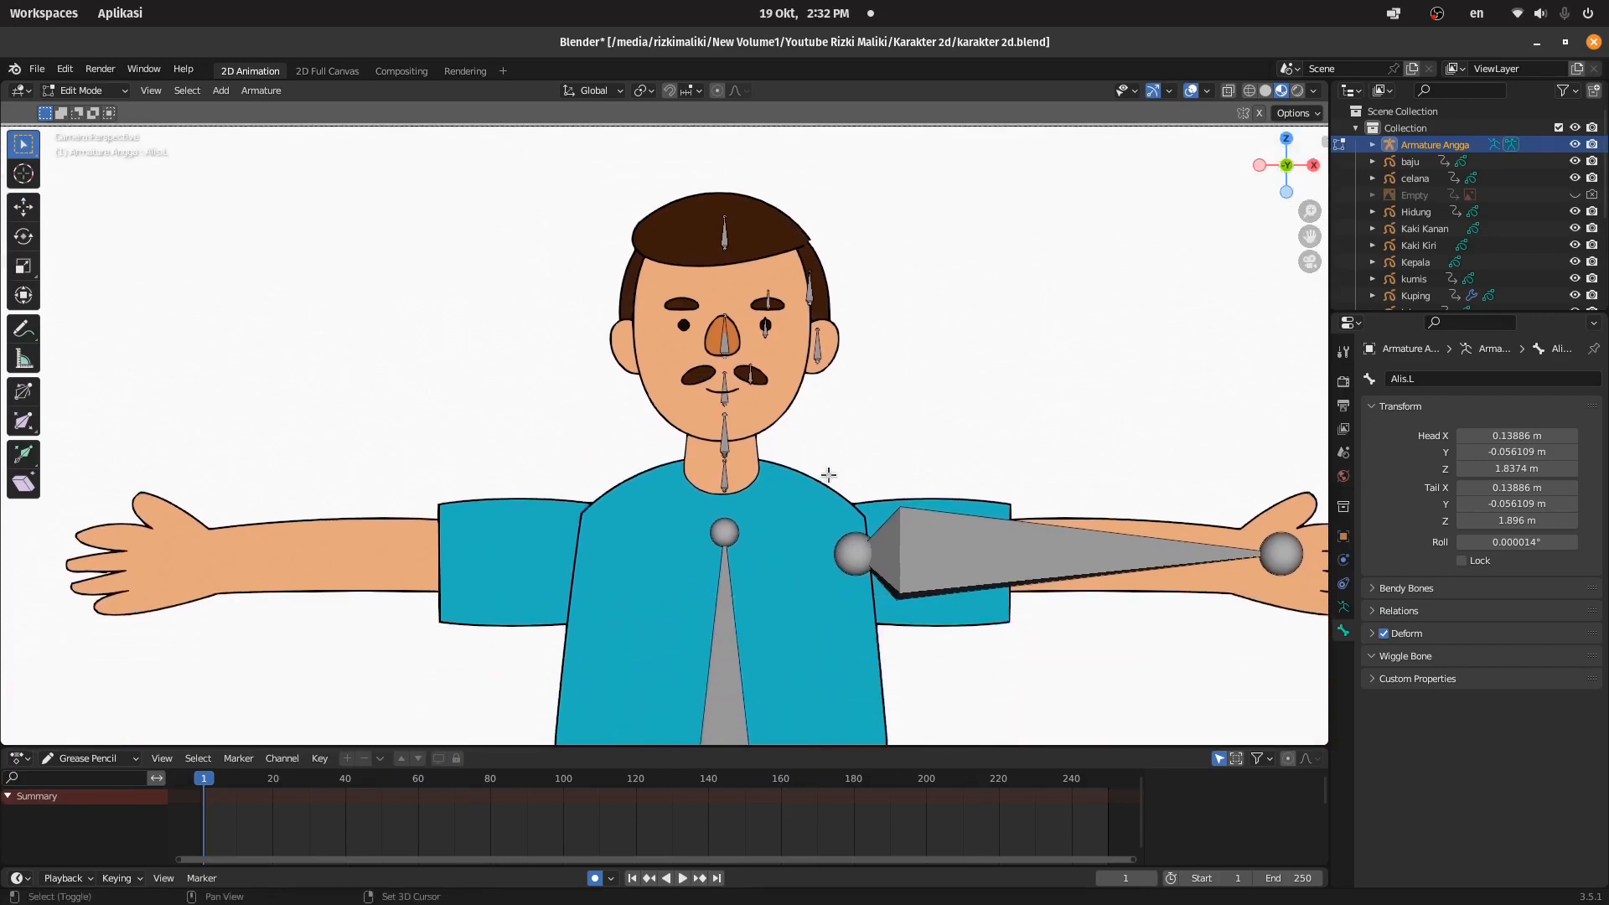
{"action": "scroll", "coordinate": [703, 540], "scroll_direction": "down", "scroll_amount": 2}
{"action": "middle_click_drag", "start_coordinate": [702, 541], "coordinate": [748, 289], "text": "shift"}
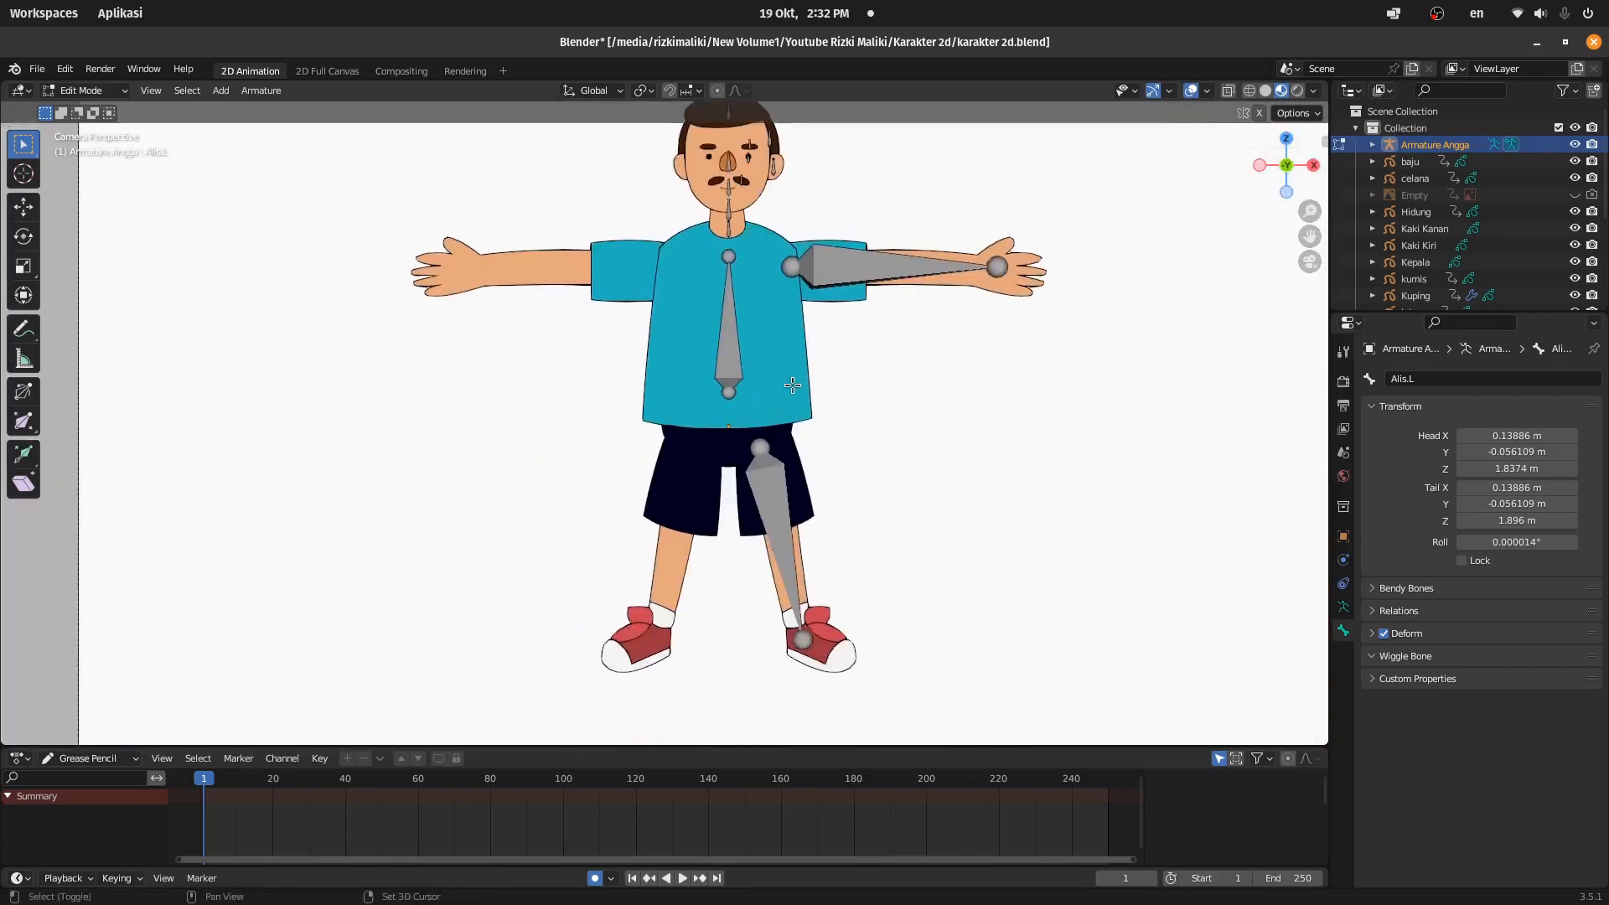
{"action": "middle_click_drag", "start_coordinate": [793, 386], "coordinate": [786, 436], "text": "shift"}
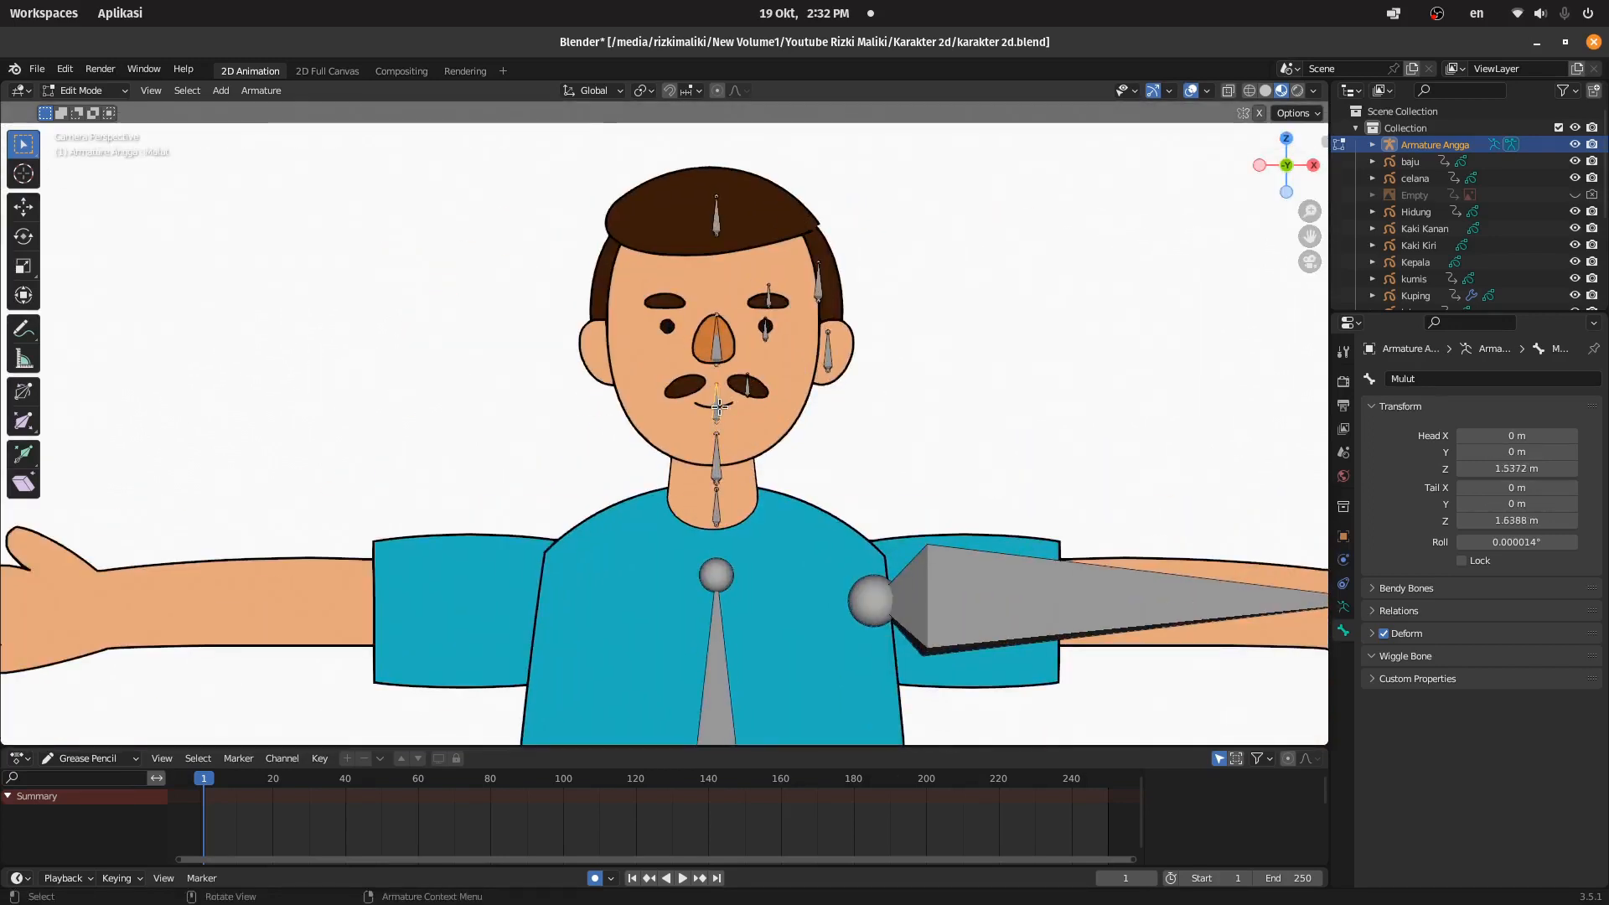
Step: Rename the left ear bone as Kuping.L and save the file
{"action": "left_click", "coordinate": [719, 407]}
{"action": "scroll", "coordinate": [759, 390], "scroll_direction": "up", "scroll_amount": 2}
{"action": "left_click", "coordinate": [788, 365]}
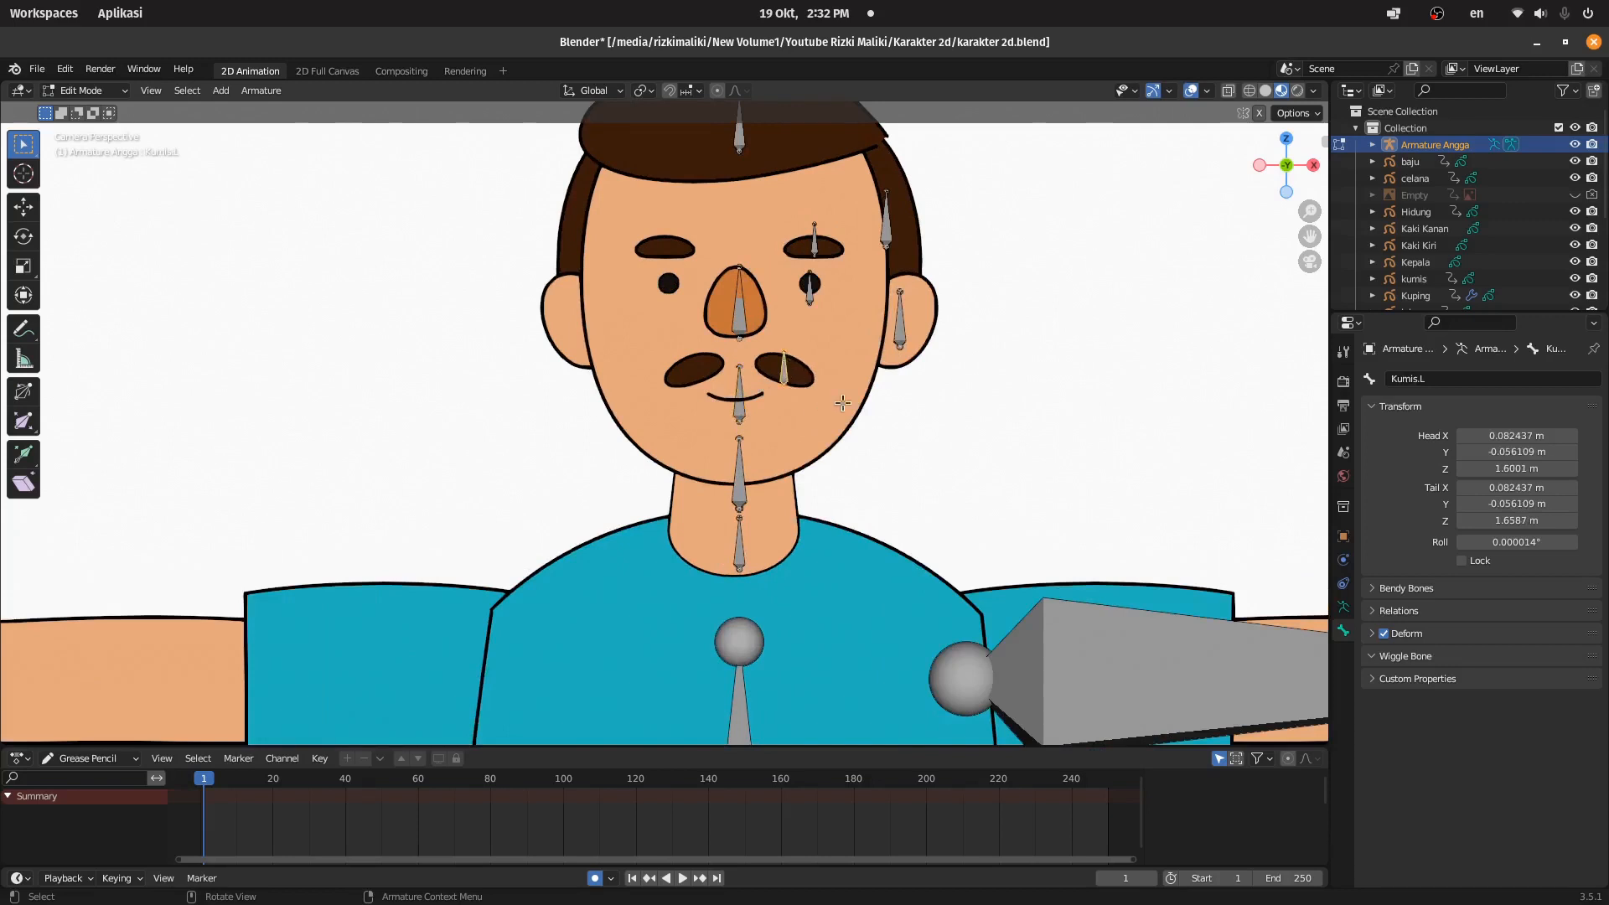
{"action": "left_click", "coordinate": [899, 333]}
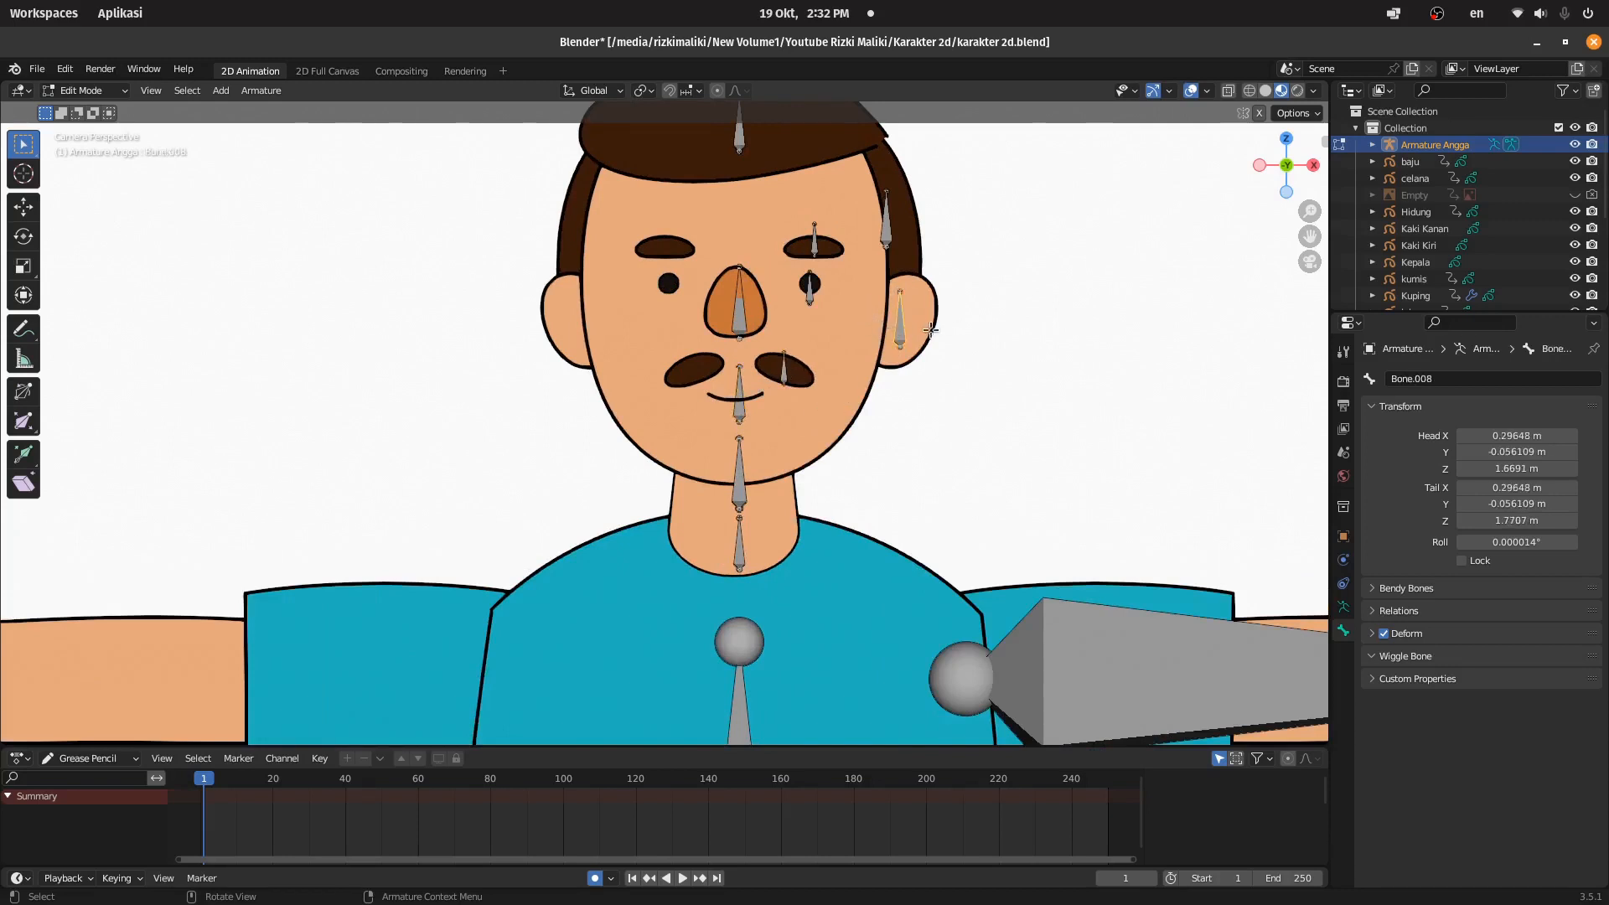
{"action": "left_click", "coordinate": [1419, 380]}
{"action": "type", "text": "Ku"}
{"action": "key", "text": "Return"}
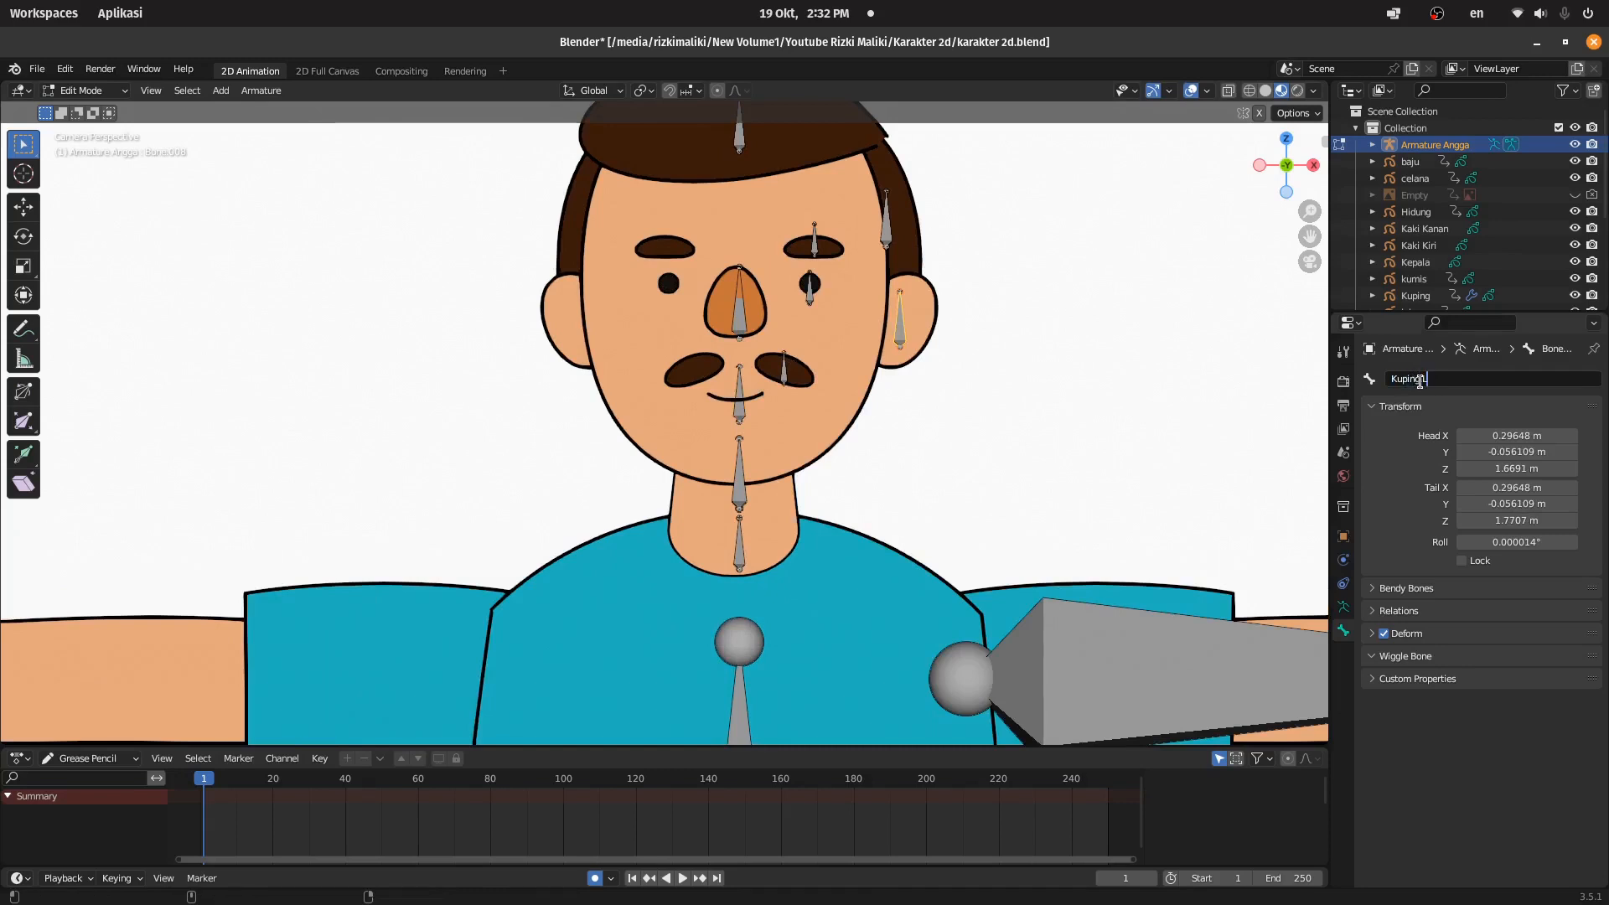
{"action": "key", "text": "ctrl+s"}
Step: Select all the left-side bones of the armature and exclude the central body bone from the selection
{"action": "left_click", "coordinate": [810, 288]}
{"action": "scroll", "coordinate": [853, 294], "scroll_direction": "down", "scroll_amount": 3}
{"action": "scroll", "coordinate": [855, 284], "scroll_direction": "down", "scroll_amount": 2}
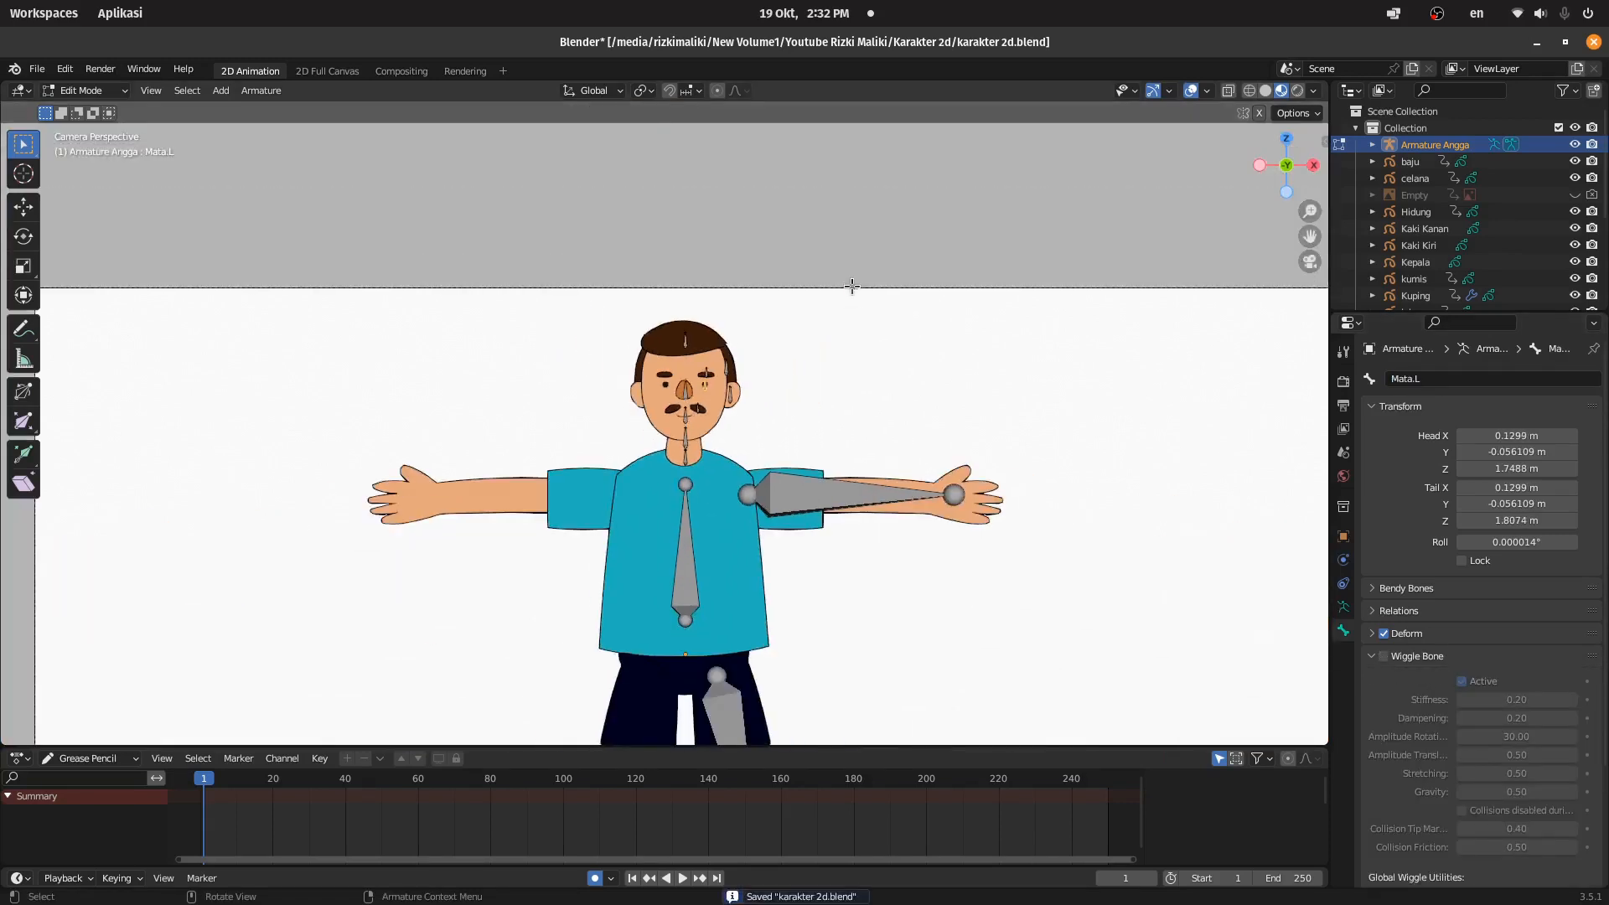
{"action": "scroll", "coordinate": [847, 405], "scroll_direction": "down", "scroll_amount": 2}
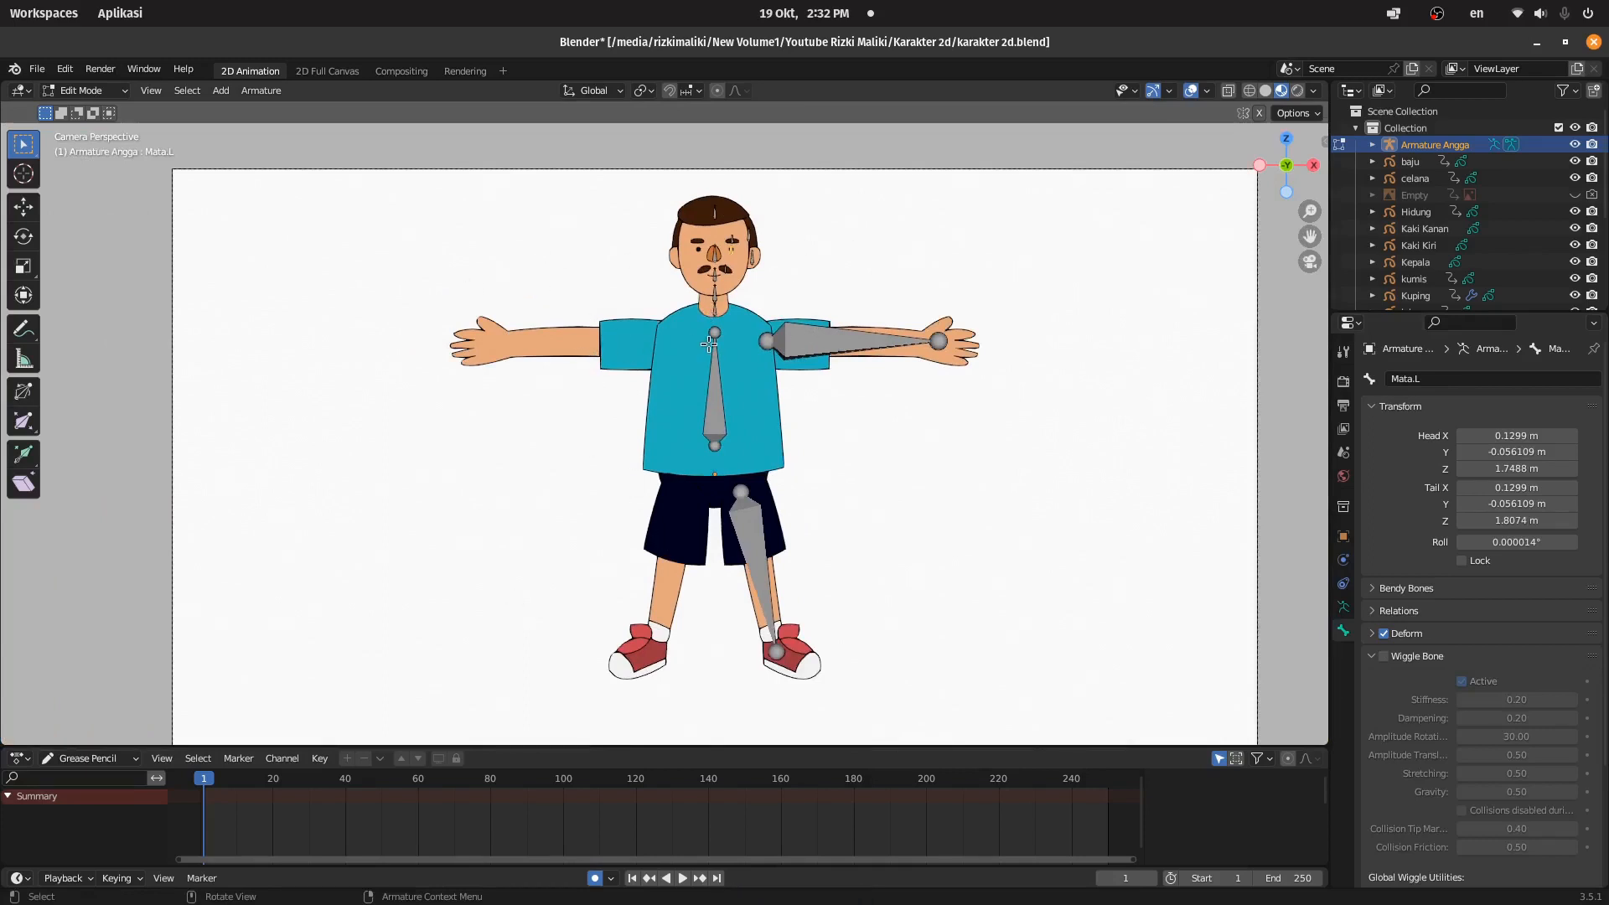
{"action": "left_click_drag", "start_coordinate": [1064, 165], "coordinate": [718, 718]}
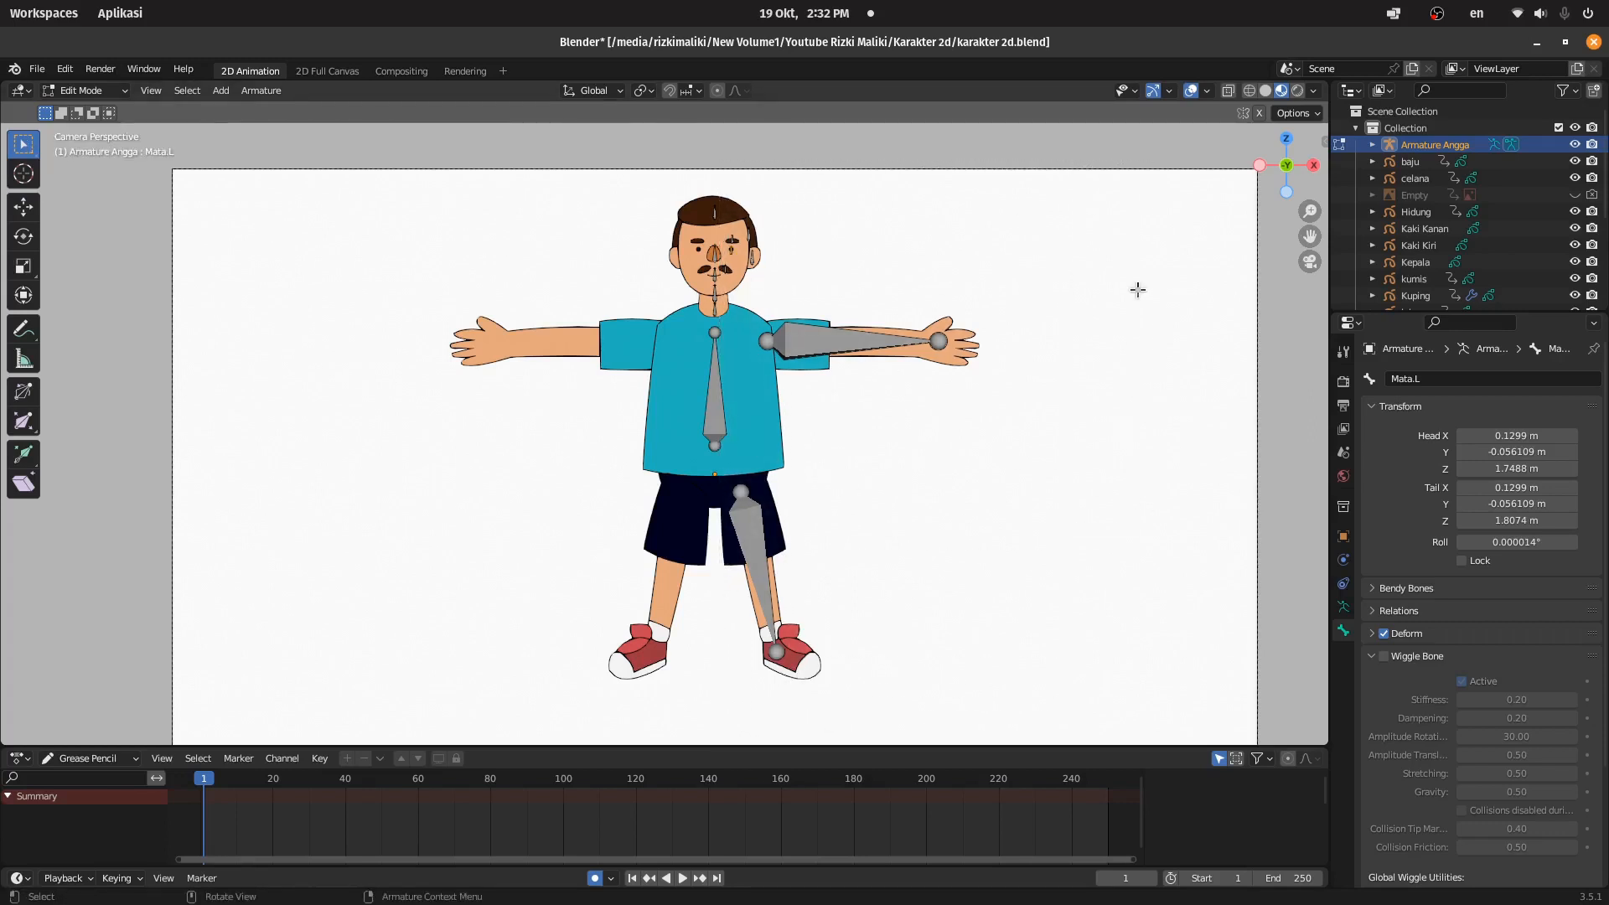
{"action": "left_click_drag", "start_coordinate": [1066, 171], "coordinate": [725, 680]}
{"action": "left_click", "coordinate": [727, 586]}
{"action": "left_click", "coordinate": [714, 412]}
{"action": "scroll", "coordinate": [719, 407], "scroll_direction": "down", "scroll_amount": 1}
{"action": "scroll", "coordinate": [725, 394], "scroll_direction": "up", "scroll_amount": 2}
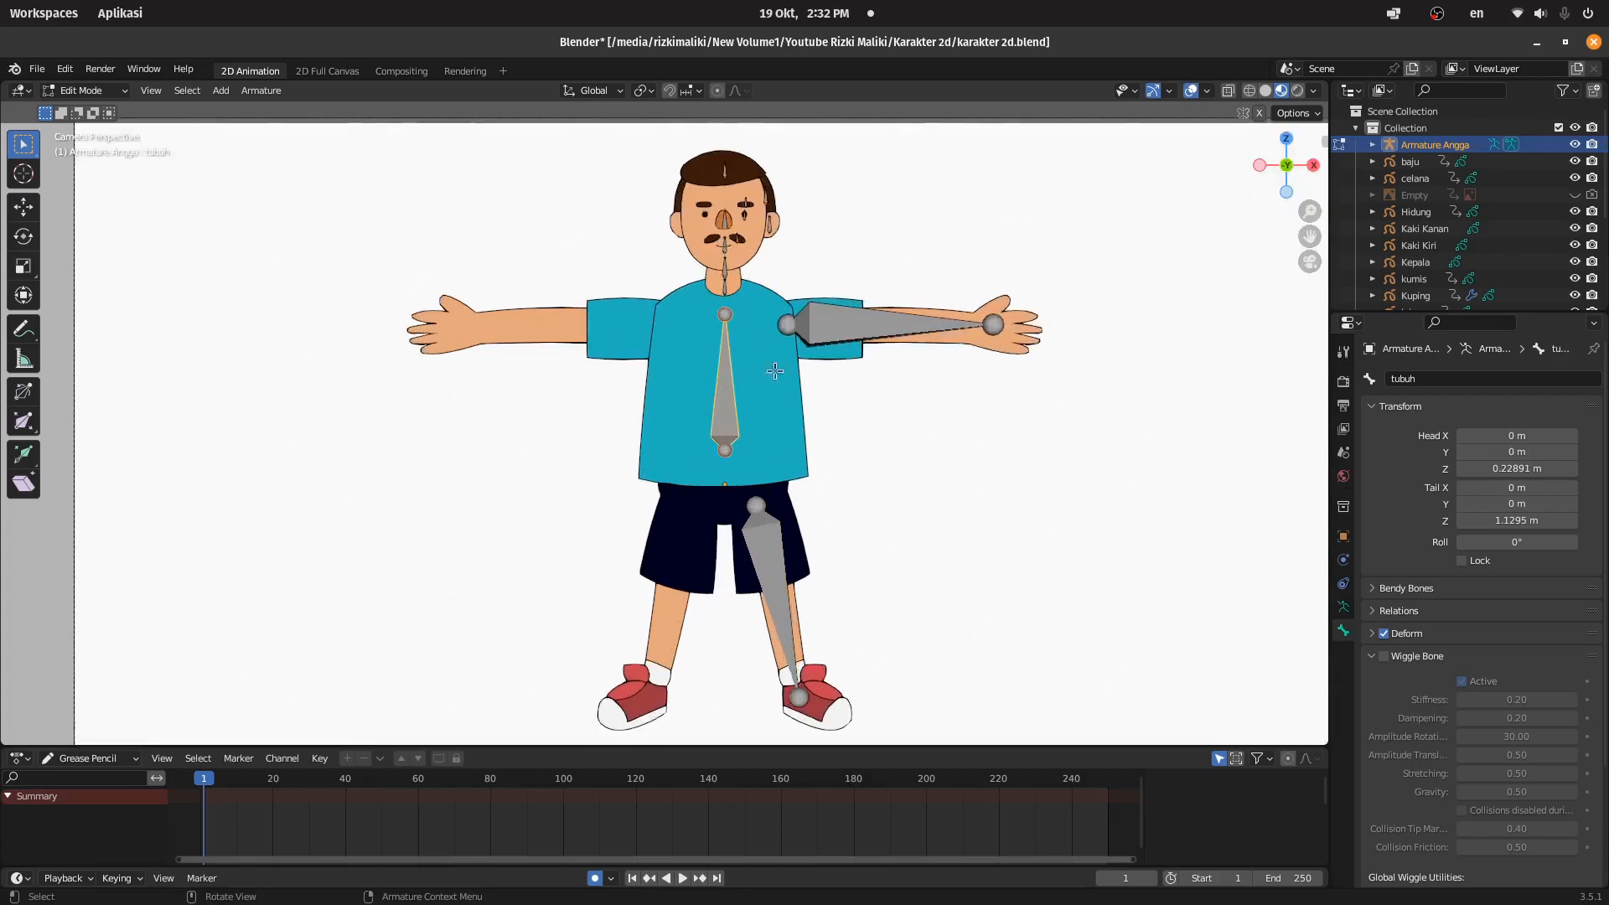
{"action": "left_click_drag", "start_coordinate": [1155, 158], "coordinate": [743, 705]}
{"action": "scroll", "coordinate": [679, 545], "scroll_direction": "up", "scroll_amount": 2}
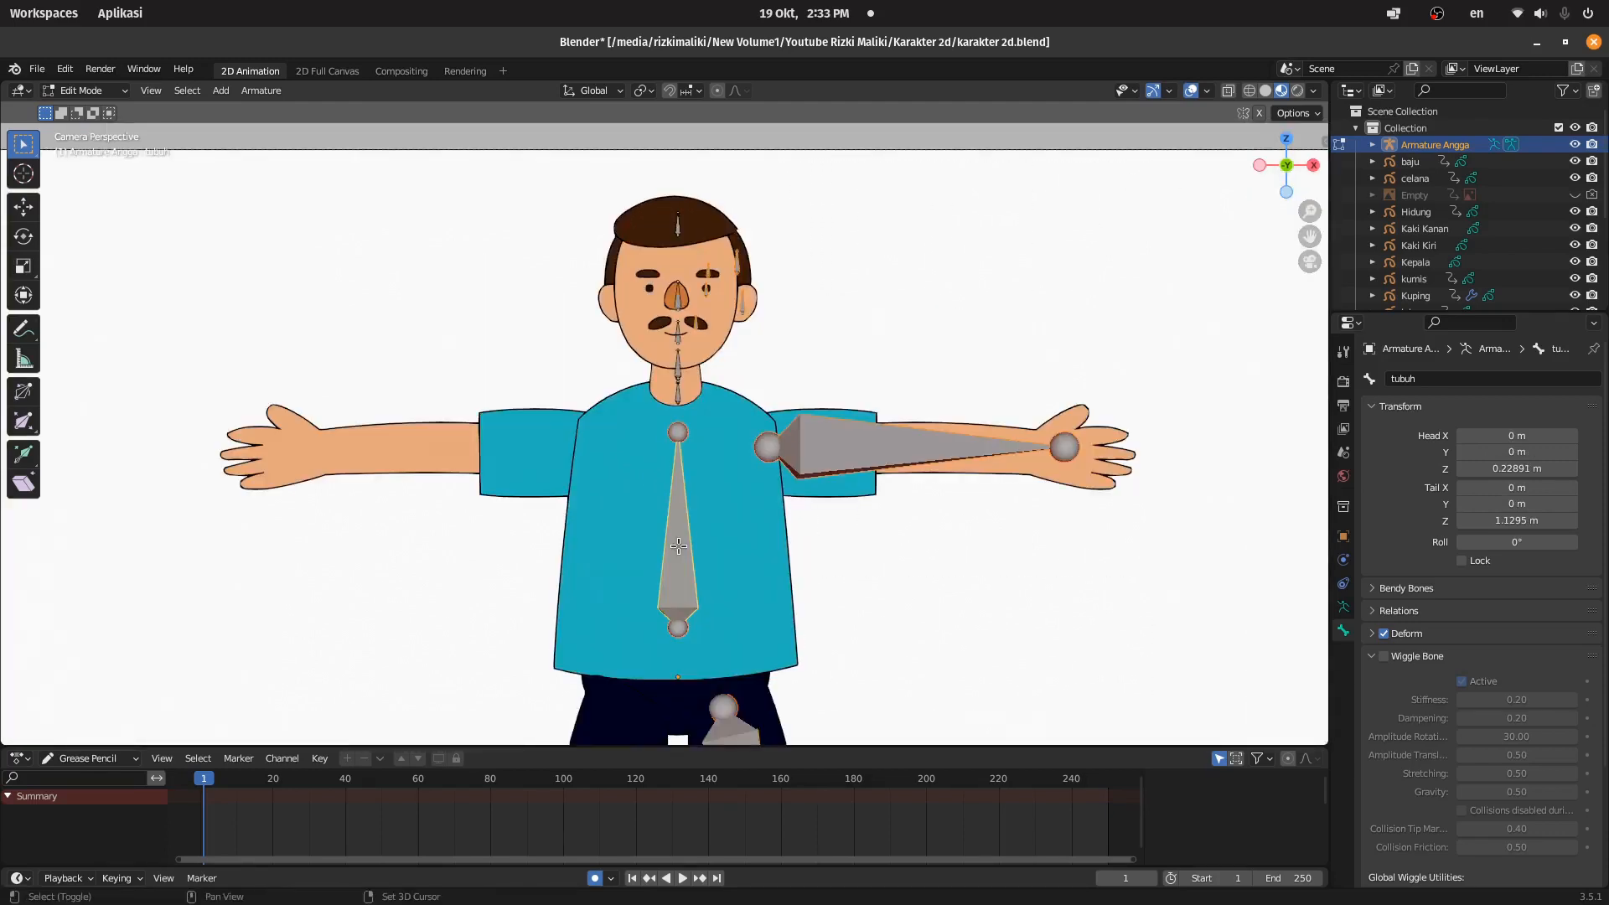
{"action": "left_click", "coordinate": [678, 545], "text": "shift"}
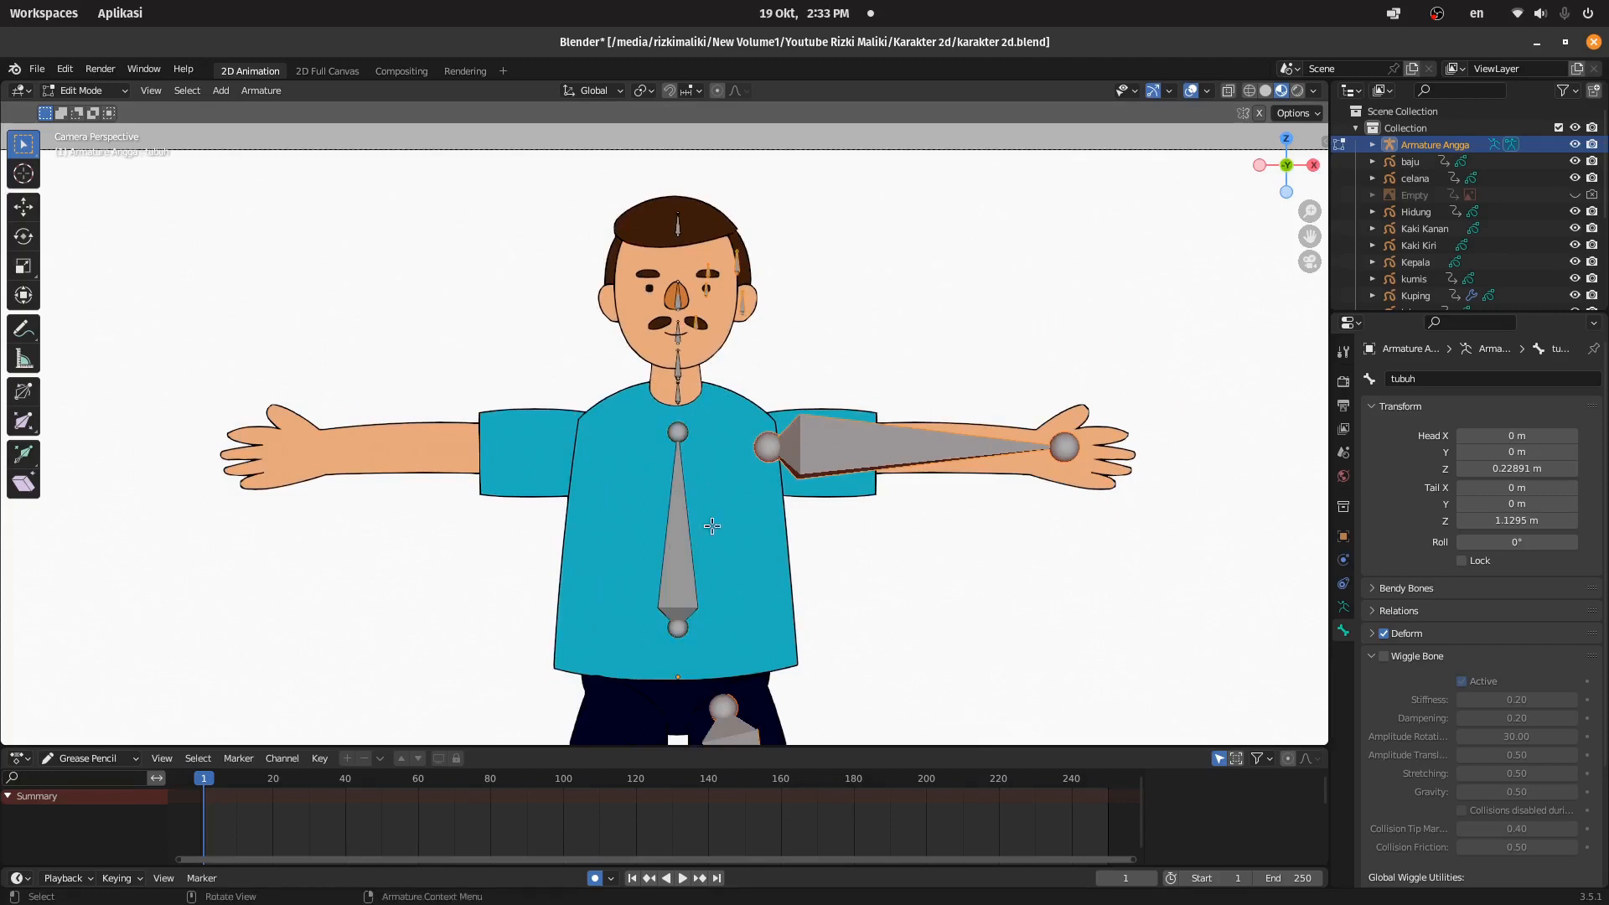
Step: Symmetrize the selected left-side bones onto the character's other side
{"action": "scroll", "coordinate": [792, 504], "scroll_direction": "down", "scroll_amount": 2}
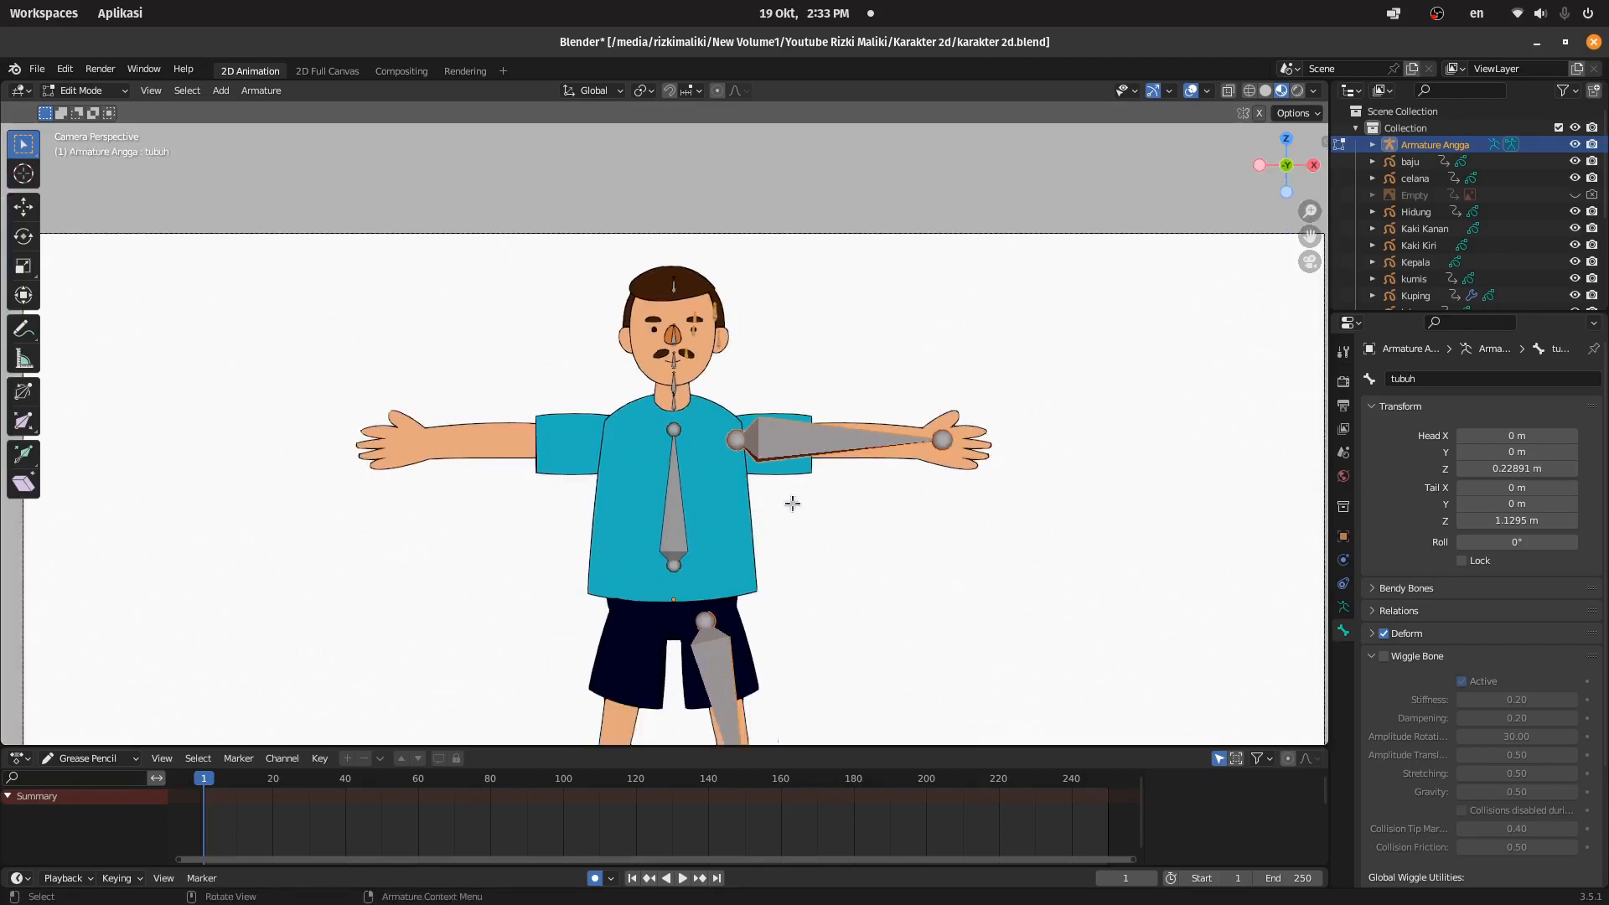
{"action": "scroll", "coordinate": [734, 513], "scroll_direction": "down", "scroll_amount": 1}
{"action": "right_click", "coordinate": [681, 495]}
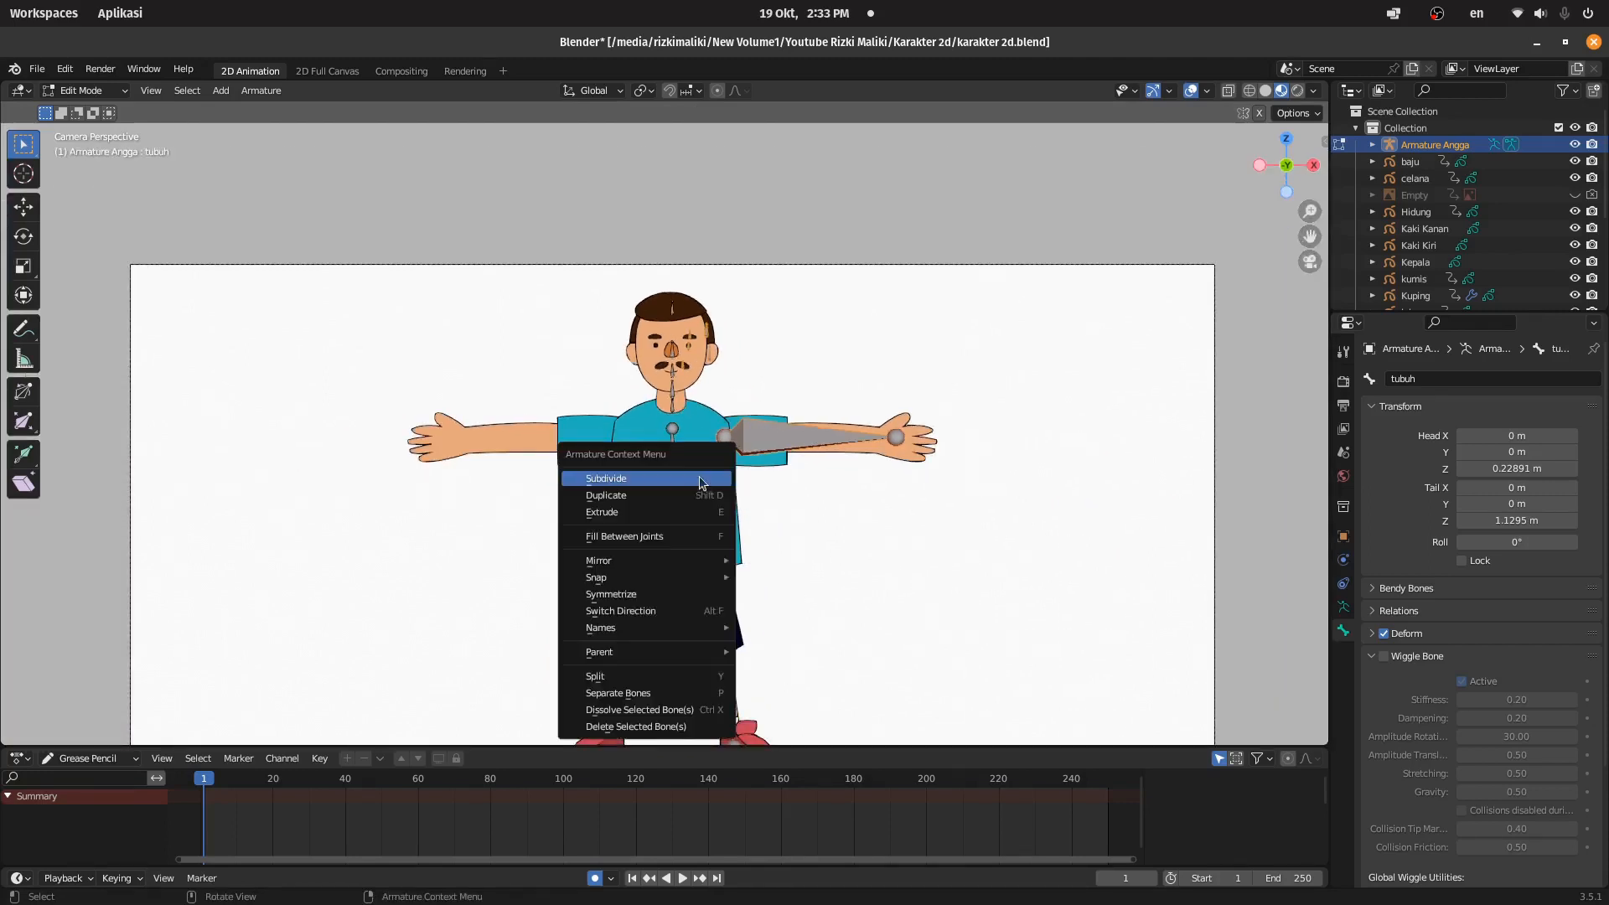
{"action": "left_click", "coordinate": [656, 595]}
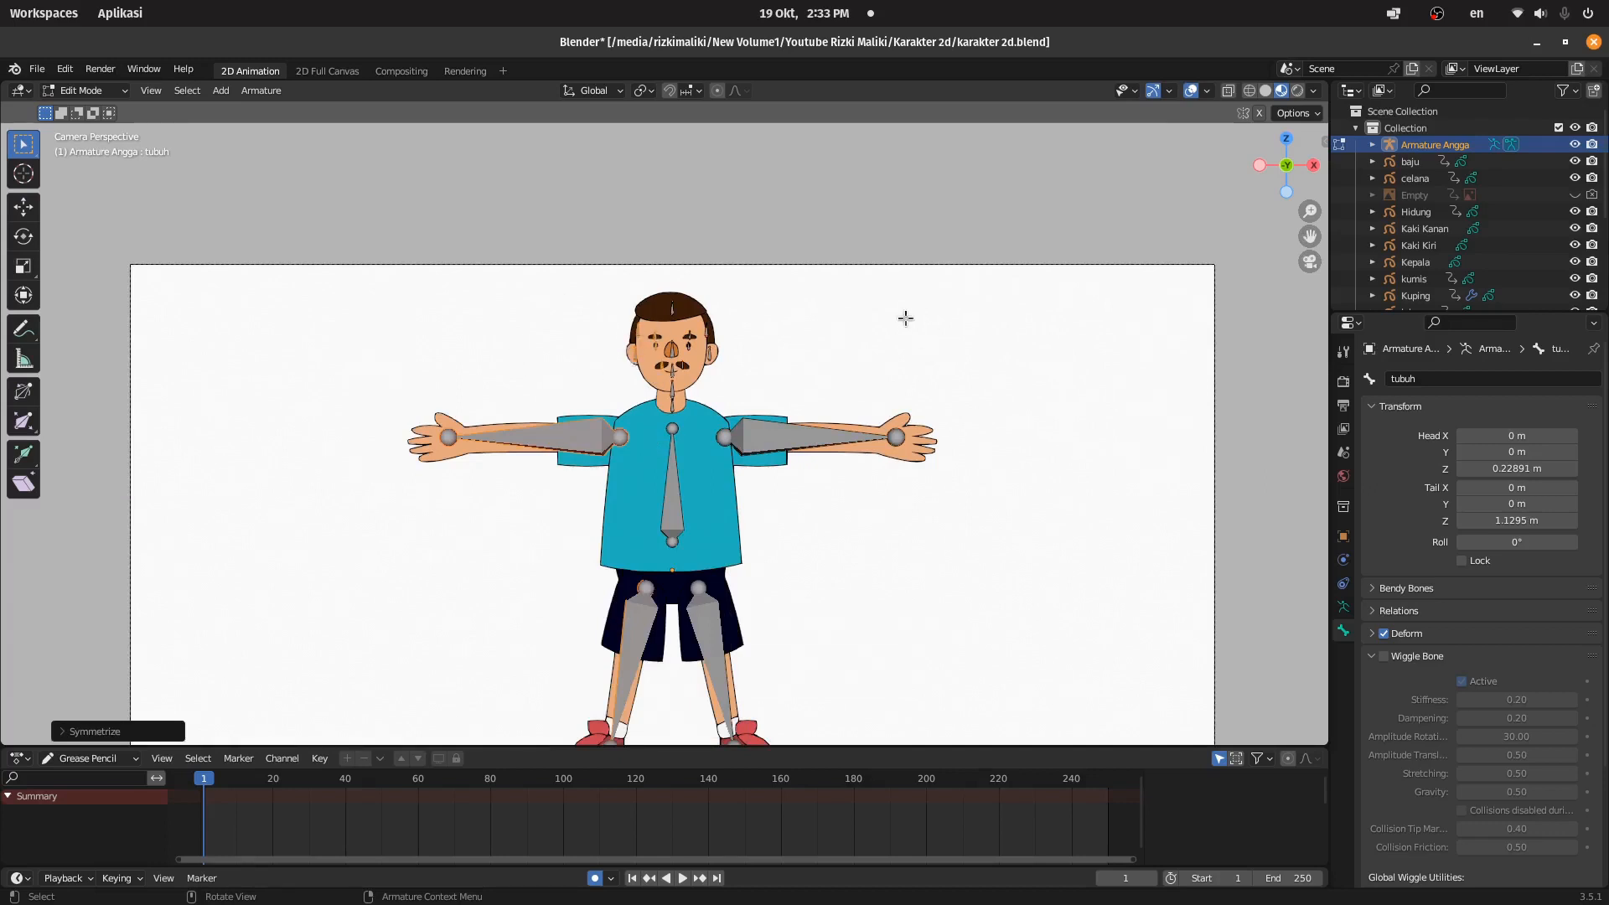
Step: Check the names of the mirrored arm, leg, ear and side hair bones and of the mustache bone
{"action": "left_click", "coordinate": [809, 353]}
{"action": "left_click", "coordinate": [578, 444]}
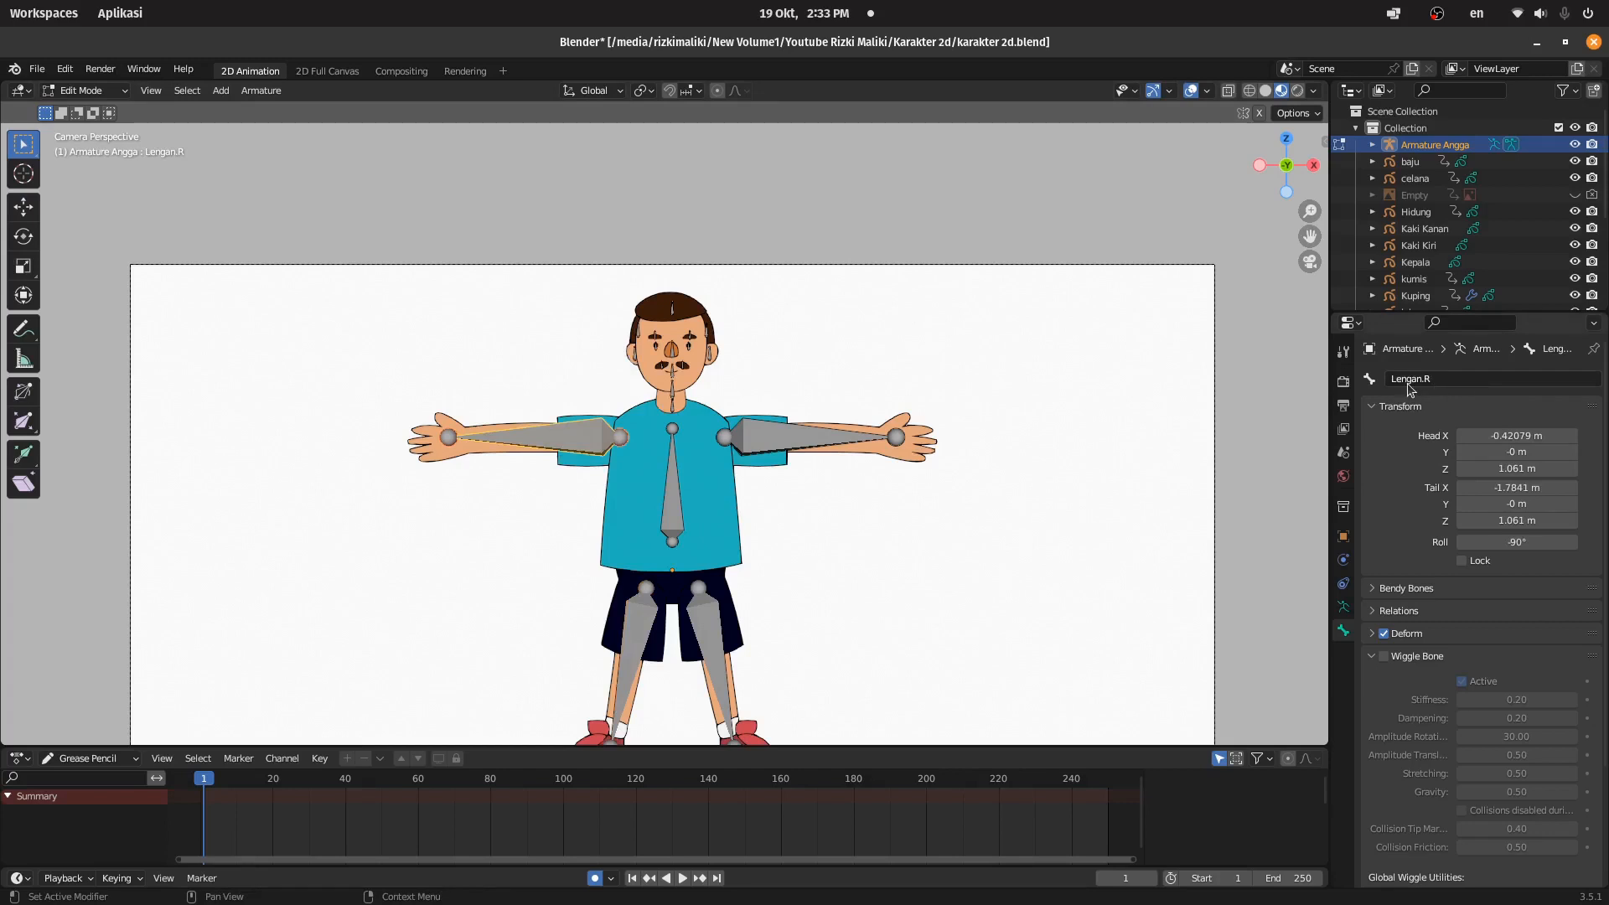
{"action": "left_click", "coordinate": [625, 638]}
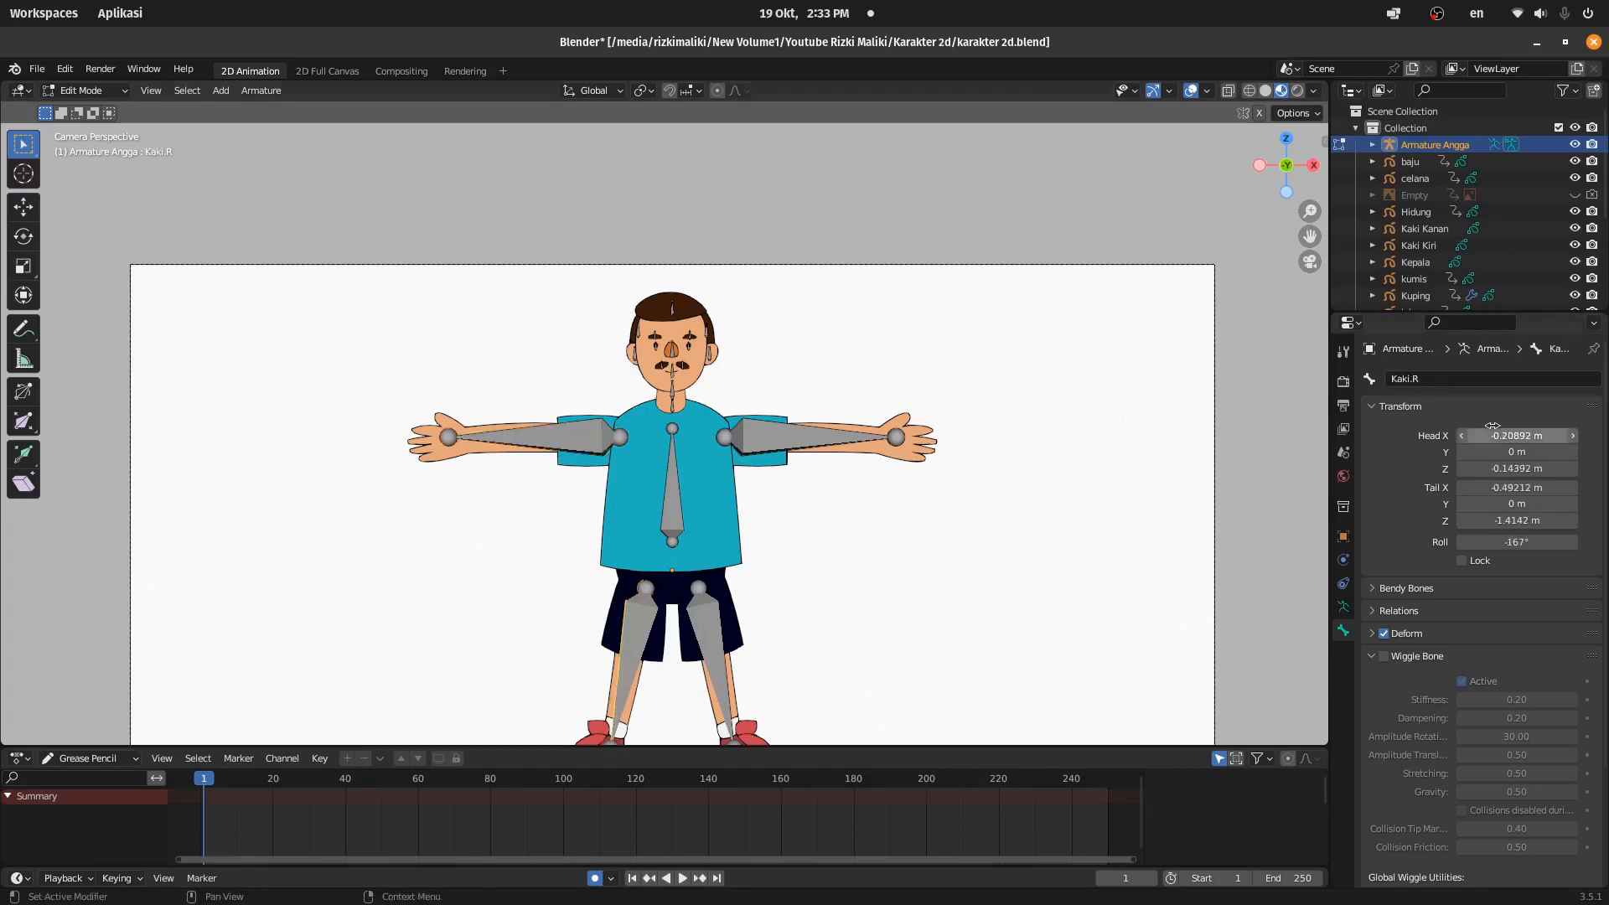
{"action": "scroll", "coordinate": [644, 355], "scroll_direction": "up", "scroll_amount": 3}
{"action": "left_click", "coordinate": [616, 301]}
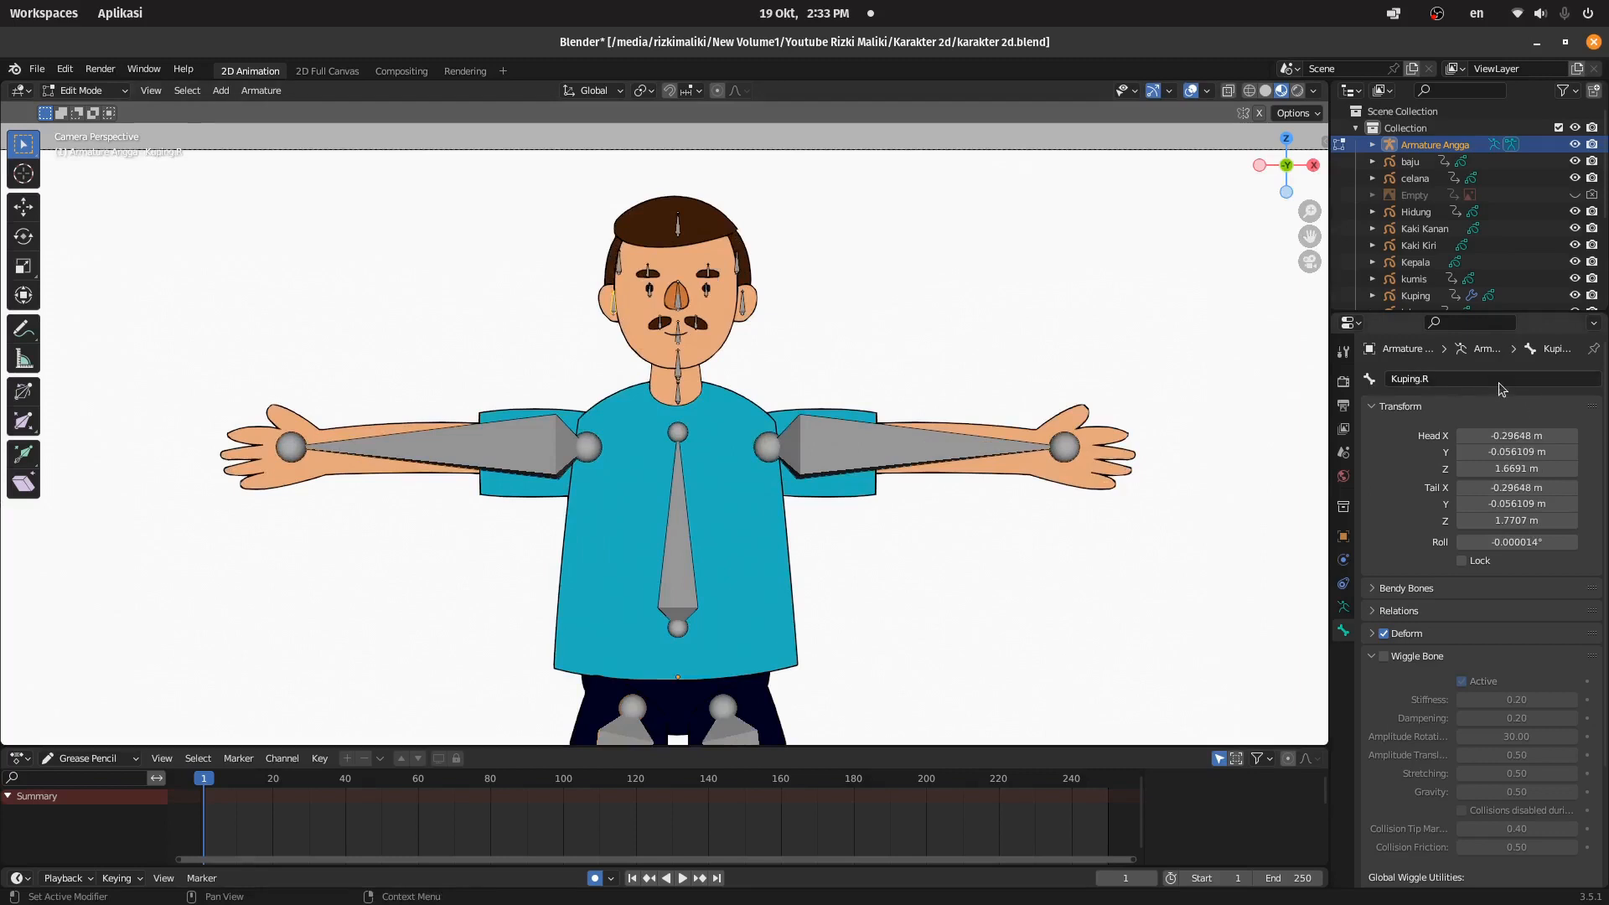
{"action": "left_click", "coordinate": [645, 285]}
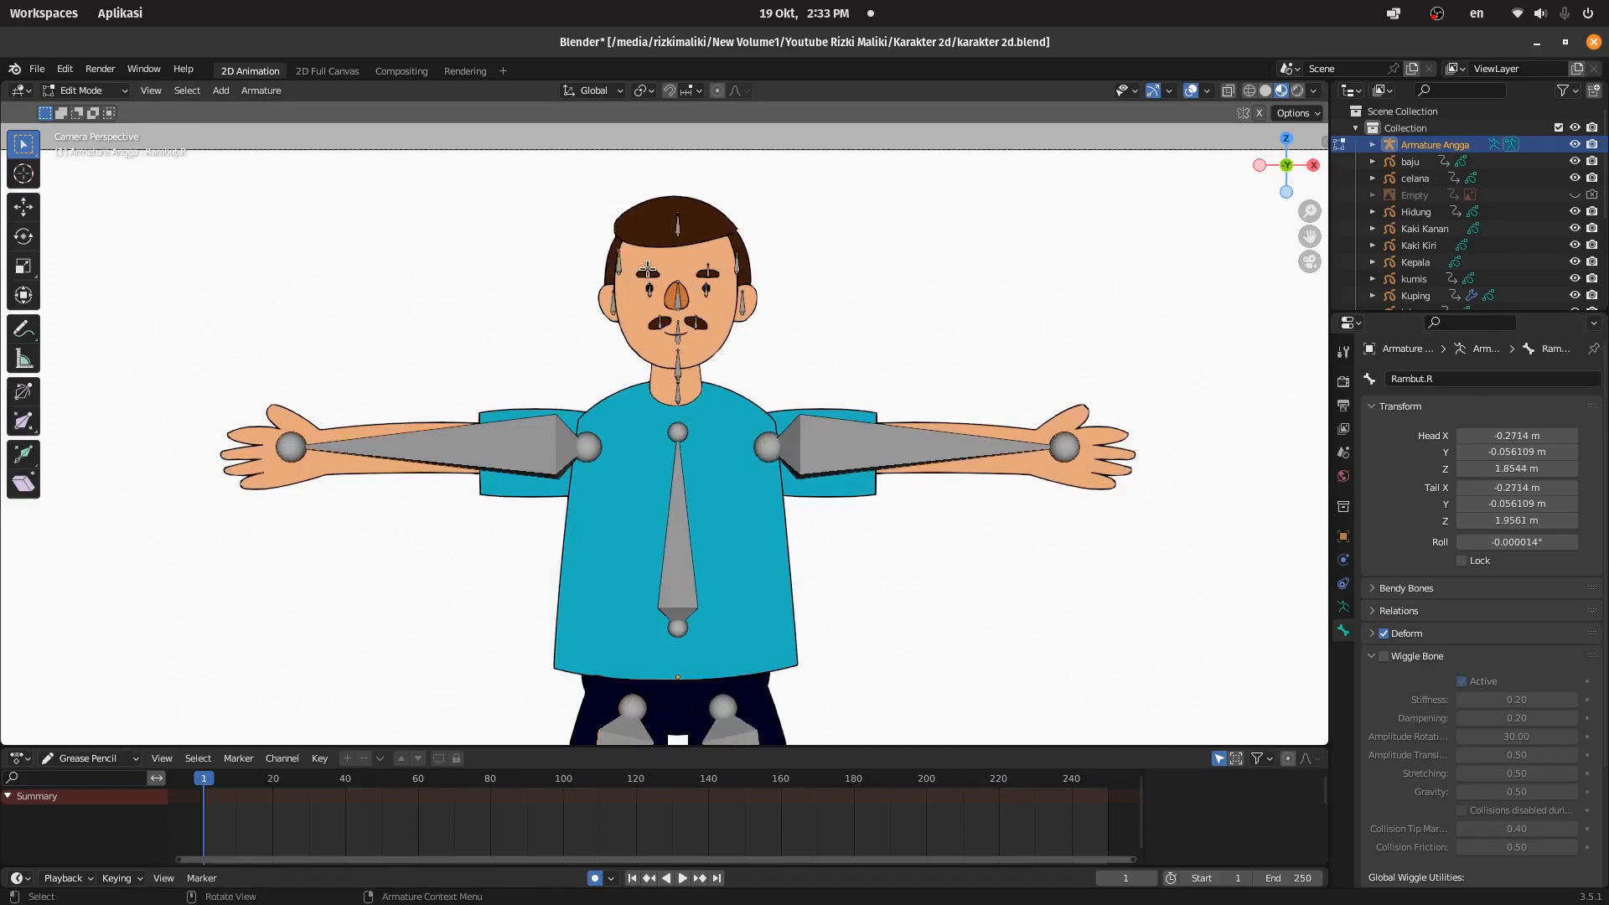
{"action": "left_click", "coordinate": [700, 328]}
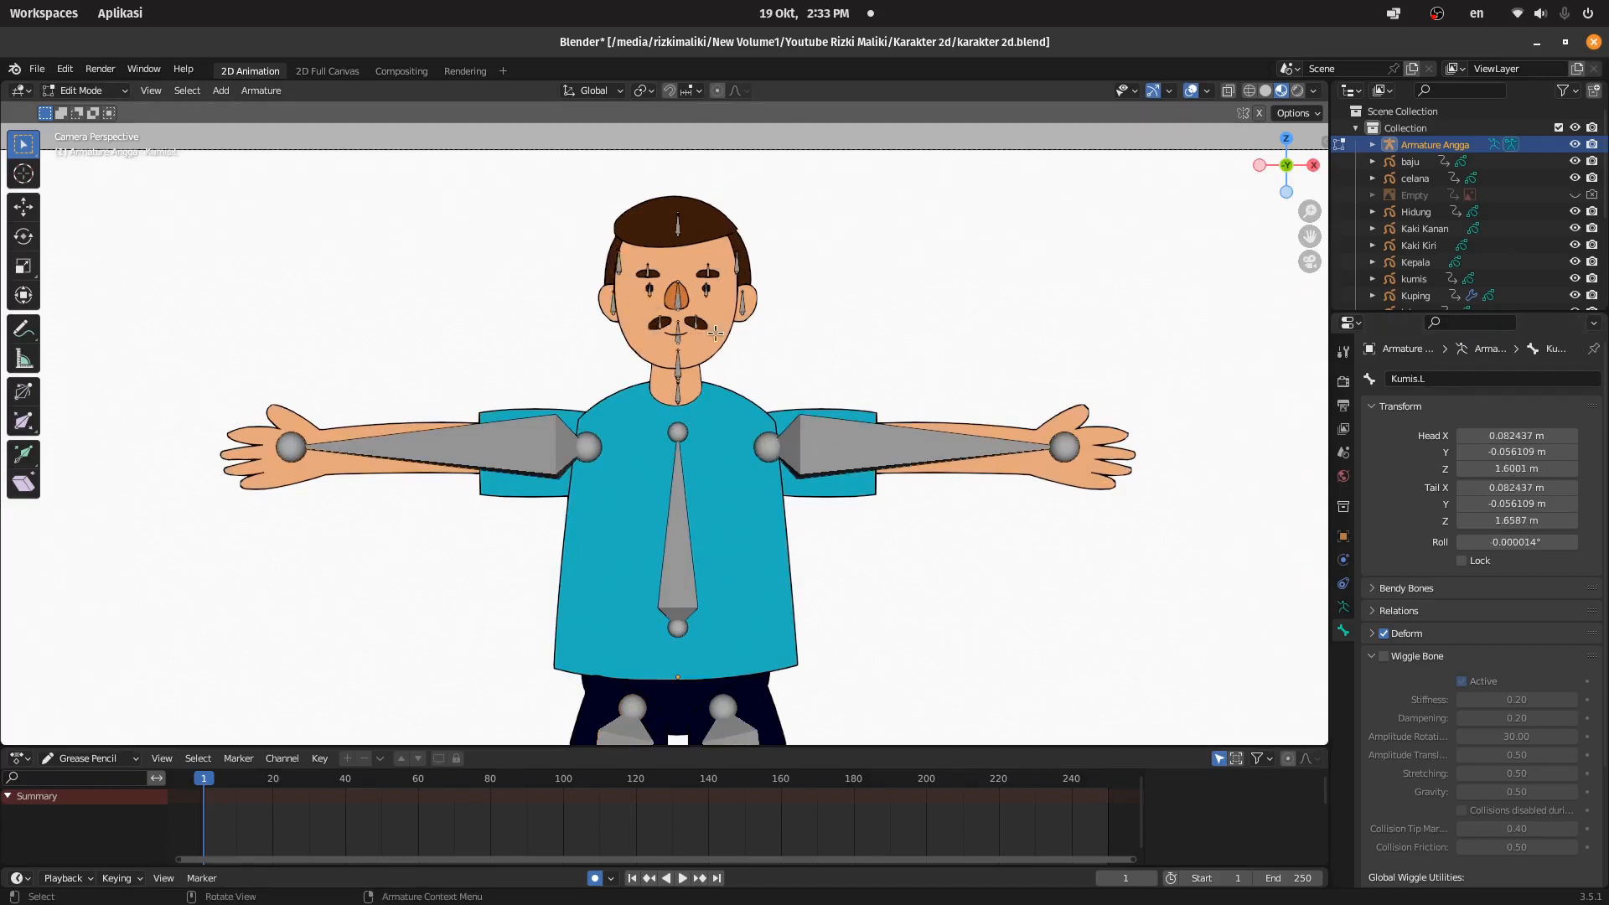
Step: Switch the armature from Edit Mode to Object Mode and save the file
{"action": "key", "text": "ctrl+s"}
{"action": "scroll", "coordinate": [764, 405], "scroll_direction": "down", "scroll_amount": 1}
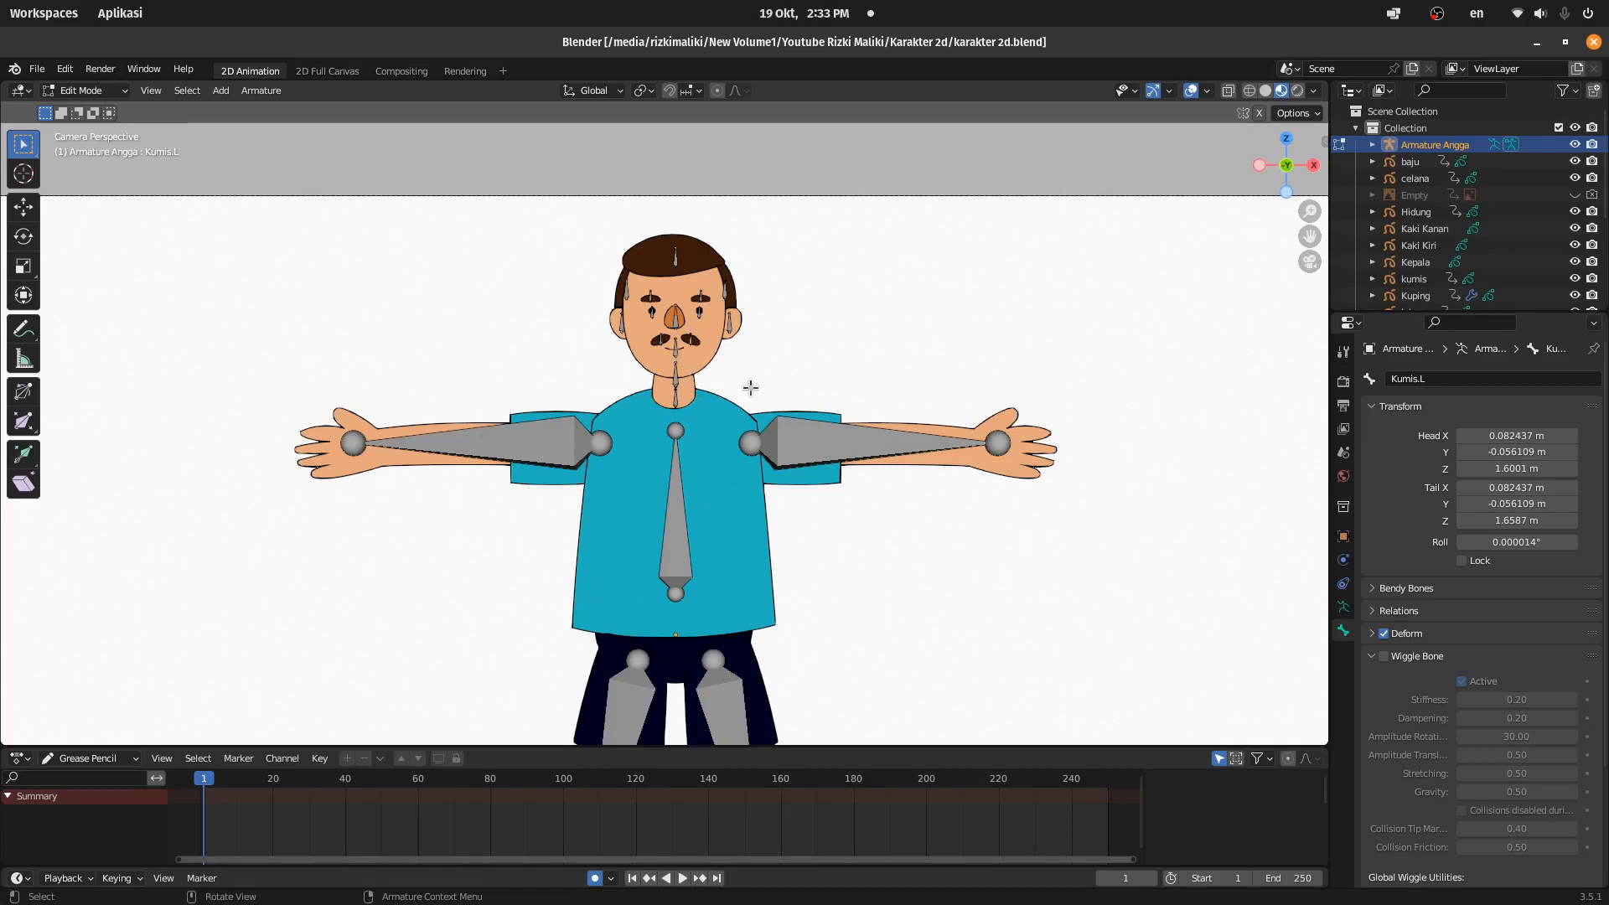
{"action": "left_click", "coordinate": [83, 92]}
{"action": "left_click", "coordinate": [88, 108]}
{"action": "scroll", "coordinate": [995, 366], "scroll_direction": "down", "scroll_amount": 5}
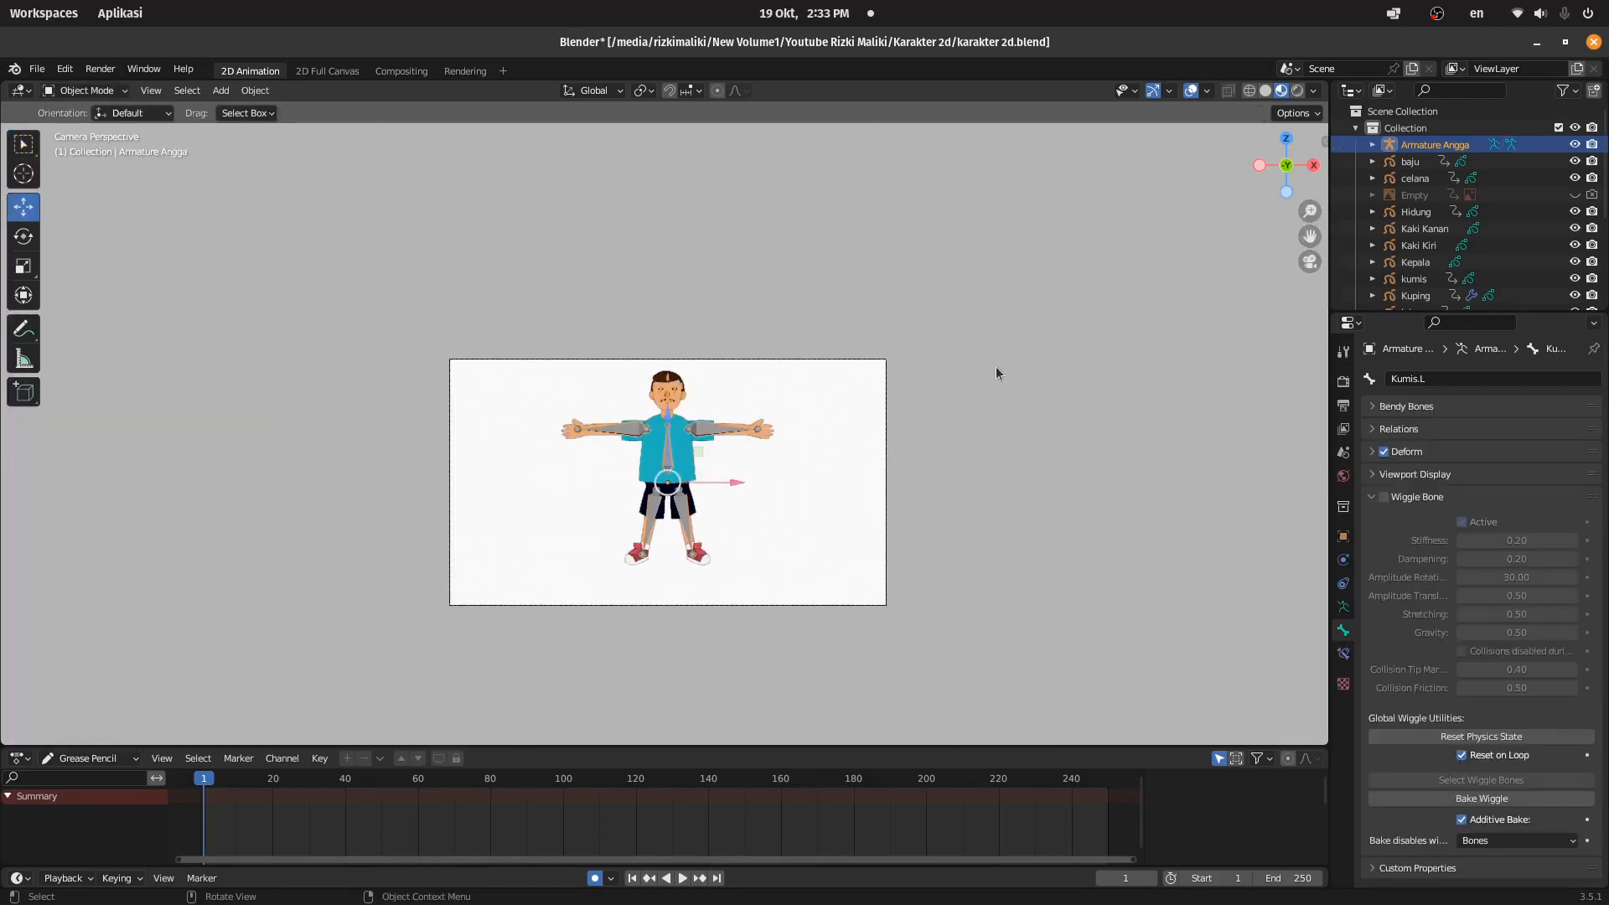
{"action": "scroll", "coordinate": [750, 577], "scroll_direction": "up", "scroll_amount": 3}
{"action": "key", "text": "ctrl+s"}
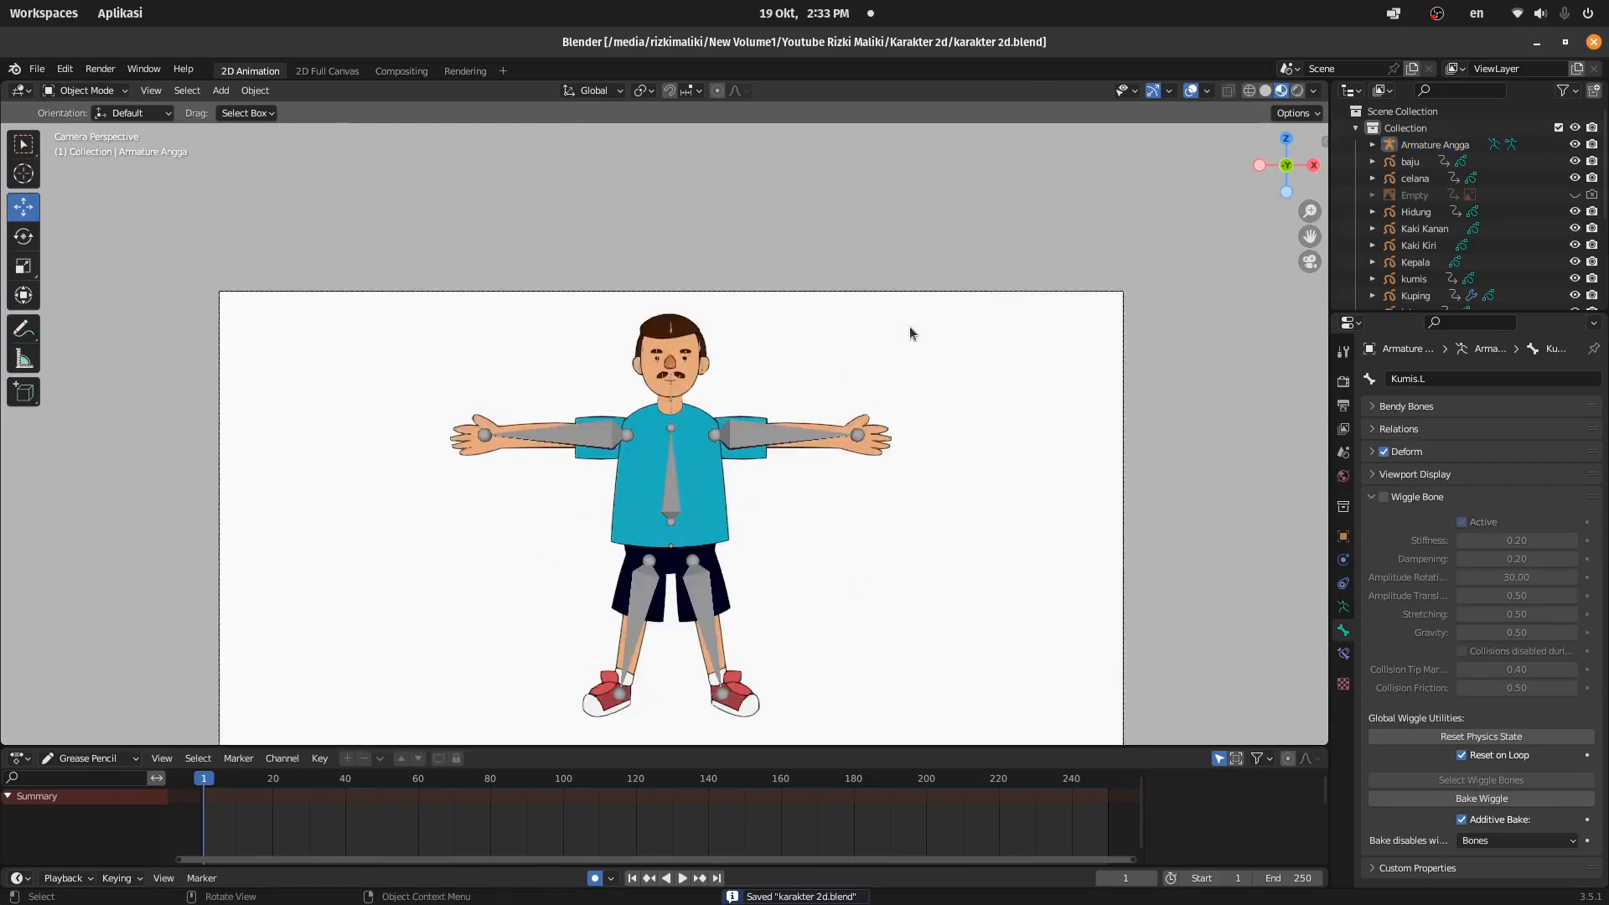
Step: Parent all the character's Grease Pencil parts to Armature Angga using Armature Deform With Empty Groups
{"action": "left_click_drag", "start_coordinate": [912, 328], "coordinate": [401, 726]}
{"action": "scroll", "coordinate": [788, 440], "scroll_direction": "up", "scroll_amount": 3}
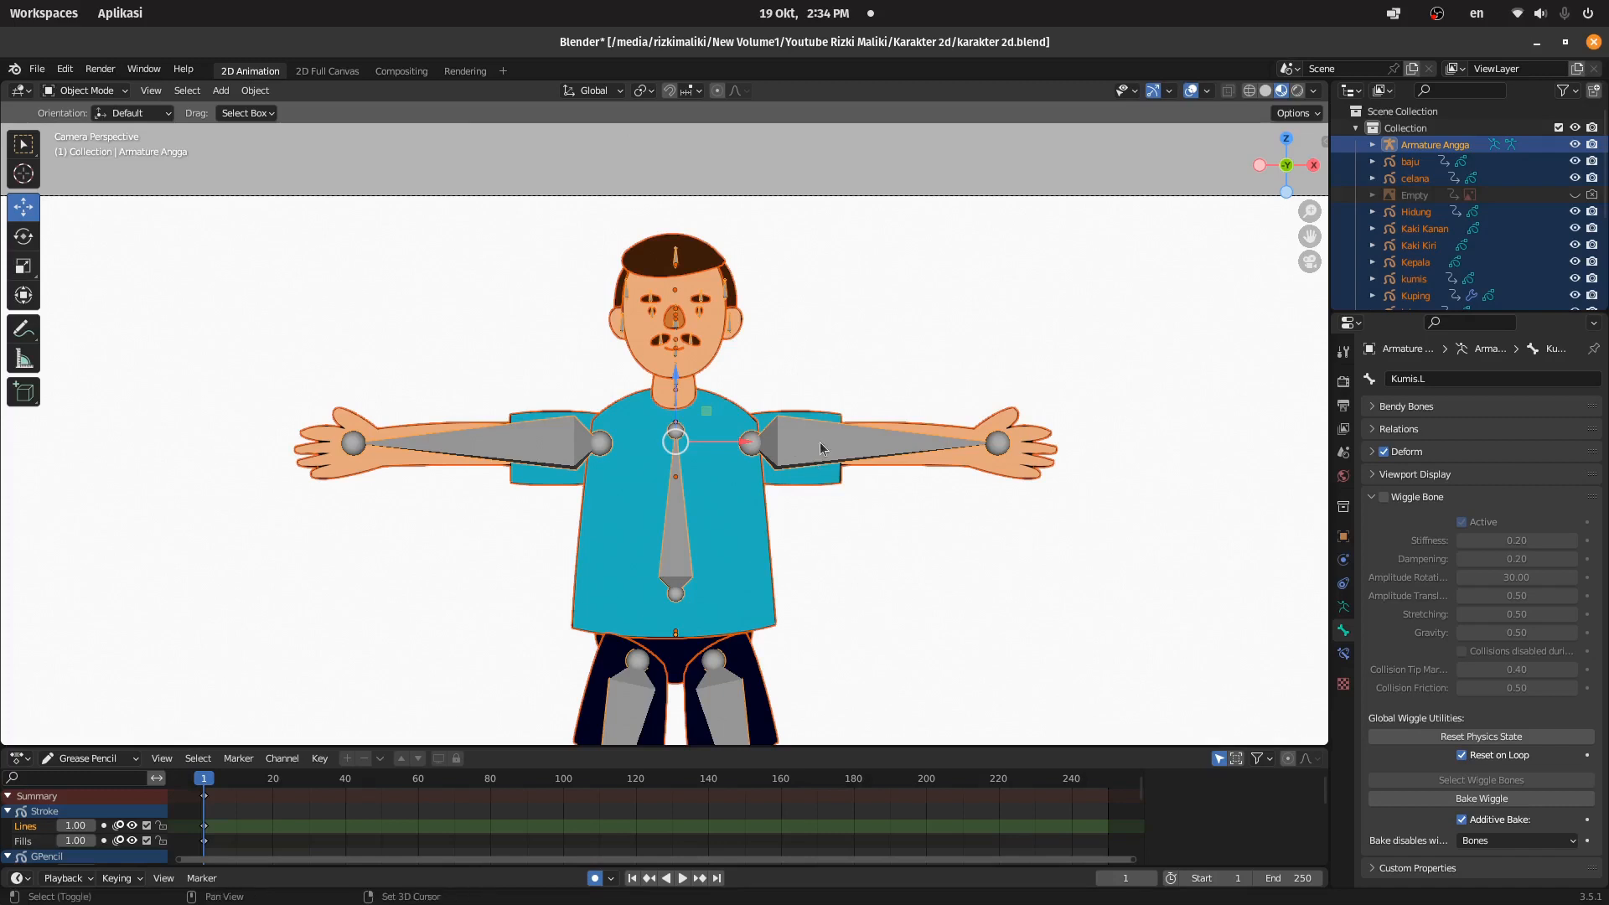
{"action": "left_click", "coordinate": [821, 457], "text": "shift"}
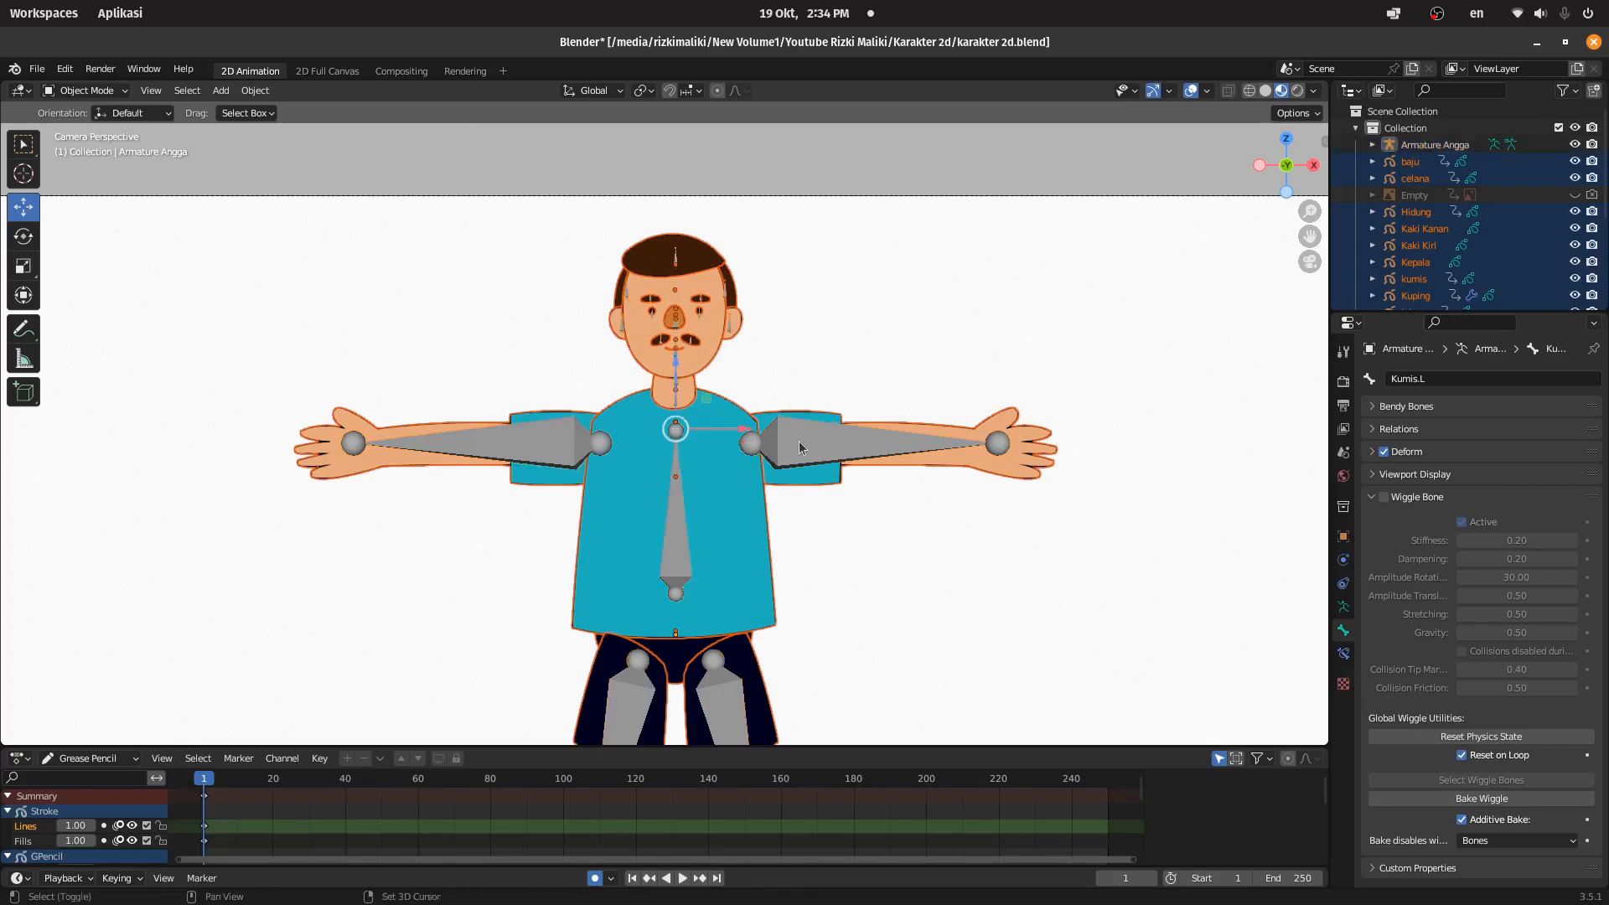
{"action": "left_click", "coordinate": [803, 441], "text": "shift"}
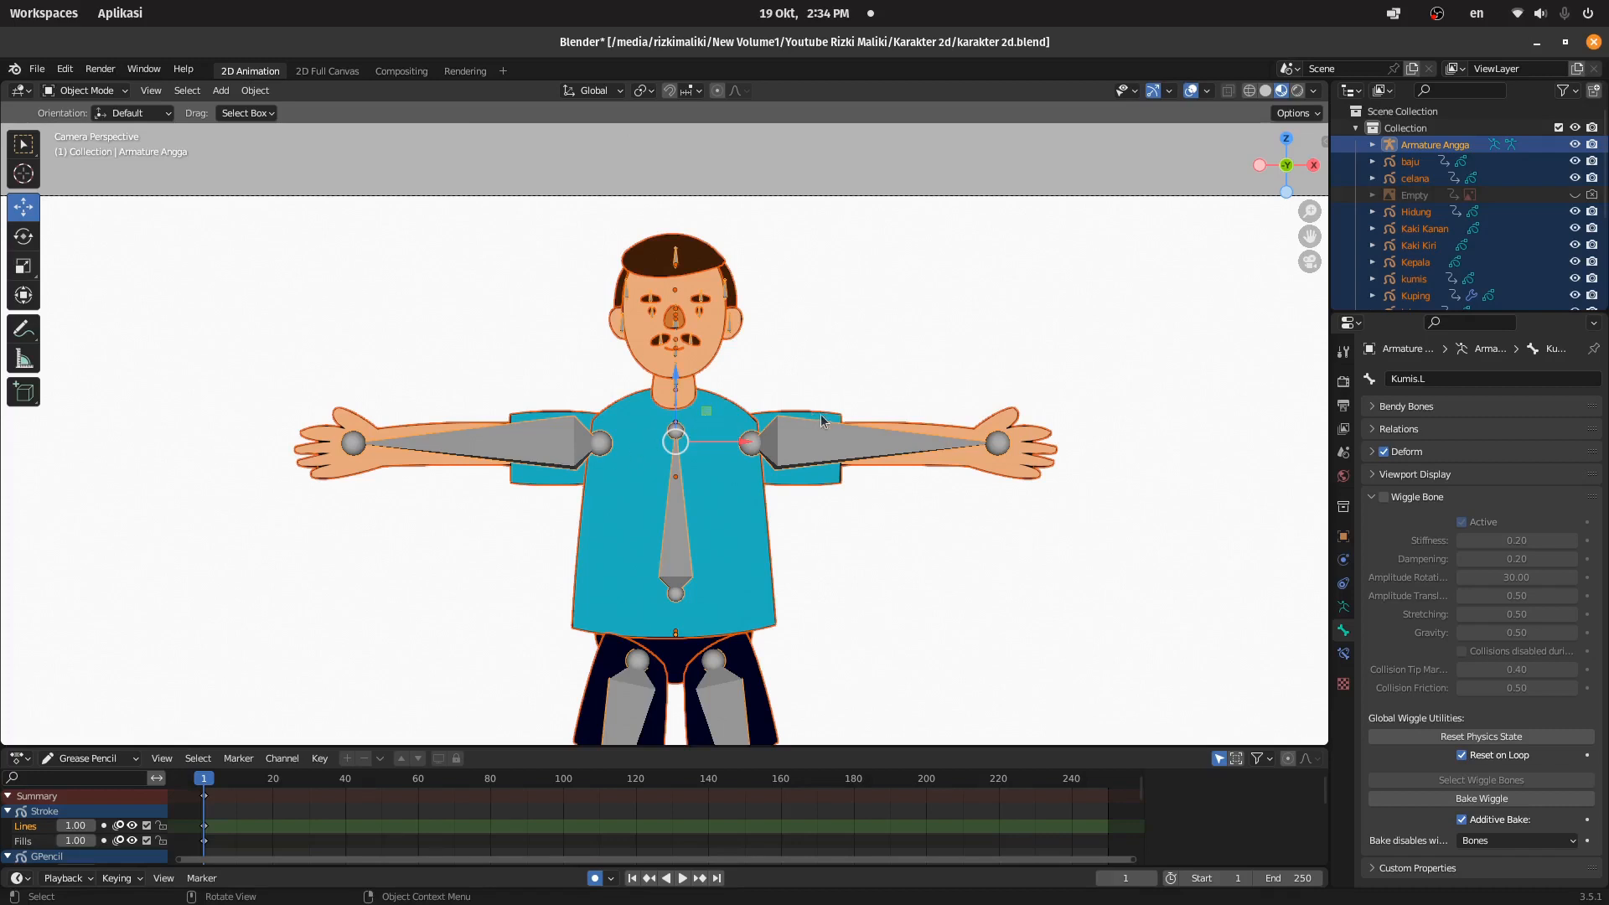
{"action": "key", "text": "ctrl+p"}
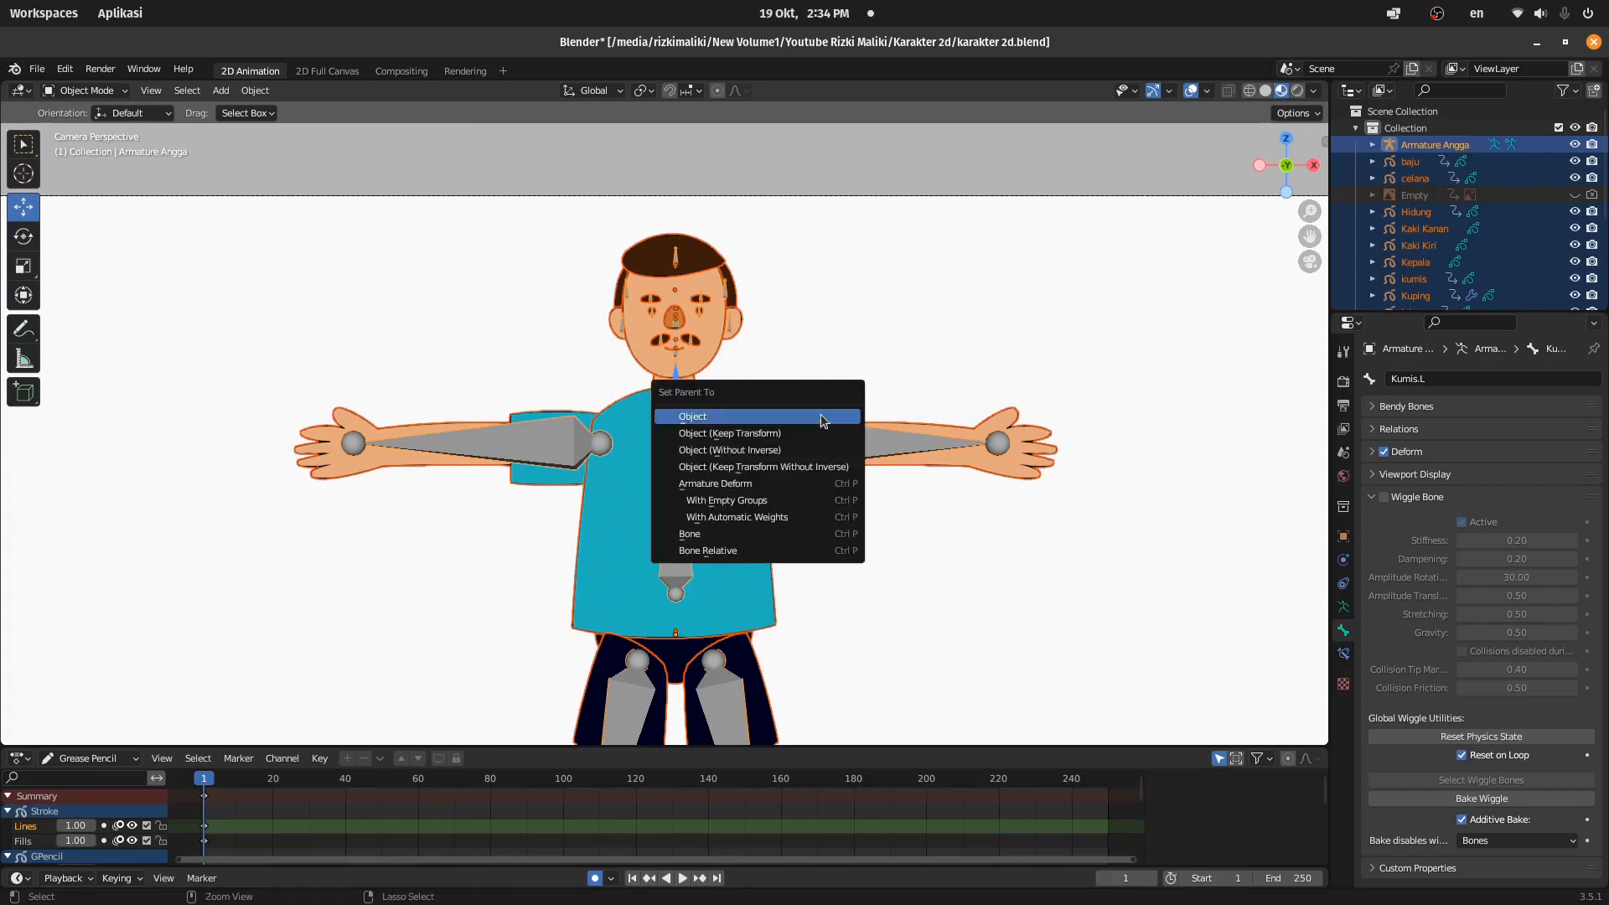
{"action": "left_click", "coordinate": [744, 502]}
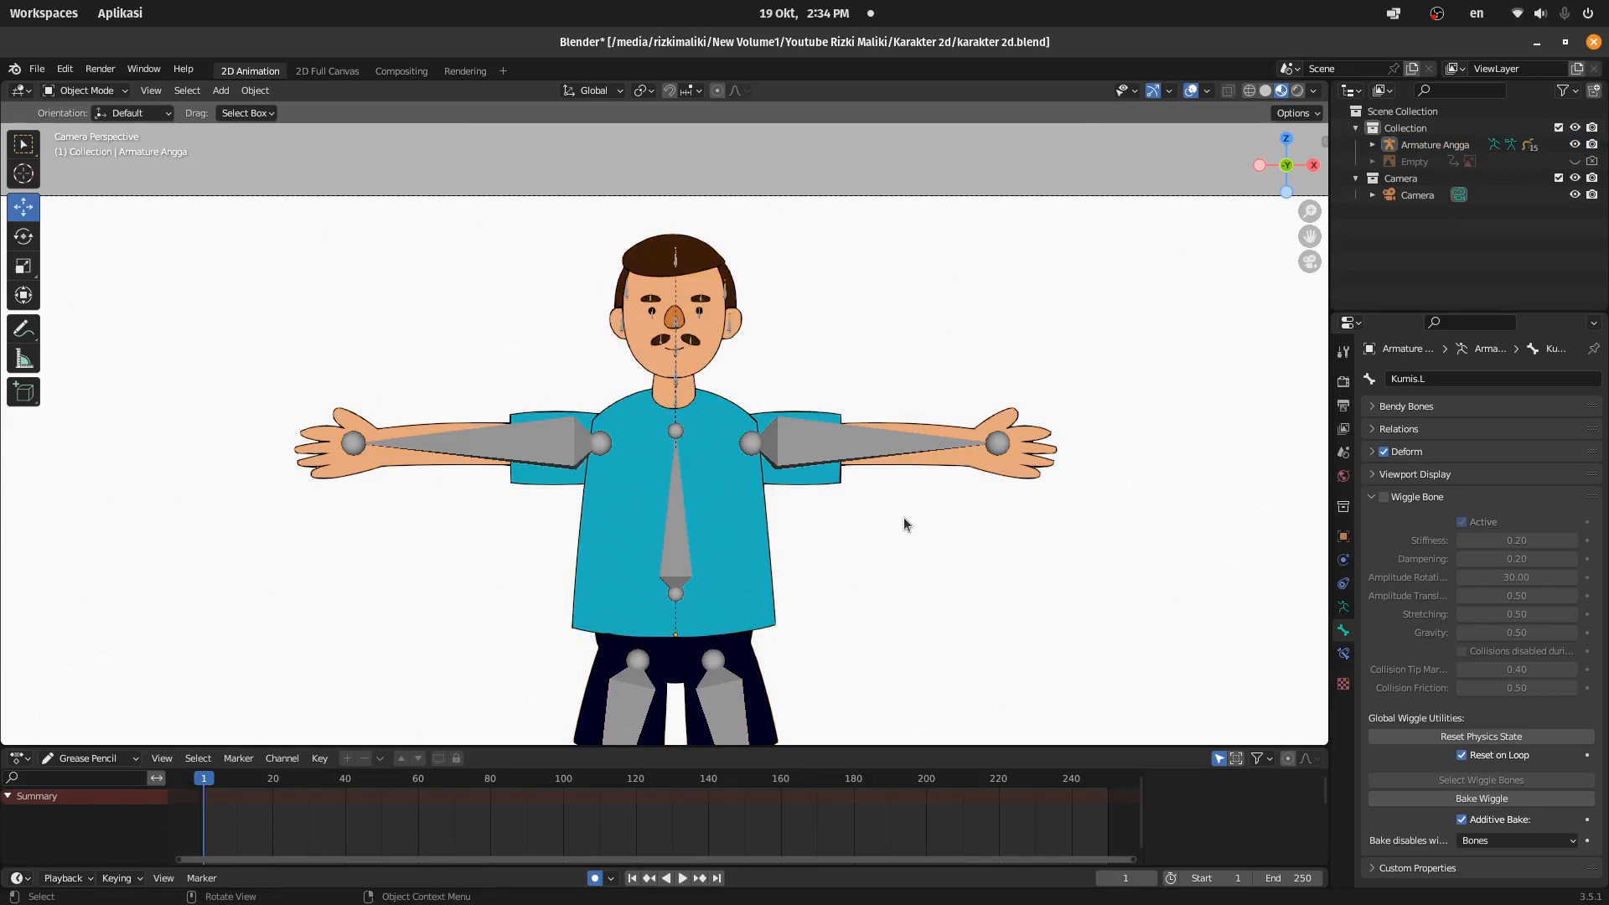
Step: Select the shirt object baju and switch it to Edit Mode
{"action": "scroll", "coordinate": [655, 587], "scroll_direction": "up", "scroll_amount": 4}
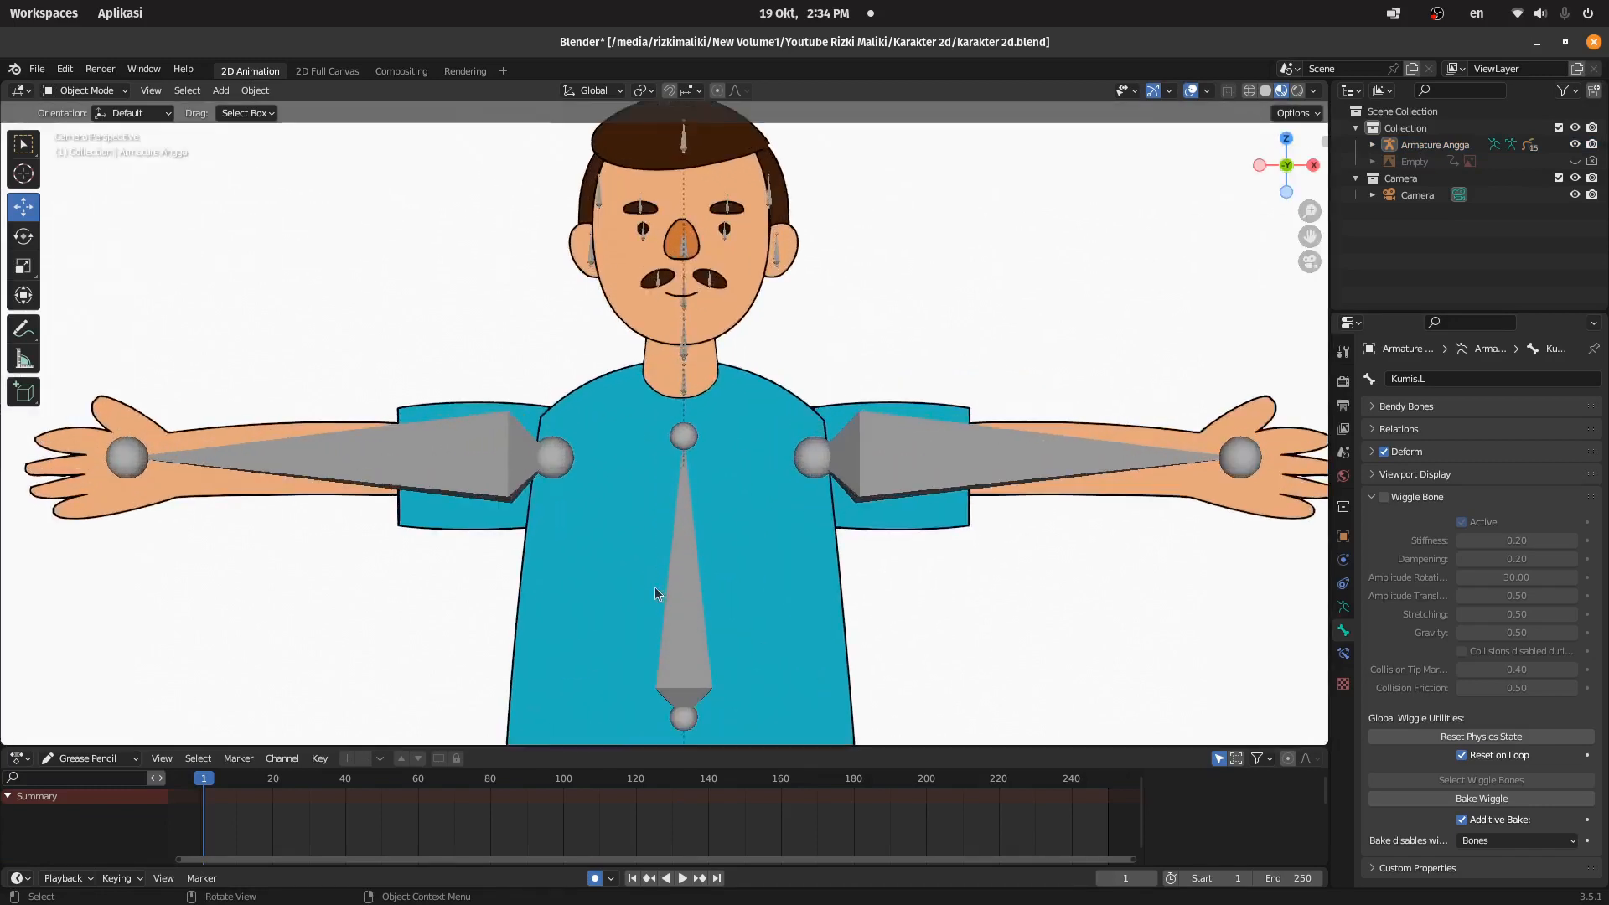
{"action": "middle_click_drag", "start_coordinate": [787, 515], "coordinate": [783, 405], "text": "shift"}
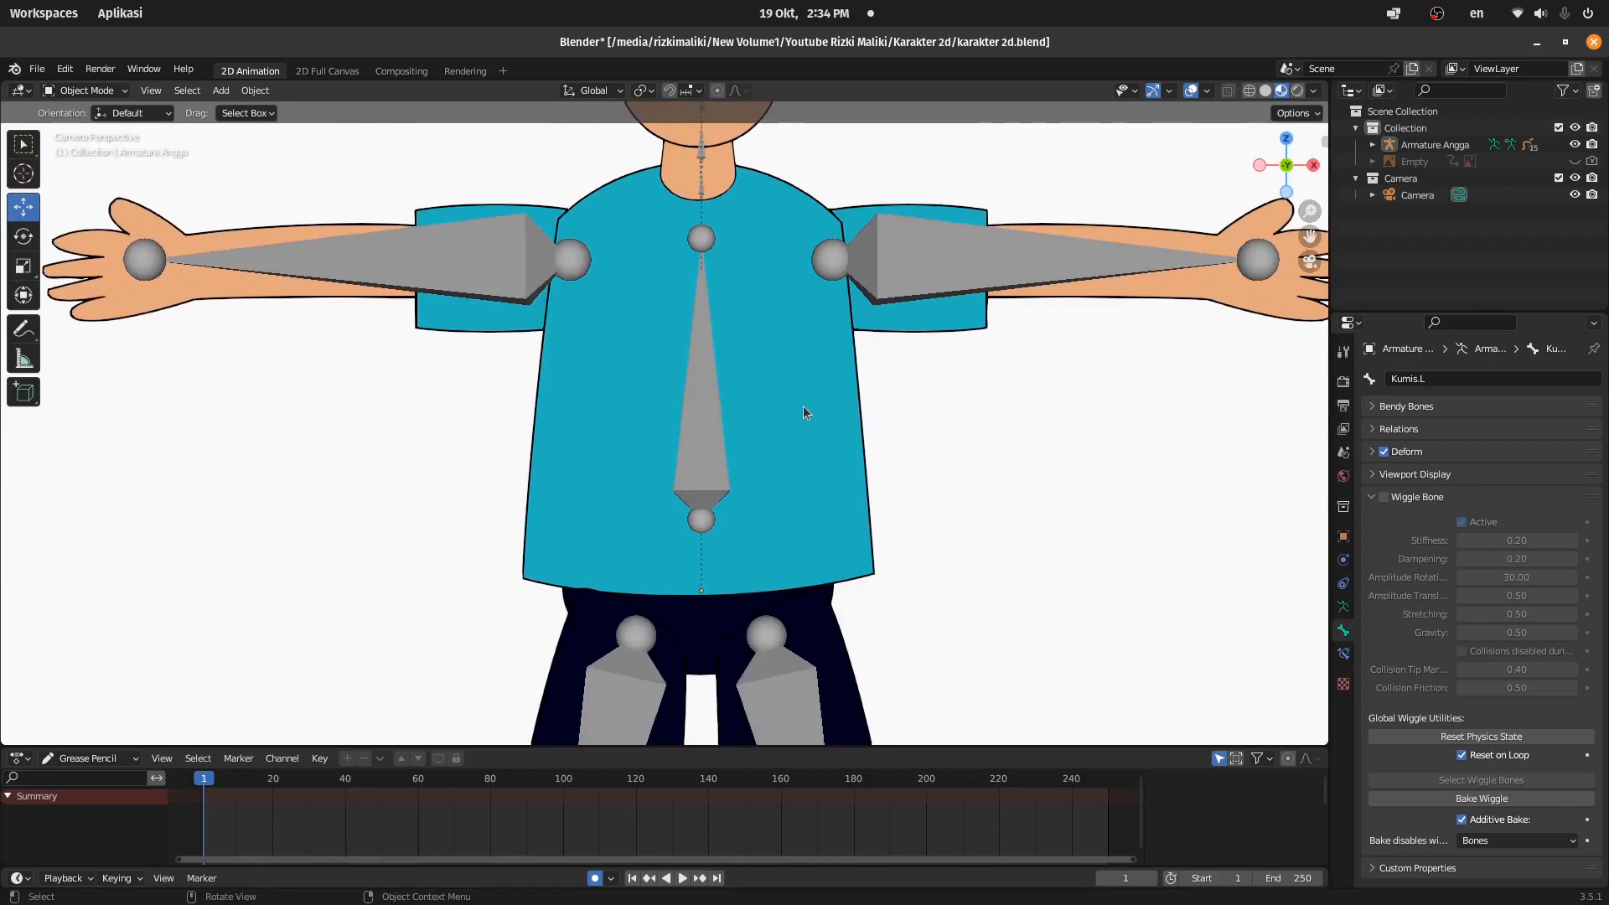
{"action": "left_click", "coordinate": [803, 406]}
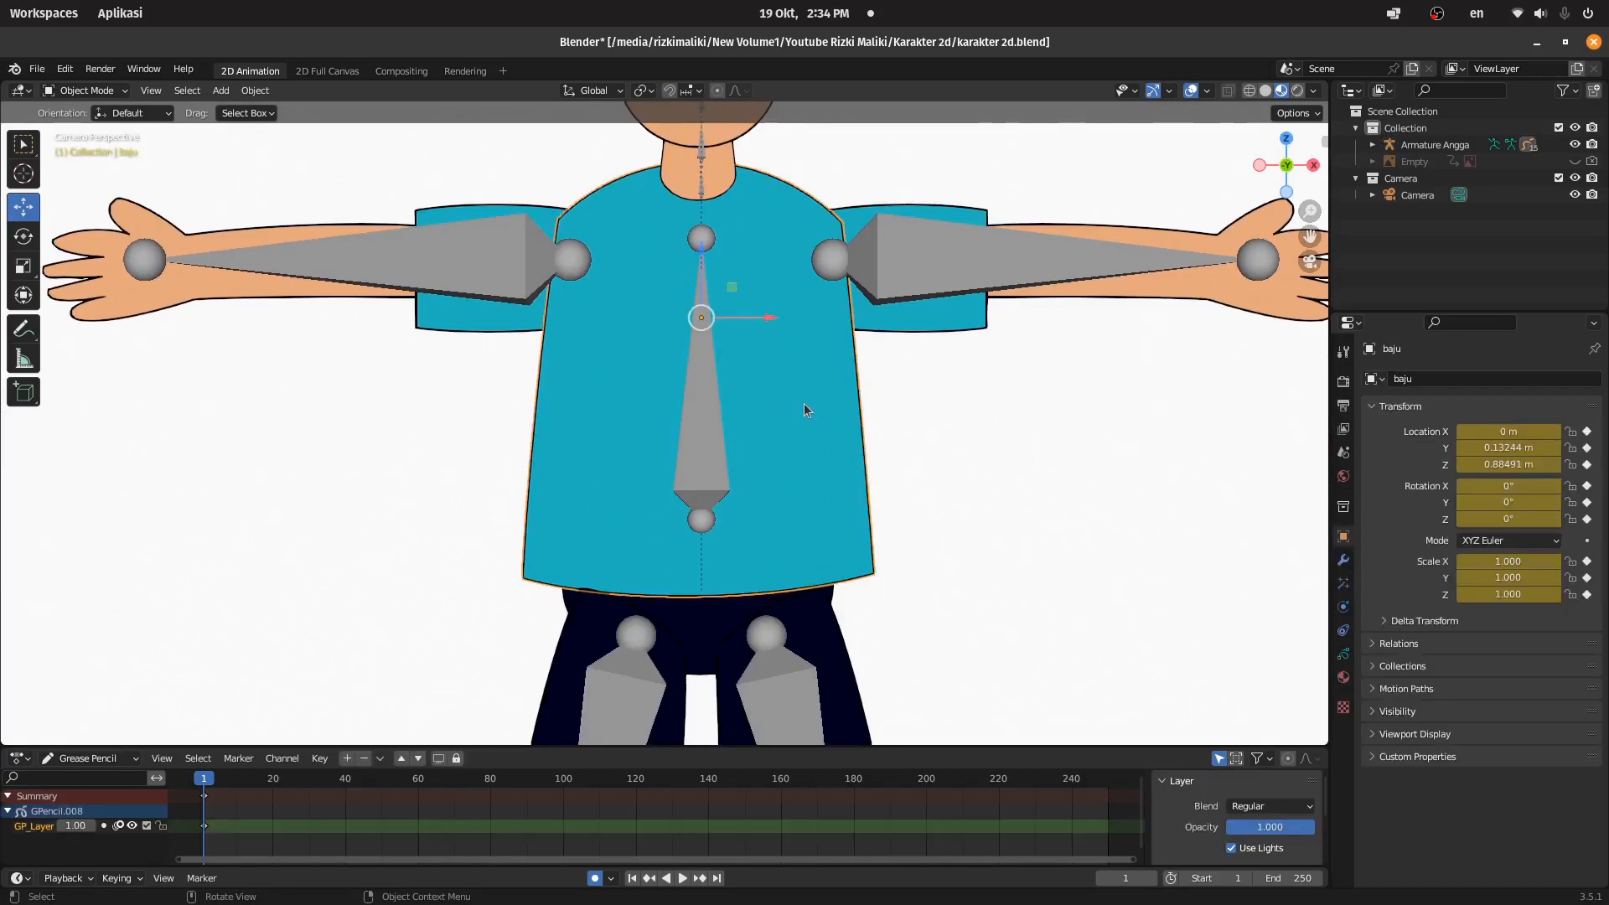
{"action": "left_click", "coordinate": [84, 91]}
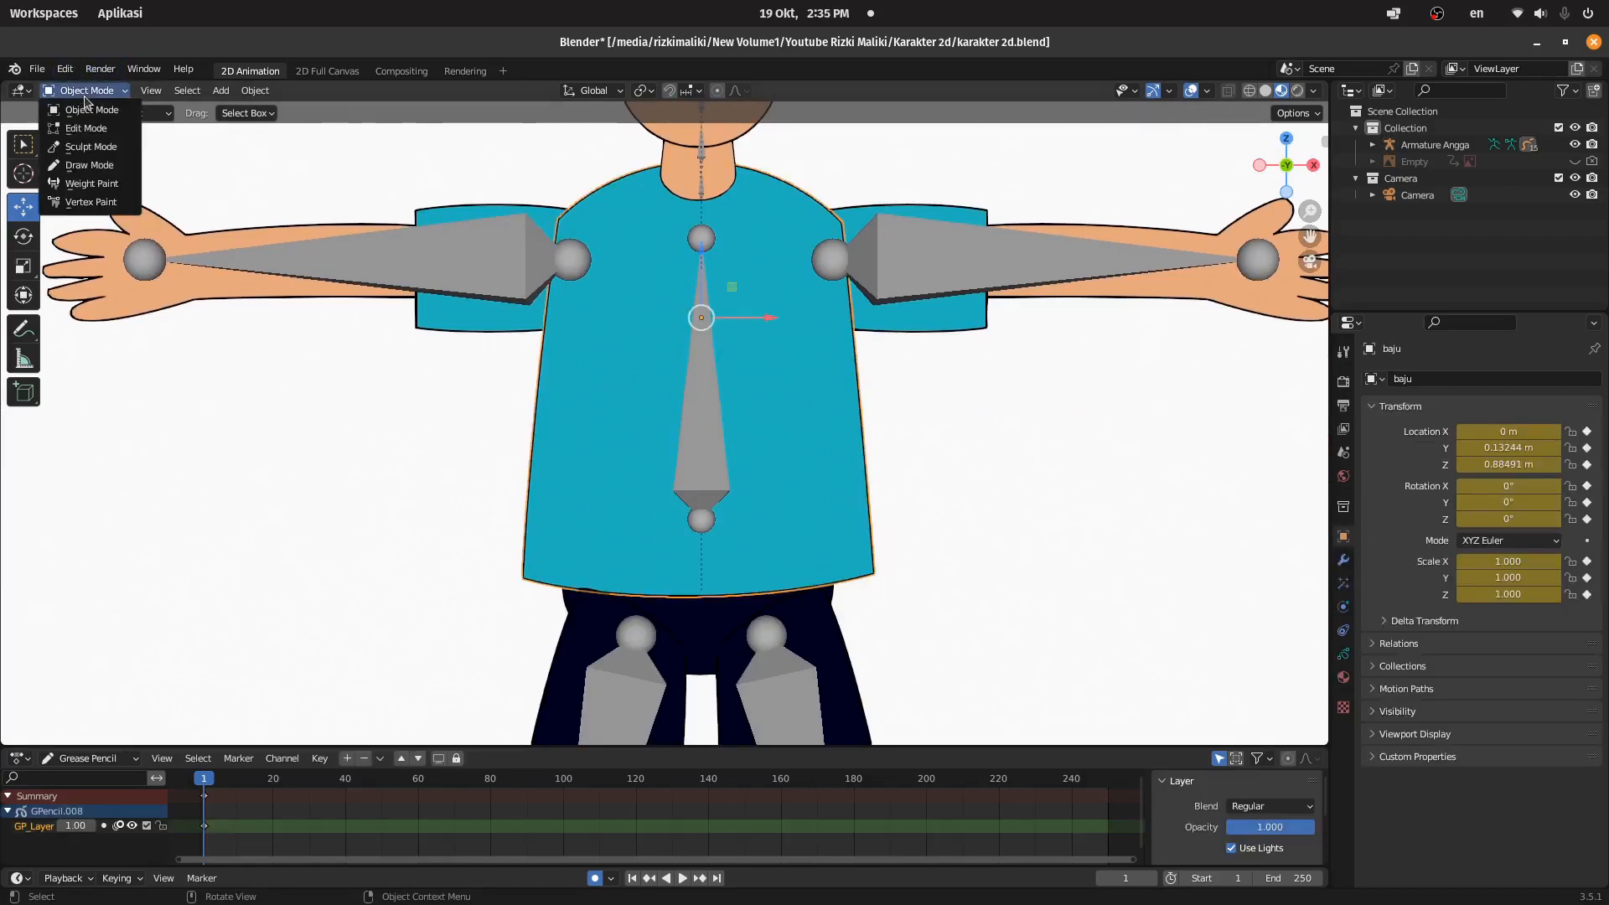
{"action": "left_click", "coordinate": [88, 128]}
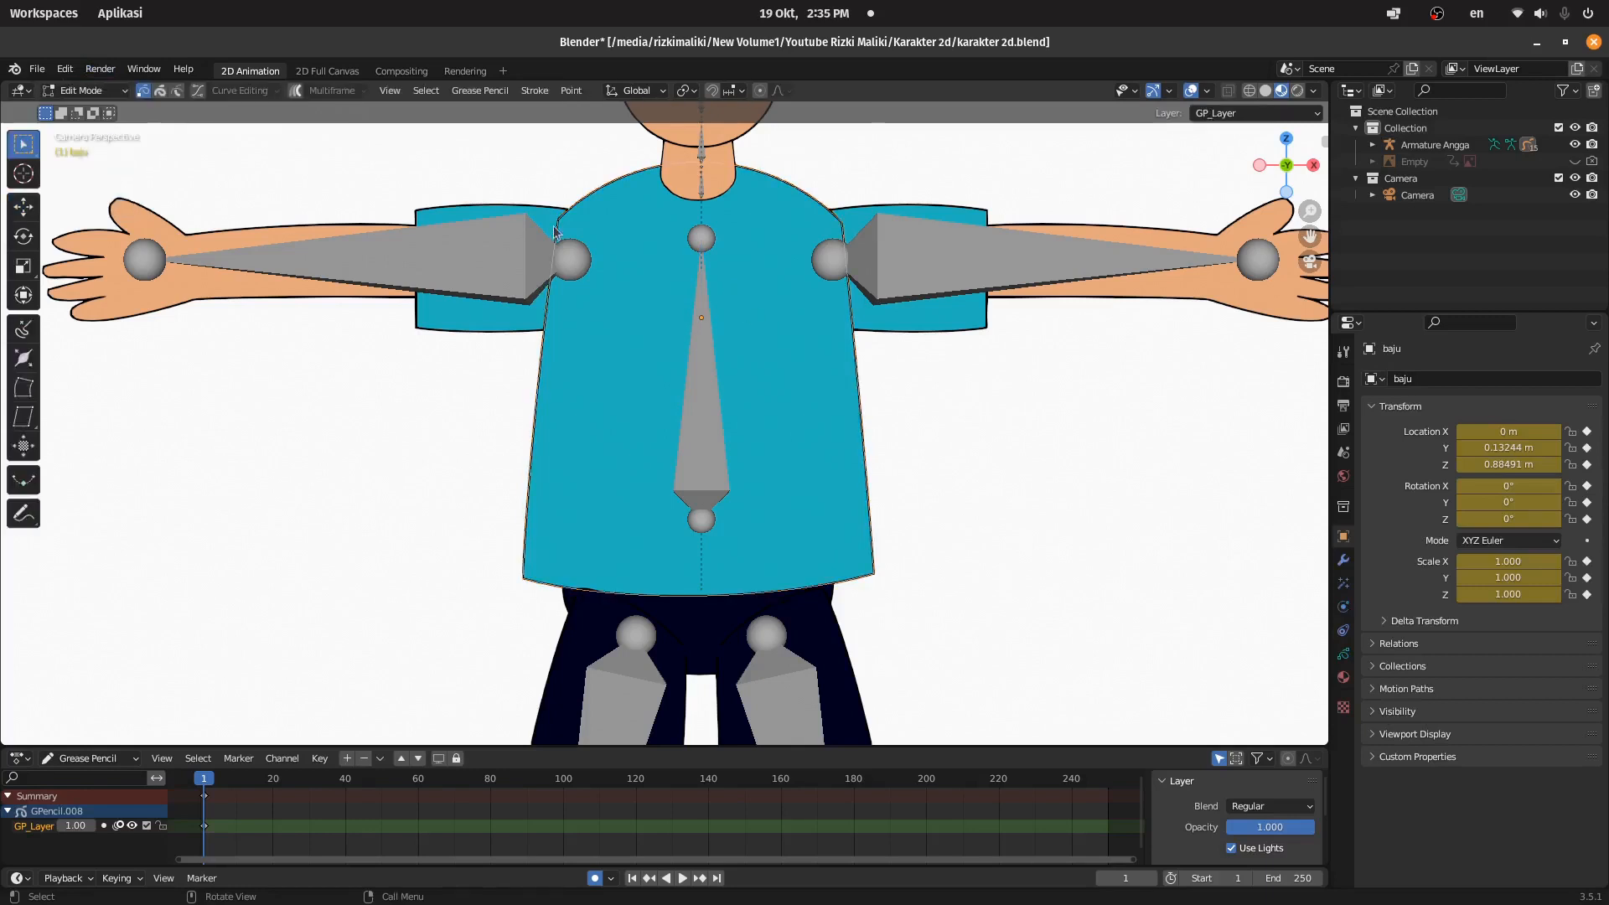
Step: Show the shirt's Grease Pencil data properties and select all of its stroke points
{"action": "left_click", "coordinate": [1344, 656]}
{"action": "left_click", "coordinate": [898, 394]}
{"action": "mouse_move", "coordinate": [993, 632]}
{"action": "left_mouse_down"}
{"action": "mouse_move", "coordinate": [395, 244]}
{"action": "mouse_move", "coordinate": [387, 136]}
{"action": "left_mouse_up"}
{"action": "mouse_move", "coordinate": [881, 151]}
{"action": "left_mouse_down"}
{"action": "mouse_move", "coordinate": [534, 742]}
{"action": "mouse_move", "coordinate": [582, 660]}
{"action": "mouse_move", "coordinate": [559, 647]}
{"action": "left_mouse_up"}
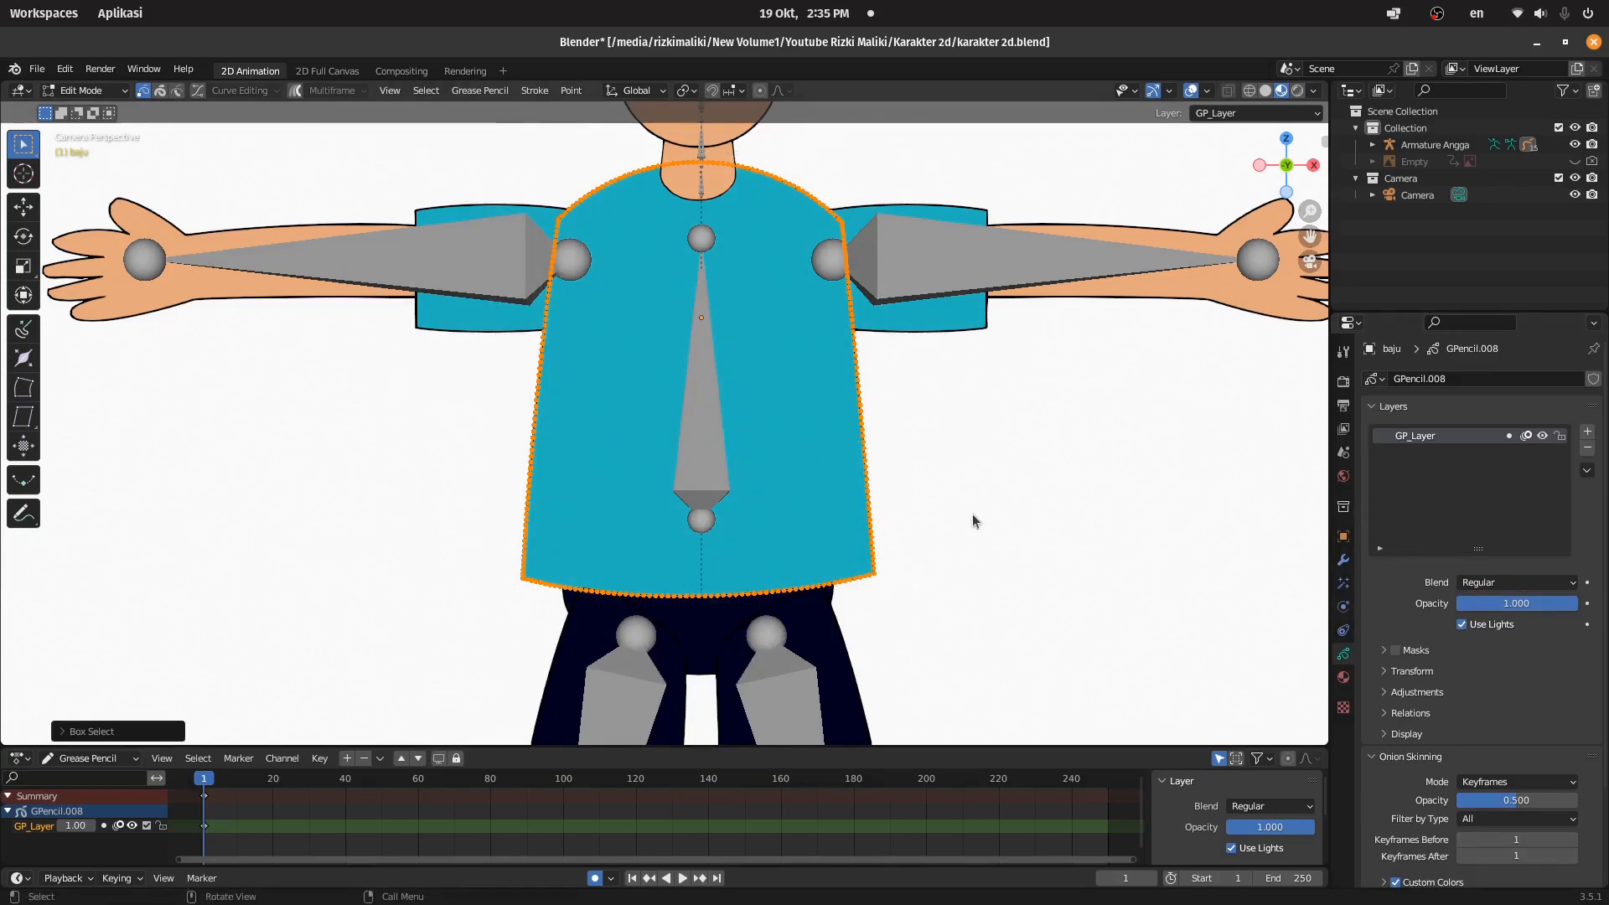
Step: Assign the selected shirt points to the tubuh vertex group and return the shirt to Object Mode
{"action": "scroll", "coordinate": [1412, 720], "scroll_direction": "down", "scroll_amount": 3}
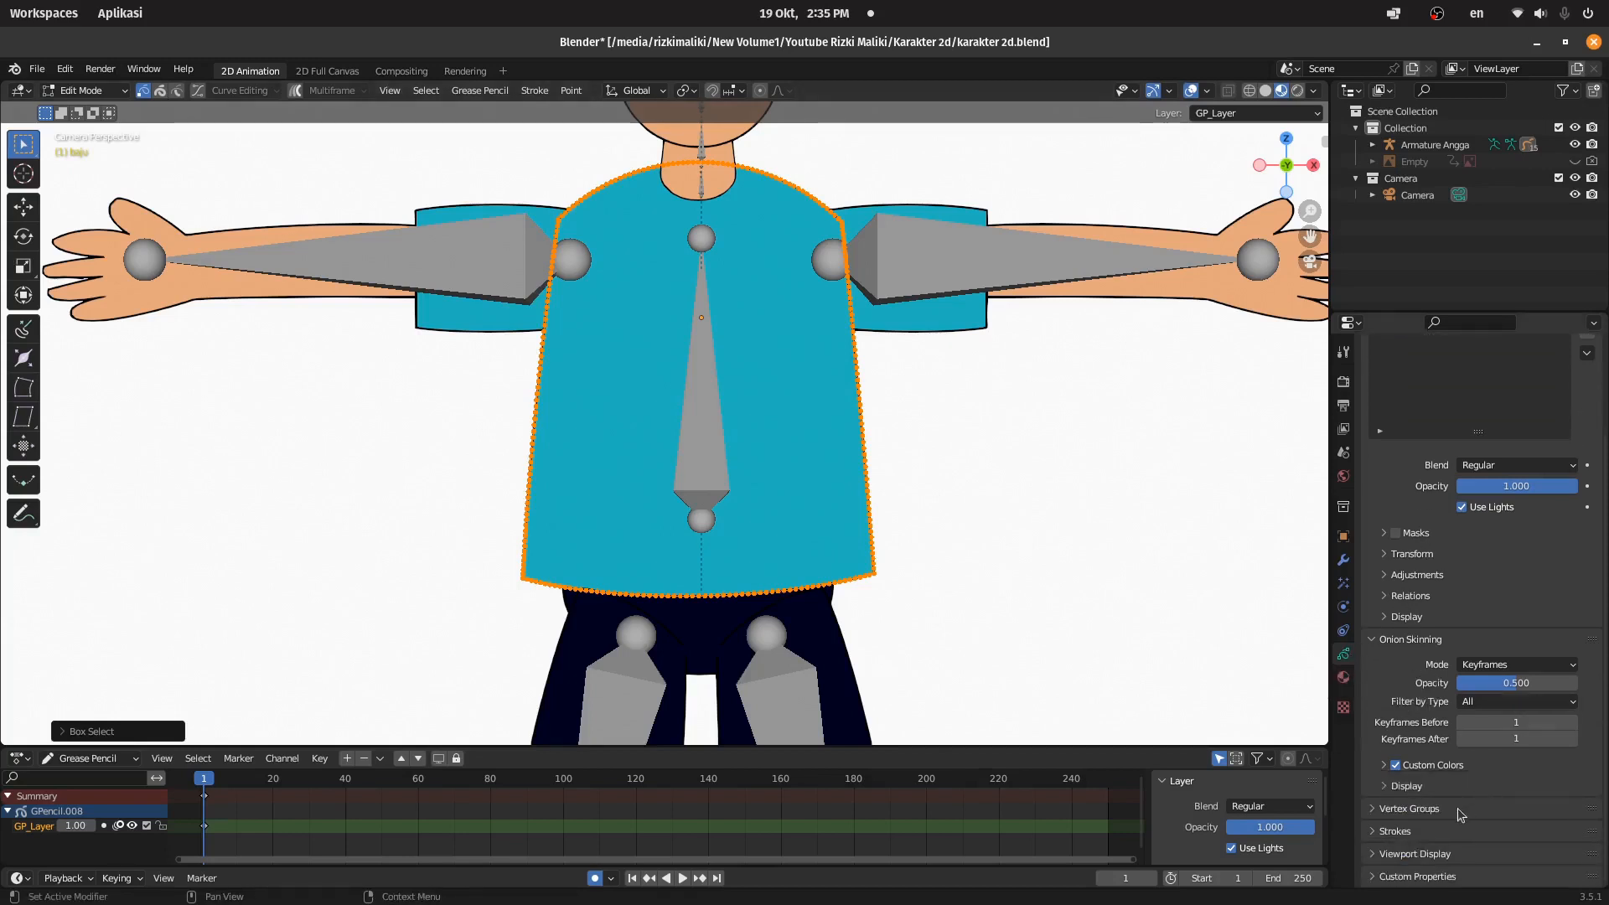
{"action": "left_click", "coordinate": [1416, 809]}
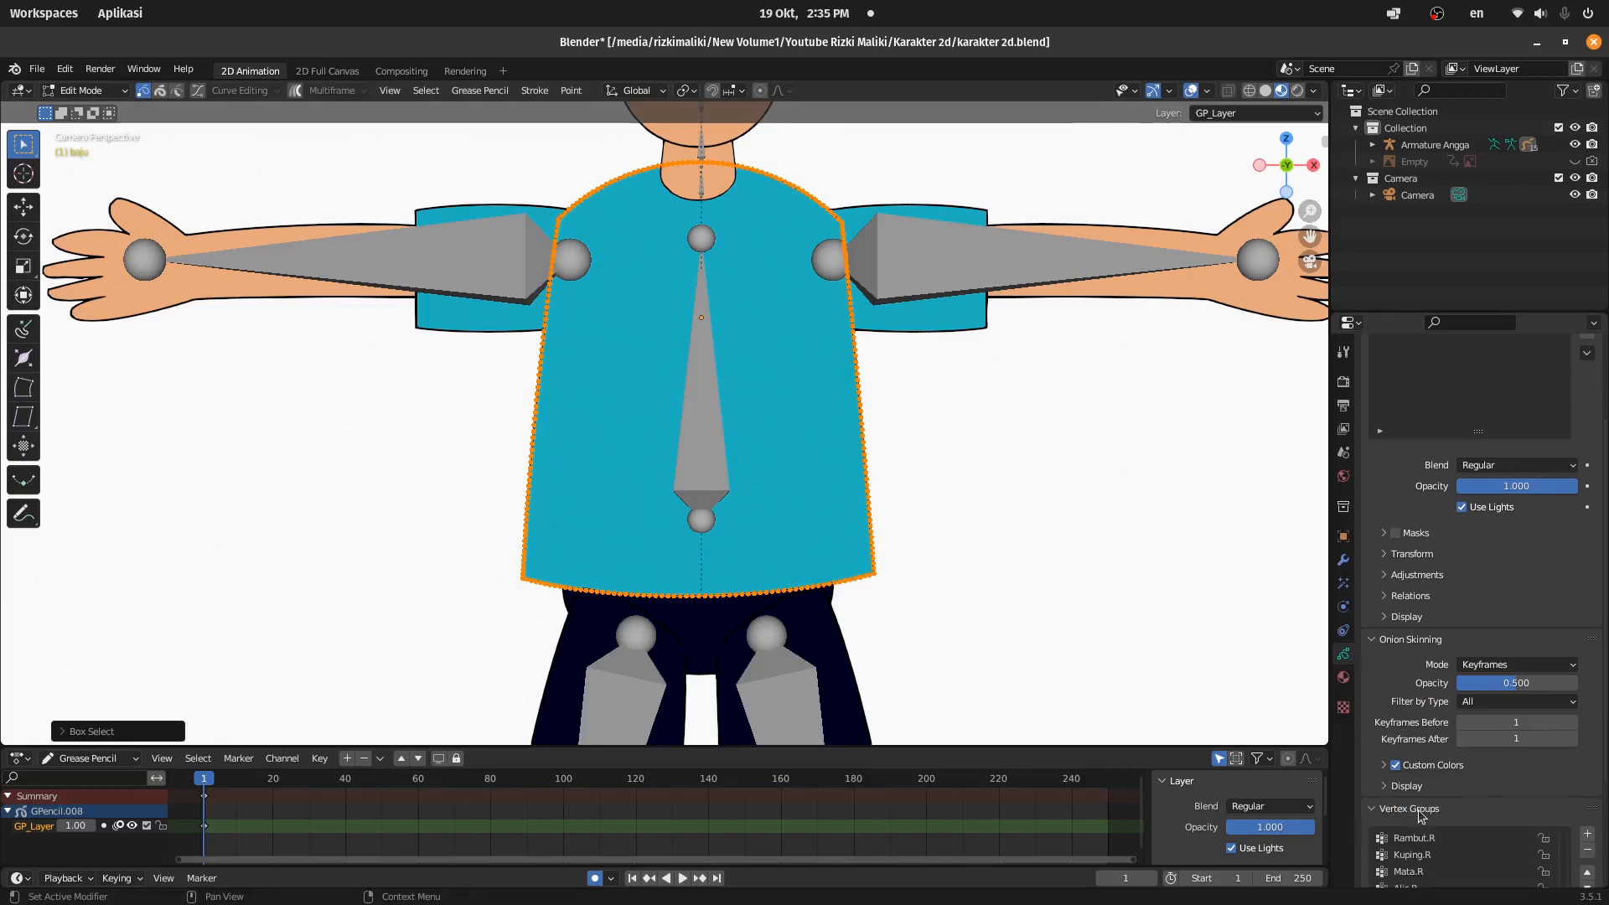
{"action": "scroll", "coordinate": [1605, 748], "scroll_direction": "down", "scroll_amount": 4}
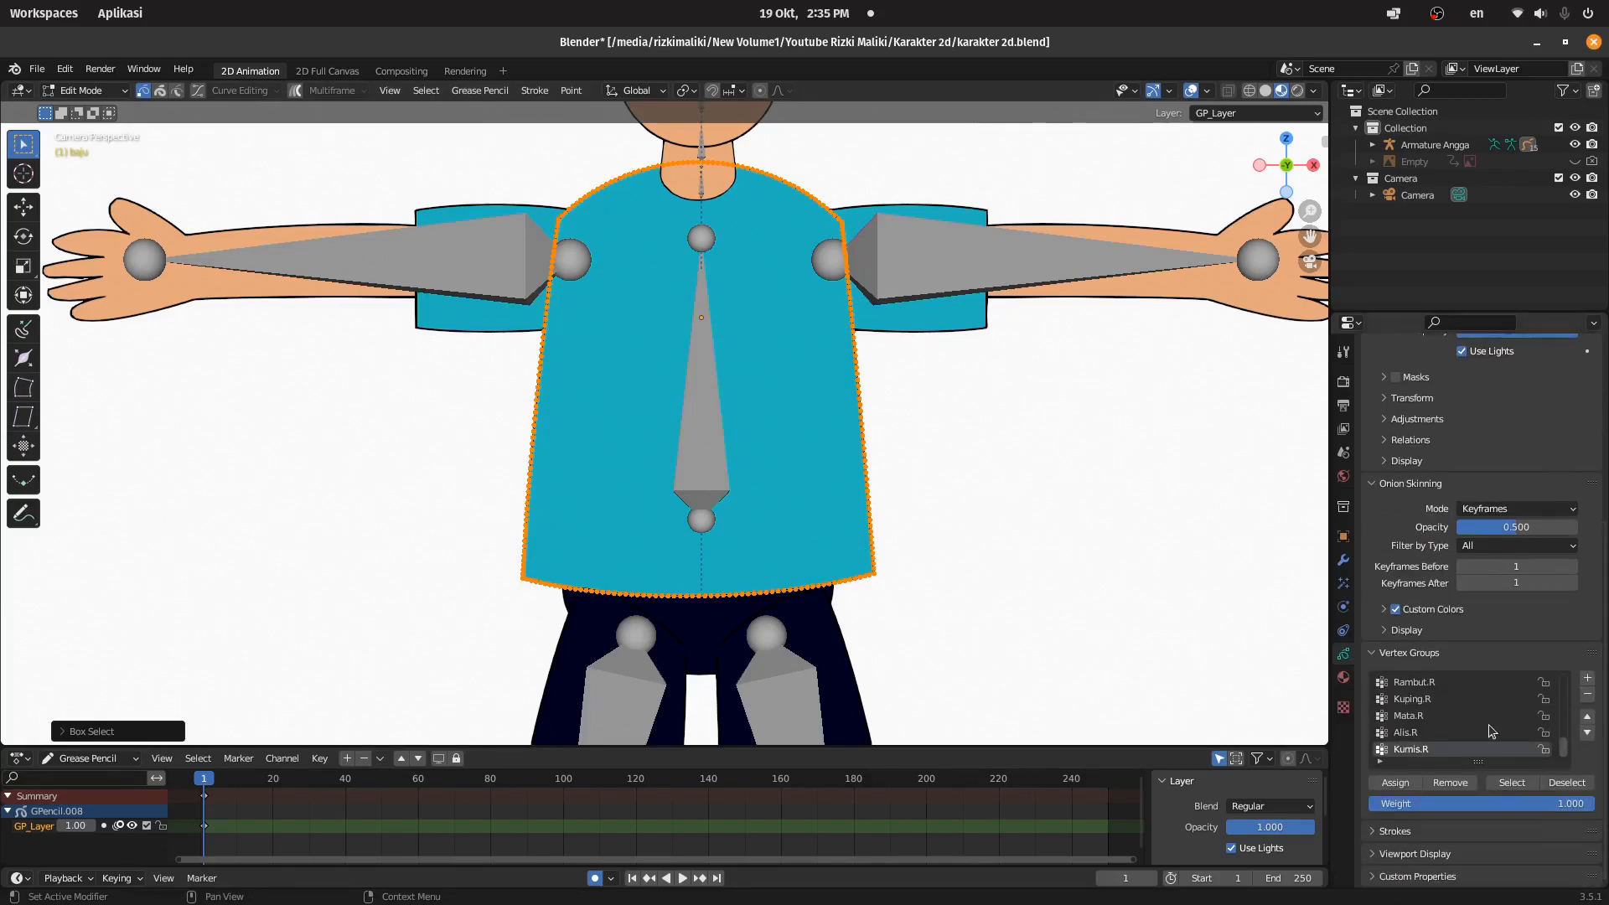
{"action": "scroll", "coordinate": [1484, 725], "scroll_direction": "up", "scroll_amount": 10}
{"action": "scroll", "coordinate": [1433, 715], "scroll_direction": "up", "scroll_amount": 2}
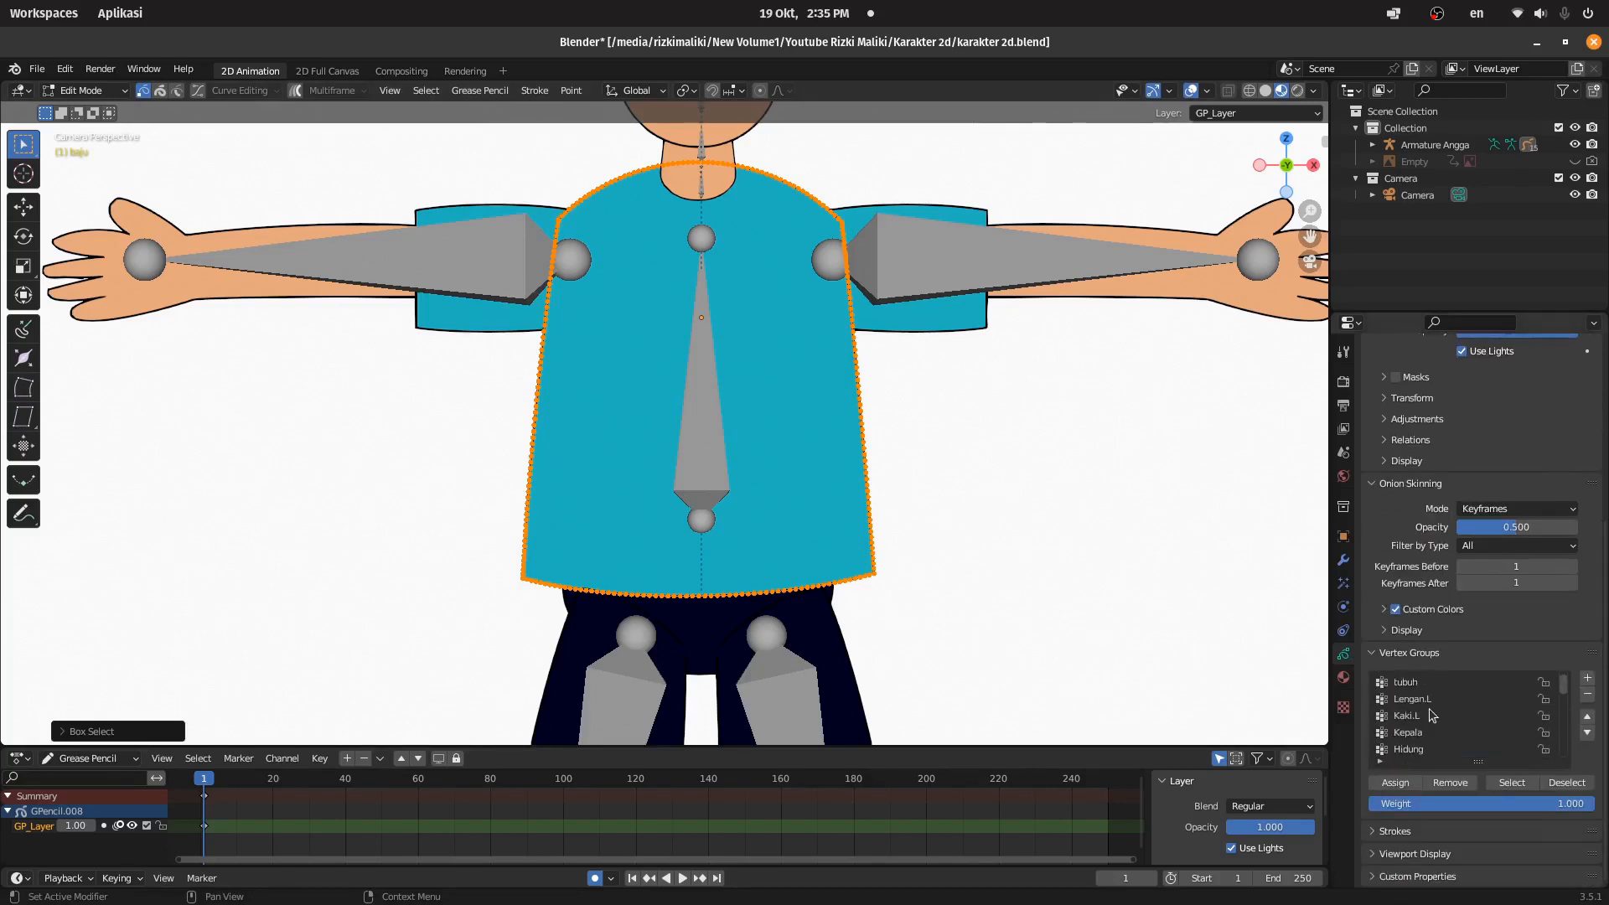
{"action": "left_click", "coordinate": [1422, 684]}
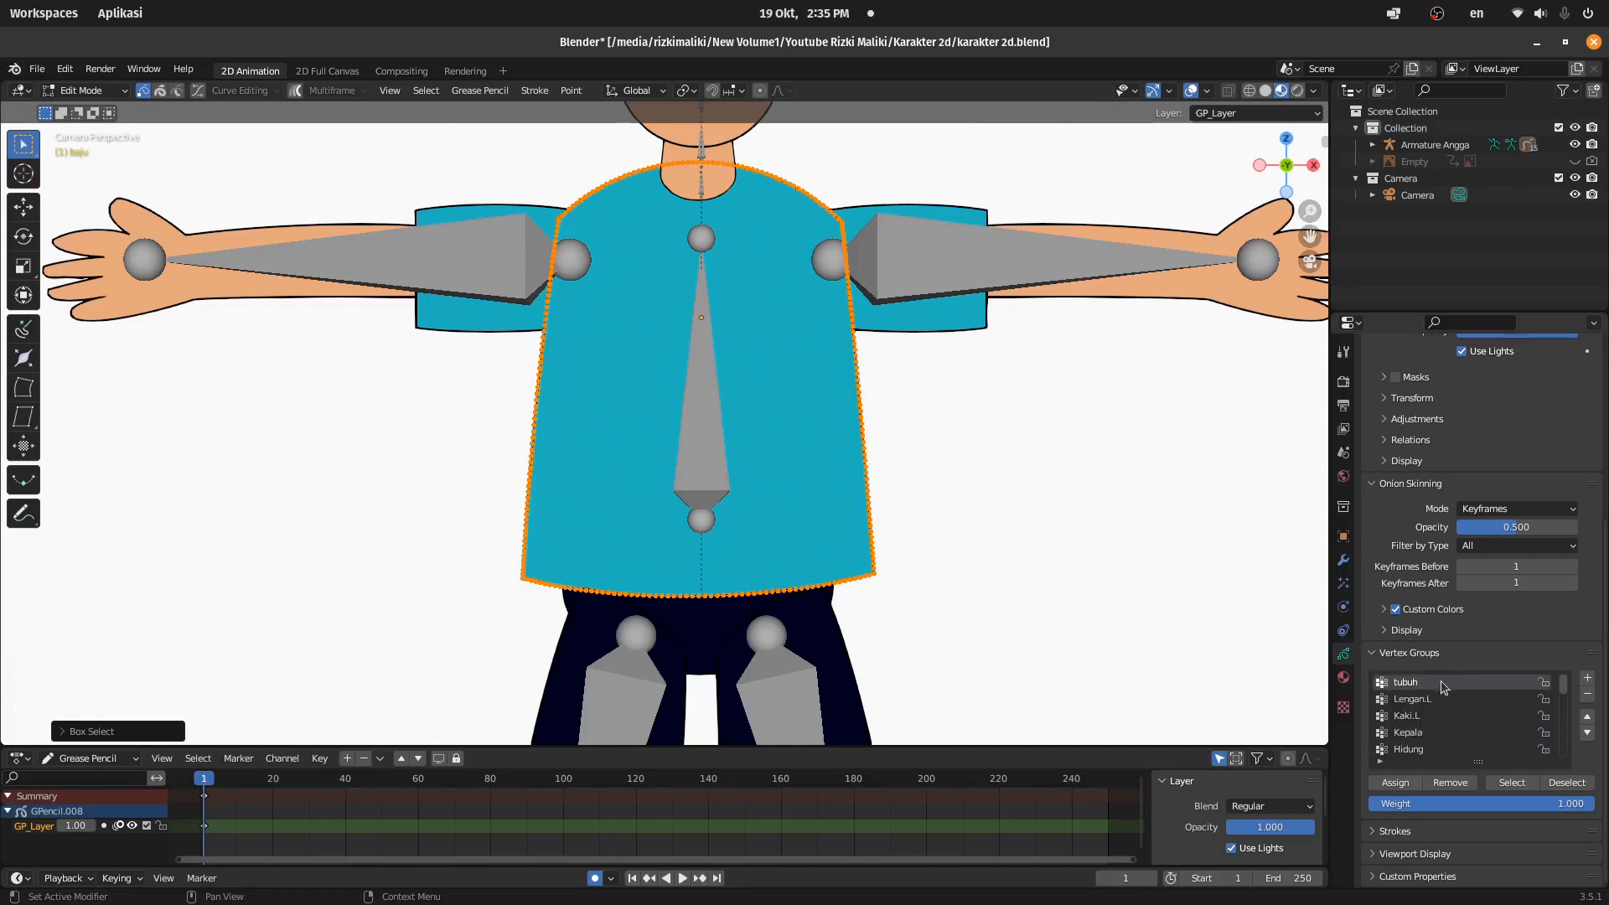
{"action": "left_click", "coordinate": [1397, 783]}
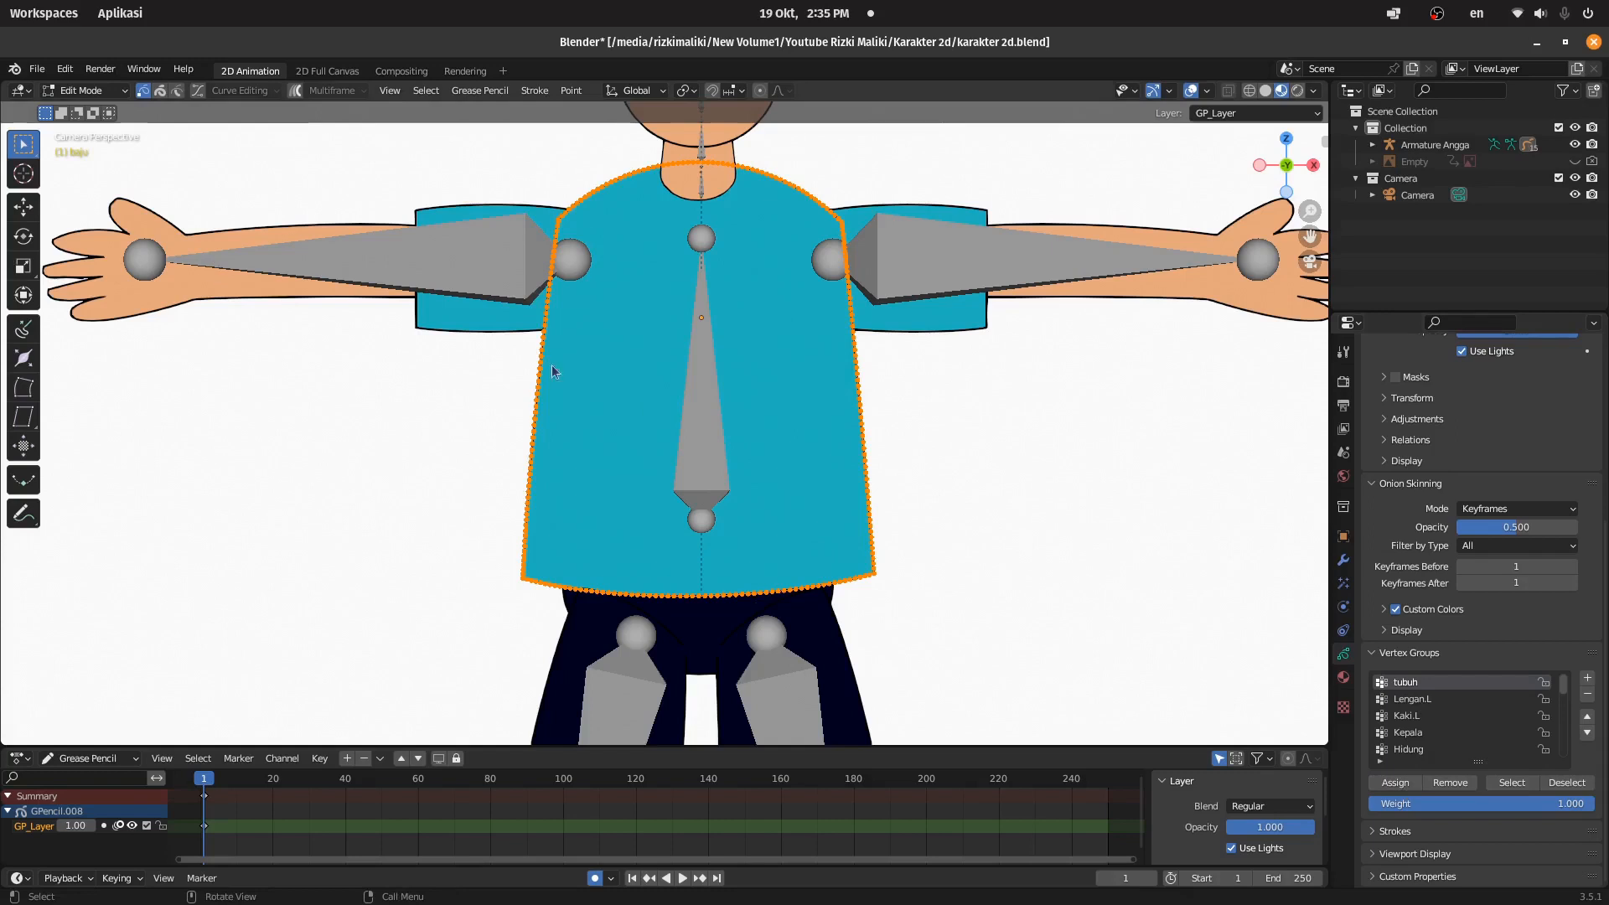
{"action": "scroll", "coordinate": [788, 446], "scroll_direction": "down", "scroll_amount": 1}
{"action": "scroll", "coordinate": [766, 455], "scroll_direction": "up", "scroll_amount": 1}
{"action": "left_click", "coordinate": [80, 90]}
{"action": "left_click", "coordinate": [84, 109]}
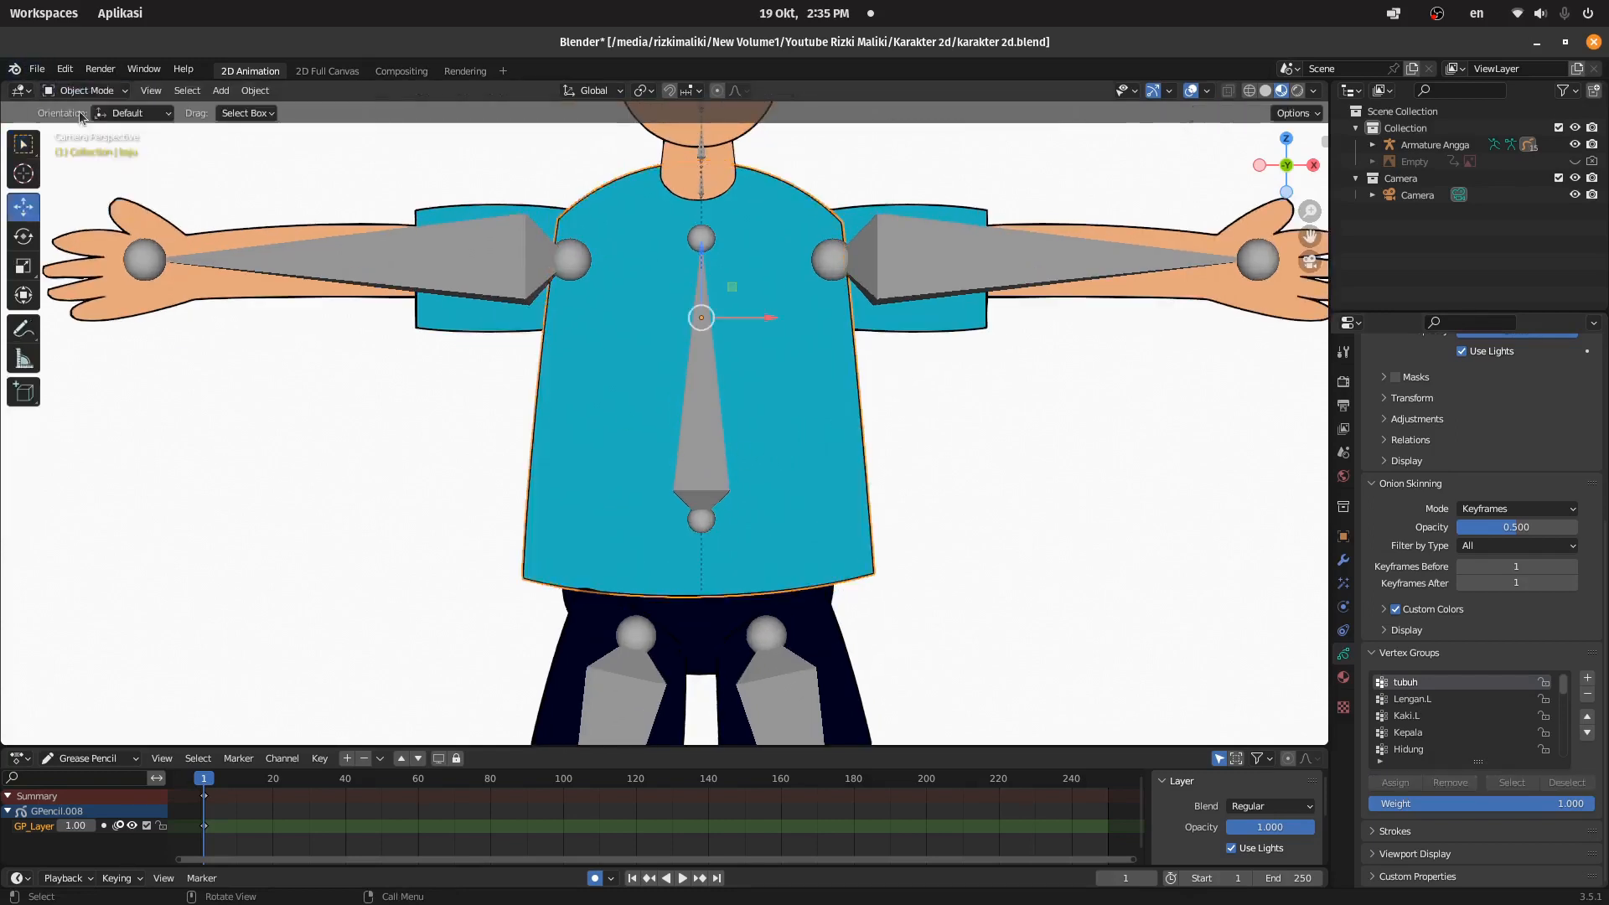
Step: Select the pants' waist object celana, switch it to Edit Mode and select all of its stroke points
{"action": "scroll", "coordinate": [637, 469], "scroll_direction": "down", "scroll_amount": 3}
{"action": "left_click", "coordinate": [679, 589]}
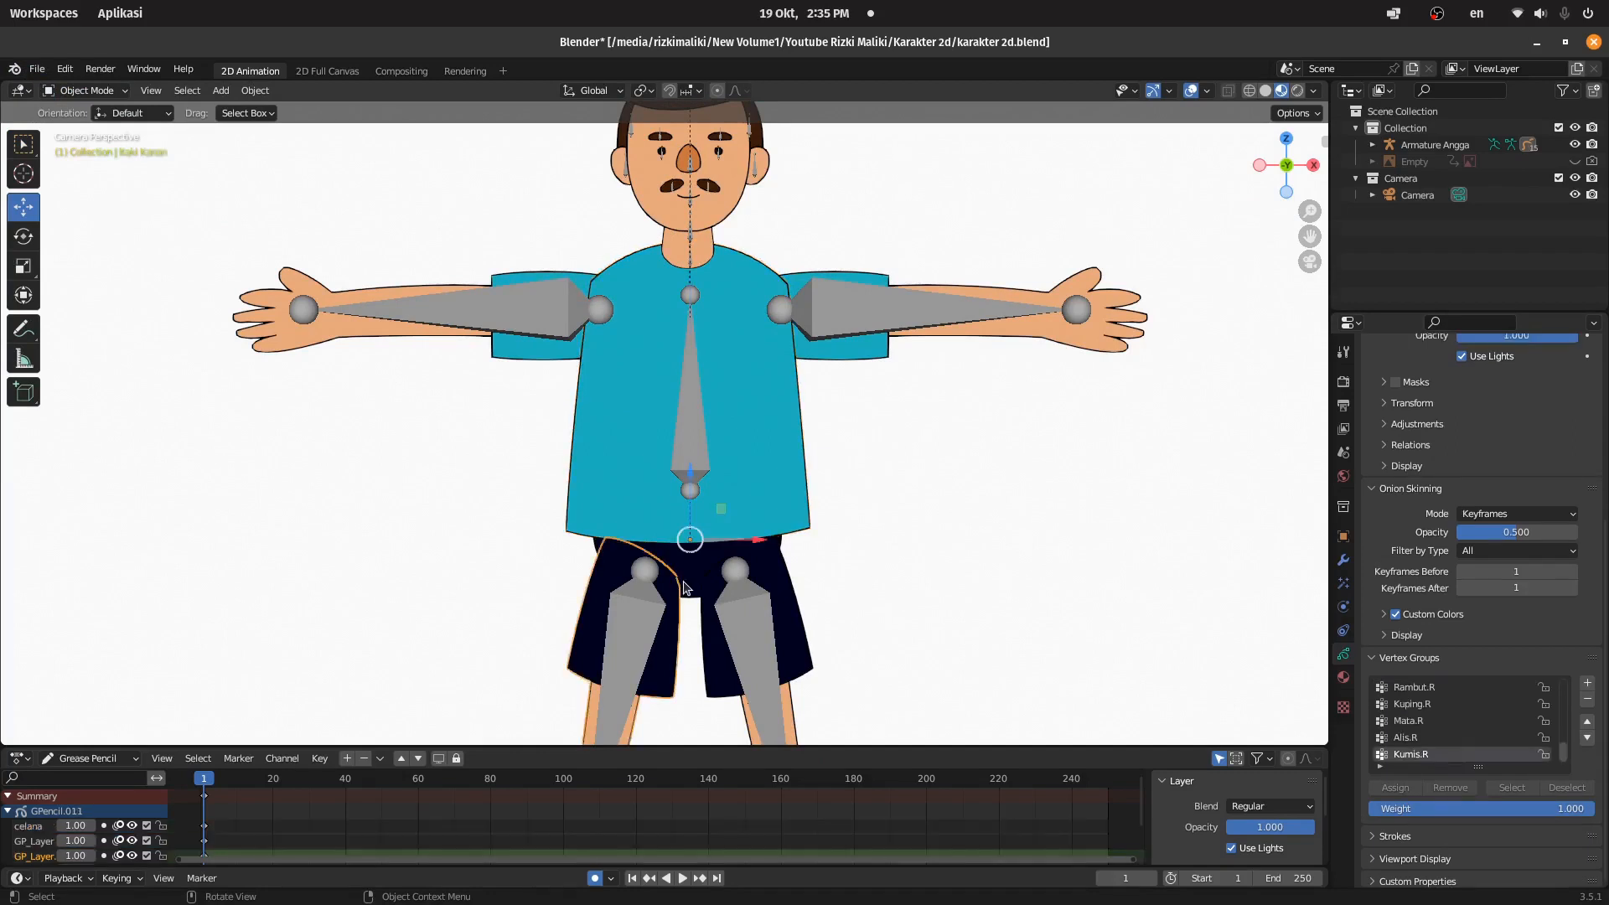
{"action": "scroll", "coordinate": [689, 589], "scroll_direction": "up", "scroll_amount": 3}
{"action": "middle_click_drag", "start_coordinate": [742, 439], "coordinate": [766, 316], "text": "shift"}
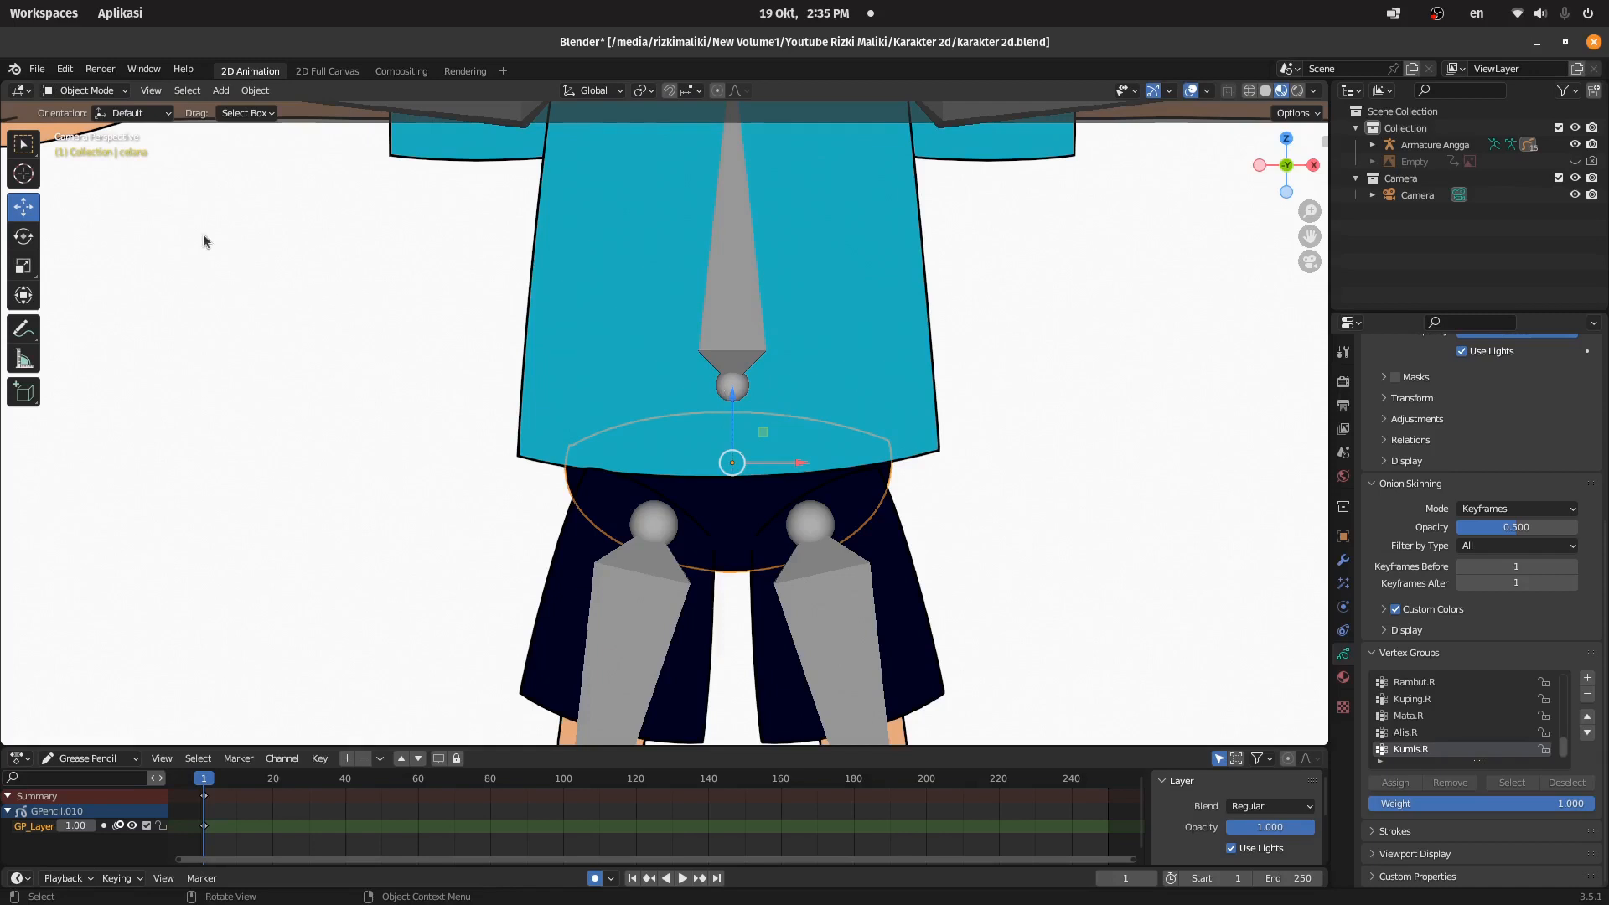
{"action": "left_click", "coordinate": [88, 90]}
{"action": "left_click", "coordinate": [101, 126]}
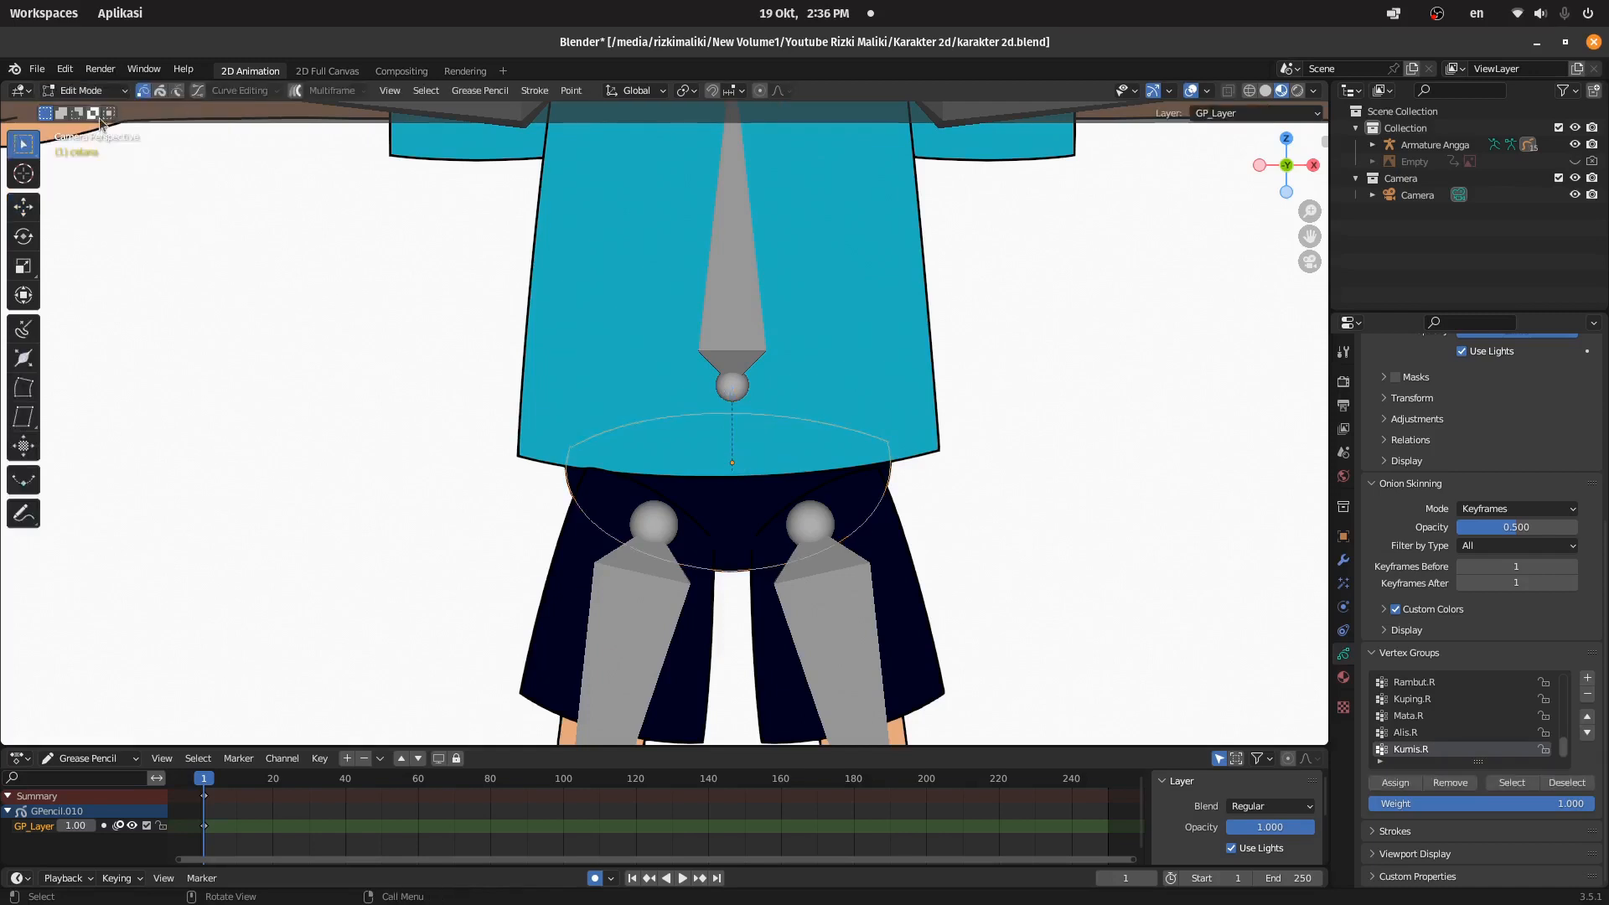
{"action": "left_click_drag", "start_coordinate": [972, 625], "coordinate": [412, 290]}
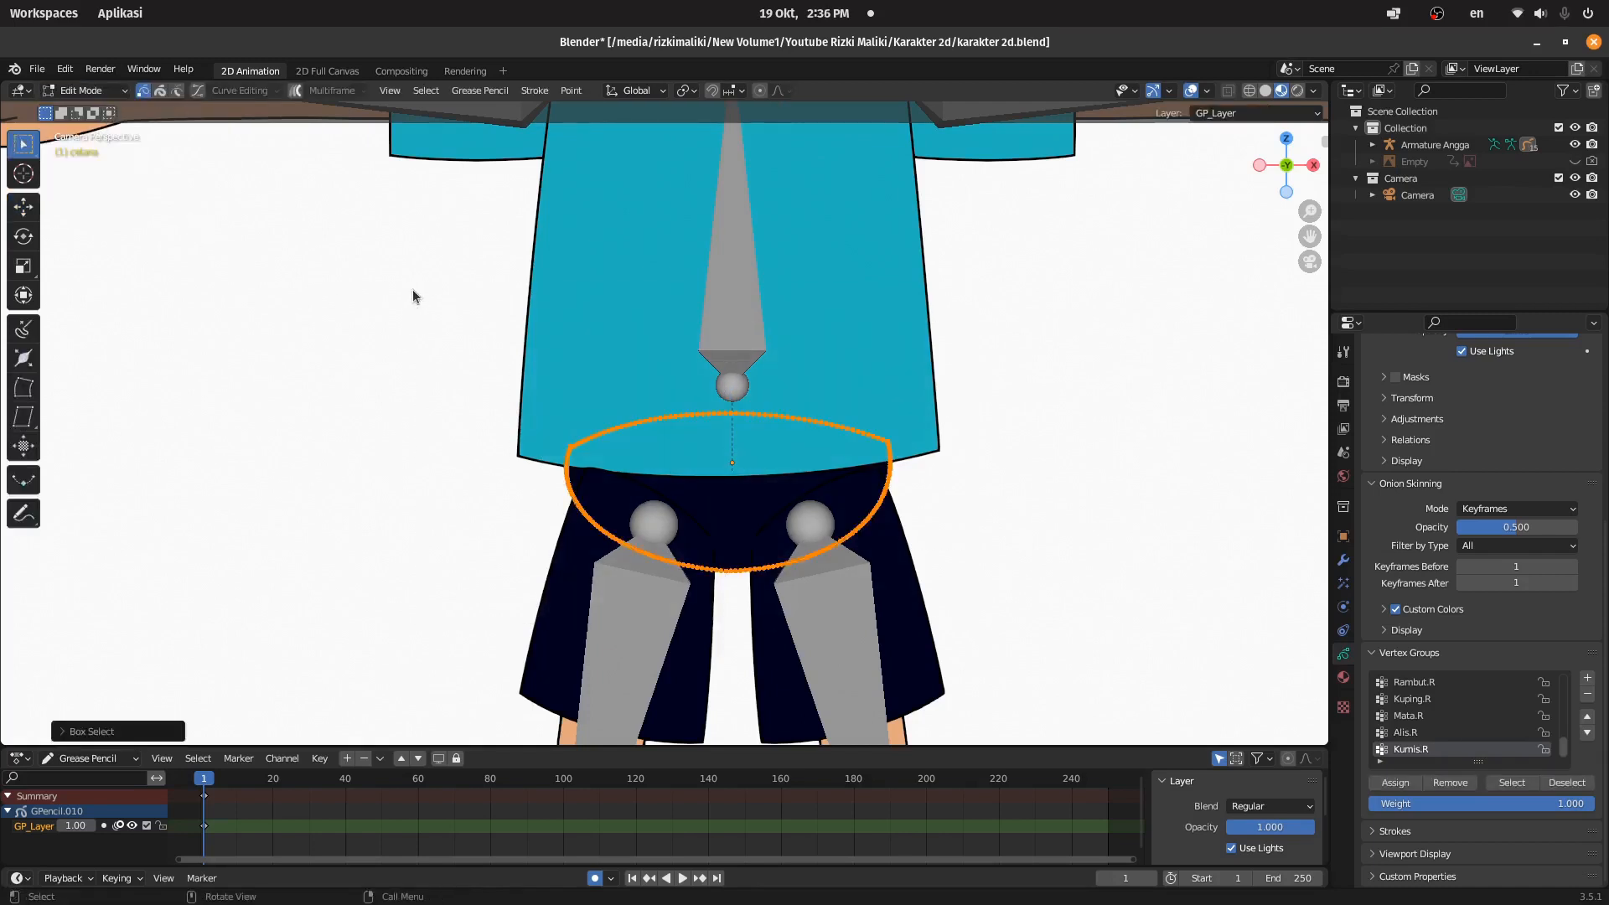
Step: Assign the selected celana points to the tubuh vertex group and return to Object Mode
{"action": "scroll", "coordinate": [1426, 490], "scroll_direction": "up", "scroll_amount": 8}
{"action": "scroll", "coordinate": [1422, 474], "scroll_direction": "down", "scroll_amount": 8}
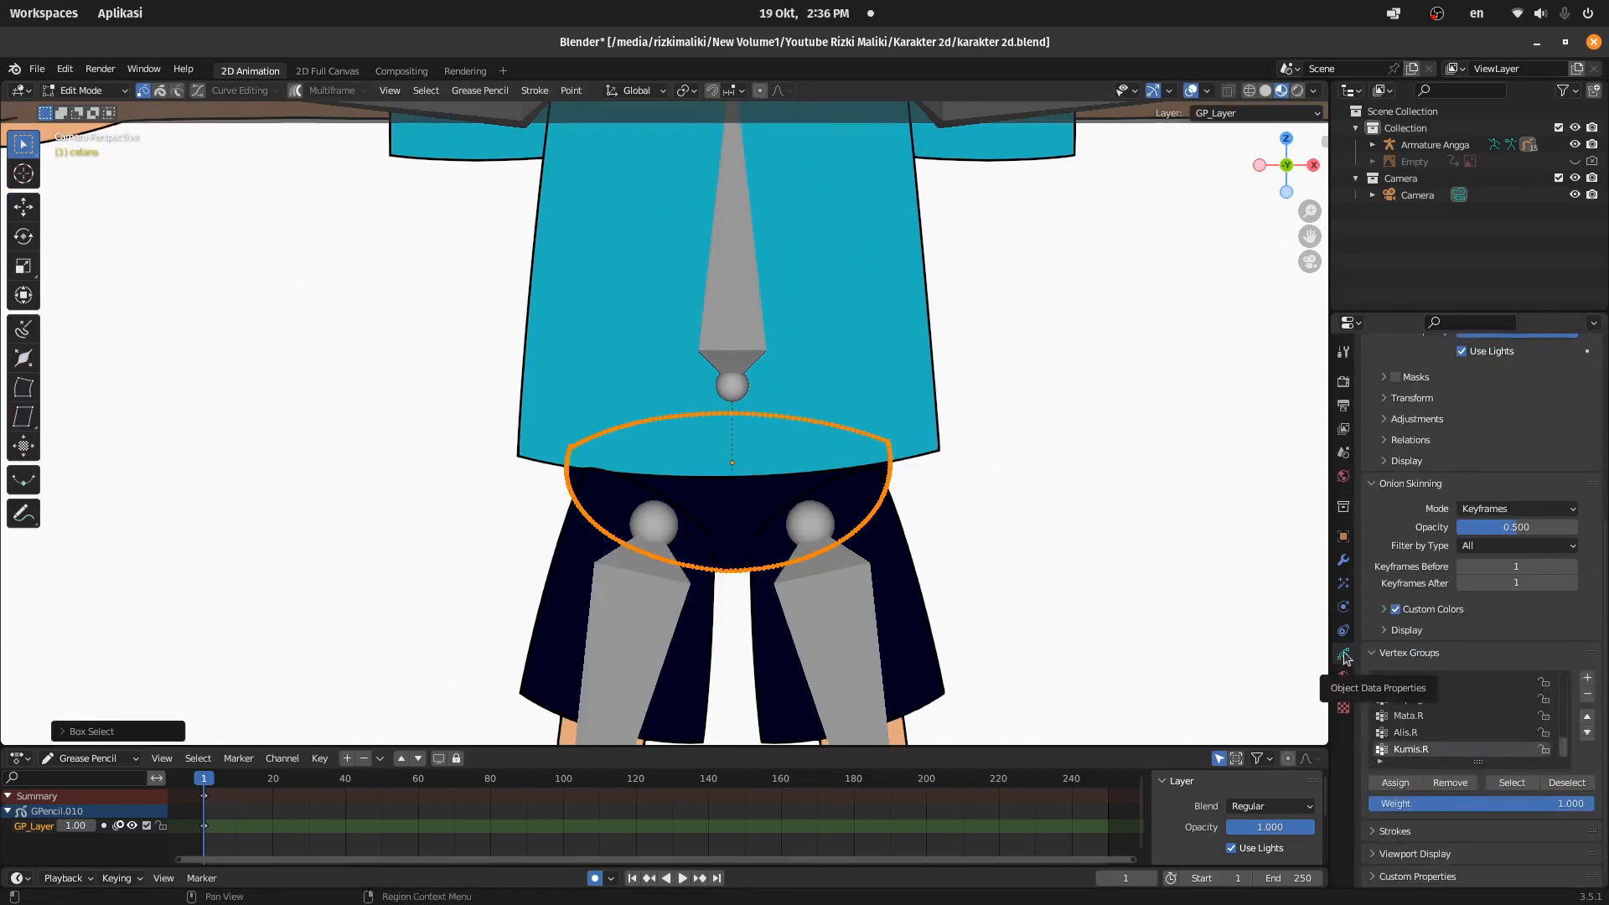
{"action": "scroll", "coordinate": [1462, 730], "scroll_direction": "up", "scroll_amount": 5}
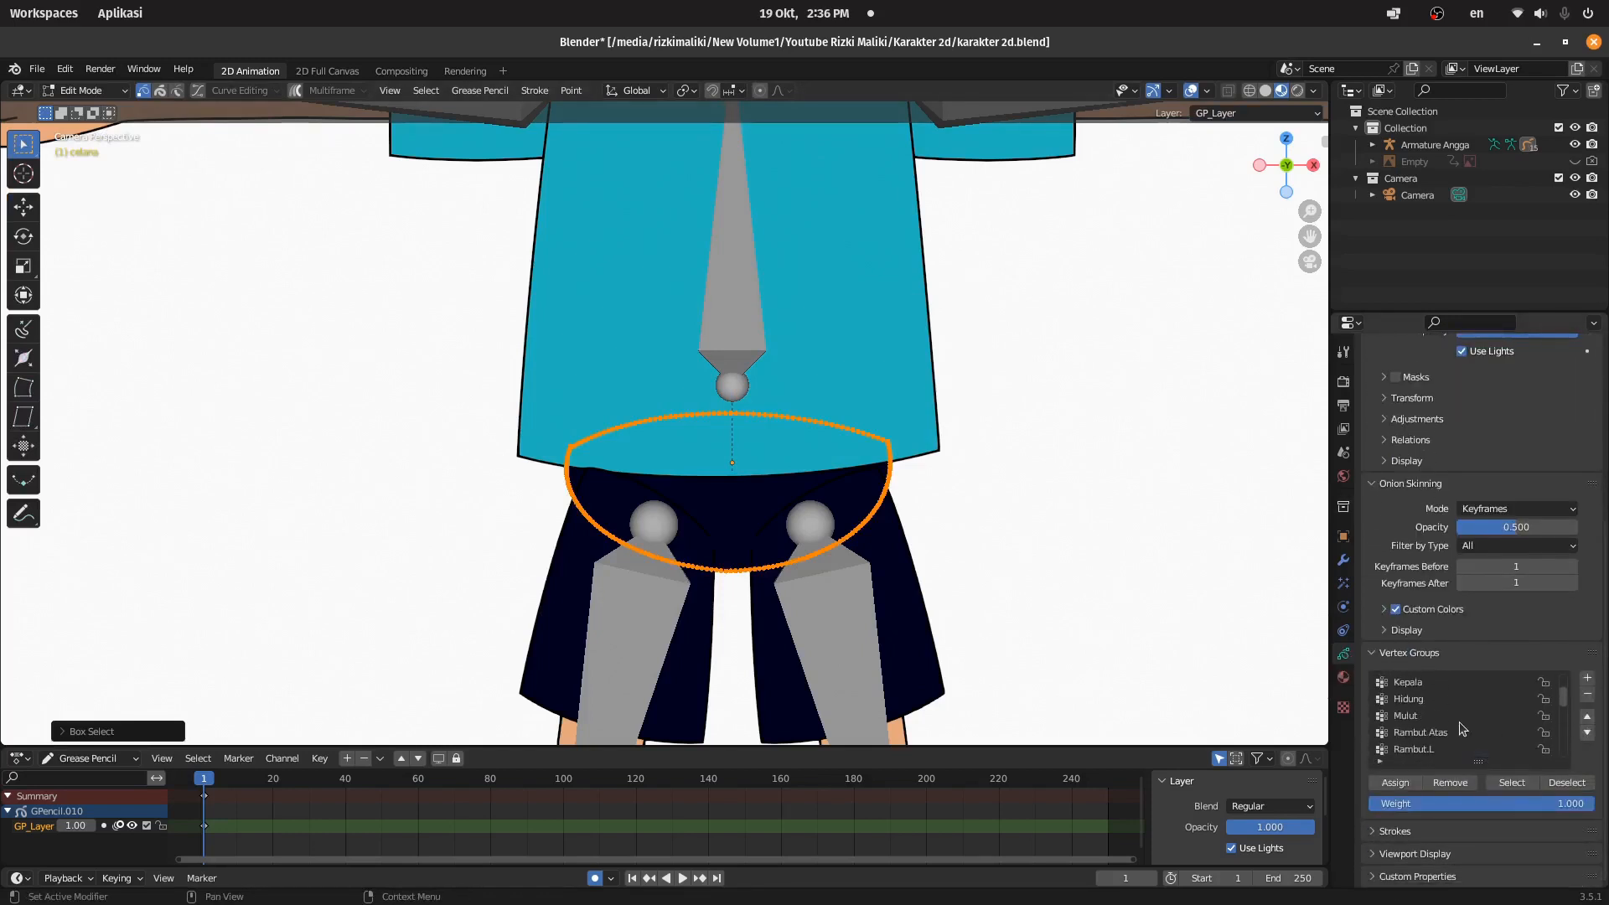
{"action": "left_click", "coordinate": [1408, 682]}
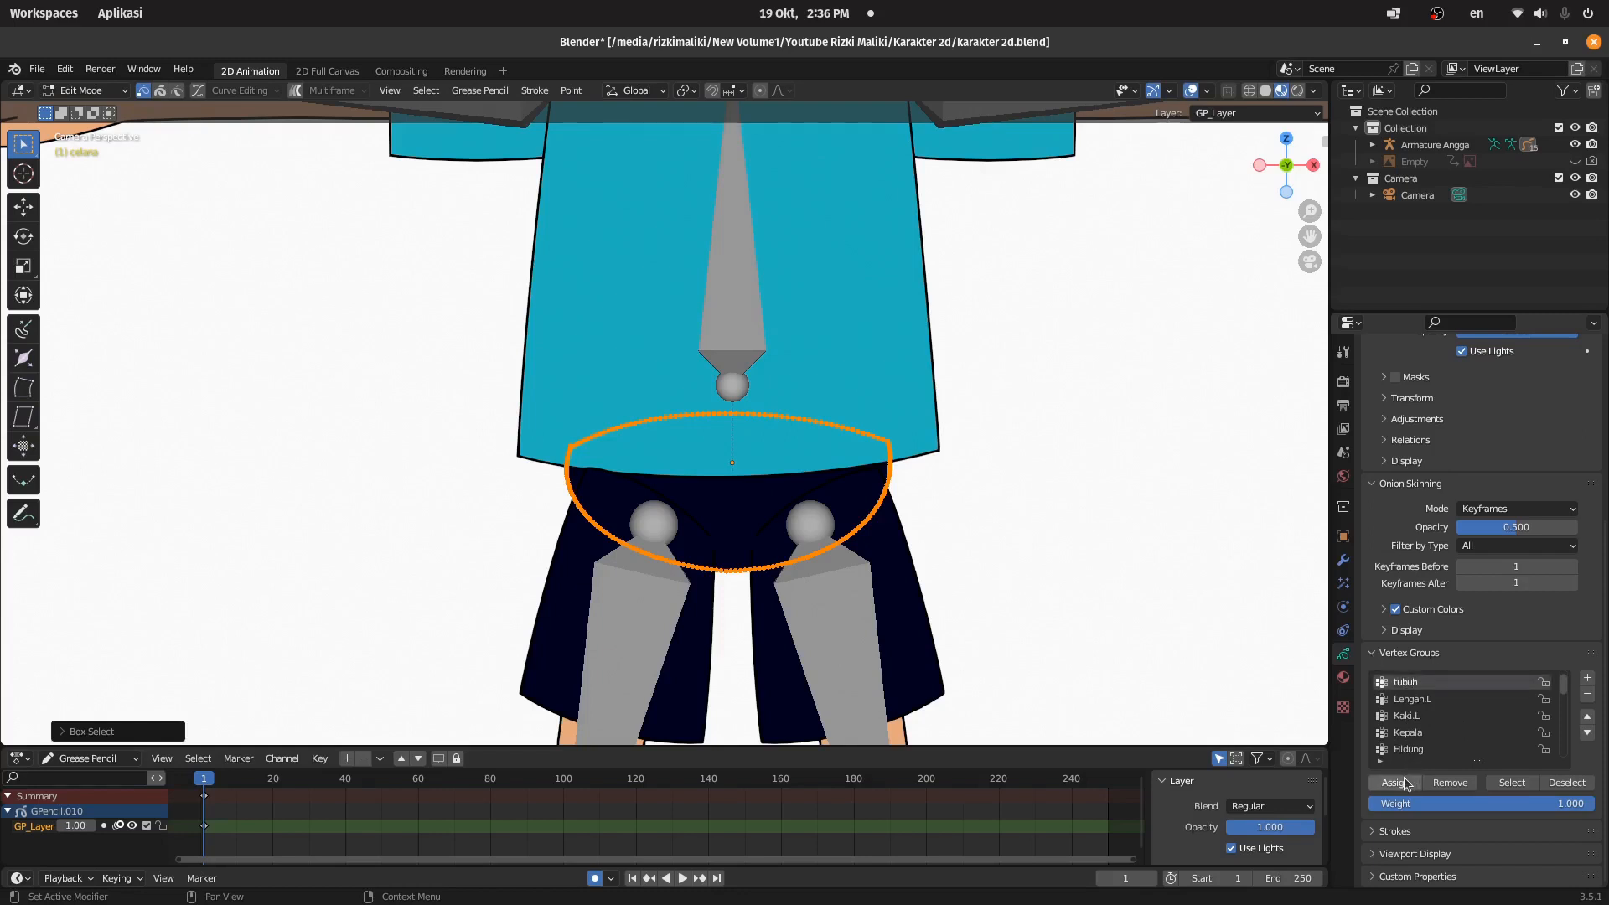
{"action": "left_click", "coordinate": [1407, 784]}
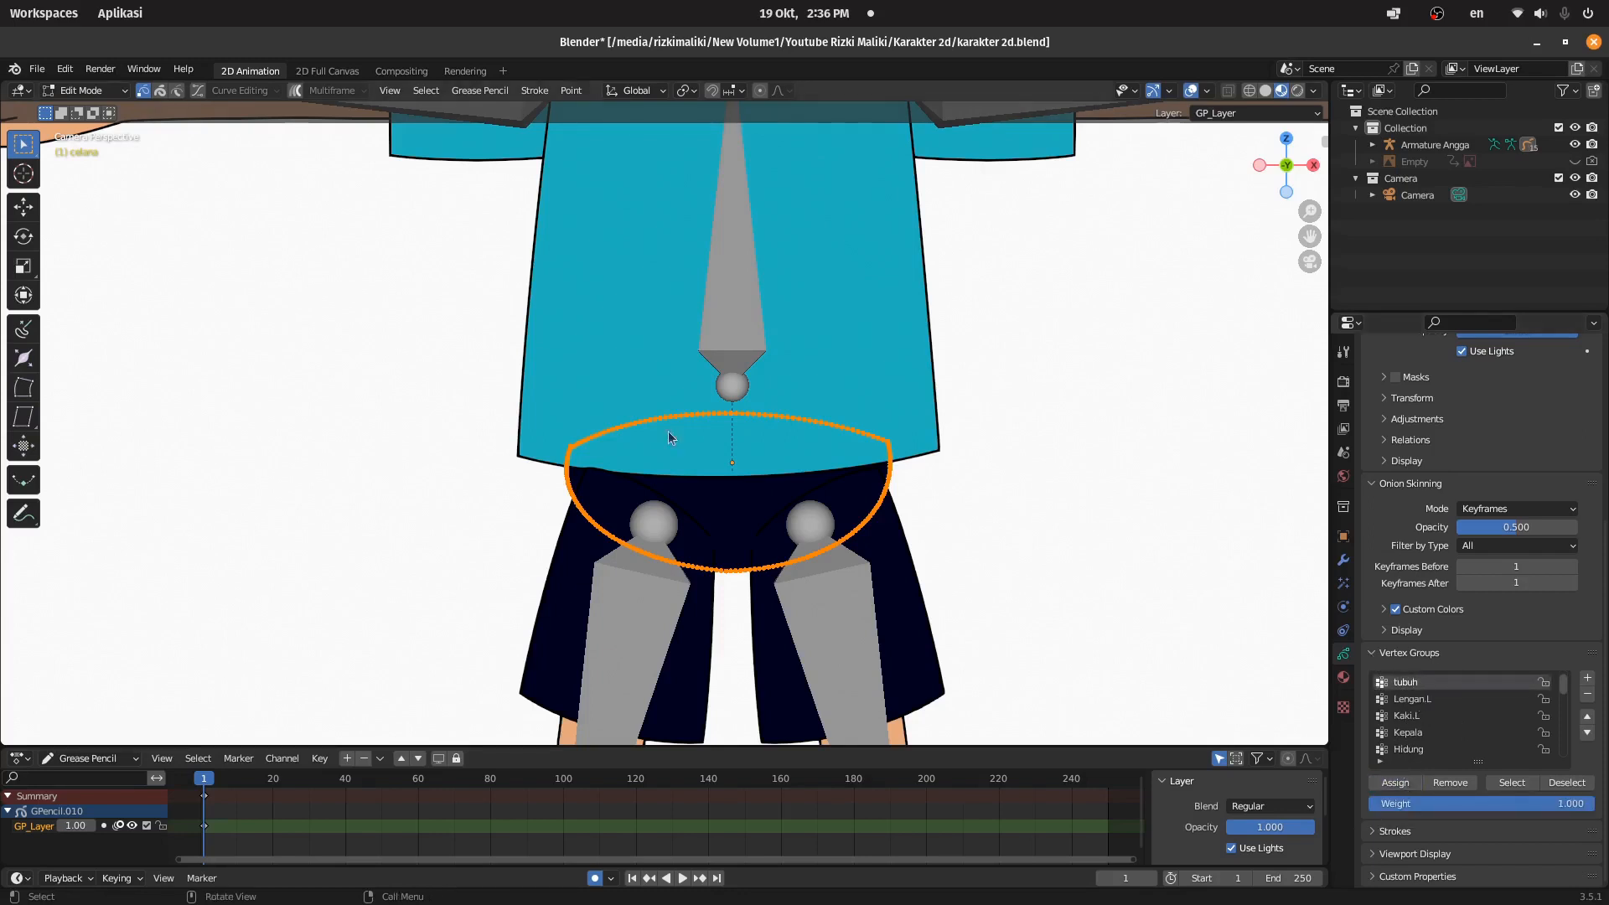
{"action": "left_click", "coordinate": [84, 90]}
{"action": "left_click", "coordinate": [79, 107]}
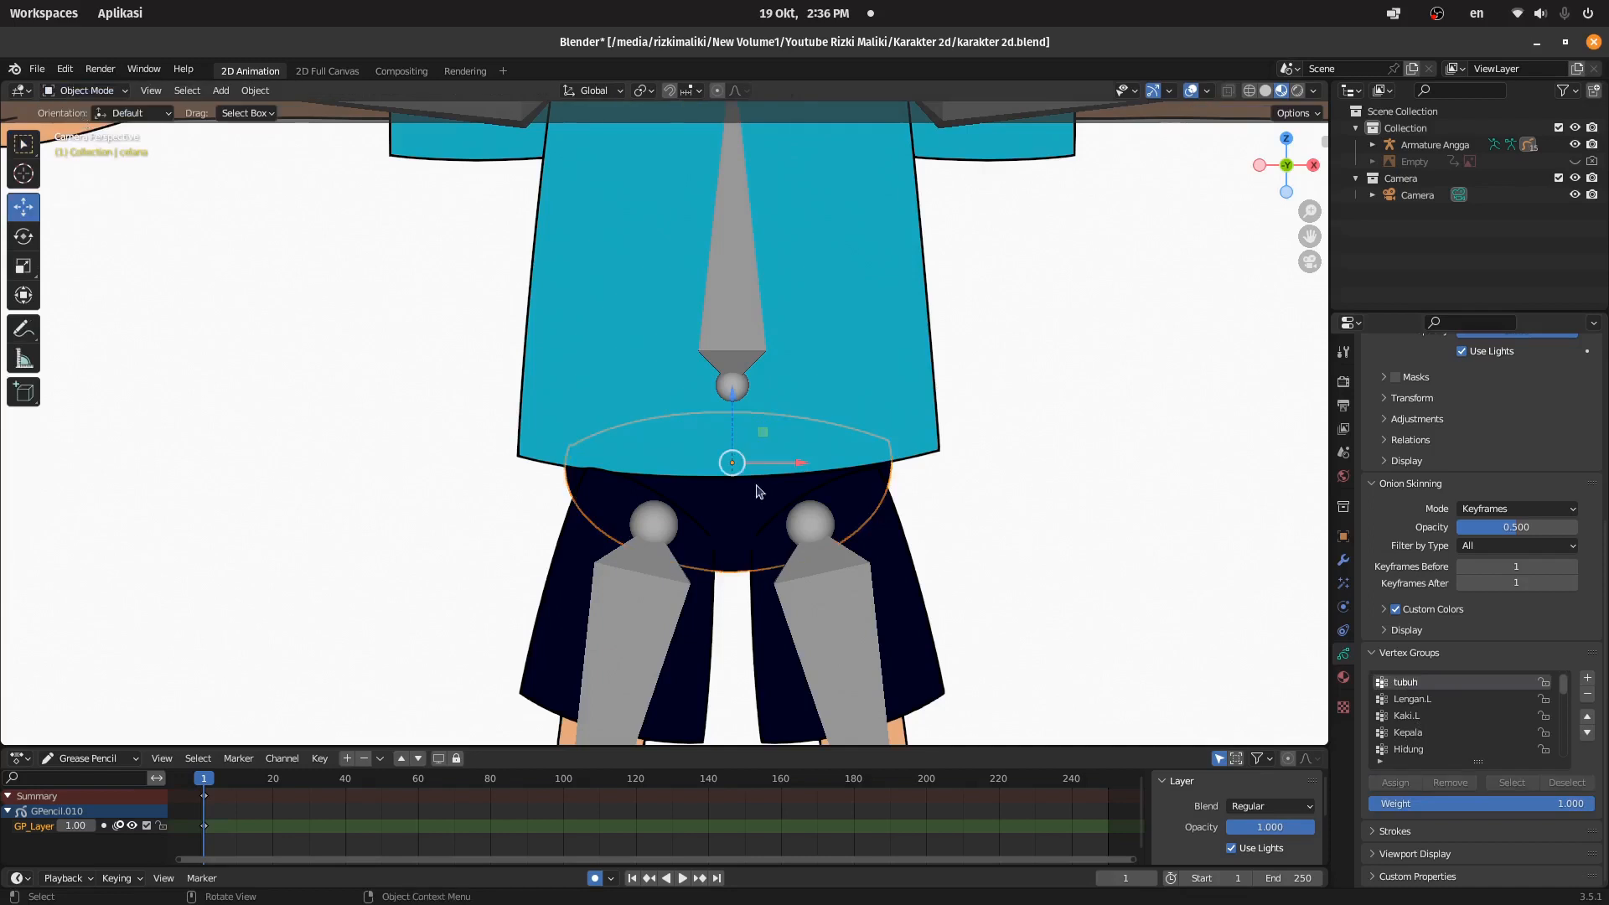
Step: Select the character's left arm object with its sleeve
{"action": "scroll", "coordinate": [762, 498], "scroll_direction": "down", "scroll_amount": 4}
{"action": "scroll", "coordinate": [792, 396], "scroll_direction": "up", "scroll_amount": 1}
{"action": "left_click", "coordinate": [843, 455]}
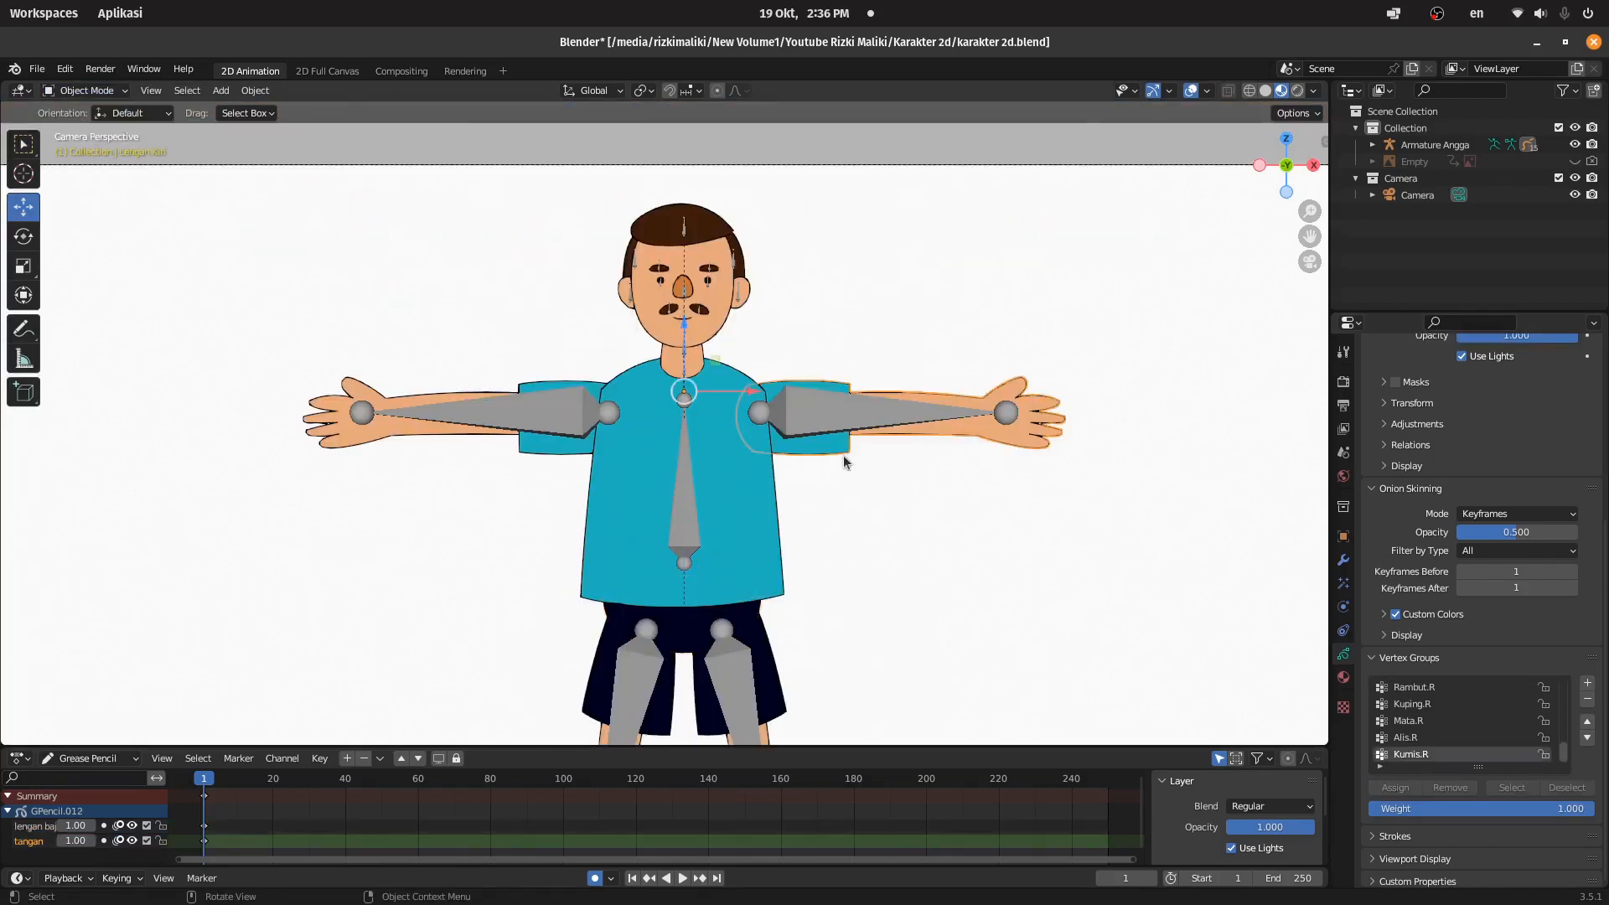
Step: Assign all strokes of the Lengan Kiri arm to the Lengan.L vertex group in Edit Mode, and return to Object Mode
{"action": "scroll", "coordinate": [969, 440], "scroll_direction": "up", "scroll_amount": 2}
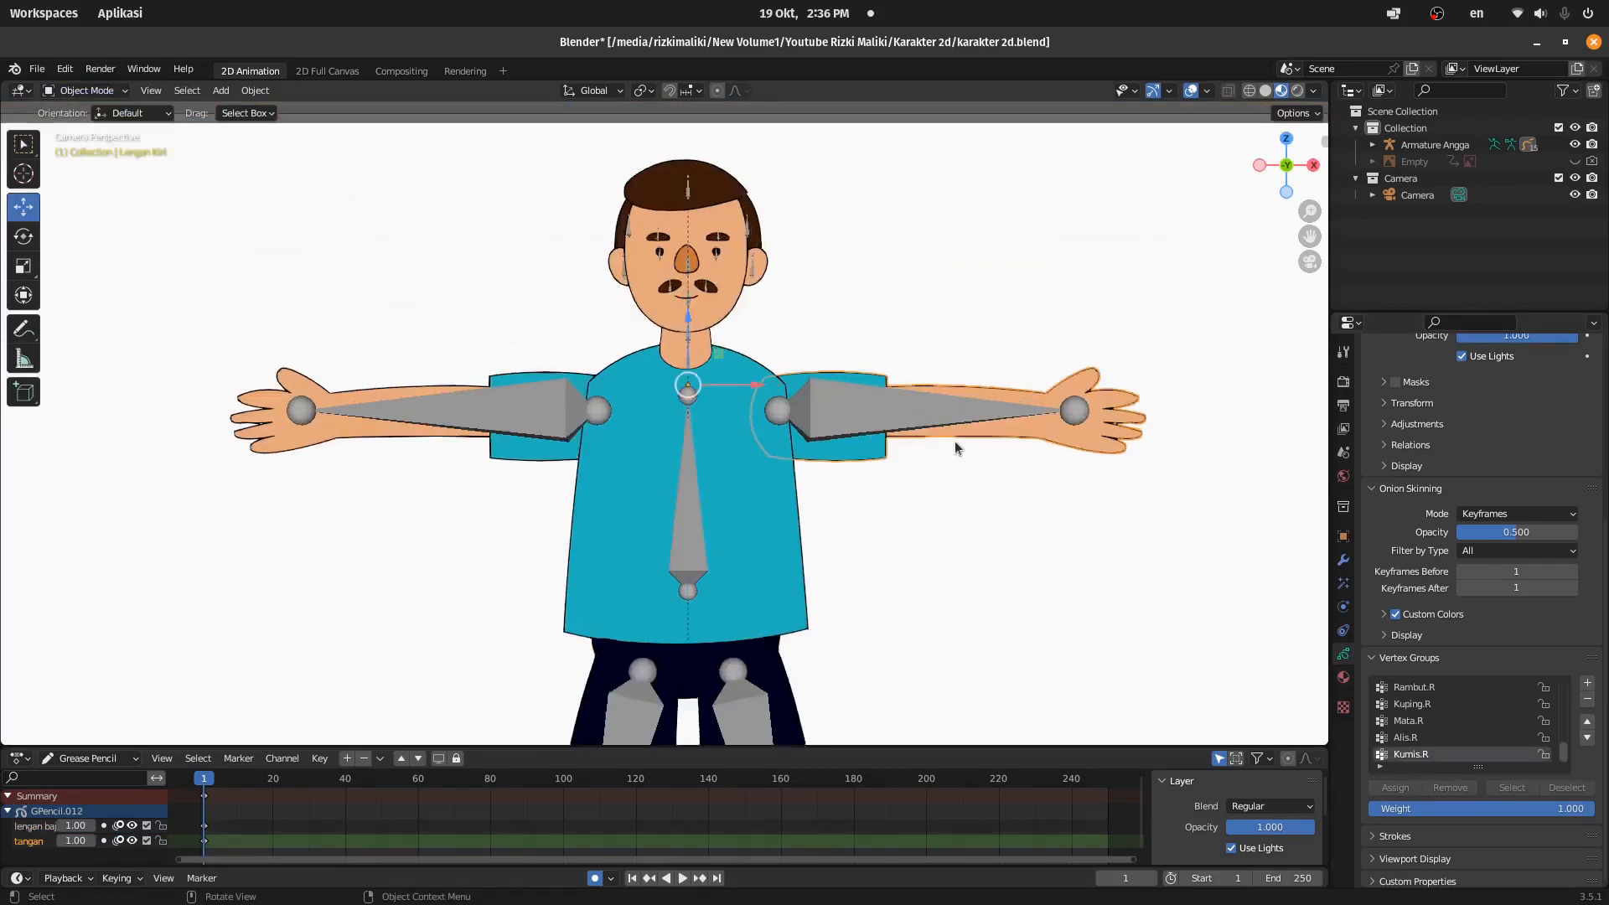
{"action": "middle_click_drag", "start_coordinate": [935, 410], "coordinate": [762, 402], "text": "shift"}
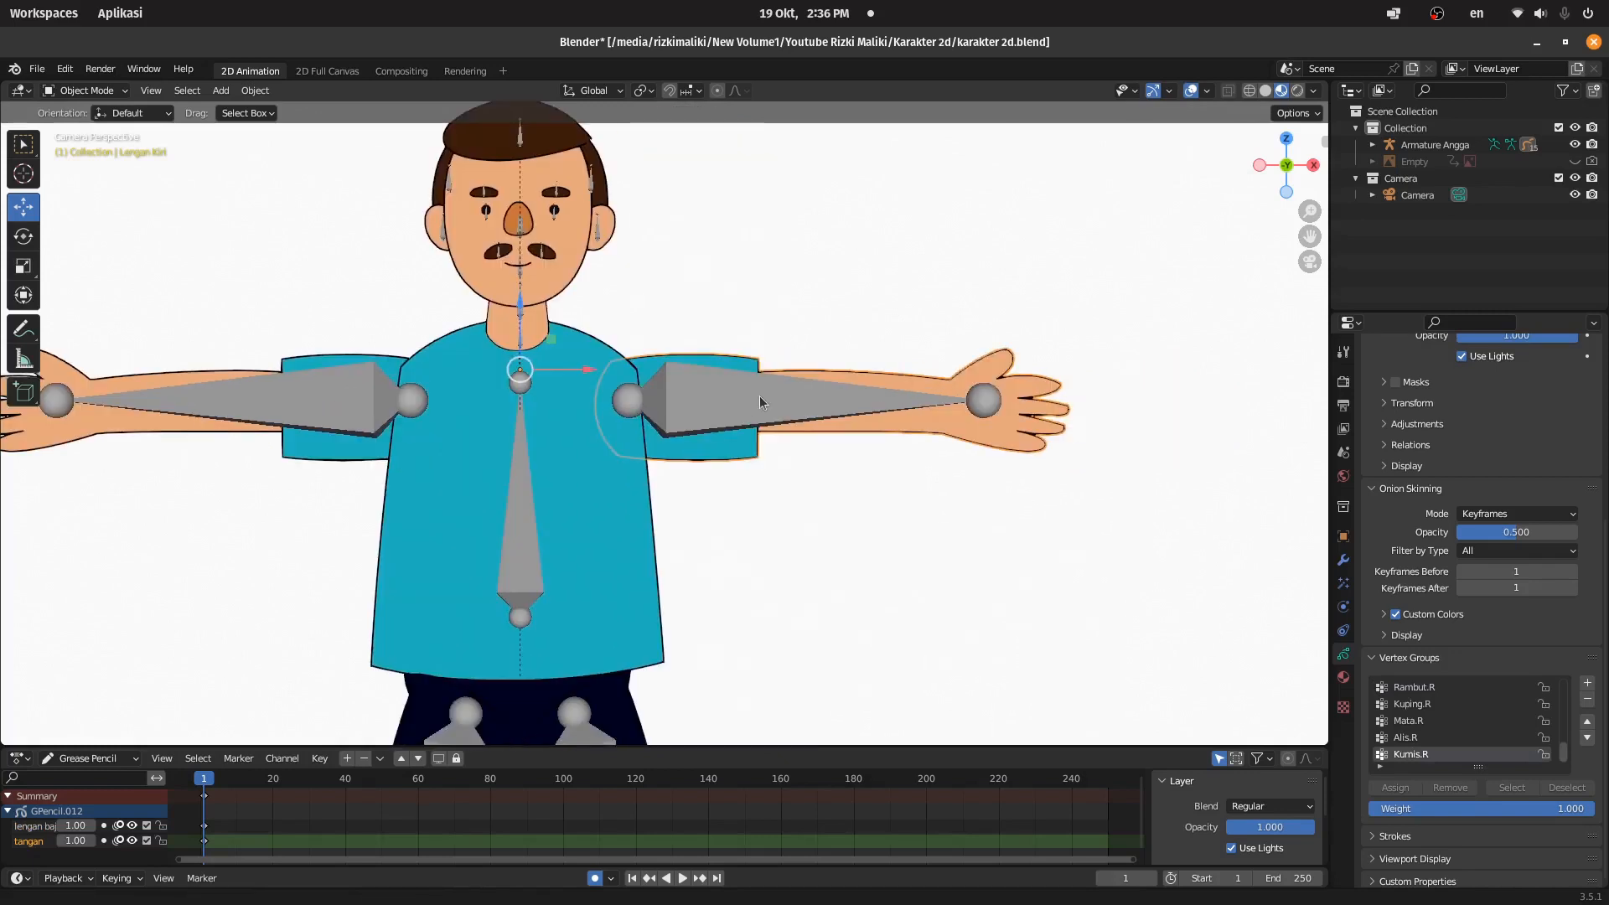
{"action": "left_click", "coordinate": [117, 91]}
{"action": "left_click", "coordinate": [93, 131]}
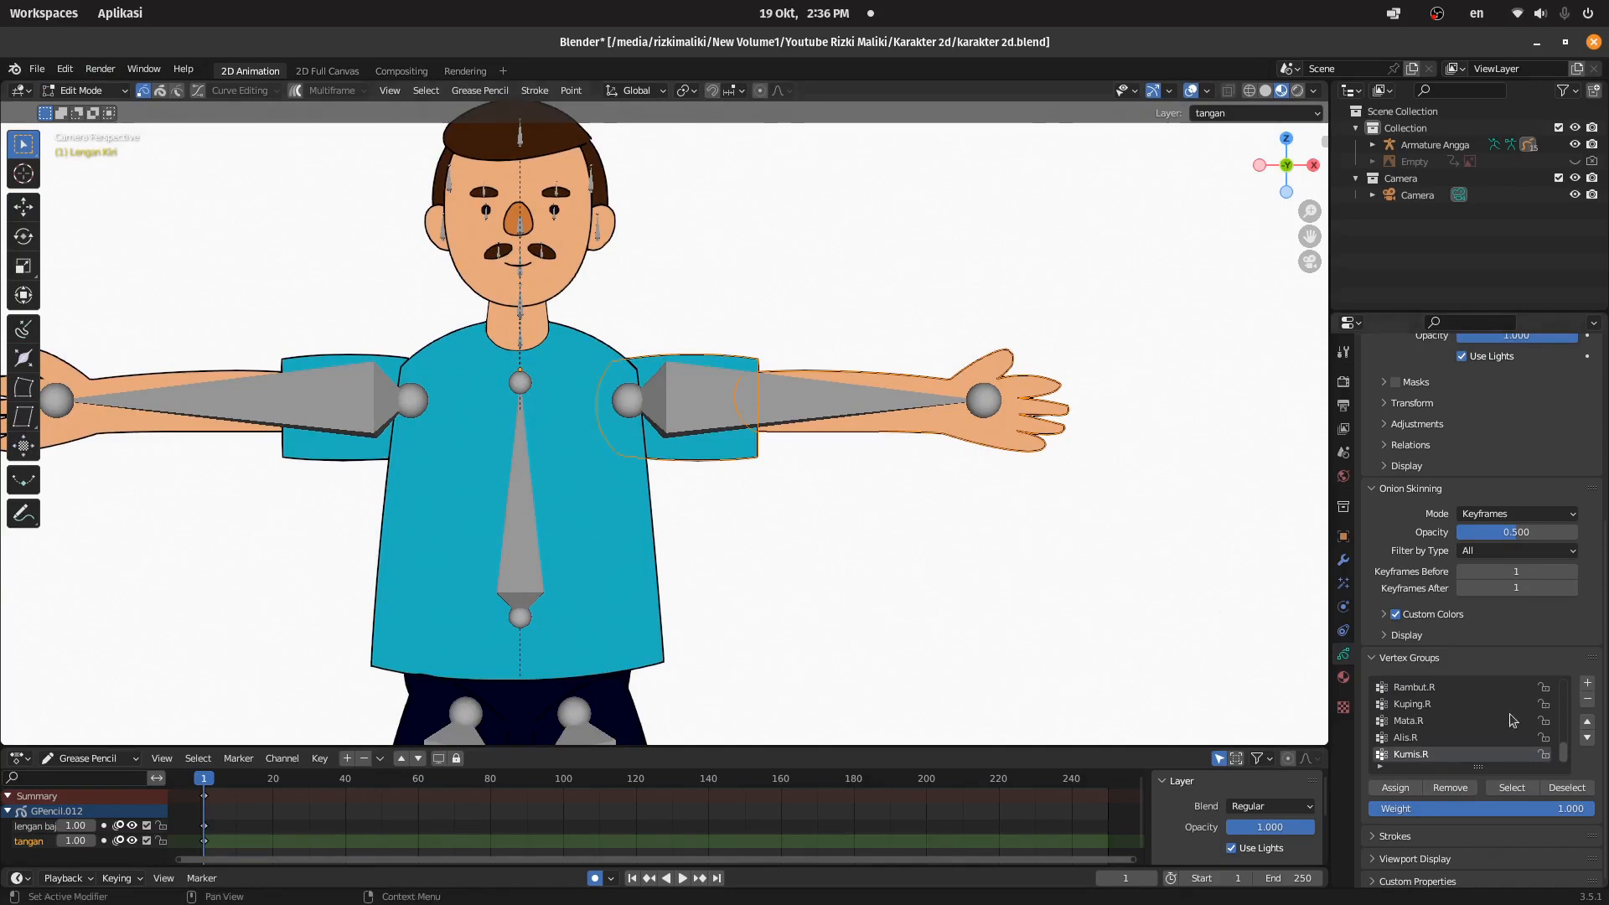
{"action": "scroll", "coordinate": [1415, 721], "scroll_direction": "up", "scroll_amount": 5}
{"action": "mouse_move", "coordinate": [1141, 576]}
{"action": "left_mouse_down"}
{"action": "mouse_move", "coordinate": [693, 430]}
{"action": "mouse_move", "coordinate": [611, 302]}
{"action": "left_mouse_up"}
{"action": "left_click_drag", "start_coordinate": [1154, 330], "coordinate": [567, 551]}
{"action": "scroll", "coordinate": [1500, 740], "scroll_direction": "up", "scroll_amount": 1}
{"action": "scroll", "coordinate": [1500, 737], "scroll_direction": "up", "scroll_amount": 5}
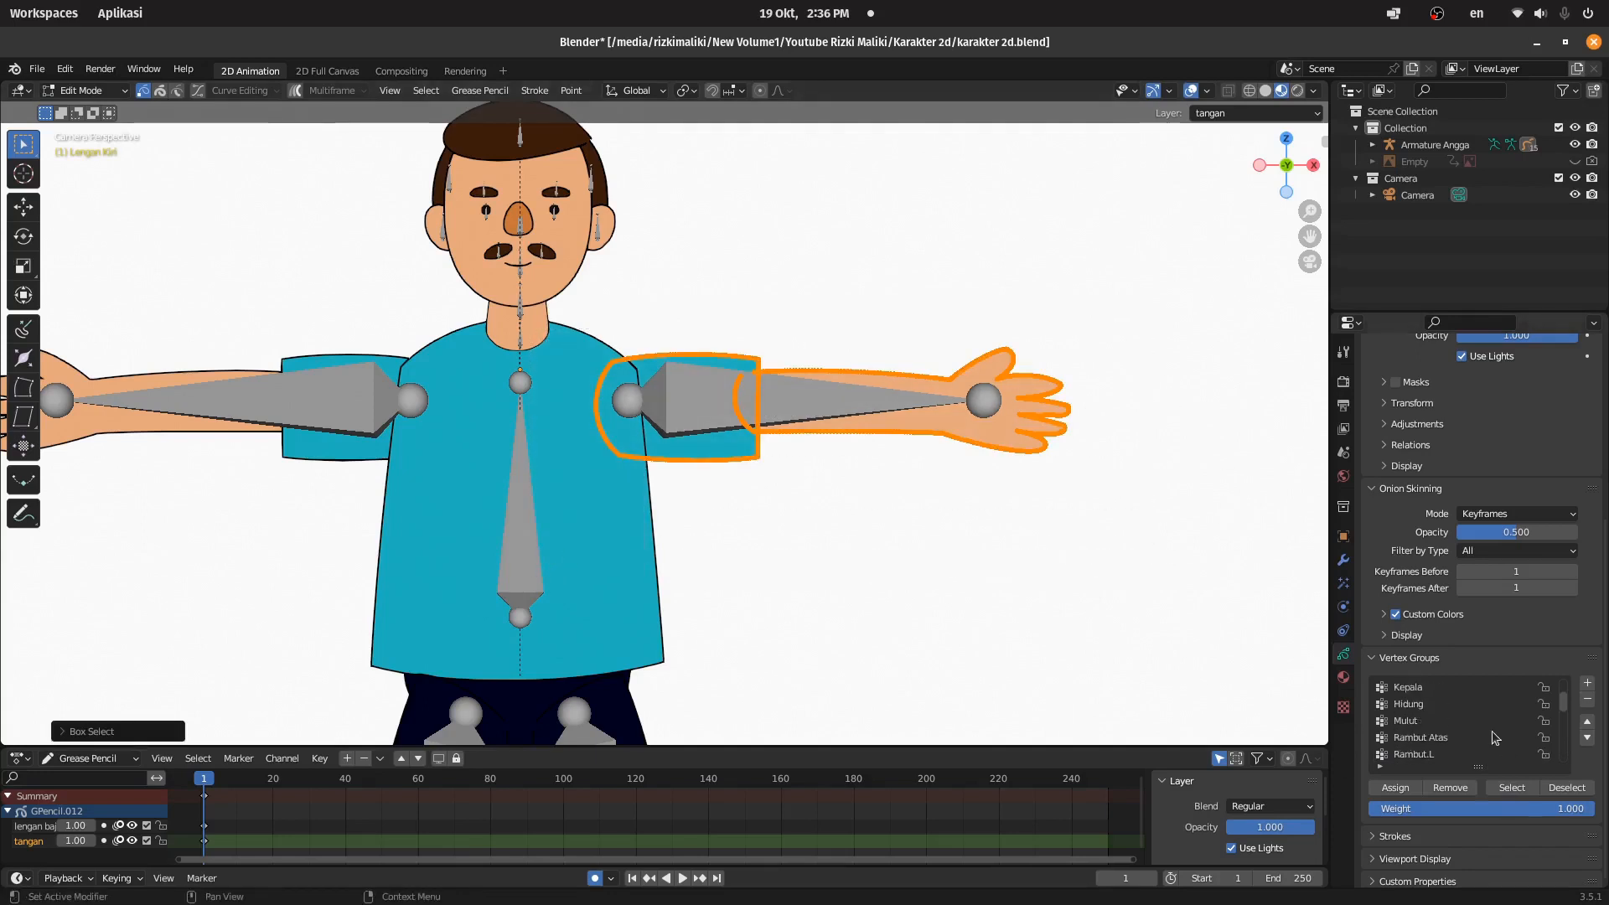
{"action": "scroll", "coordinate": [1448, 704], "scroll_direction": "up", "scroll_amount": 1}
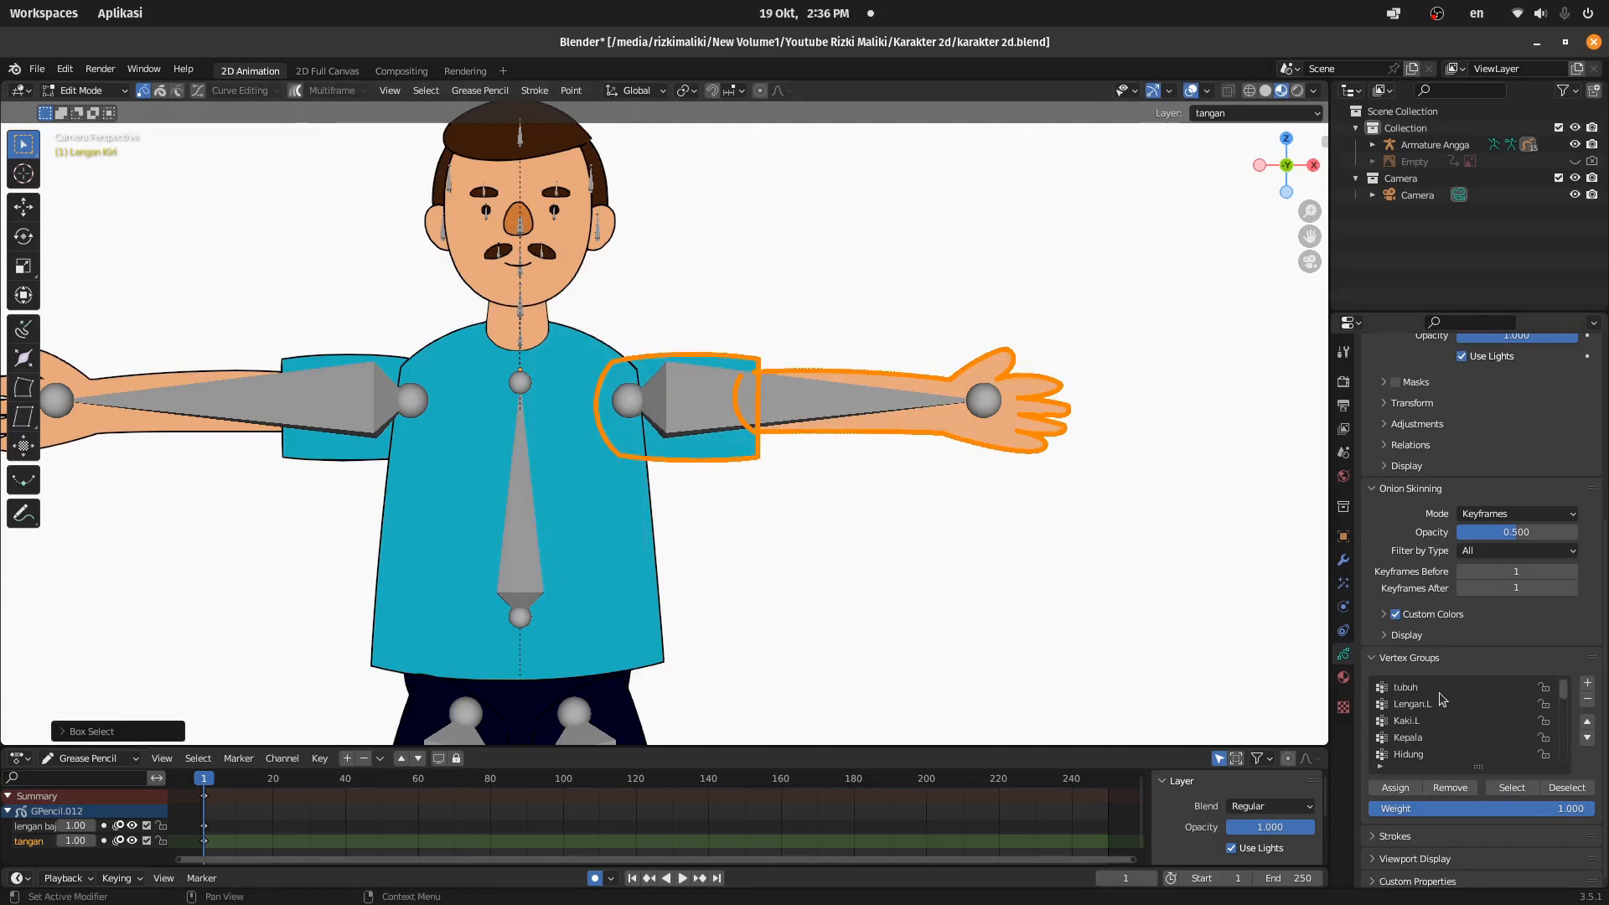
{"action": "left_click", "coordinate": [1435, 711]}
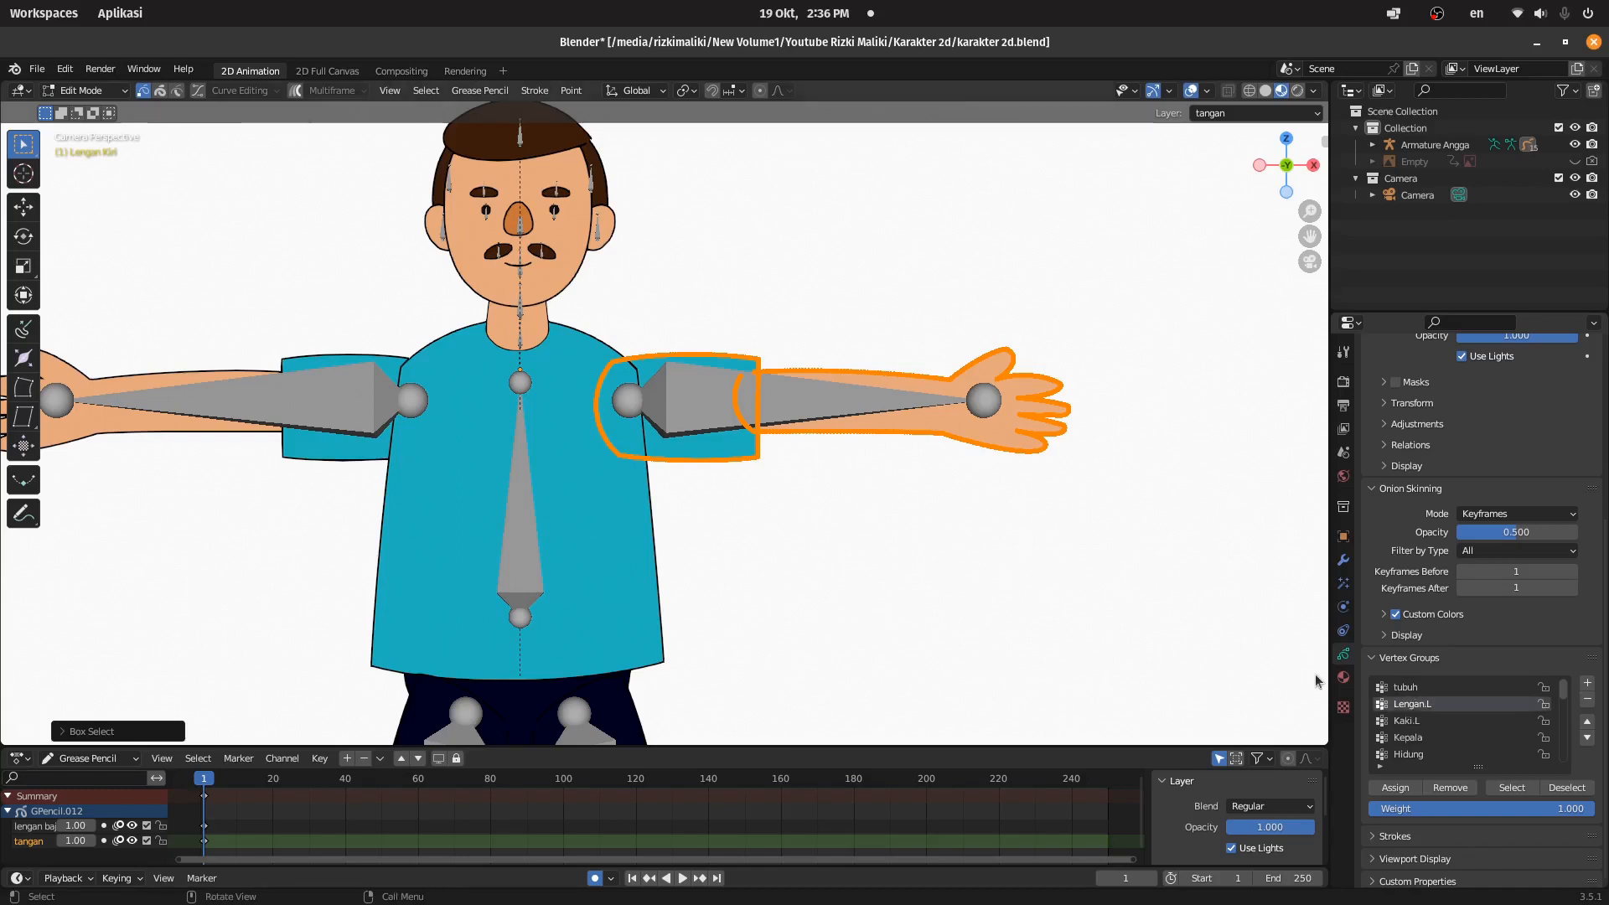
{"action": "left_click", "coordinate": [1405, 789]}
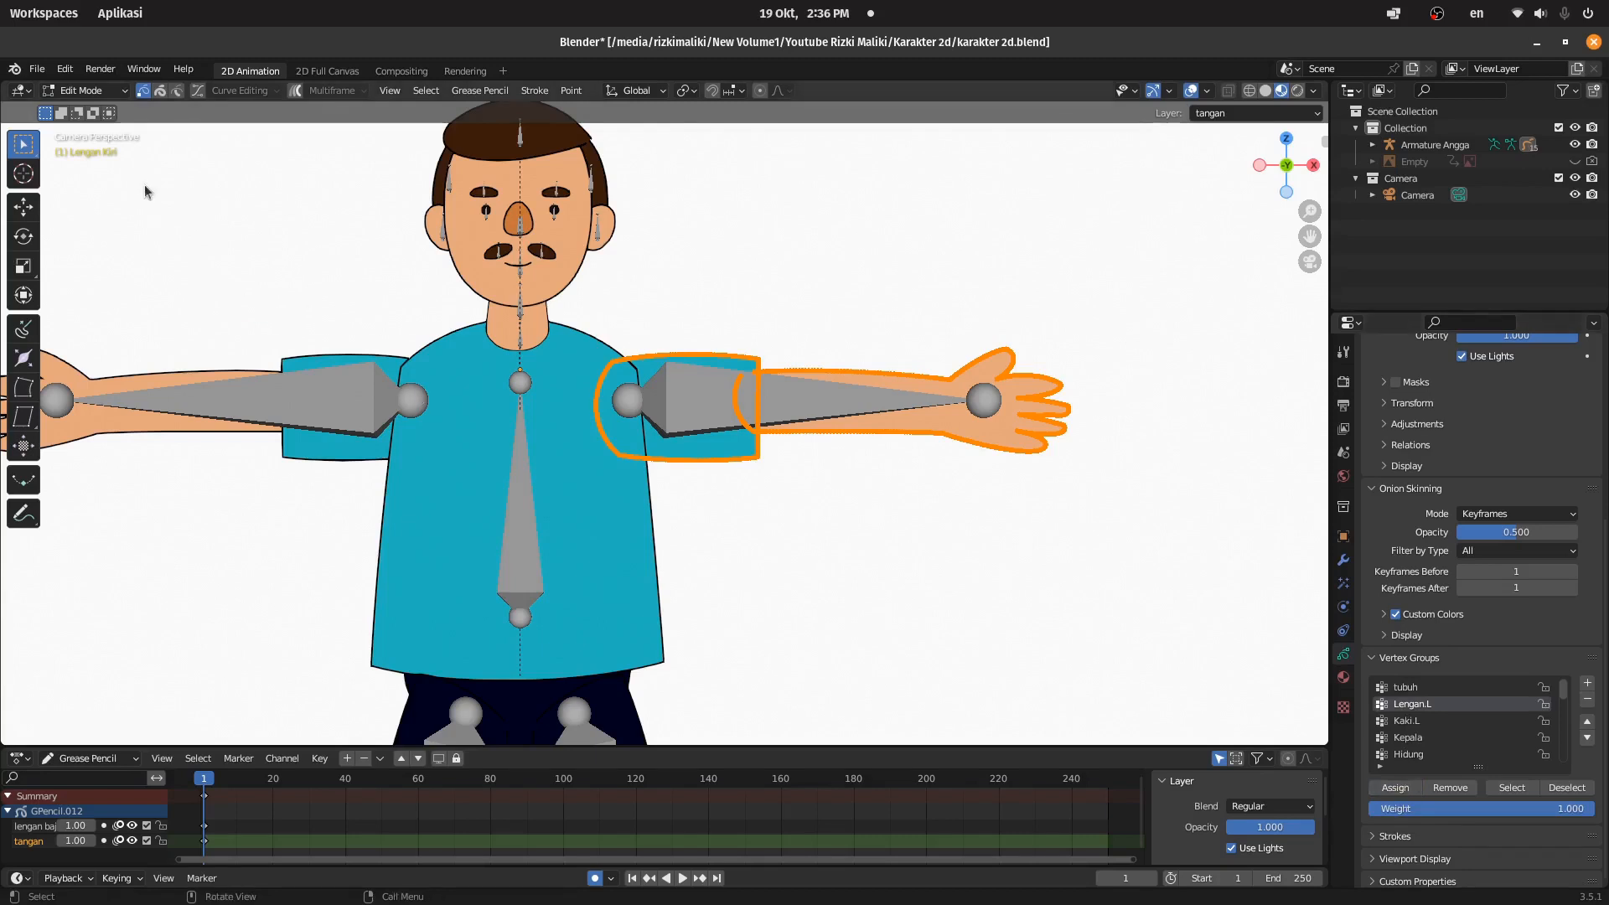
{"action": "left_click", "coordinate": [84, 91]}
{"action": "left_click", "coordinate": [77, 105]}
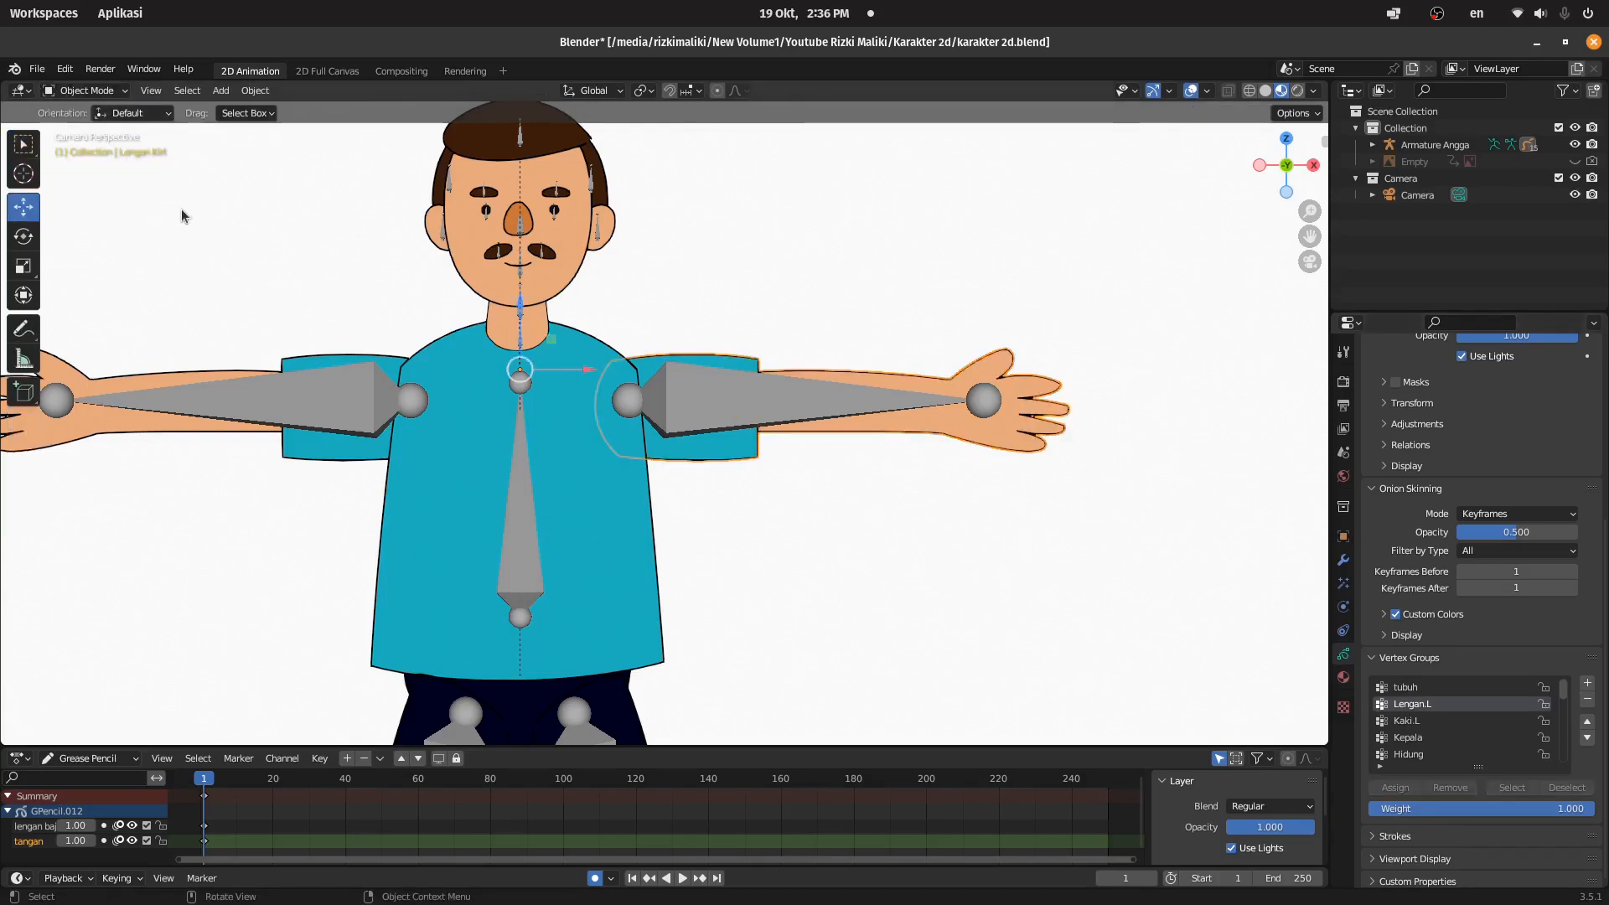
Step: Assign all strokes of the Lengan Kanan arm to the Lengan.R vertex group in Edit Mode, and return to Object Mode
{"action": "middle_click_drag", "start_coordinate": [344, 248], "coordinate": [585, 337], "text": "shift"}
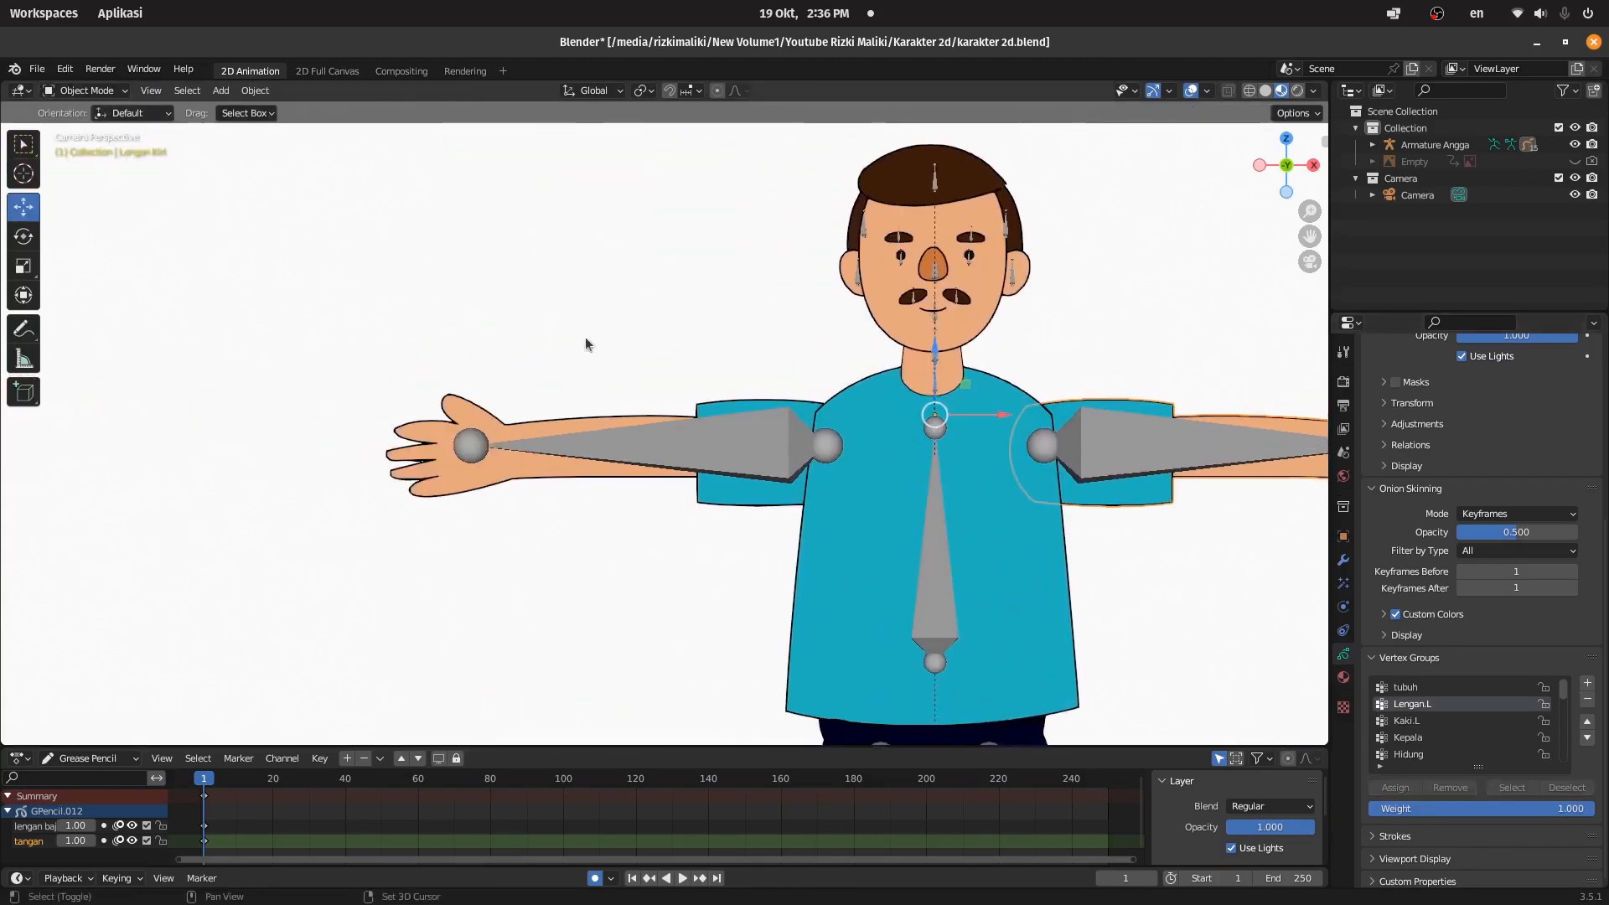
{"action": "left_click", "coordinate": [487, 477]}
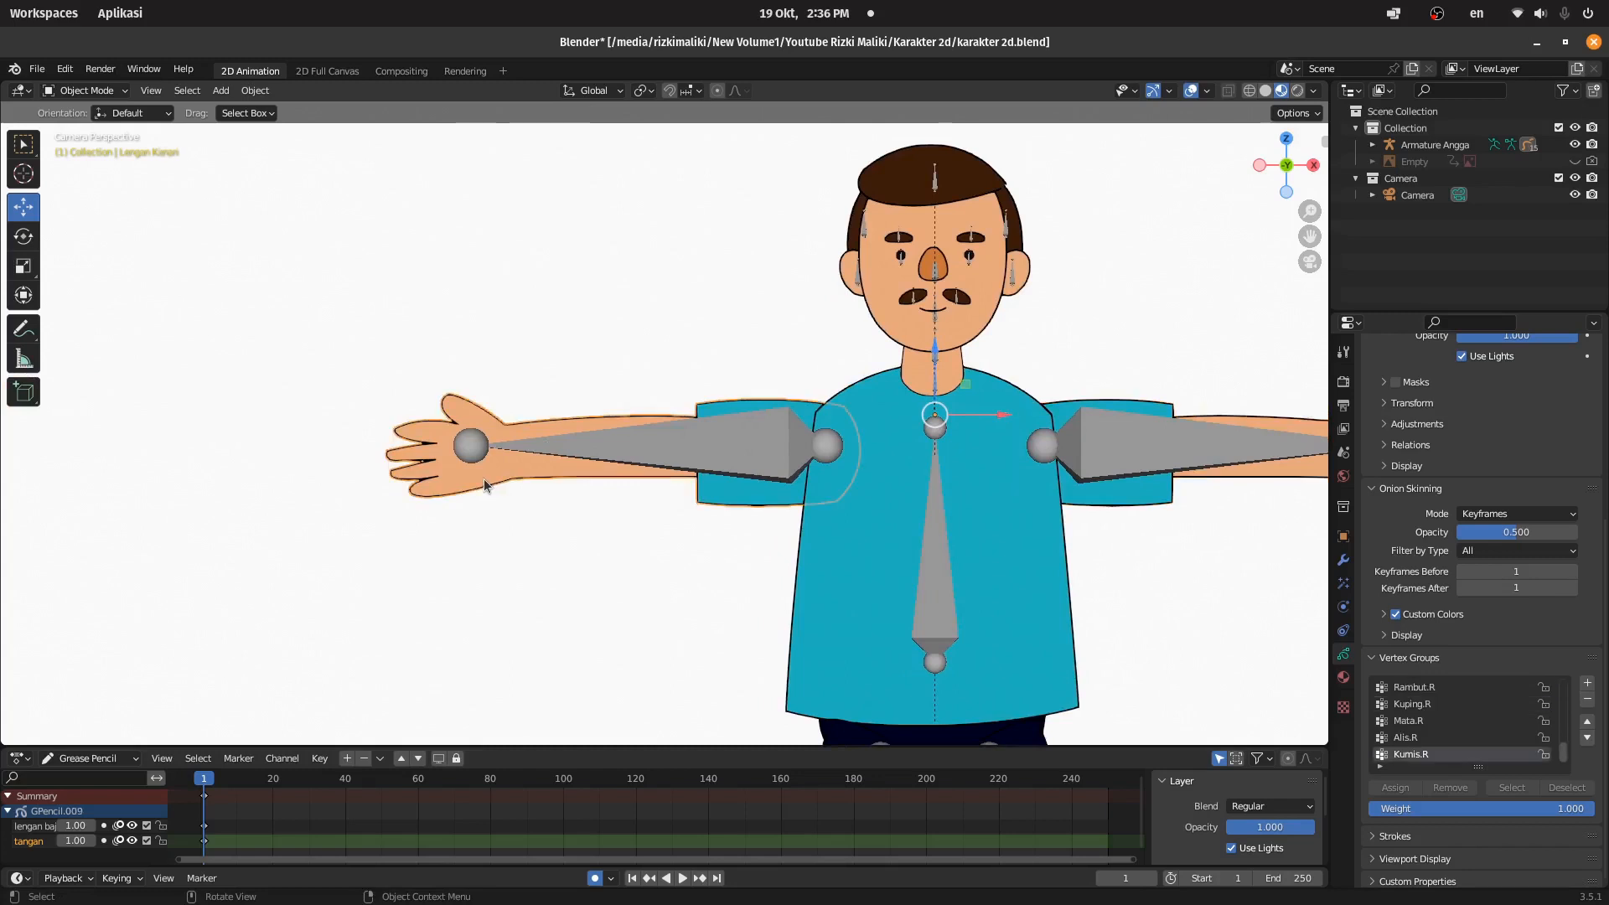
{"action": "left_click", "coordinate": [87, 90]}
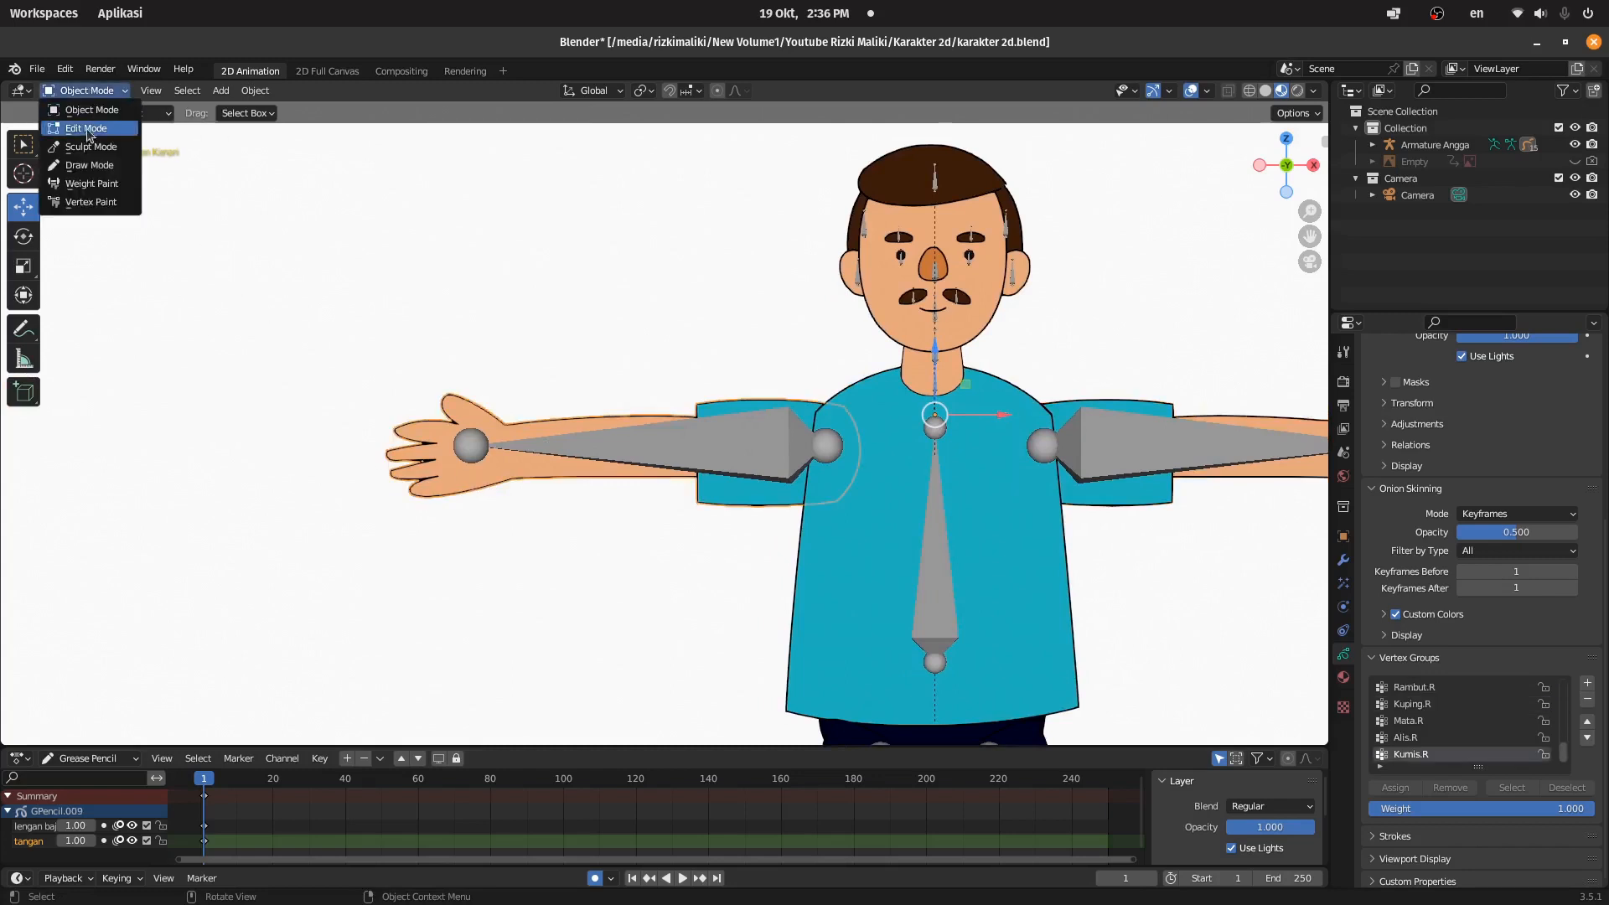
{"action": "left_click", "coordinate": [88, 130]}
{"action": "left_click_drag", "start_coordinate": [238, 630], "coordinate": [859, 350]}
{"action": "scroll", "coordinate": [1502, 725], "scroll_direction": "up", "scroll_amount": 2}
{"action": "scroll", "coordinate": [1503, 725], "scroll_direction": "up", "scroll_amount": 5}
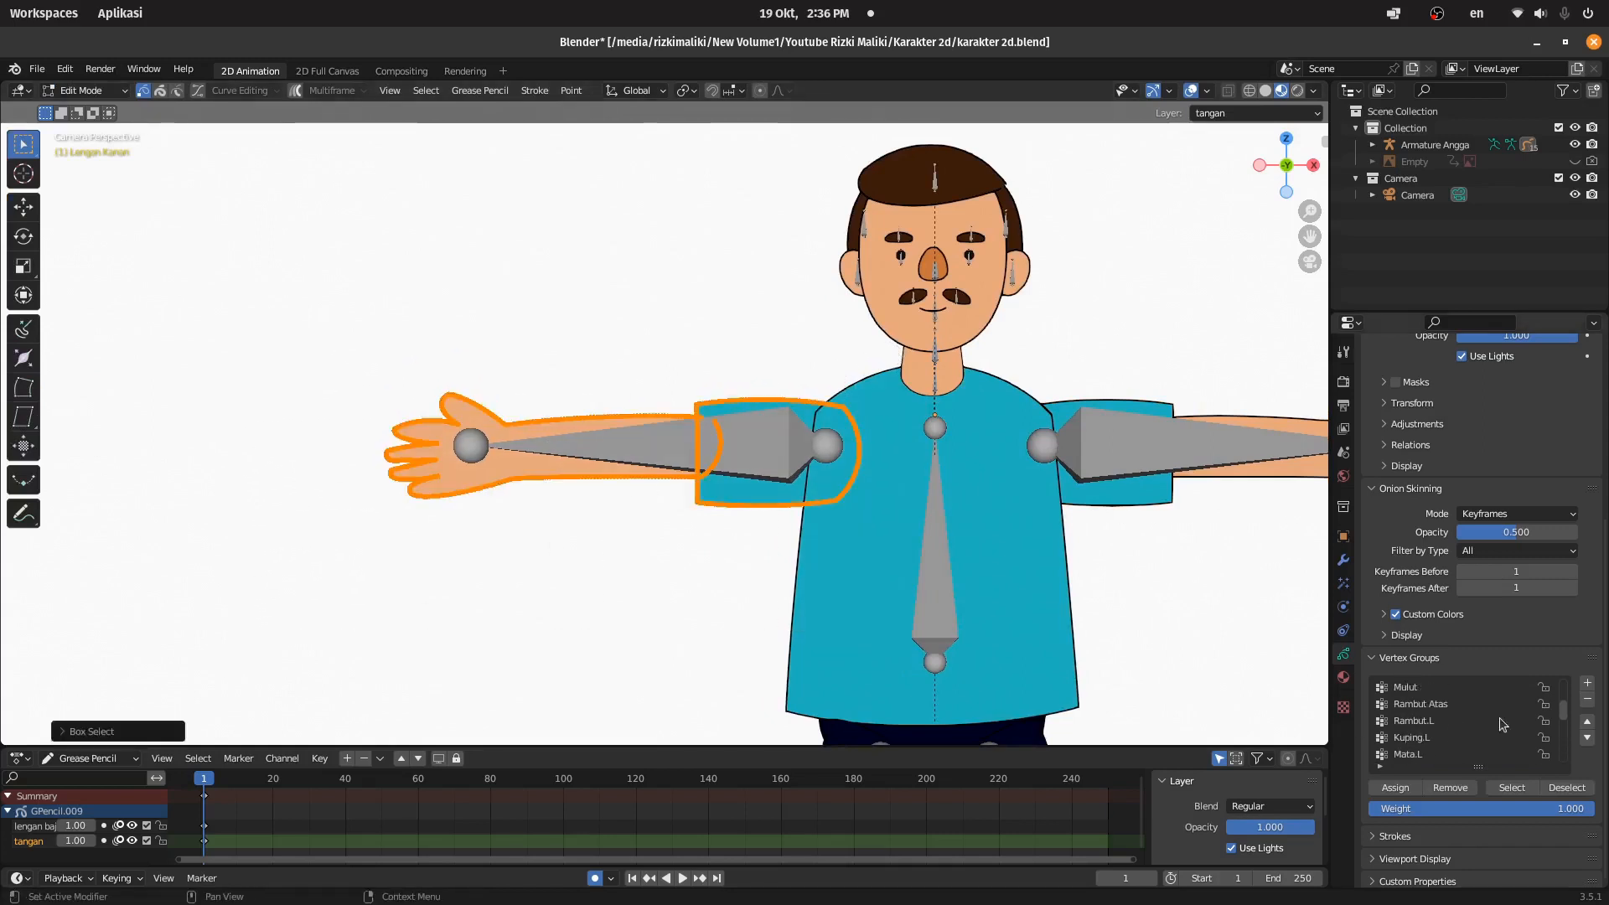
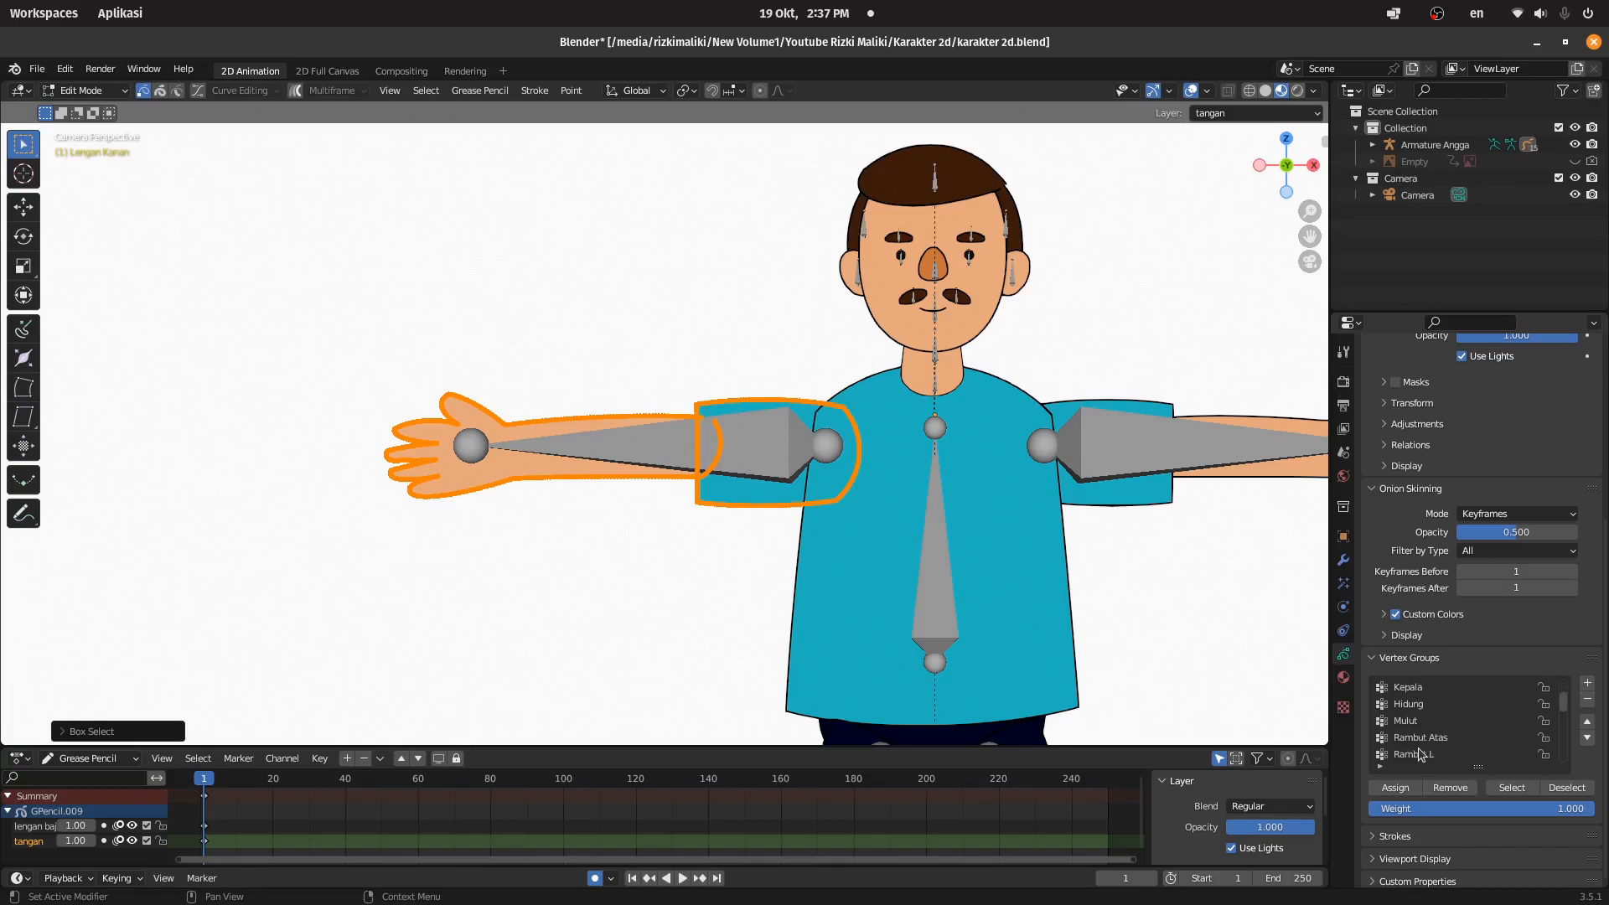
{"action": "scroll", "coordinate": [1420, 744], "scroll_direction": "down", "scroll_amount": 6}
{"action": "left_click", "coordinate": [1410, 789]}
{"action": "left_click", "coordinate": [91, 88]}
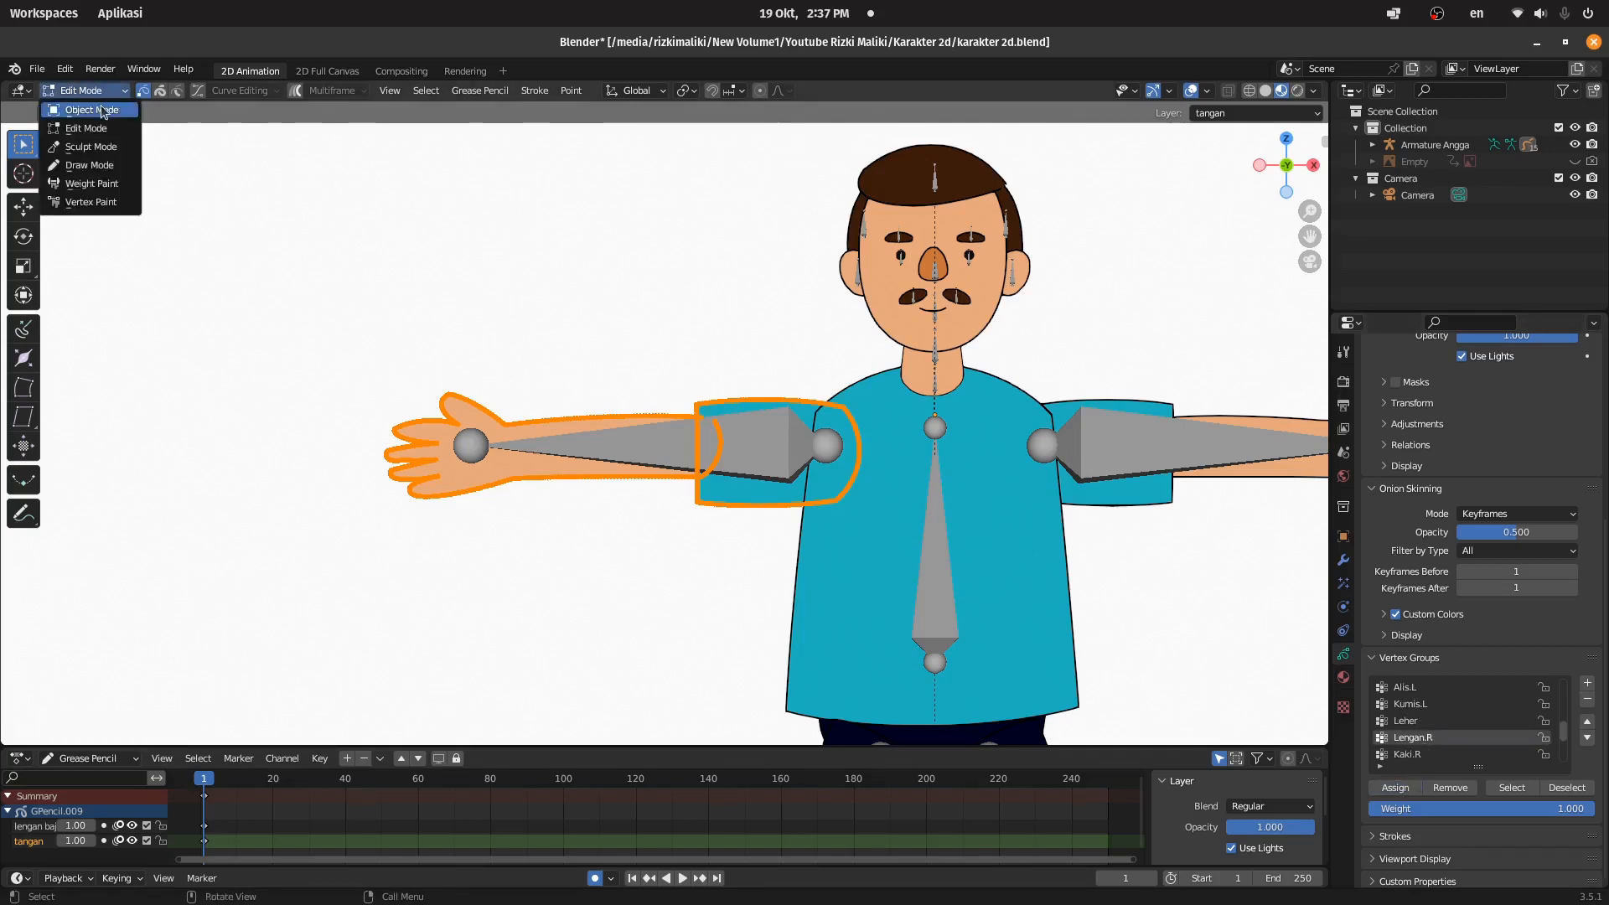
{"action": "left_click", "coordinate": [98, 109]}
Step: Assign all strokes of the Kaki Kiri leg to the Kaki.L vertex group in Edit Mode, and return to Object Mode
{"action": "middle_click_drag", "start_coordinate": [1034, 471], "coordinate": [867, 393], "text": "shift"}
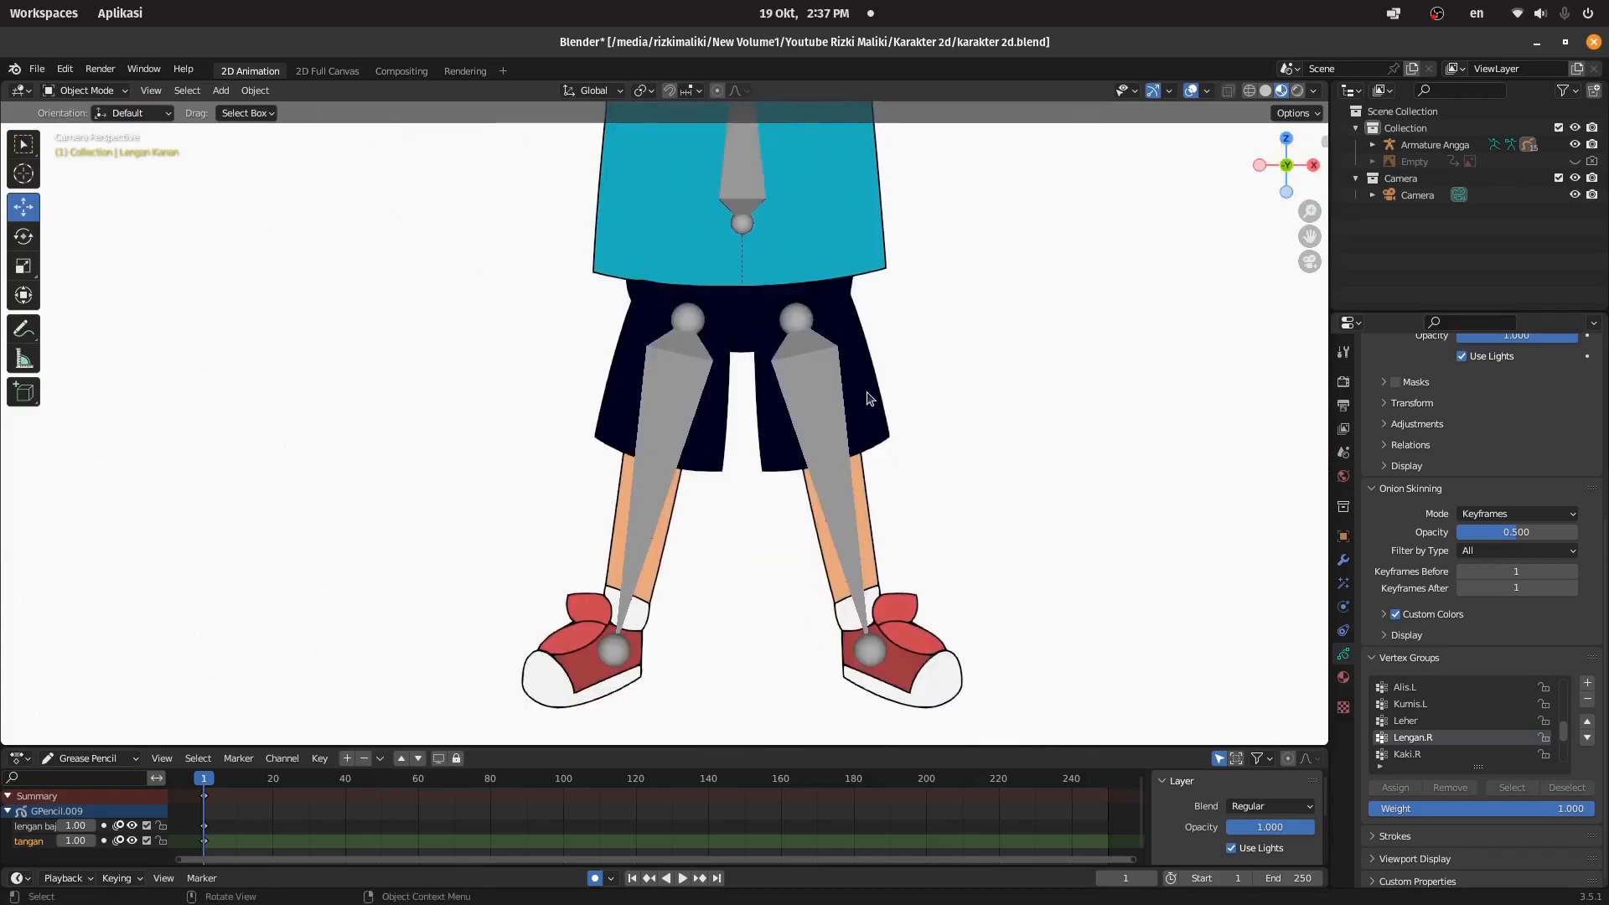
{"action": "left_click", "coordinate": [868, 393]}
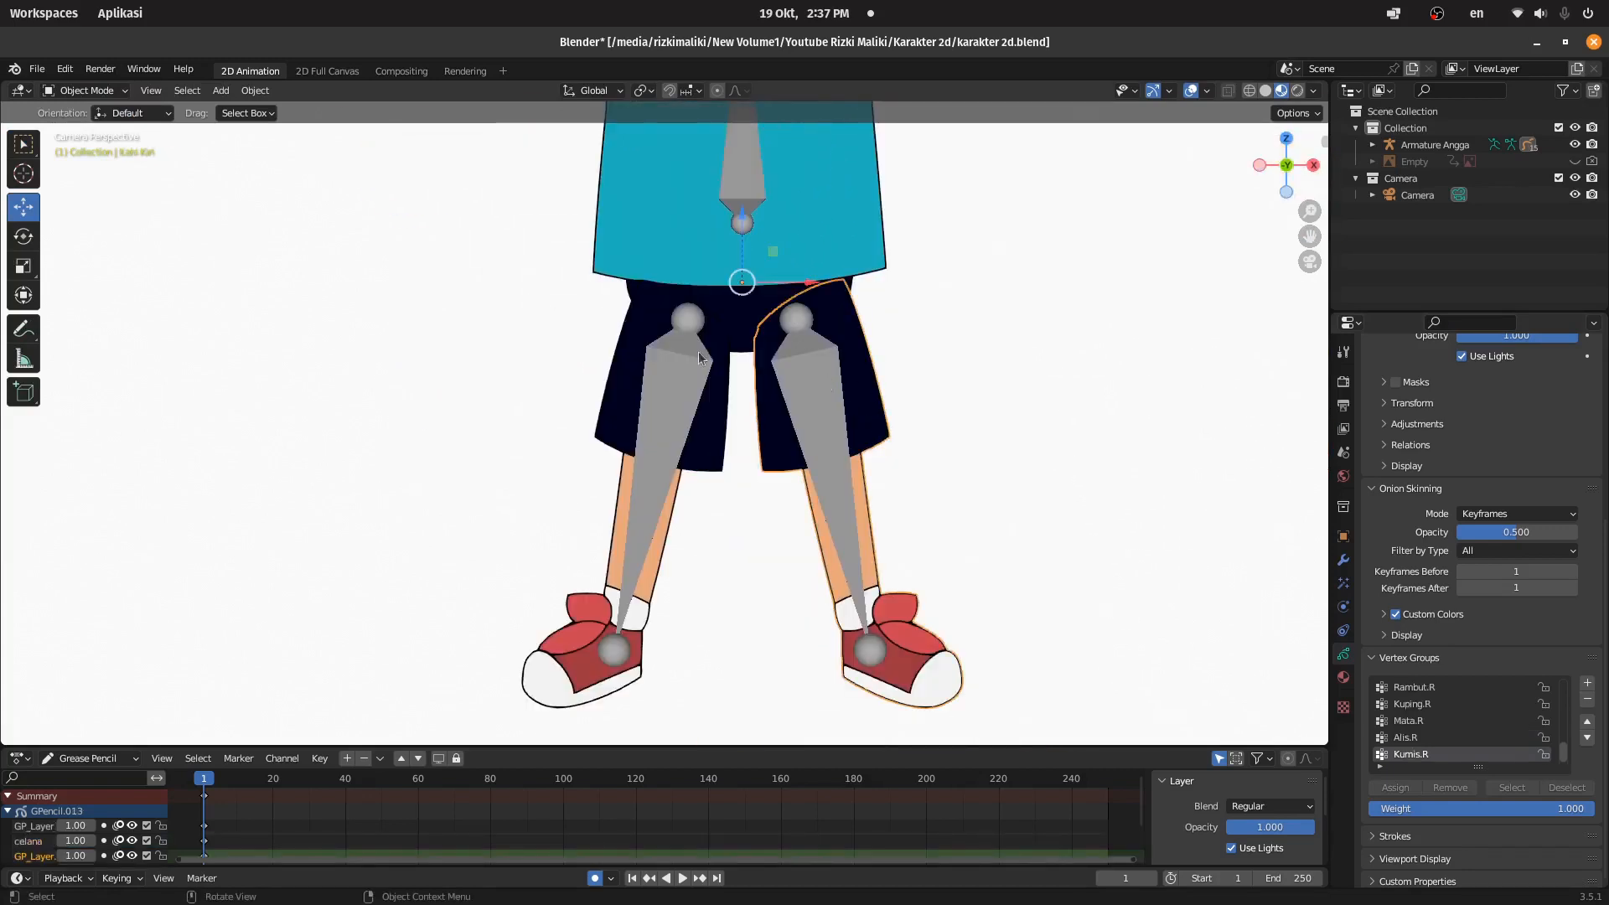
{"action": "left_click", "coordinate": [115, 92]}
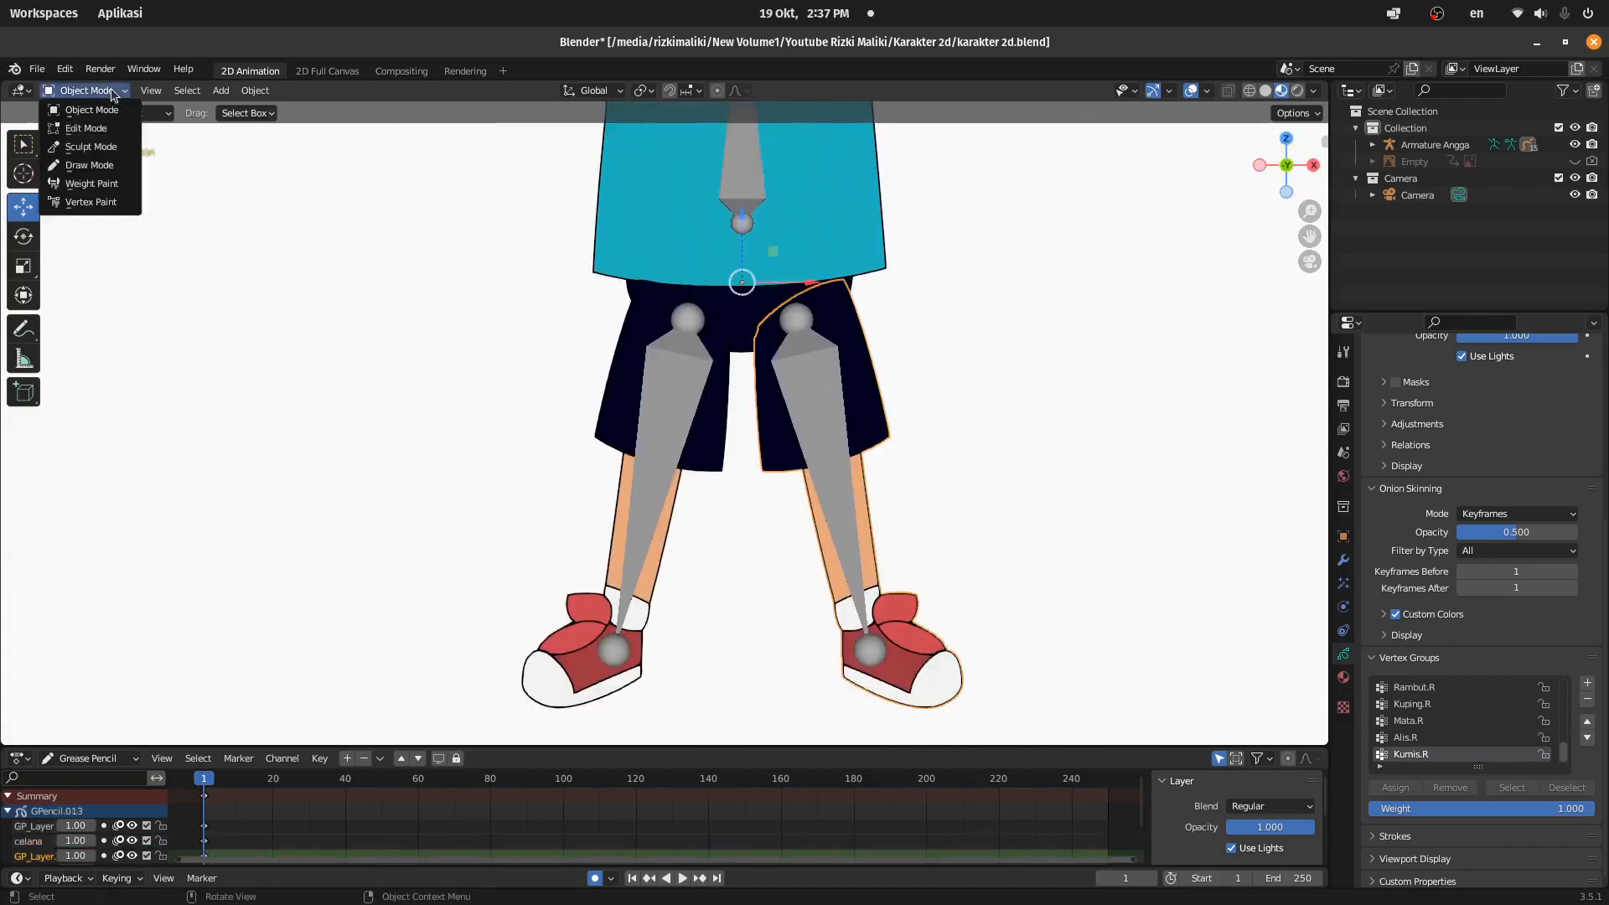
{"action": "left_click", "coordinate": [100, 130]}
{"action": "mouse_move", "coordinate": [1039, 224]}
{"action": "left_mouse_down"}
{"action": "mouse_move", "coordinate": [789, 734]}
{"action": "mouse_move", "coordinate": [726, 727]}
{"action": "left_mouse_up"}
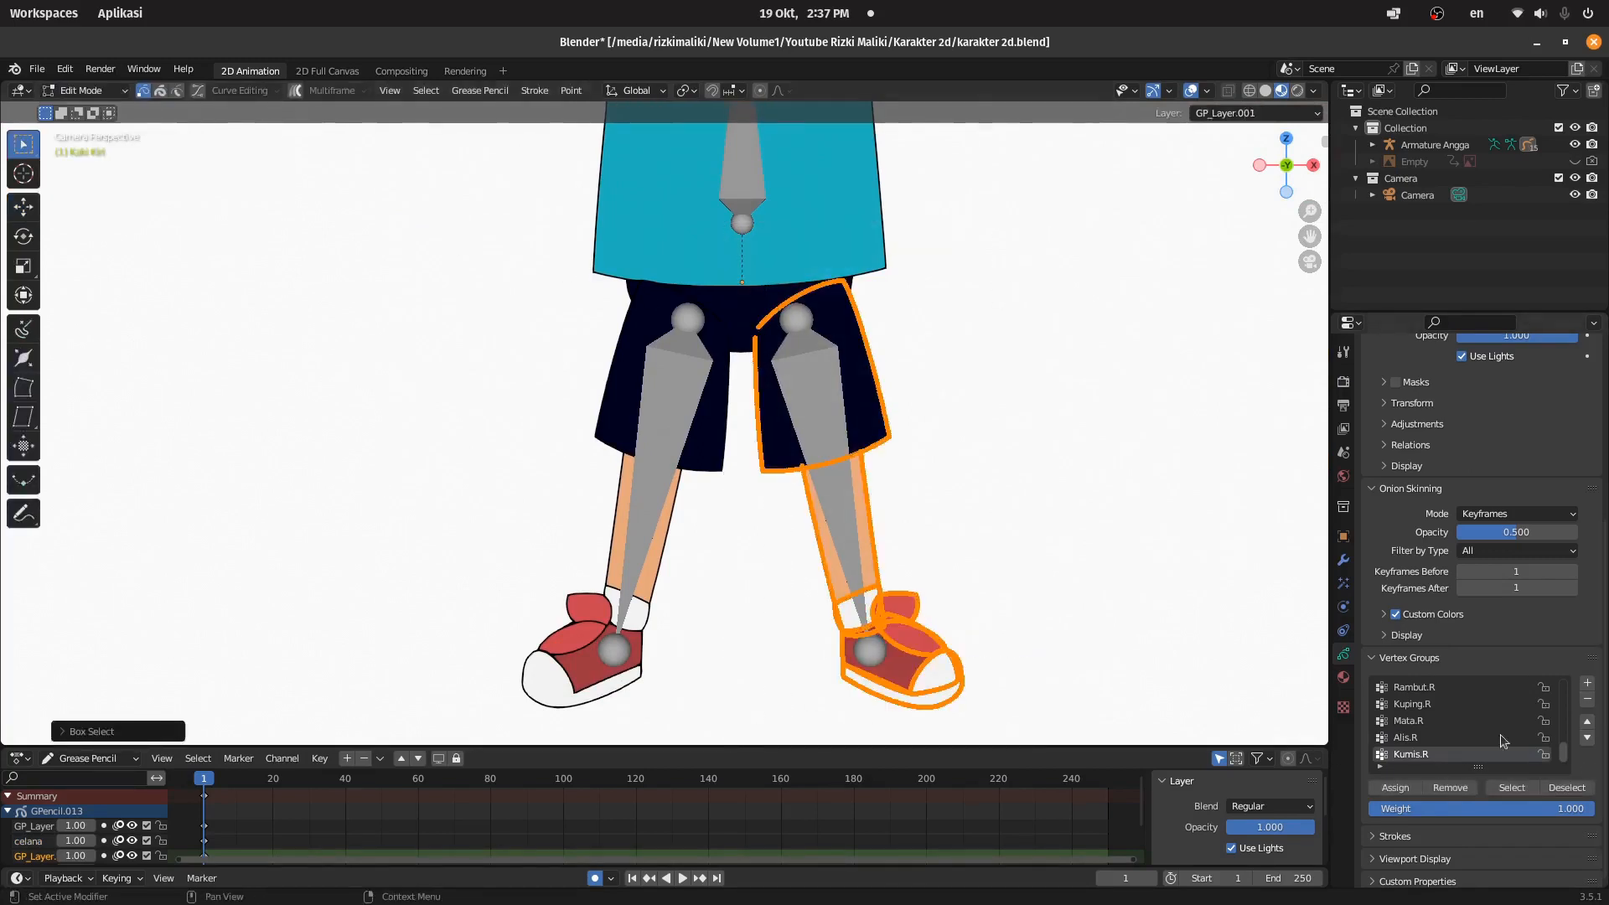
{"action": "scroll", "coordinate": [1464, 743], "scroll_direction": "up", "scroll_amount": 1}
{"action": "scroll", "coordinate": [1463, 743], "scroll_direction": "up", "scroll_amount": 8}
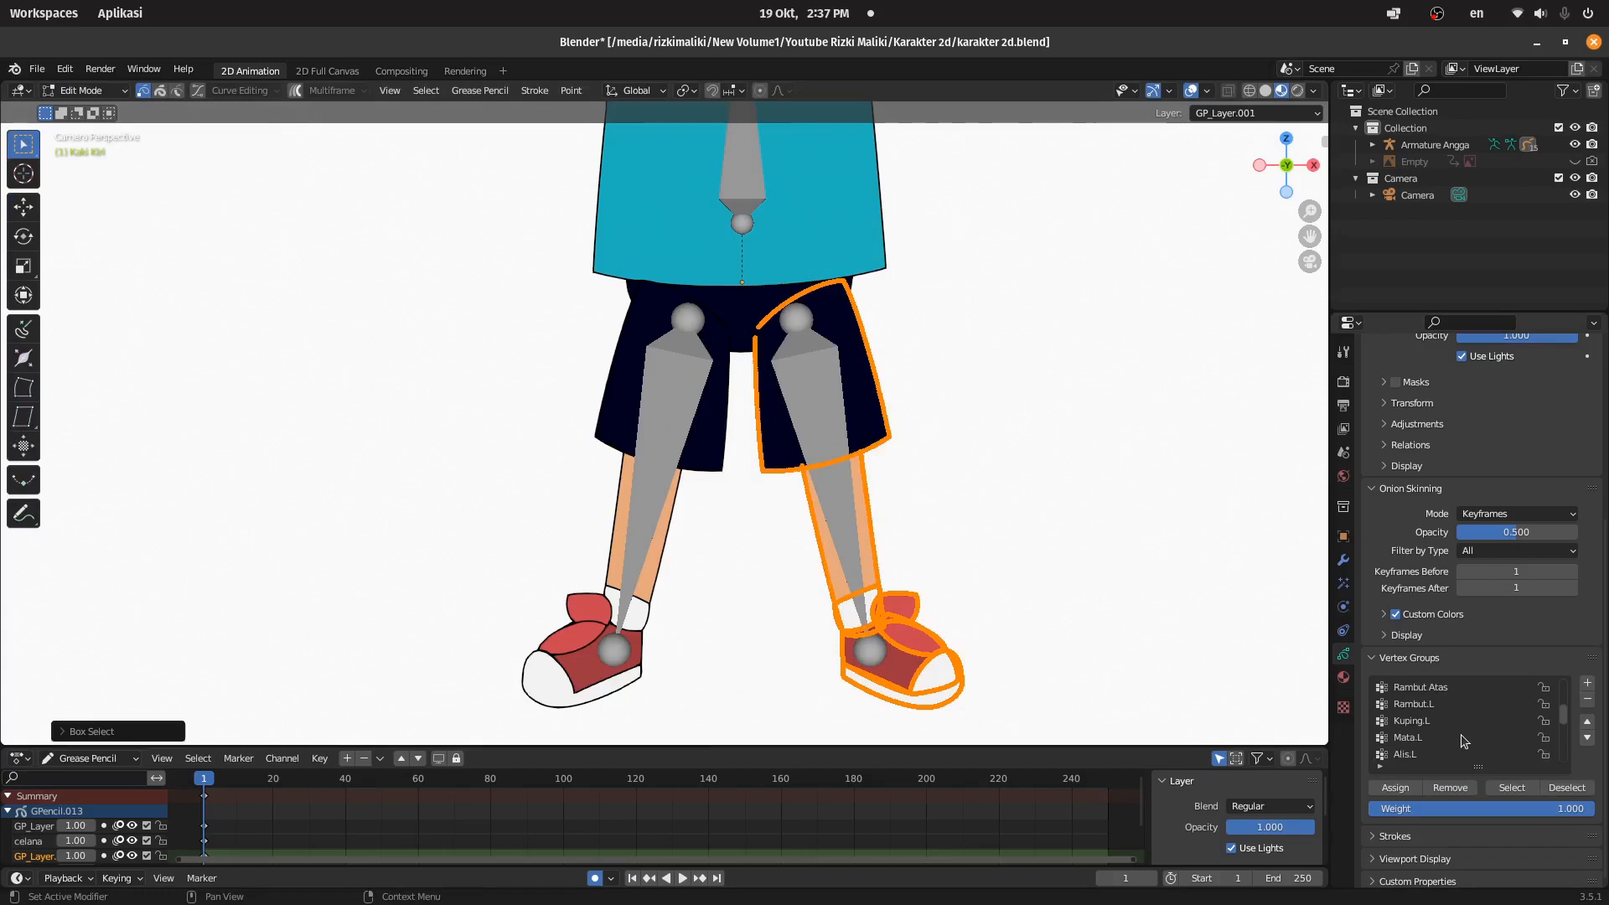
{"action": "left_click", "coordinate": [1432, 727]}
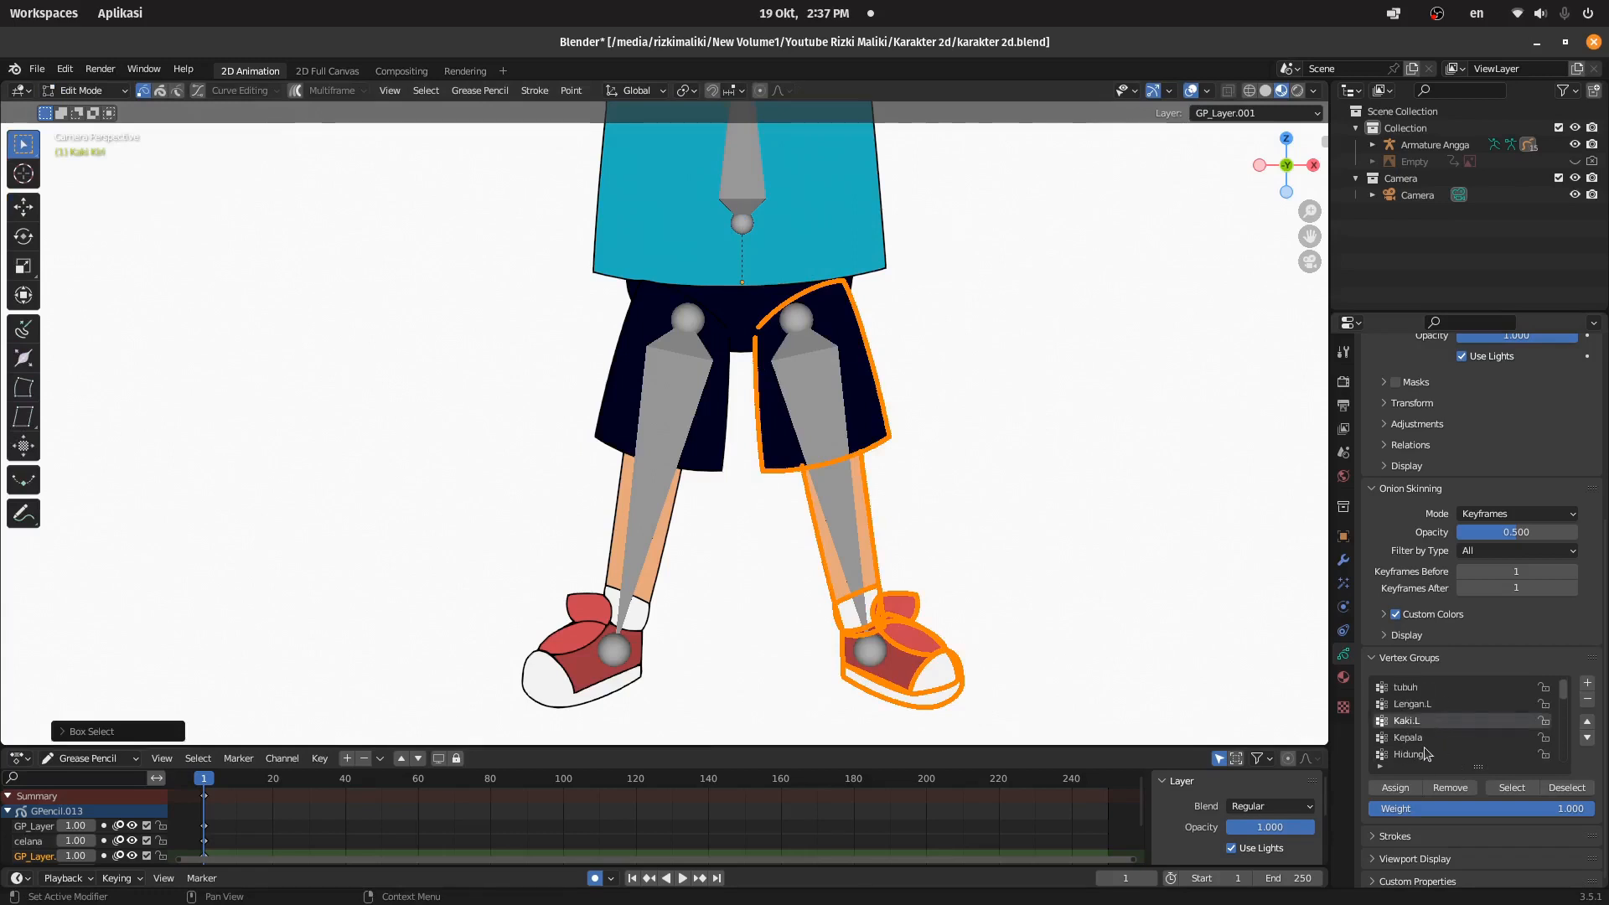
{"action": "left_click", "coordinate": [1395, 788]}
{"action": "left_click", "coordinate": [84, 91]}
{"action": "left_click", "coordinate": [84, 111]}
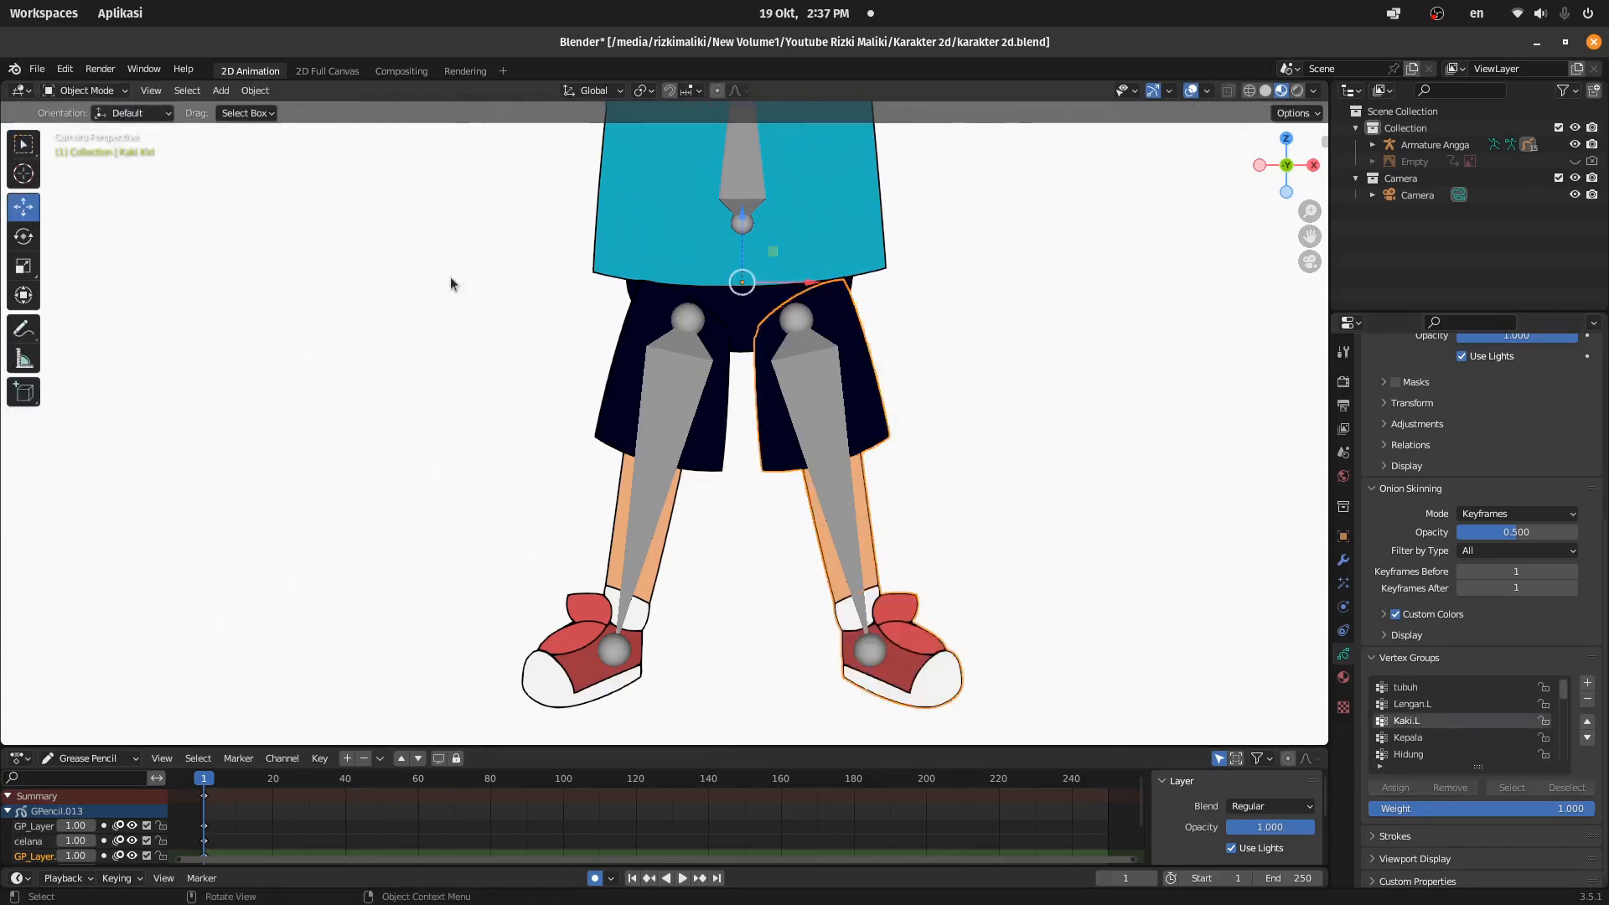
Step: Assign all strokes of the Kaki Kanan leg to the Kaki.R vertex group in Edit Mode, and return to Object Mode
{"action": "left_click", "coordinate": [619, 360]}
{"action": "left_click", "coordinate": [84, 91]}
{"action": "left_click", "coordinate": [79, 127]}
{"action": "mouse_move", "coordinate": [306, 163]}
{"action": "left_mouse_down"}
{"action": "mouse_move", "coordinate": [755, 591]}
{"action": "mouse_move", "coordinate": [768, 714]}
{"action": "left_mouse_up"}
{"action": "scroll", "coordinate": [1476, 724], "scroll_direction": "up", "scroll_amount": 4}
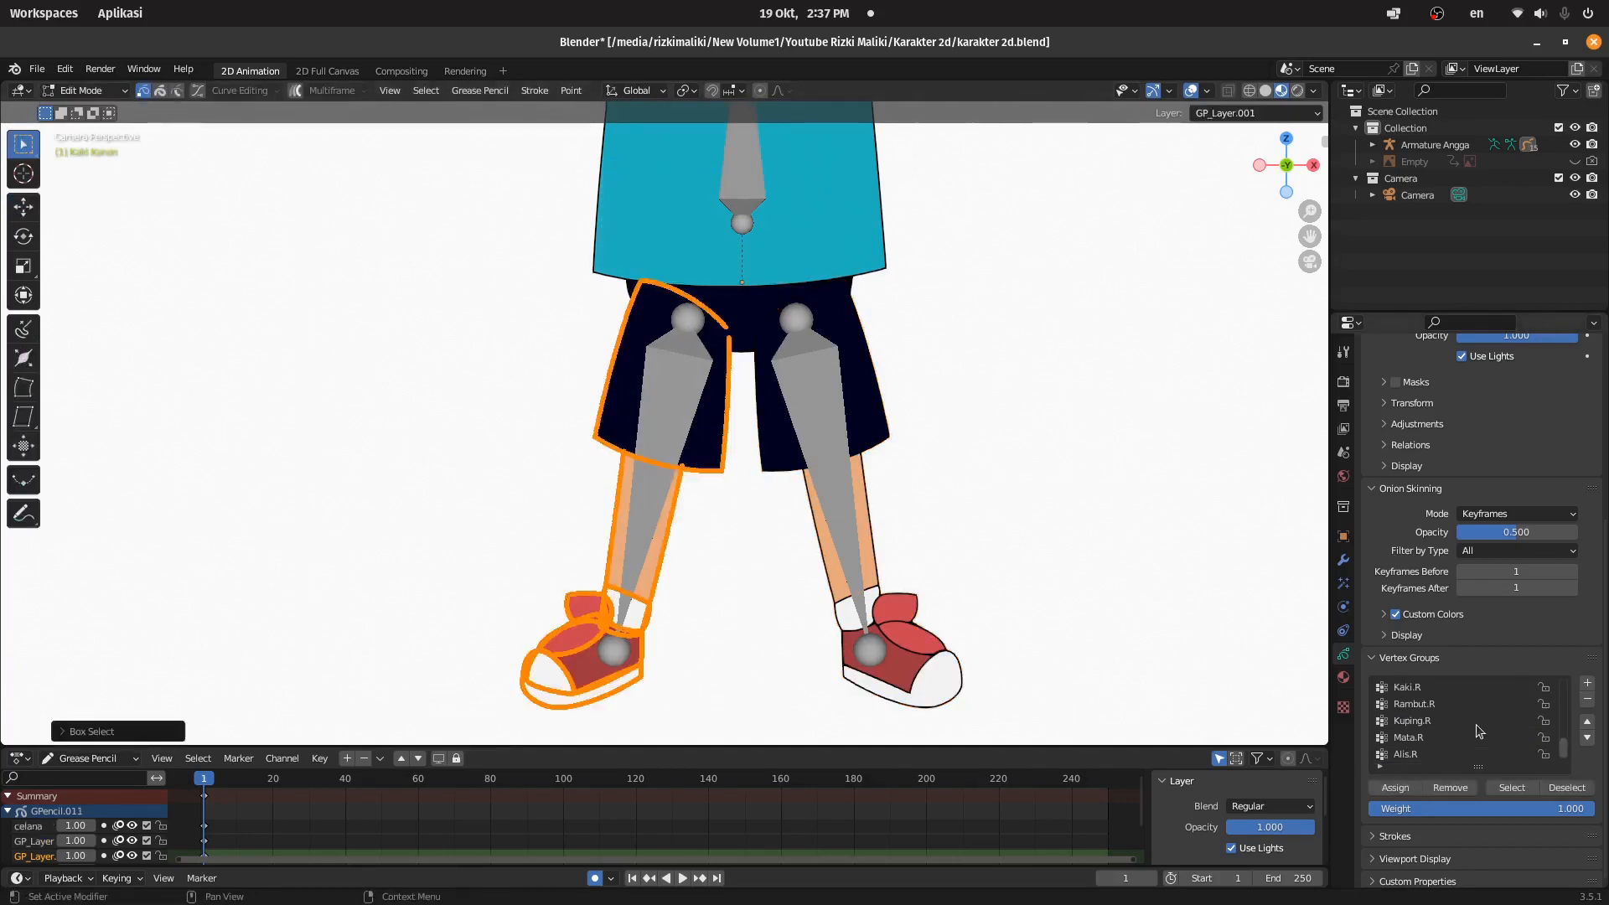
{"action": "left_click", "coordinate": [1415, 743]}
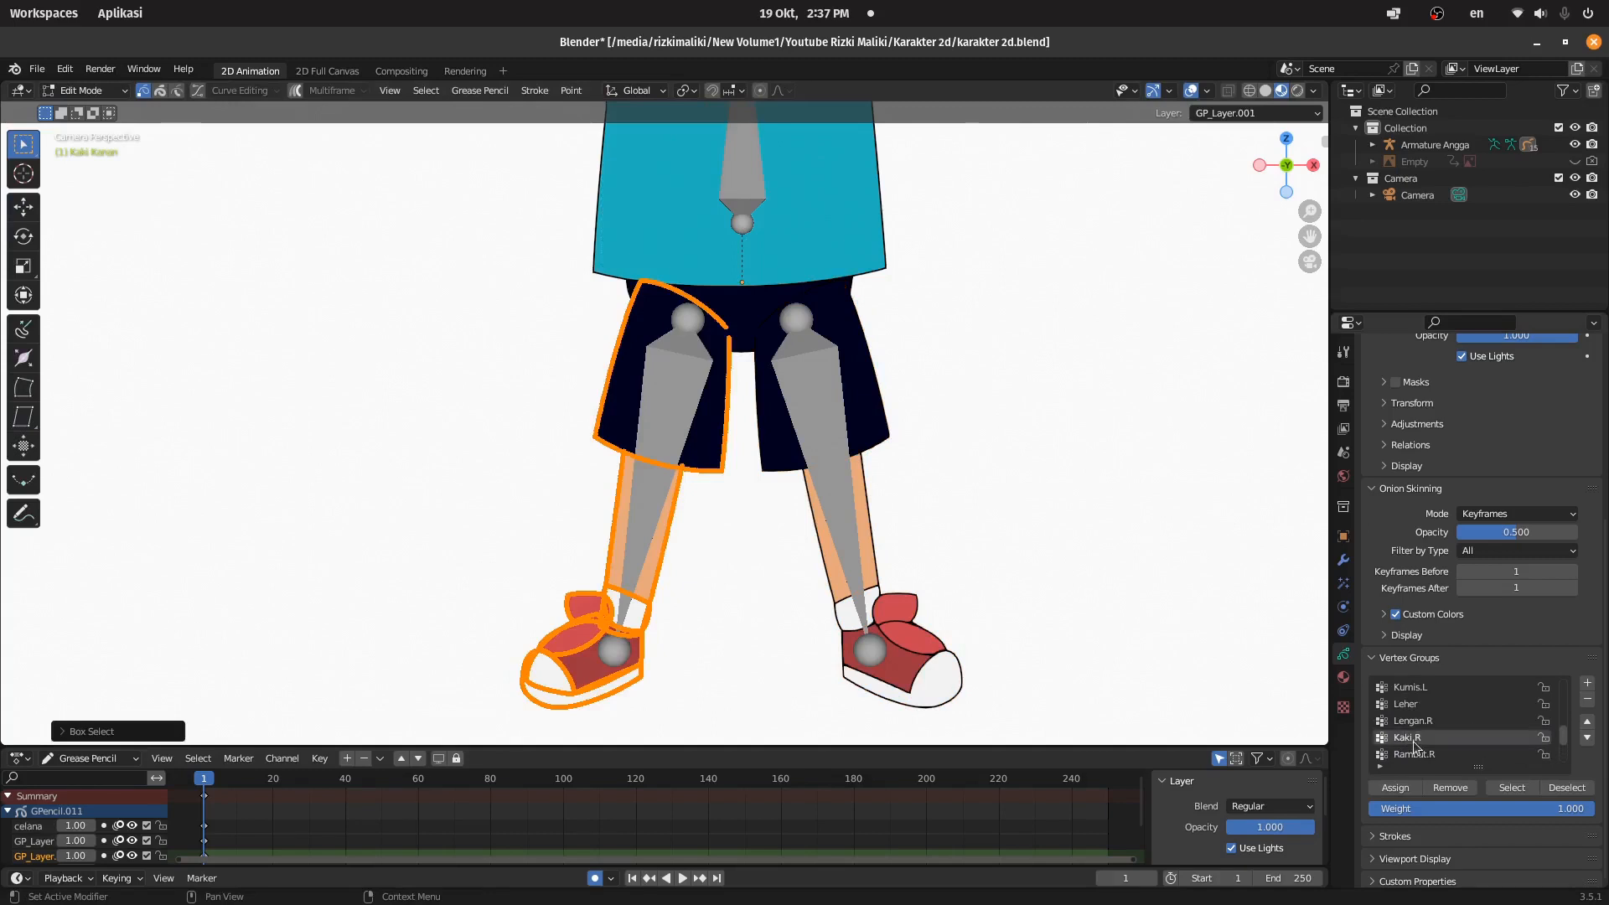
{"action": "left_click", "coordinate": [1412, 787]}
{"action": "left_click", "coordinate": [101, 92]}
{"action": "left_click", "coordinate": [88, 110]}
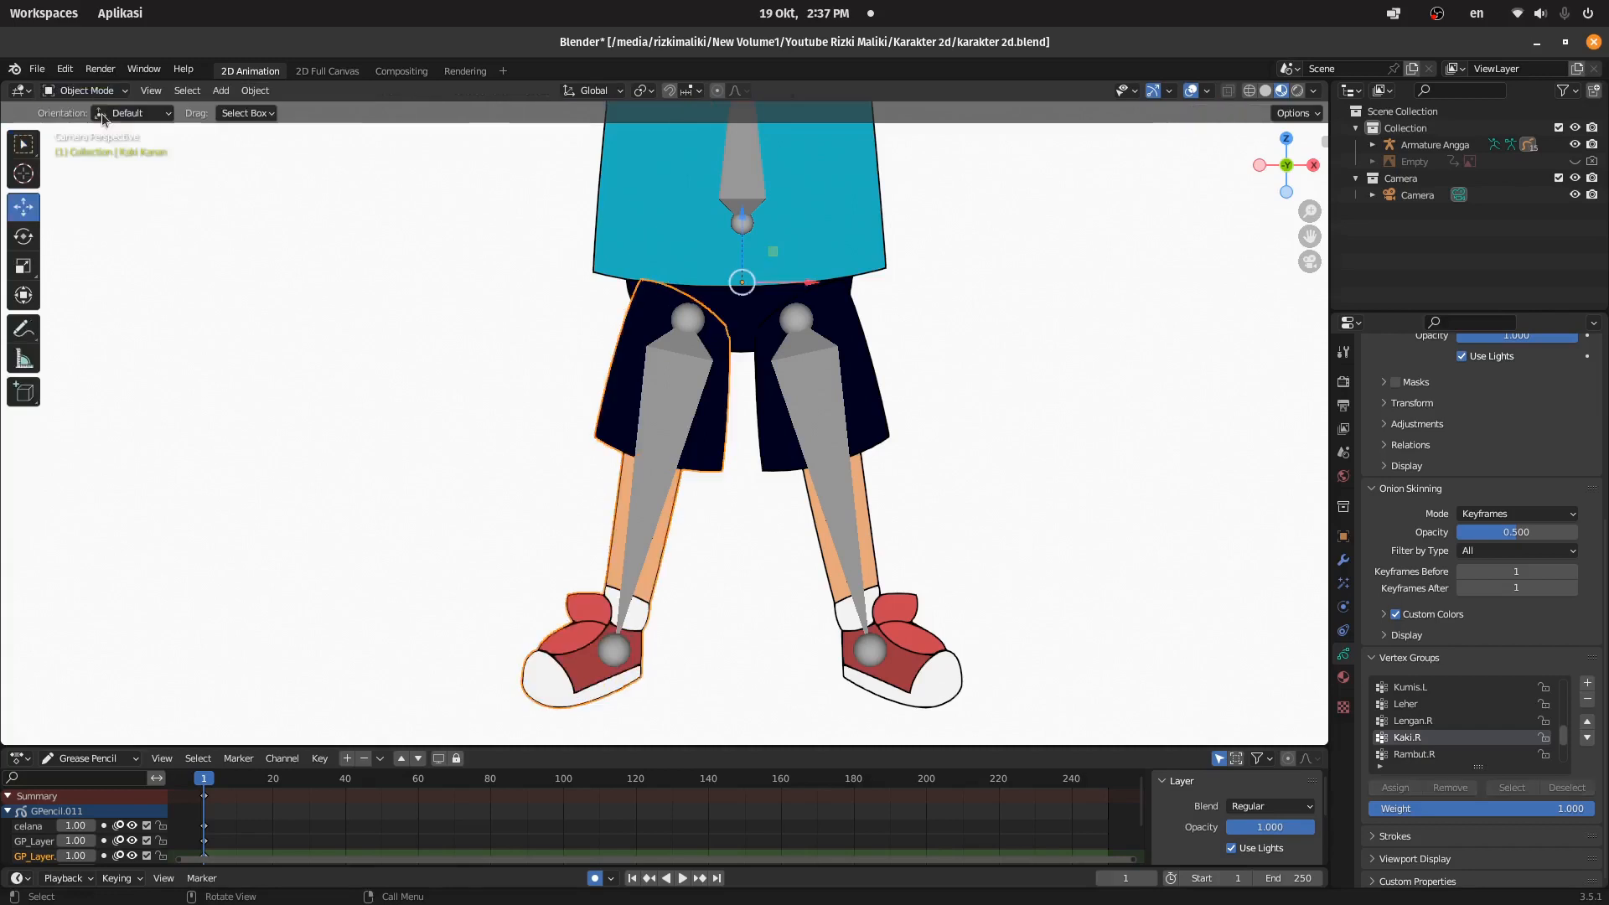
Step: Assign all strokes of the neck to the Leher vertex group in Edit Mode, and return to Object Mode
{"action": "middle_click_drag", "start_coordinate": [847, 126], "coordinate": [788, 493], "text": "shift"}
{"action": "scroll", "coordinate": [789, 493], "scroll_direction": "up", "scroll_amount": 3}
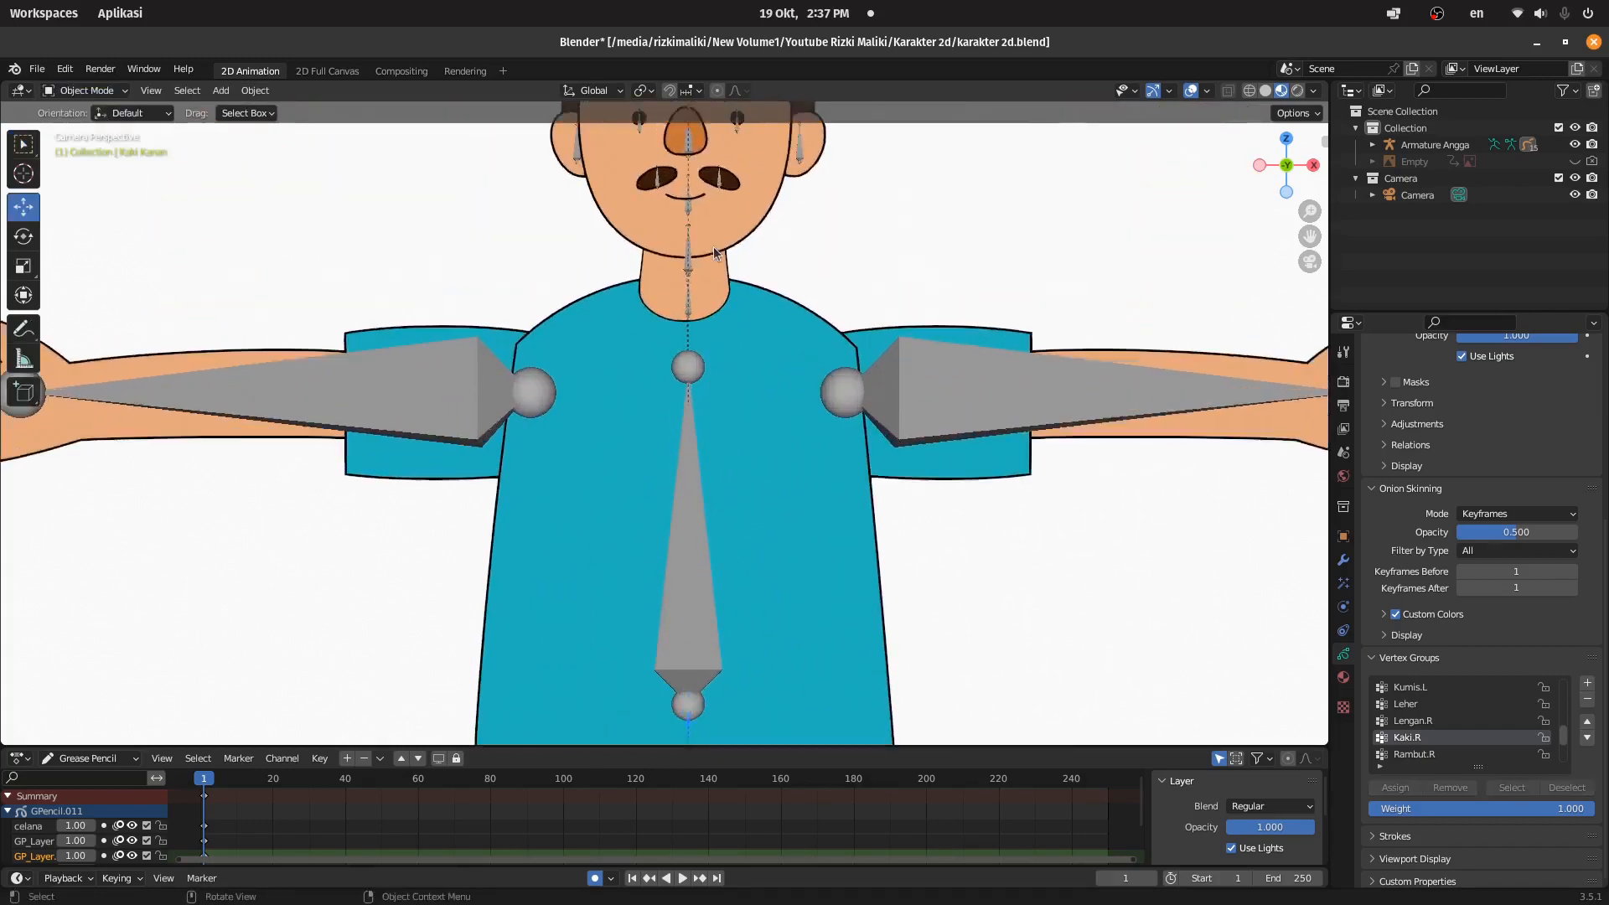
{"action": "middle_click_drag", "start_coordinate": [743, 275], "coordinate": [751, 474], "text": "shift"}
{"action": "scroll", "coordinate": [751, 475], "scroll_direction": "up", "scroll_amount": 2}
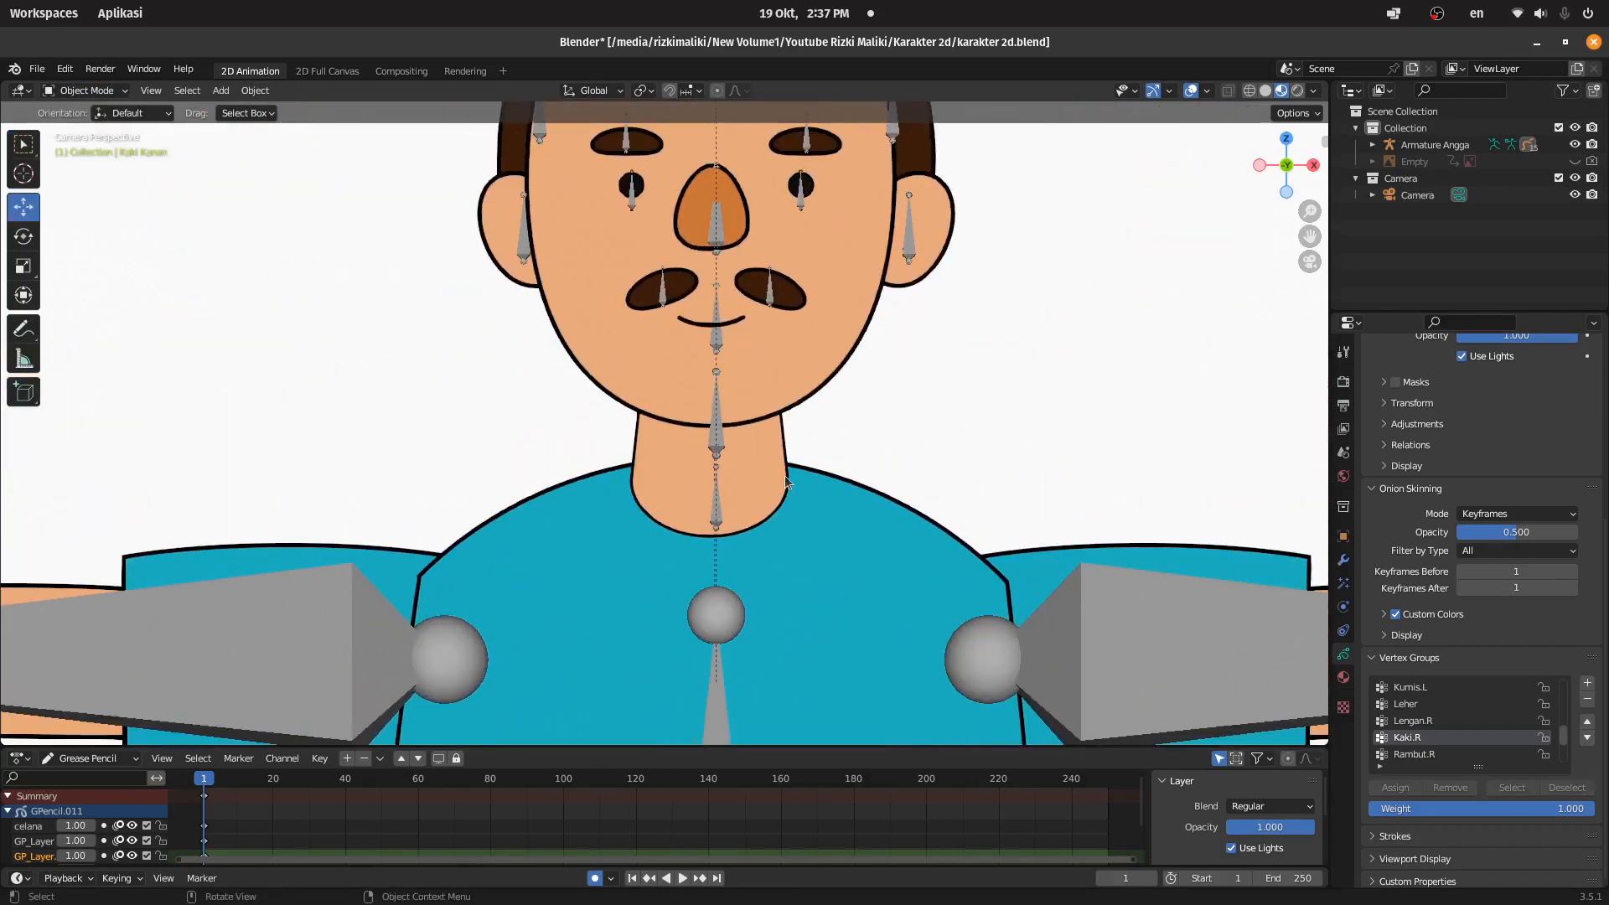
{"action": "left_click", "coordinate": [620, 417]}
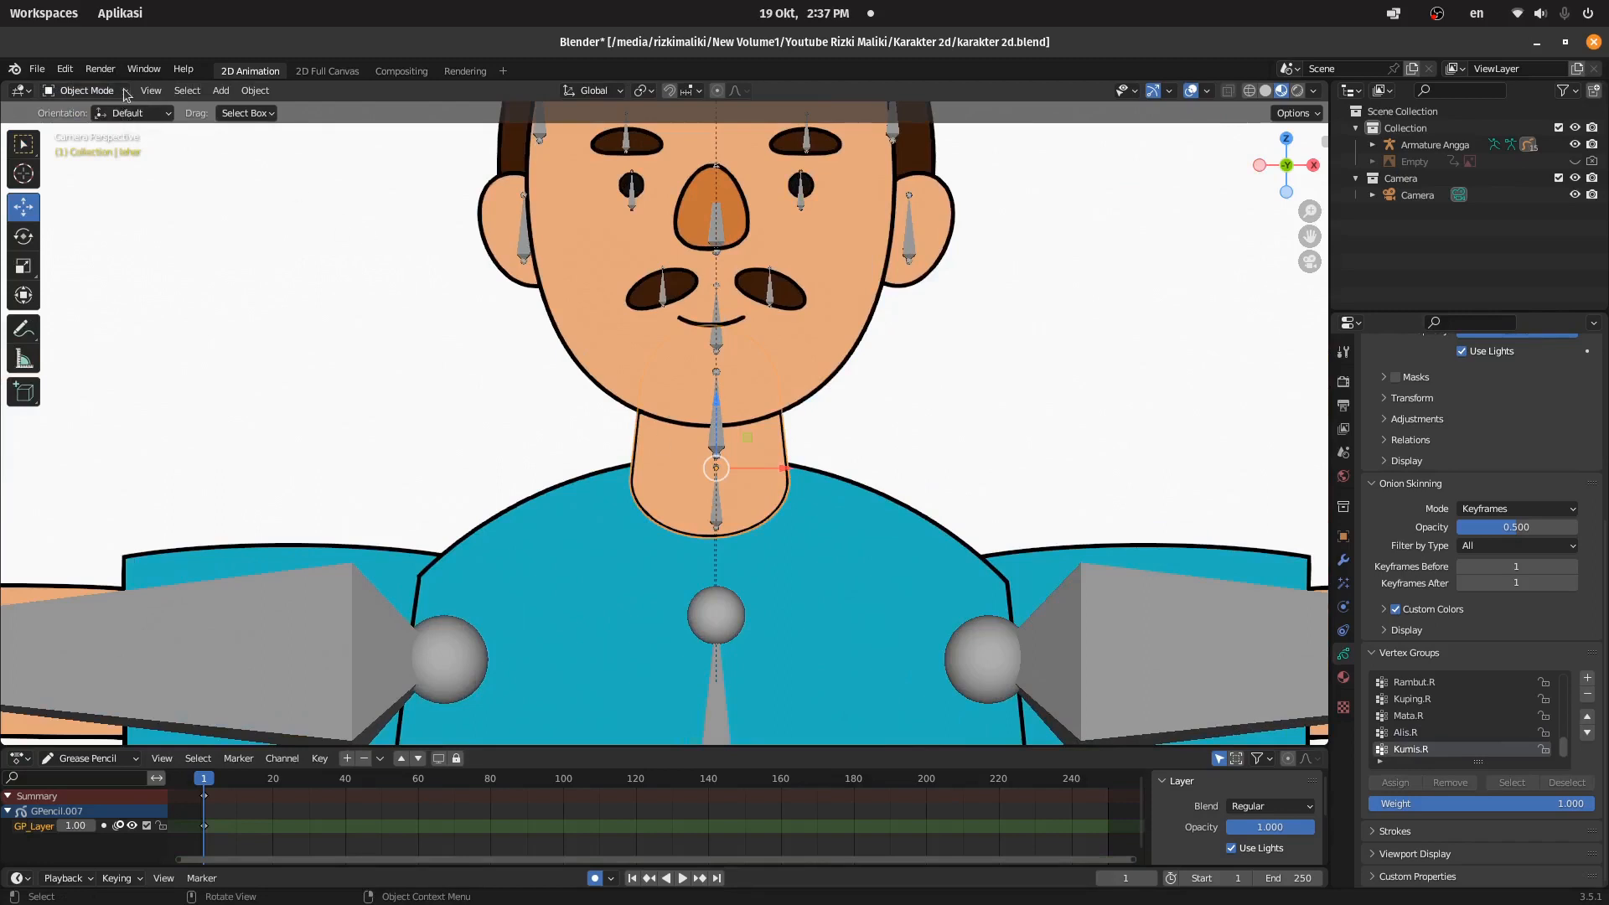
{"action": "left_click", "coordinate": [84, 91]}
{"action": "left_click", "coordinate": [83, 128]}
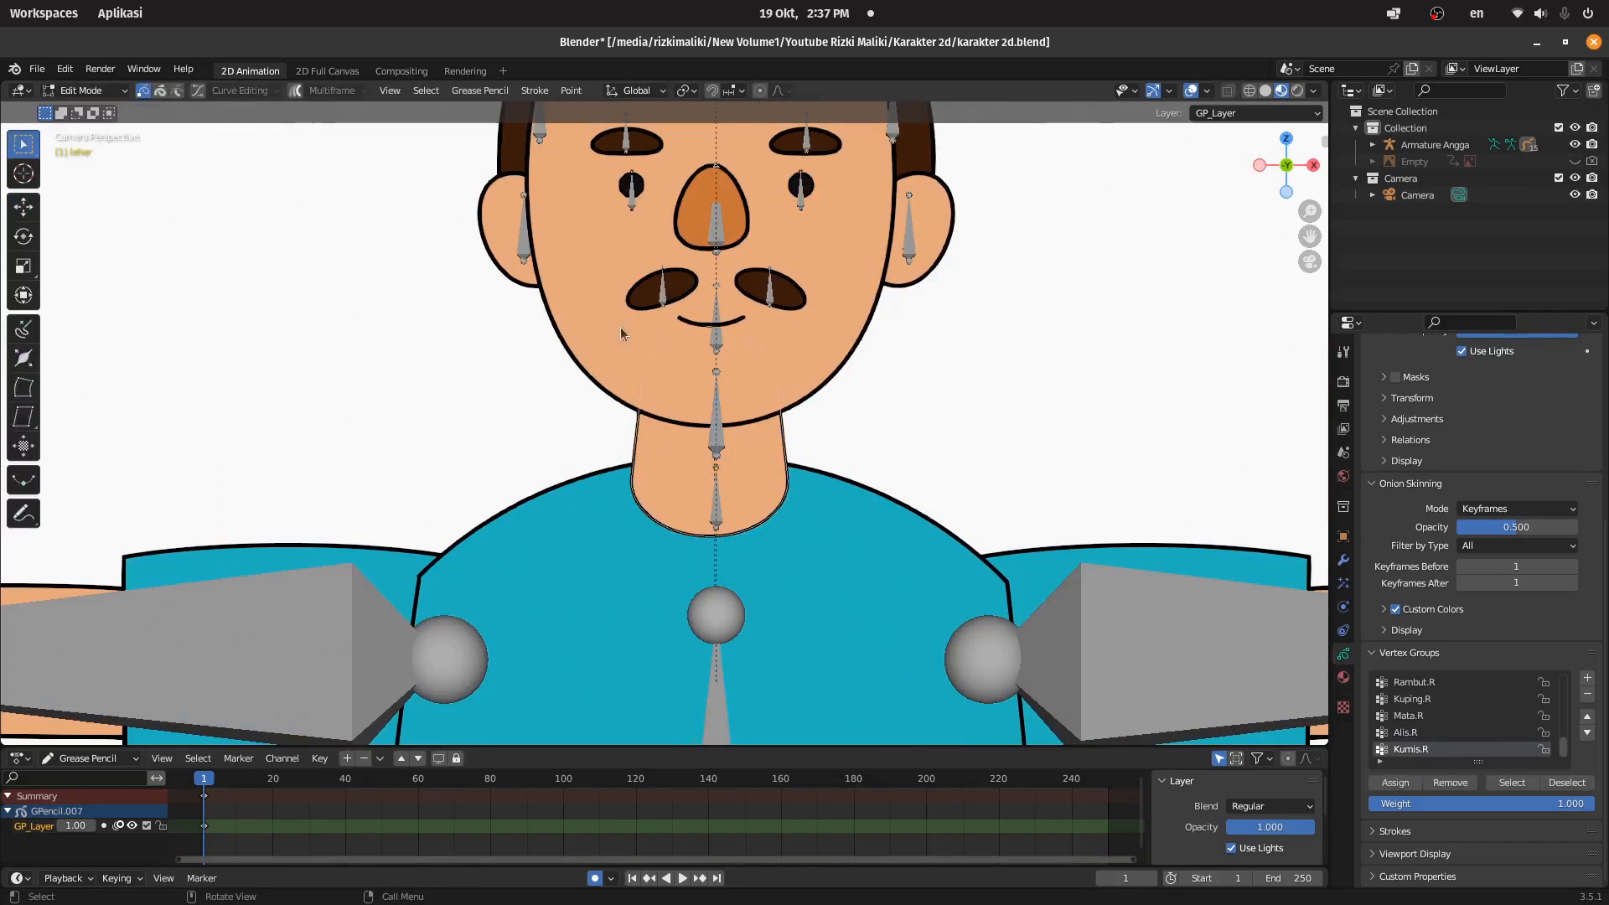
{"action": "scroll", "coordinate": [1458, 725], "scroll_direction": "up", "scroll_amount": 3}
{"action": "scroll", "coordinate": [1458, 726], "scroll_direction": "up", "scroll_amount": 4}
{"action": "scroll", "coordinate": [1418, 728], "scroll_direction": "down", "scroll_amount": 3}
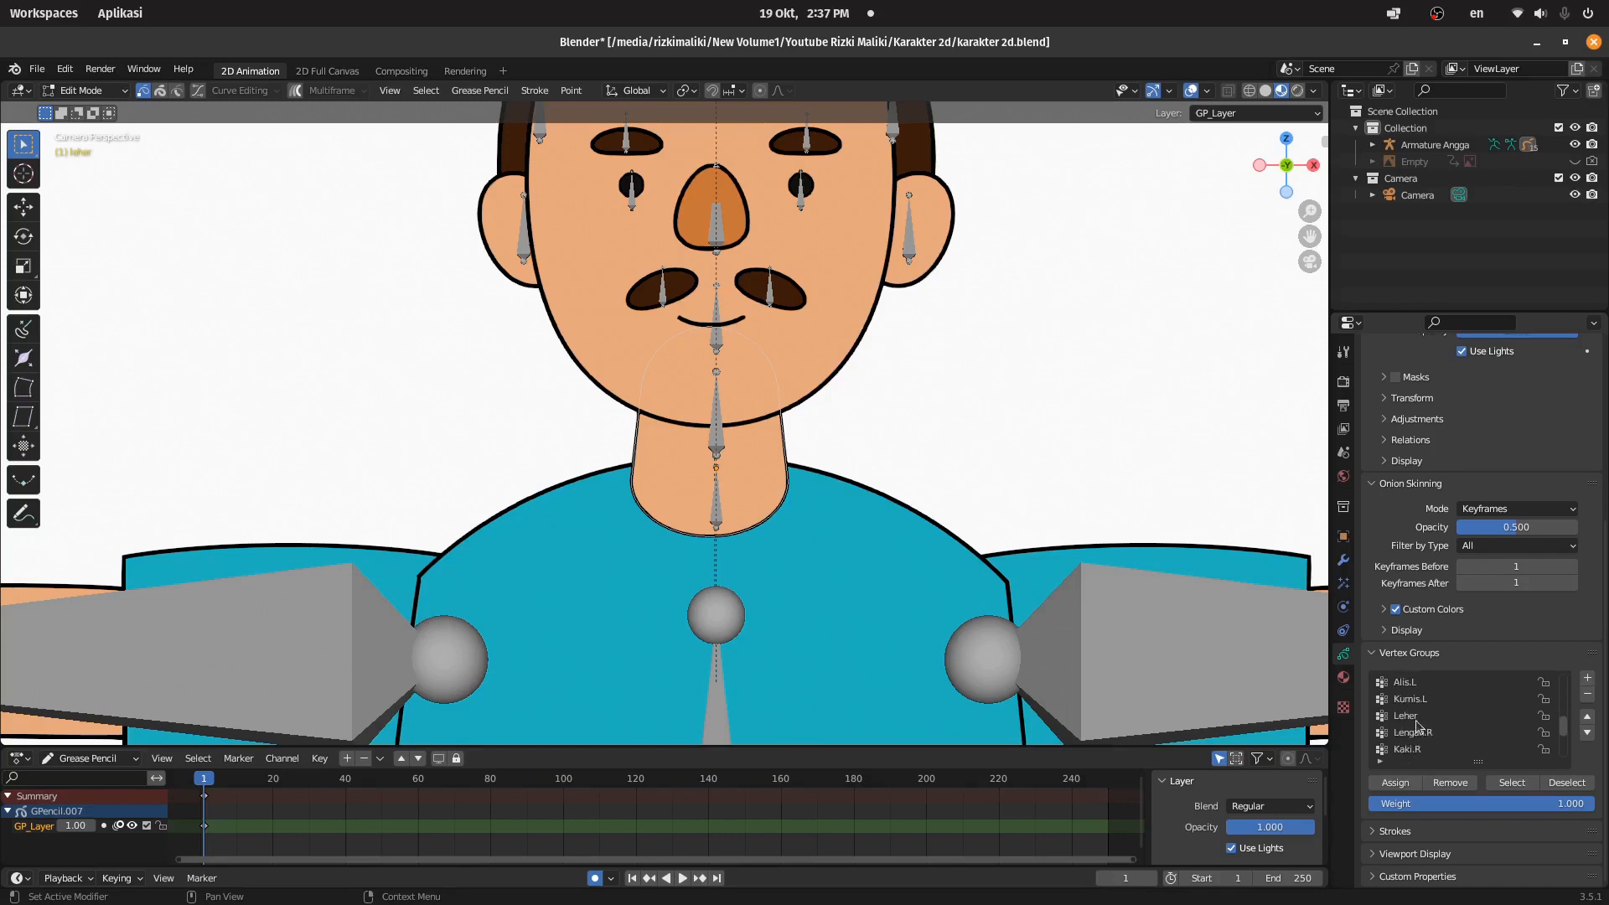
{"action": "left_click", "coordinate": [1416, 717]}
{"action": "left_click", "coordinate": [1406, 786]}
{"action": "mouse_move", "coordinate": [901, 595]}
{"action": "left_mouse_down"}
{"action": "mouse_move", "coordinate": [606, 382]}
{"action": "mouse_move", "coordinate": [599, 308]}
{"action": "left_mouse_up"}
{"action": "left_click_drag", "start_coordinate": [935, 642], "coordinate": [575, 263]}
{"action": "left_click", "coordinate": [1406, 780]}
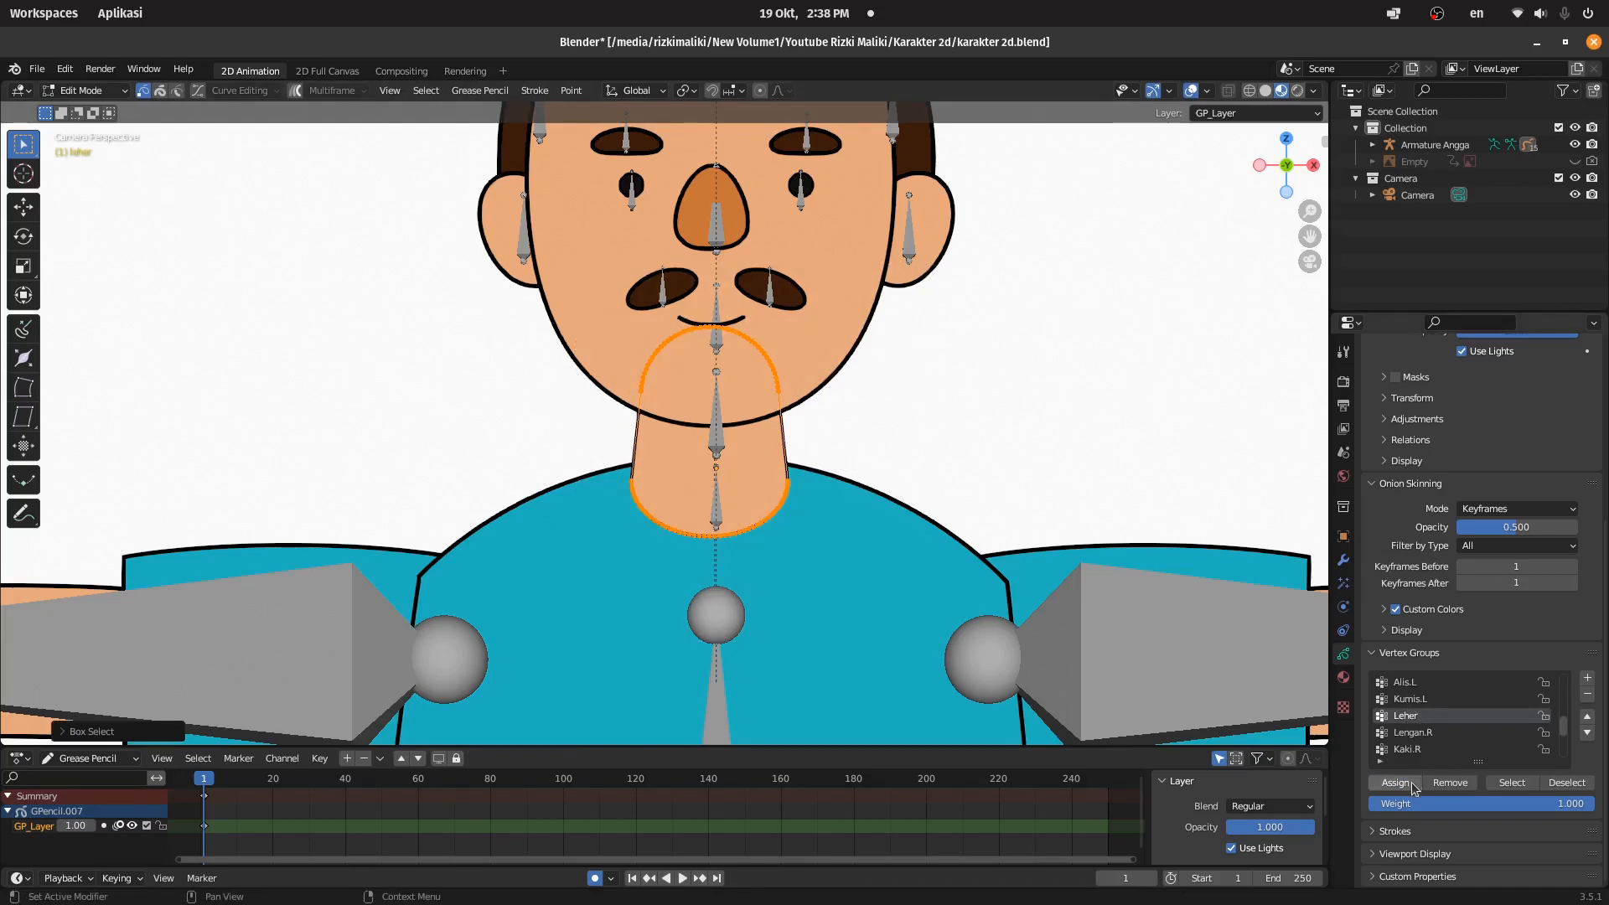
{"action": "left_click", "coordinate": [1410, 783]}
{"action": "left_click", "coordinate": [95, 91]}
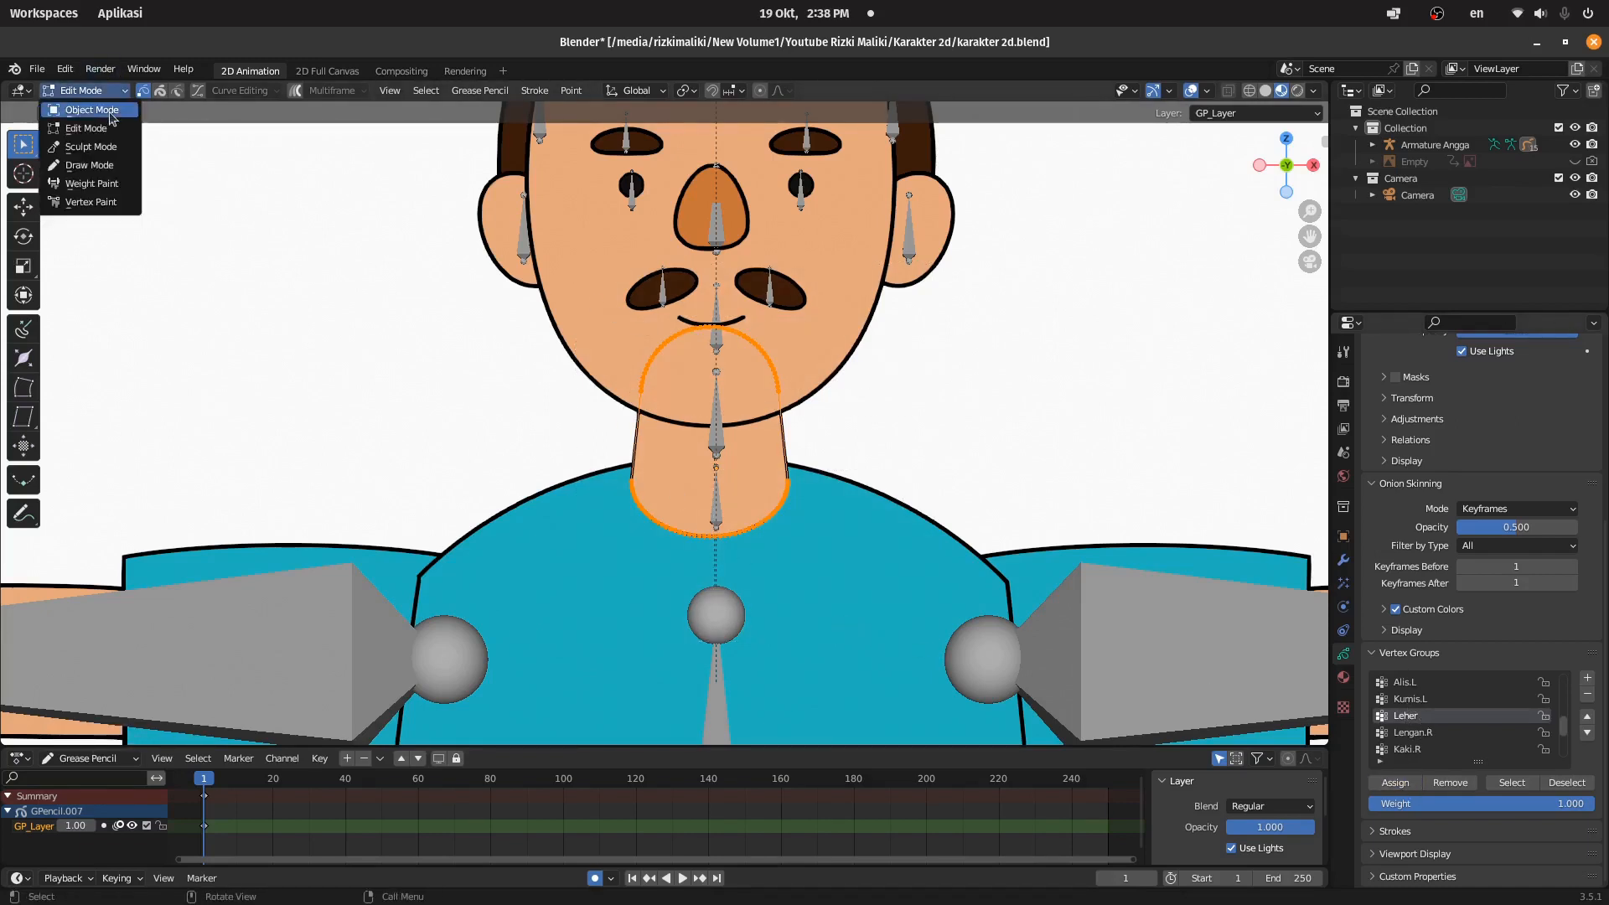
{"action": "left_click", "coordinate": [90, 111]}
Step: Select the head object and save the file
{"action": "middle_click_drag", "start_coordinate": [919, 251], "coordinate": [944, 453], "text": "shift"}
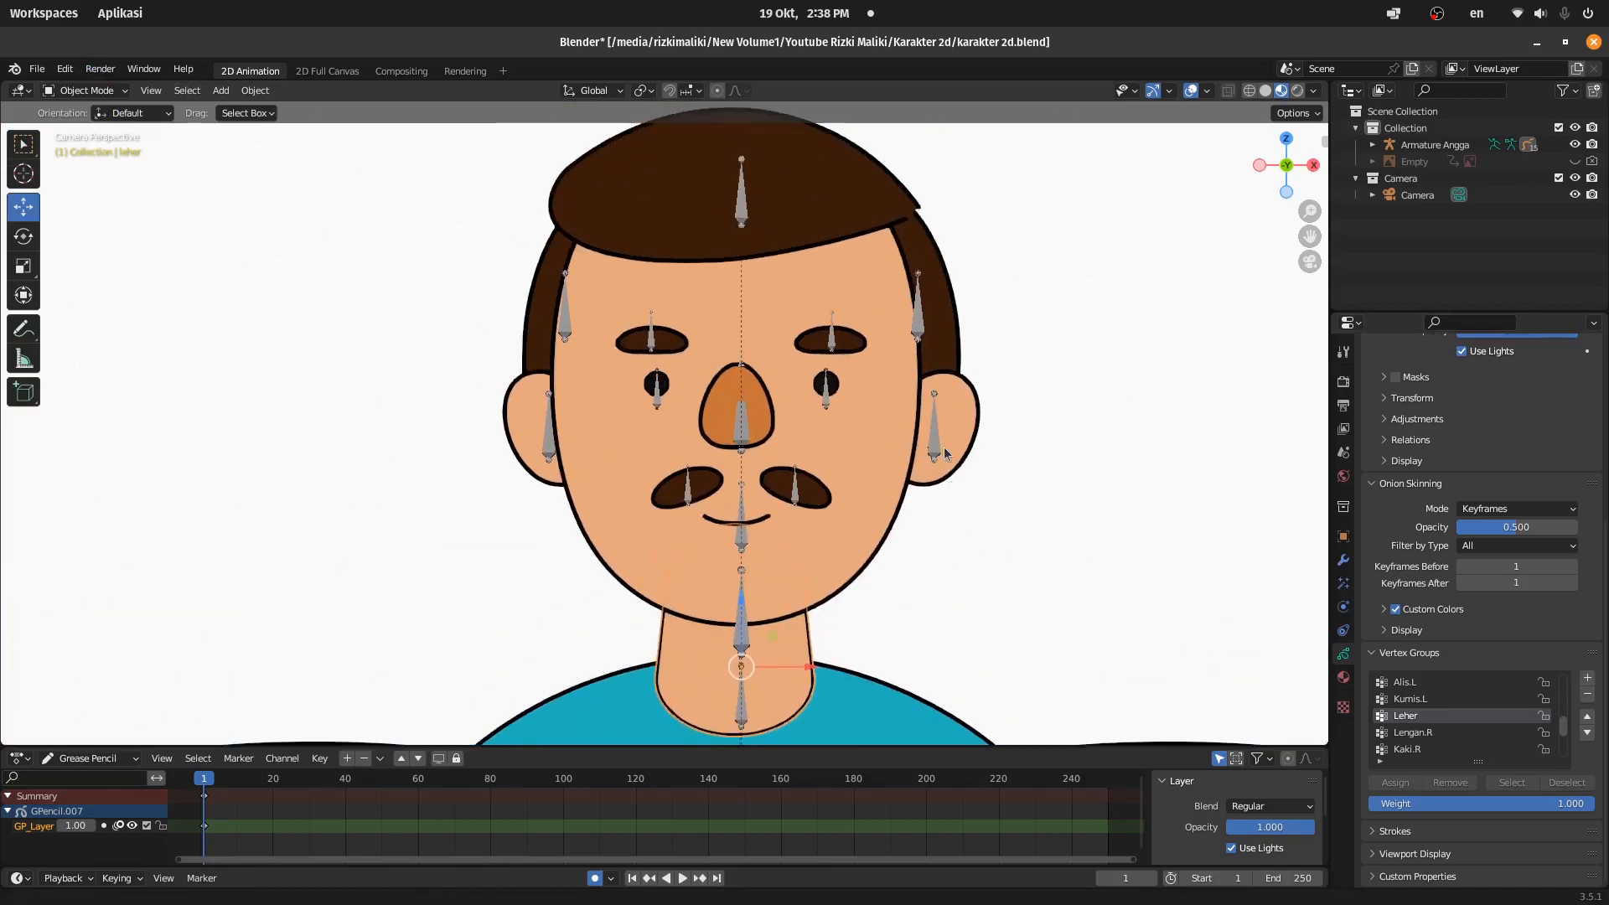
{"action": "left_click", "coordinate": [893, 561]}
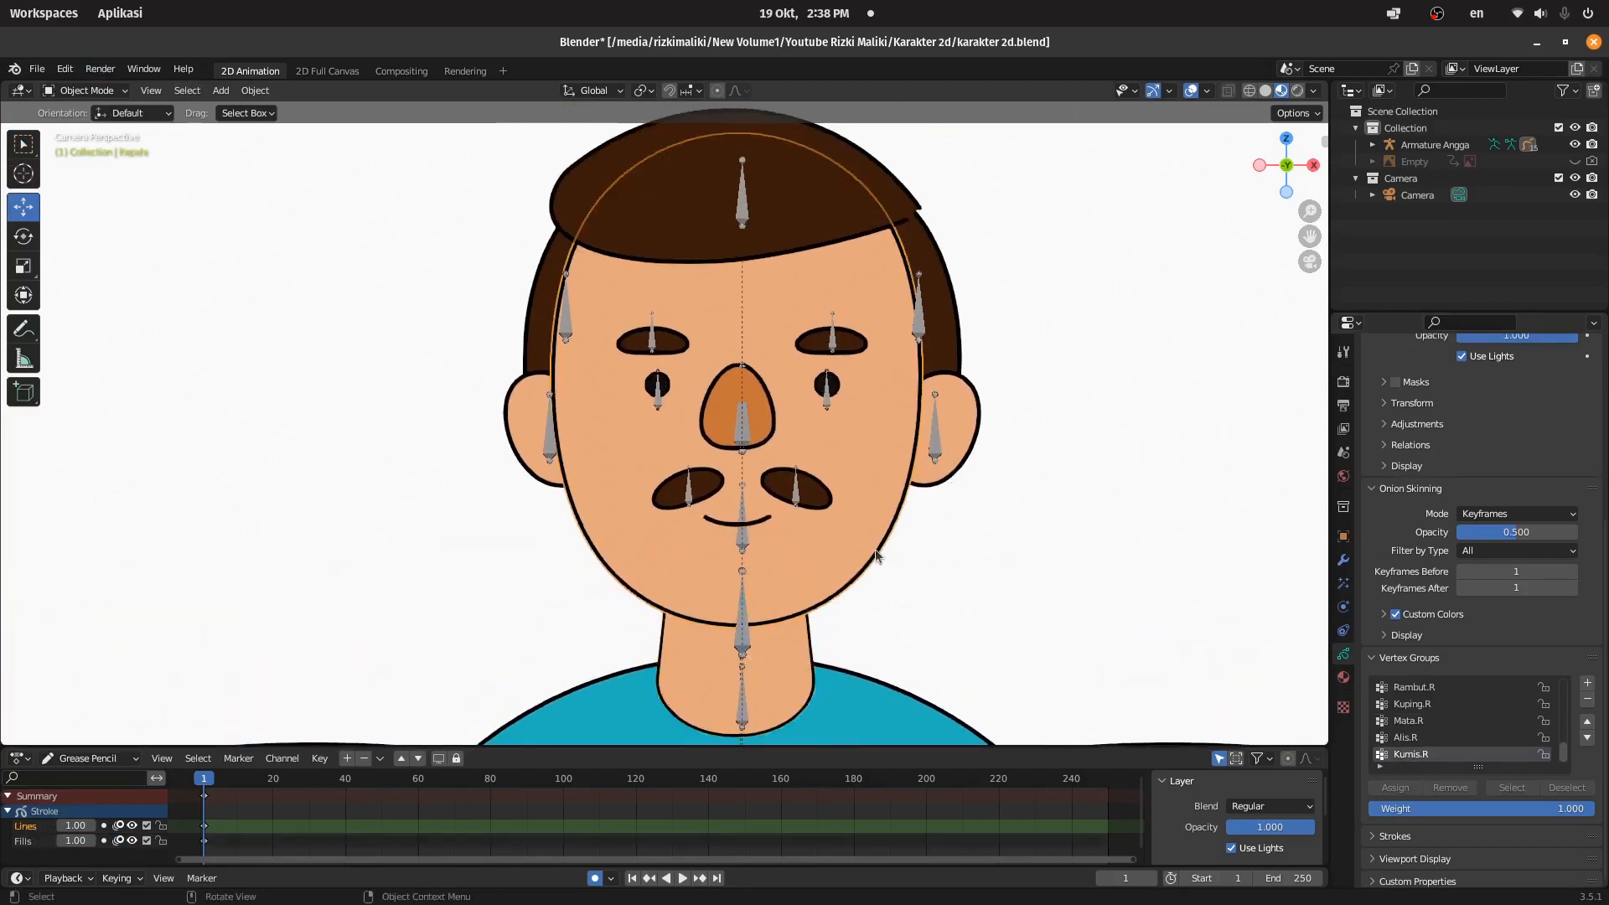
{"action": "key", "text": "ctrl+s"}
Step: Assign all strokes of the head to the Kepala vertex group in Edit Mode, and return to Object Mode
{"action": "left_click", "coordinate": [106, 94]}
{"action": "left_click", "coordinate": [92, 120]}
{"action": "left_click_drag", "start_coordinate": [899, 620], "coordinate": [872, 570]}
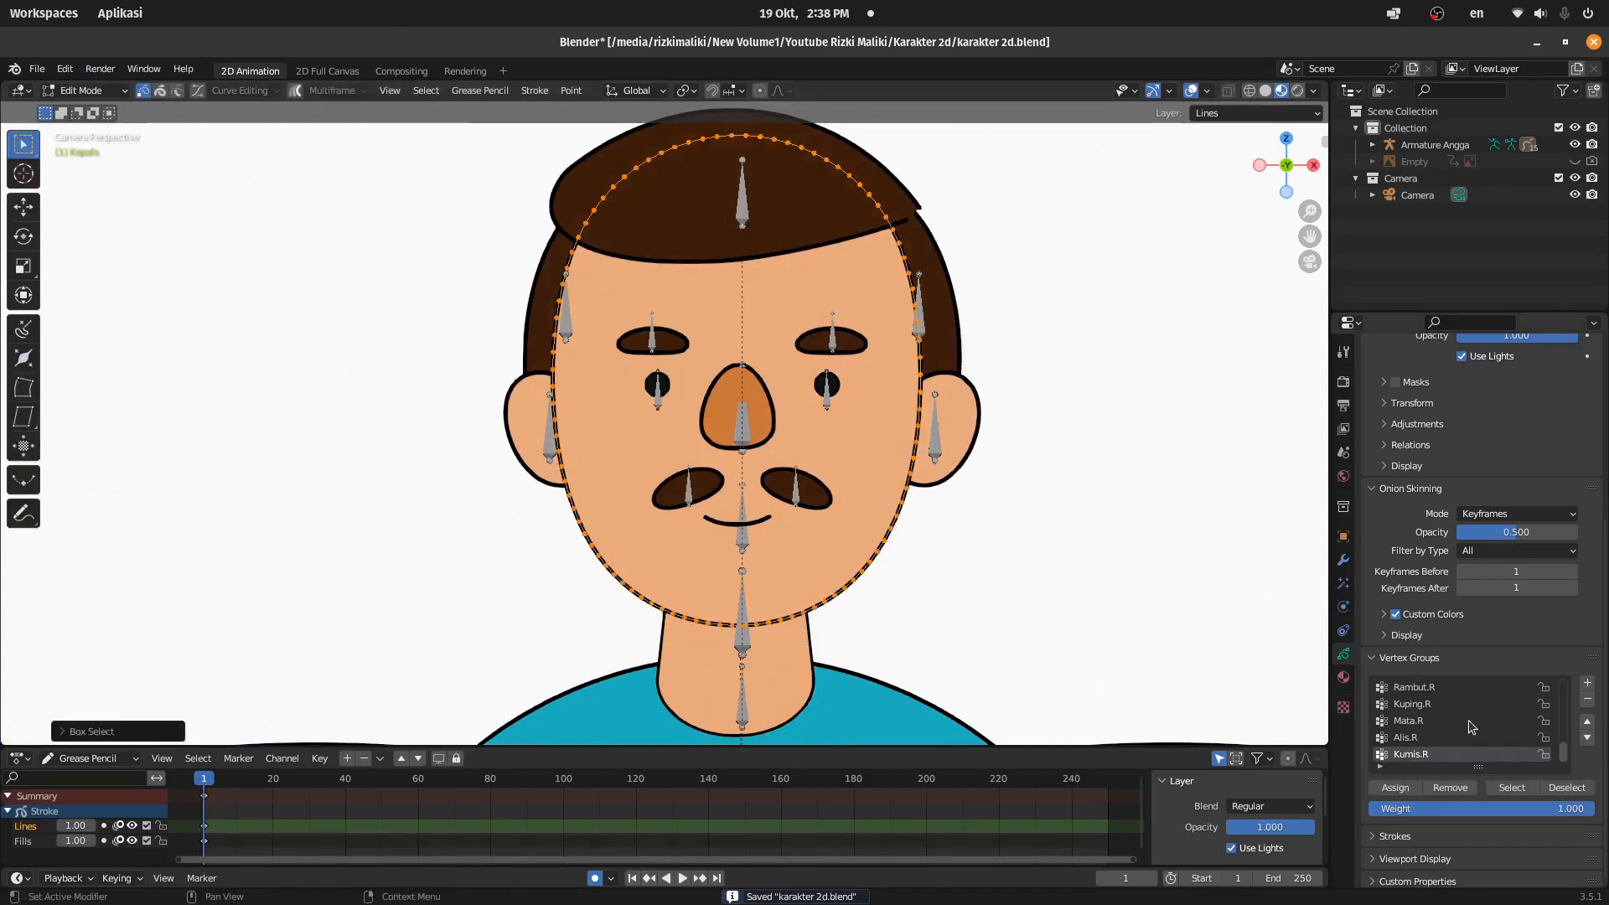
{"action": "scroll", "coordinate": [1472, 727], "scroll_direction": "up", "scroll_amount": 5}
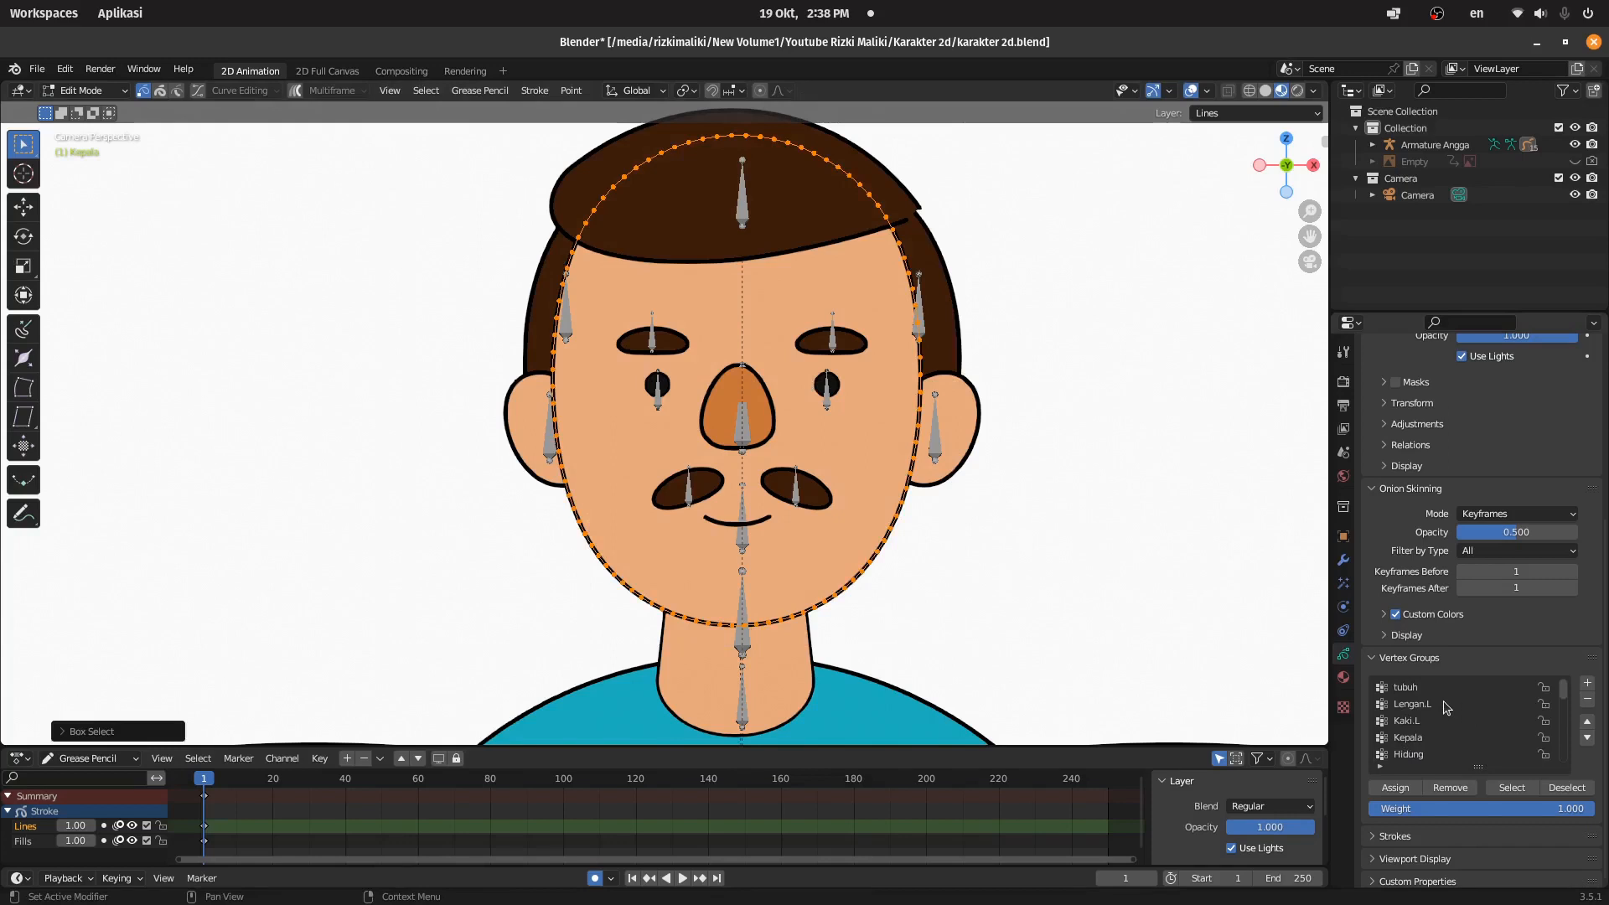
{"action": "left_click", "coordinate": [1424, 737]}
{"action": "left_click", "coordinate": [1395, 788]}
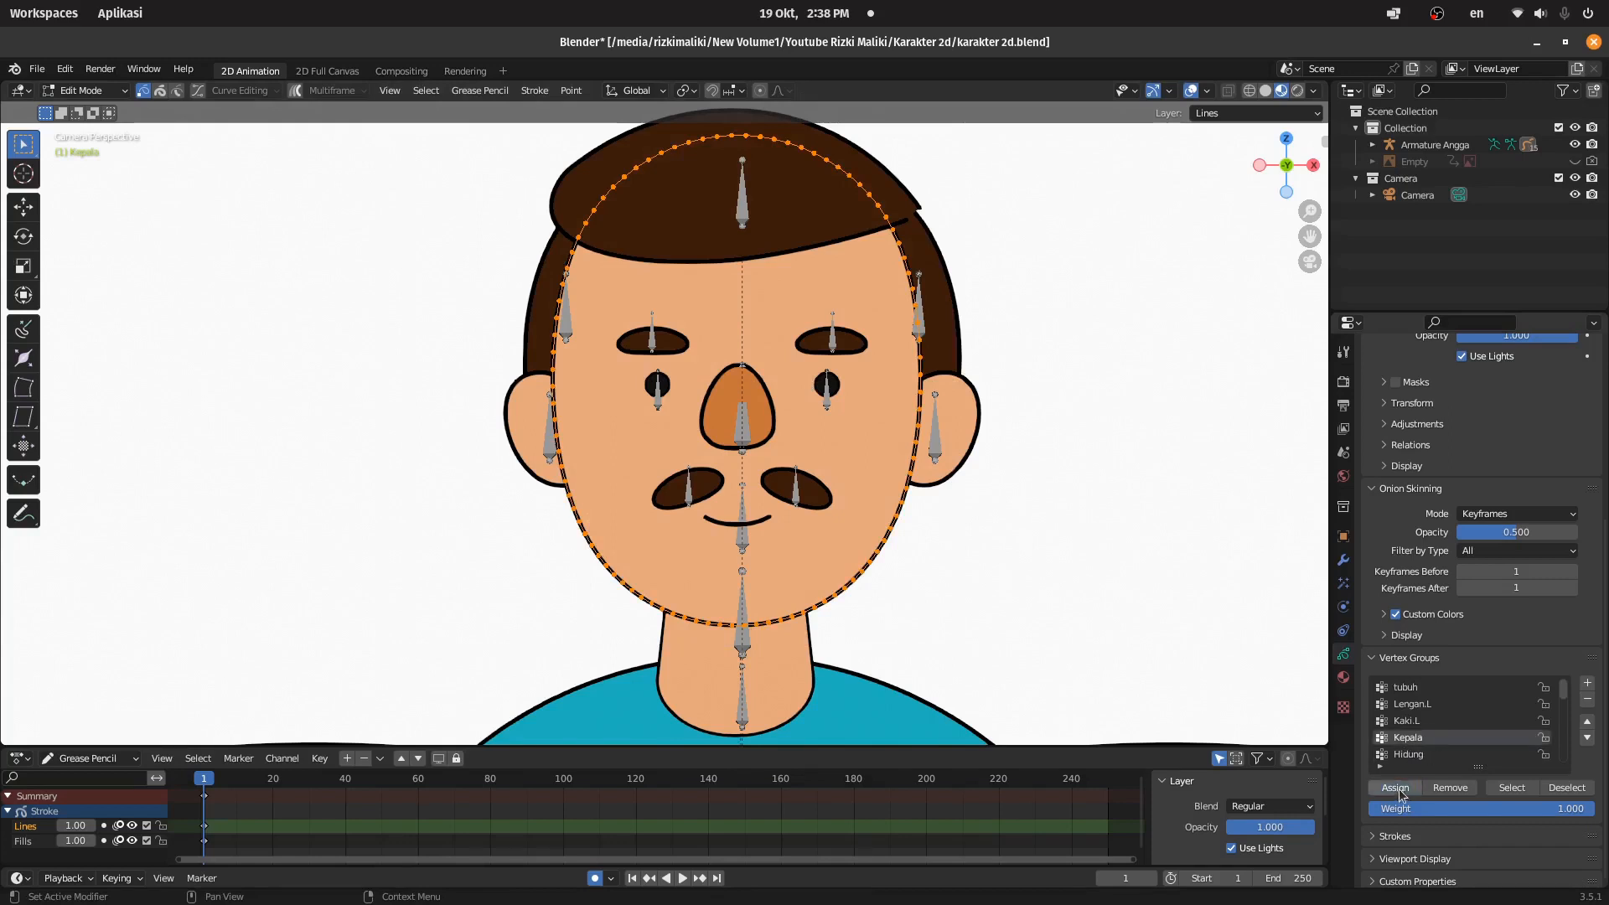
{"action": "left_click", "coordinate": [109, 91]}
{"action": "left_click", "coordinate": [77, 107]}
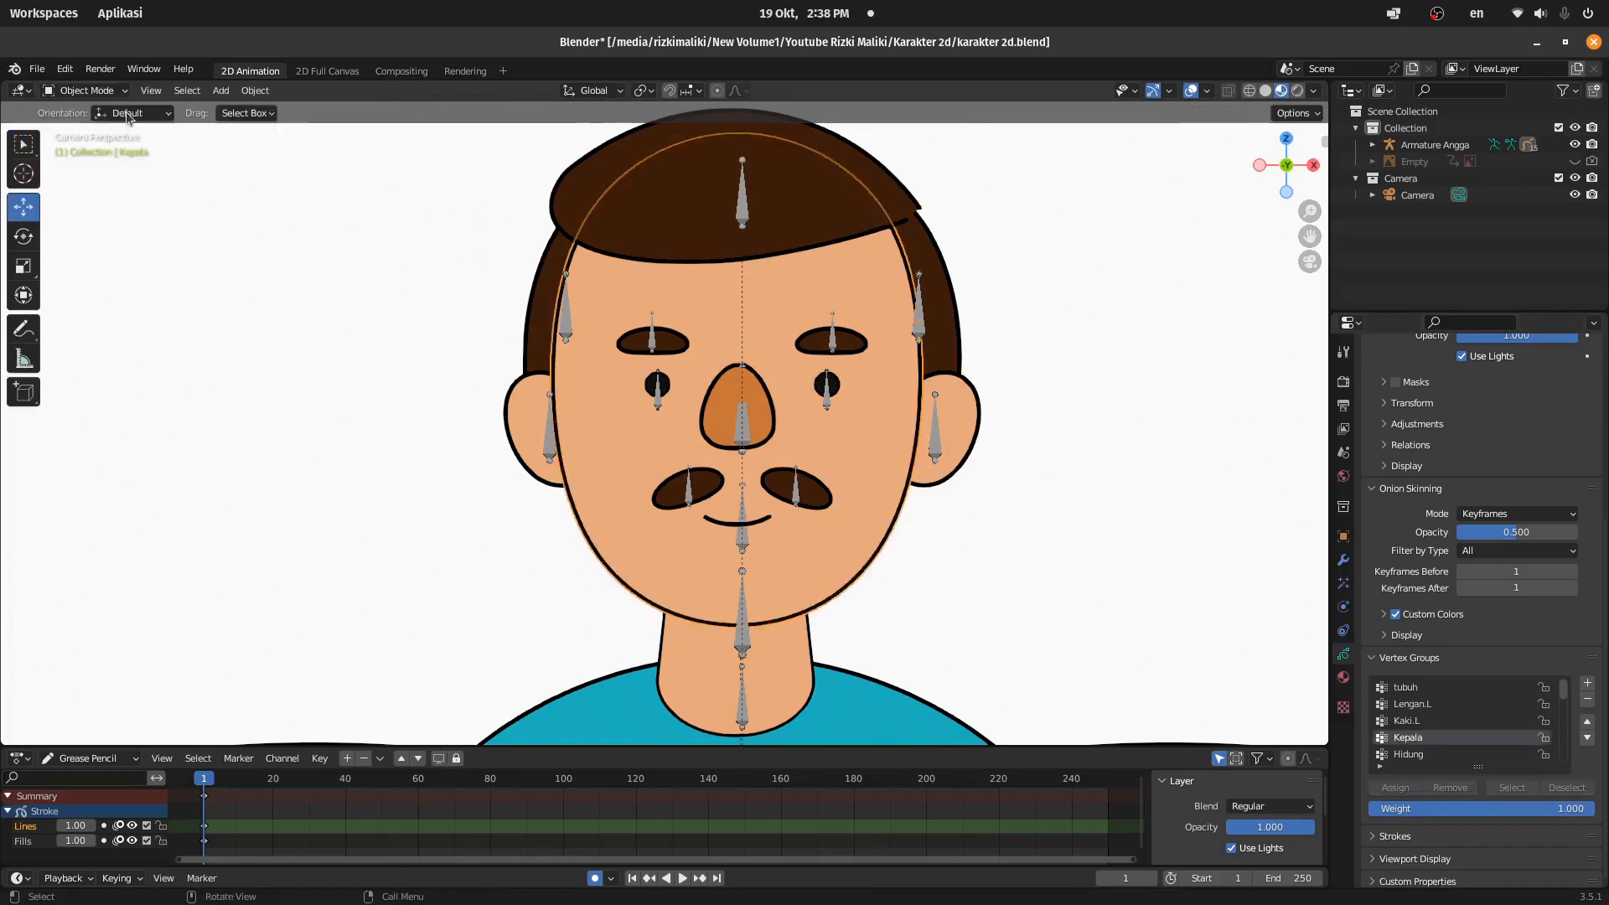
Step: Select the mirrored Kuping ears object
{"action": "left_click", "coordinate": [970, 437]}
{"action": "left_click", "coordinate": [92, 91]}
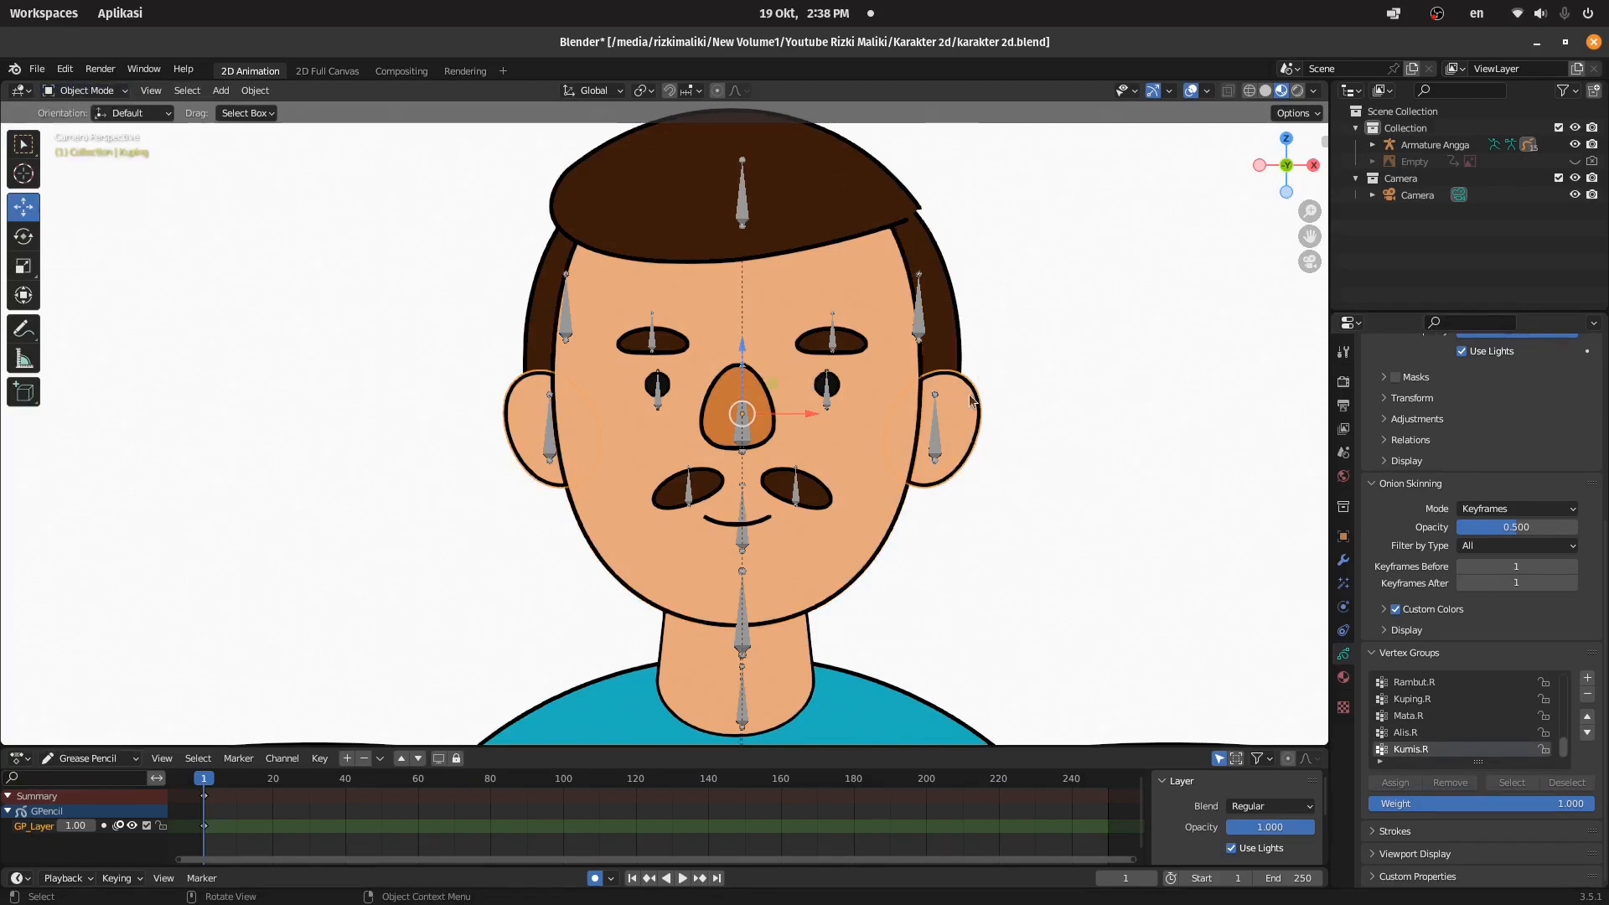
{"action": "left_click", "coordinate": [94, 90]}
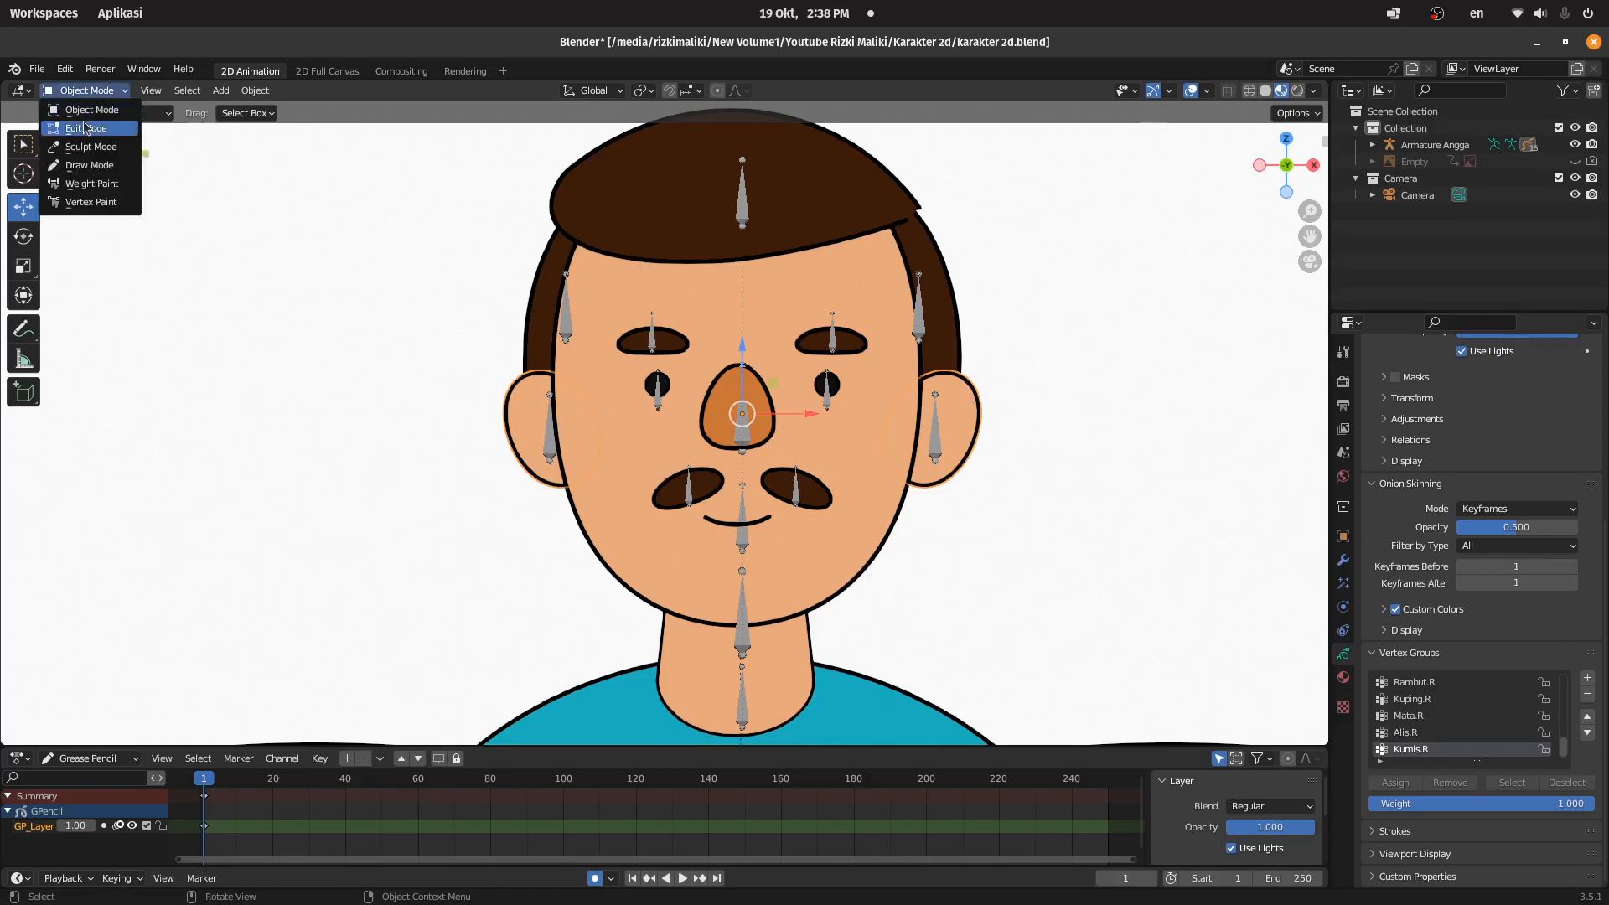
{"action": "left_click", "coordinate": [88, 124]}
{"action": "left_click_drag", "start_coordinate": [1038, 339], "coordinate": [840, 525]}
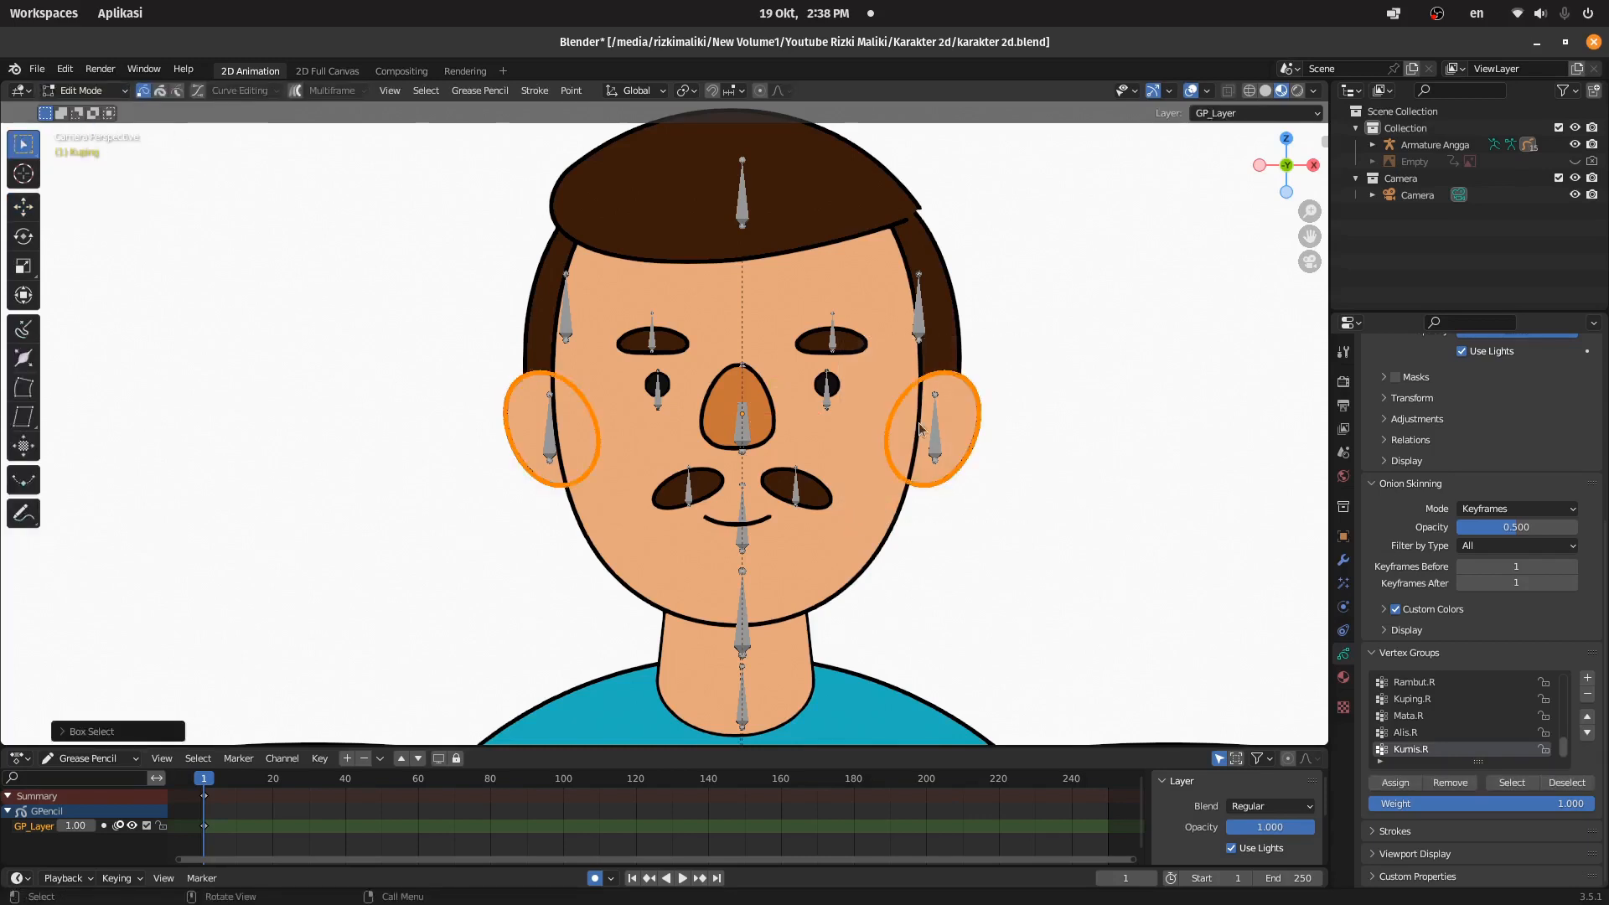
{"action": "left_click", "coordinate": [84, 91]}
{"action": "left_click", "coordinate": [83, 106]}
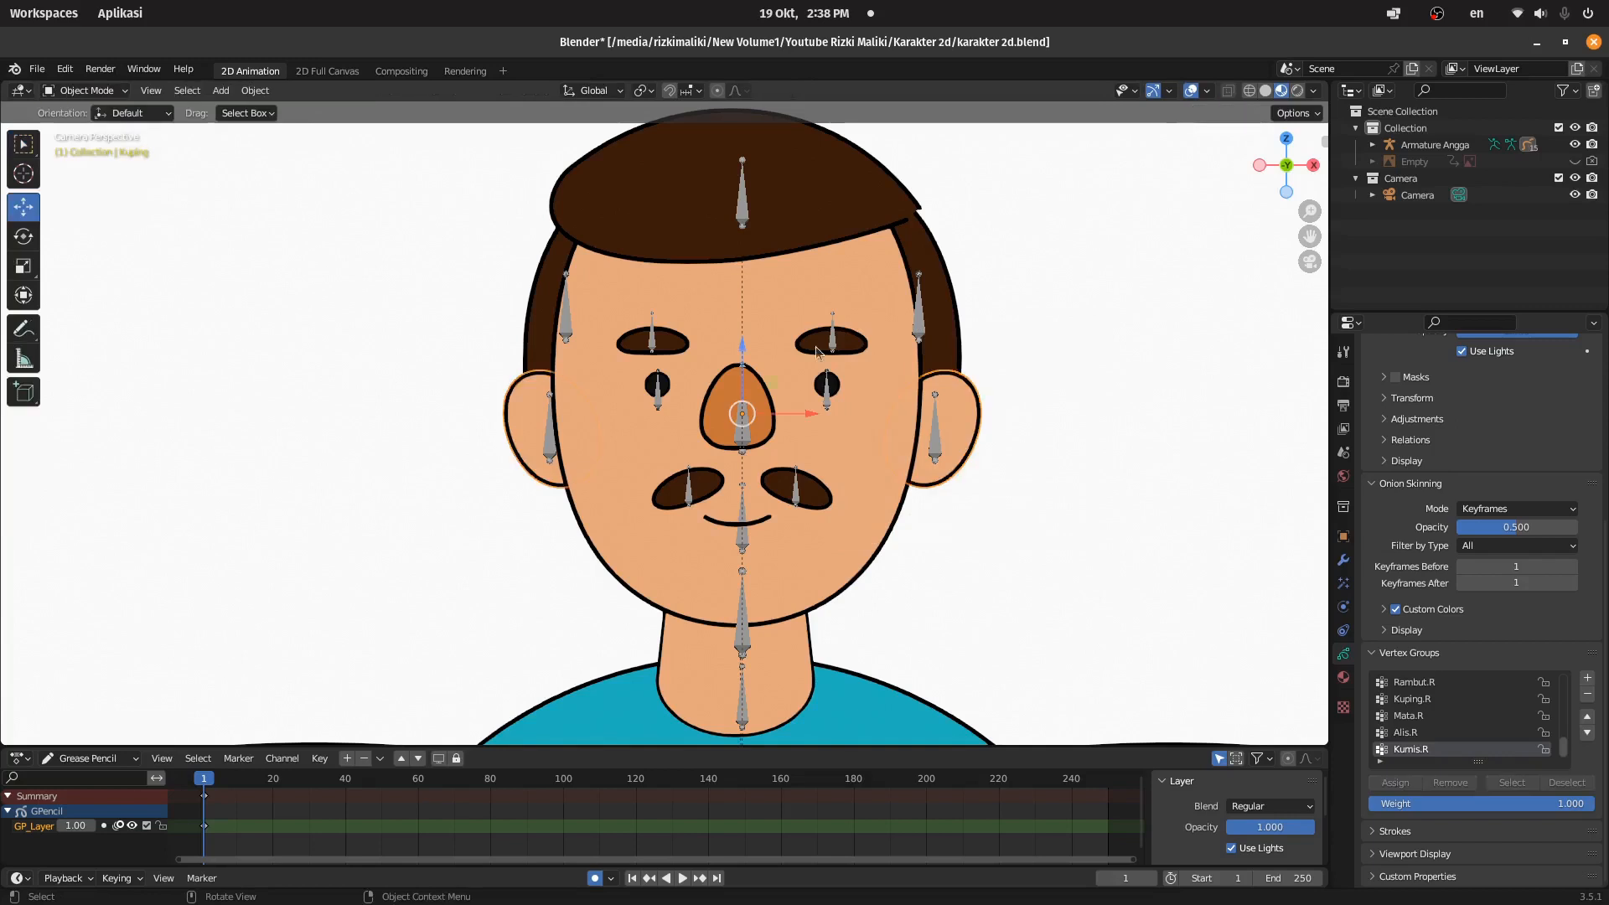
Step: Apply the Mirror modifier of the Kuping ears object
{"action": "left_click", "coordinate": [1345, 561]}
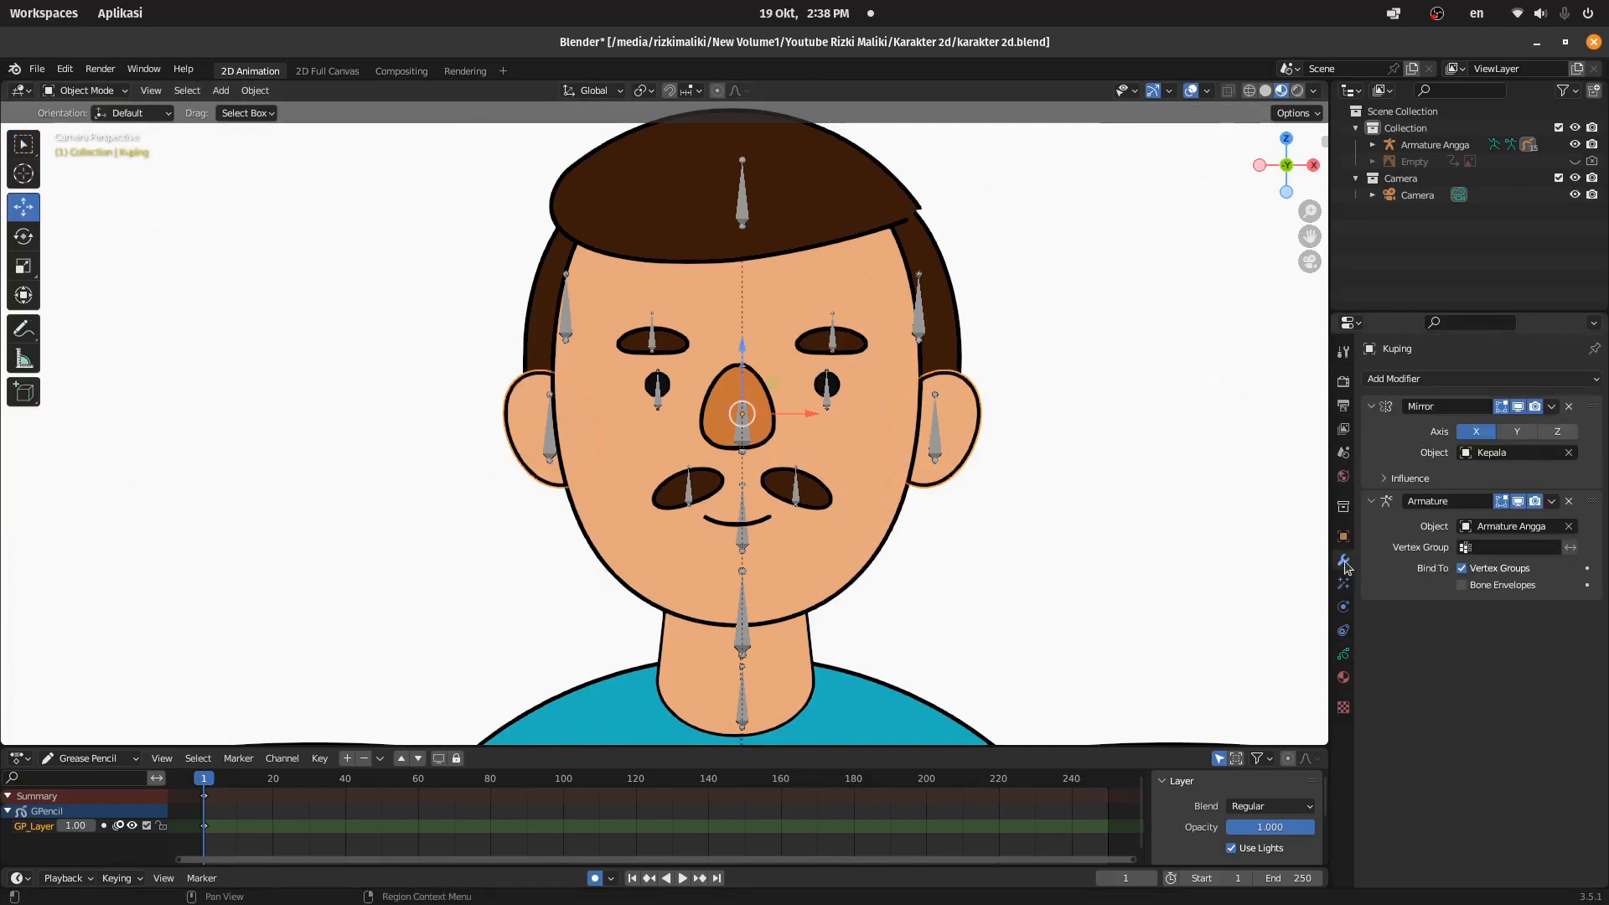
{"action": "left_click", "coordinate": [1551, 407]}
{"action": "left_click", "coordinate": [1541, 427]}
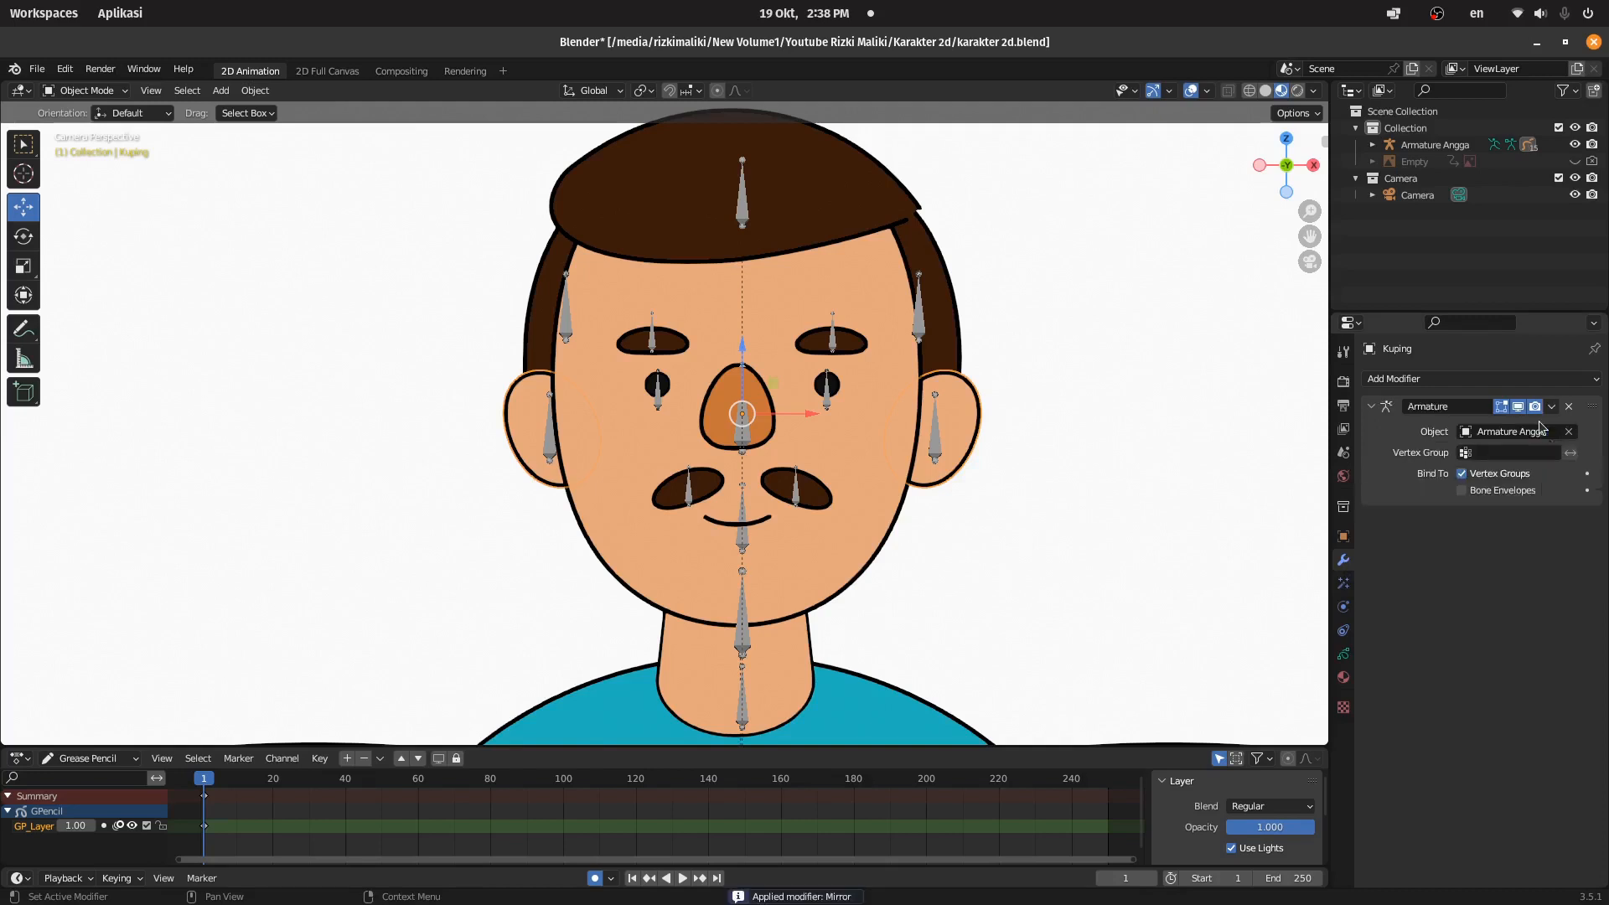
Step: Separate the strokes of the character's left ear from Kuping into their own object in Edit Mode
{"action": "left_click", "coordinate": [84, 90]}
{"action": "left_click", "coordinate": [81, 130]}
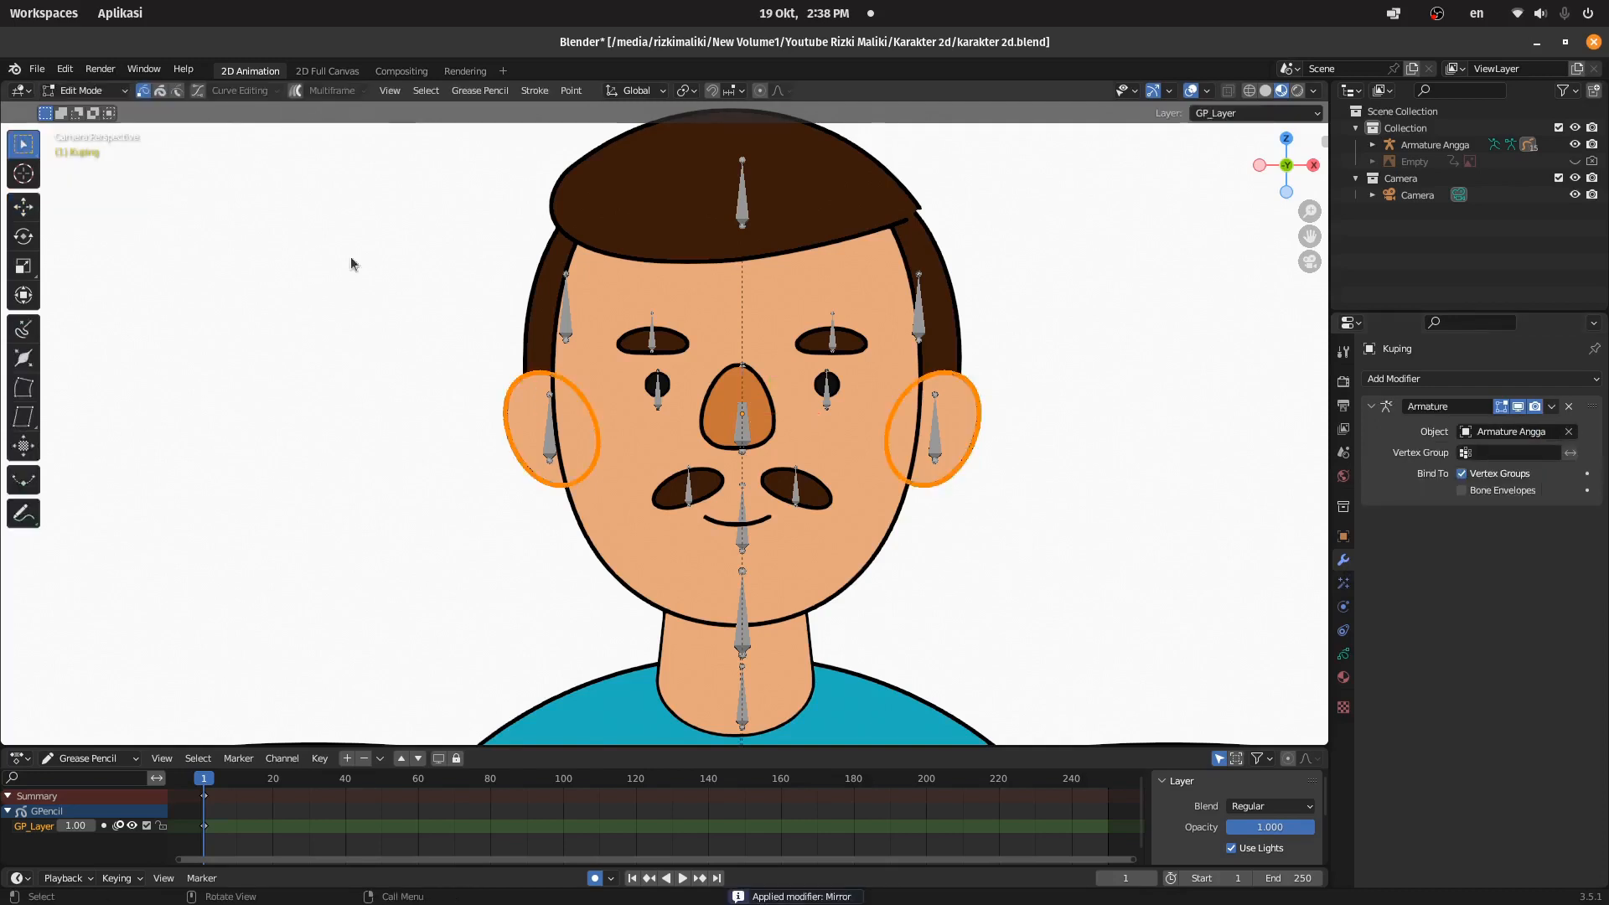
{"action": "left_click_drag", "start_coordinate": [1149, 332], "coordinate": [885, 578]}
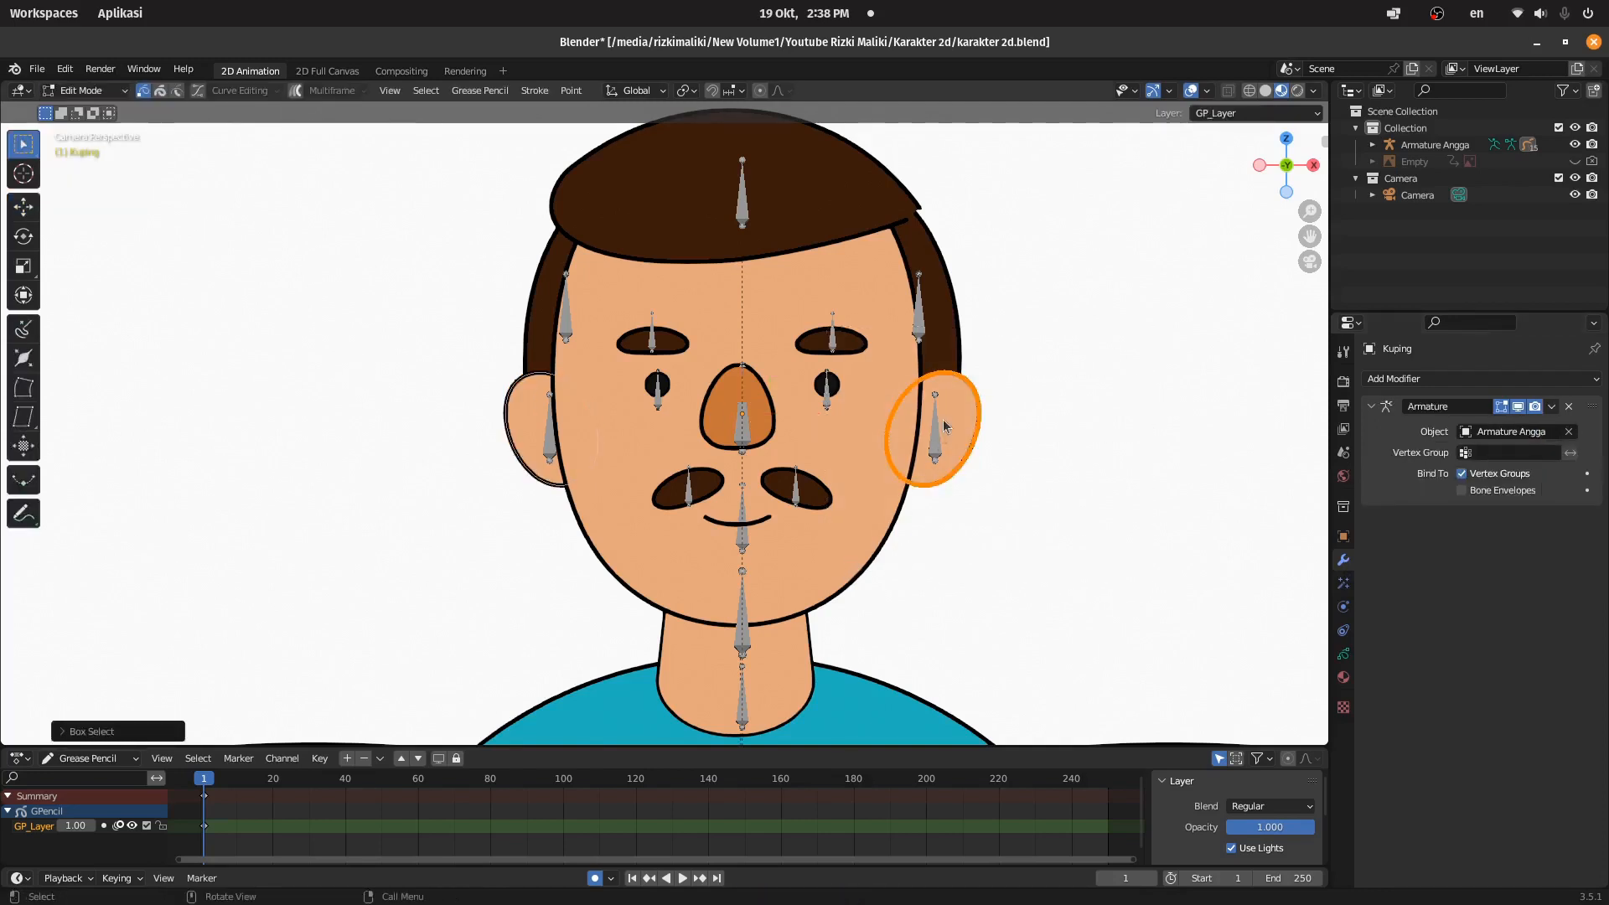
{"action": "right_click", "coordinate": [954, 409]}
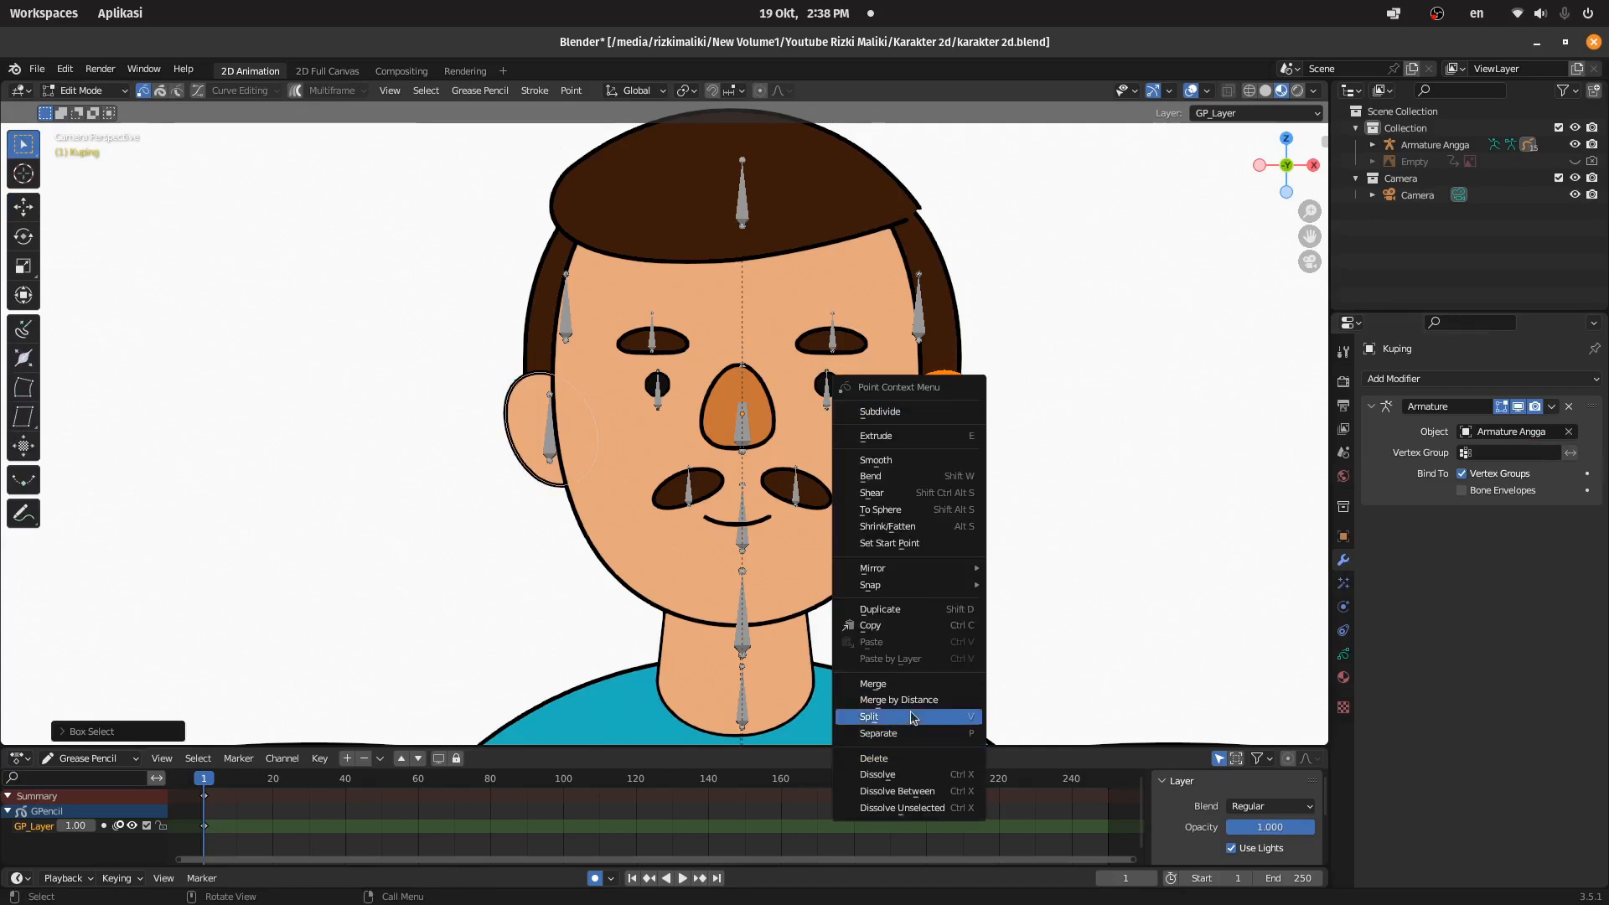
{"action": "left_click", "coordinate": [908, 734]}
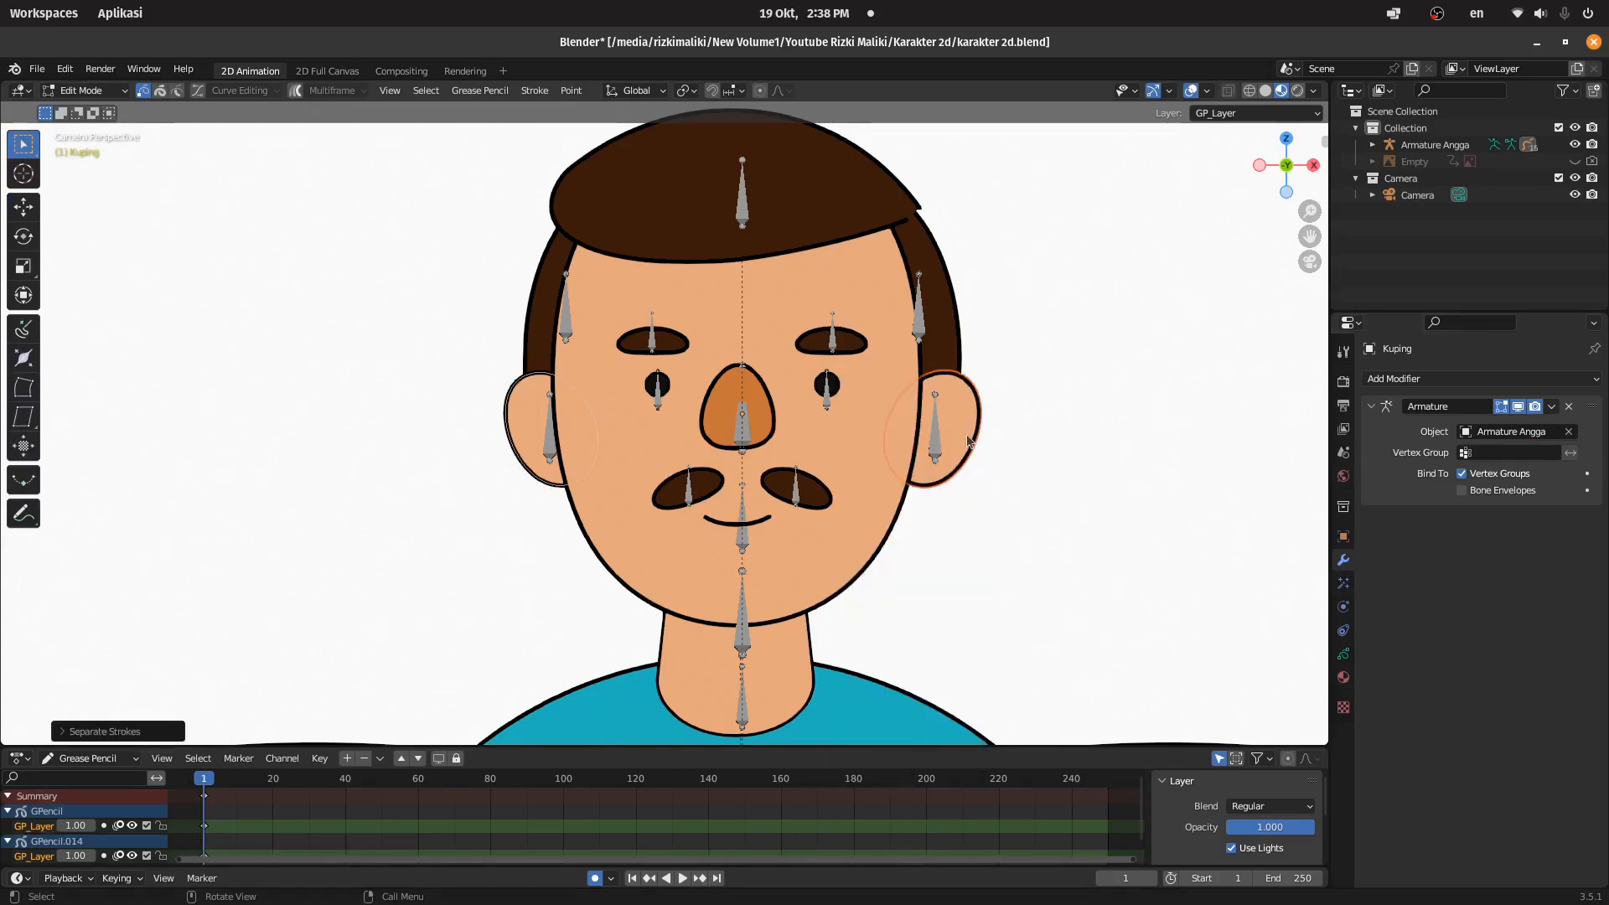
Step: Return to Object Mode and rename the separated ear object Kuping.001 as Kuping Kiri
{"action": "left_click", "coordinate": [1374, 145]}
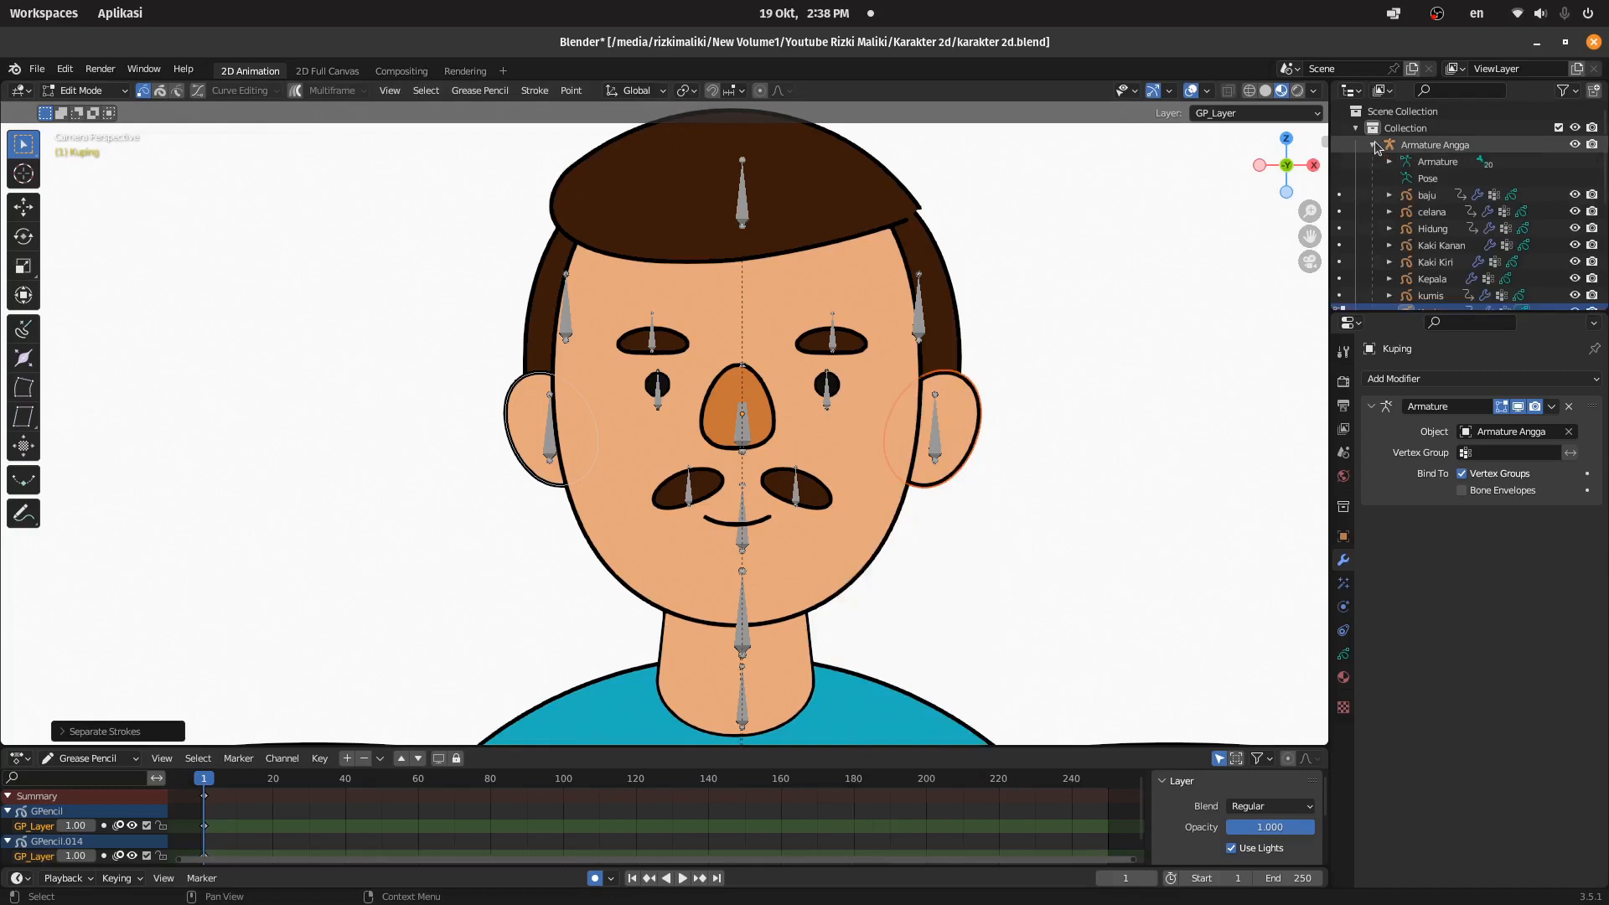
{"action": "scroll", "coordinate": [1435, 222], "scroll_direction": "down", "scroll_amount": 3}
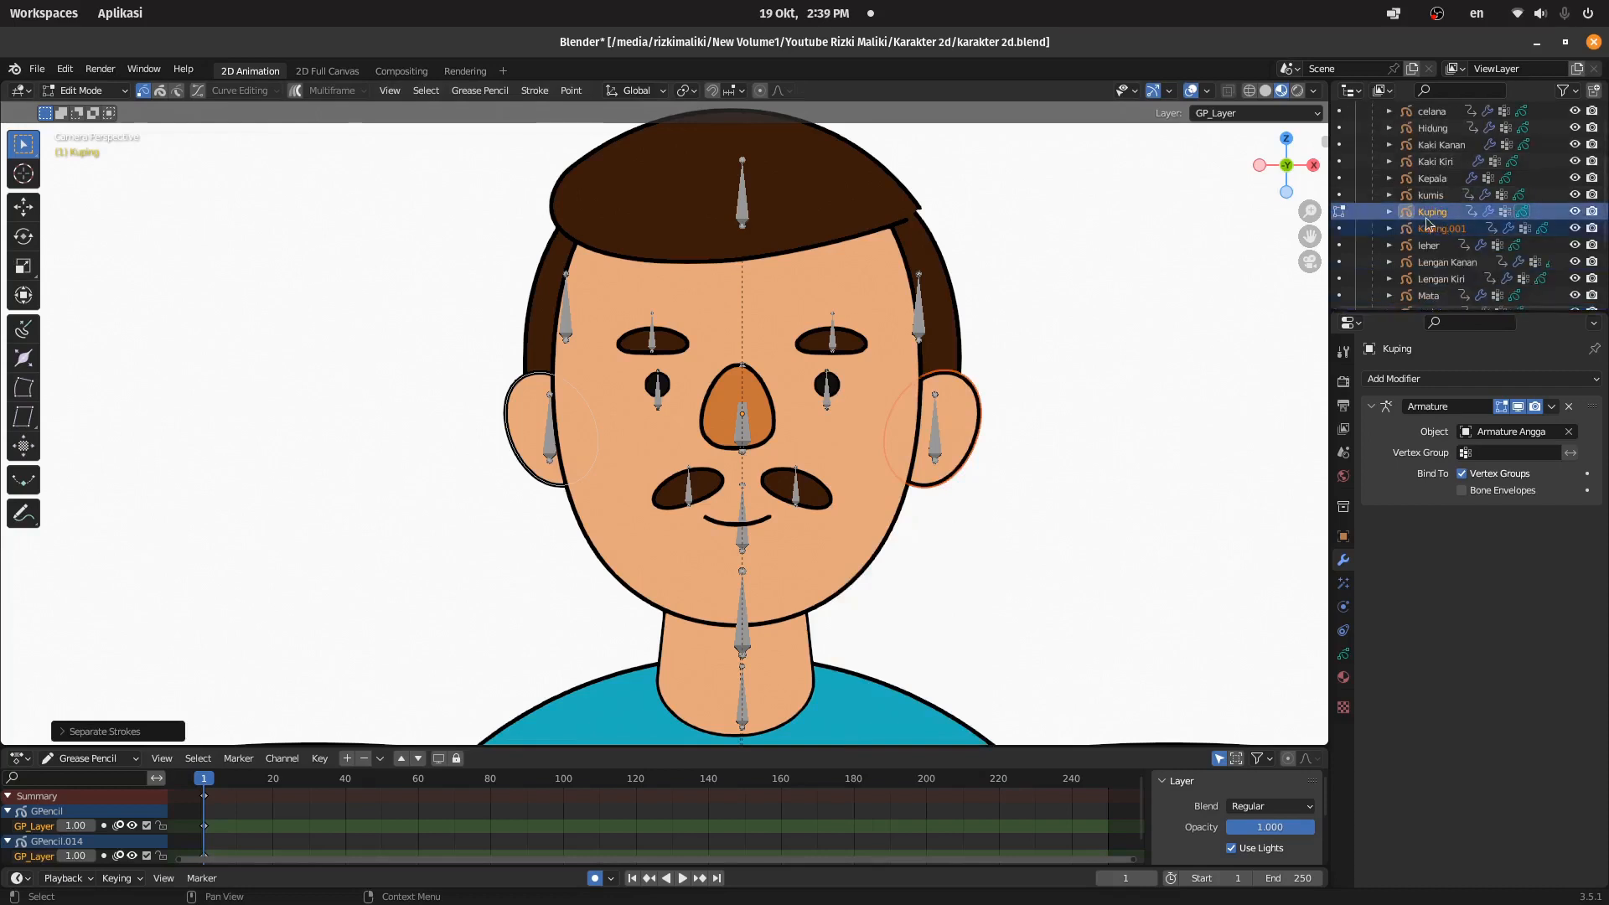
{"action": "left_click", "coordinate": [1435, 212]}
{"action": "scroll", "coordinate": [1437, 213], "scroll_direction": "down", "scroll_amount": 1}
{"action": "left_click", "coordinate": [92, 91]}
{"action": "left_click", "coordinate": [106, 109]}
{"action": "left_click", "coordinate": [982, 402]}
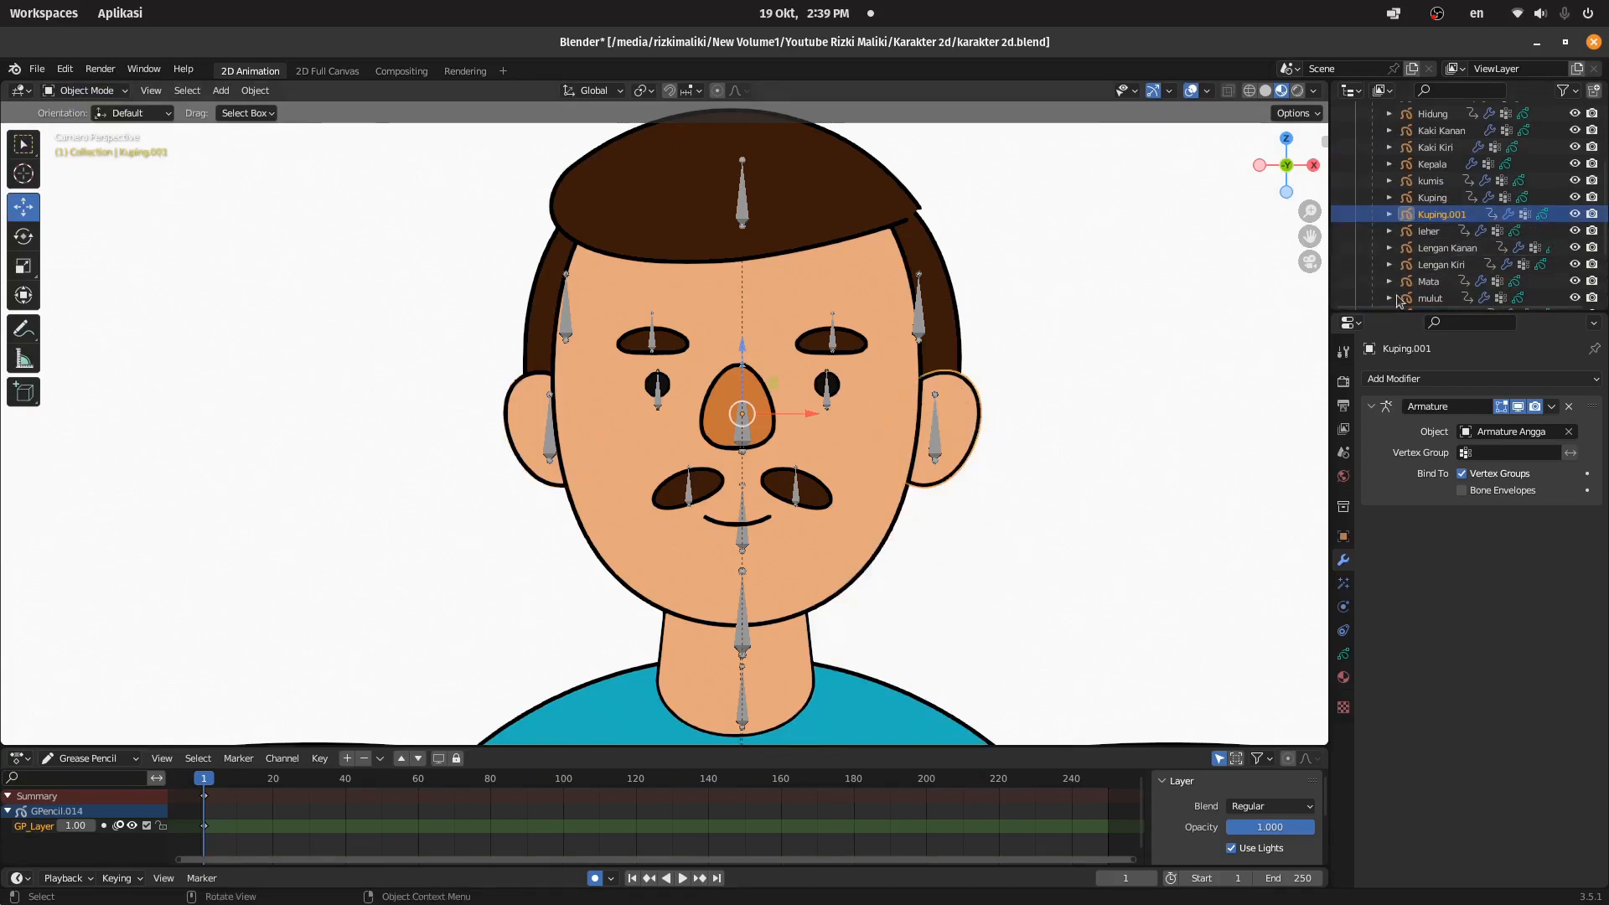
{"action": "scroll", "coordinate": [1443, 222], "scroll_direction": "down", "scroll_amount": 1}
{"action": "double_click", "coordinate": [1439, 201]}
{"action": "type", "text": "Kuping"}
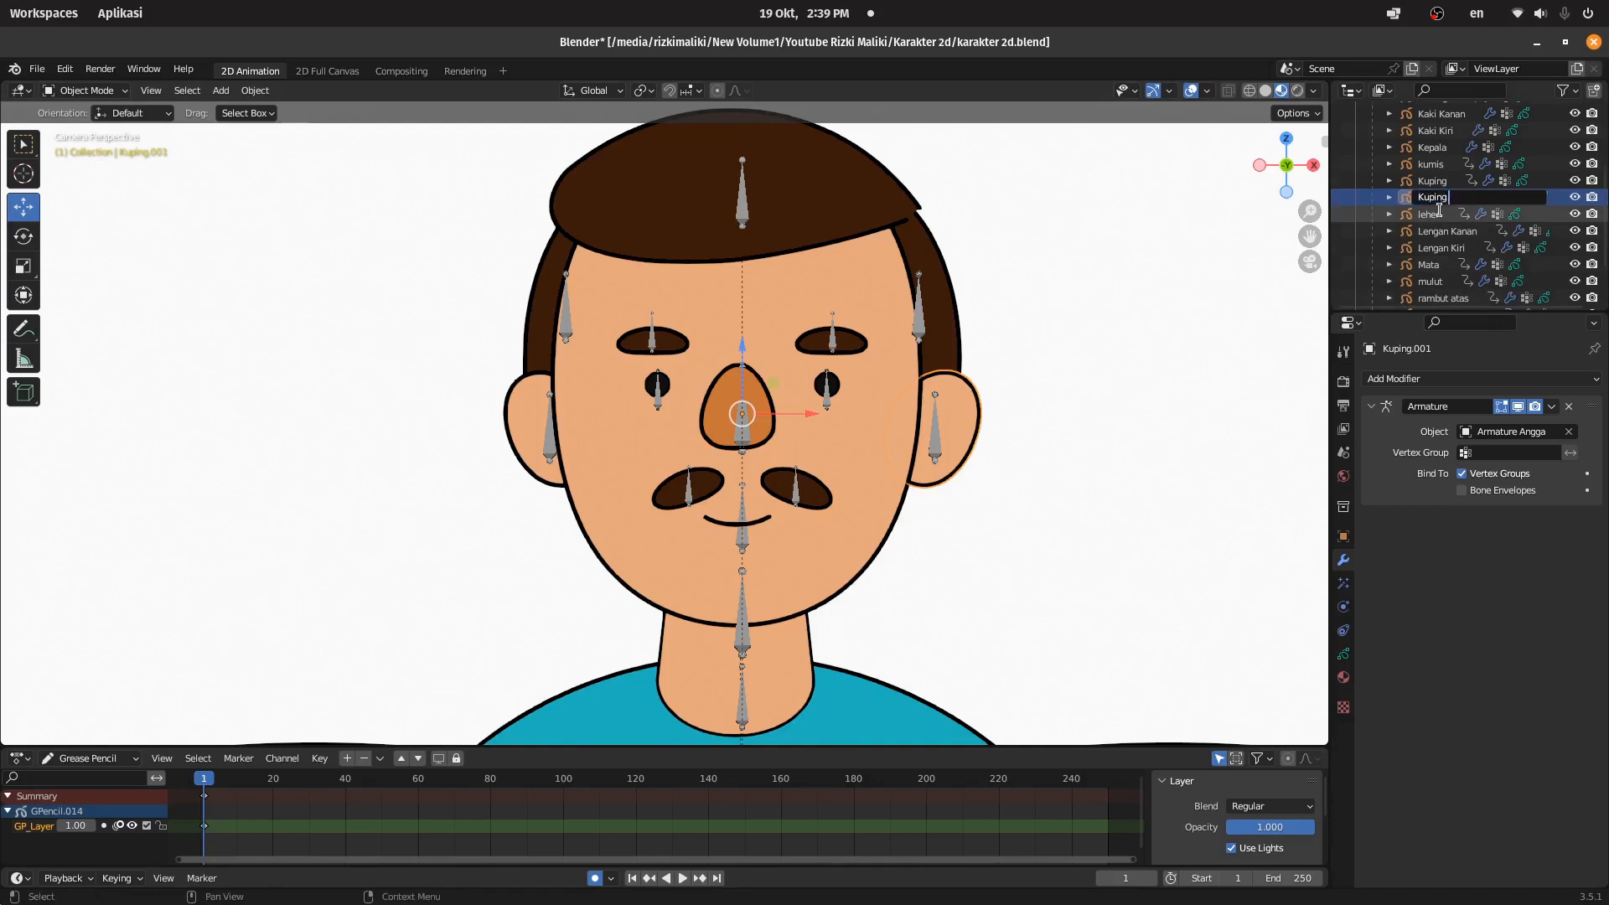
{"action": "type", "text": " Kiri"}
{"action": "key", "text": "Return"}
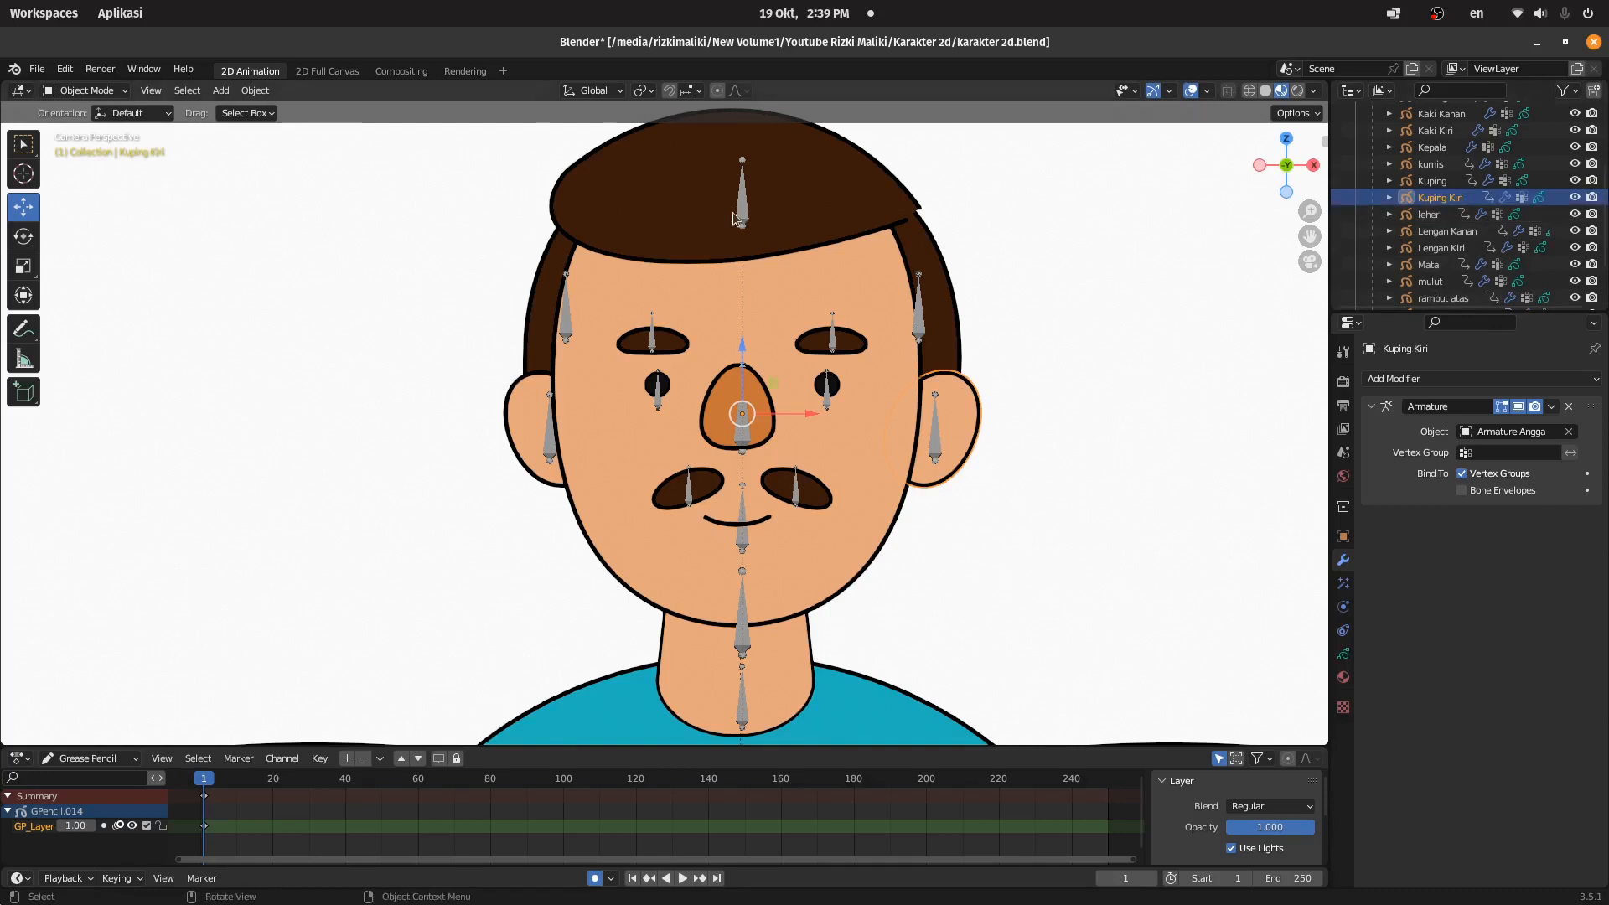
Step: Rename the remaining Kuping ear object, on the character's right side, as Kuping Kanan
{"action": "left_click", "coordinate": [537, 391]}
{"action": "scroll", "coordinate": [1465, 200], "scroll_direction": "up", "scroll_amount": 1}
{"action": "double_click", "coordinate": [1465, 197]}
{"action": "type", "text": "Ku"}
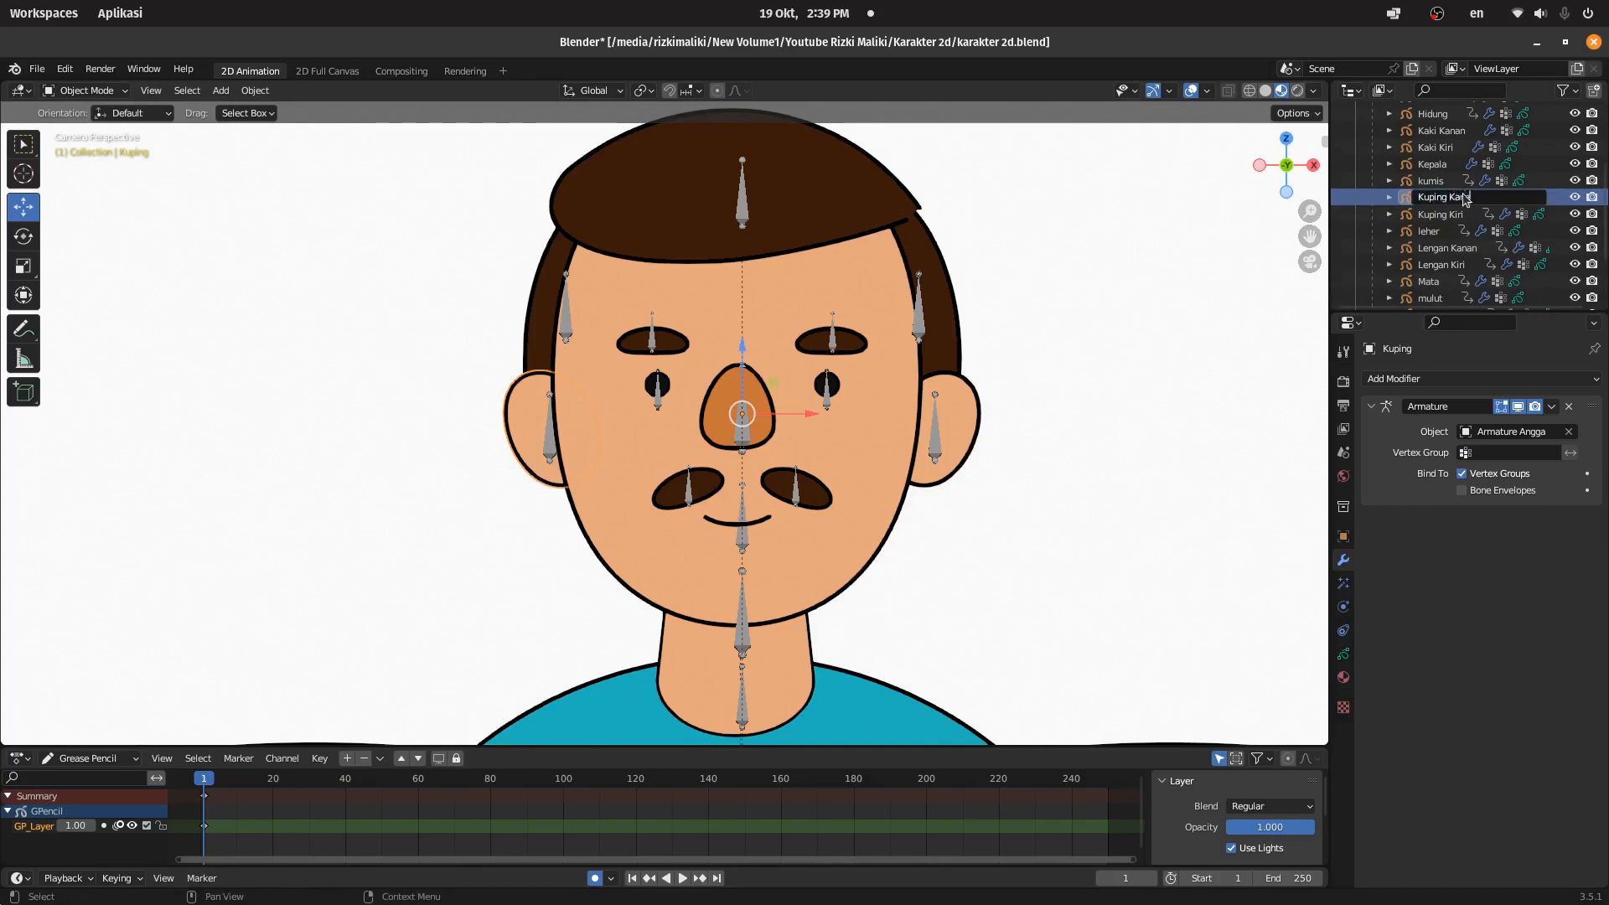
{"action": "type", "text": "ping Kanan"}
{"action": "key", "text": "Return"}
Step: Assign all strokes of the Kuping Kiri ear to the Kuping.L vertex group in Edit Mode, and return to Object Mode
{"action": "left_click", "coordinate": [82, 90]}
{"action": "left_click", "coordinate": [949, 440]}
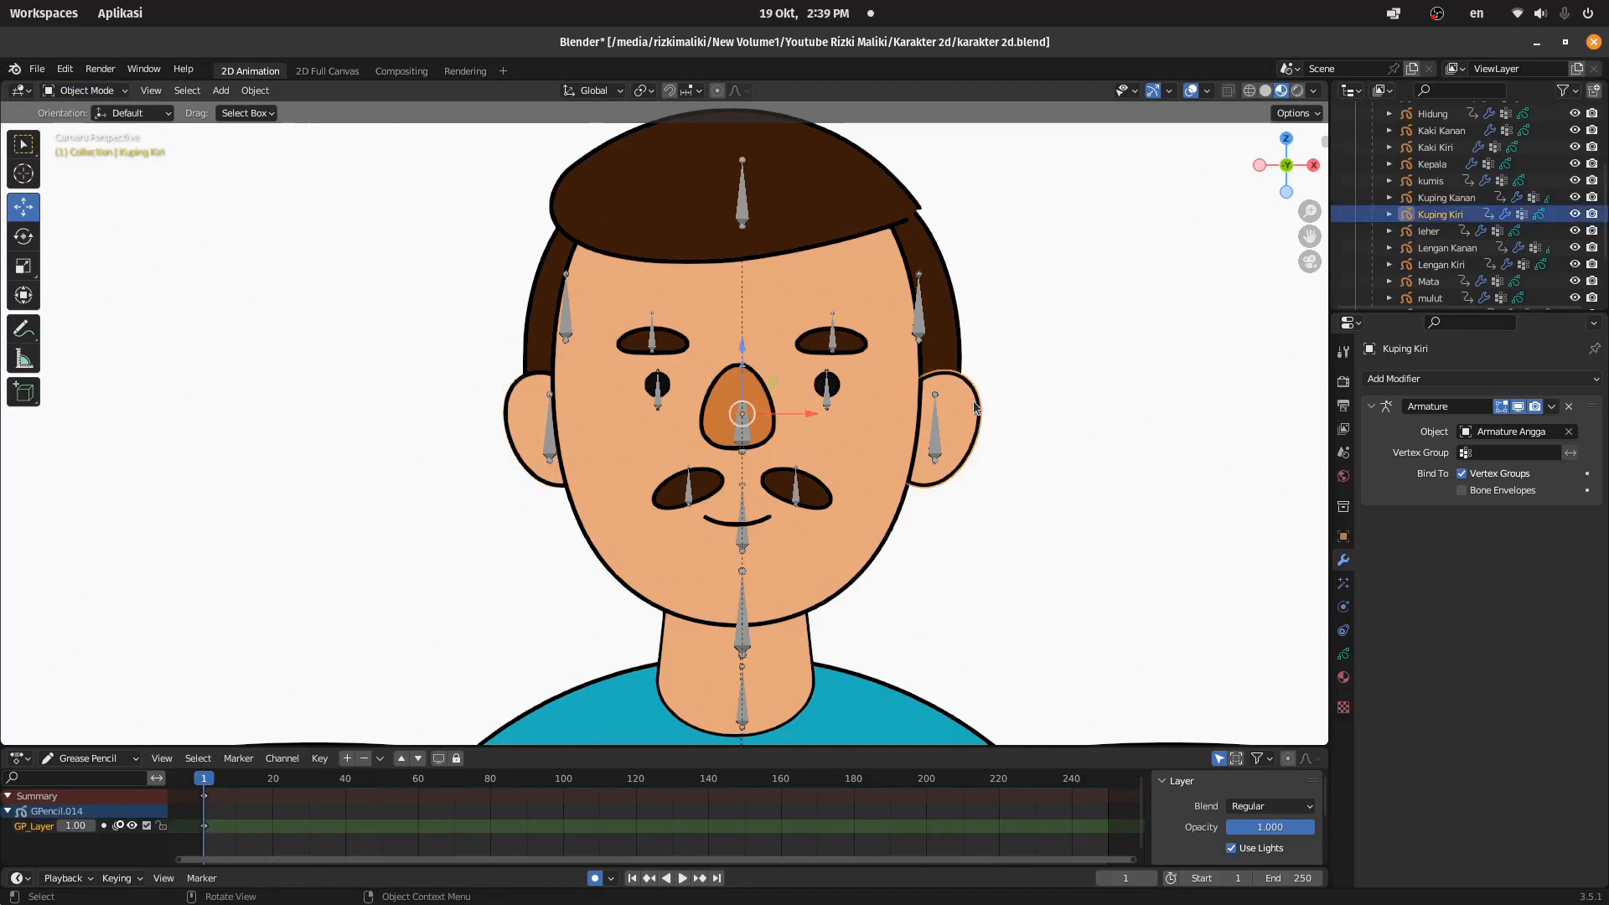
{"action": "left_click", "coordinate": [83, 90]}
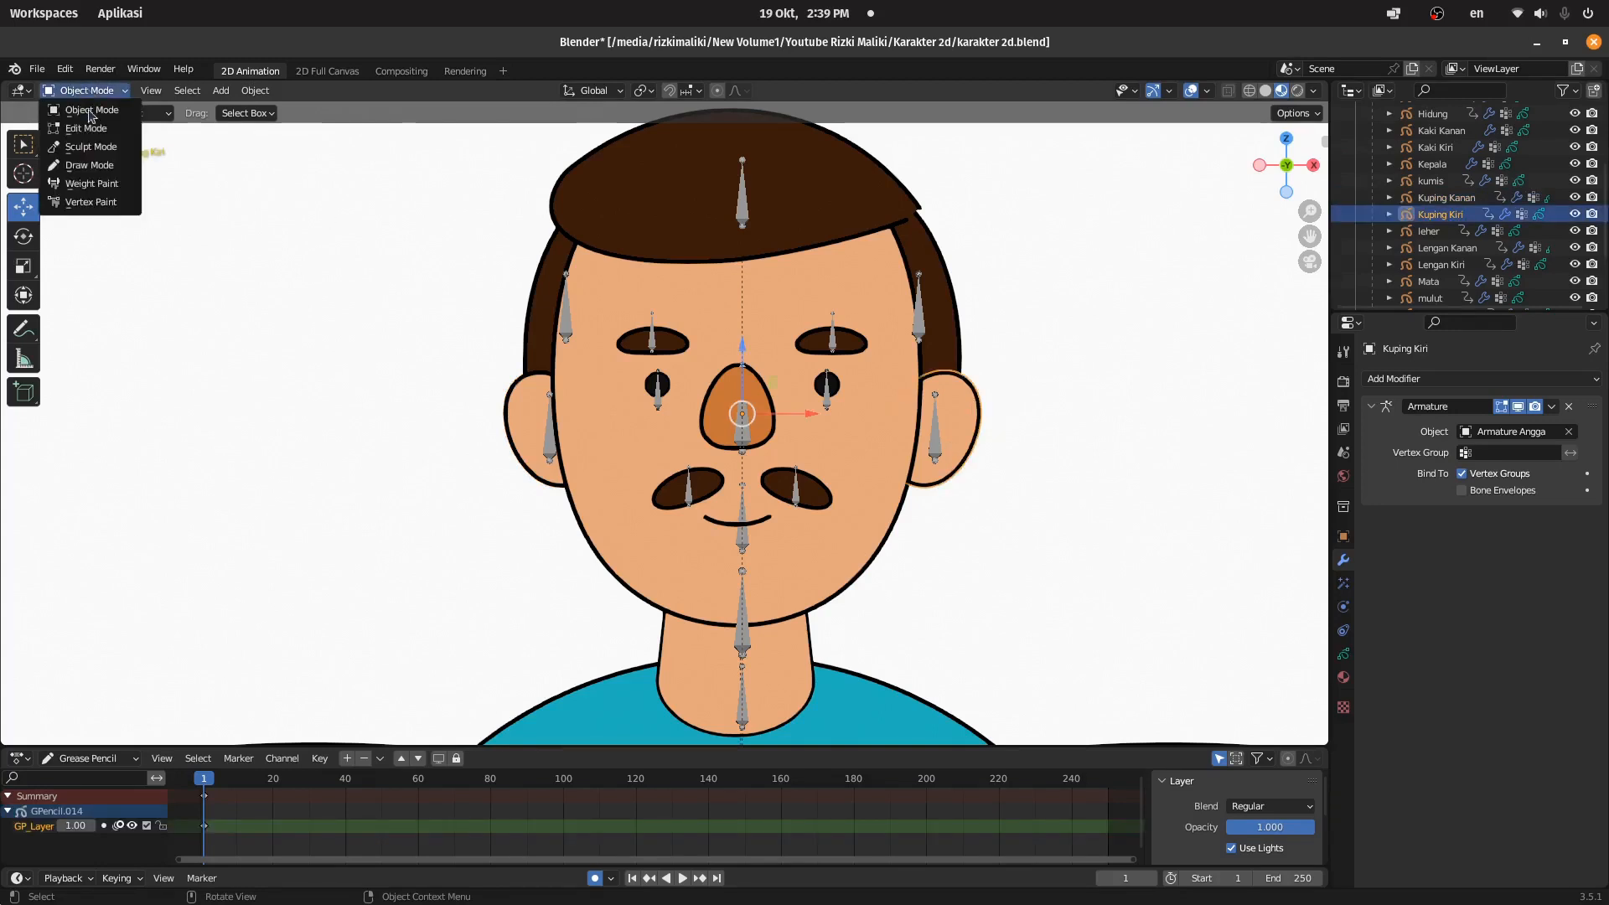
{"action": "left_click", "coordinate": [87, 128]}
{"action": "left_click_drag", "start_coordinate": [1167, 342], "coordinate": [912, 487]}
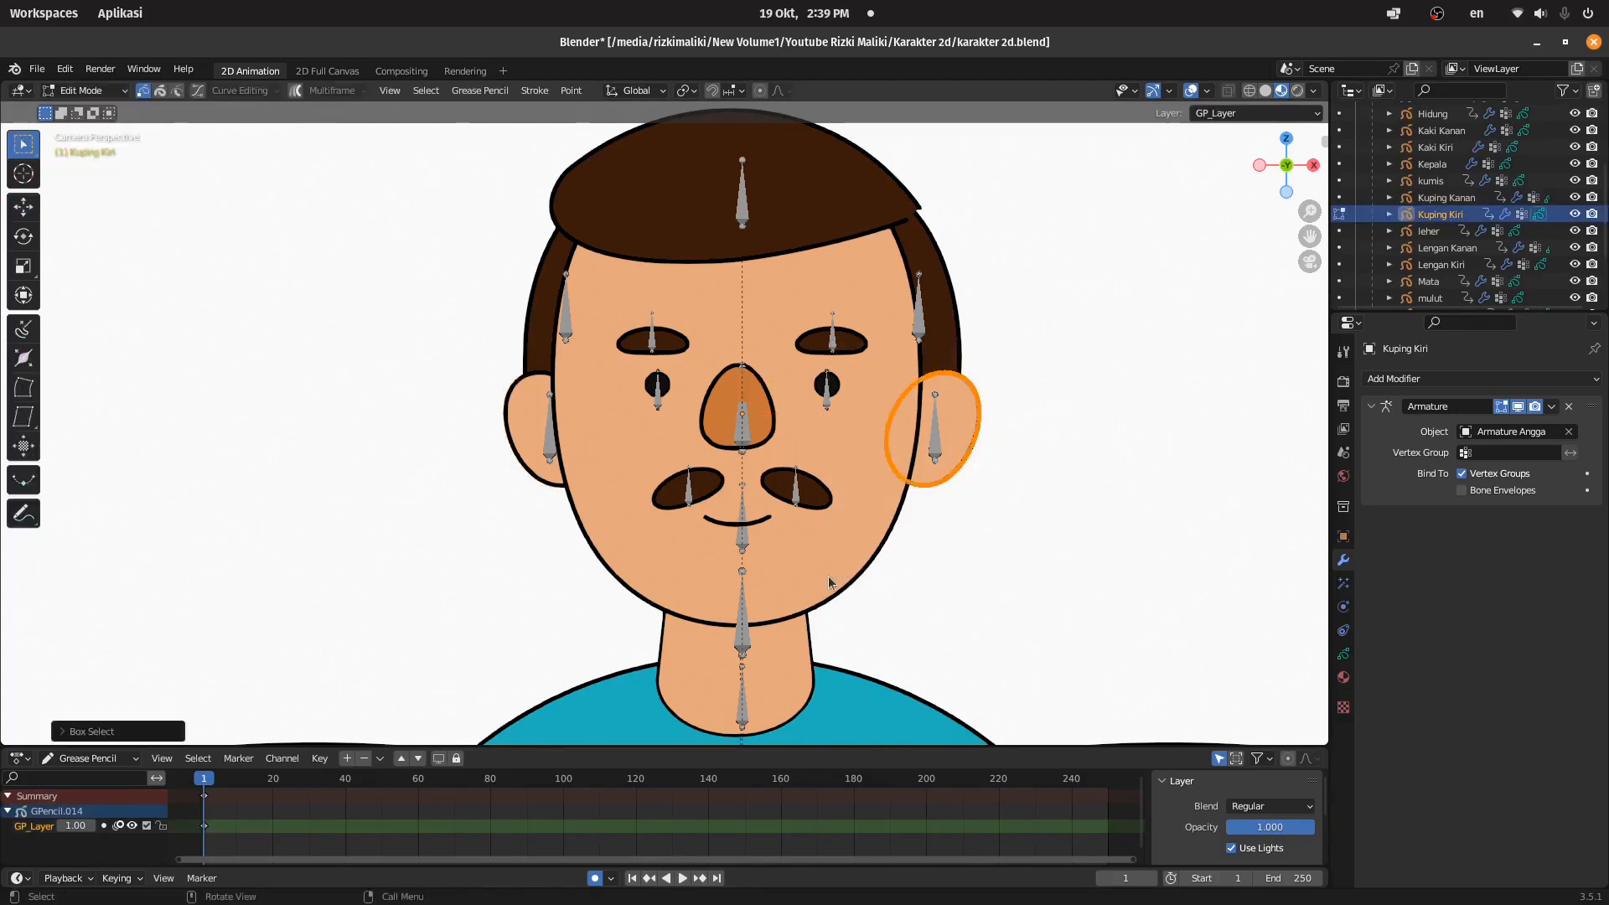
{"action": "left_click", "coordinate": [1343, 654]}
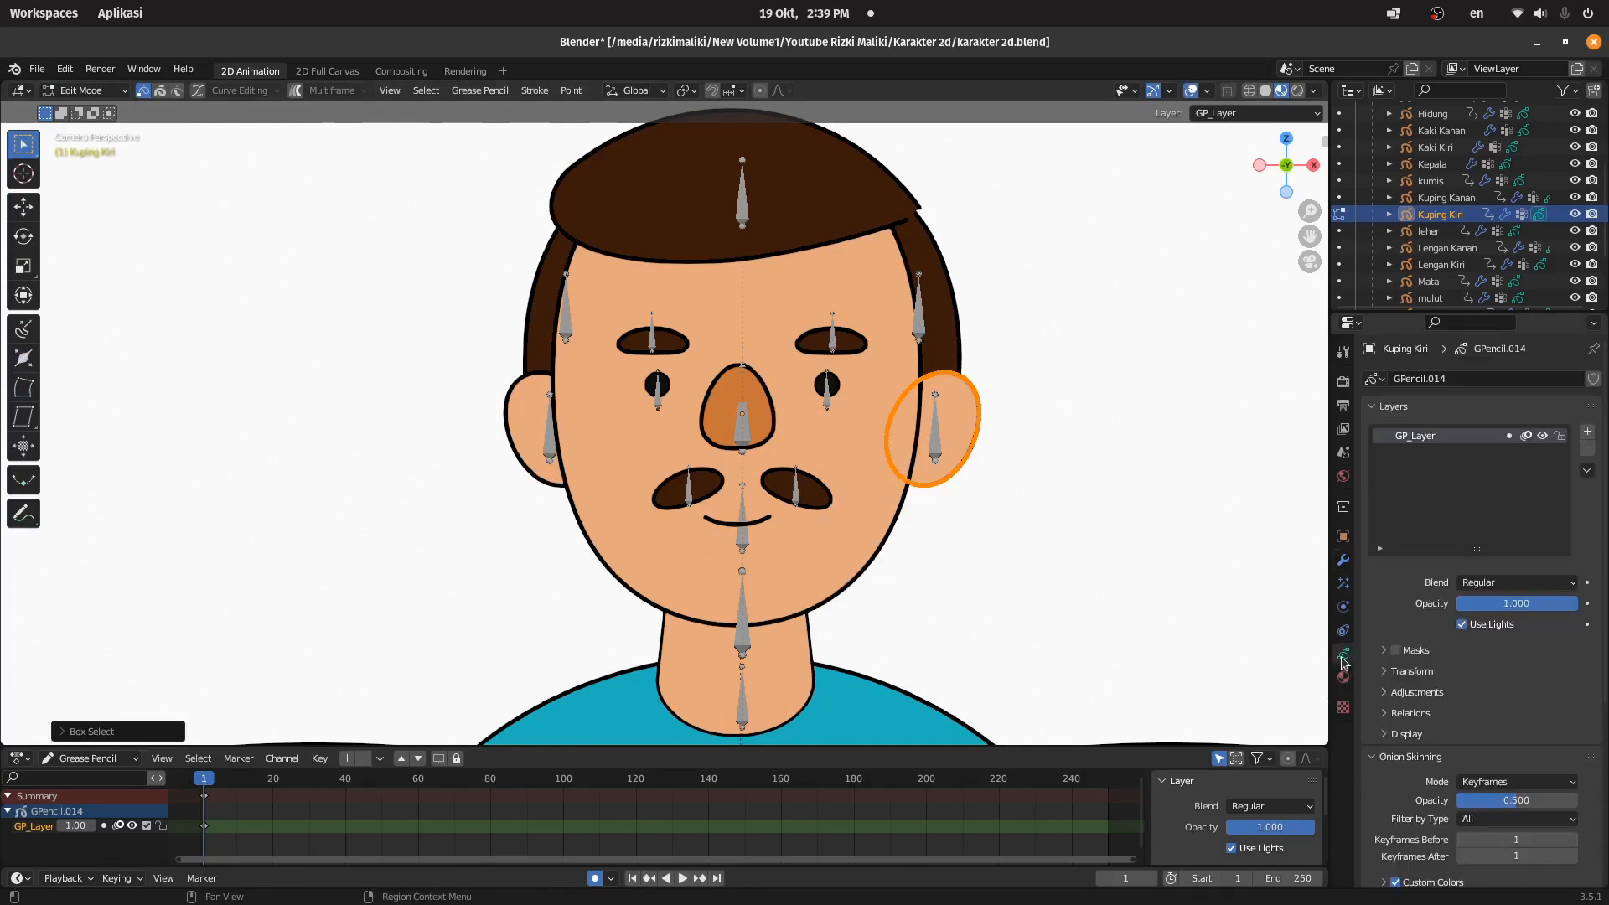
{"action": "scroll", "coordinate": [1584, 709], "scroll_direction": "down", "scroll_amount": 5}
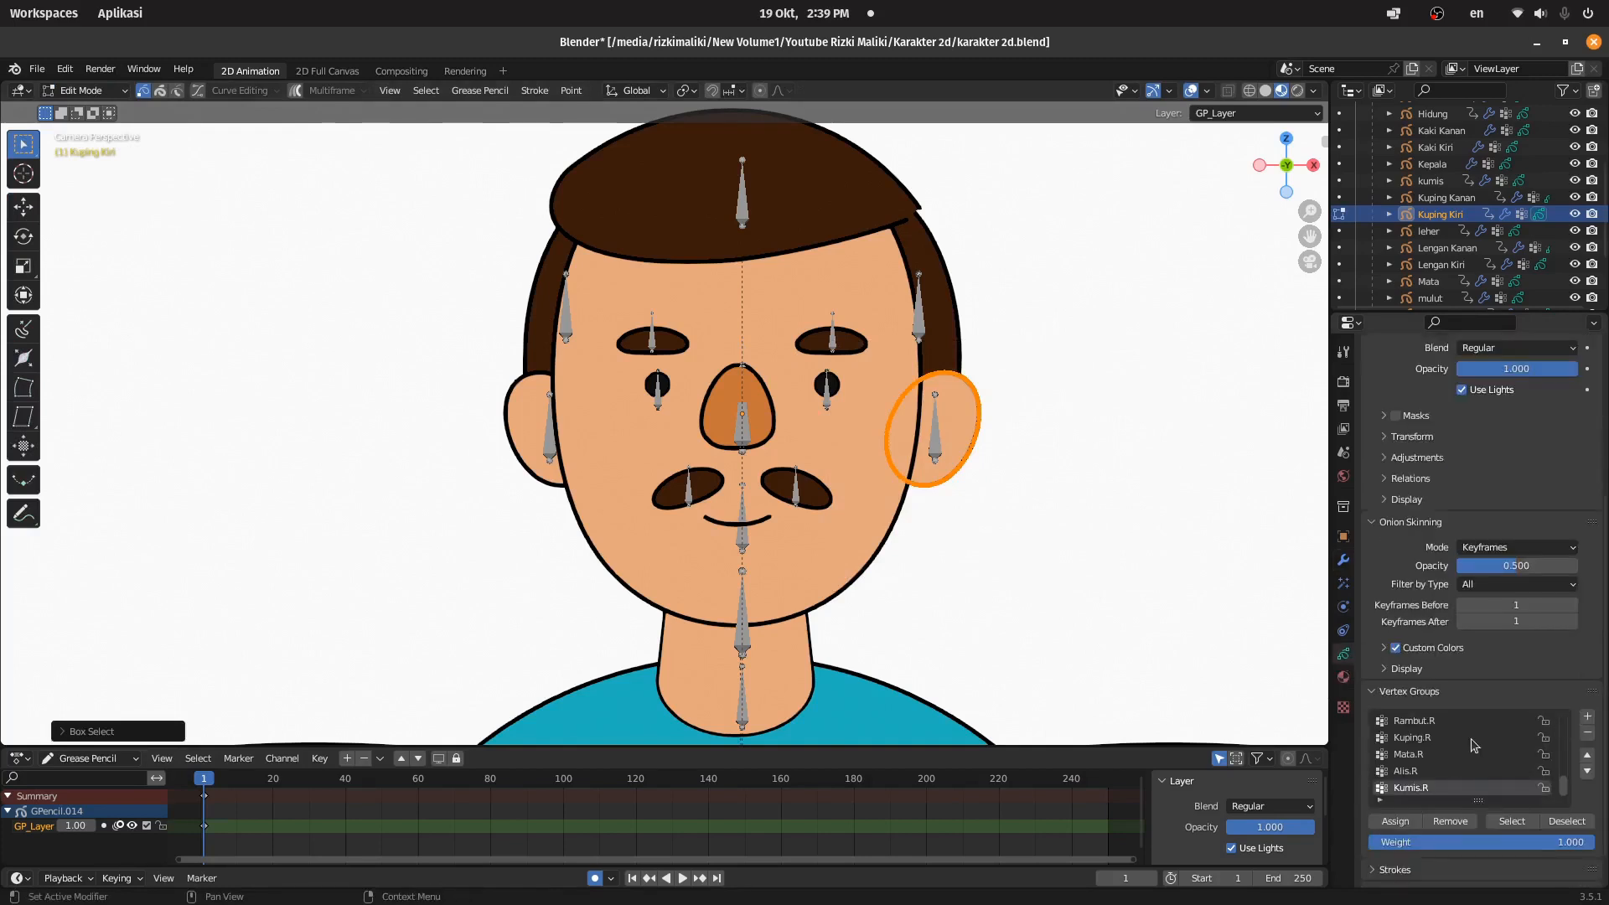
{"action": "scroll", "coordinate": [1452, 779], "scroll_direction": "up", "scroll_amount": 5}
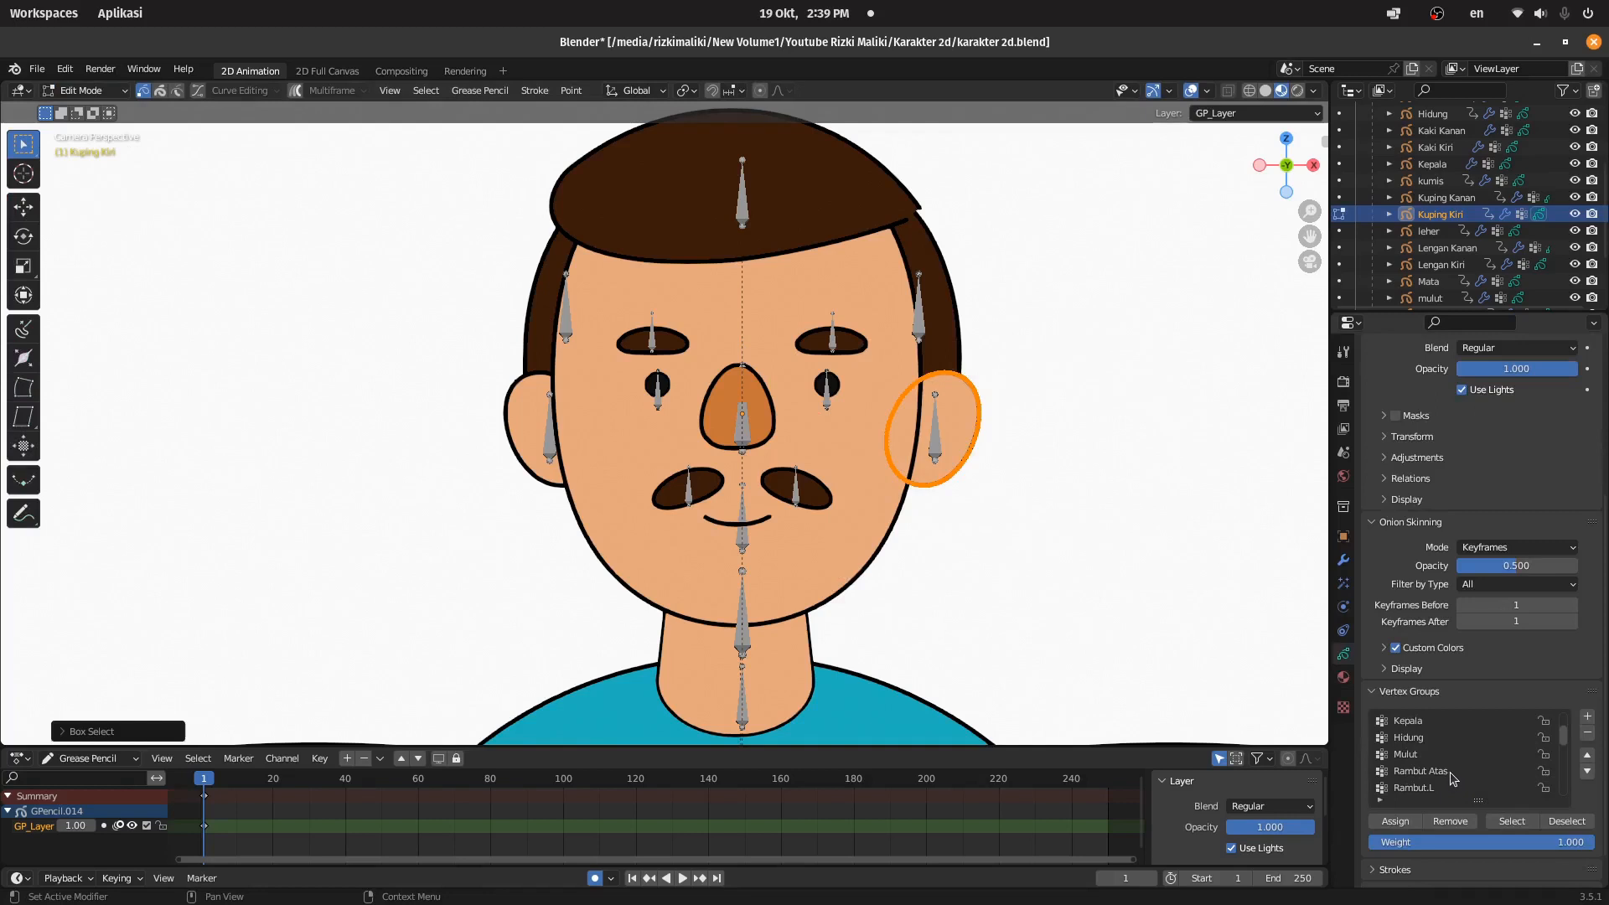
{"action": "scroll", "coordinate": [1453, 780], "scroll_direction": "up", "scroll_amount": 1}
{"action": "scroll", "coordinate": [1421, 760], "scroll_direction": "down", "scroll_amount": 6}
{"action": "scroll", "coordinate": [1421, 754], "scroll_direction": "up", "scroll_amount": 1}
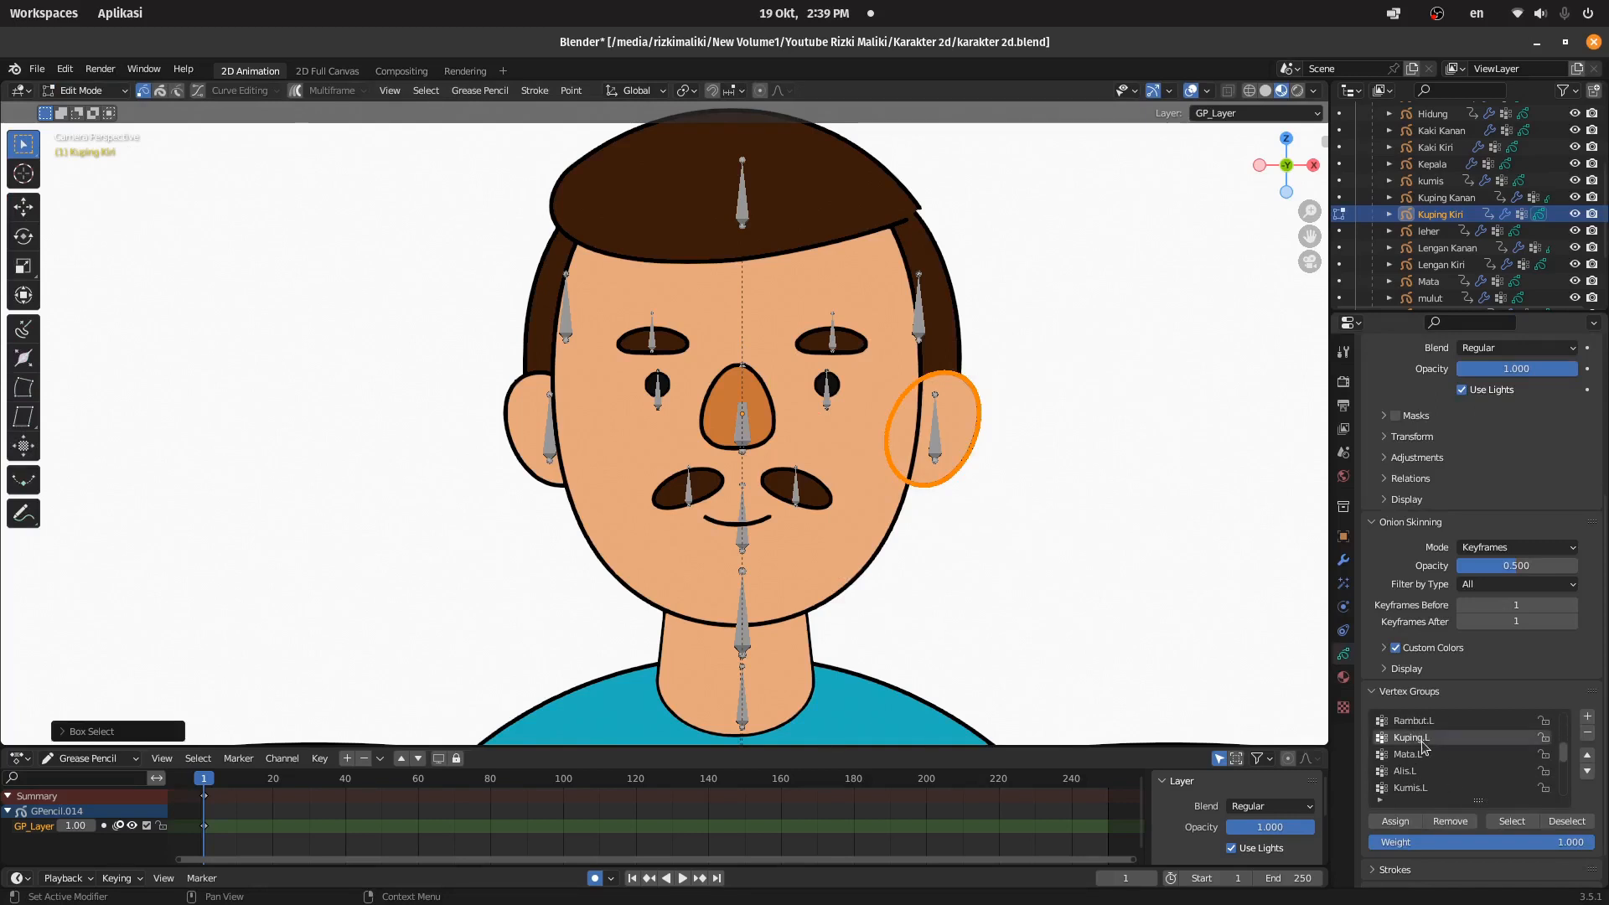
{"action": "left_click", "coordinate": [1395, 822]}
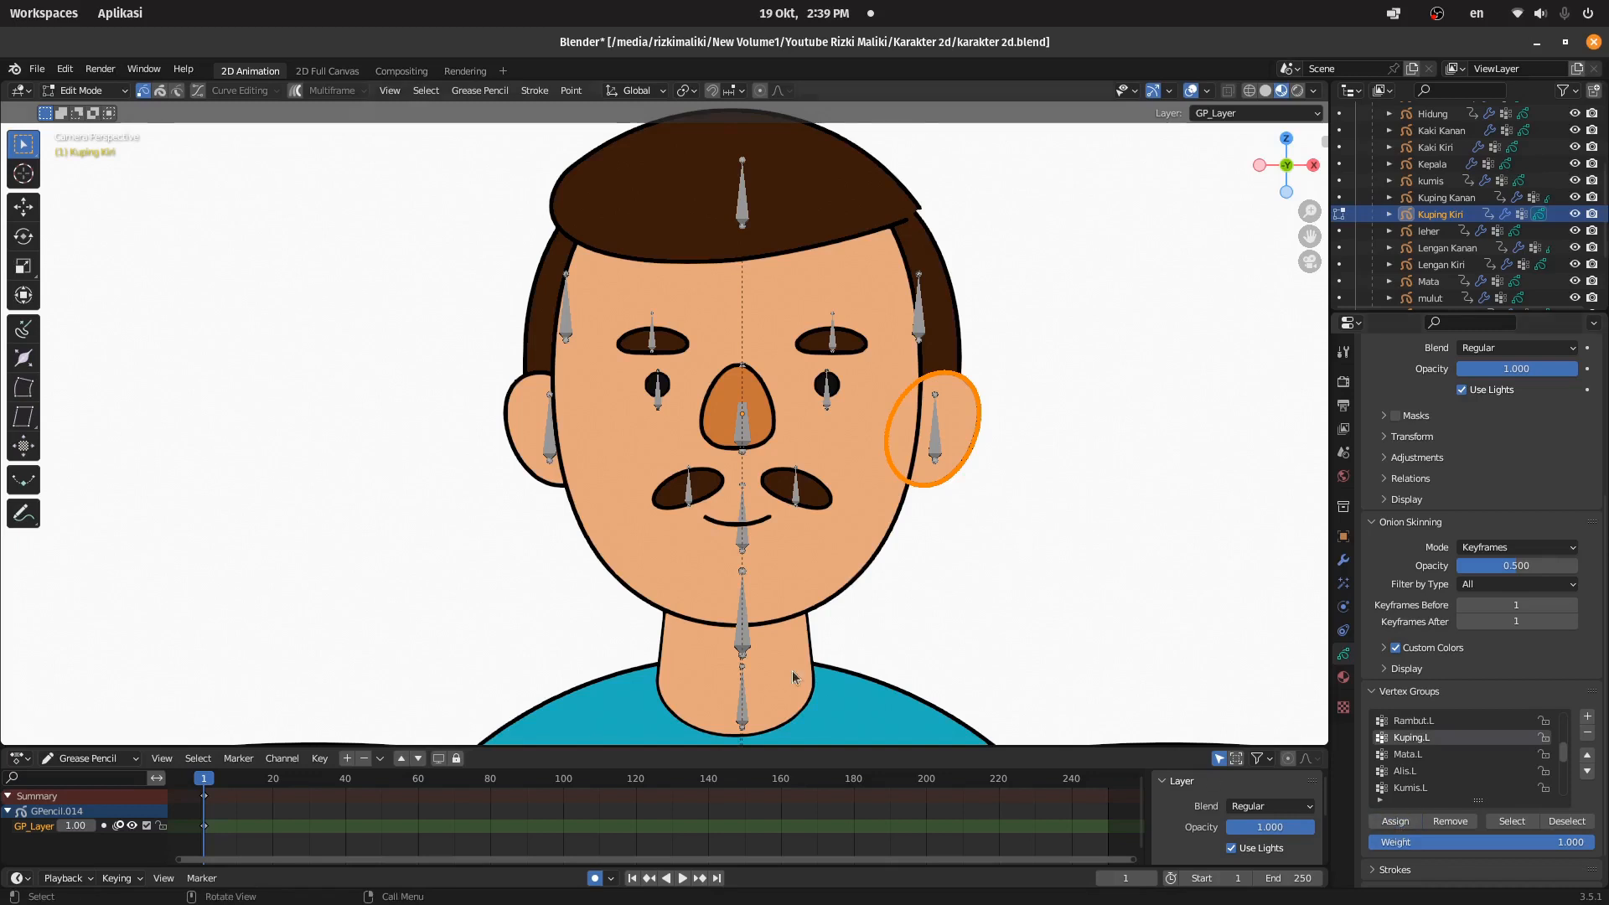
{"action": "left_click", "coordinate": [83, 90]}
{"action": "left_click", "coordinate": [84, 105]}
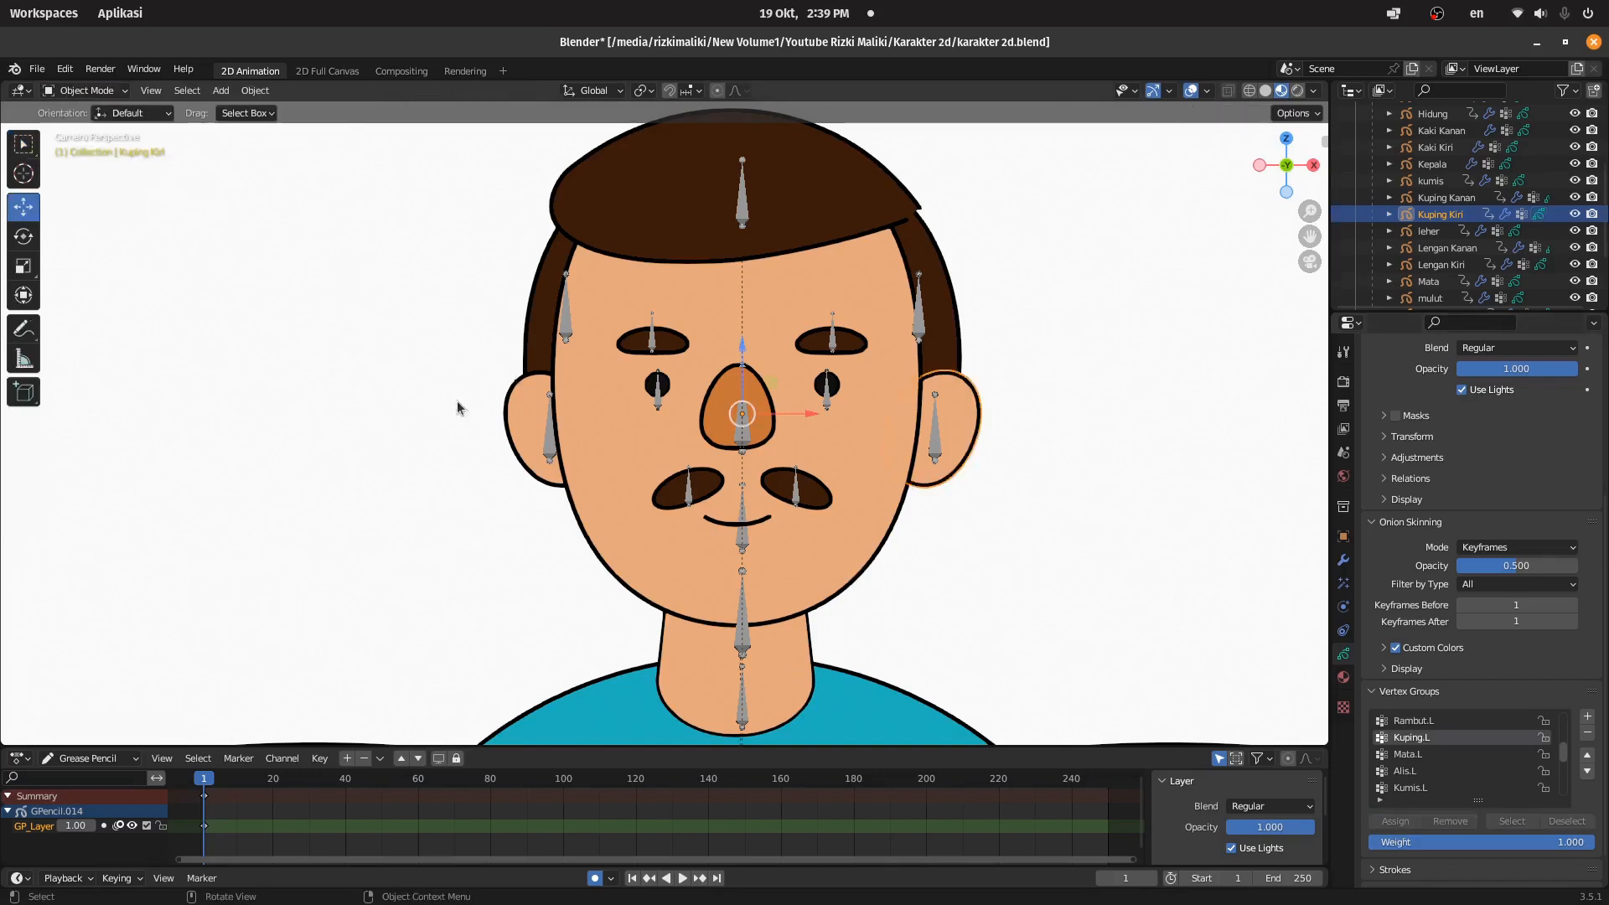
Step: Assign all strokes of the Kuping Kanan ear to the Kuping.R vertex group in Edit Mode, and return to Object Mode
{"action": "left_click", "coordinate": [517, 415]}
{"action": "left_click", "coordinate": [93, 91]}
{"action": "left_click", "coordinate": [84, 126]}
{"action": "left_click_drag", "start_coordinate": [402, 323], "coordinate": [519, 482]}
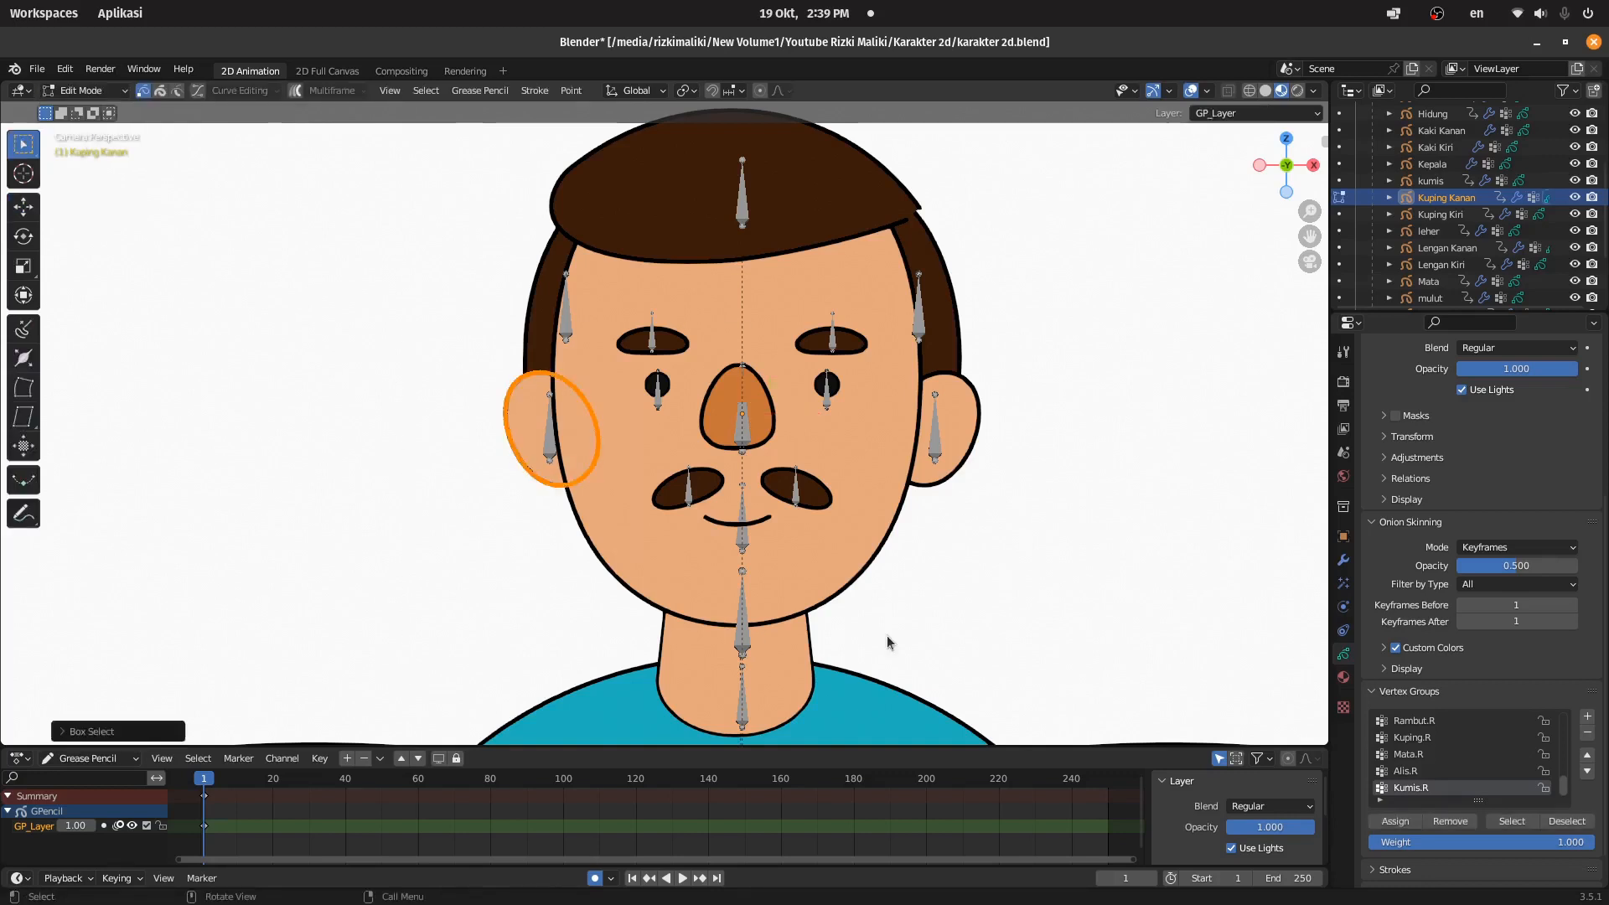
{"action": "scroll", "coordinate": [1442, 773], "scroll_direction": "down", "scroll_amount": 5}
{"action": "scroll", "coordinate": [1442, 773], "scroll_direction": "up", "scroll_amount": 6}
{"action": "scroll", "coordinate": [1431, 759], "scroll_direction": "down", "scroll_amount": 8}
{"action": "left_click", "coordinate": [1417, 772]}
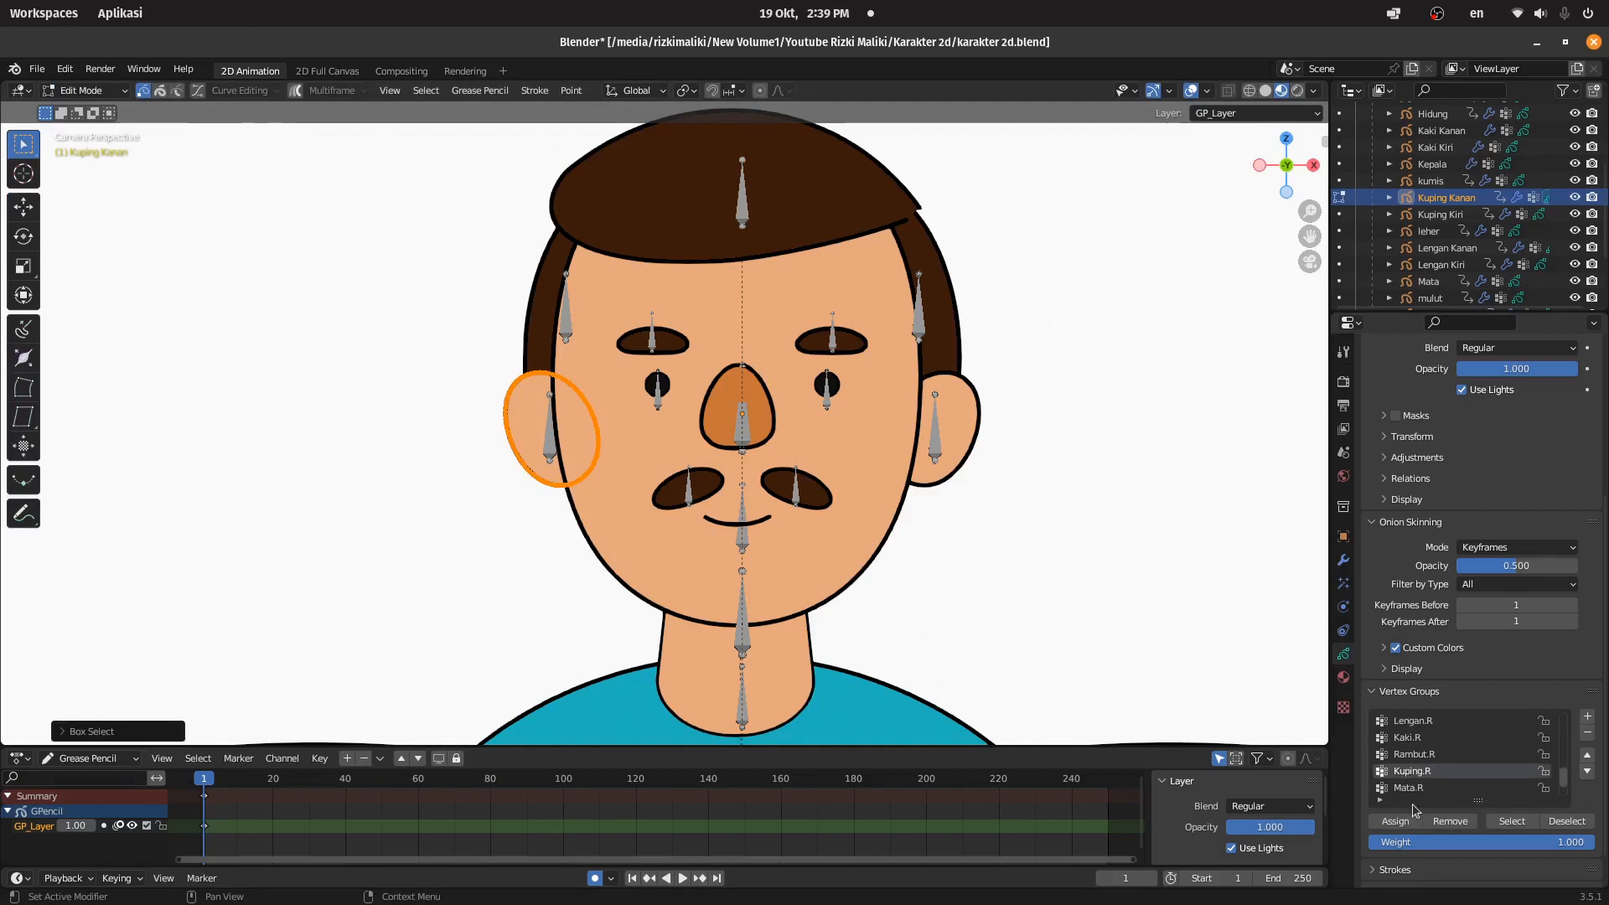
{"action": "left_click", "coordinate": [1399, 824]}
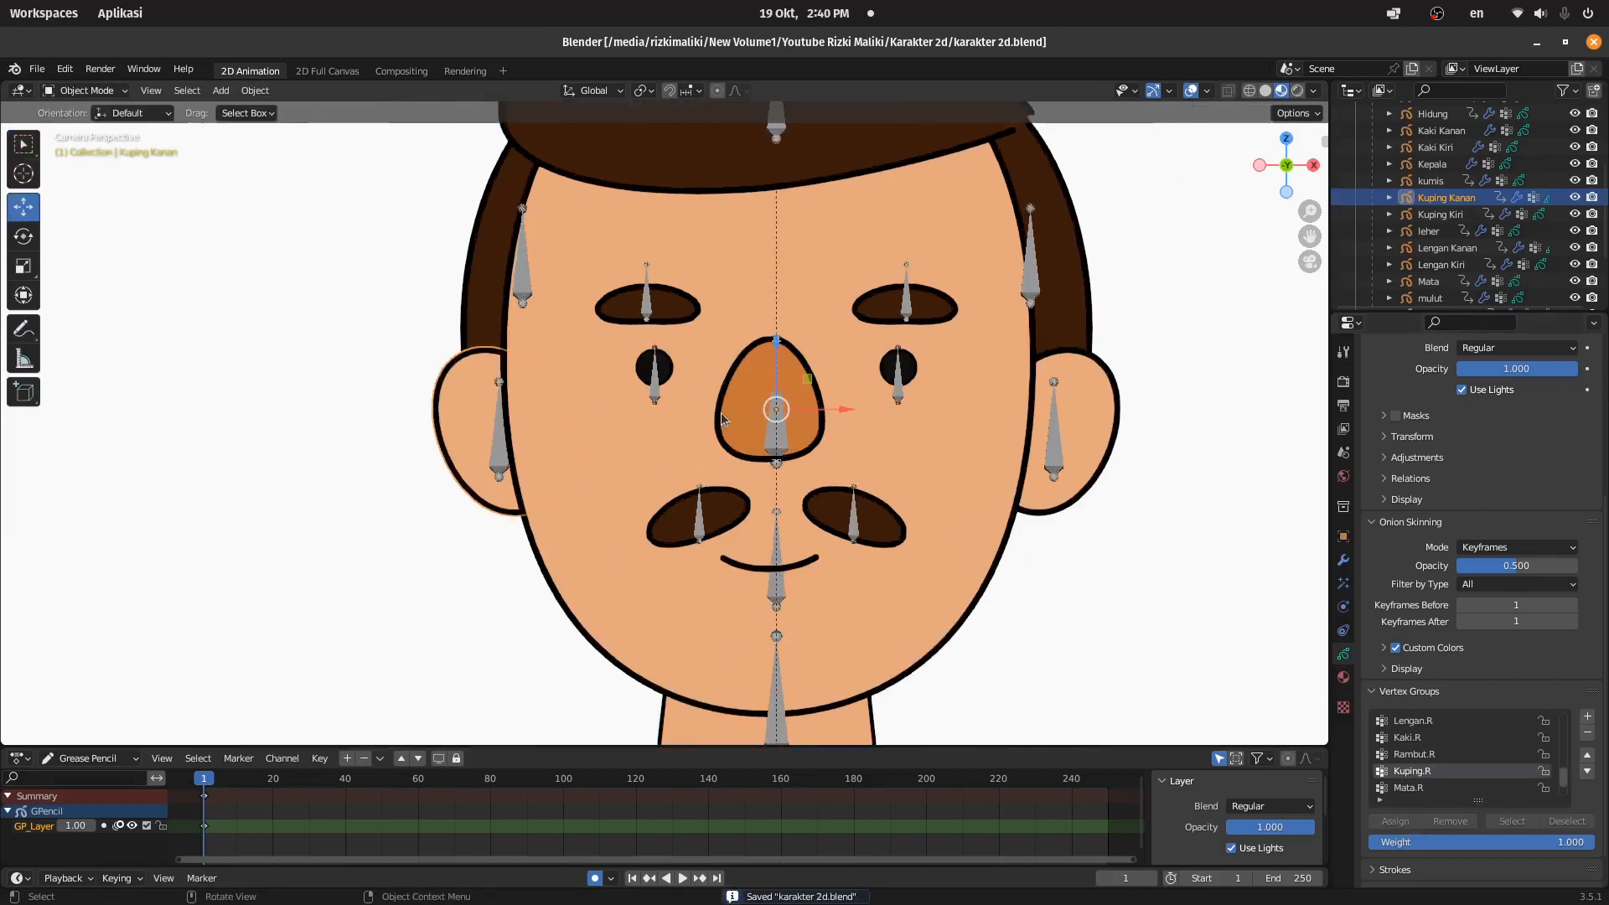
Step: Assign the mulut mouth stroke to the Mulut vertex group in Edit Mode, and return to Object Mode
{"action": "left_click", "coordinate": [736, 391]}
{"action": "left_click", "coordinate": [795, 571]}
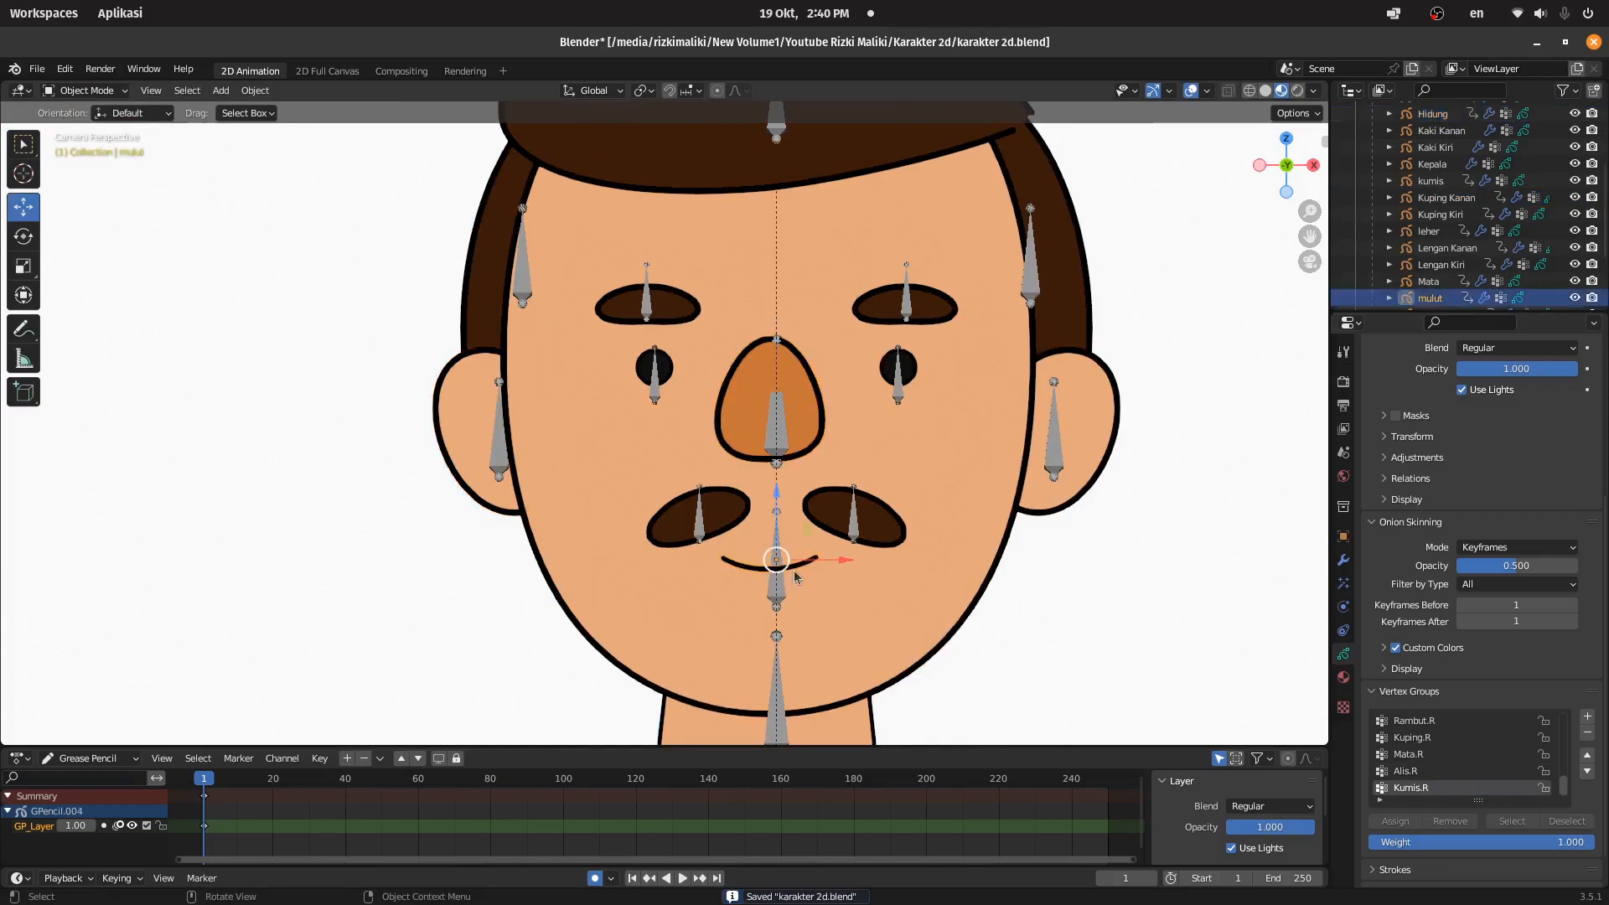
{"action": "left_click", "coordinate": [84, 91]}
{"action": "left_click", "coordinate": [75, 119]}
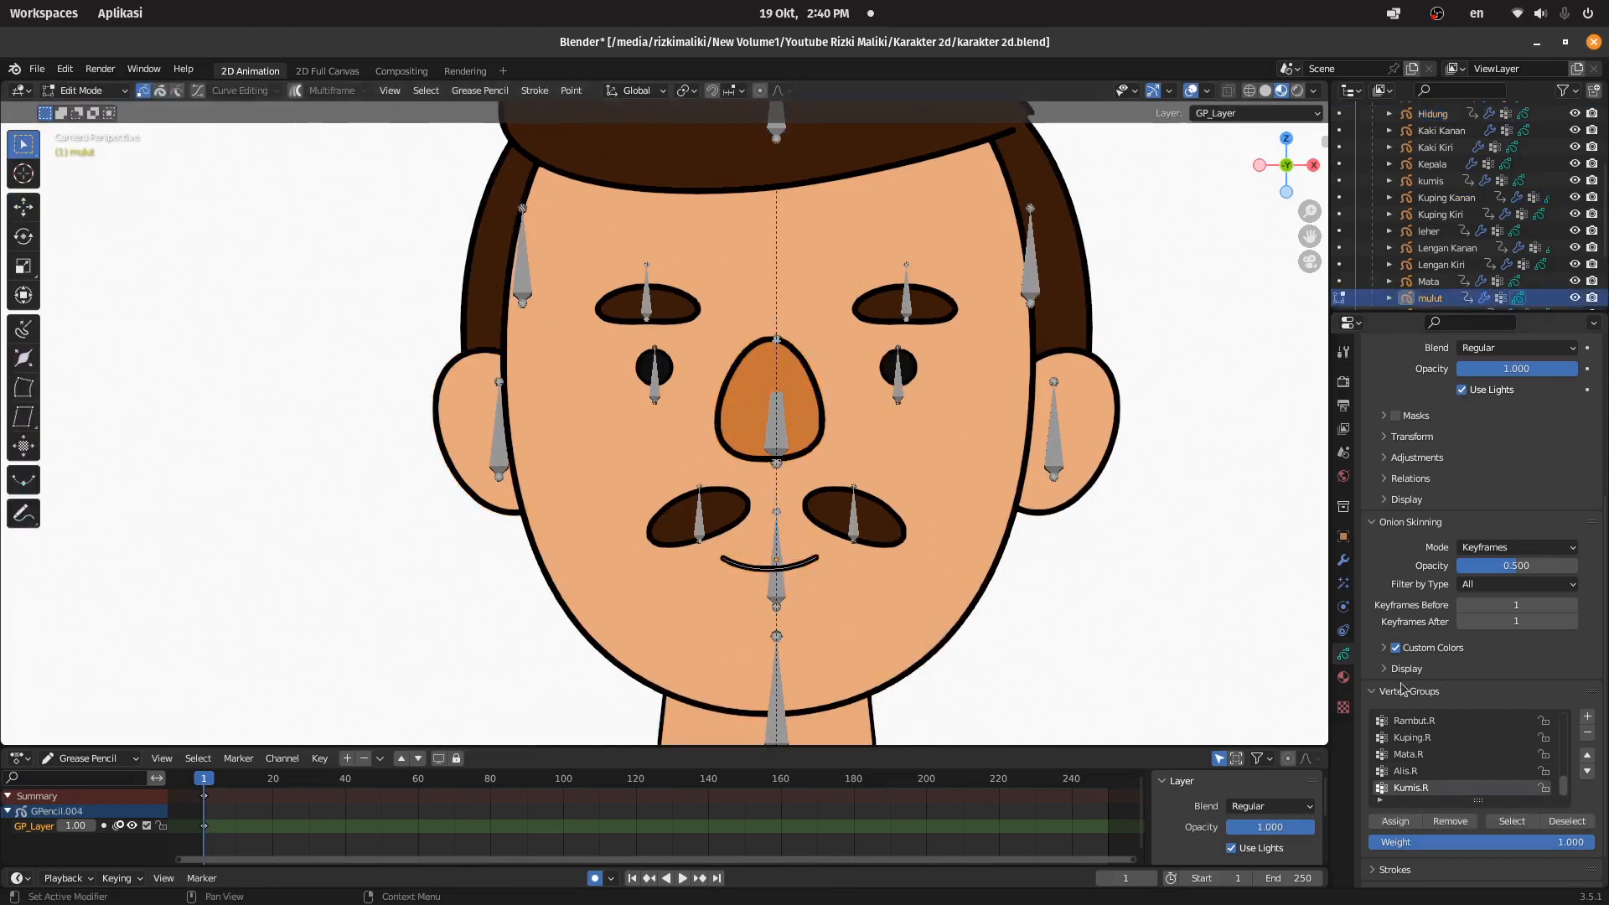
{"action": "scroll", "coordinate": [1447, 757], "scroll_direction": "up", "scroll_amount": 5}
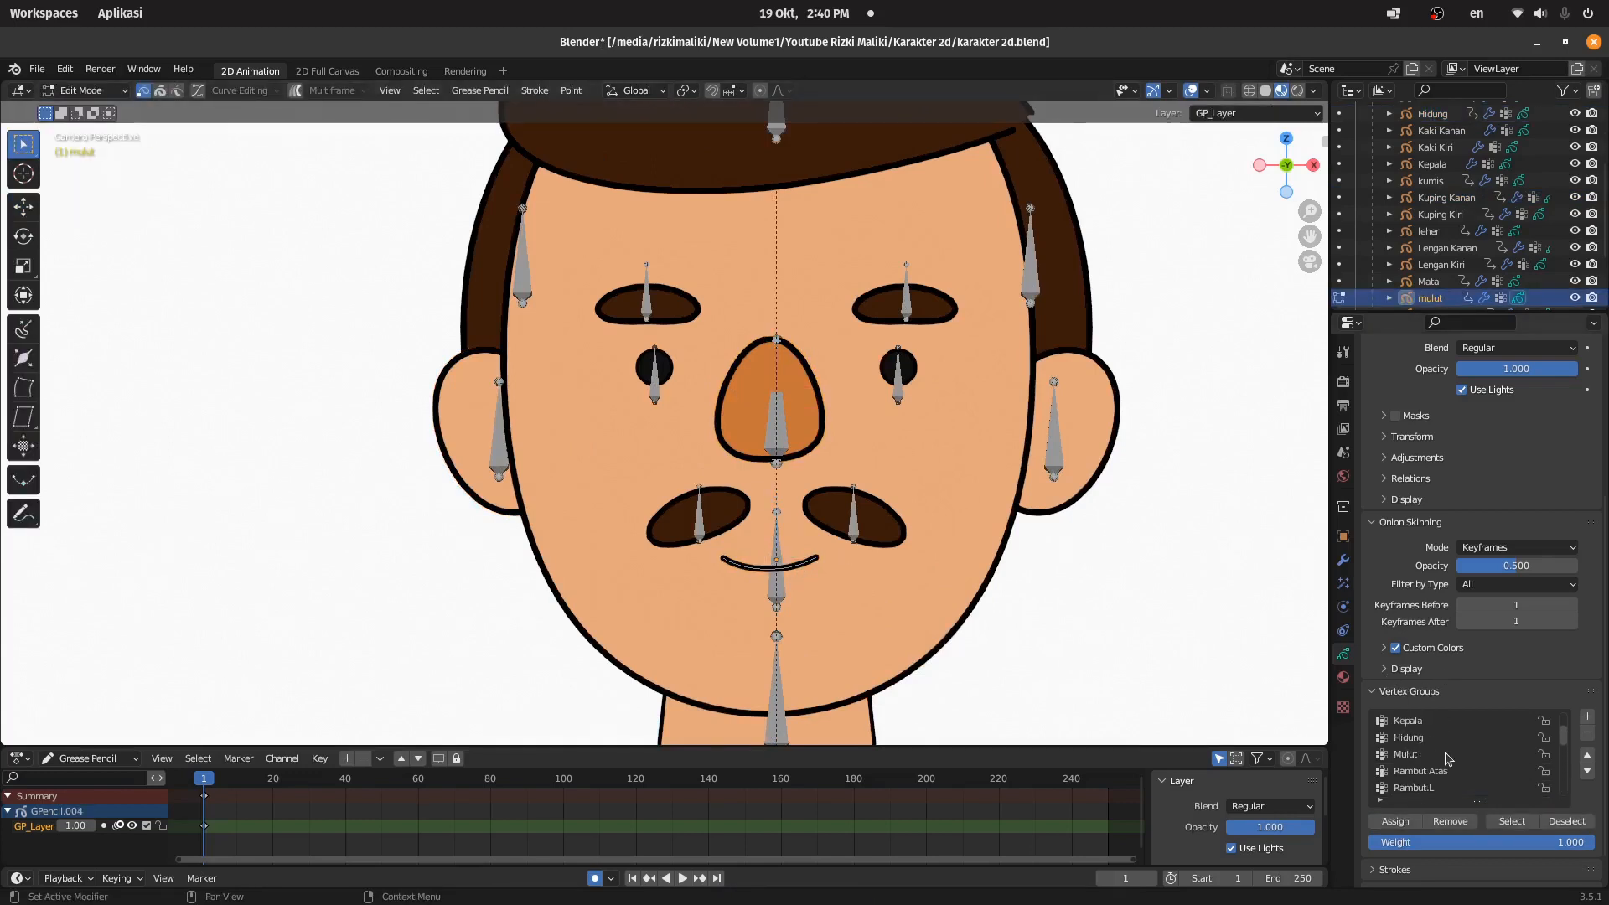
{"action": "left_click", "coordinate": [1425, 753]}
{"action": "left_click_drag", "start_coordinate": [858, 612], "coordinate": [651, 493]}
{"action": "left_click", "coordinate": [1402, 822]}
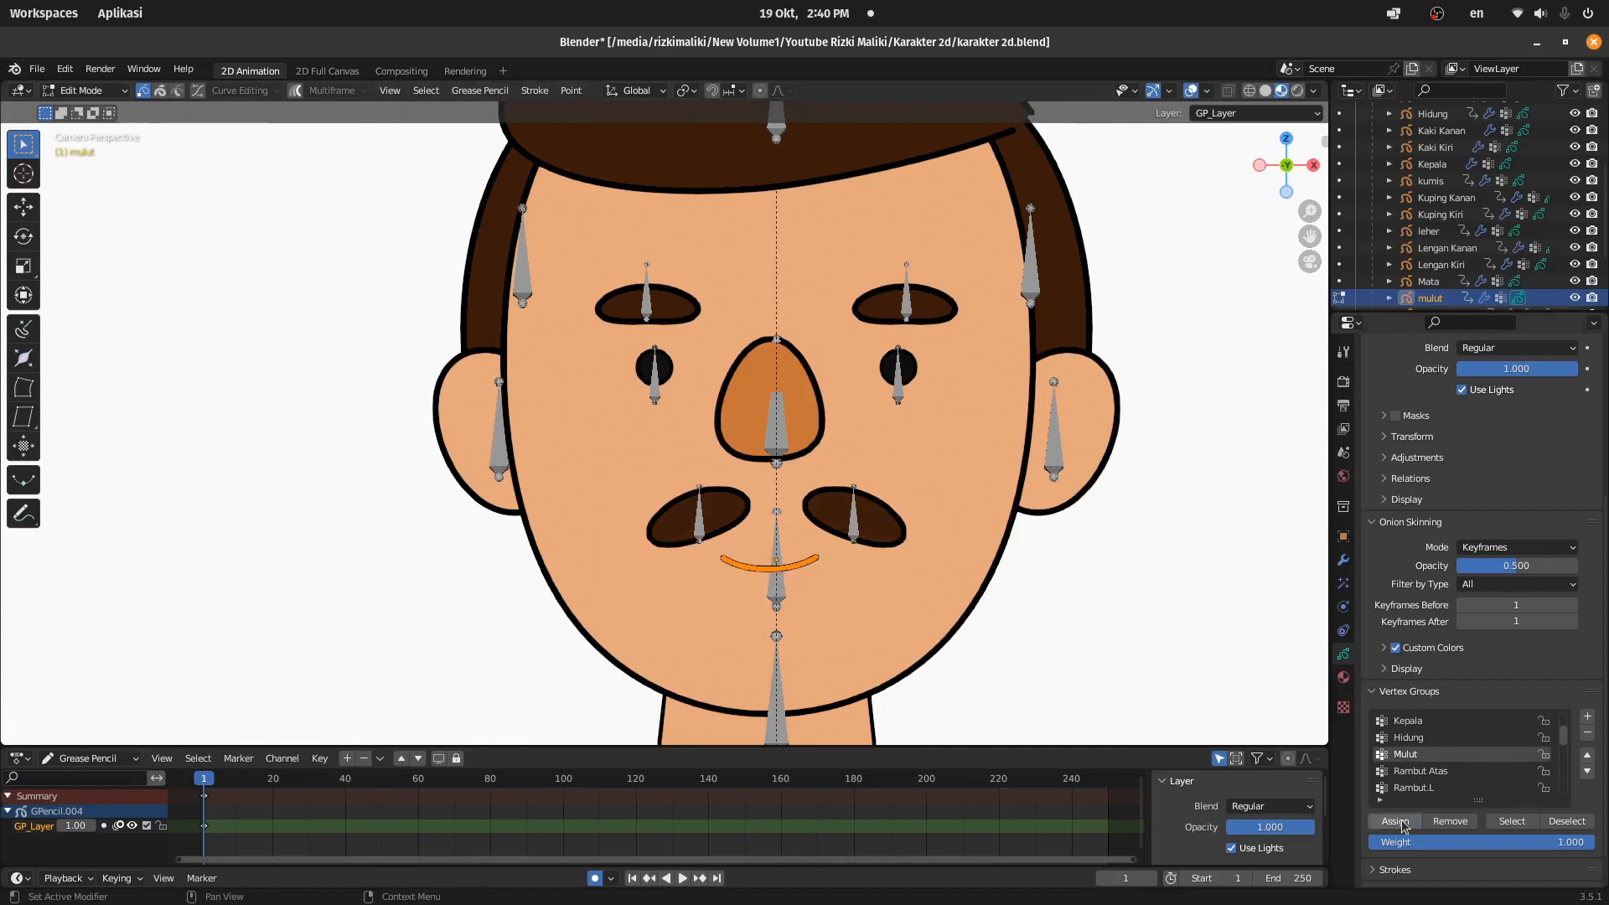
{"action": "left_click", "coordinate": [83, 91]}
{"action": "left_click", "coordinate": [71, 109]}
Step: In Edit Mode on the kumis object, assign the moustache half on the character's left to the Kumis.L vertex group
{"action": "left_click", "coordinate": [855, 519]}
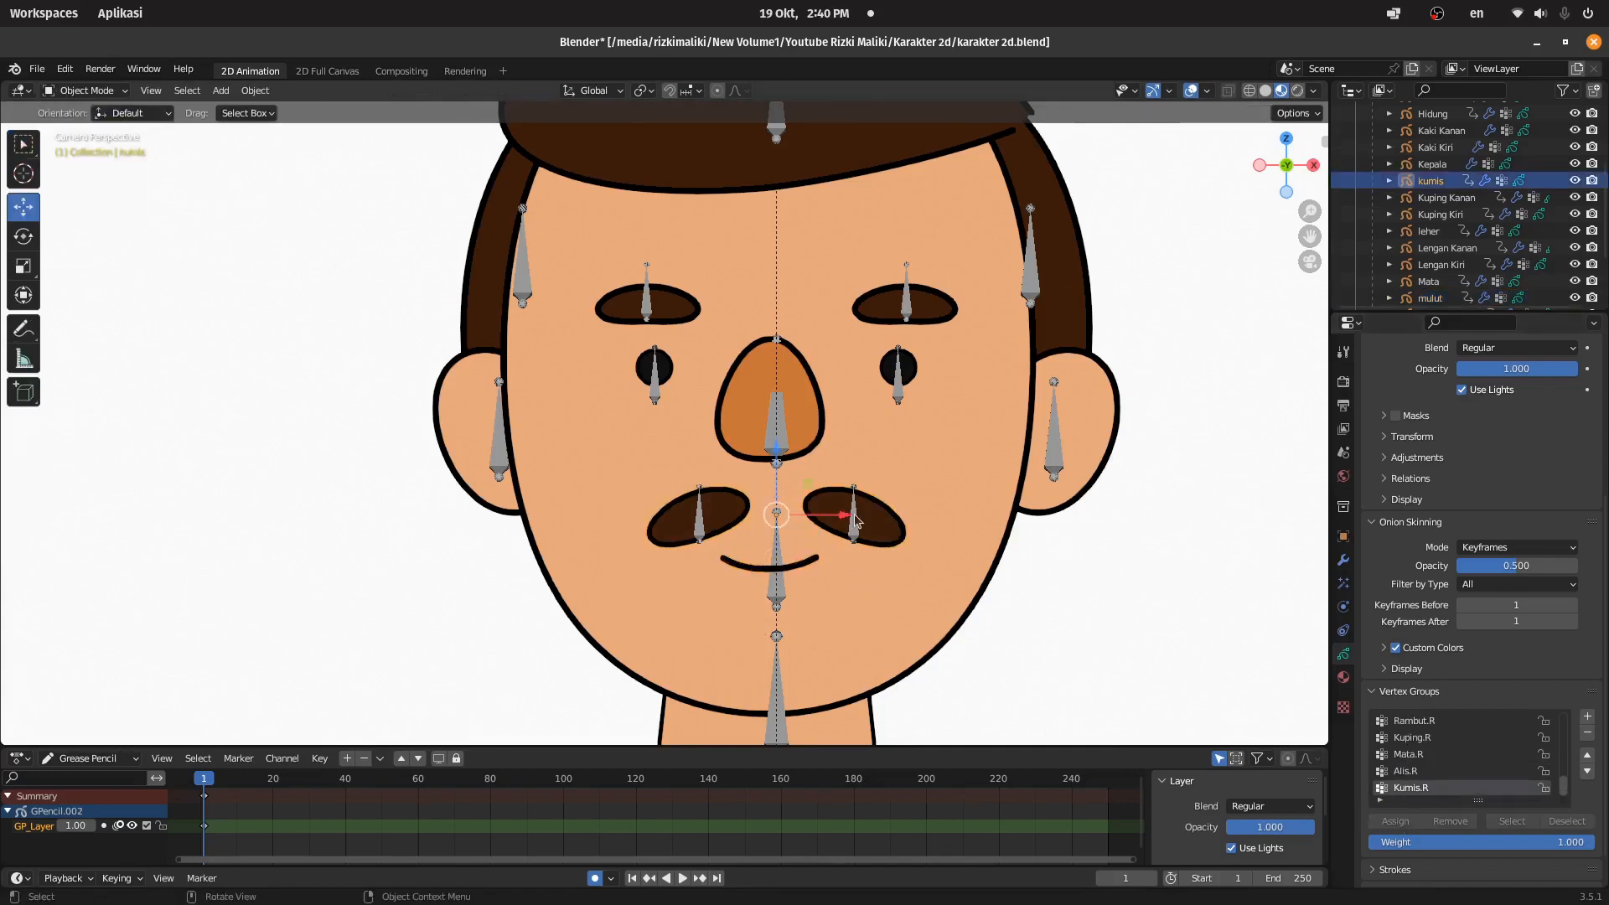
{"action": "left_click", "coordinate": [84, 91]}
{"action": "left_click", "coordinate": [71, 127]}
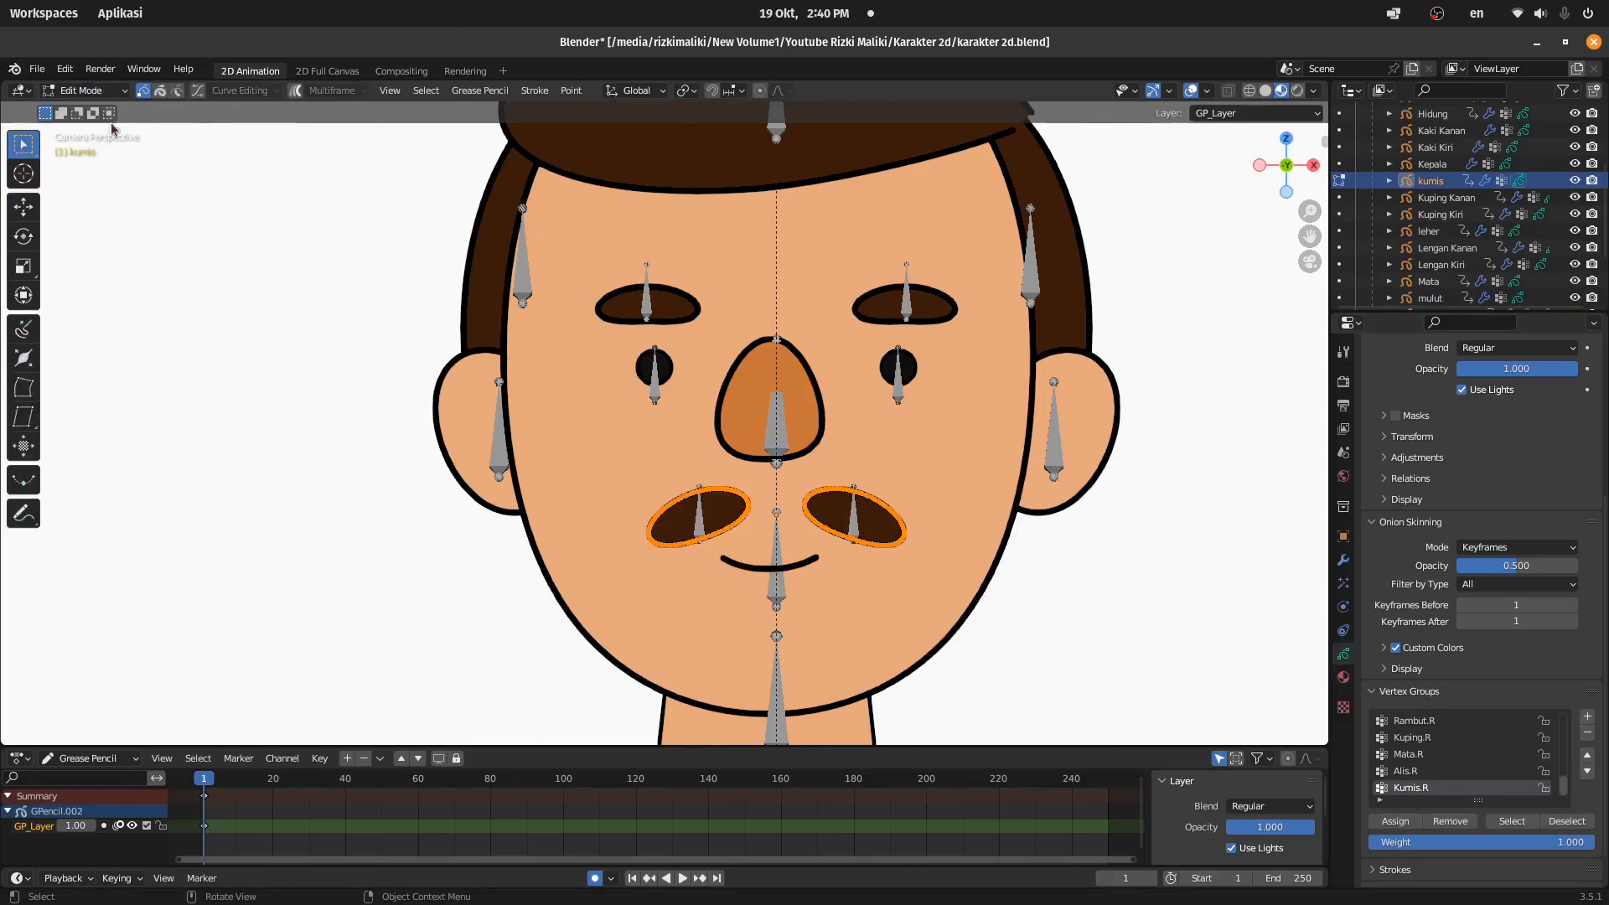
{"action": "scroll", "coordinate": [820, 544], "scroll_direction": "up", "scroll_amount": 1}
{"action": "left_click_drag", "start_coordinate": [1039, 459], "coordinate": [827, 614]}
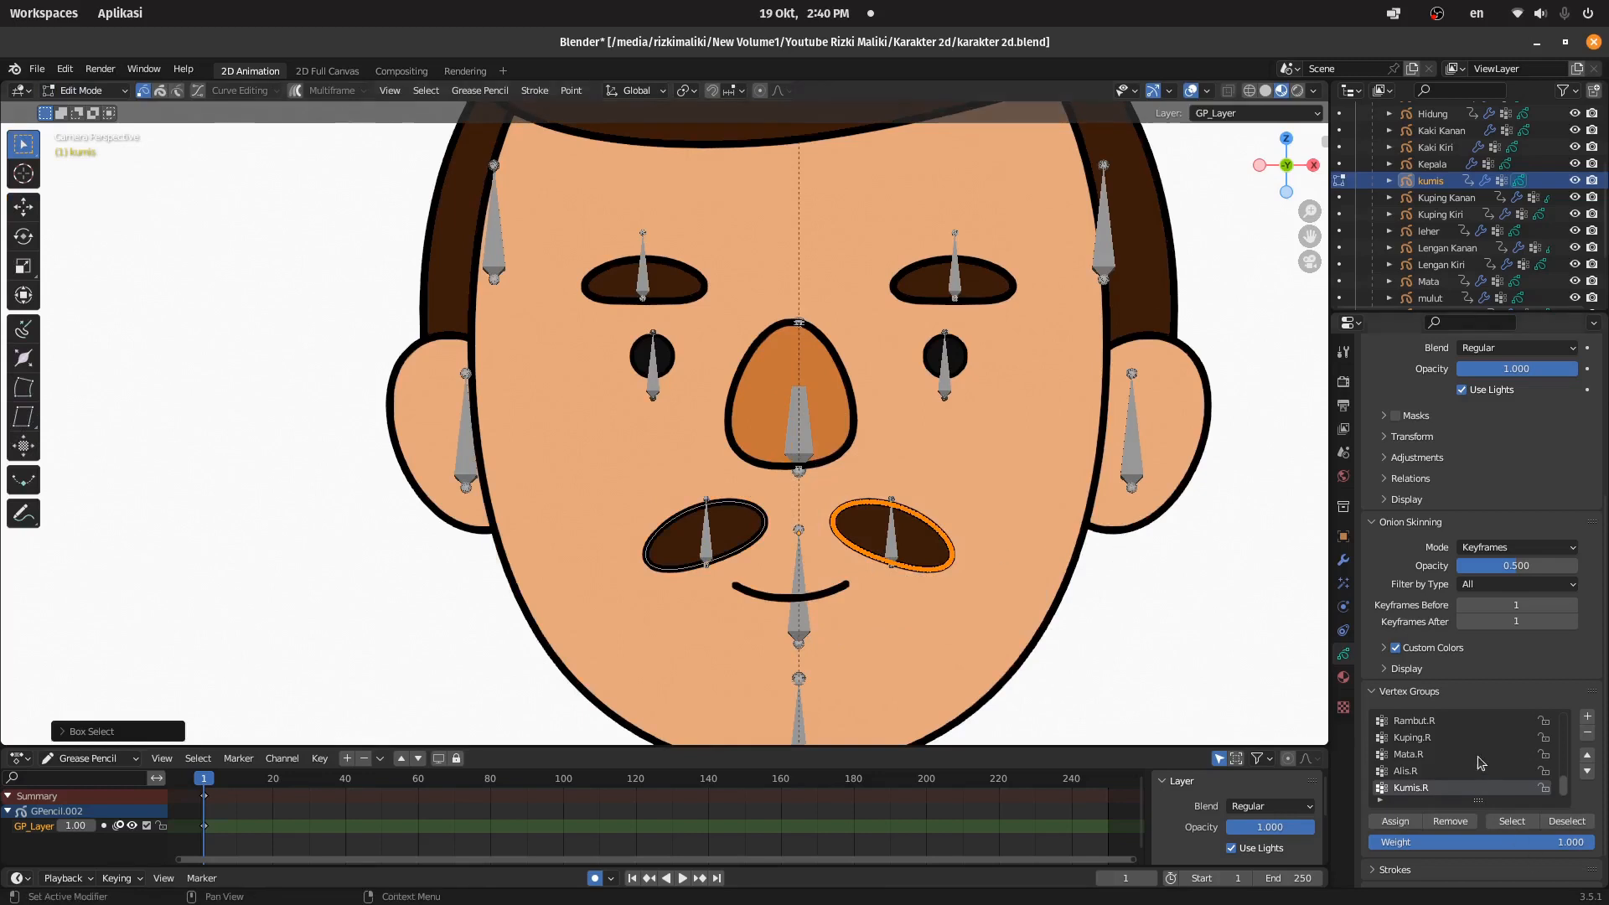
{"action": "scroll", "coordinate": [1482, 763], "scroll_direction": "up", "scroll_amount": 4}
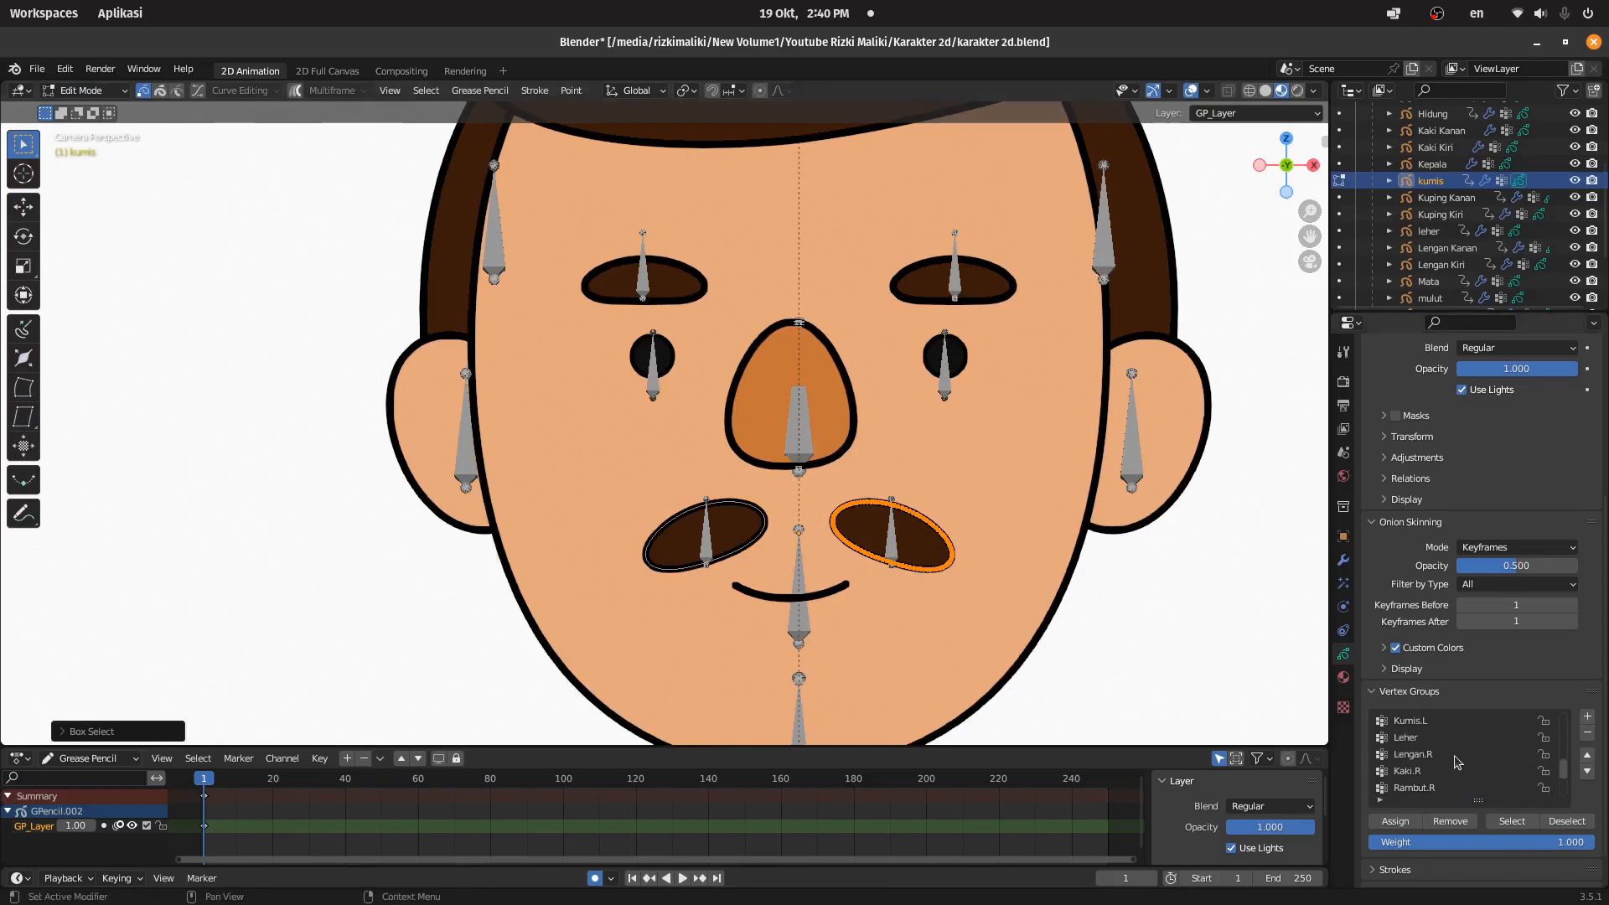
{"action": "scroll", "coordinate": [1435, 753], "scroll_direction": "up", "scroll_amount": 1}
{"action": "scroll", "coordinate": [1434, 757], "scroll_direction": "up", "scroll_amount": 2}
{"action": "left_click", "coordinate": [1411, 771]}
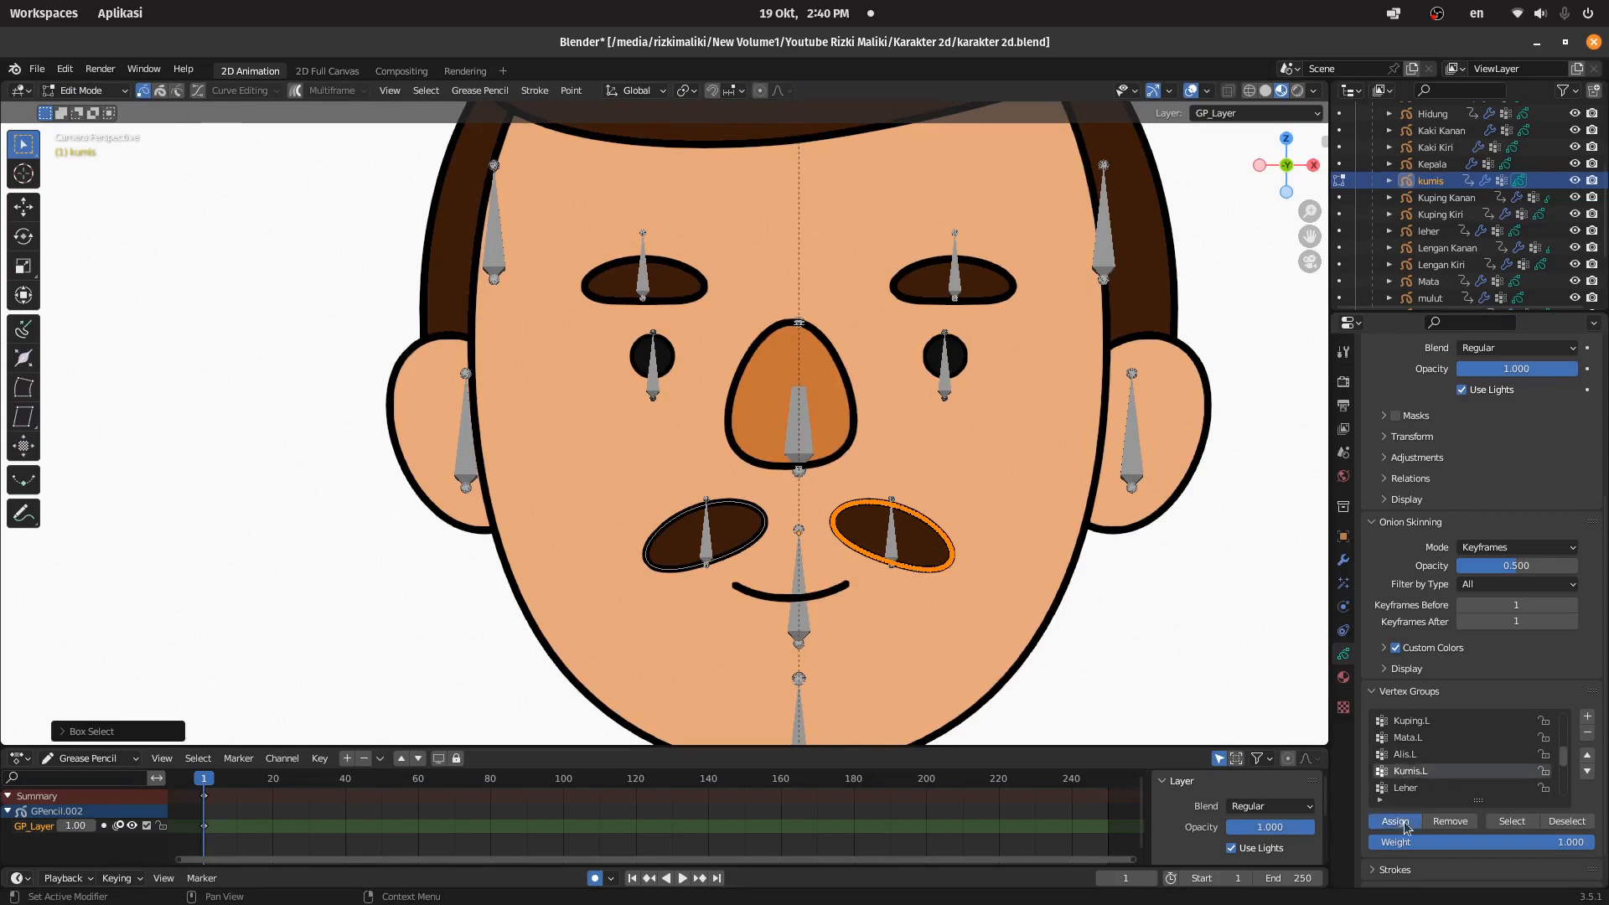
{"action": "left_click", "coordinate": [1396, 821]}
Step: Assign the moustache half on the character's right to Kumis.R, return to Object Mode and save the file
{"action": "left_click_drag", "start_coordinate": [593, 433], "coordinate": [708, 580]}
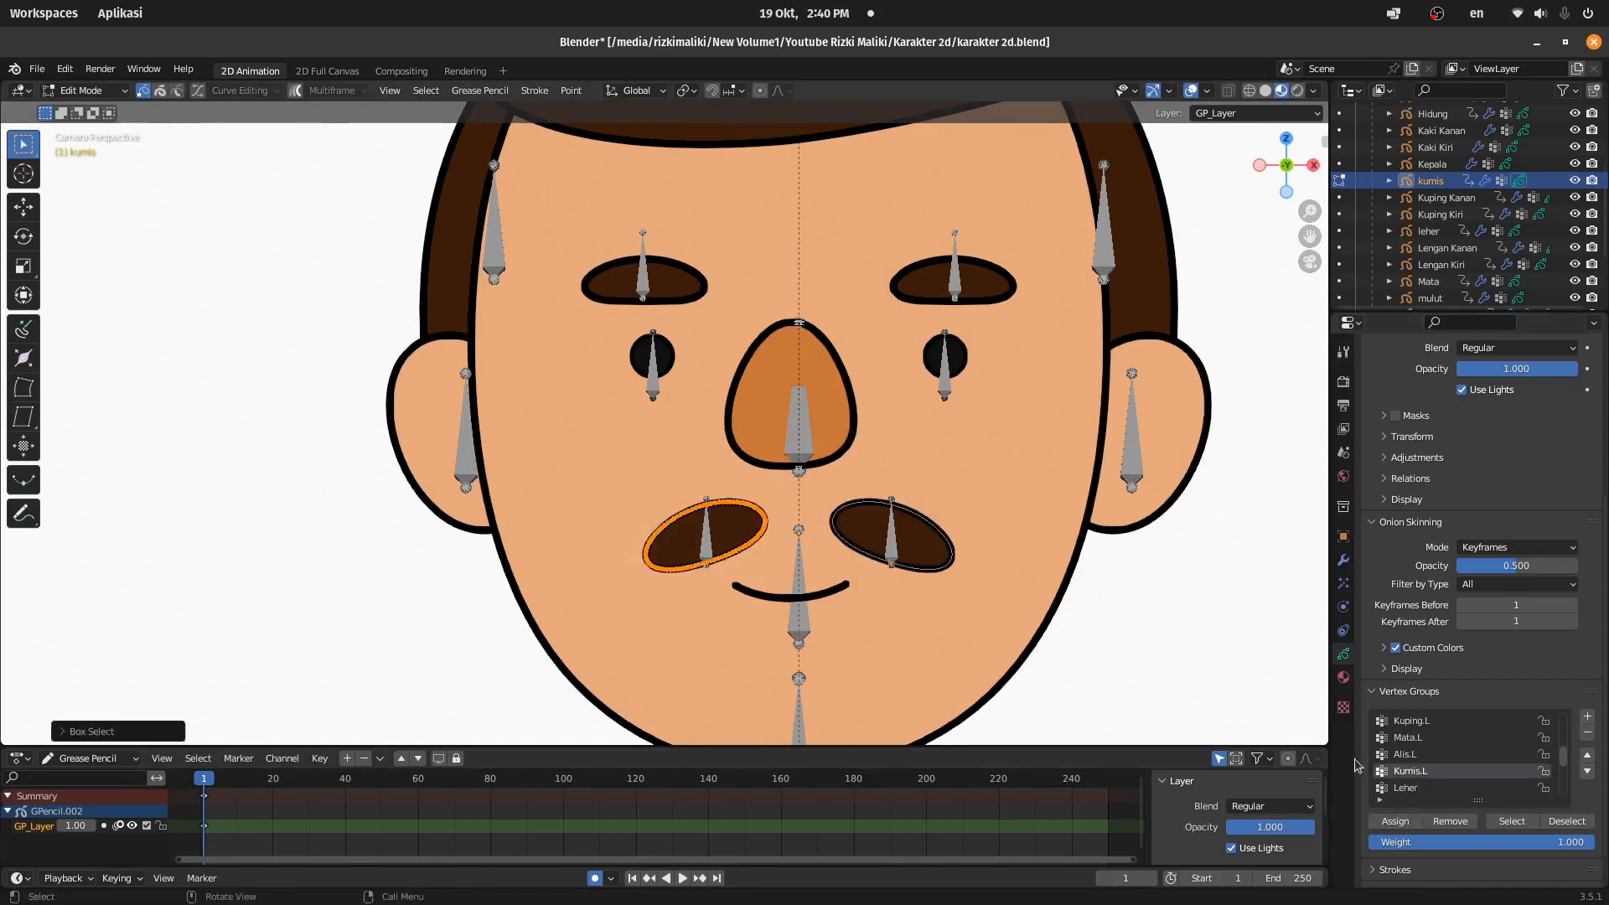
{"action": "scroll", "coordinate": [1448, 758], "scroll_direction": "up", "scroll_amount": 1}
{"action": "scroll", "coordinate": [1442, 763], "scroll_direction": "down", "scroll_amount": 5}
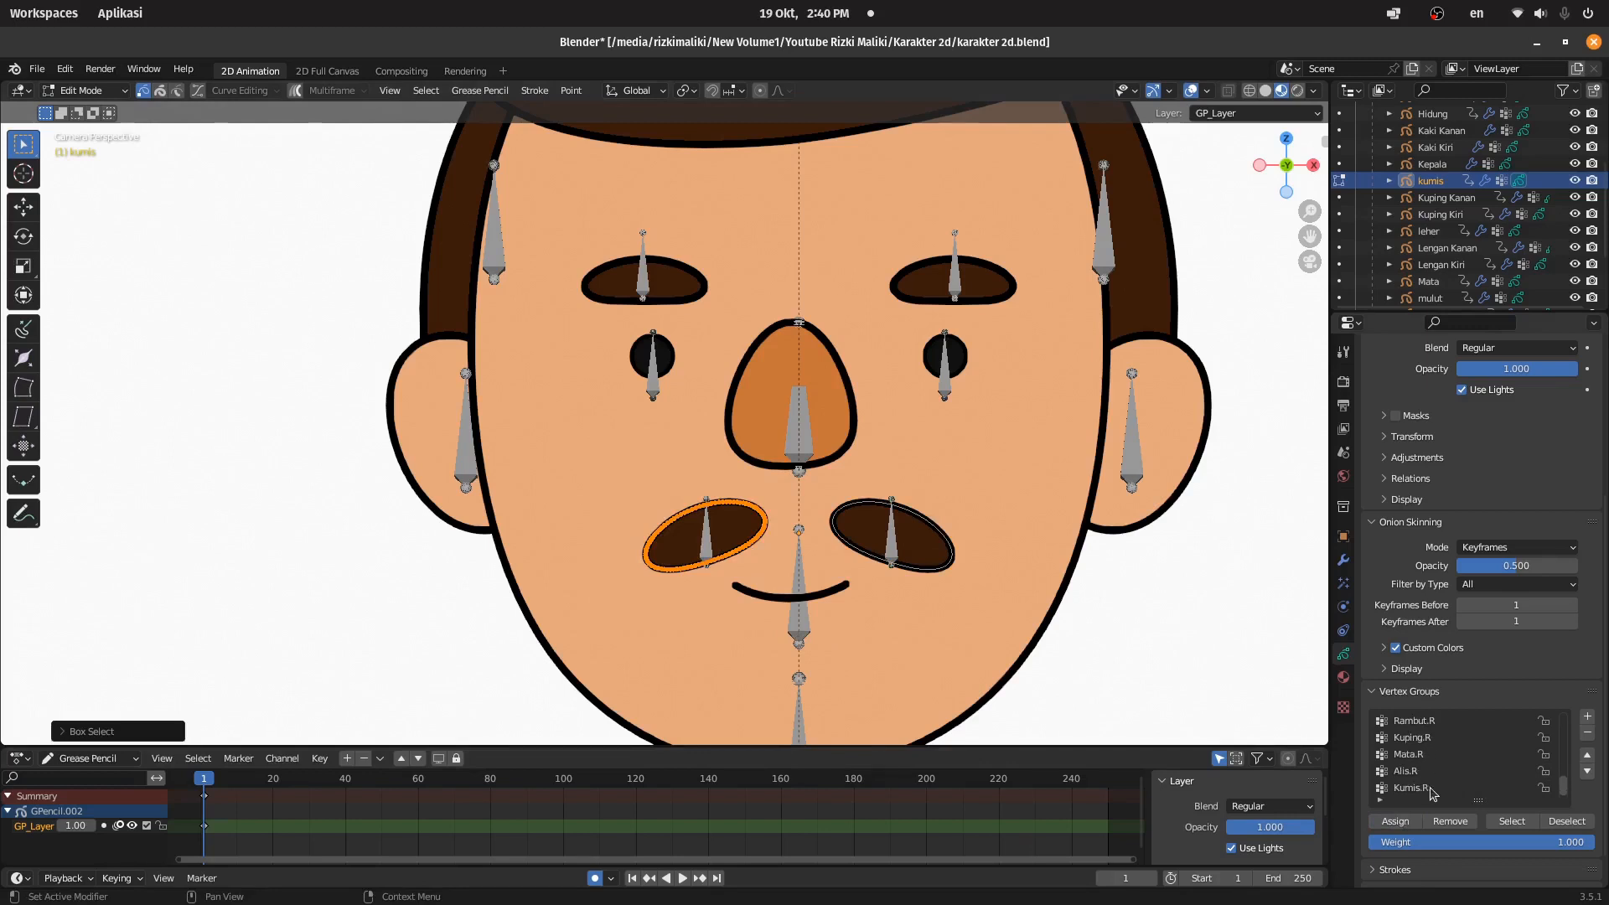
{"action": "left_click", "coordinate": [1429, 788]}
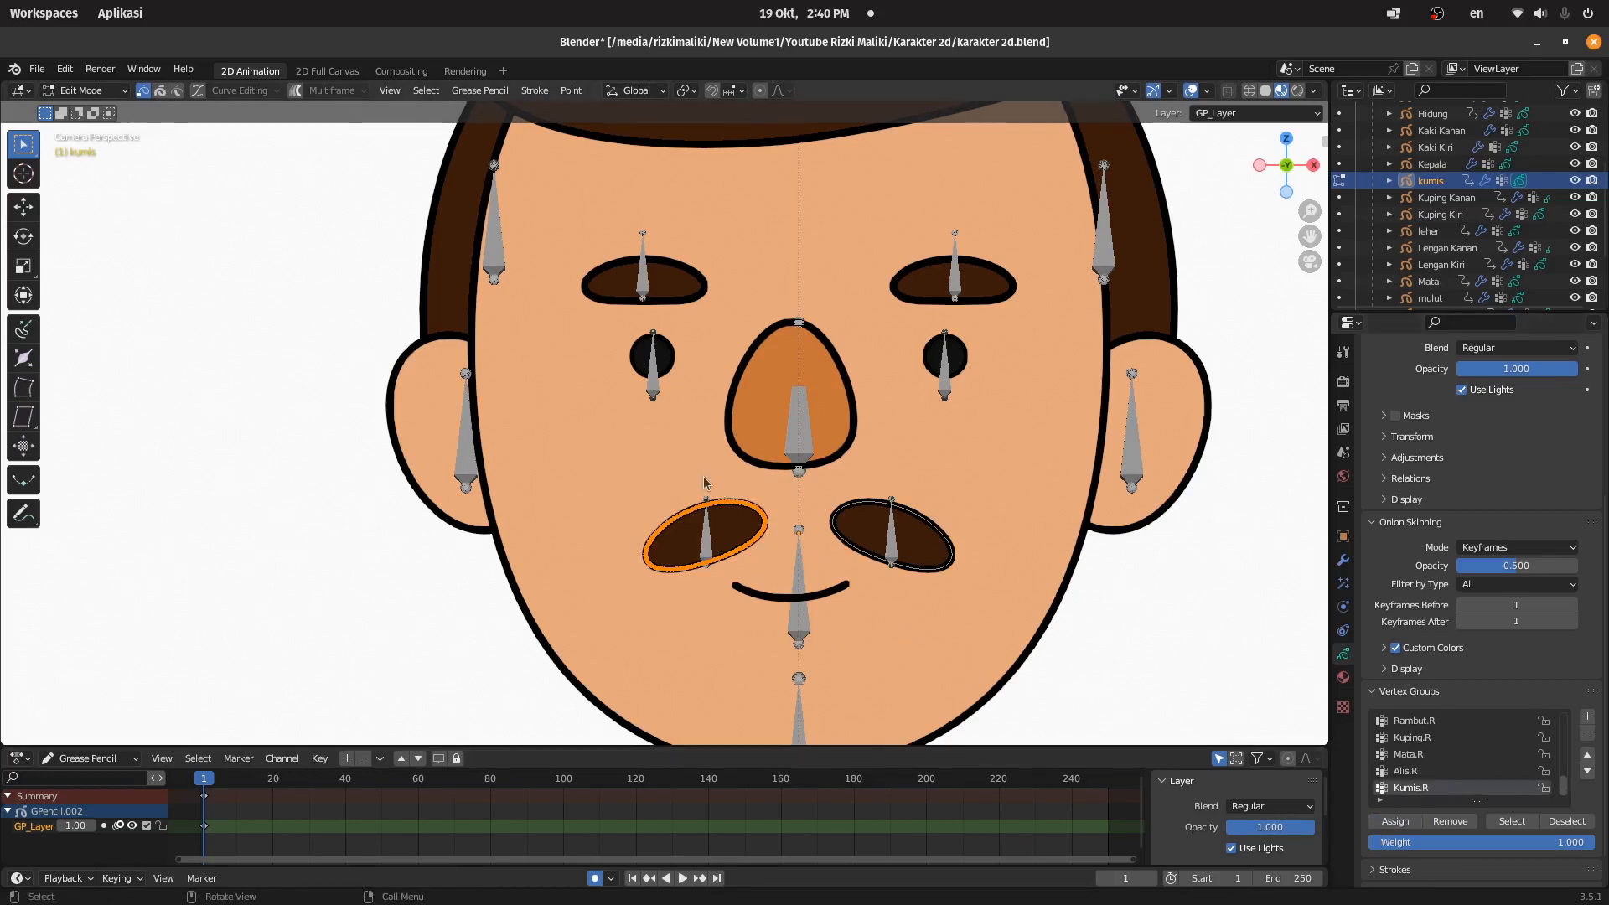
{"action": "left_click", "coordinate": [63, 98]}
{"action": "left_click", "coordinate": [77, 113]}
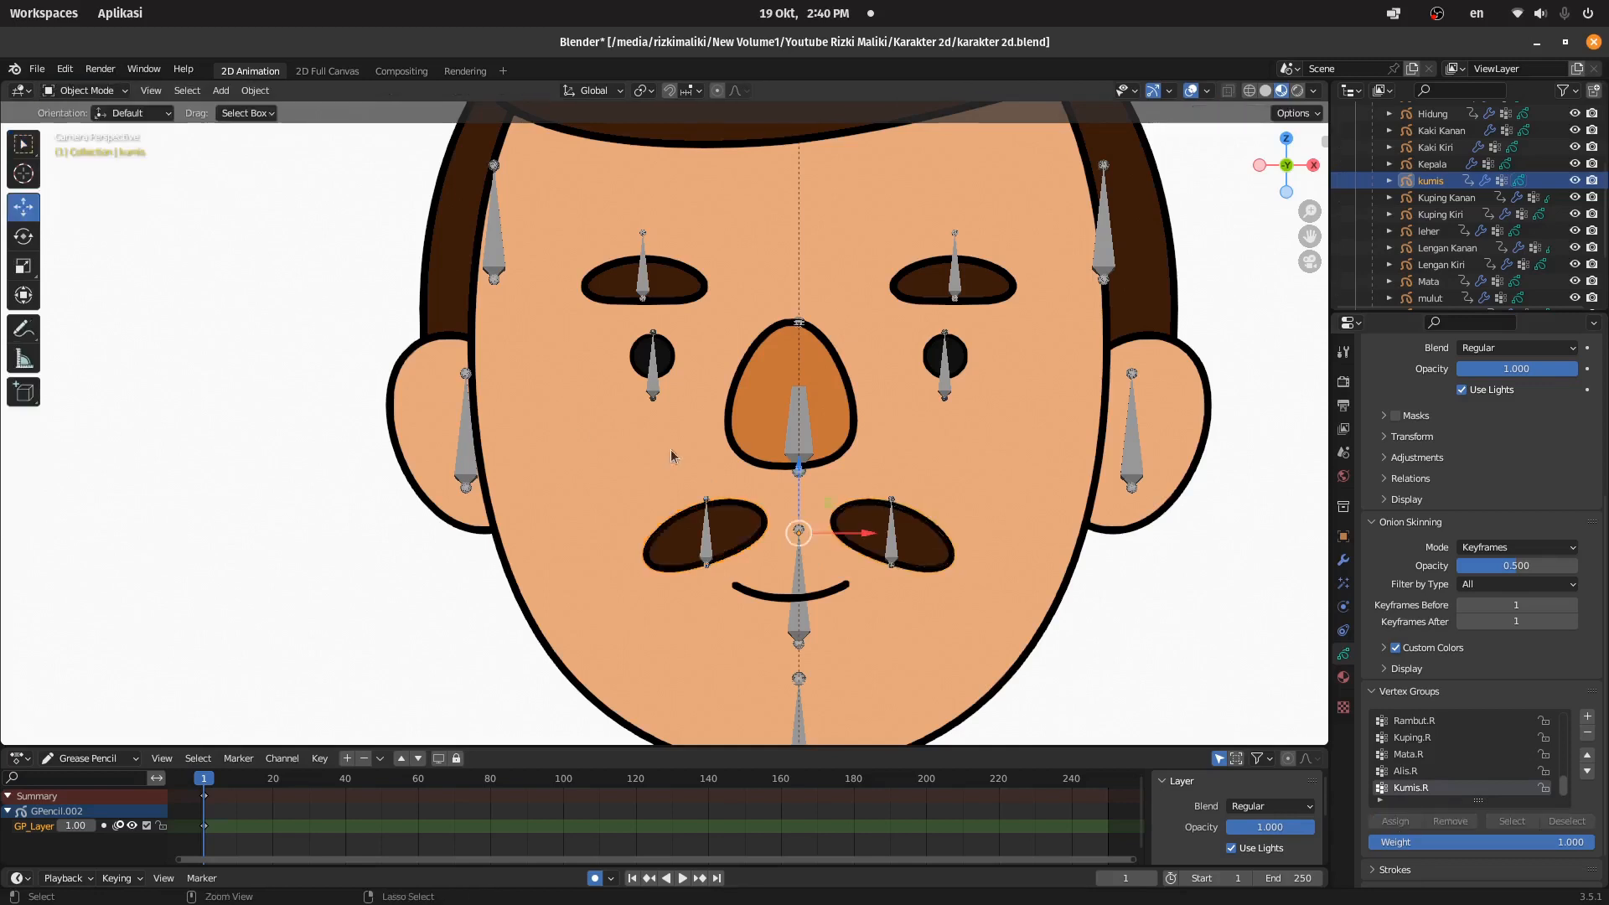
{"action": "key", "text": "ctrl+s"}
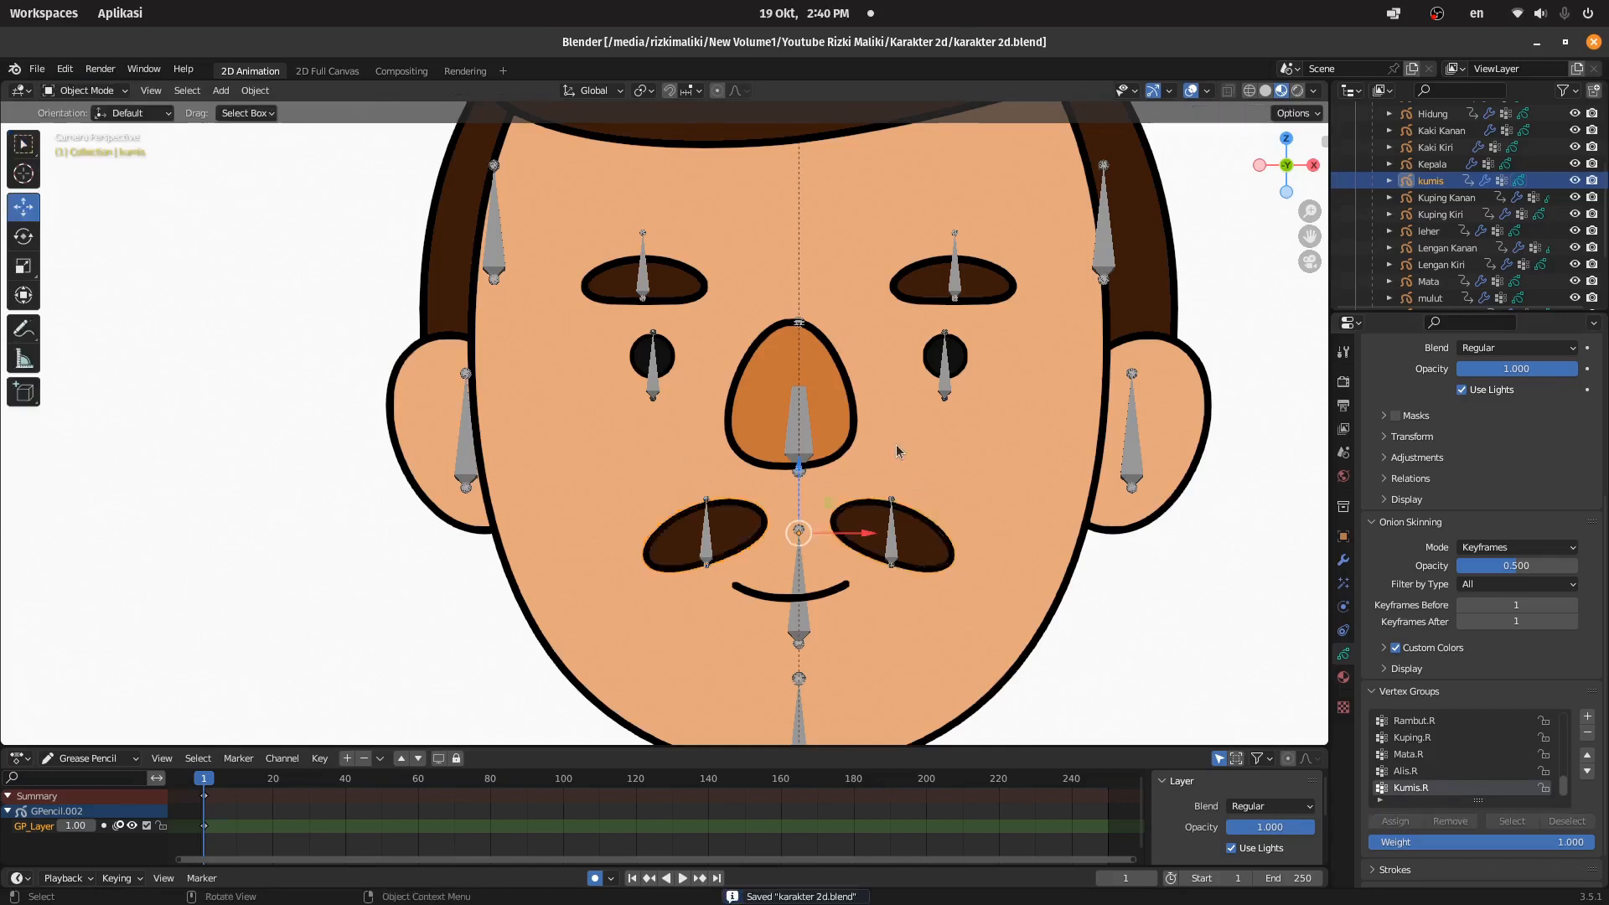
Step: In Edit Mode on the Mata object, assign the eye on the character's left to the Mata.L vertex group
{"action": "left_click", "coordinate": [933, 374]}
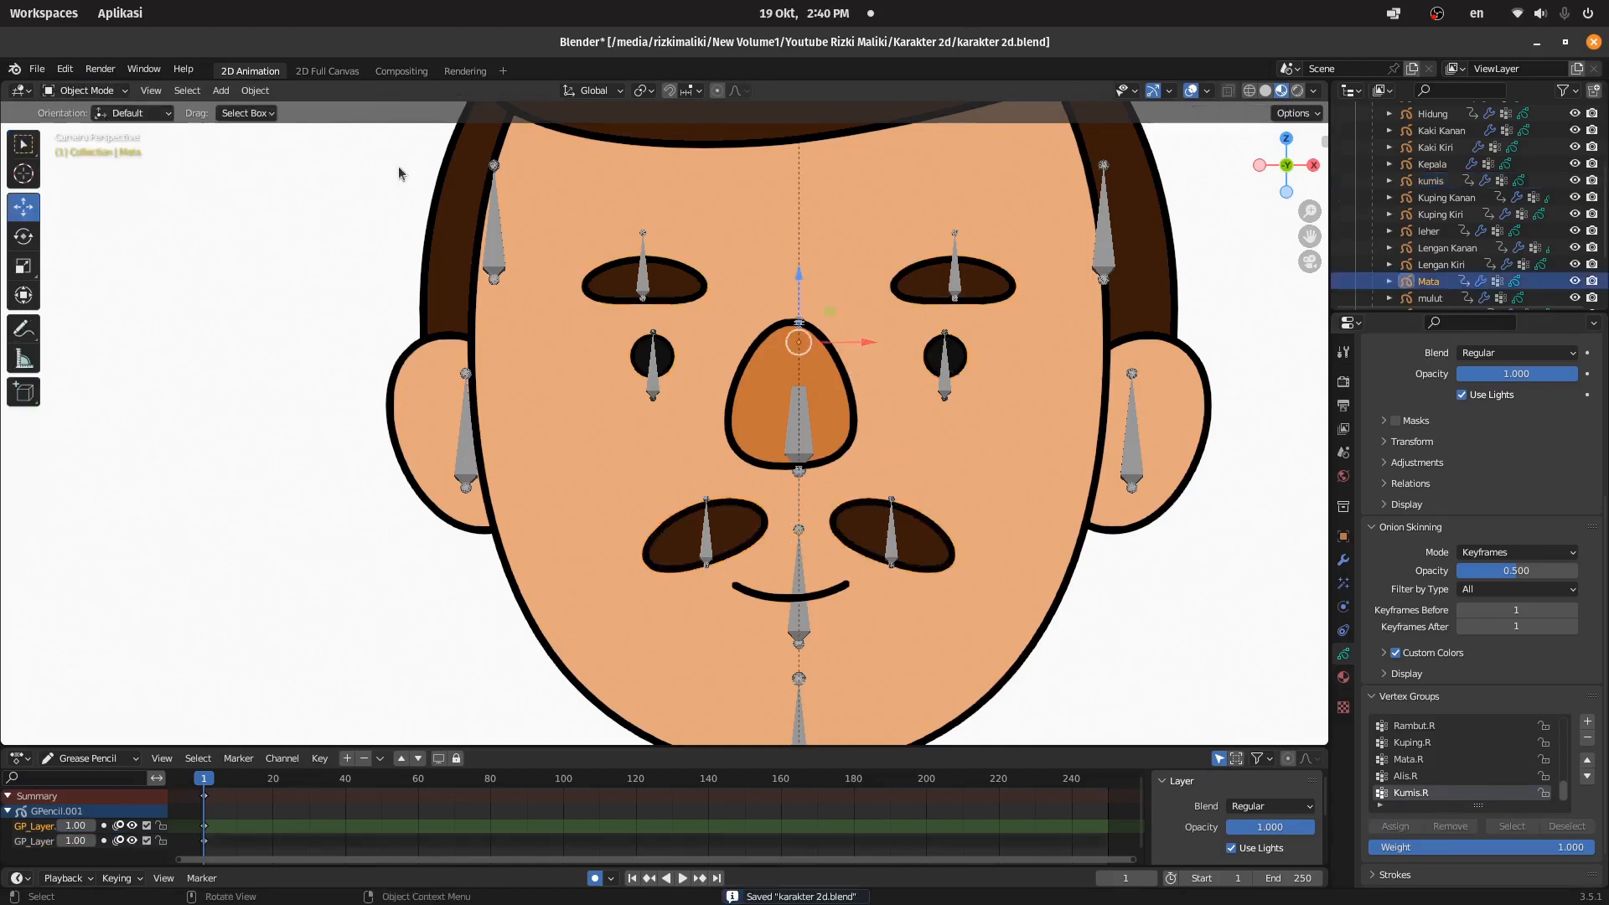
{"action": "left_click", "coordinate": [84, 90]}
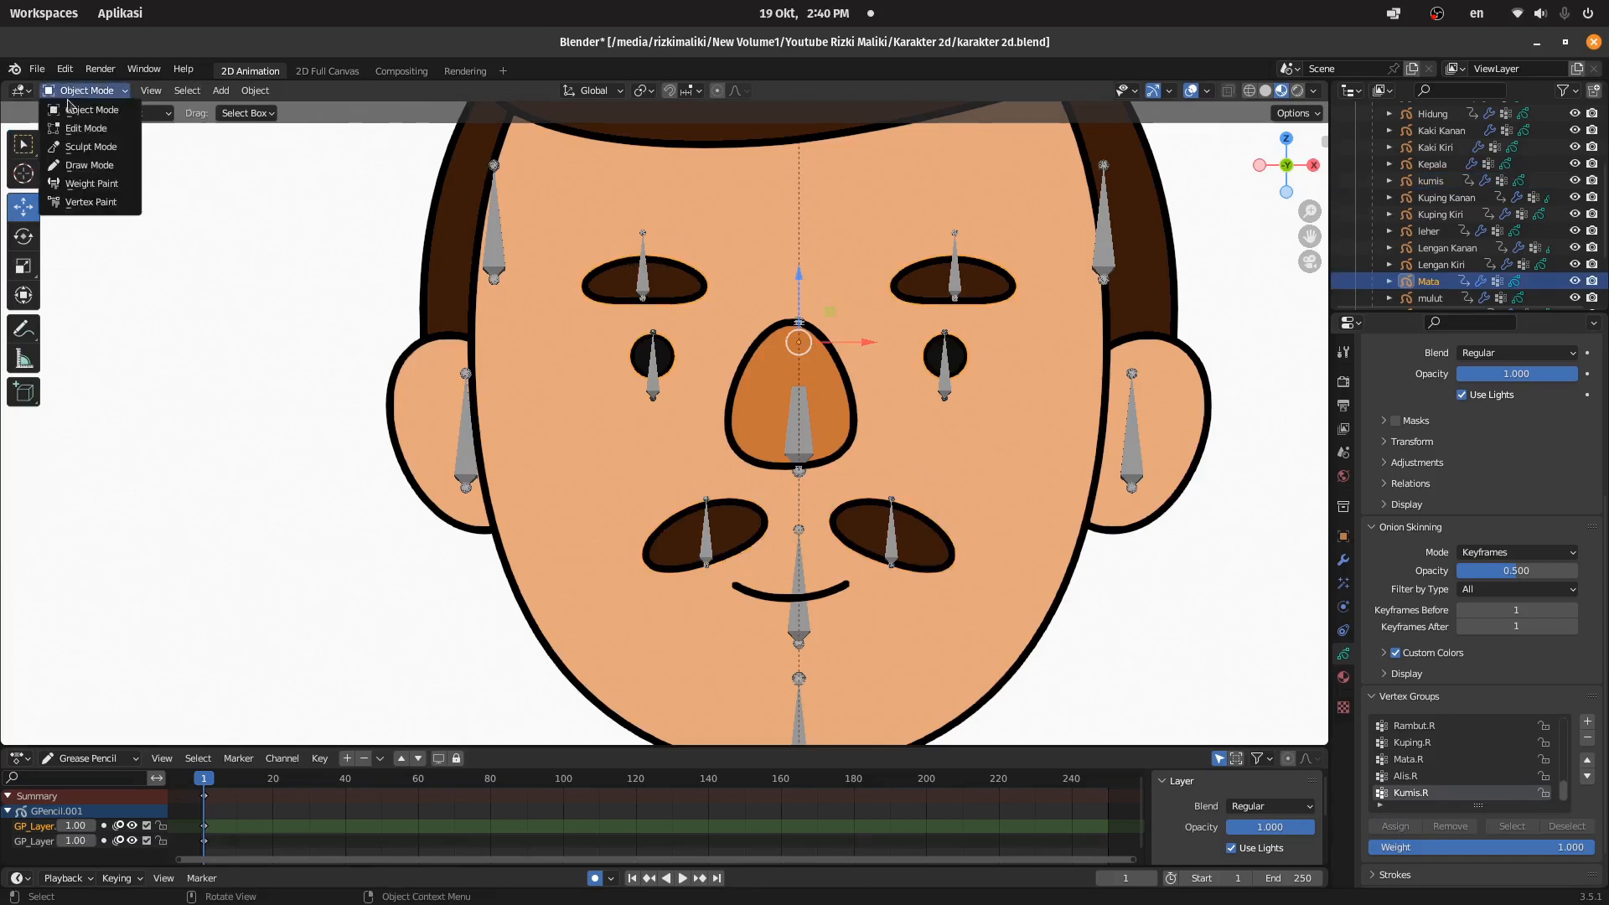
{"action": "left_click", "coordinate": [76, 127]}
{"action": "left_click_drag", "start_coordinate": [1022, 437], "coordinate": [872, 315]}
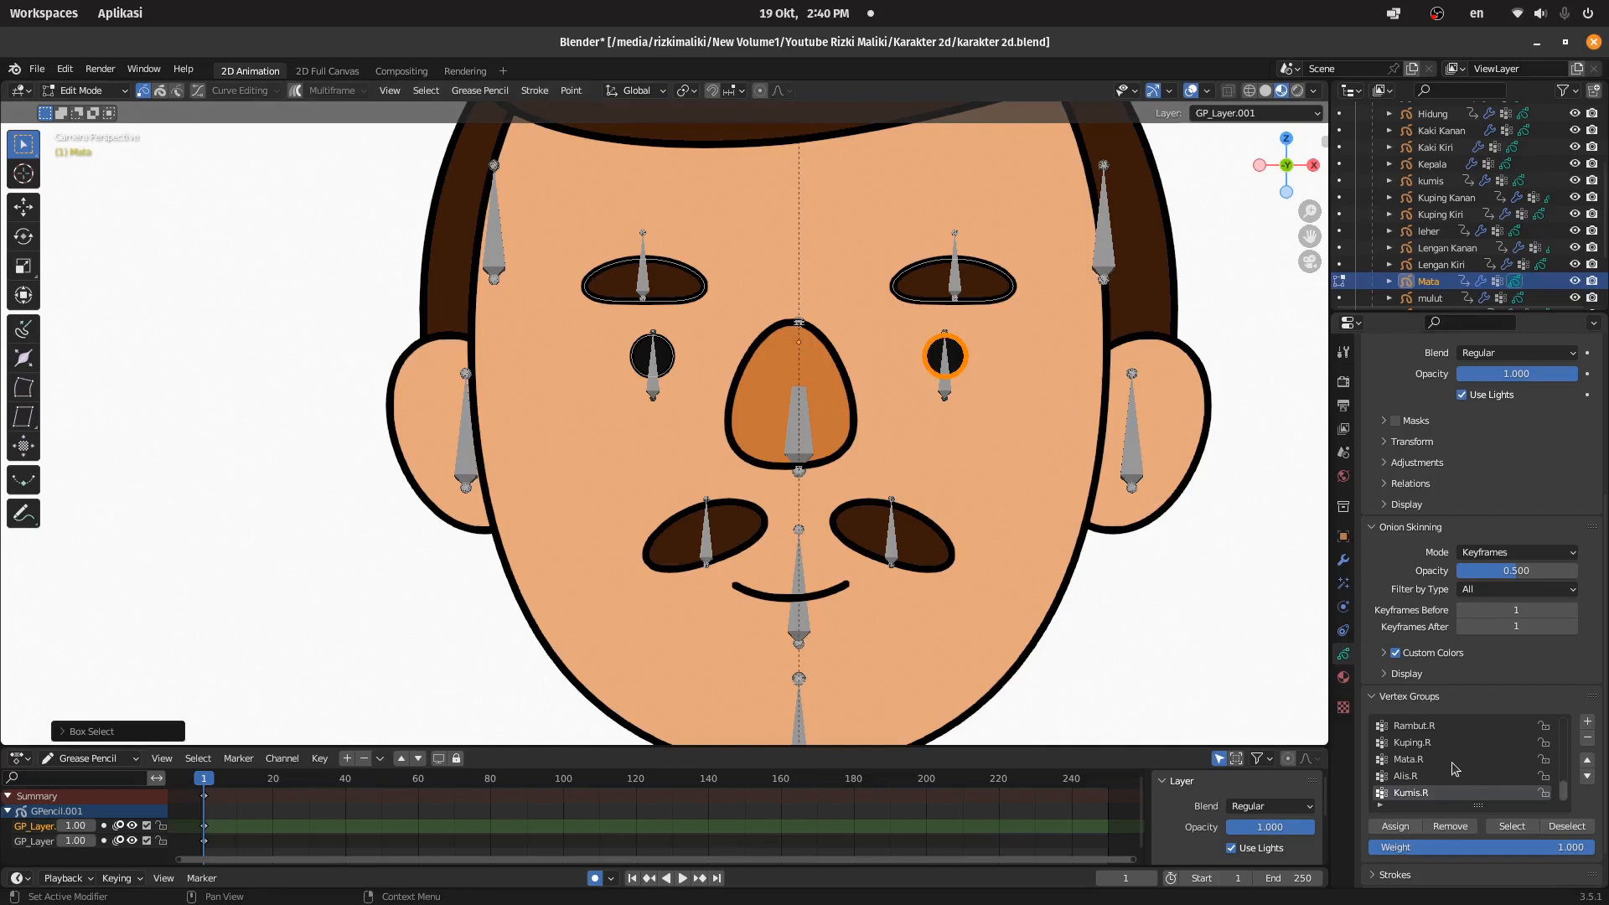
{"action": "scroll", "coordinate": [1437, 766], "scroll_direction": "up", "scroll_amount": 6}
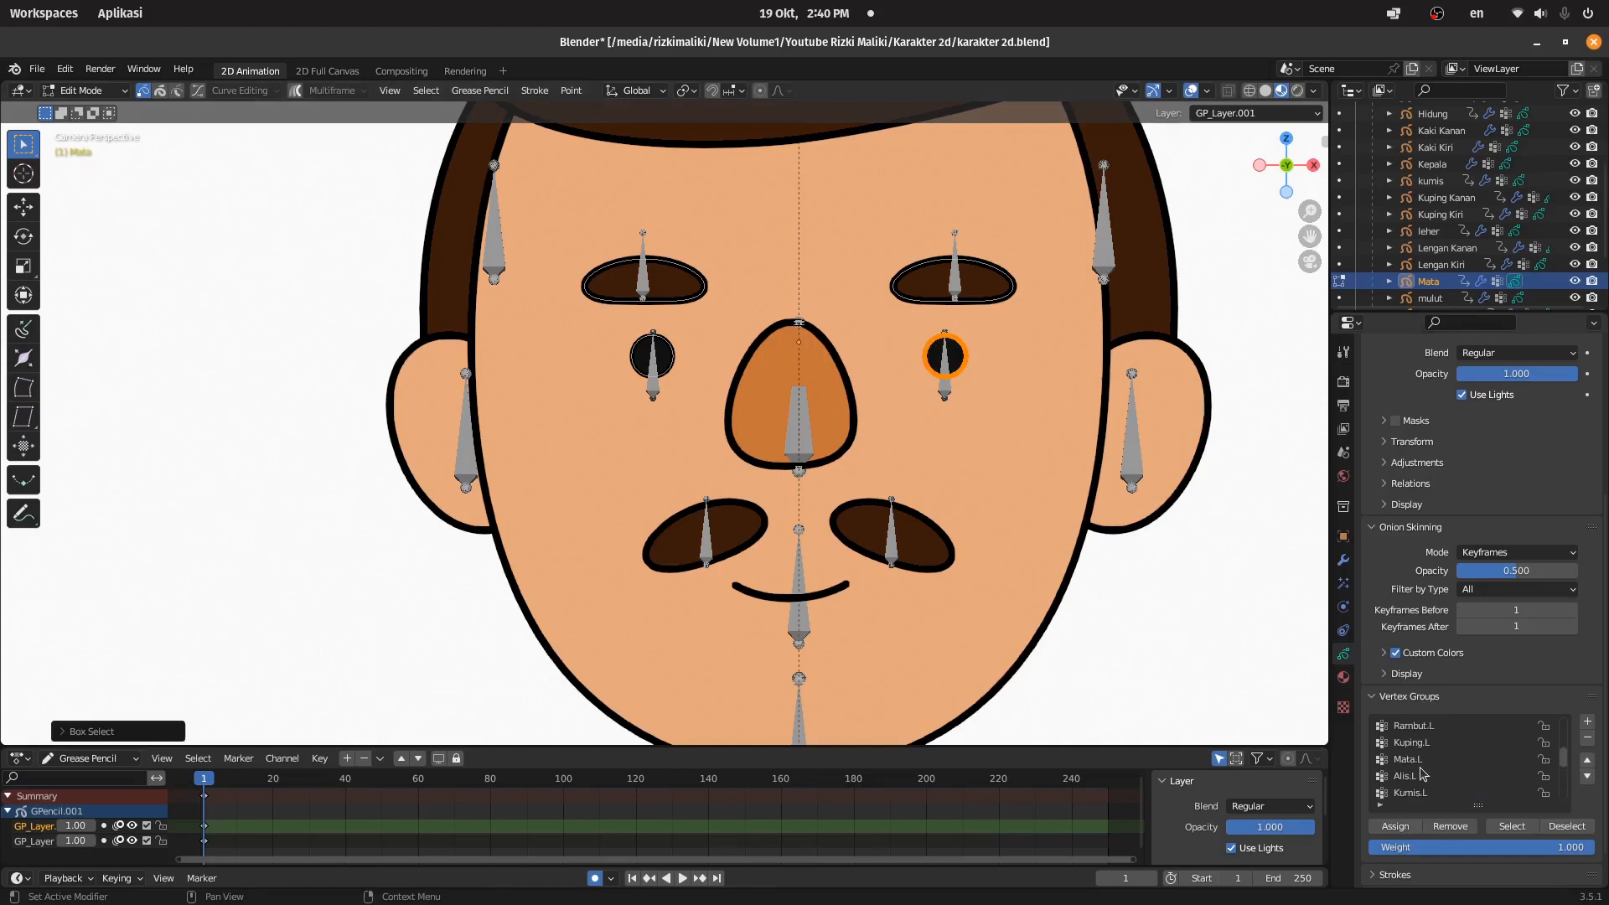
{"action": "scroll", "coordinate": [1429, 754], "scroll_direction": "up", "scroll_amount": 3}
{"action": "scroll", "coordinate": [1429, 752], "scroll_direction": "down", "scroll_amount": 5}
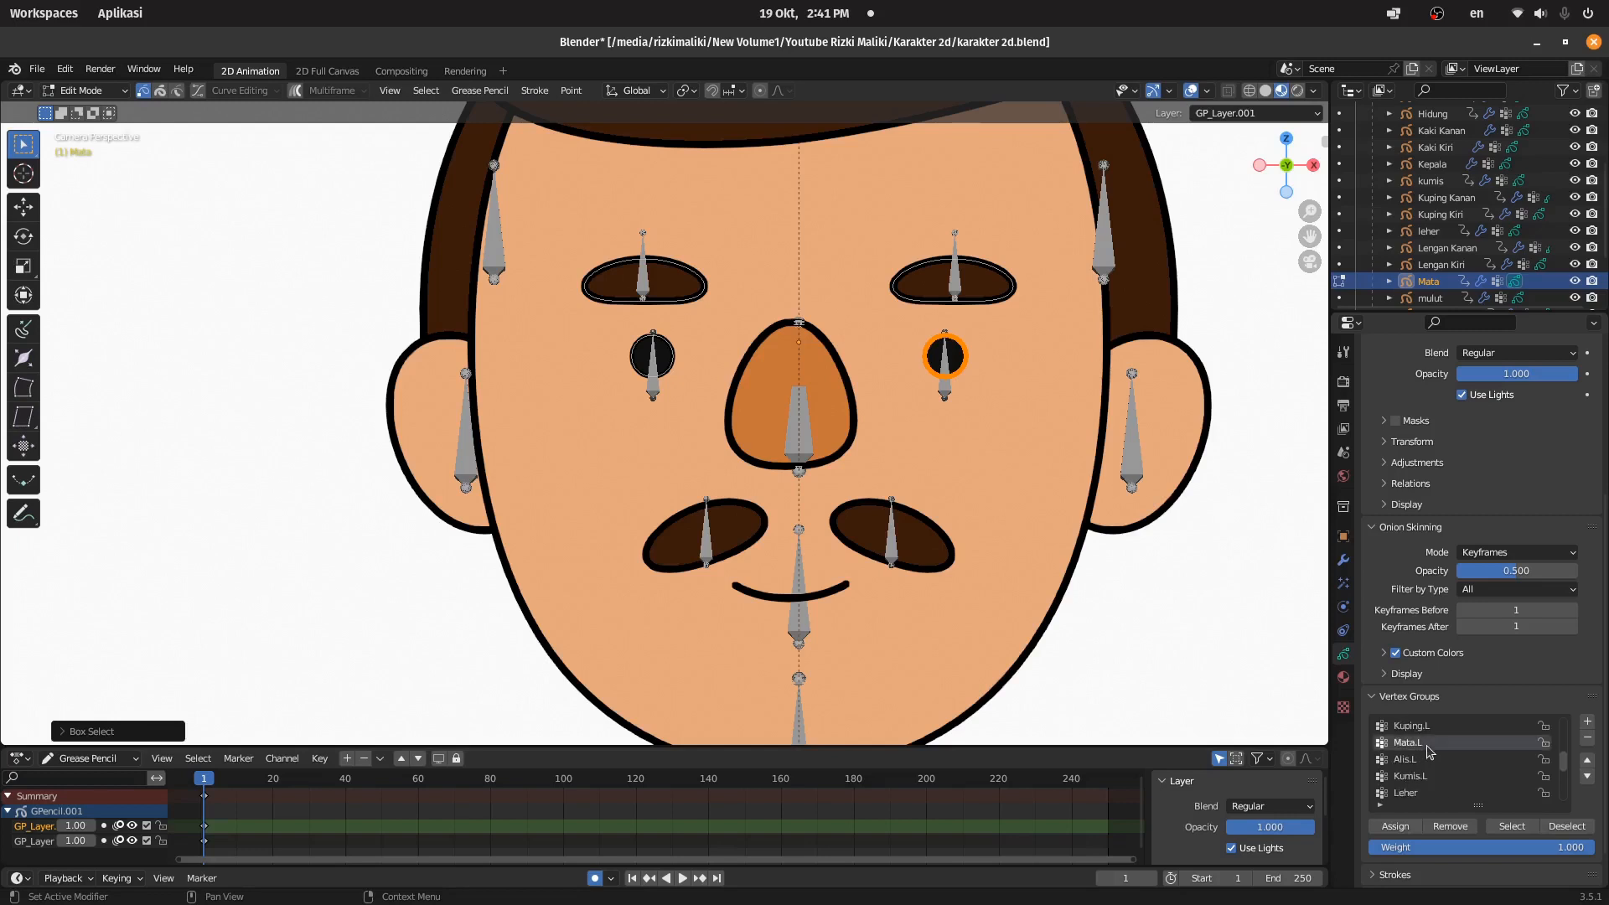
{"action": "left_click", "coordinate": [1407, 827]}
Step: Assign the eye on the character's right to the Mata.R vertex group
{"action": "left_click_drag", "start_coordinate": [695, 330], "coordinate": [610, 422]}
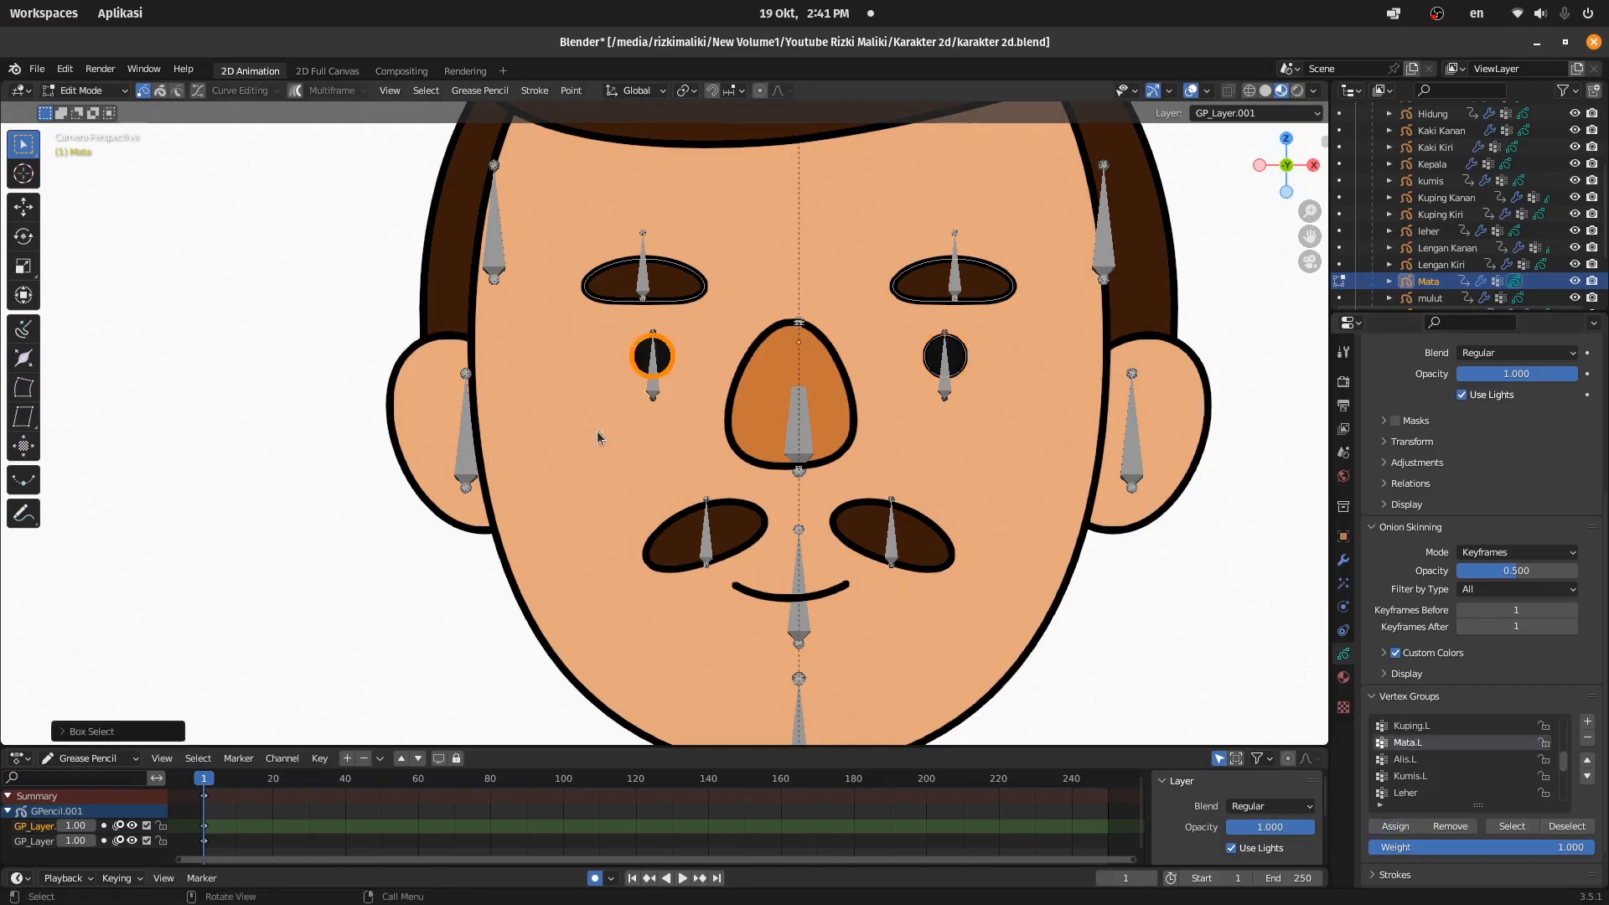
{"action": "scroll", "coordinate": [1430, 783], "scroll_direction": "down", "scroll_amount": 2}
{"action": "scroll", "coordinate": [1427, 779], "scroll_direction": "down", "scroll_amount": 5}
{"action": "left_click", "coordinate": [1416, 758]}
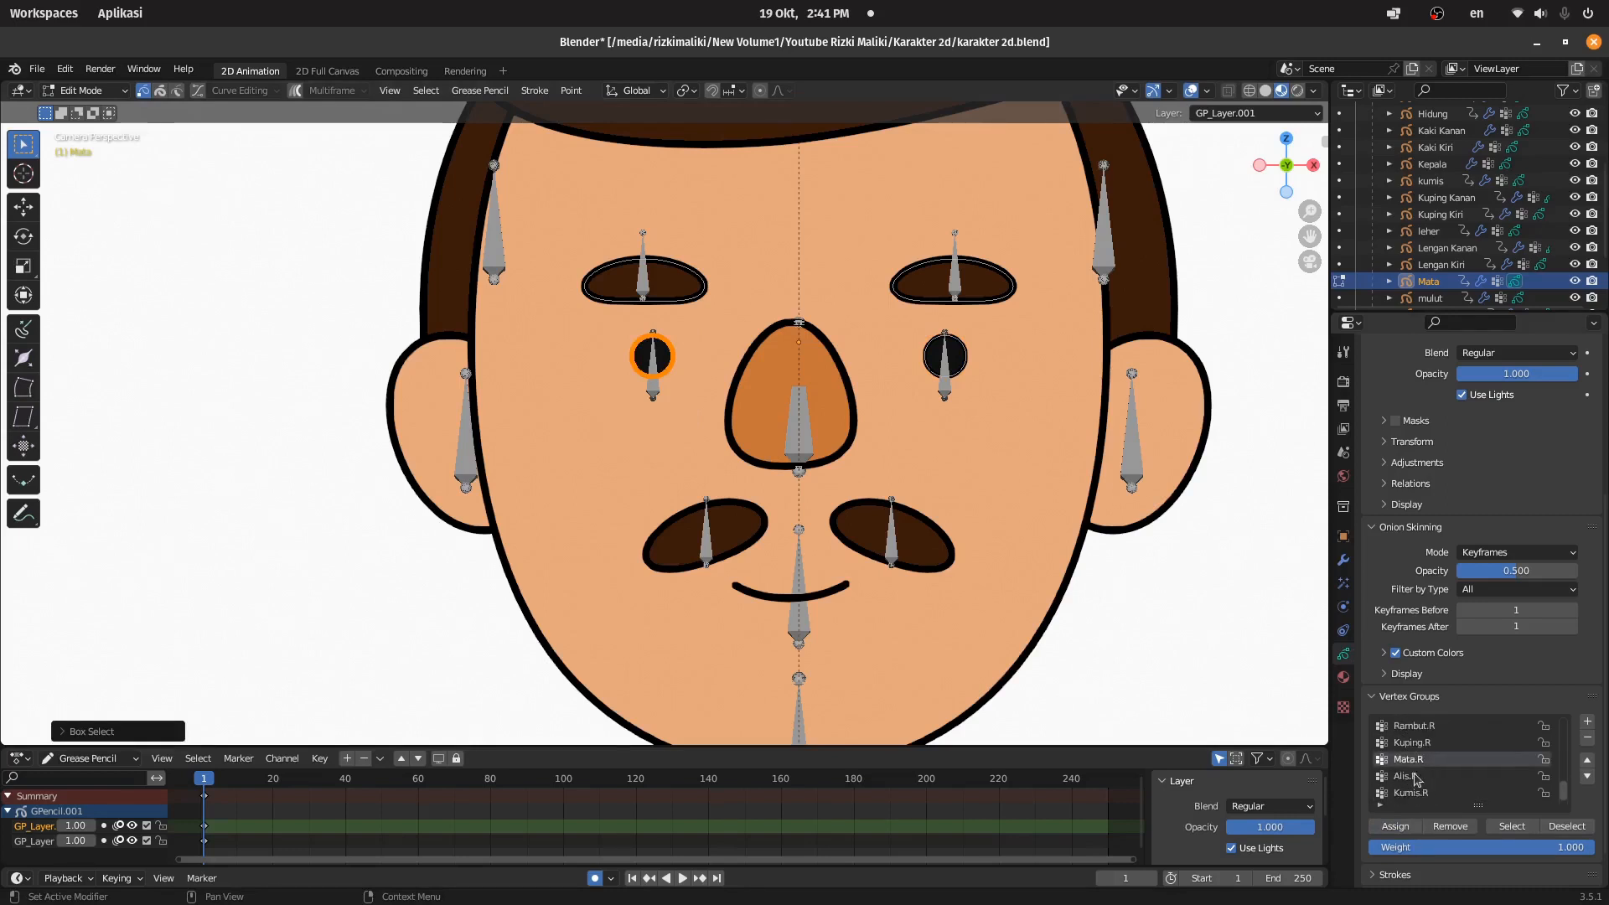
{"action": "left_click", "coordinate": [1395, 826]}
Step: Assign the eyebrow on the character's left to the Alis.L vertex group
{"action": "mouse_move", "coordinate": [1046, 226]}
{"action": "left_mouse_down"}
{"action": "mouse_move", "coordinate": [875, 350]}
{"action": "mouse_move", "coordinate": [845, 303]}
{"action": "mouse_move", "coordinate": [846, 318]}
{"action": "left_mouse_up"}
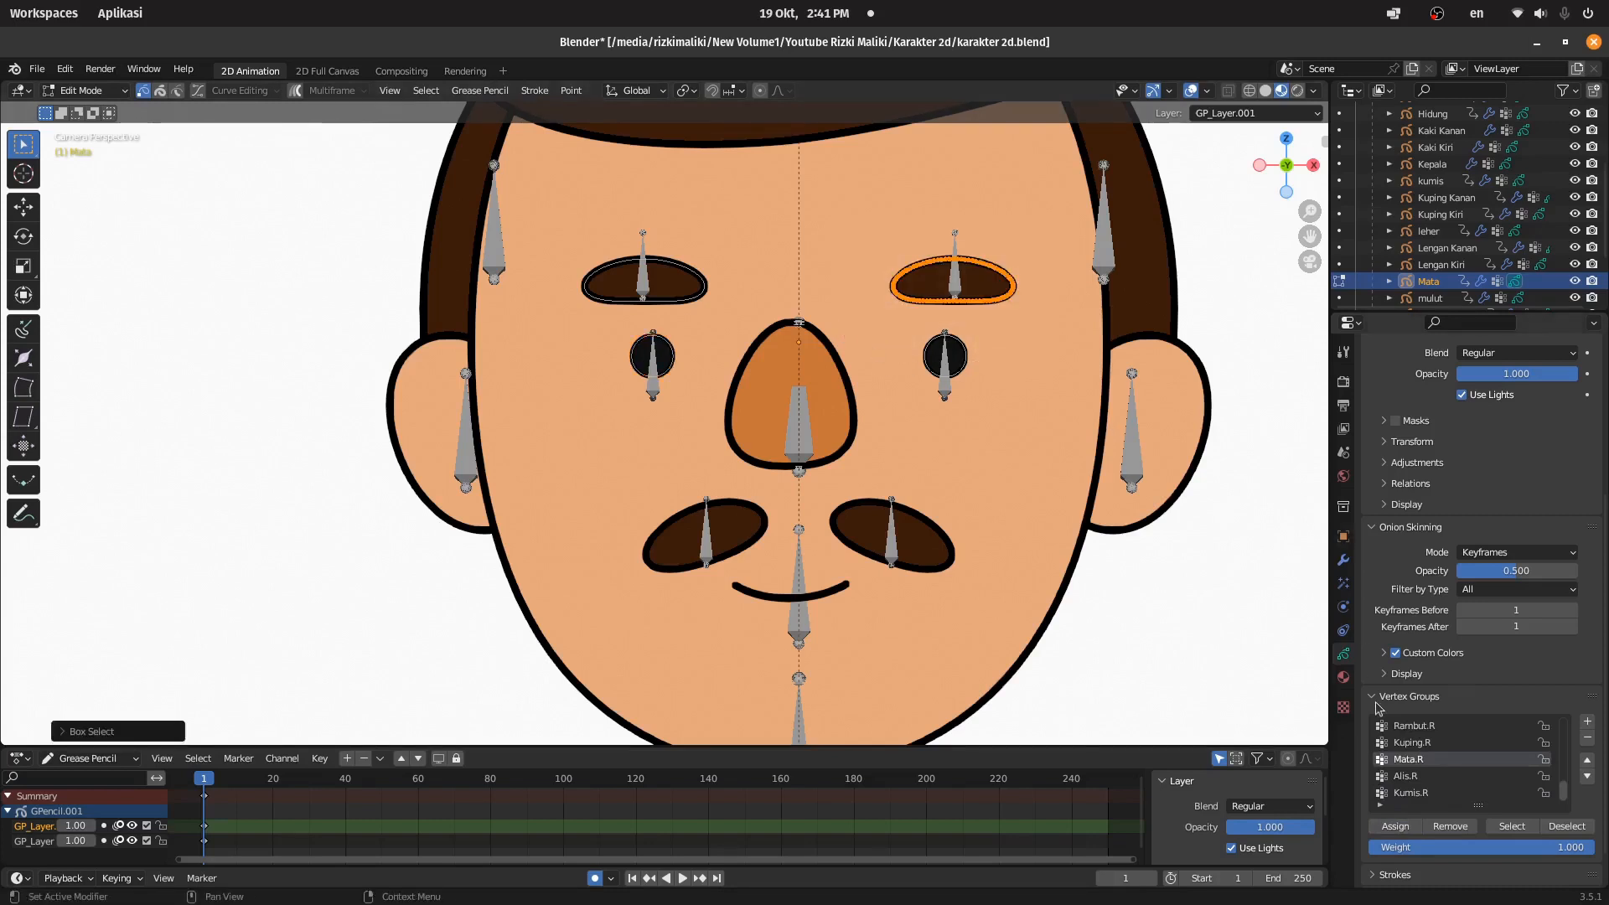
{"action": "scroll", "coordinate": [1465, 778], "scroll_direction": "up", "scroll_amount": 4}
{"action": "scroll", "coordinate": [1462, 775], "scroll_direction": "up", "scroll_amount": 2}
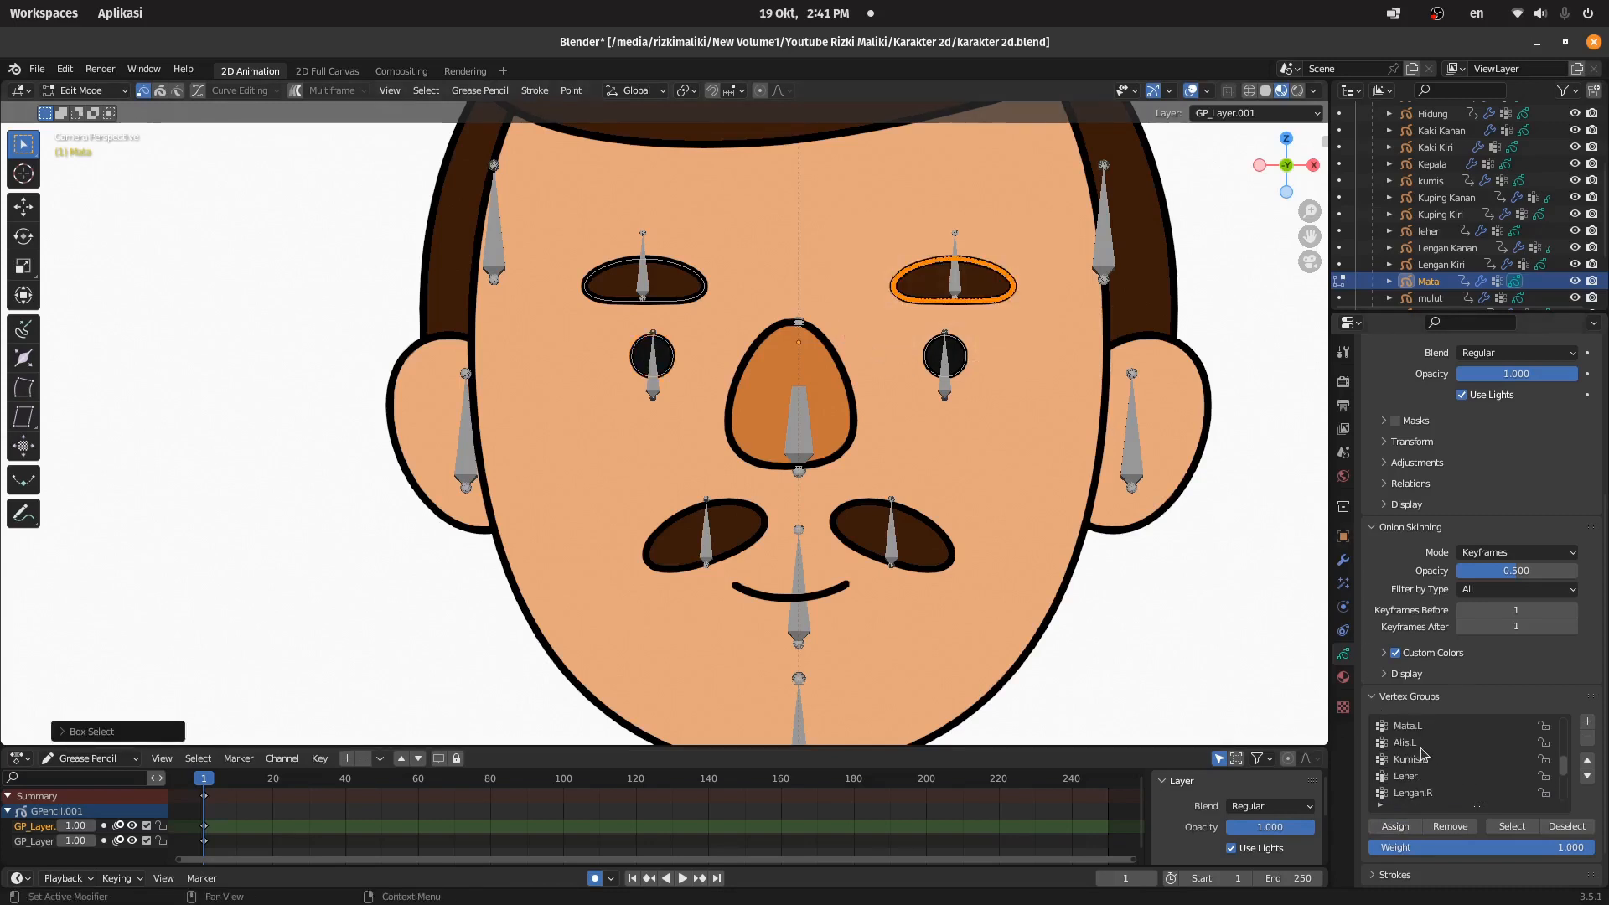
{"action": "left_click", "coordinate": [1416, 743]}
{"action": "left_click", "coordinate": [1396, 827]}
Step: Assign the eyebrow on the character's right to the Alis.R vertex group, save the file and return to Object Mode
{"action": "left_click_drag", "start_coordinate": [500, 199], "coordinate": [651, 332]}
{"action": "scroll", "coordinate": [1422, 763], "scroll_direction": "up", "scroll_amount": 1}
{"action": "scroll", "coordinate": [1422, 762], "scroll_direction": "down", "scroll_amount": 3}
{"action": "scroll", "coordinate": [1440, 762], "scroll_direction": "down", "scroll_amount": 4}
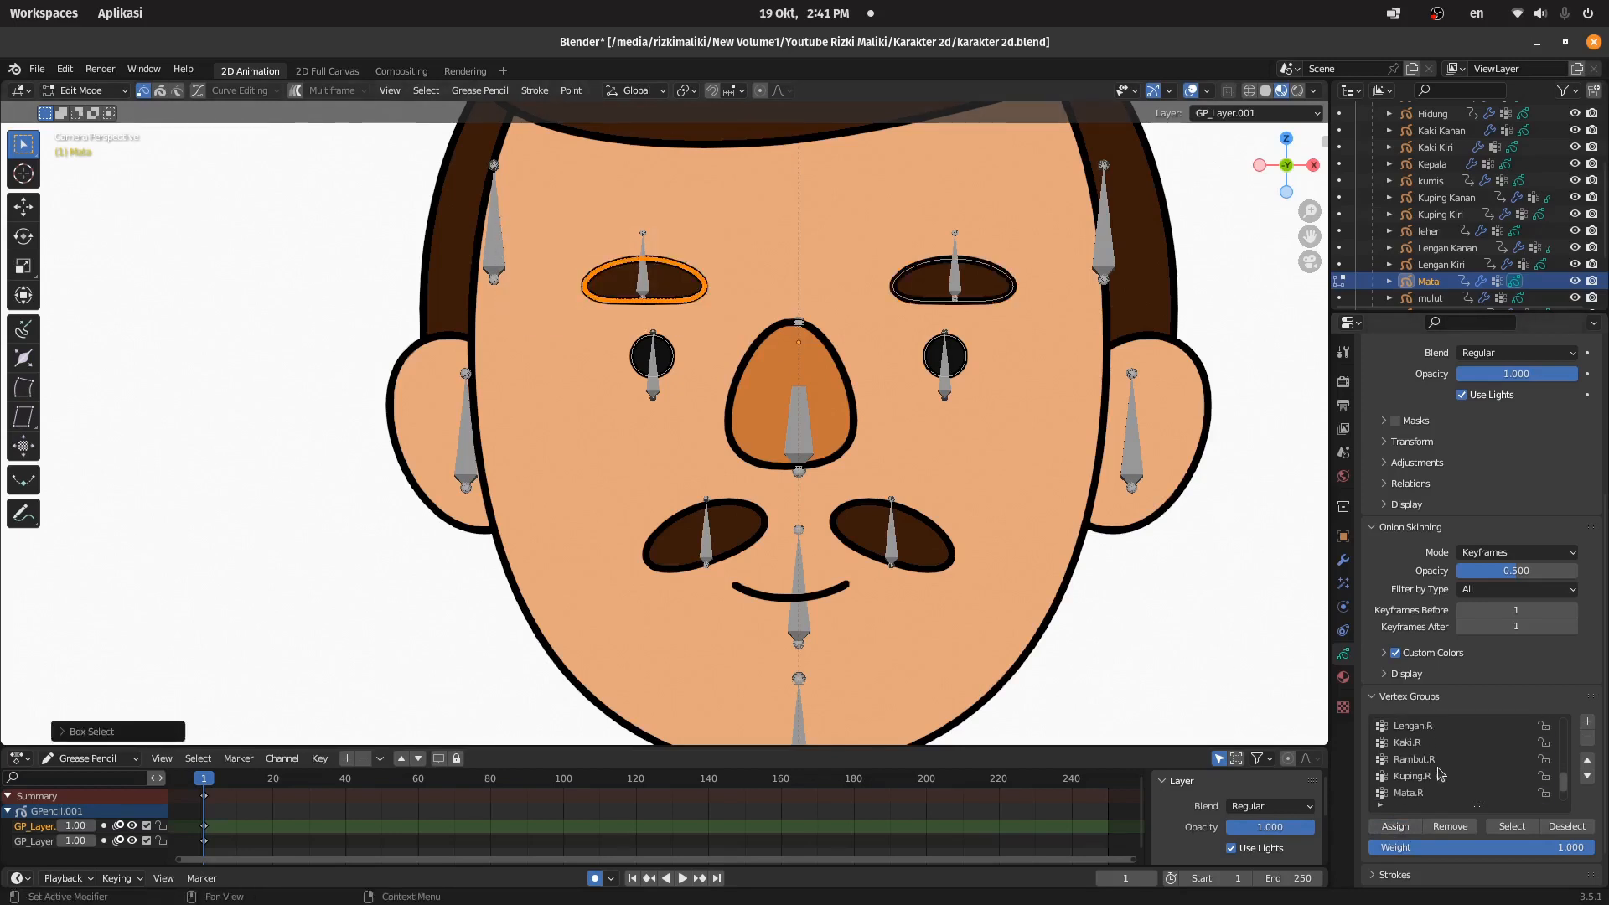
{"action": "left_click", "coordinate": [1416, 775]}
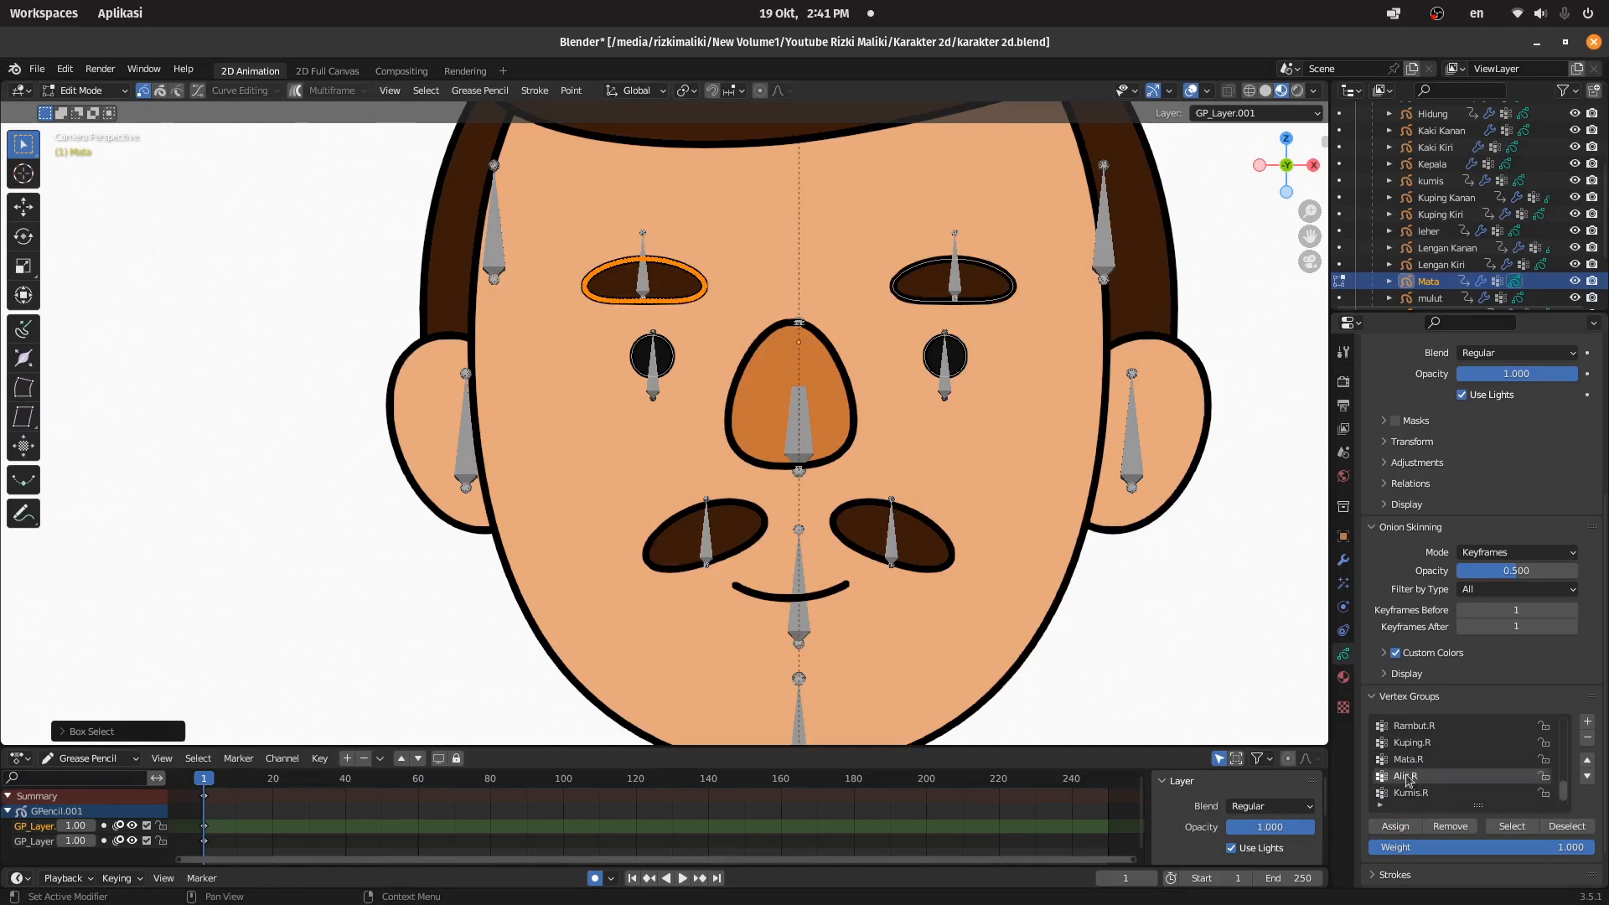
{"action": "left_click", "coordinate": [1395, 826]}
{"action": "key", "text": "ctrl+s"}
{"action": "scroll", "coordinate": [887, 434], "scroll_direction": "down", "scroll_amount": 3}
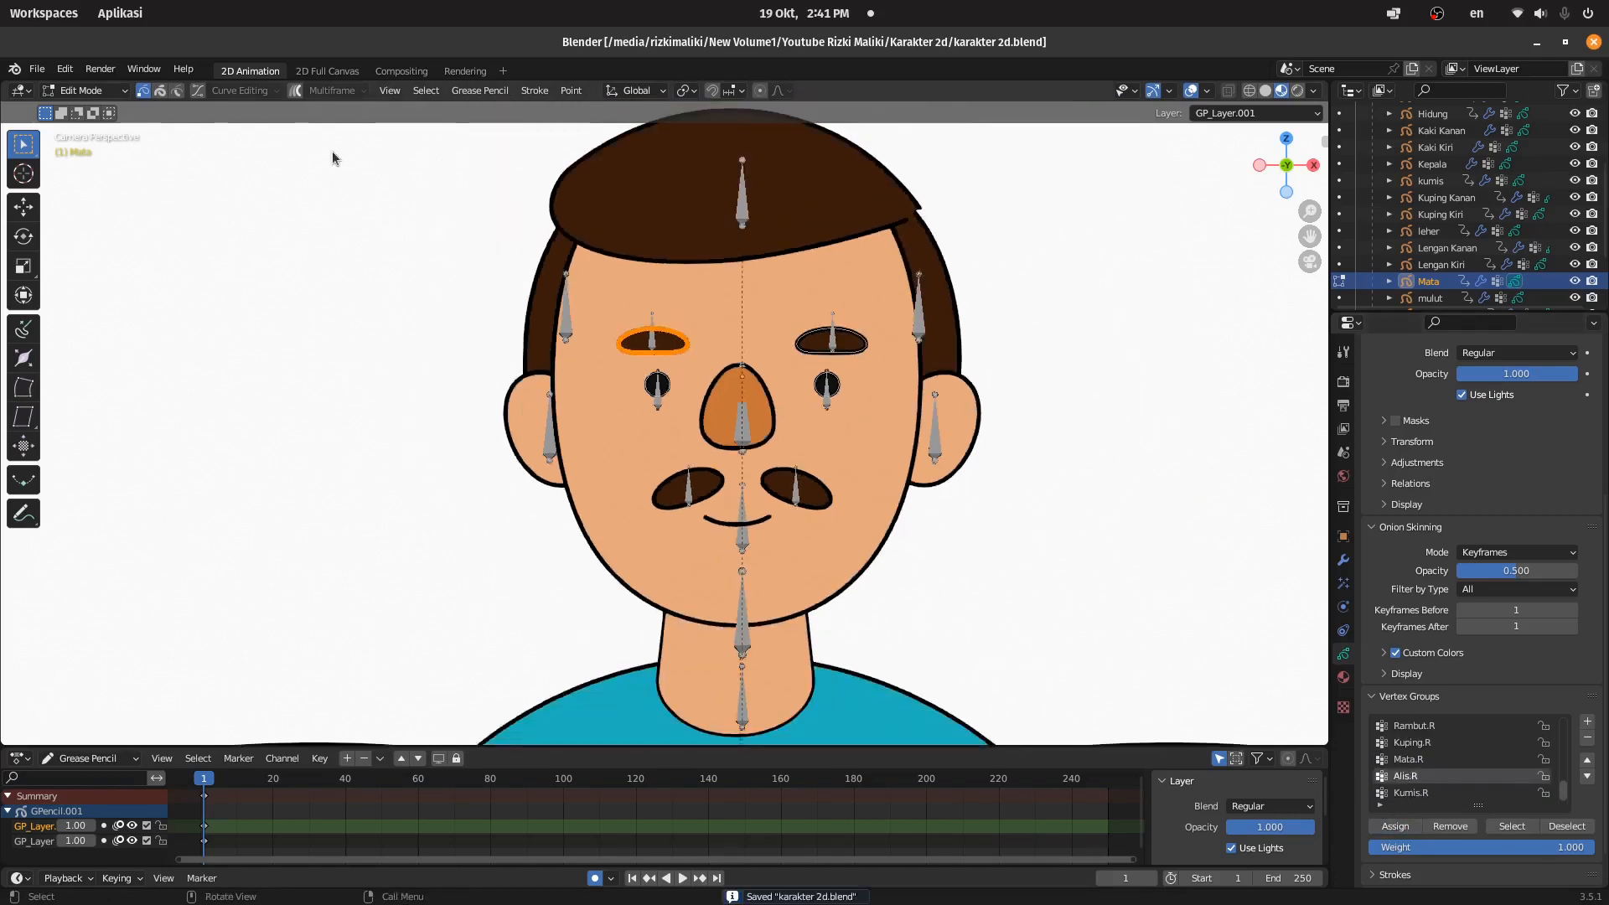
{"action": "left_click", "coordinate": [107, 92]}
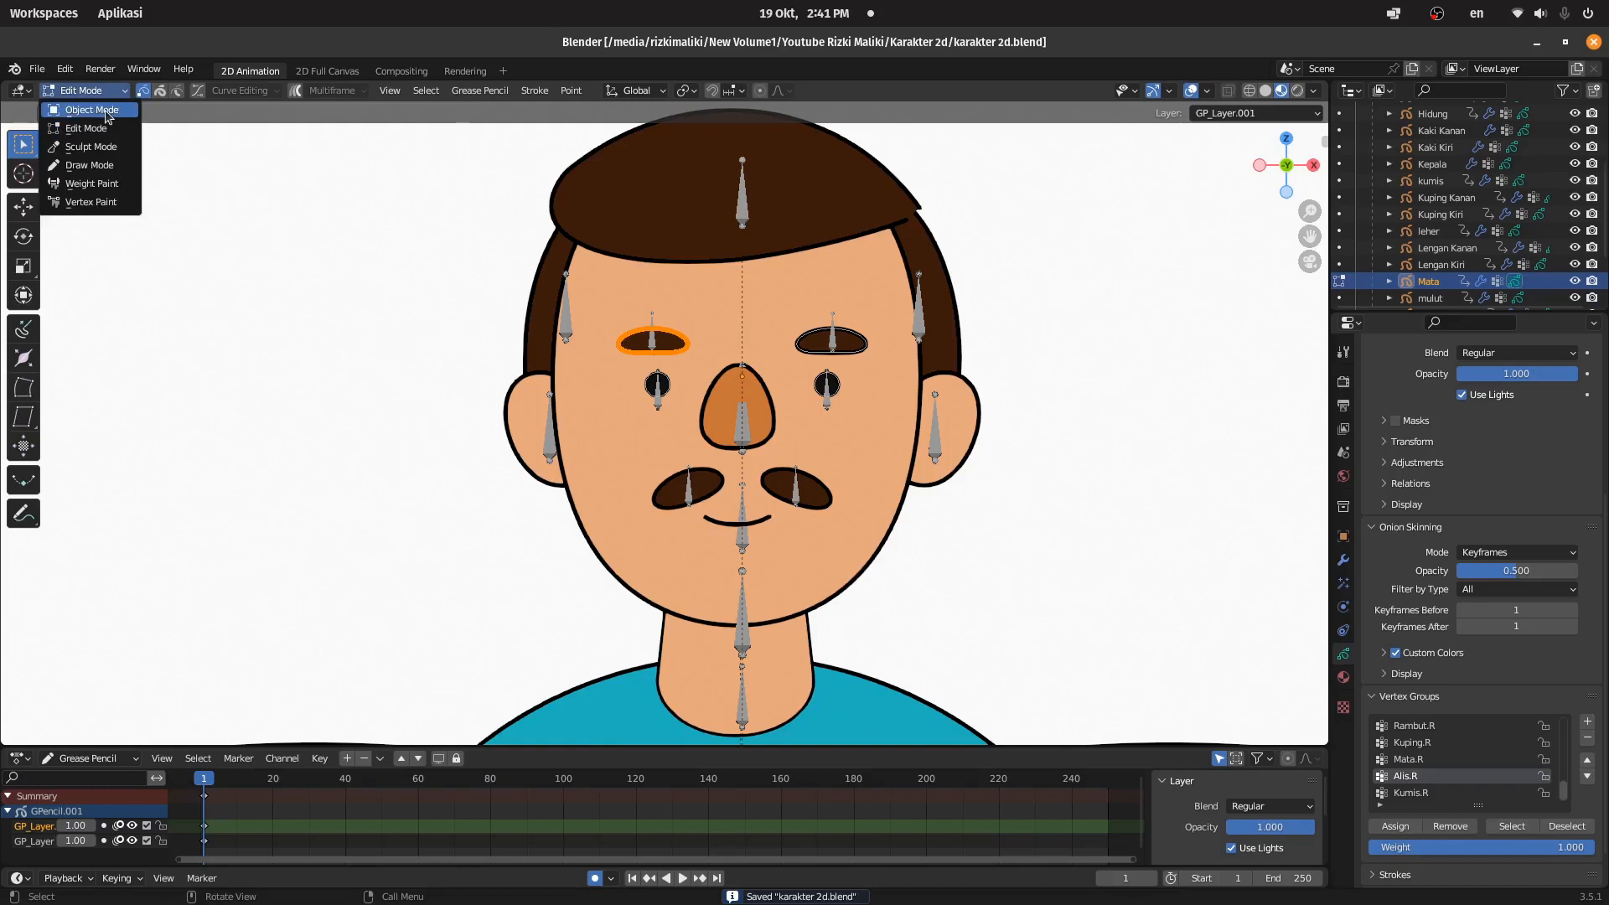
{"action": "left_click", "coordinate": [91, 110]}
Step: Assign all strokes of the rambut atas top hair to the Rambut Atas vertex group in Edit Mode, and return to Object Mode
{"action": "left_click", "coordinate": [880, 204]}
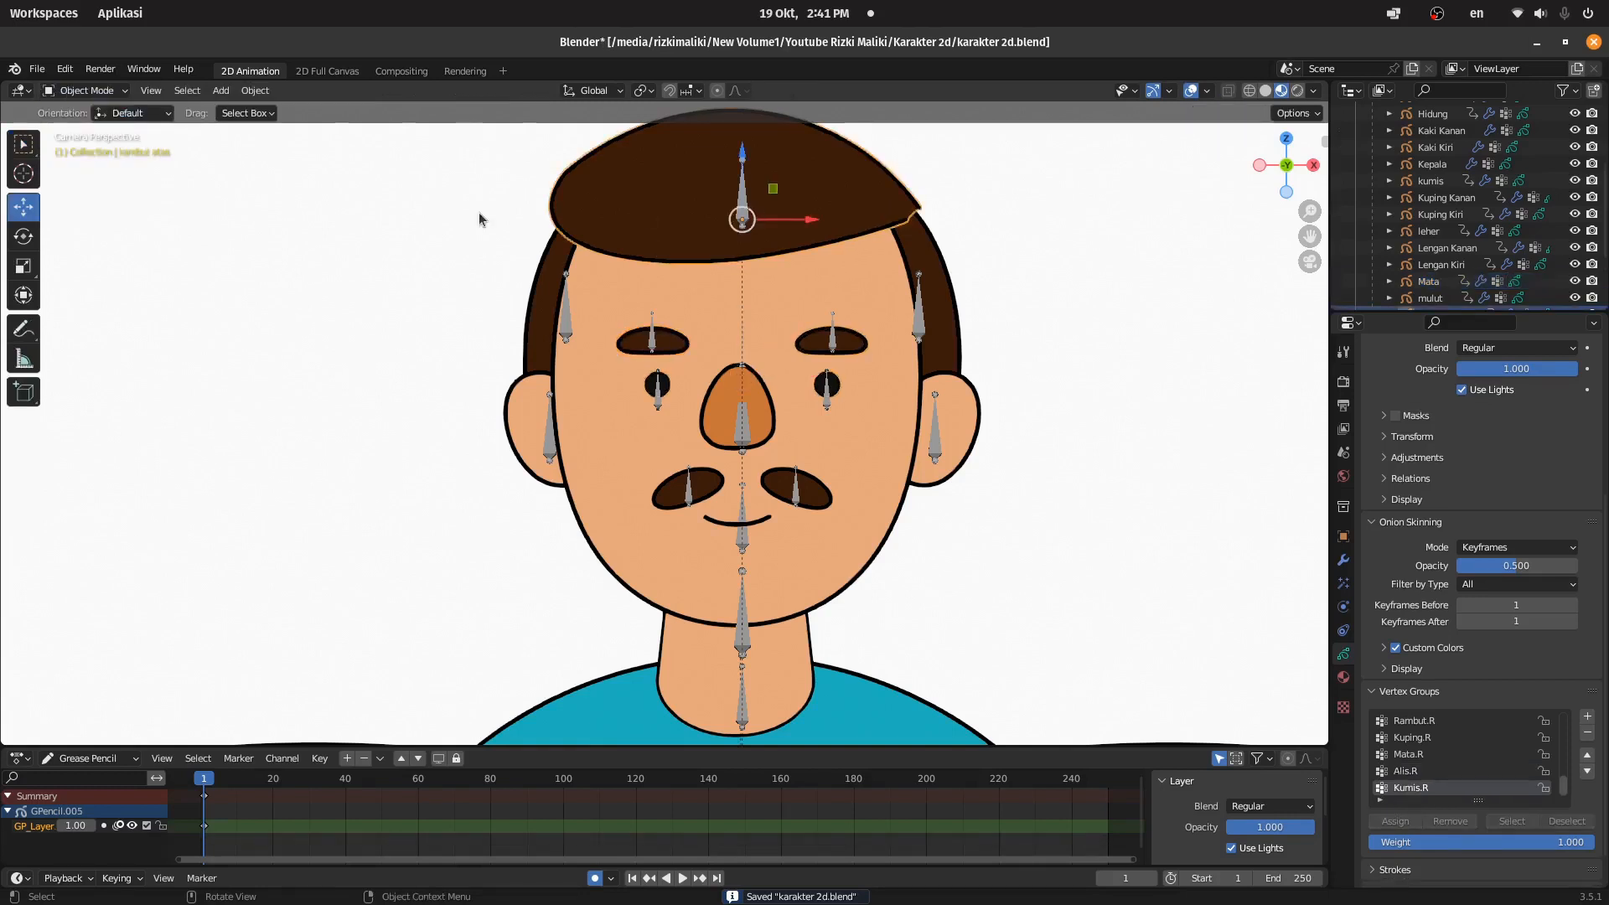
{"action": "left_click", "coordinate": [125, 91]}
{"action": "left_click", "coordinate": [80, 118]}
{"action": "scroll", "coordinate": [1482, 775], "scroll_direction": "up", "scroll_amount": 1}
{"action": "scroll", "coordinate": [1482, 776], "scroll_direction": "up", "scroll_amount": 5}
{"action": "scroll", "coordinate": [1450, 759], "scroll_direction": "up", "scroll_amount": 2}
{"action": "left_click", "coordinate": [1434, 754]}
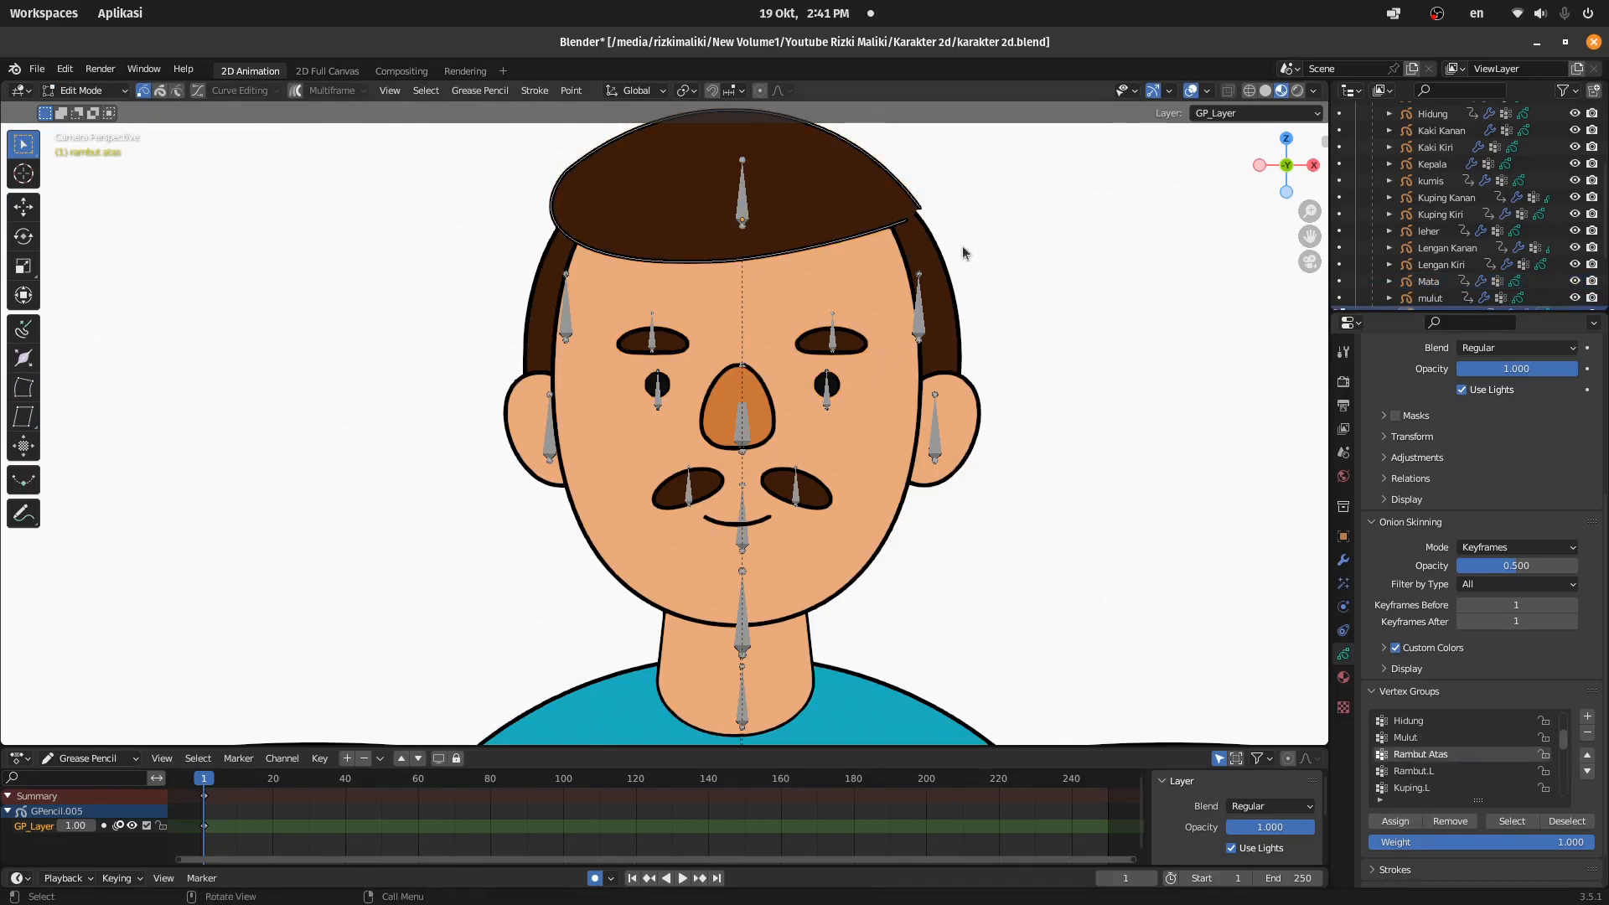
{"action": "scroll", "coordinate": [962, 250], "scroll_direction": "down", "scroll_amount": 3}
{"action": "mouse_move", "coordinate": [877, 190]}
{"action": "left_mouse_down"}
{"action": "mouse_move", "coordinate": [704, 316]}
{"action": "mouse_move", "coordinate": [513, 349]}
{"action": "left_mouse_up"}
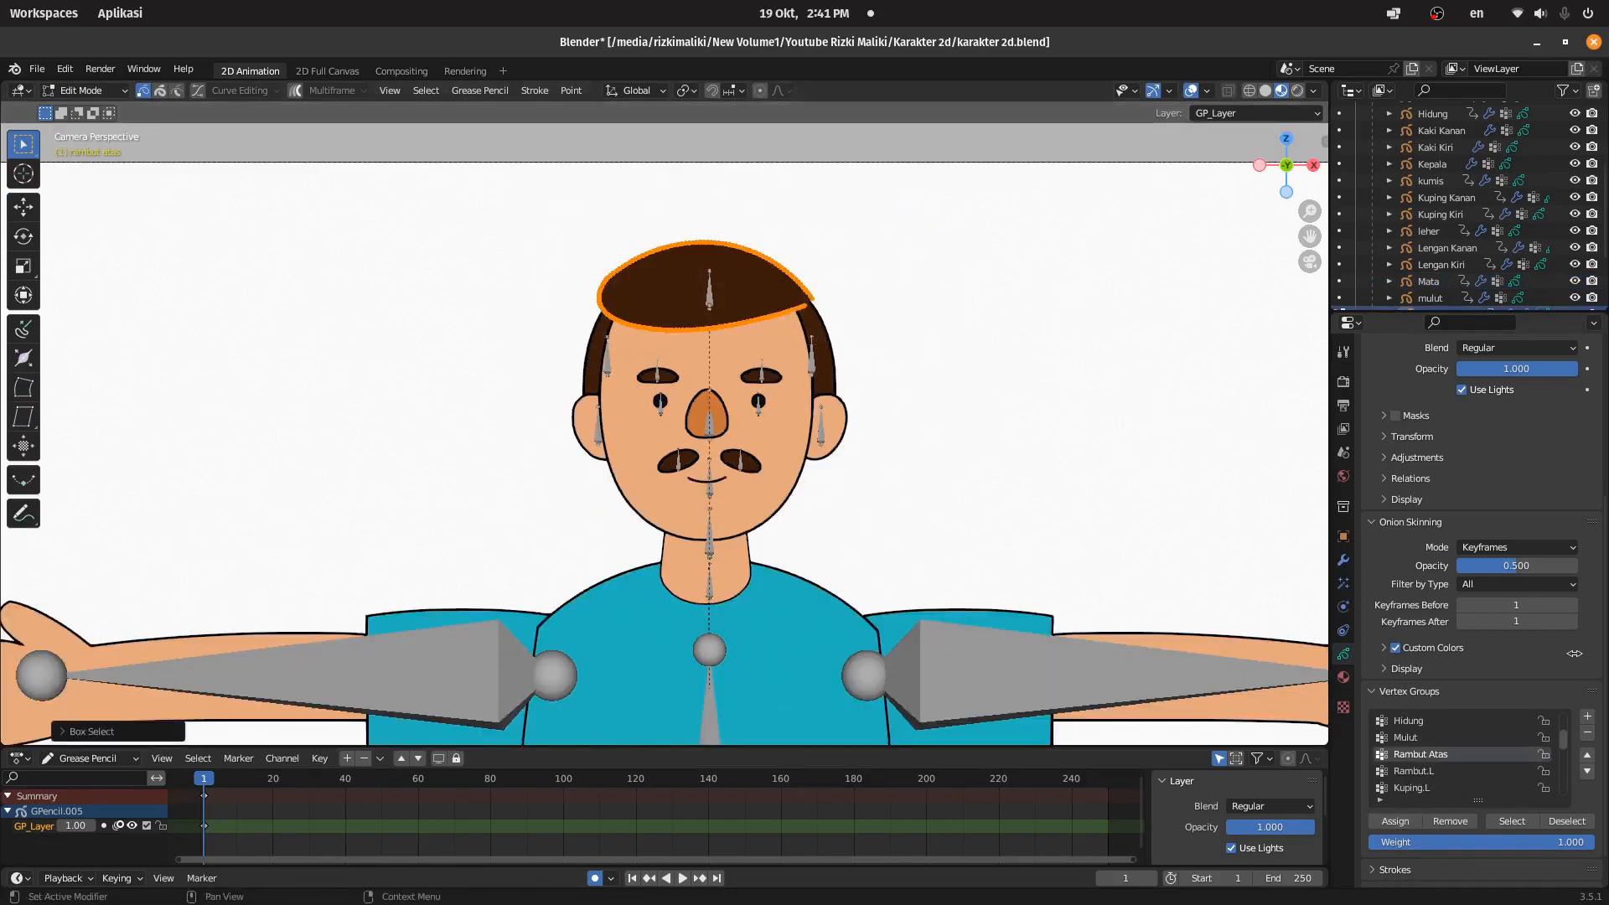
{"action": "left_click", "coordinate": [1395, 822]}
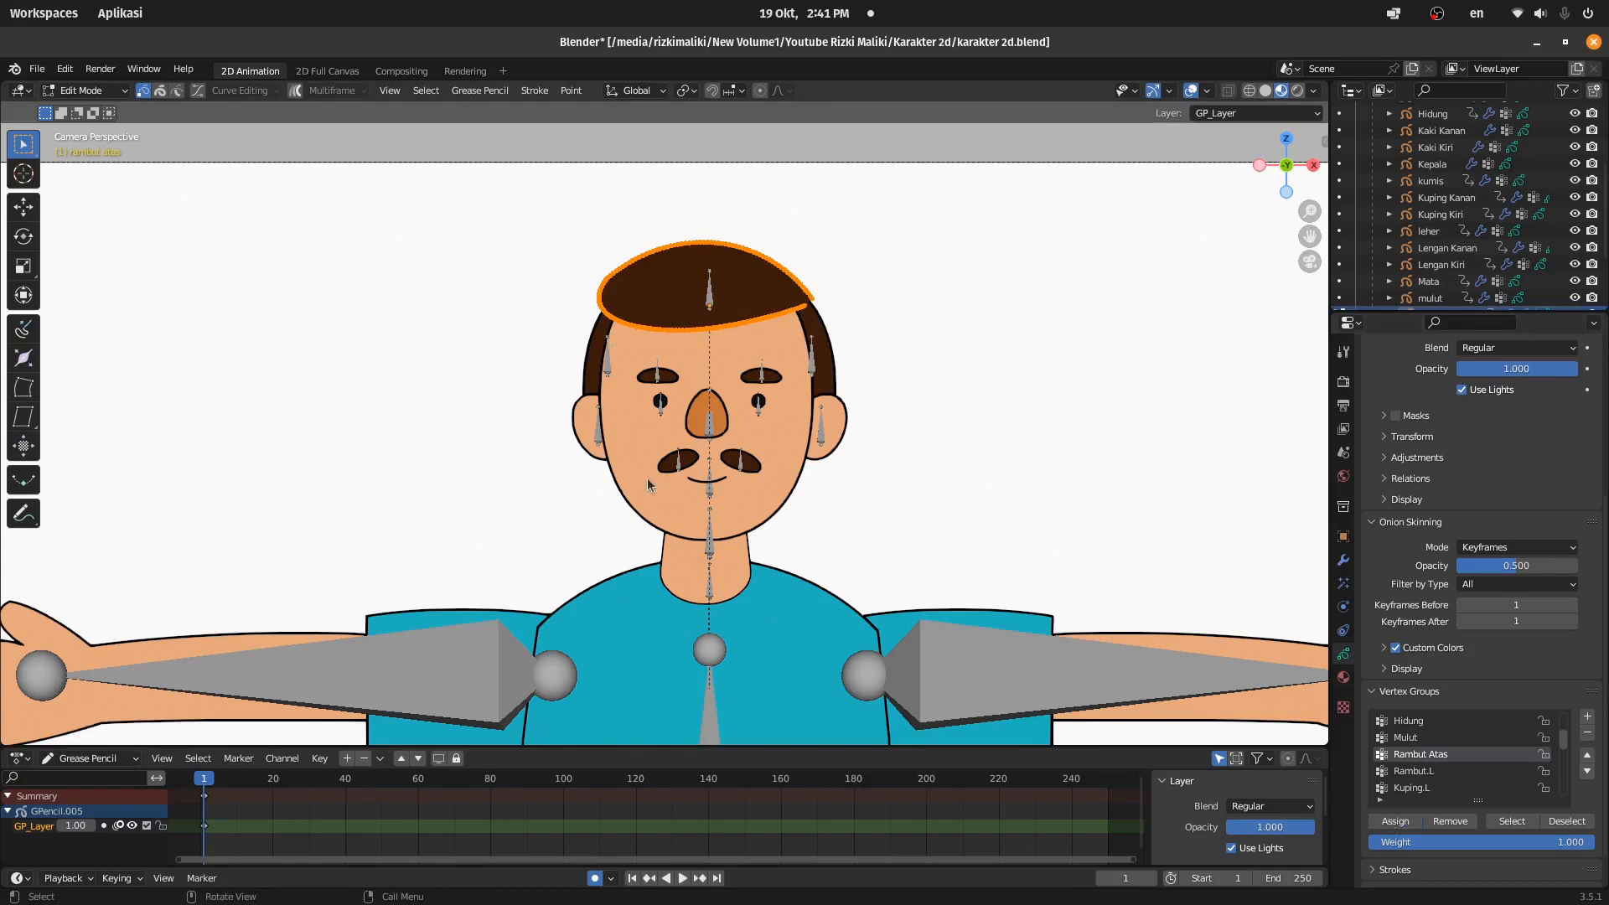
{"action": "scroll", "coordinate": [648, 484], "scroll_direction": "up", "scroll_amount": 2}
{"action": "left_click", "coordinate": [84, 90]}
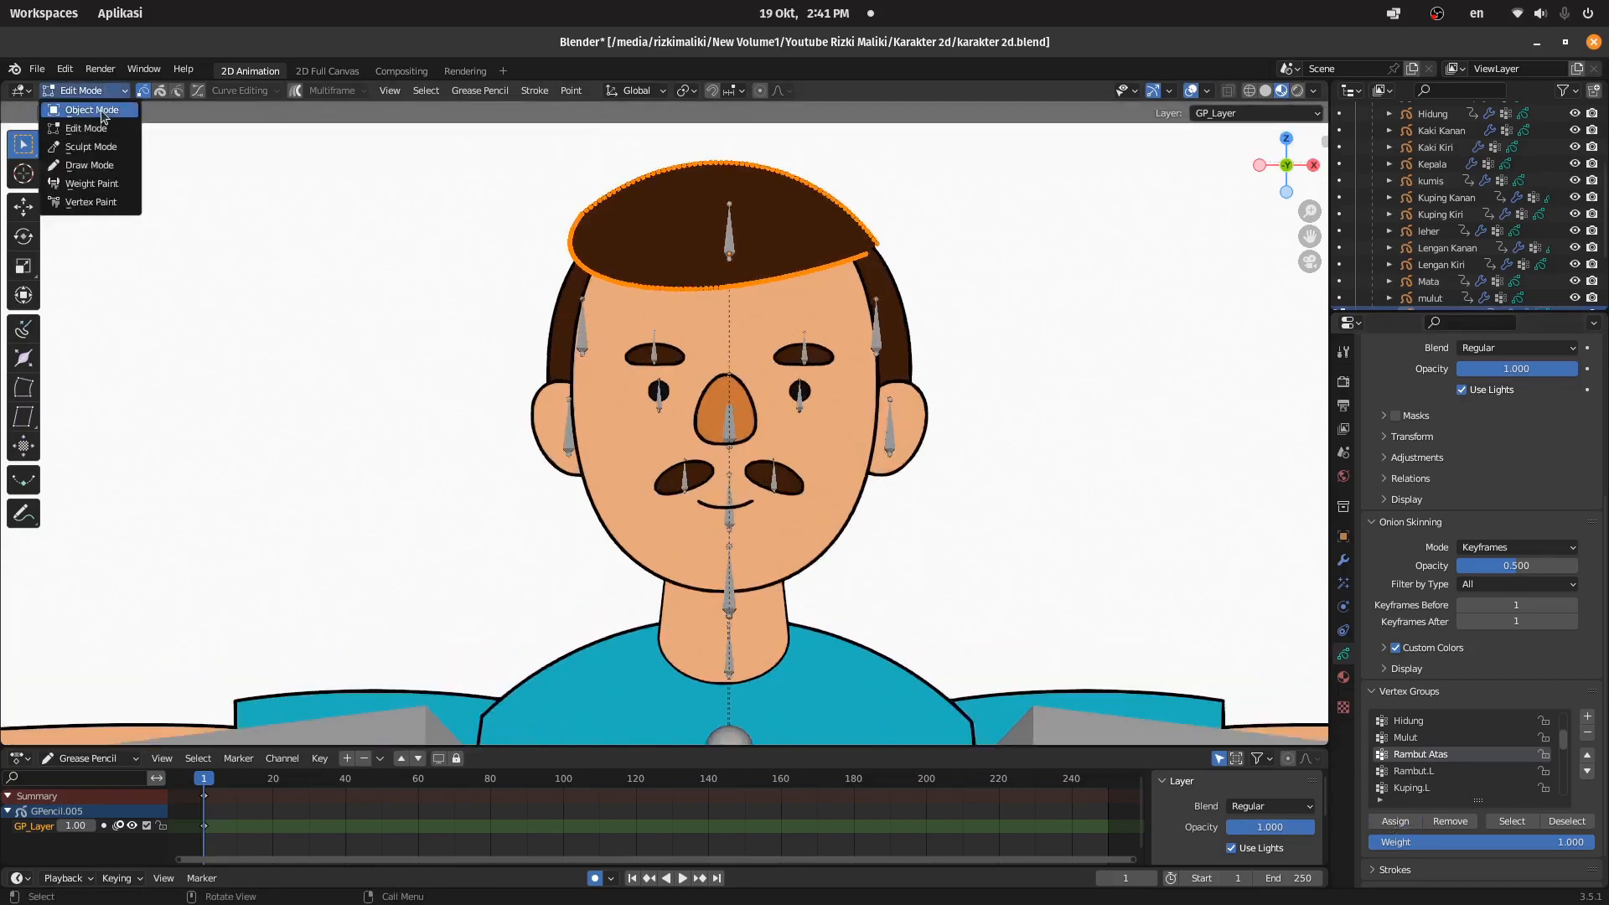
{"action": "left_click", "coordinate": [80, 132]}
Step: Apply the Mirror modifier on the rambut samping side hair object and save the file
{"action": "scroll", "coordinate": [671, 395], "scroll_direction": "up", "scroll_amount": 2}
{"action": "left_click", "coordinate": [990, 222]}
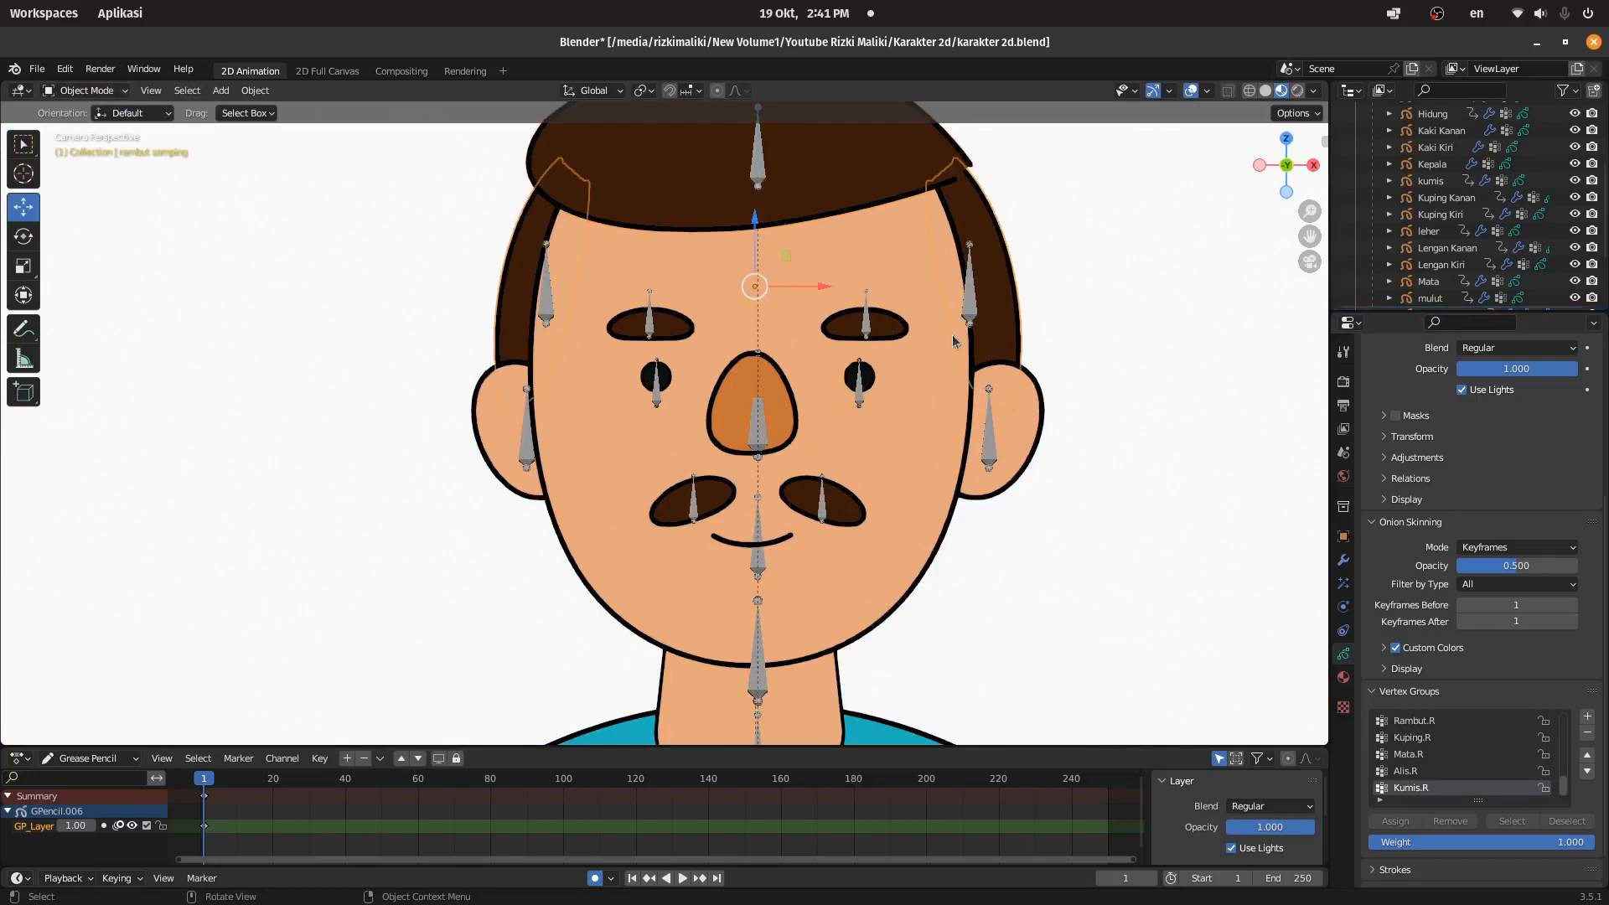
{"action": "key", "text": "KP_0"}
{"action": "key", "text": "KP_0"}
{"action": "middle_click_drag", "start_coordinate": [893, 264], "coordinate": [769, 356], "text": "shift"}
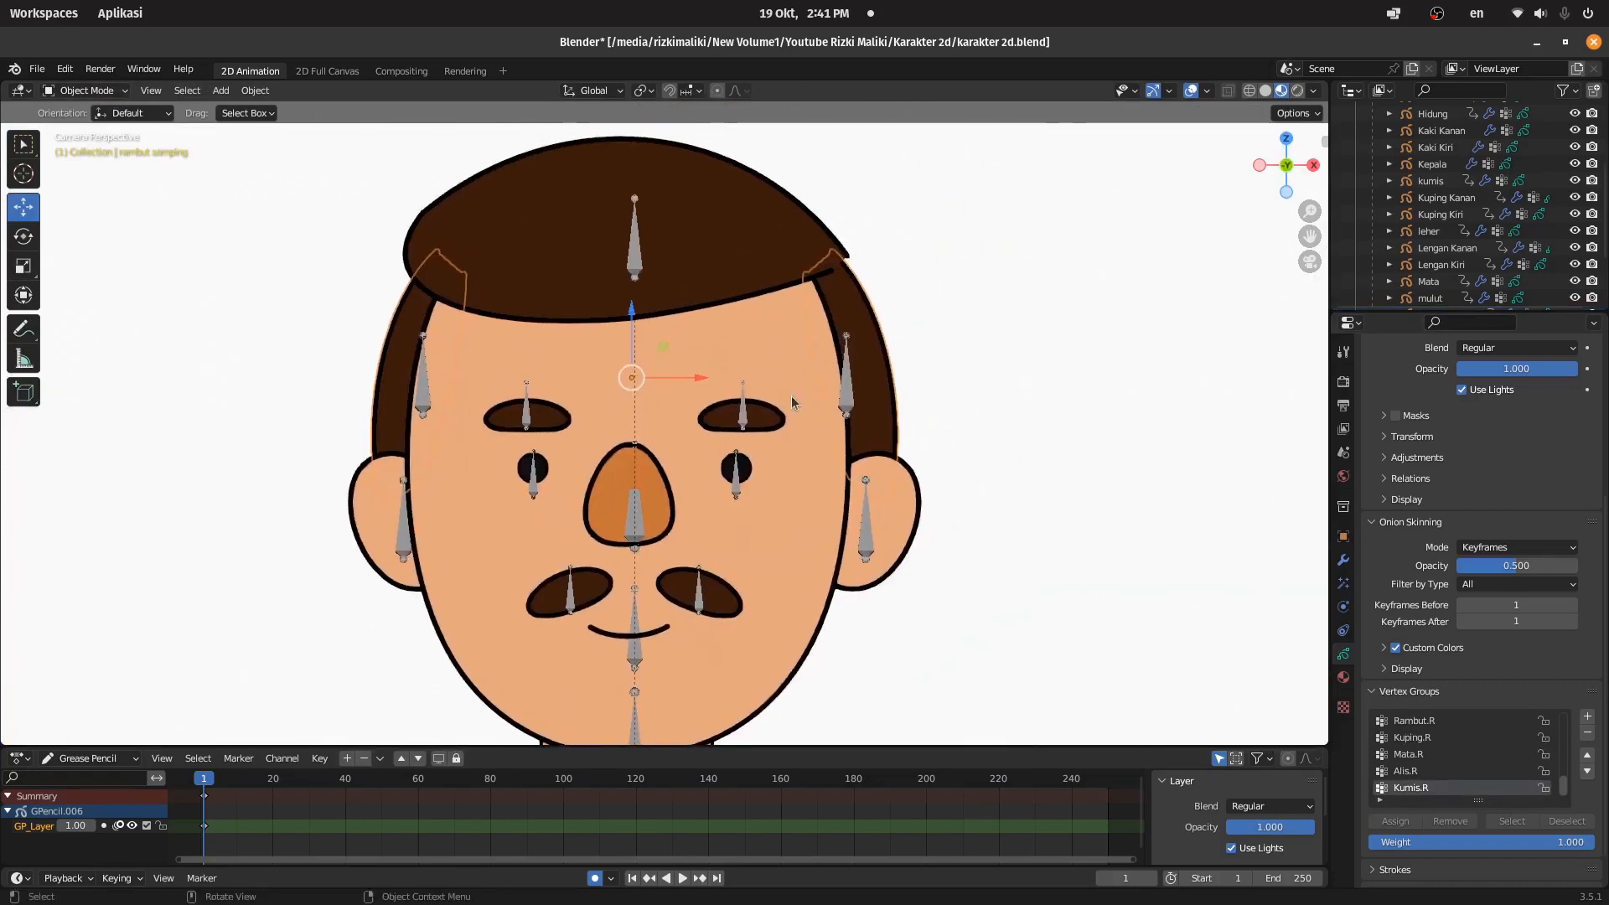
{"action": "left_click", "coordinate": [1344, 559]}
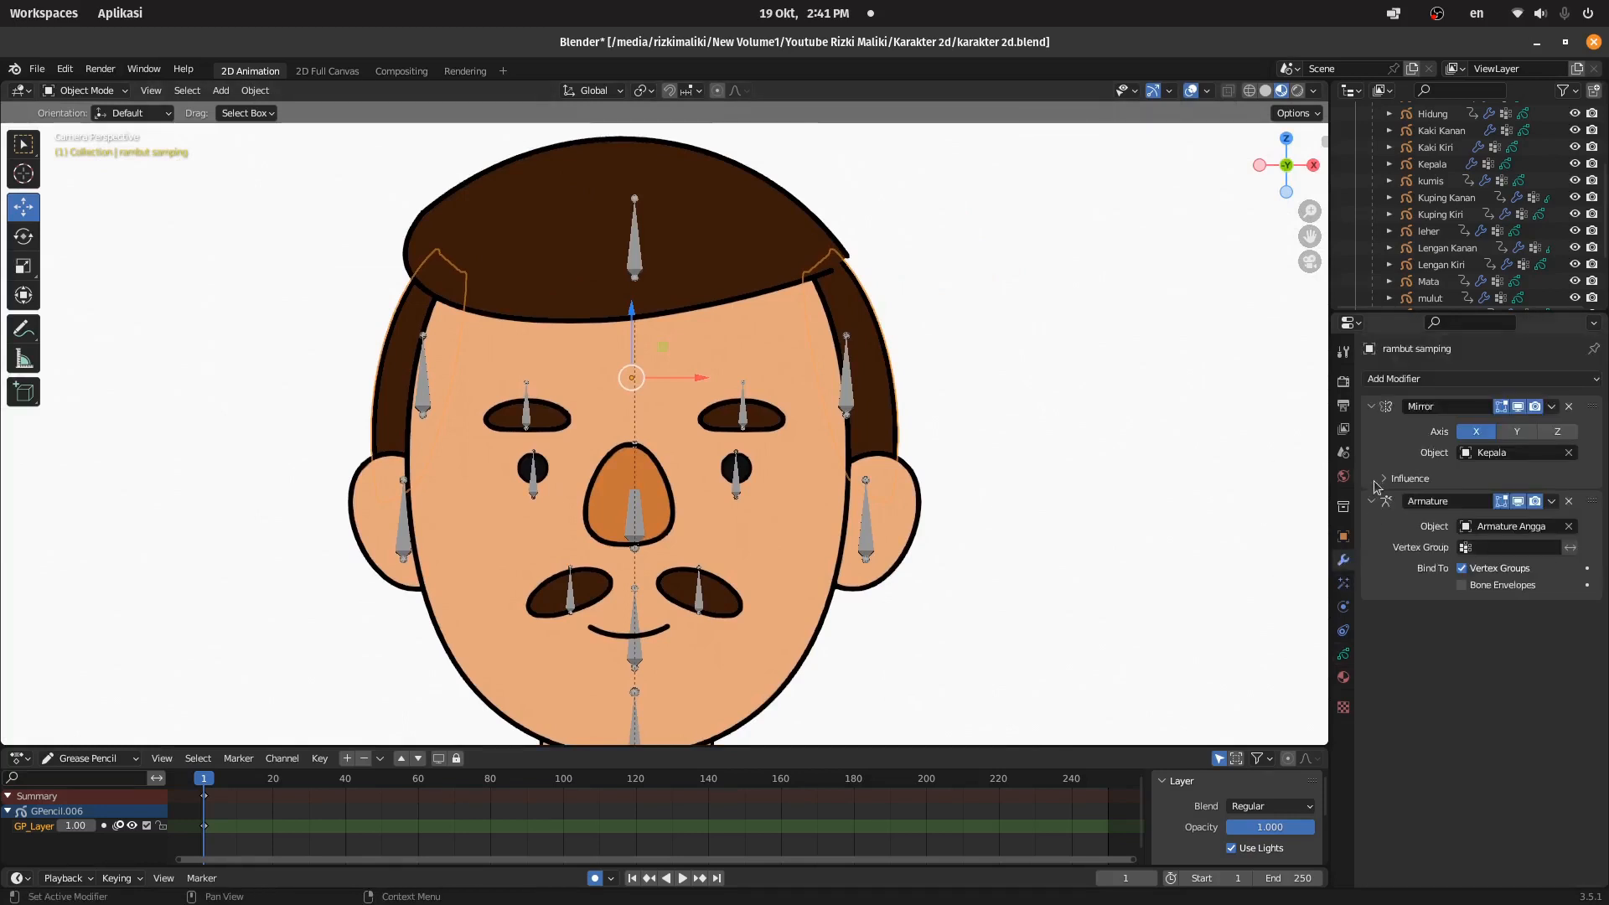
{"action": "right_click", "coordinate": [1408, 451]}
{"action": "mouse_move", "coordinate": [1300, 444]}
{"action": "left_click", "coordinate": [1554, 415]}
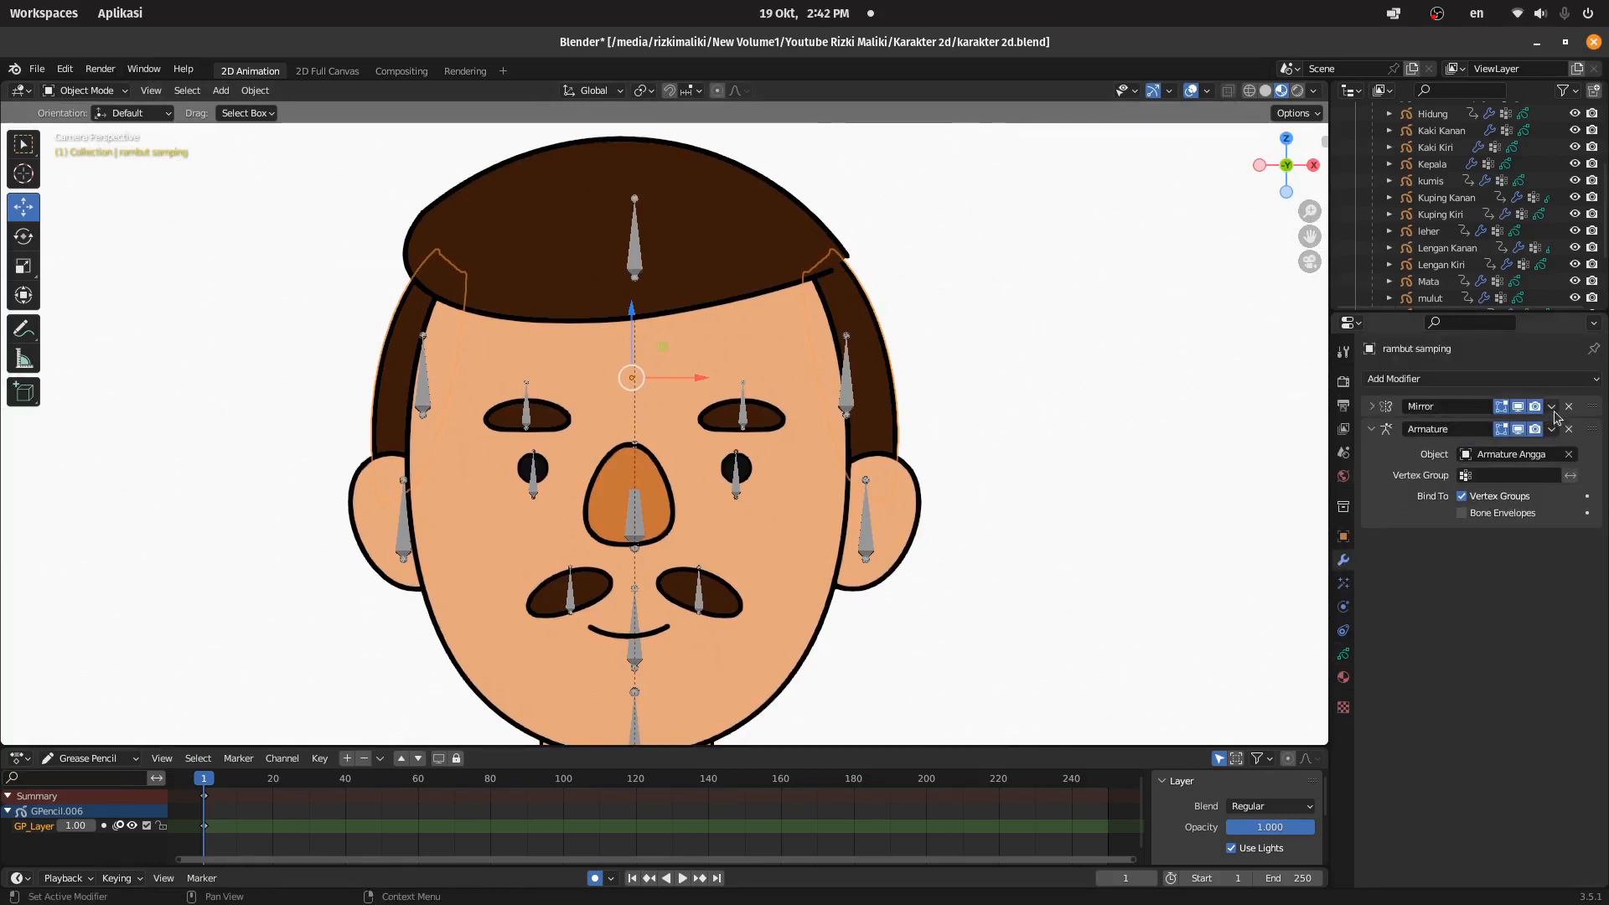
{"action": "left_click", "coordinate": [1552, 414]}
{"action": "left_click", "coordinate": [1475, 428]}
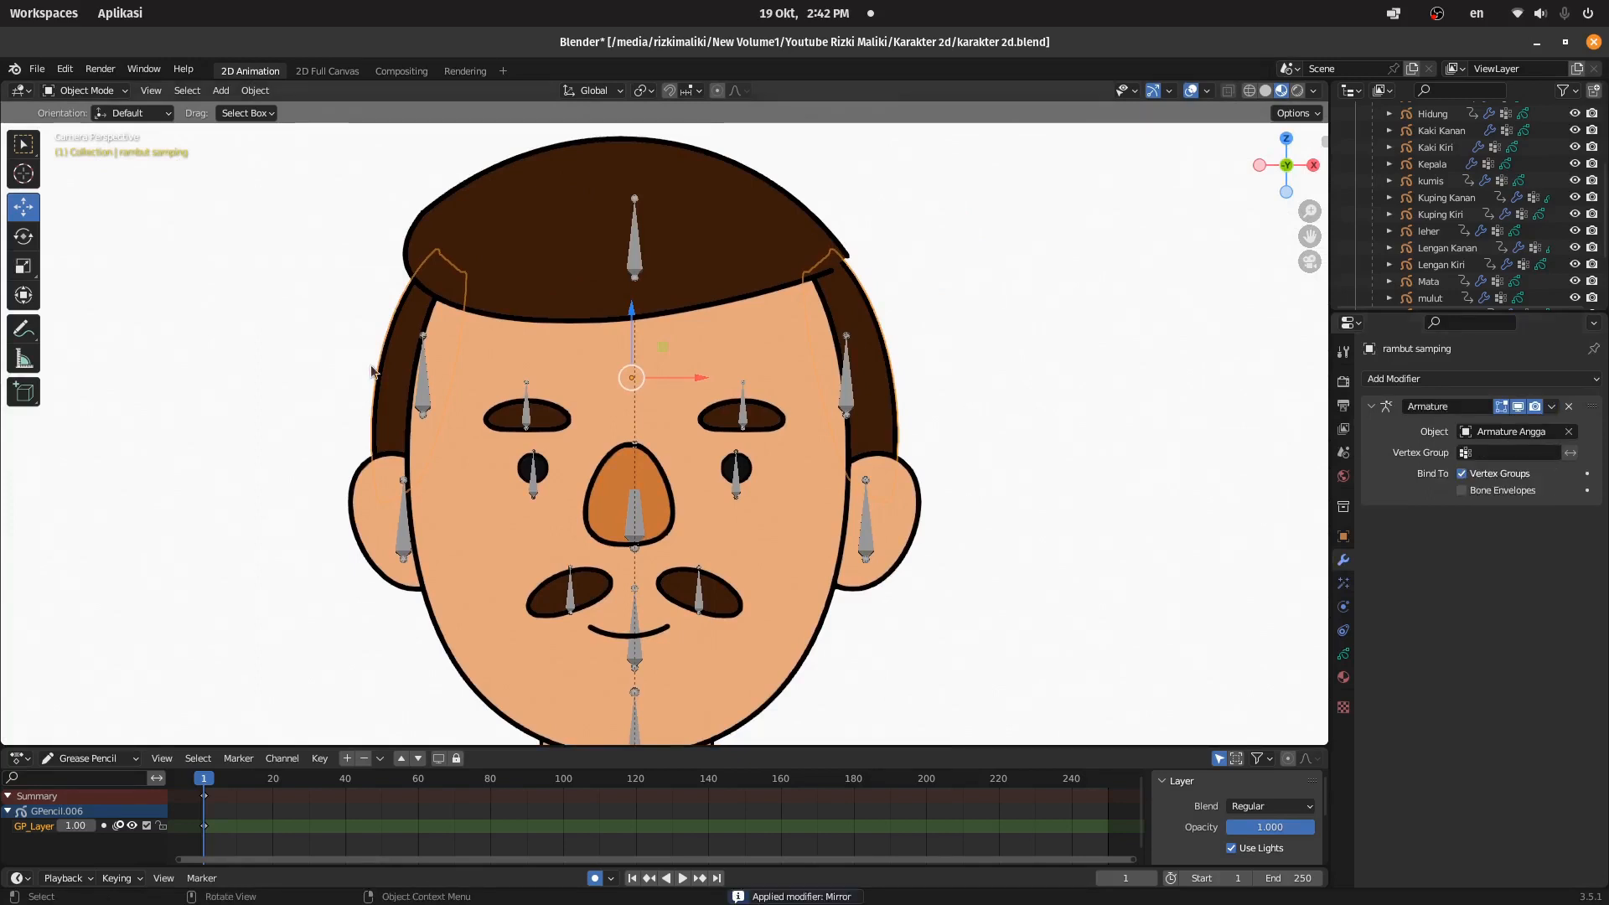
{"action": "key", "text": "ctrl+s"}
Step: Separate the side hair on the character's left into its own object in Edit Mode, and return to Object Mode
{"action": "left_click", "coordinate": [88, 91]}
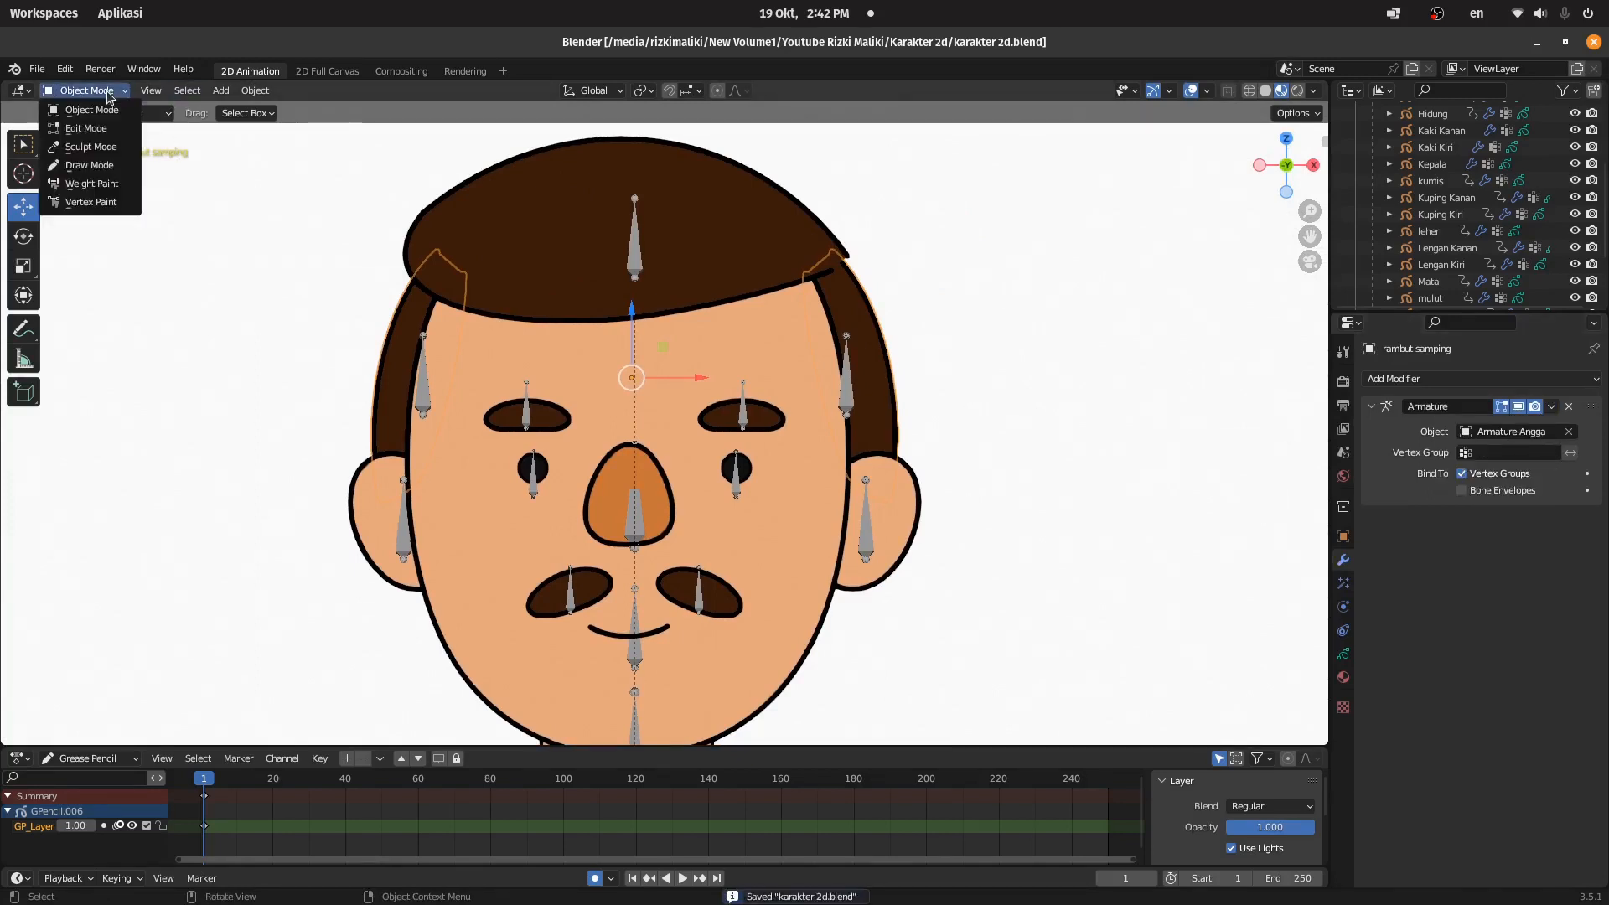
{"action": "left_click", "coordinate": [95, 128]}
{"action": "mouse_move", "coordinate": [972, 212]}
{"action": "left_mouse_down"}
{"action": "mouse_move", "coordinate": [754, 591]}
{"action": "mouse_move", "coordinate": [758, 578]}
{"action": "left_mouse_up"}
{"action": "right_click", "coordinate": [888, 337]}
{"action": "left_click", "coordinate": [889, 337]}
{"action": "right_click", "coordinate": [849, 318]}
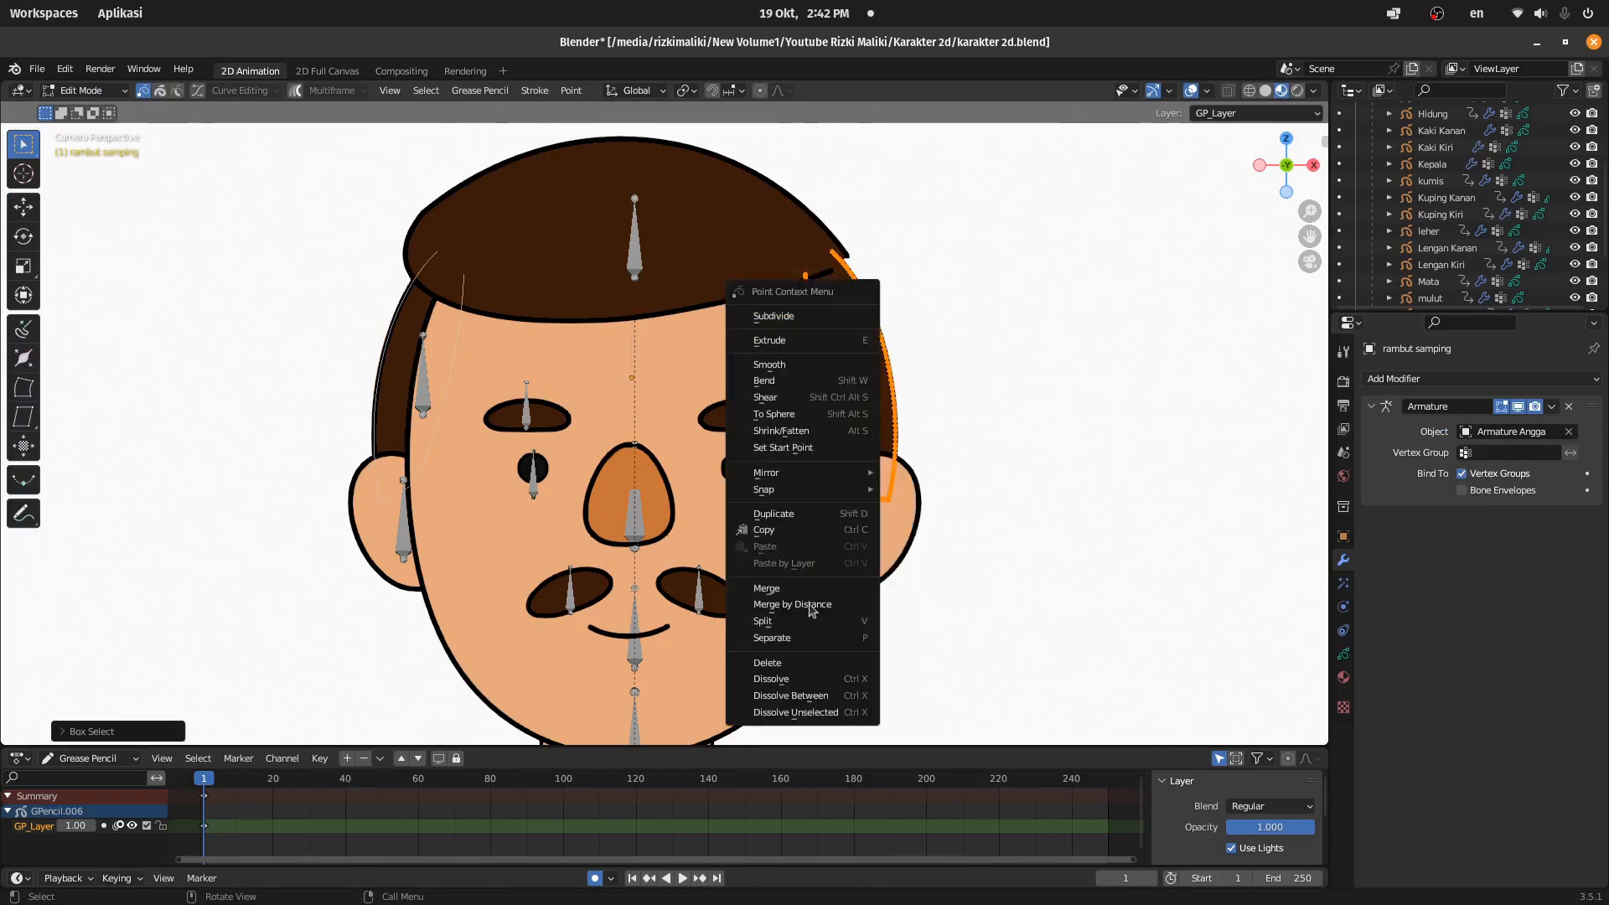
{"action": "left_click", "coordinate": [809, 639]}
{"action": "left_click", "coordinate": [88, 91]}
{"action": "left_click", "coordinate": [84, 105]}
Step: Rename the separated side hair object as "rambut samping Kiri"
{"action": "scroll", "coordinate": [1497, 244], "scroll_direction": "down", "scroll_amount": 3}
{"action": "left_click", "coordinate": [1497, 243]}
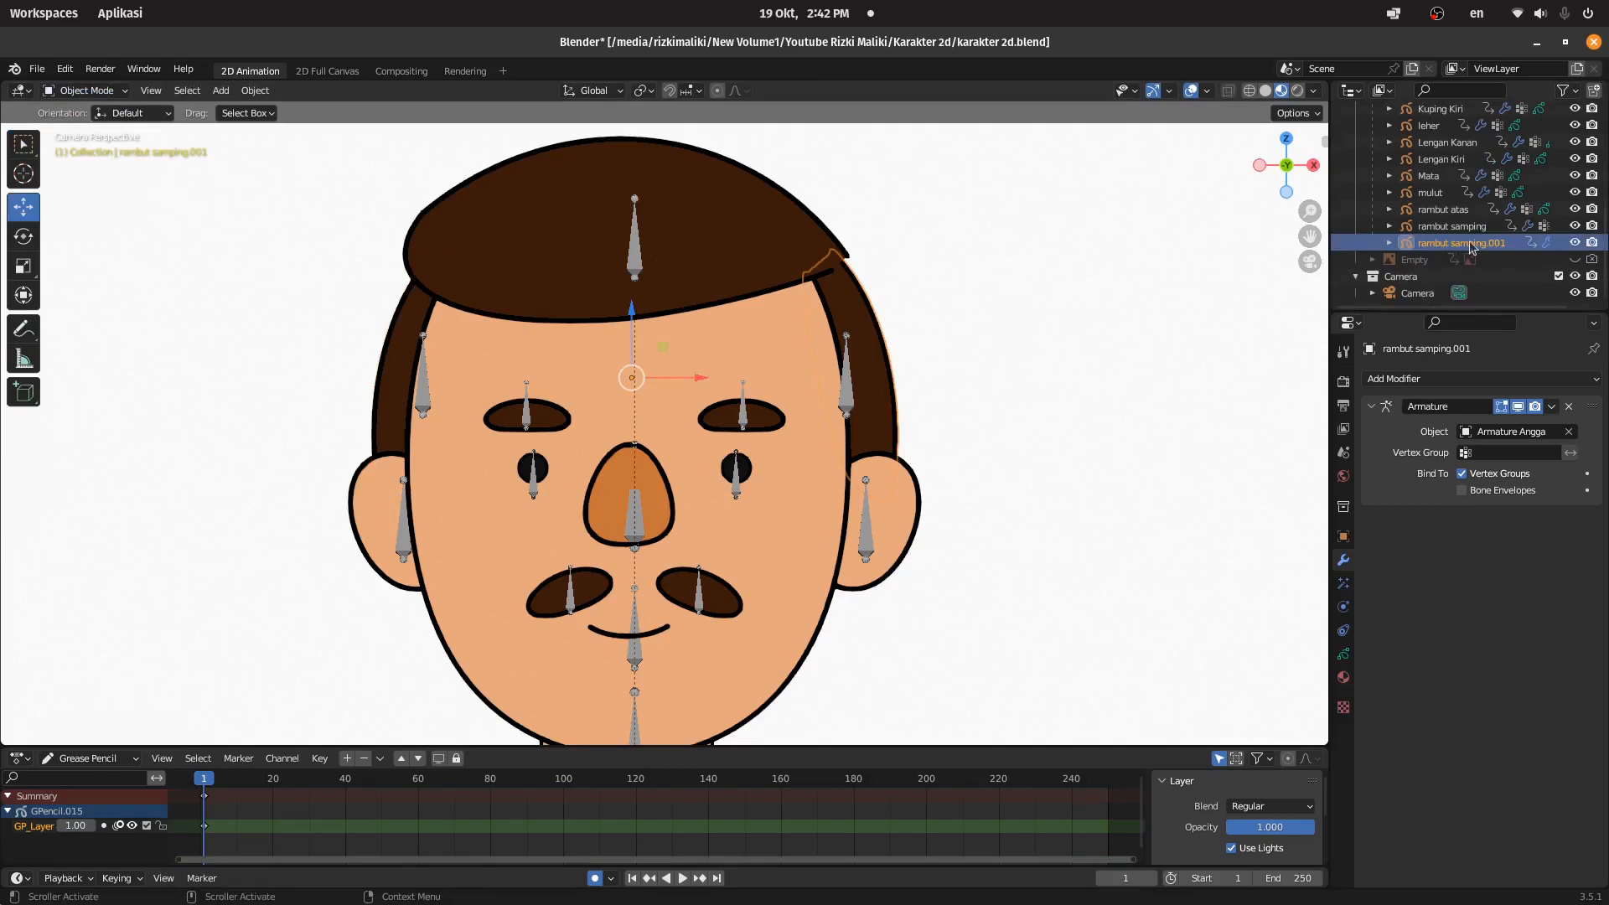
{"action": "double_click", "coordinate": [1471, 244]}
{"action": "double_click", "coordinate": [1499, 243]}
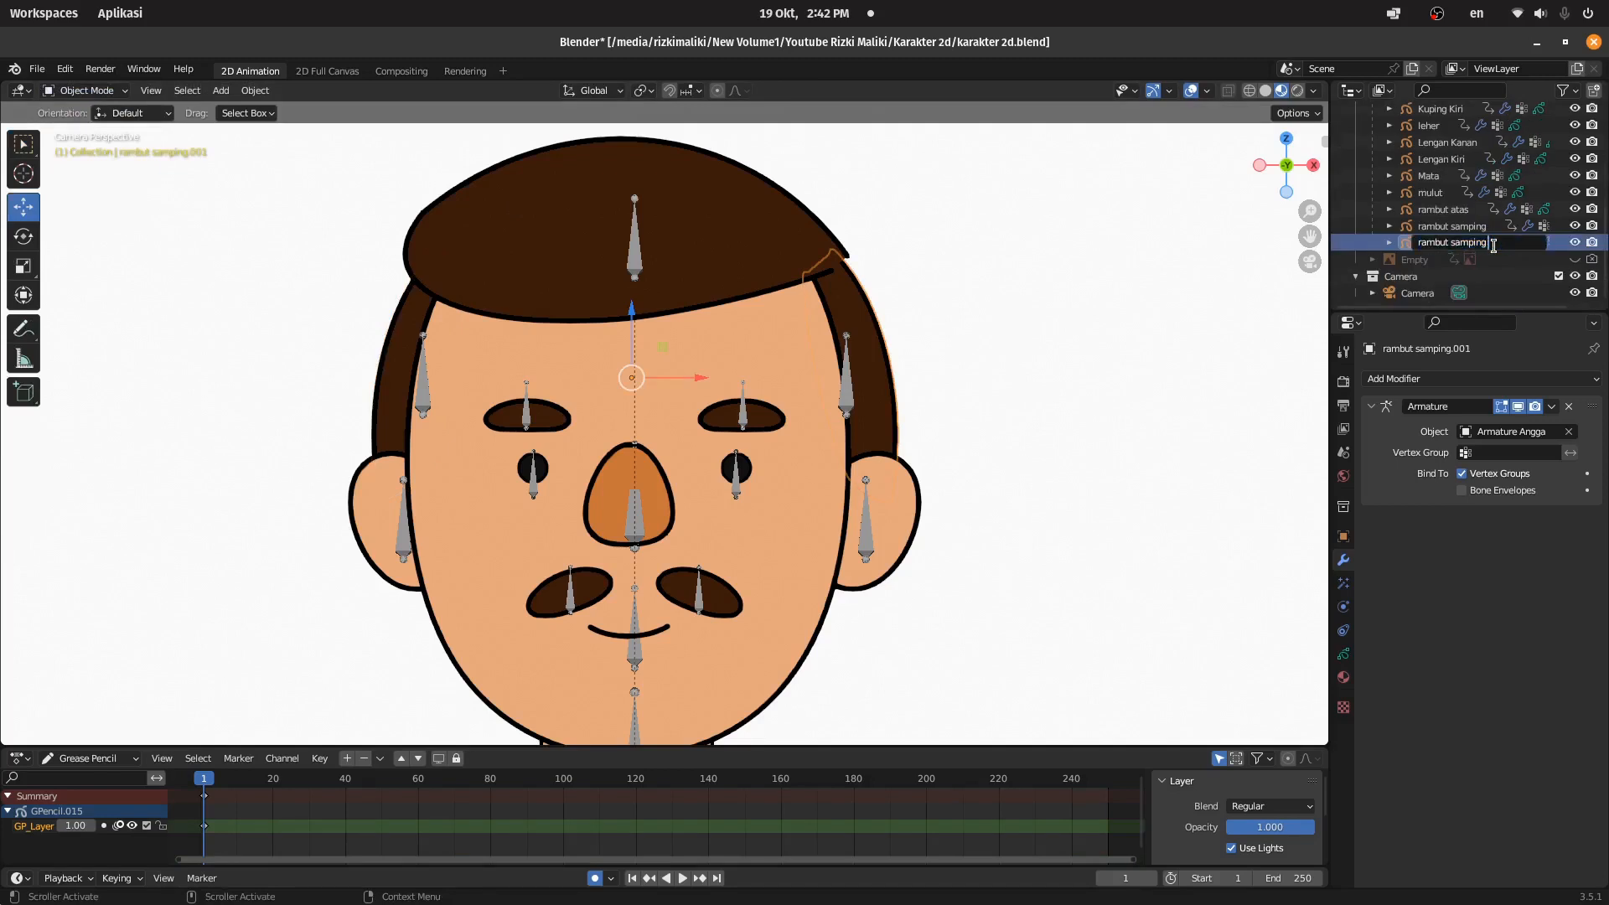
{"action": "type", "text": "kir"}
{"action": "type", "text": "i"}
{"action": "key", "text": "Return"}
Step: Rename the side hair object on the character's right as "rambut samping Kanan" and save the file
{"action": "left_click", "coordinate": [399, 333]}
{"action": "double_click", "coordinate": [1506, 228]}
{"action": "type", "text": "Kanan"}
{"action": "key", "text": "Return"}
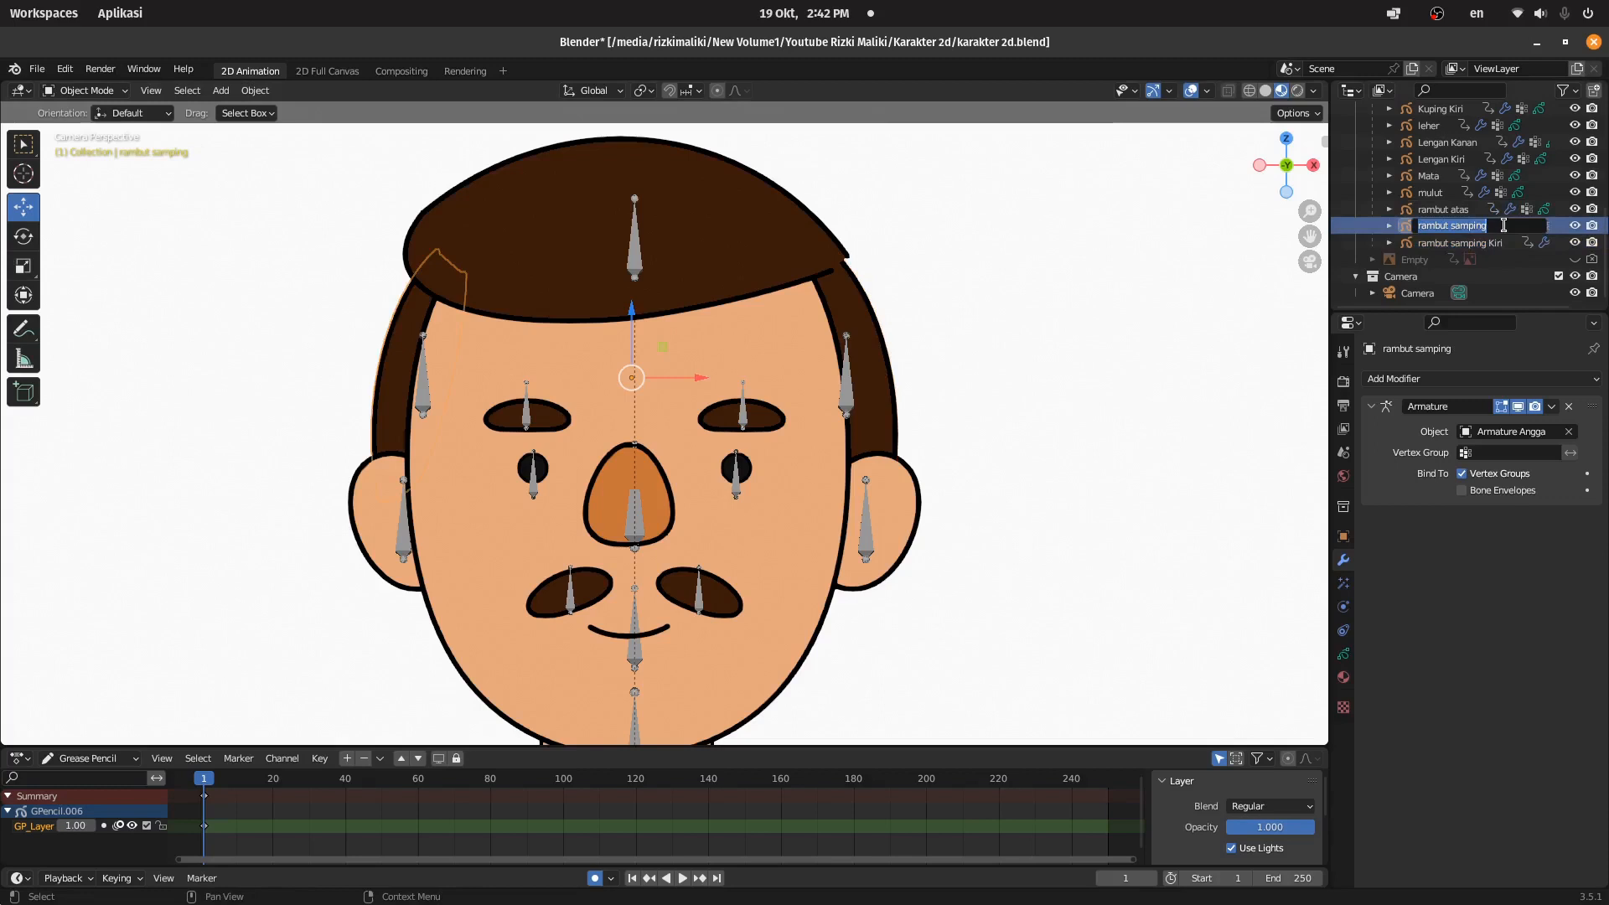
{"action": "left_click", "coordinate": [909, 338]}
{"action": "key", "text": "ctrl+s"}
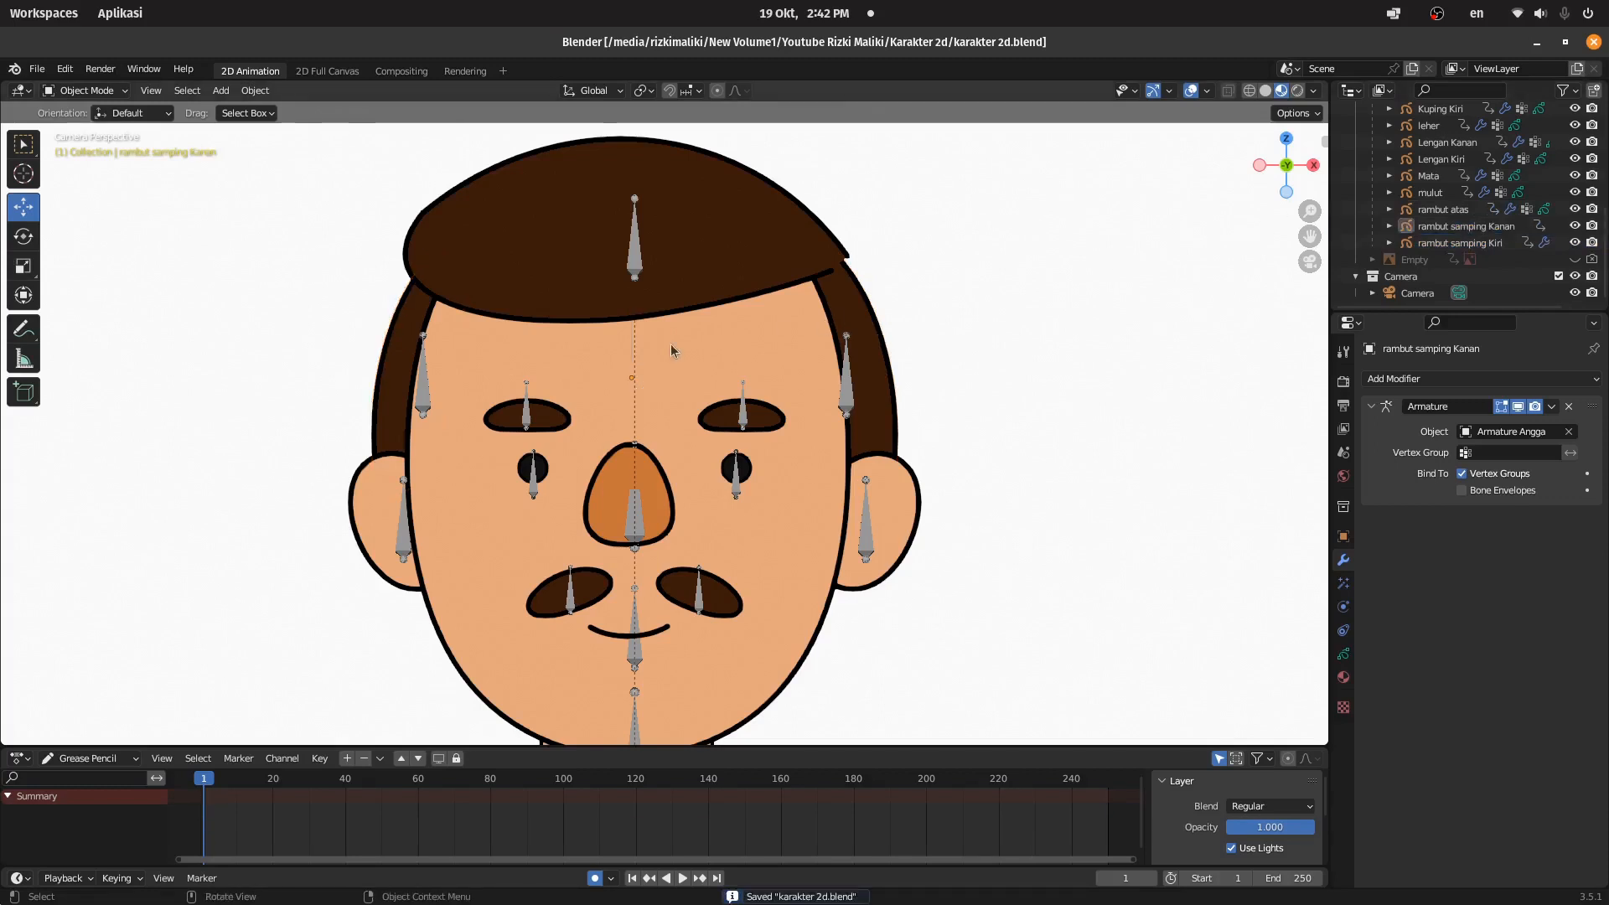
Step: Assign all strokes of rambut samping Kiri to the Rambut.L vertex group in Edit Mode, and return to Object Mode
{"action": "left_click", "coordinate": [84, 90]}
{"action": "left_click", "coordinate": [821, 312]}
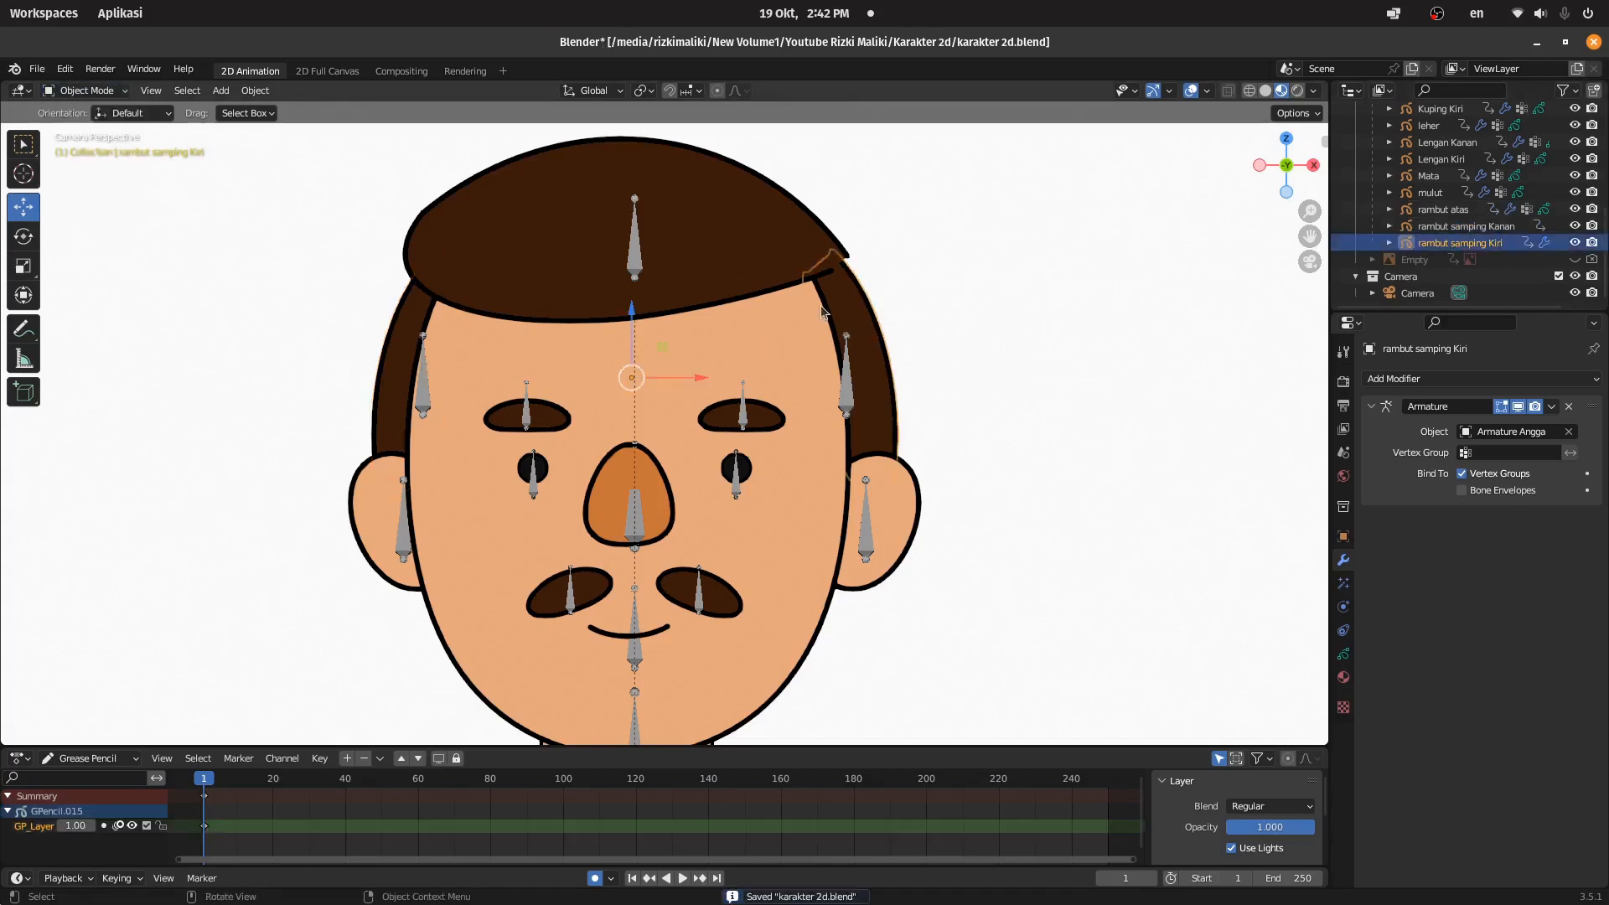
{"action": "left_click", "coordinate": [84, 90]}
{"action": "left_click", "coordinate": [80, 116]}
{"action": "left_click_drag", "start_coordinate": [968, 215], "coordinate": [712, 460]}
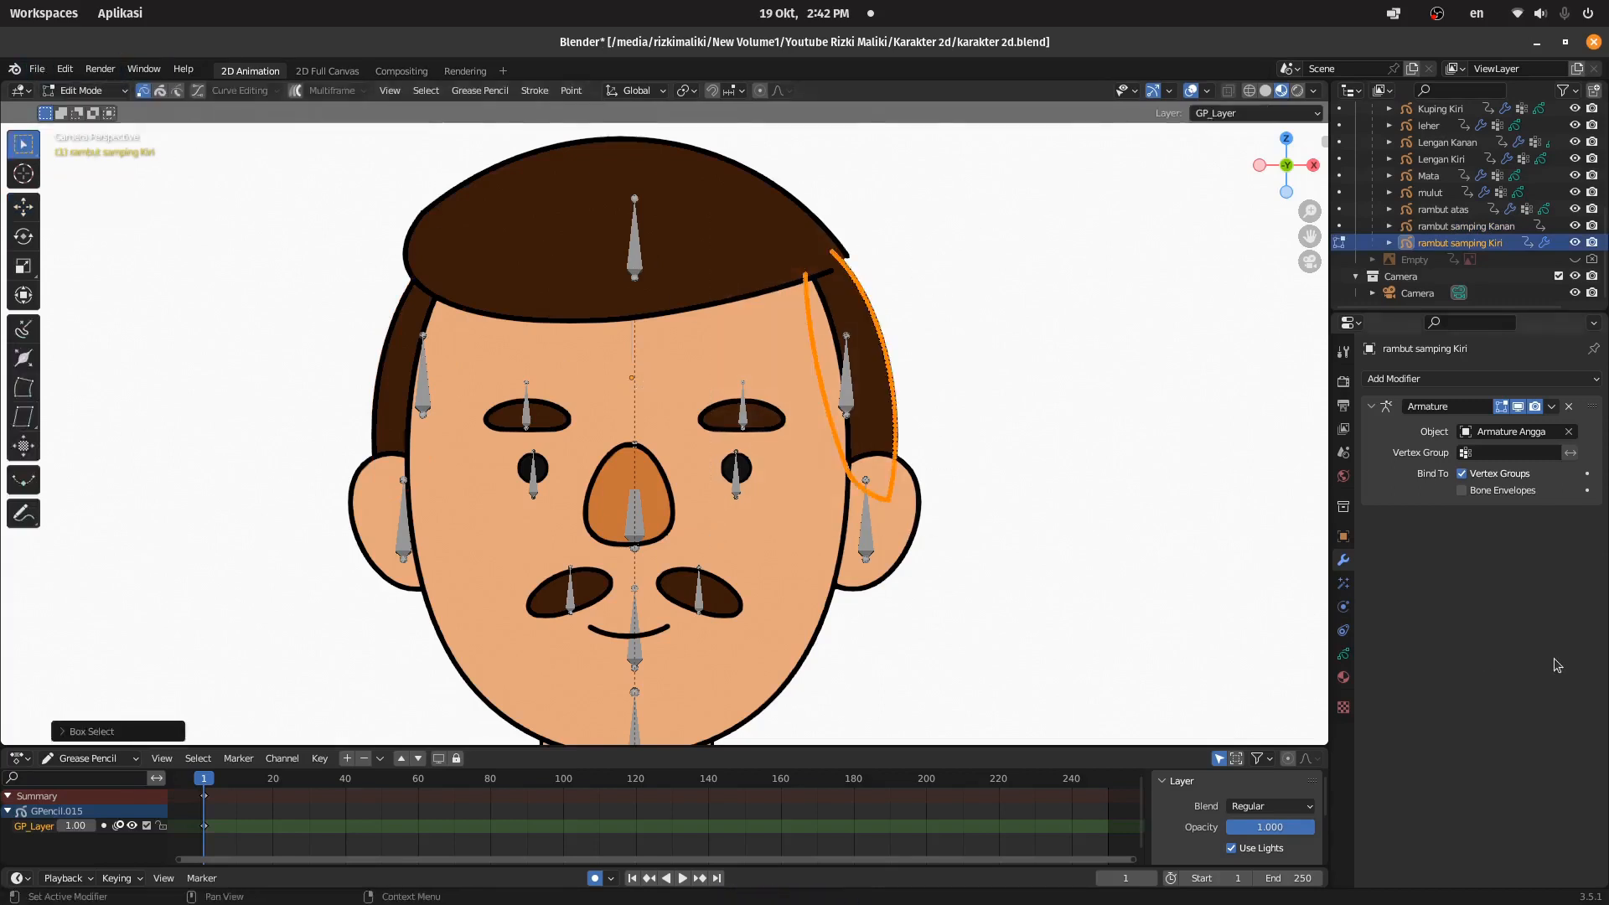
{"action": "left_click", "coordinate": [1344, 653]}
{"action": "scroll", "coordinate": [1574, 805], "scroll_direction": "down", "scroll_amount": 4}
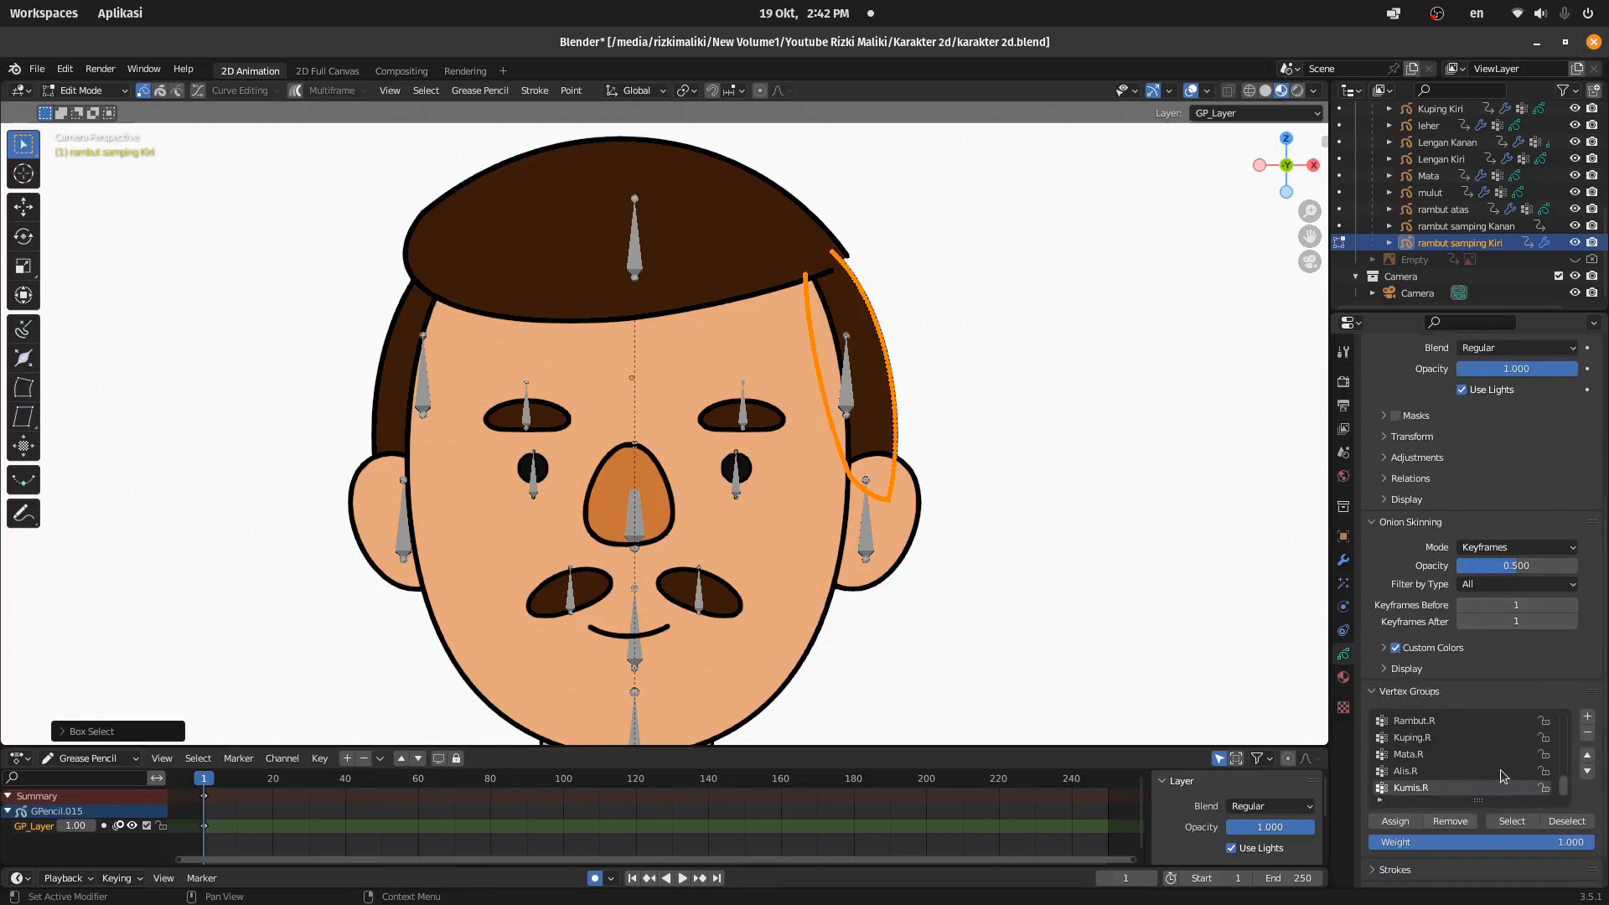
{"action": "scroll", "coordinate": [1505, 776], "scroll_direction": "up", "scroll_amount": 6}
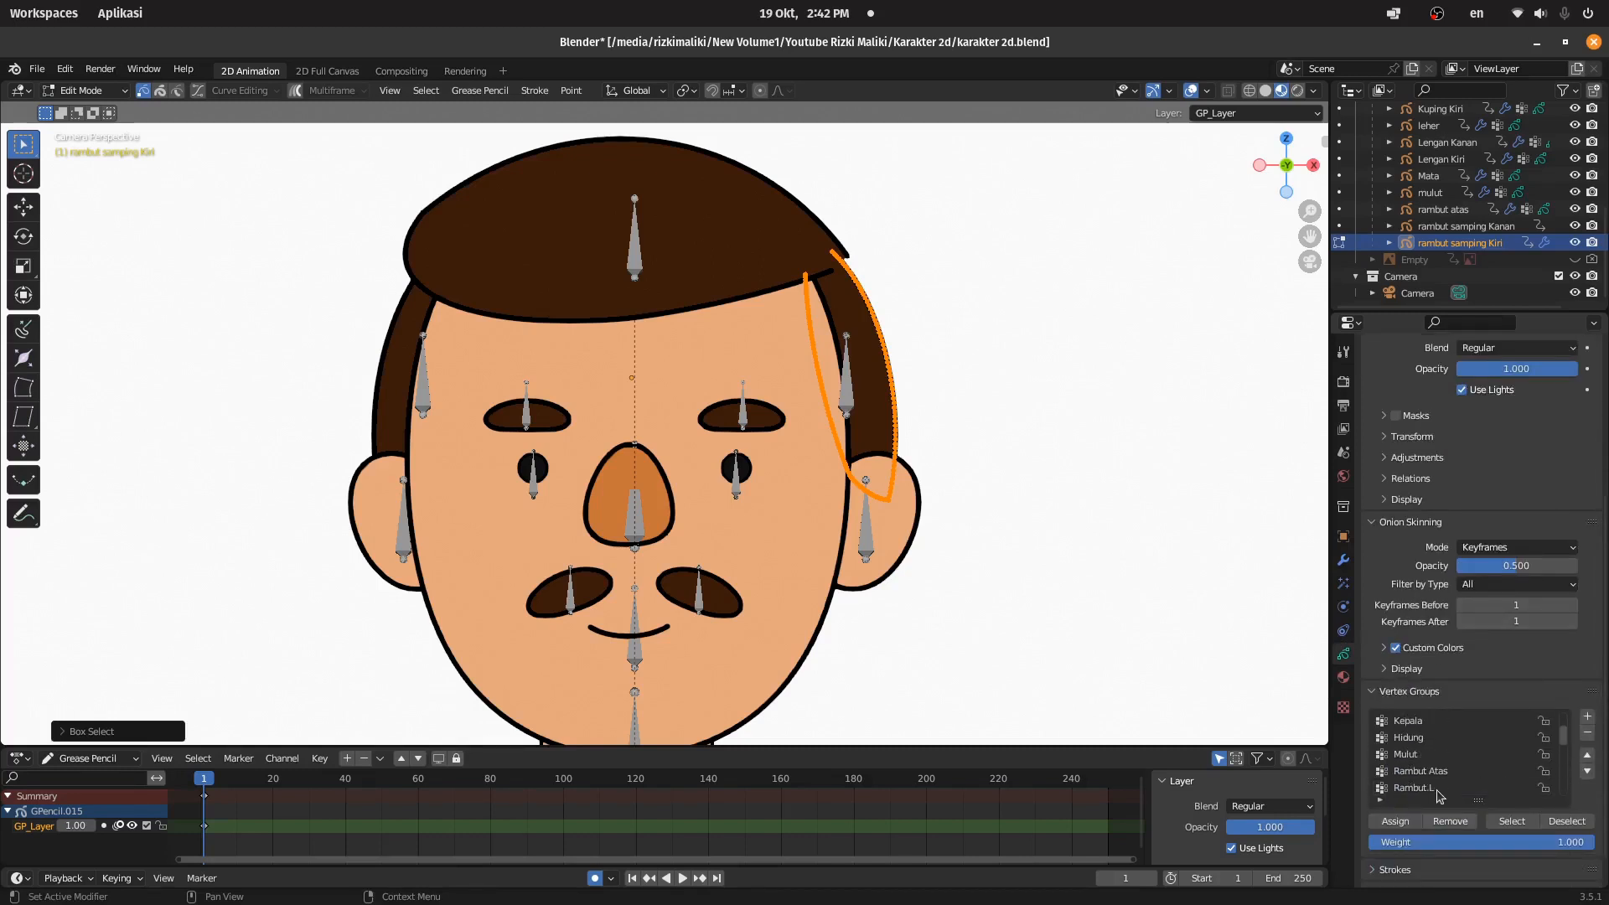
{"action": "left_click", "coordinate": [1440, 792]}
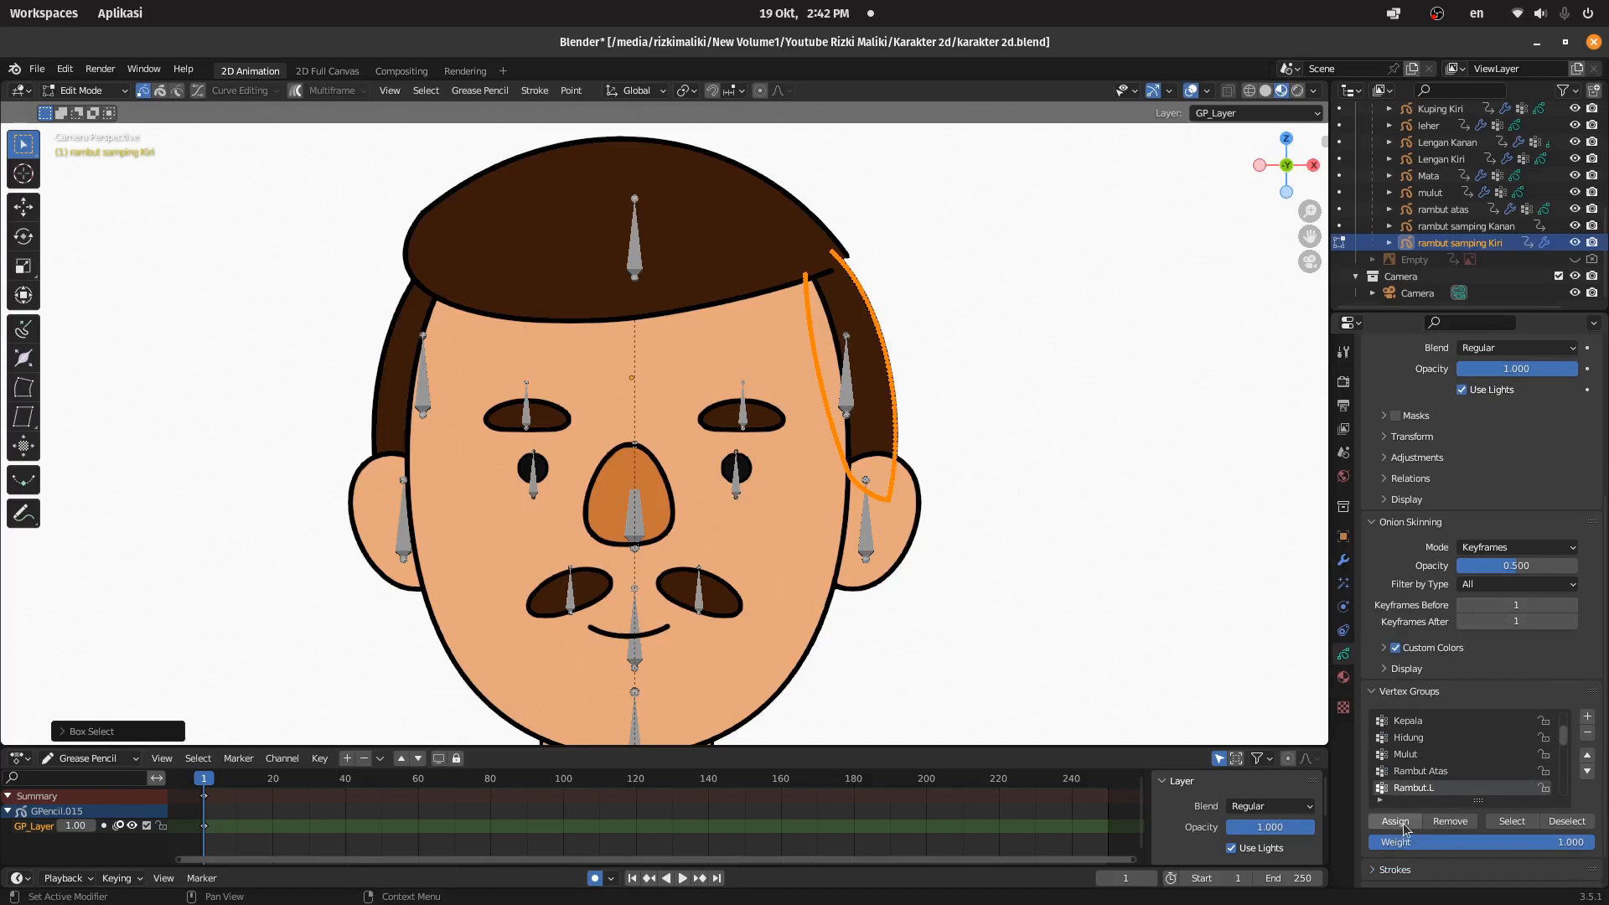
{"action": "left_click", "coordinate": [1395, 823]}
{"action": "left_click", "coordinate": [97, 89]}
{"action": "left_click", "coordinate": [71, 109]}
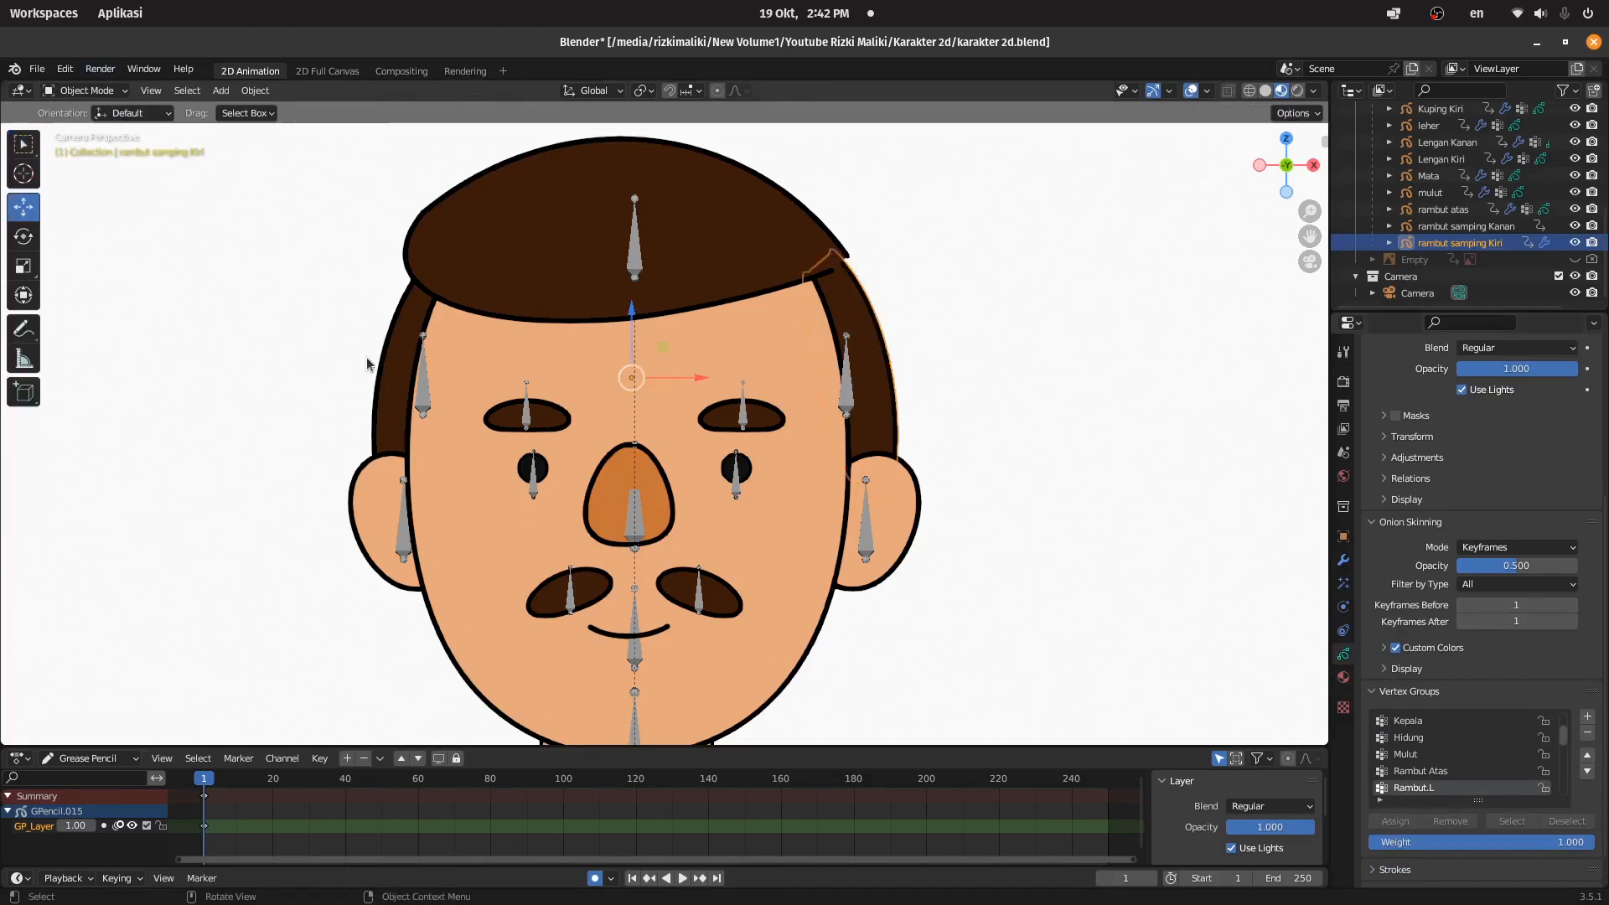
Step: Assign all strokes of rambut samping Kanan to the Rambut.R vertex group in Edit Mode, and return to Object Mode
{"action": "left_click", "coordinate": [371, 362]}
{"action": "key", "text": "Tab"}
{"action": "scroll", "coordinate": [1450, 771], "scroll_direction": "up", "scroll_amount": 2}
{"action": "scroll", "coordinate": [1439, 759], "scroll_direction": "up", "scroll_amount": 1}
{"action": "left_click", "coordinate": [1440, 758]}
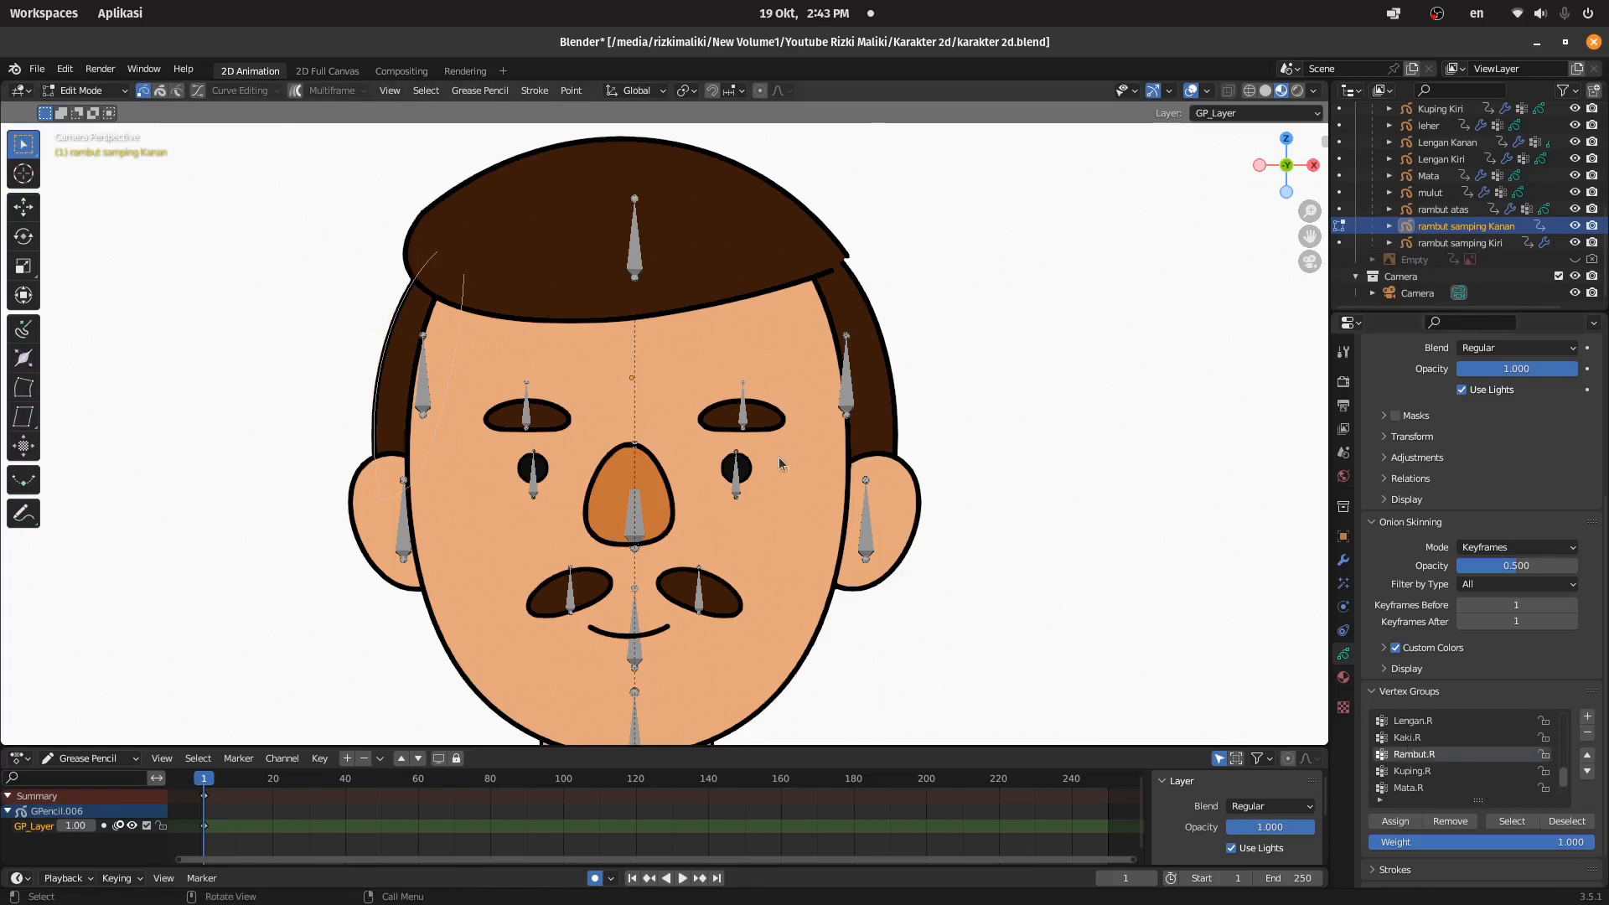
{"action": "left_click_drag", "start_coordinate": [331, 273], "coordinate": [506, 561]}
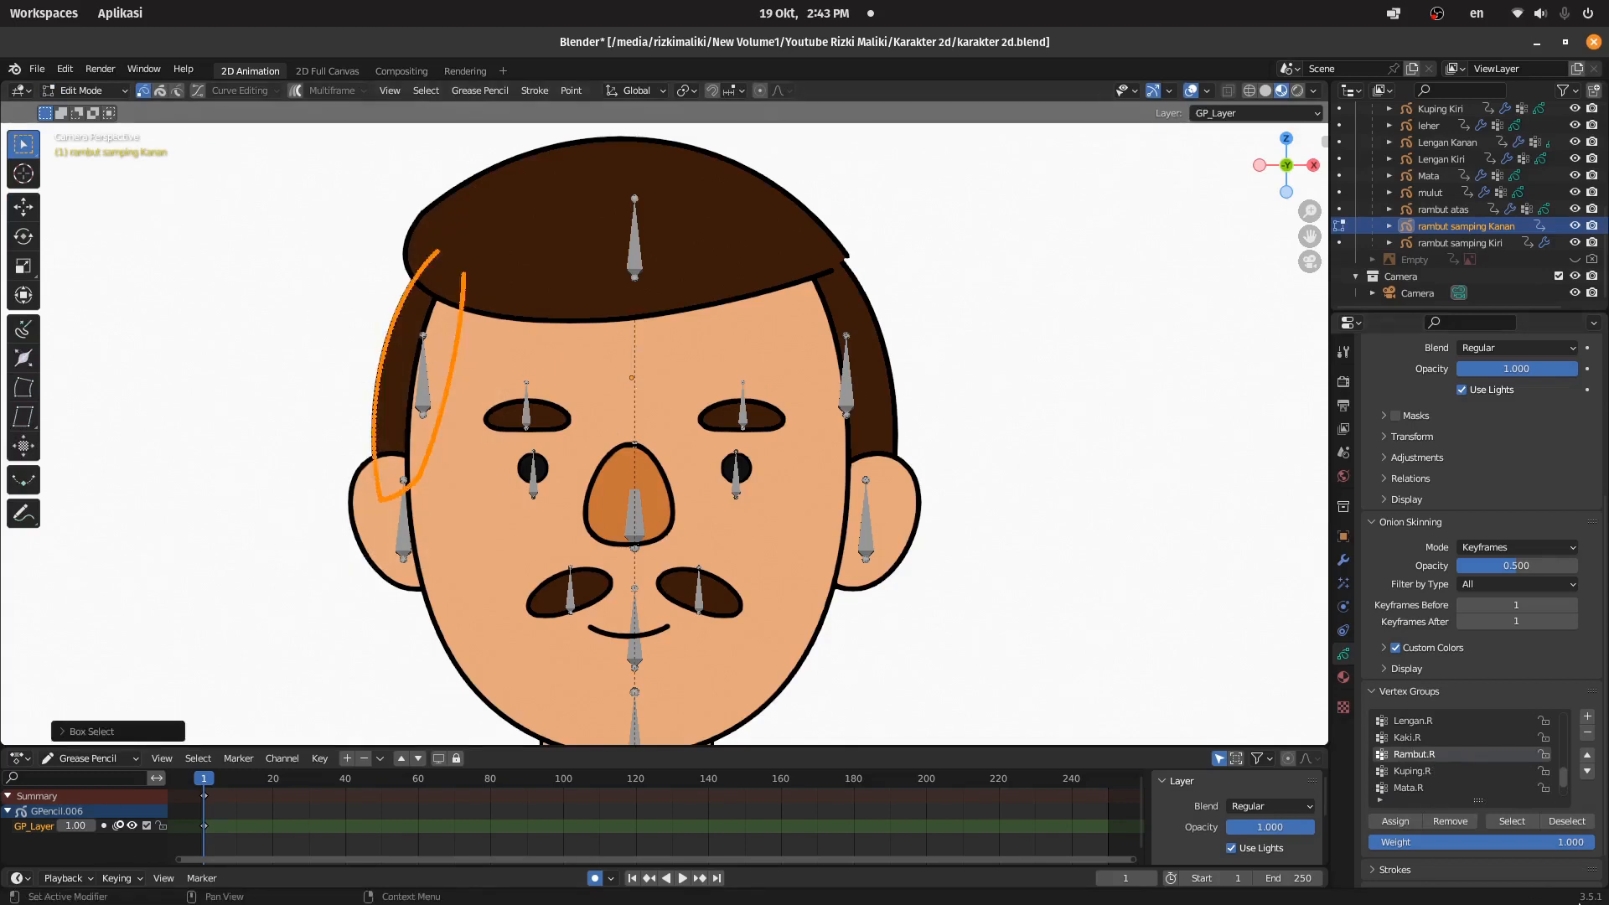
{"action": "left_click", "coordinate": [1396, 821]}
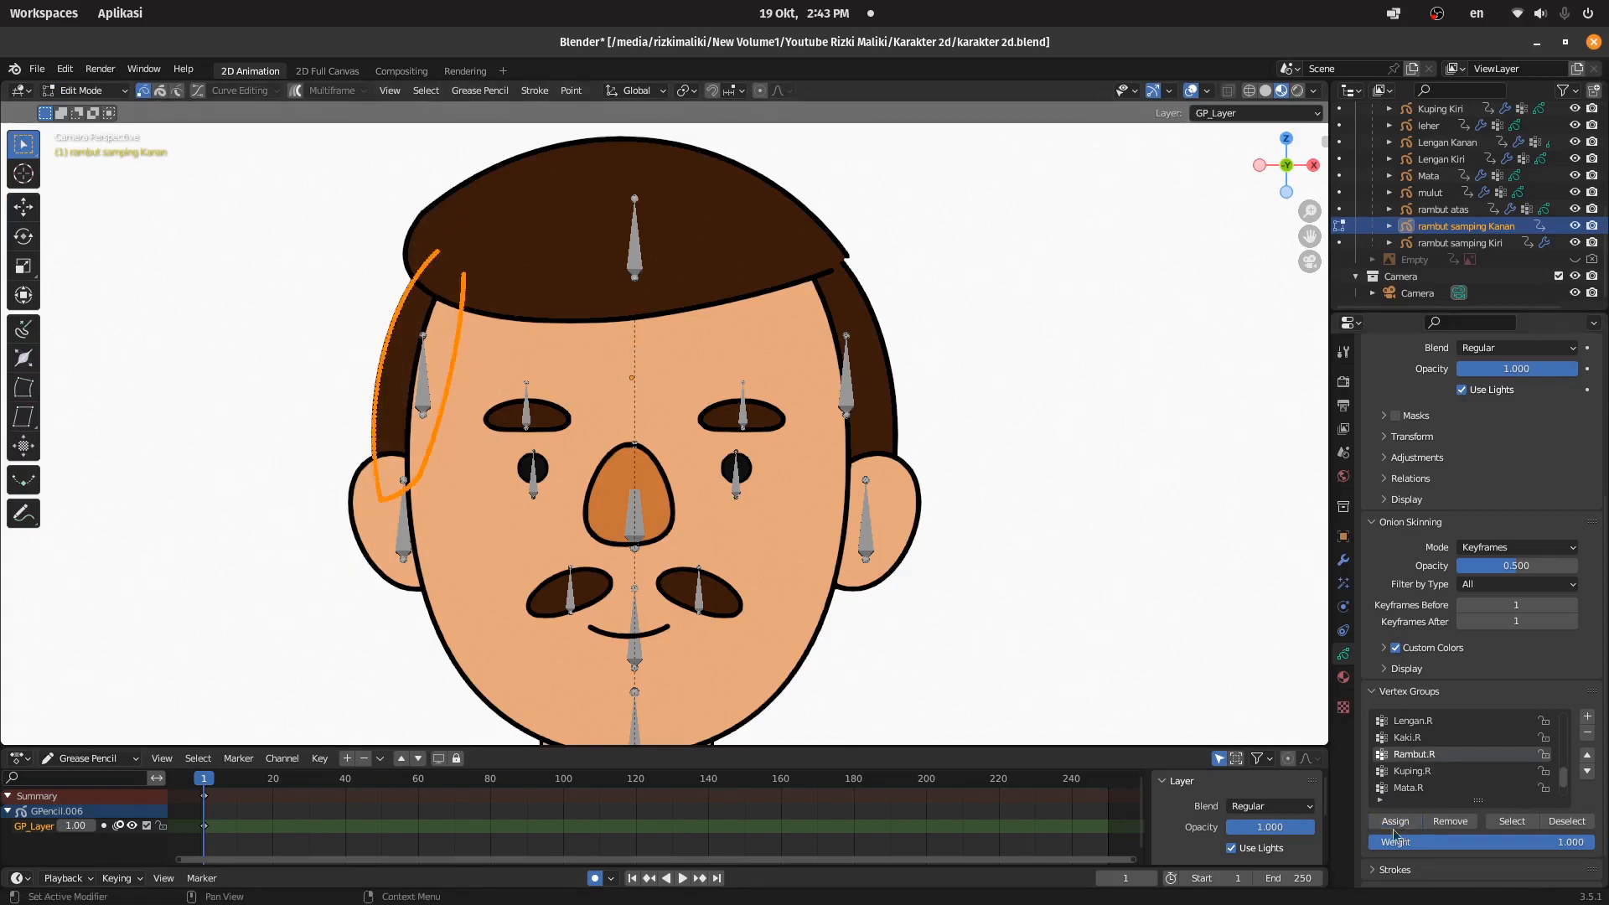
{"action": "left_click", "coordinate": [82, 91]}
{"action": "left_click", "coordinate": [93, 110]}
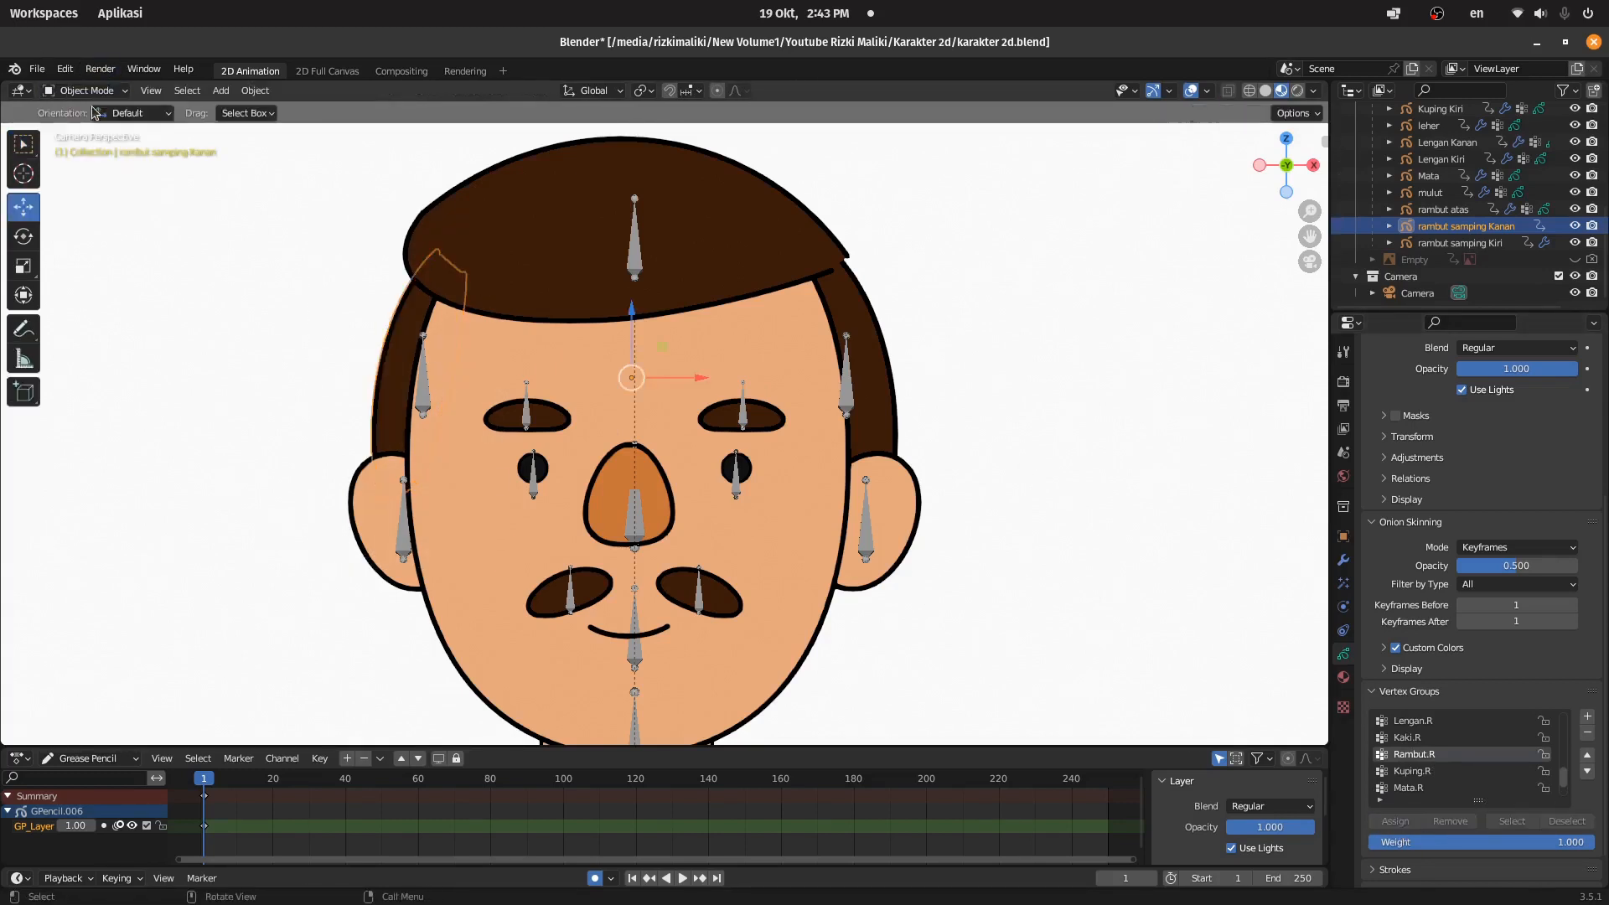
Step: Select the Armature Angga armature and save the file
{"action": "left_click", "coordinate": [630, 250]}
{"action": "scroll", "coordinate": [699, 266], "scroll_direction": "down", "scroll_amount": 12}
{"action": "middle_click_drag", "start_coordinate": [788, 399], "coordinate": [858, 196], "text": "shift"}
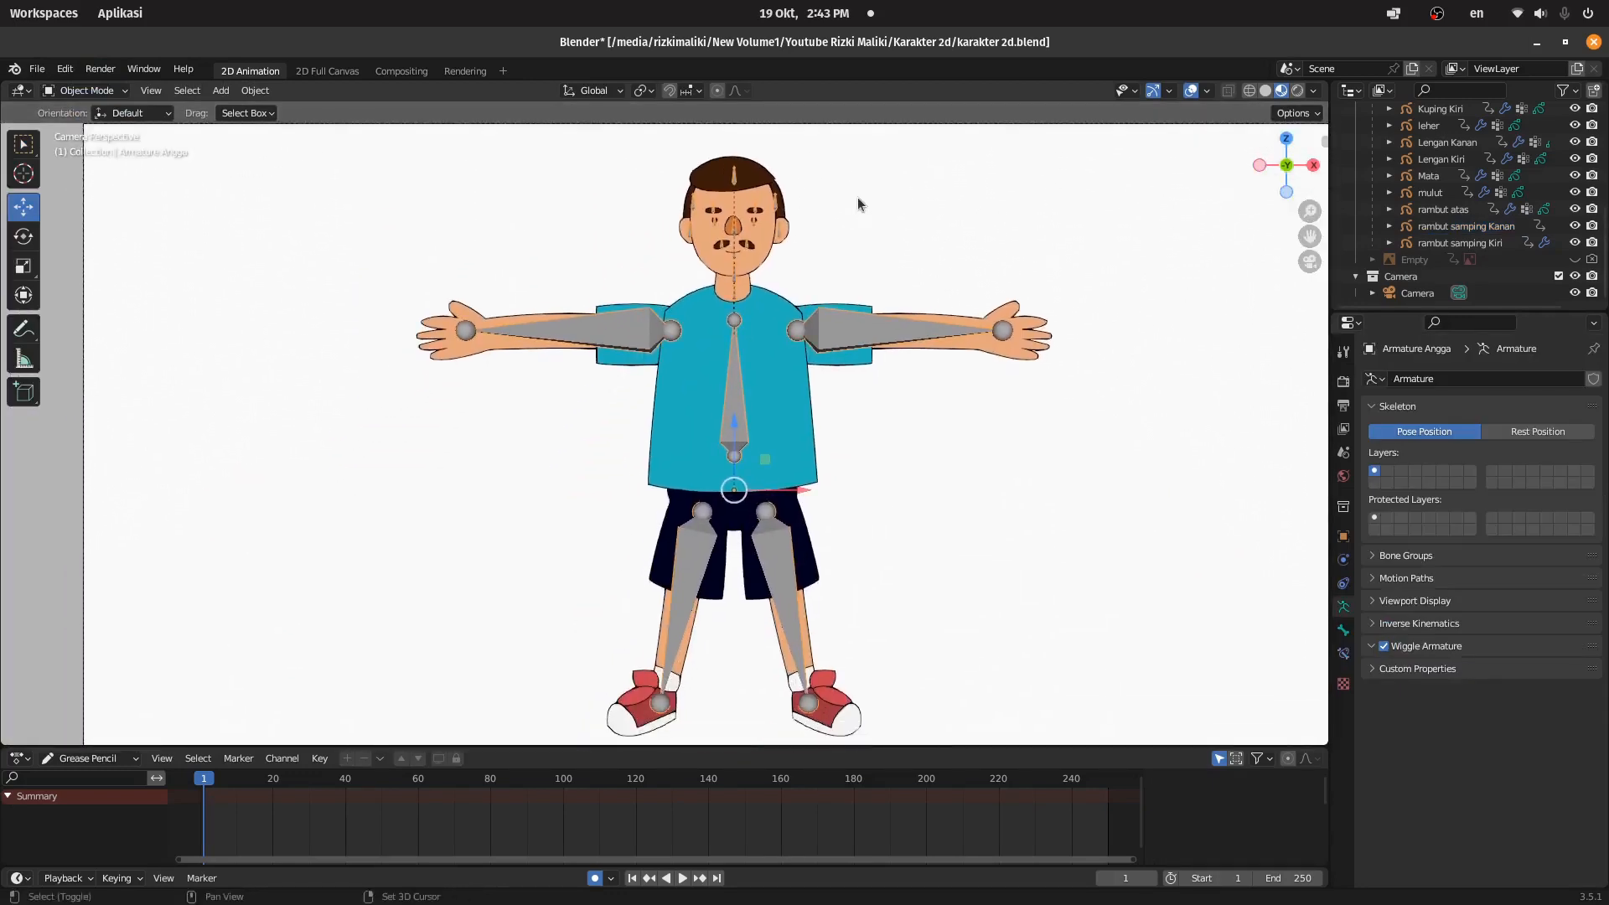
{"action": "key", "text": "ctrl+s"}
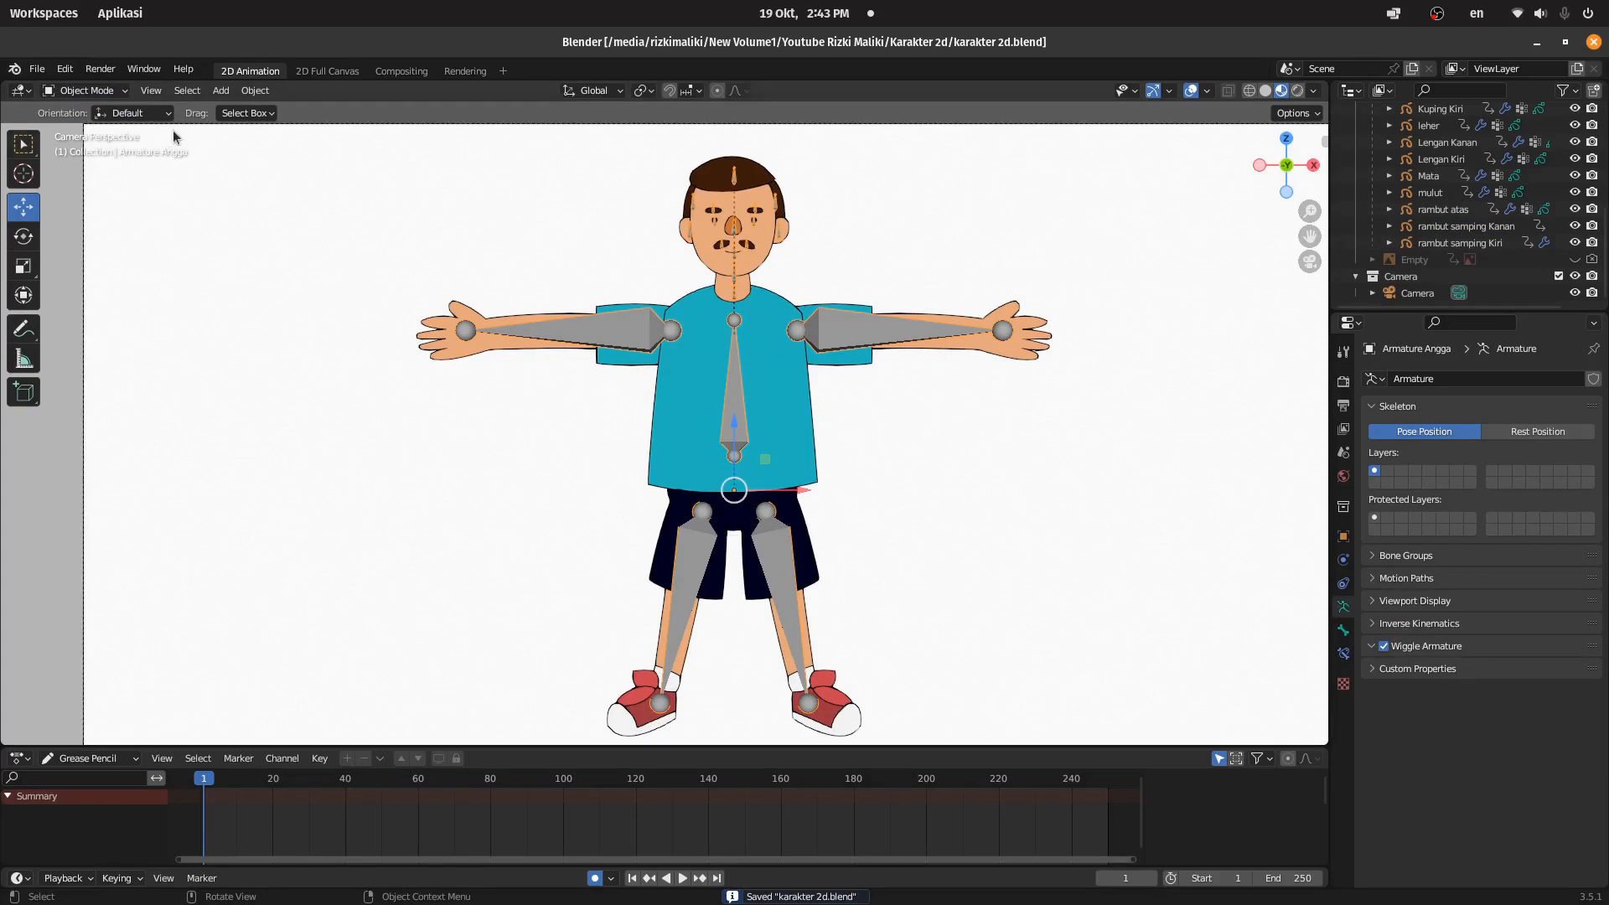
Step: Switch the armature to Pose Mode and test-move the torso bone and the character's left arm bone, cancelling each move
{"action": "left_click", "coordinate": [536, 235]}
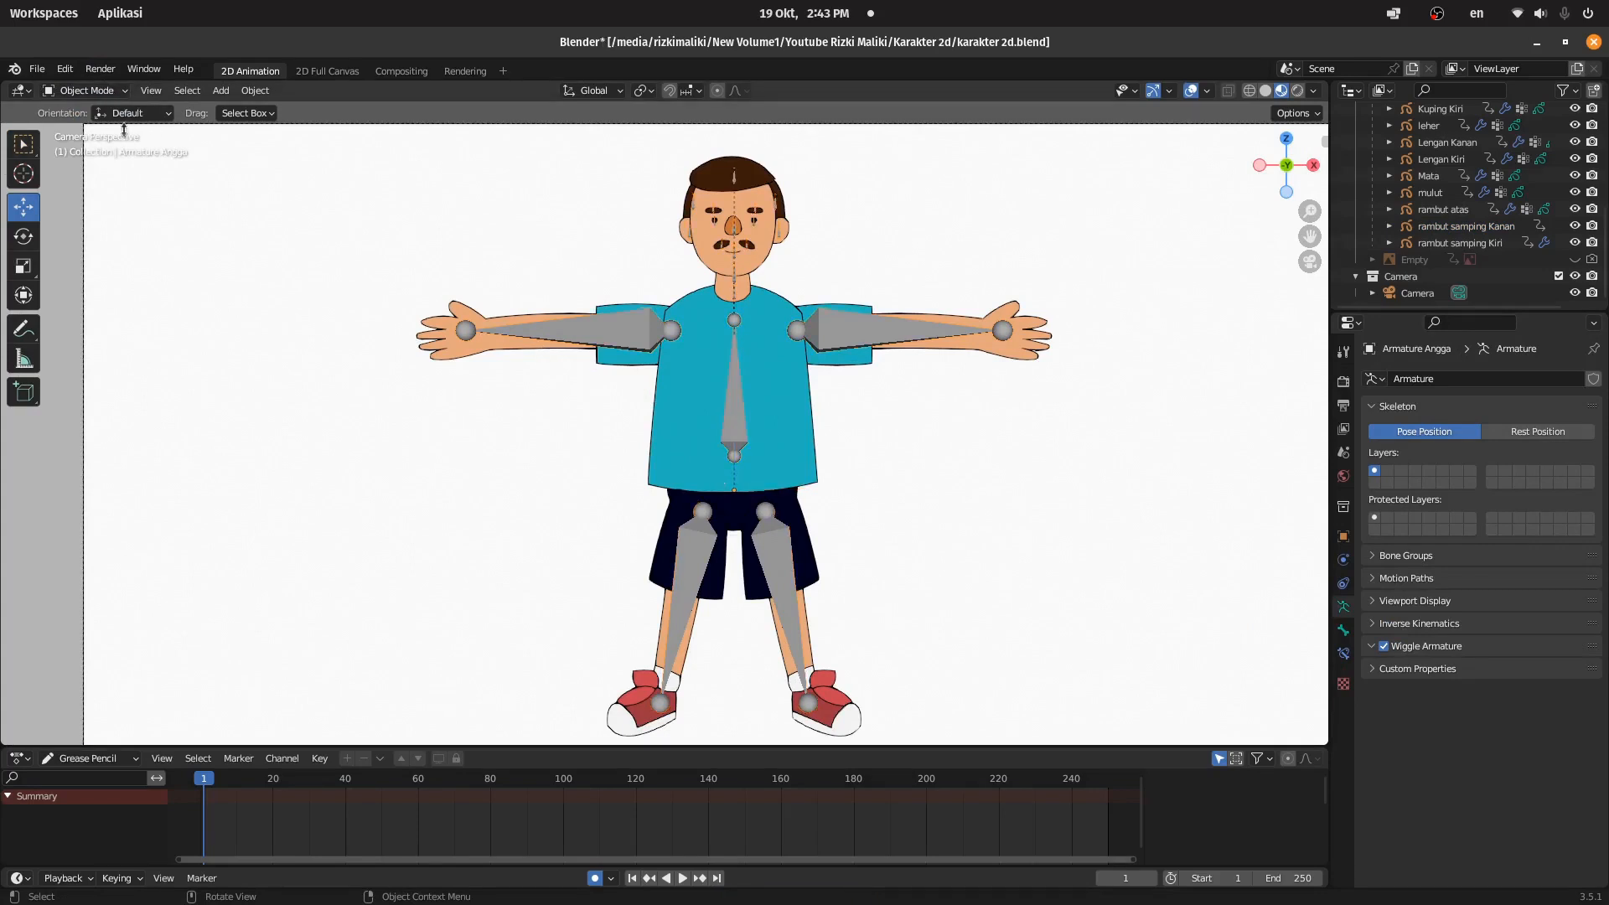
{"action": "left_click", "coordinate": [83, 90]}
{"action": "left_click", "coordinate": [96, 144]}
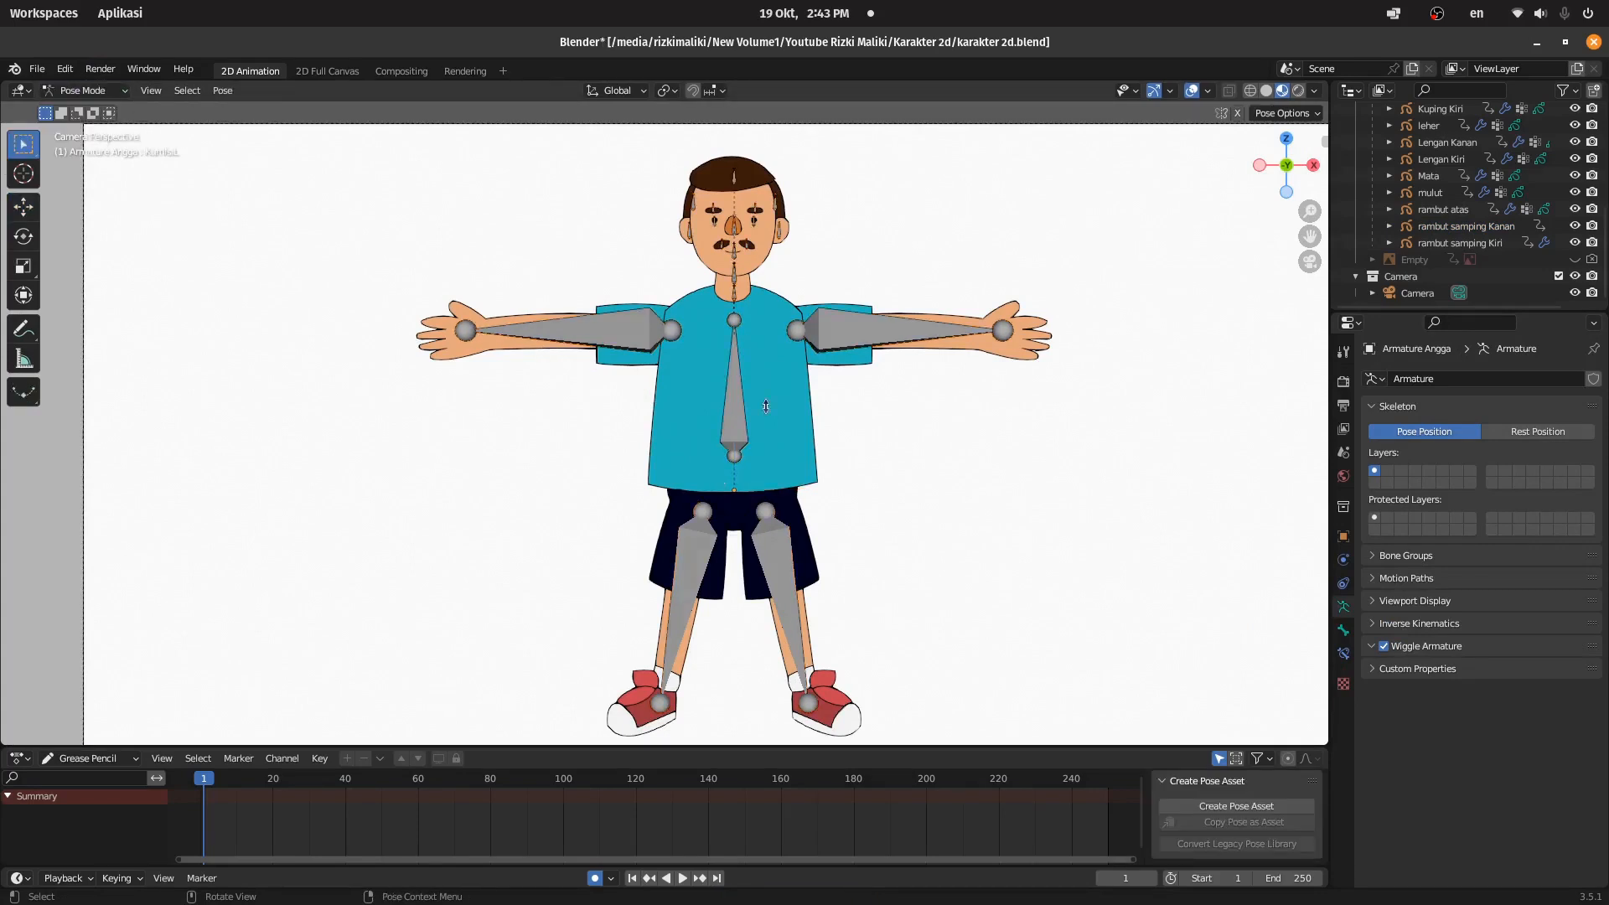
{"action": "left_click", "coordinate": [750, 387]}
{"action": "key", "text": "g"}
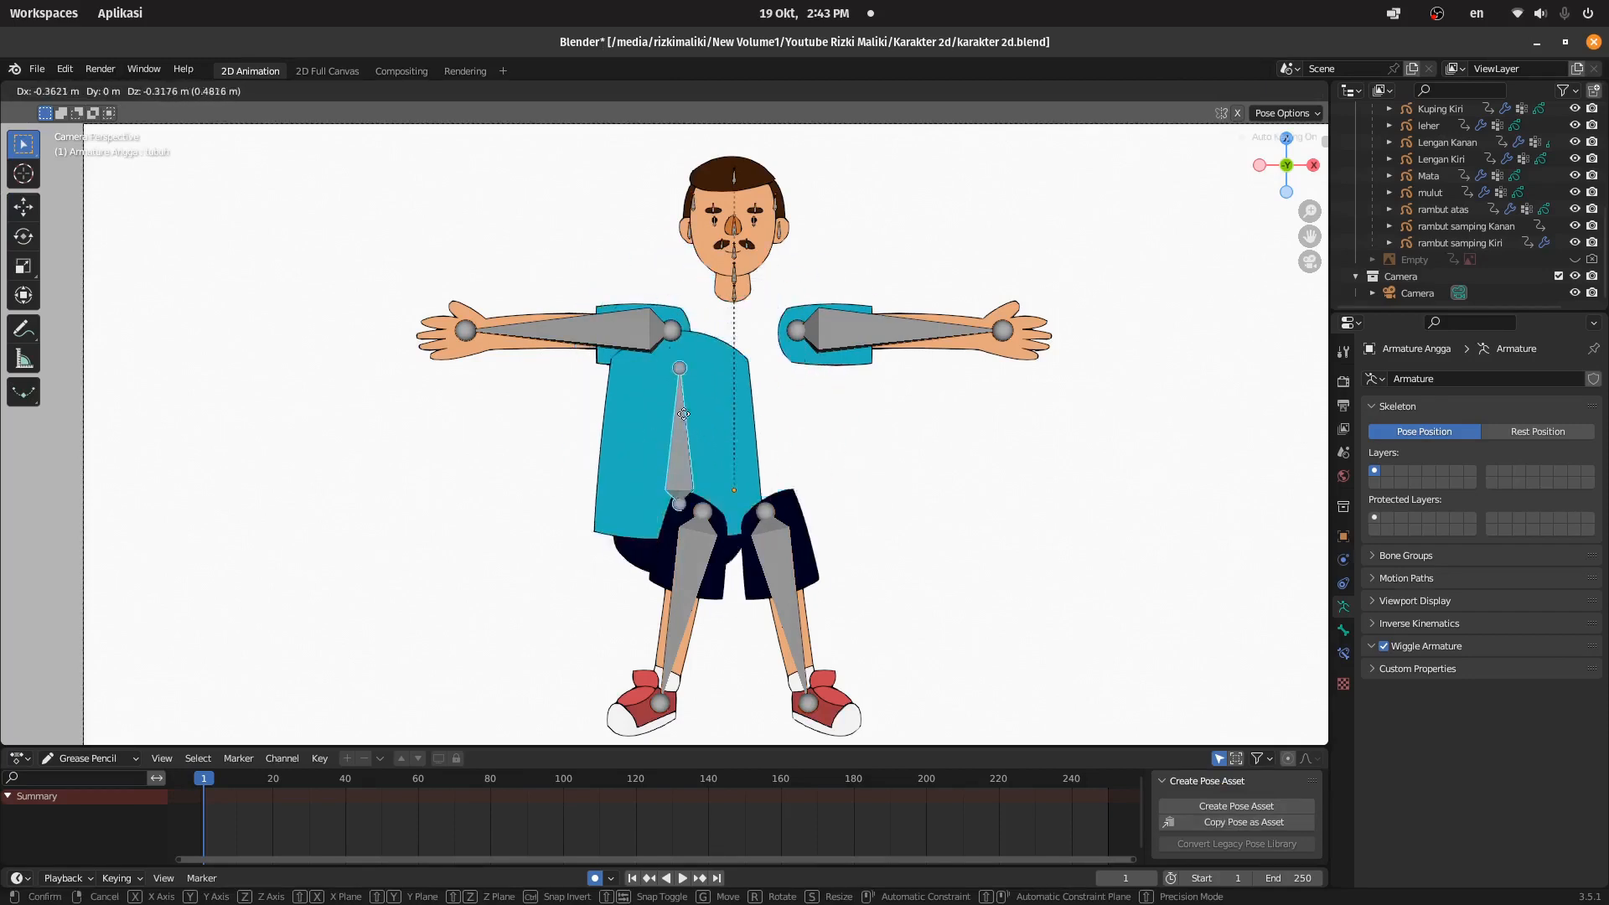
{"action": "right_click", "coordinate": [753, 395]}
{"action": "left_click", "coordinate": [838, 343]}
{"action": "key", "text": "g"}
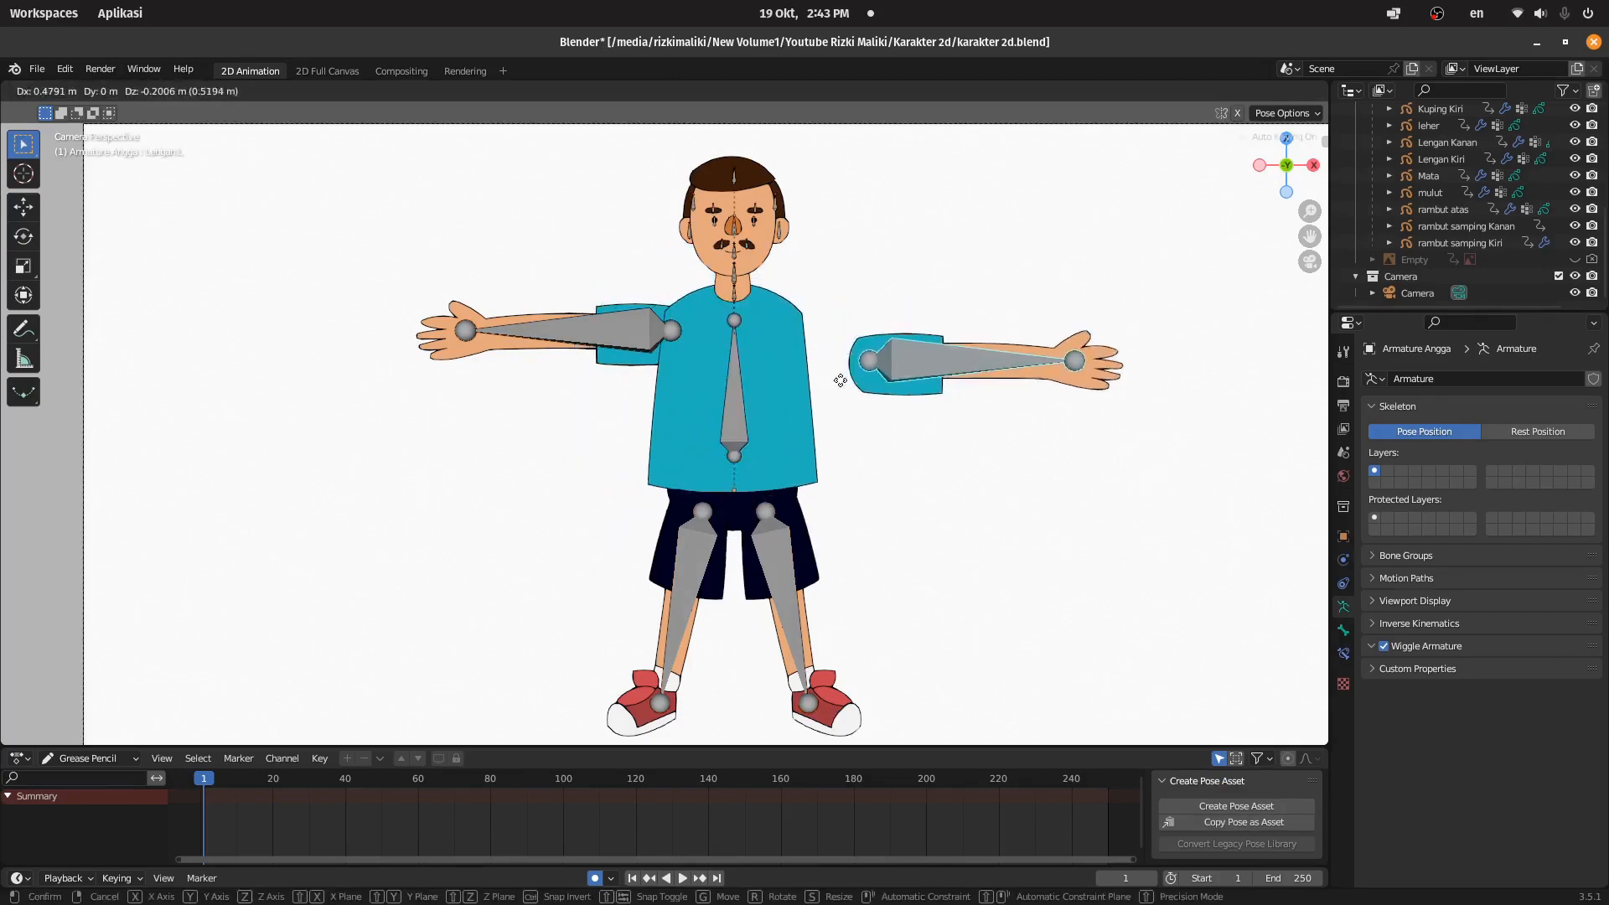
{"action": "right_click", "coordinate": [654, 327]}
Step: Test-move the character's right arm bone and both leg bones, cancelling each move
{"action": "left_click", "coordinate": [581, 323]}
{"action": "key", "text": "g"}
{"action": "right_click", "coordinate": [617, 450]}
{"action": "left_click", "coordinate": [773, 558]}
{"action": "key", "text": "g"}
{"action": "right_click", "coordinate": [821, 592]}
{"action": "left_click", "coordinate": [708, 560]}
{"action": "key", "text": "g"}
{"action": "right_click", "coordinate": [633, 539]}
Step: Test-move the eyebrow and nose bones on the face, cancelling each move, and return to Object Mode
{"action": "scroll", "coordinate": [721, 270], "scroll_direction": "up", "scroll_amount": 7}
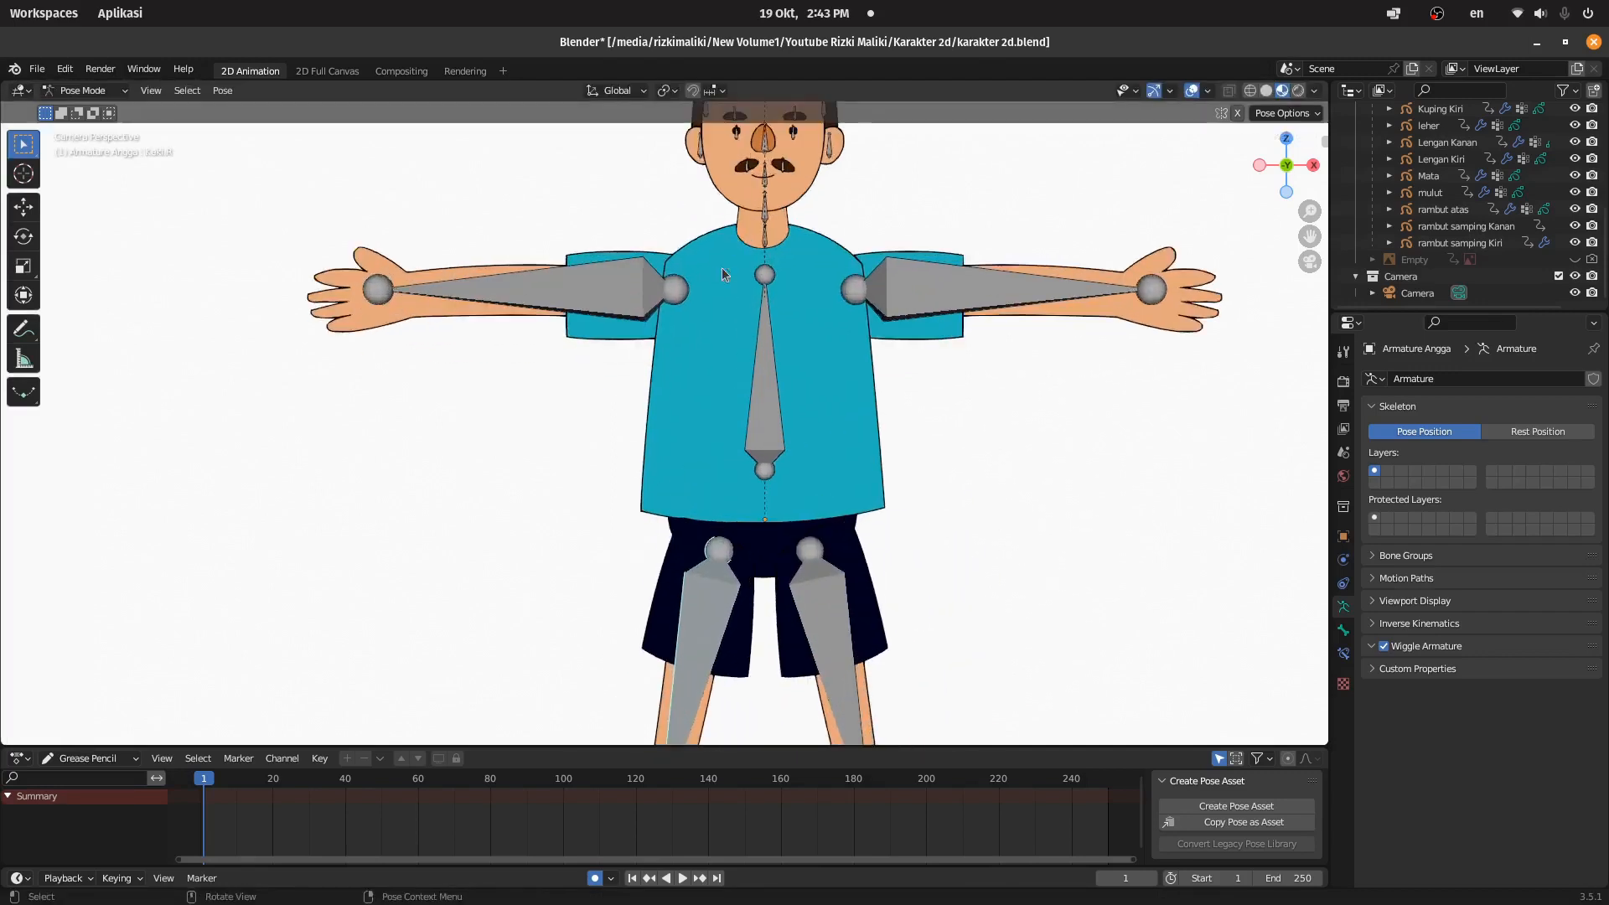
{"action": "middle_click_drag", "start_coordinate": [724, 227], "coordinate": [635, 561], "text": "shift"}
{"action": "left_click", "coordinate": [770, 345]}
{"action": "key", "text": "g"}
{"action": "right_click", "coordinate": [772, 335]}
{"action": "key", "text": "g"}
{"action": "right_click", "coordinate": [673, 324]}
{"action": "left_click", "coordinate": [708, 392]}
{"action": "key", "text": "g"}
{"action": "right_click", "coordinate": [716, 366]}
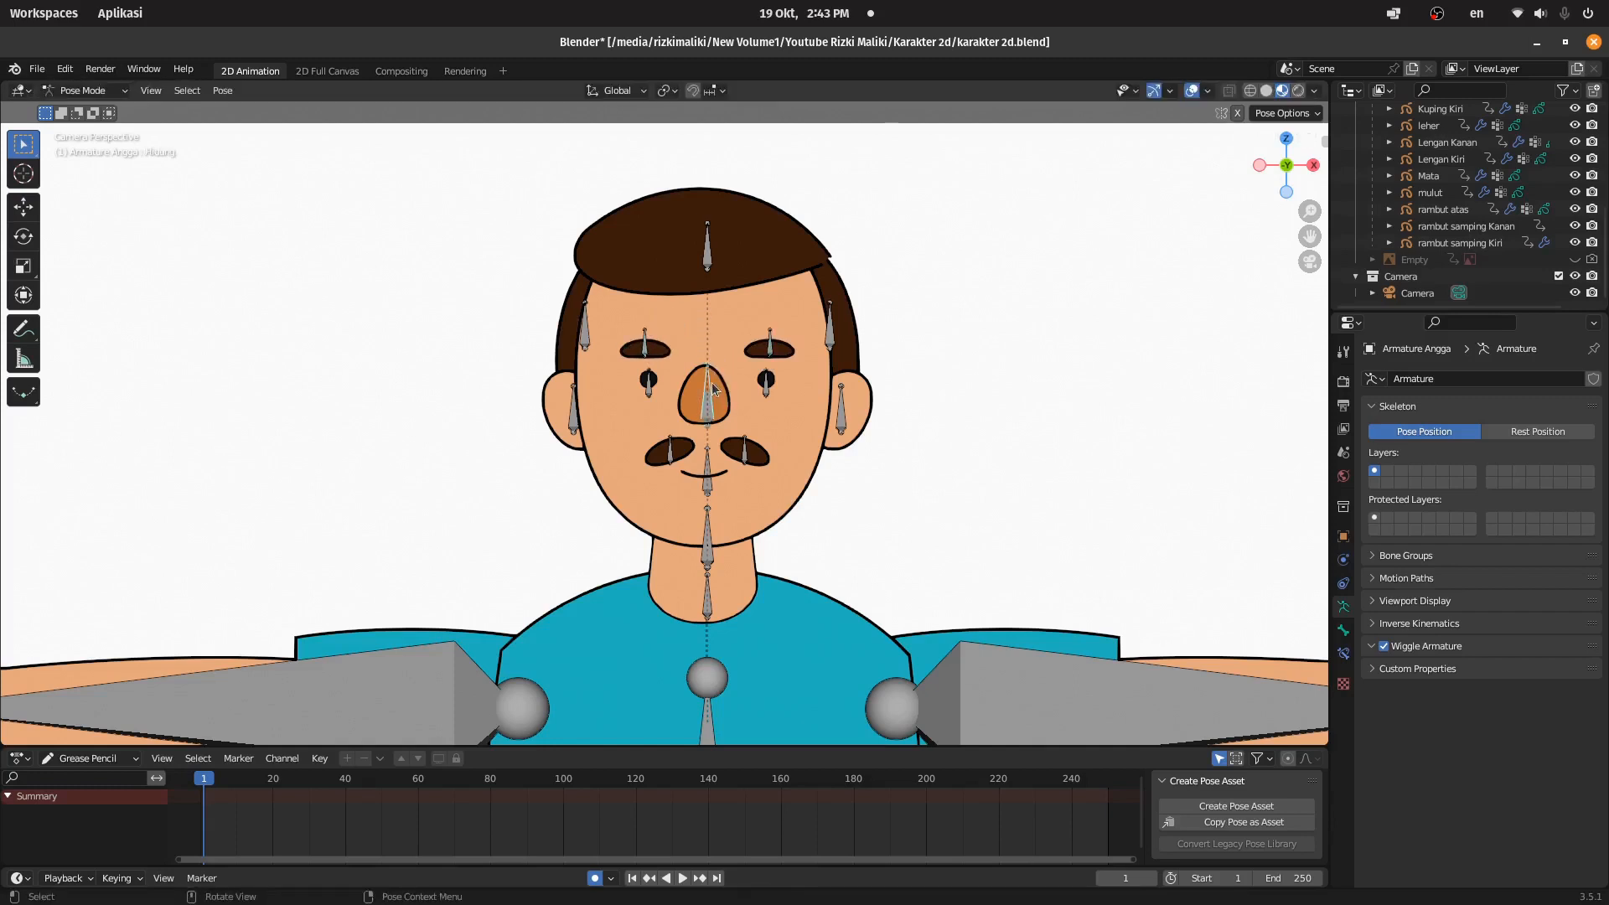
{"action": "scroll", "coordinate": [701, 385], "scroll_direction": "up", "scroll_amount": 2}
{"action": "left_click", "coordinate": [83, 90]}
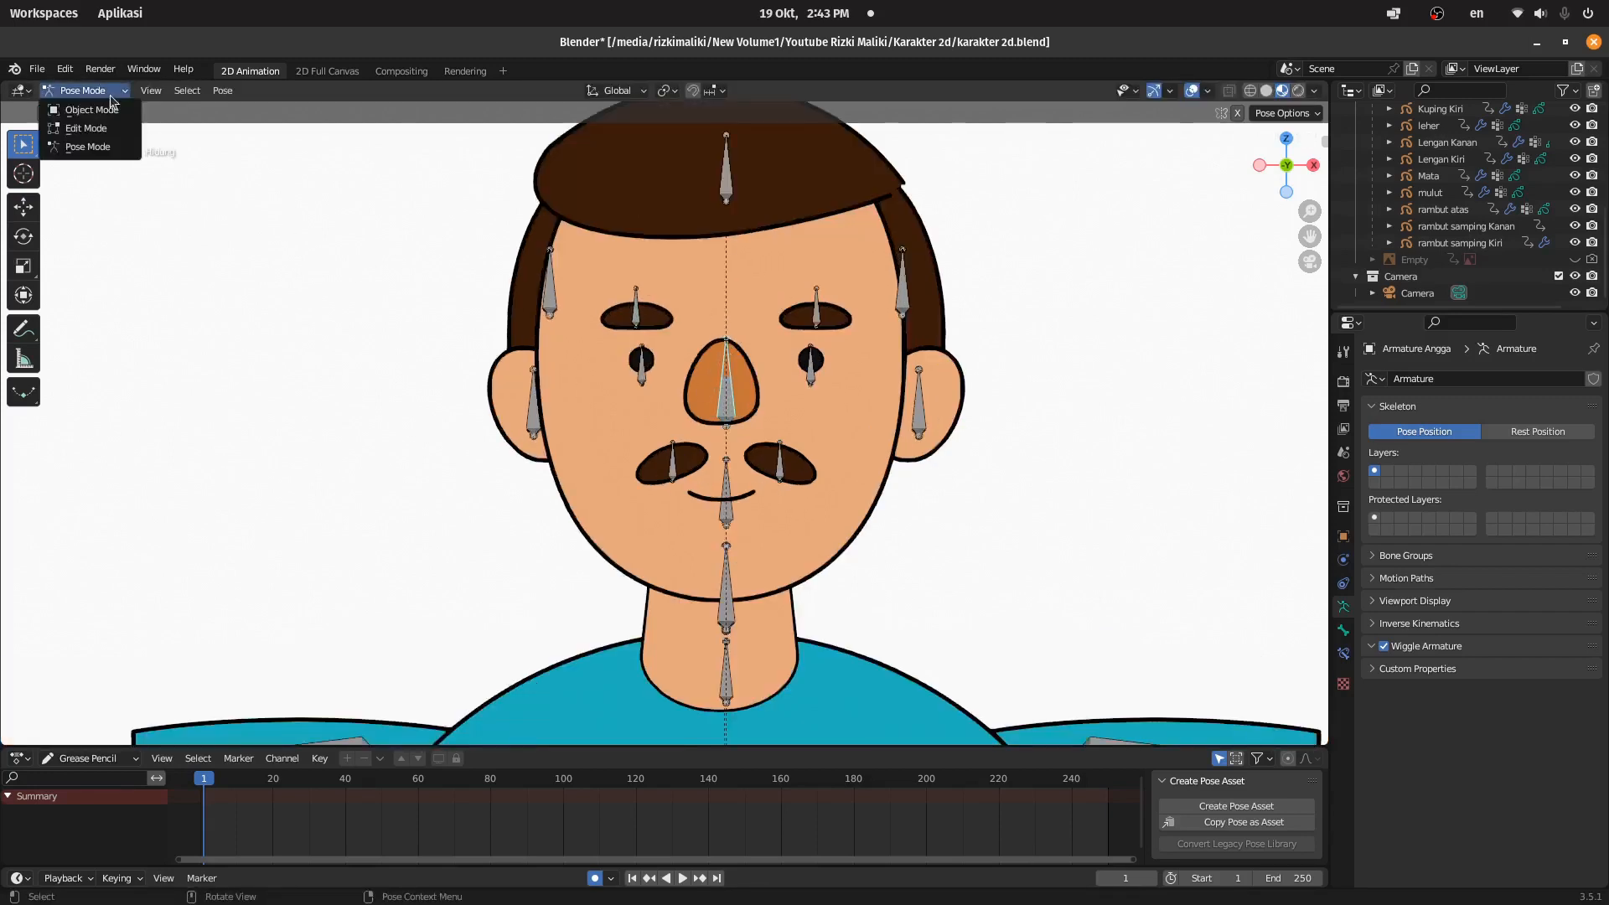
{"action": "left_click", "coordinate": [79, 107]}
Step: Assign all strokes of the Hidung nose object to the Hidung vertex group in Edit Mode and return to Object Mode
{"action": "left_click", "coordinate": [704, 374]}
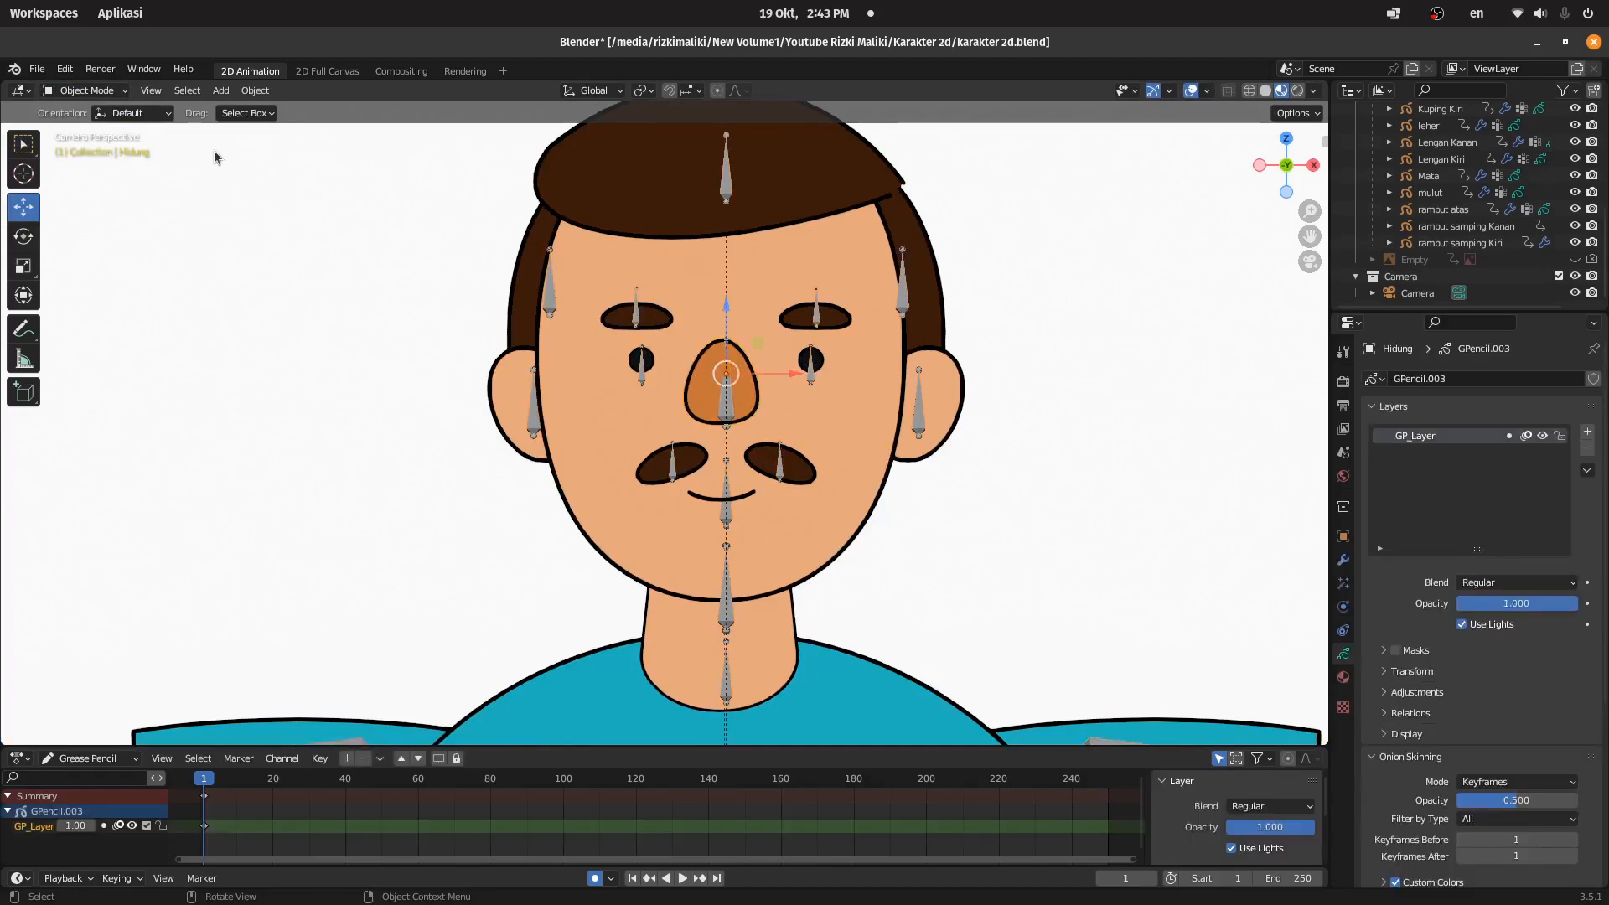
{"action": "left_click", "coordinate": [104, 93]}
{"action": "left_click", "coordinate": [83, 126]}
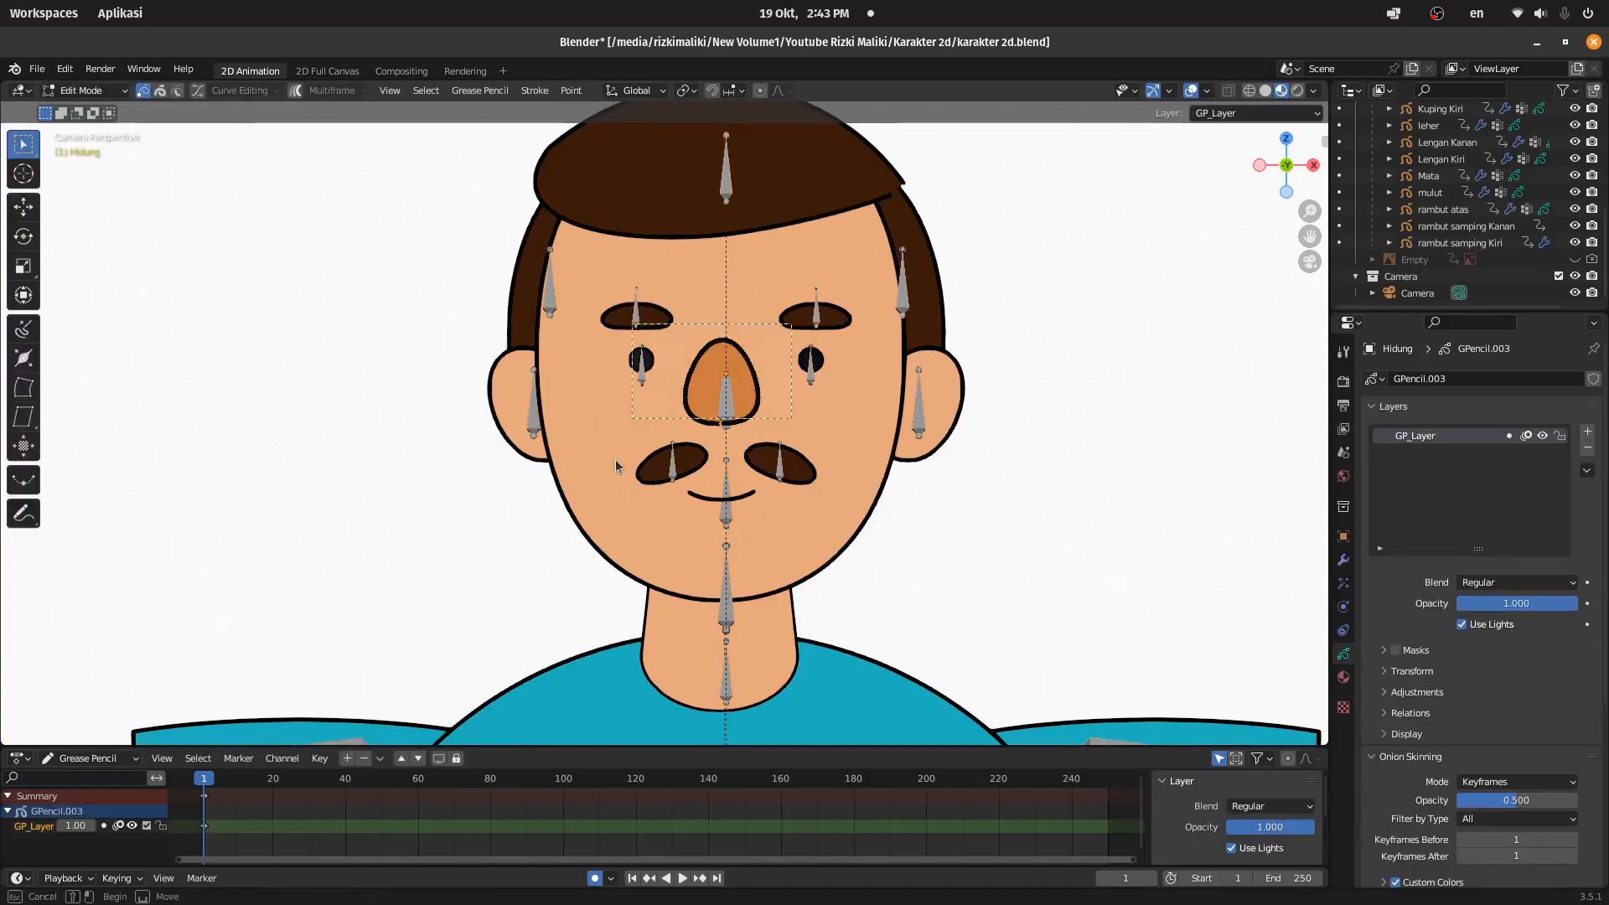
{"action": "left_click_drag", "start_coordinate": [758, 333], "coordinate": [626, 457]}
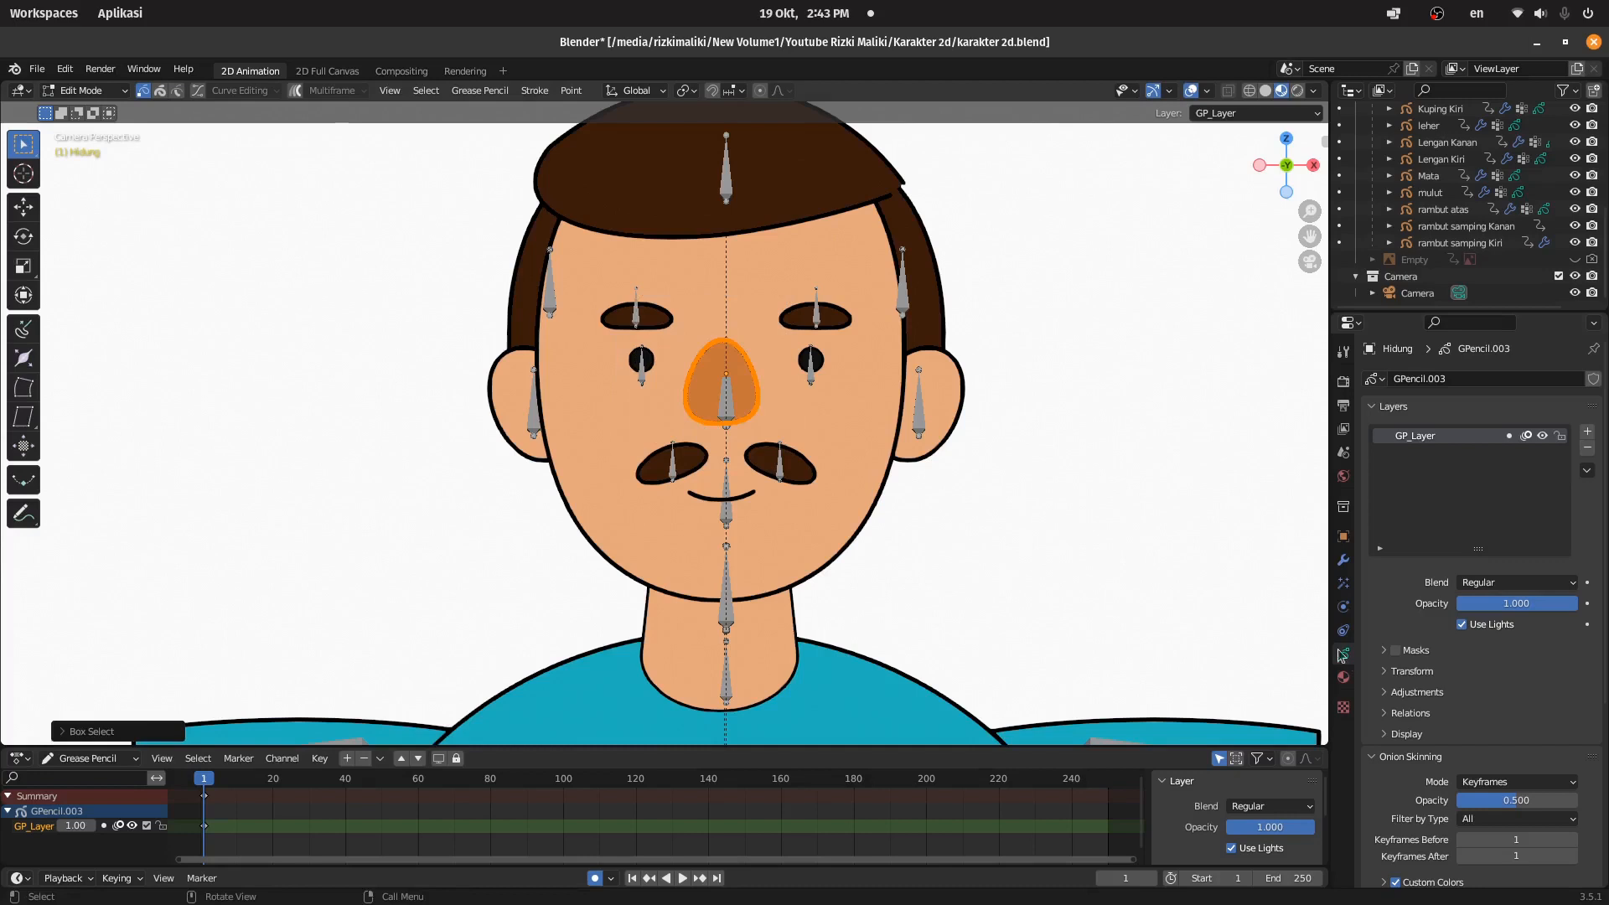
{"action": "scroll", "coordinate": [1458, 755], "scroll_direction": "down", "scroll_amount": 7}
{"action": "scroll", "coordinate": [1465, 764], "scroll_direction": "down", "scroll_amount": 7}
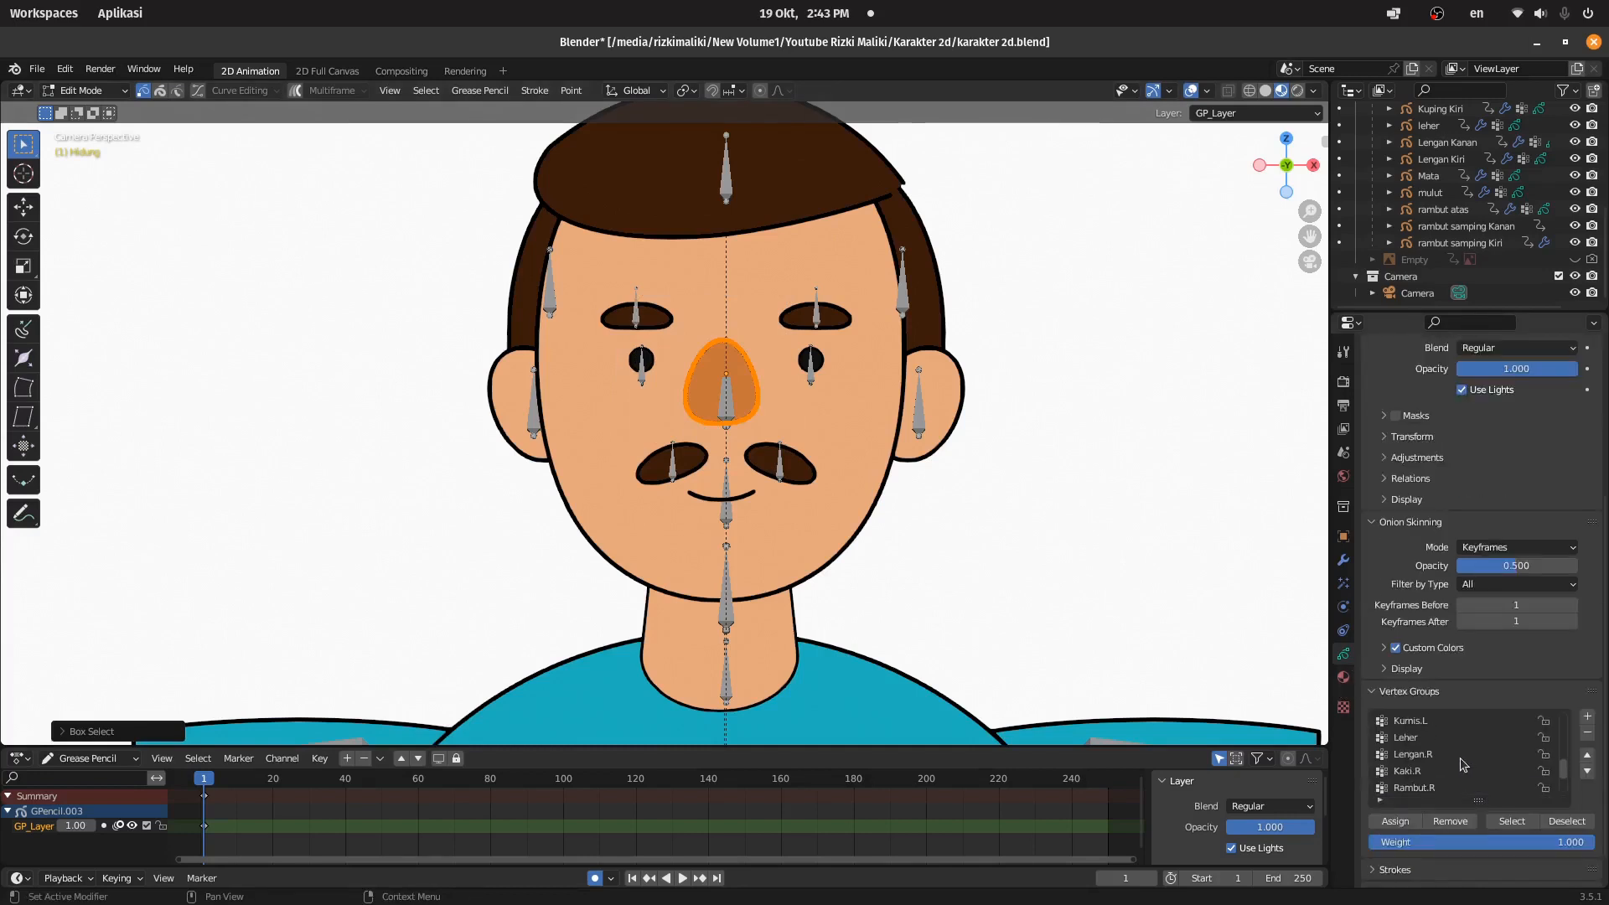
{"action": "scroll", "coordinate": [1438, 771], "scroll_direction": "up", "scroll_amount": 5}
{"action": "left_click", "coordinate": [1417, 770]}
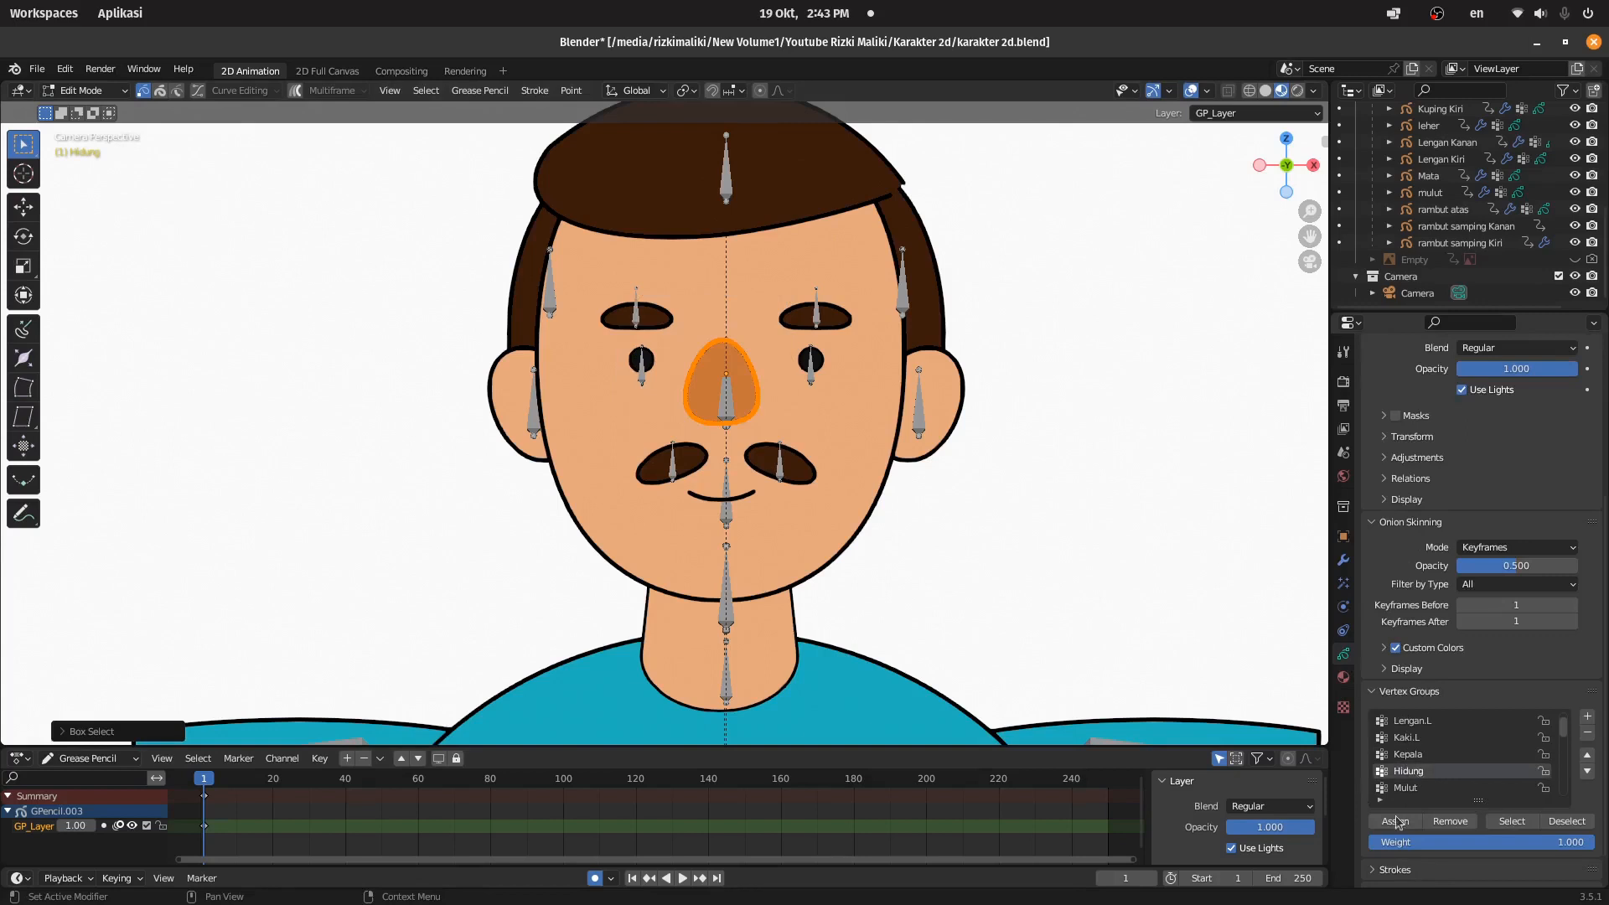
{"action": "left_click", "coordinate": [84, 90]}
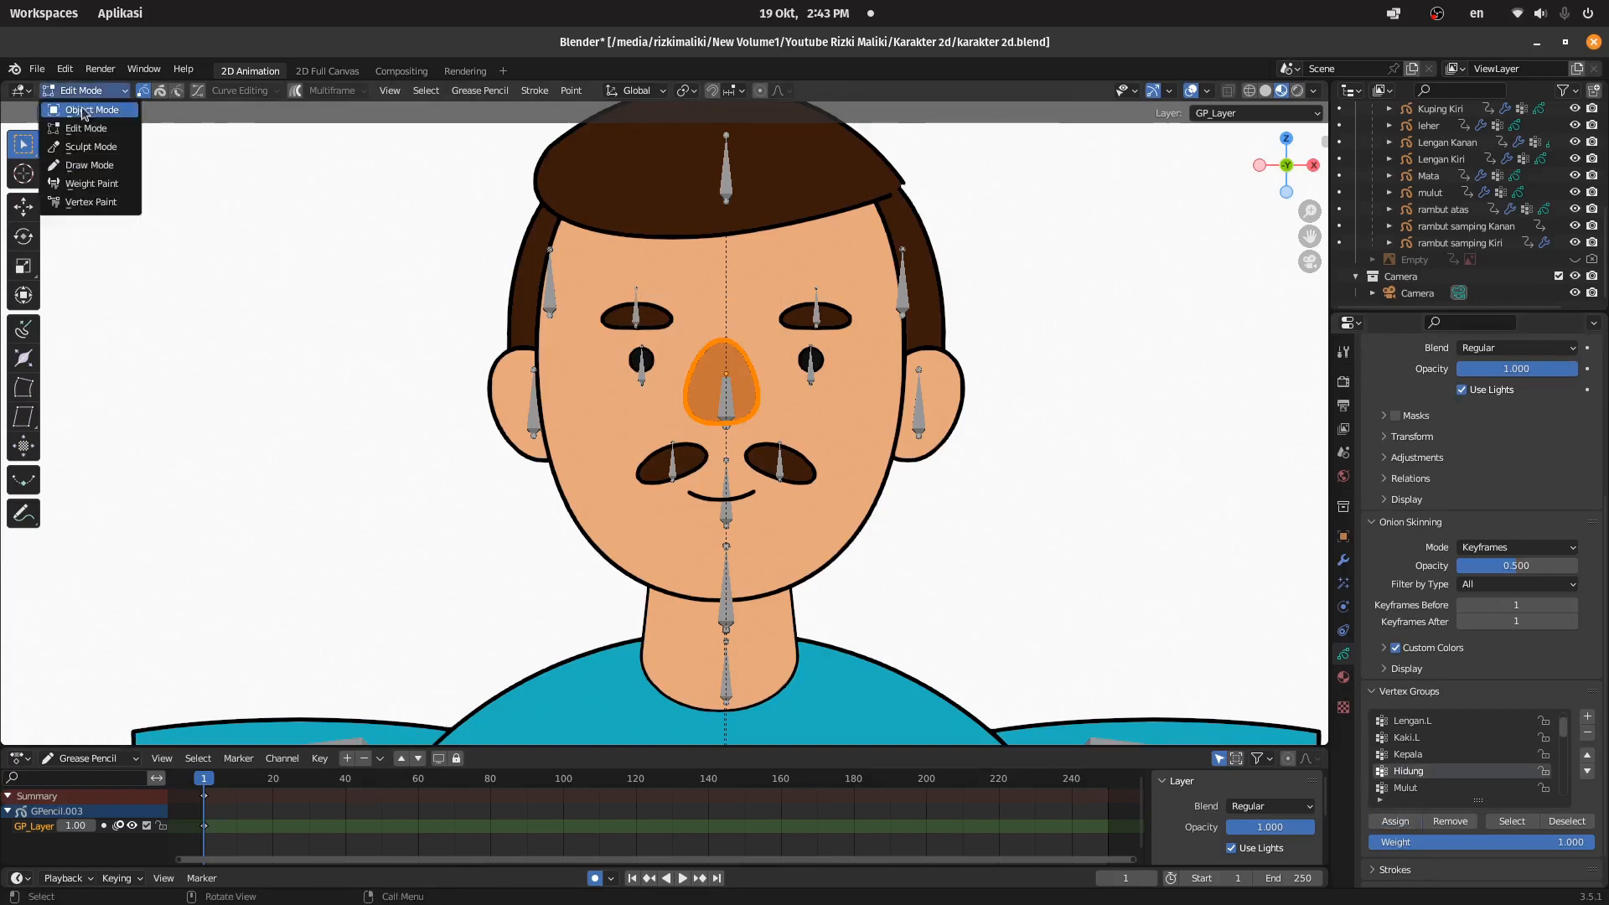
{"action": "left_click", "coordinate": [83, 107]}
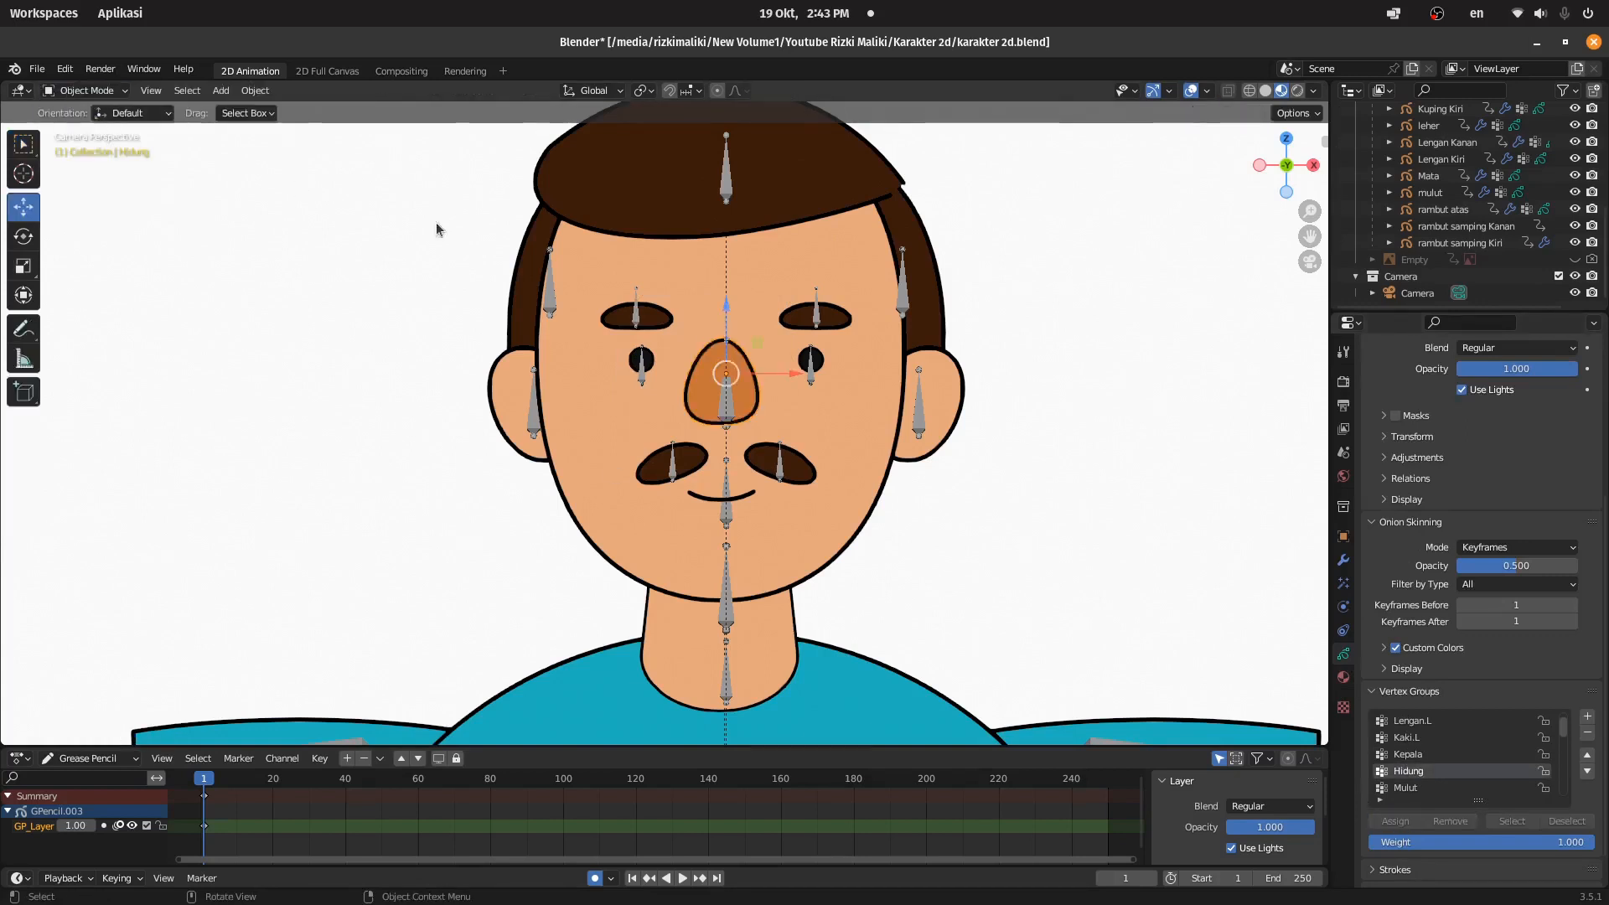
Step: Switch the armature to Pose Mode and test-move the nose bone and the character's right eye bone, cancelling each move
{"action": "left_click", "coordinate": [644, 383]}
{"action": "left_click", "coordinate": [84, 91]}
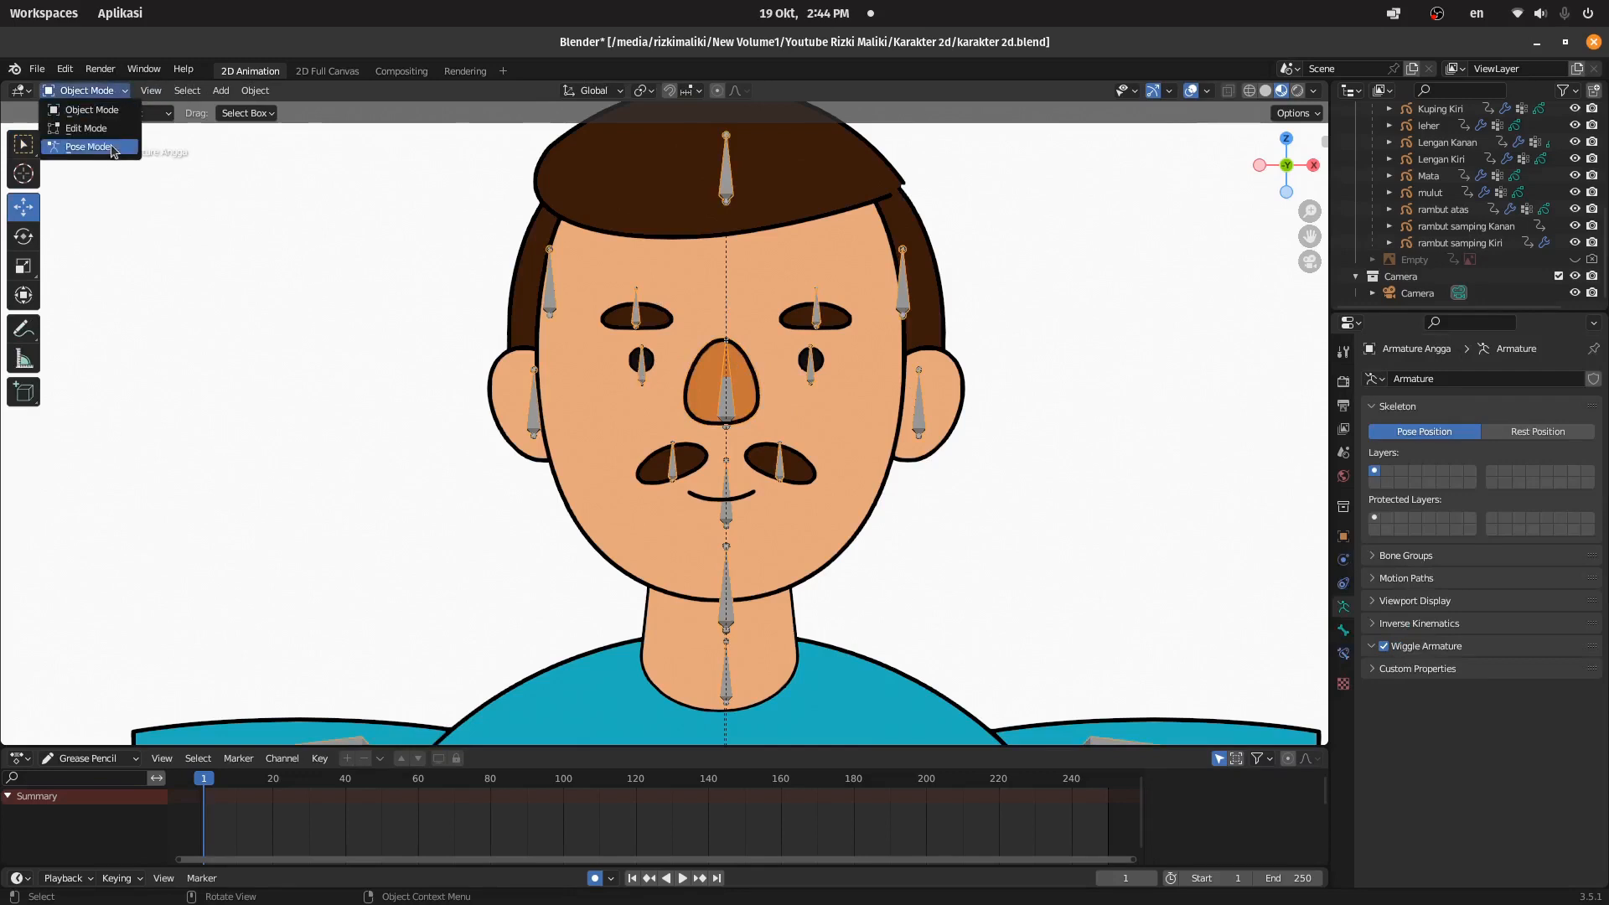
{"action": "left_click", "coordinate": [106, 148]}
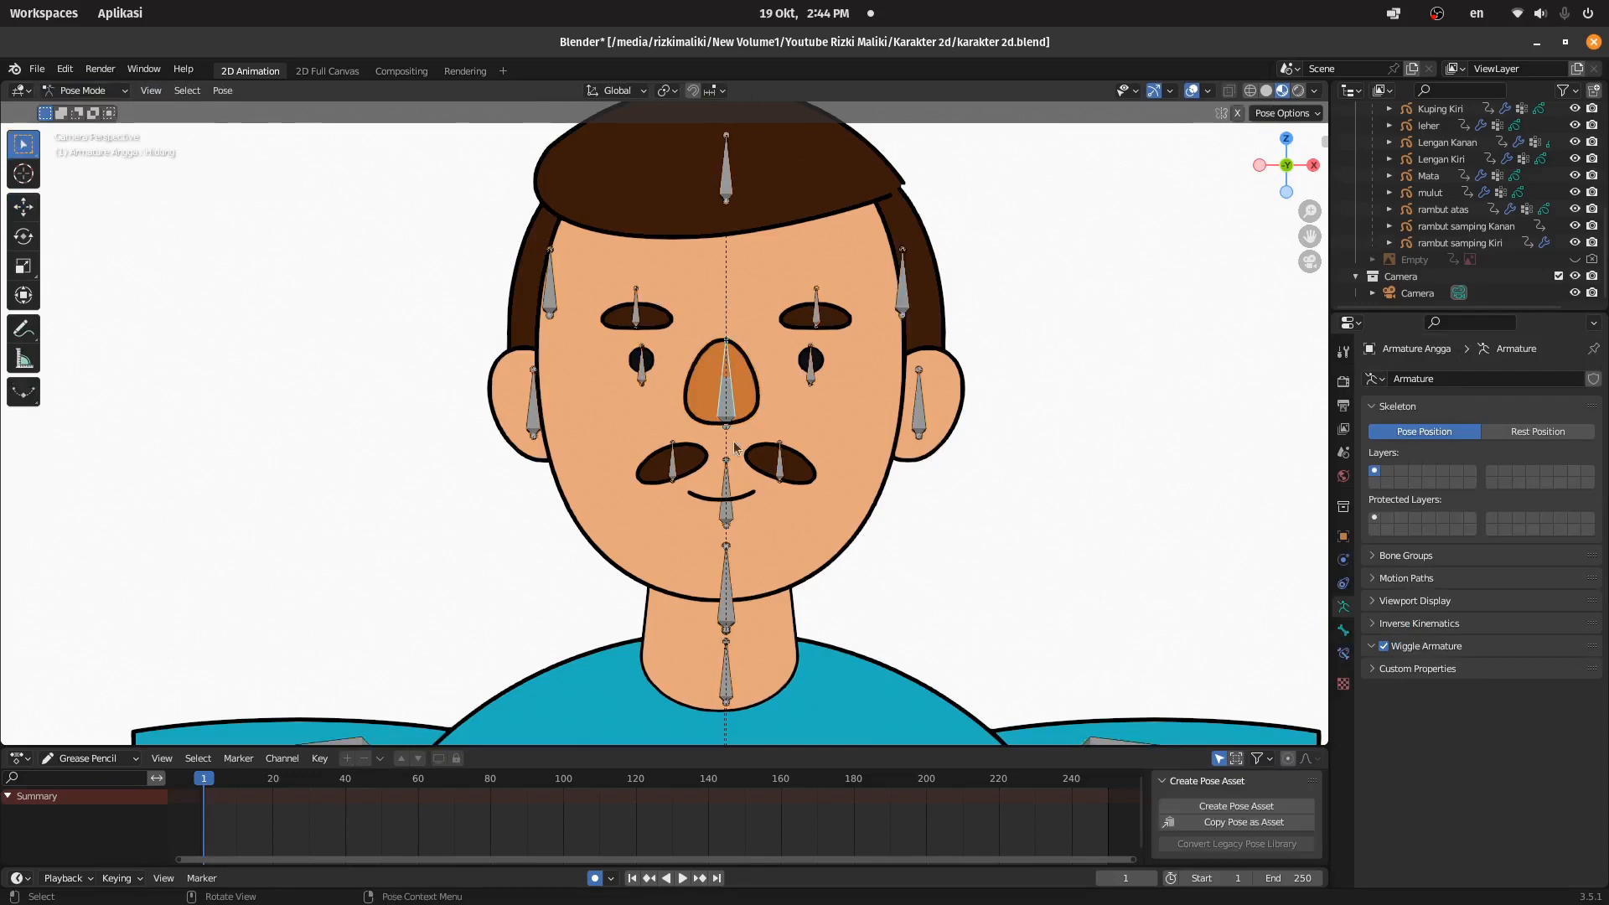
{"action": "key", "text": "g"}
{"action": "right_click", "coordinate": [627, 381]}
{"action": "left_click", "coordinate": [646, 370]}
{"action": "key", "text": "g"}
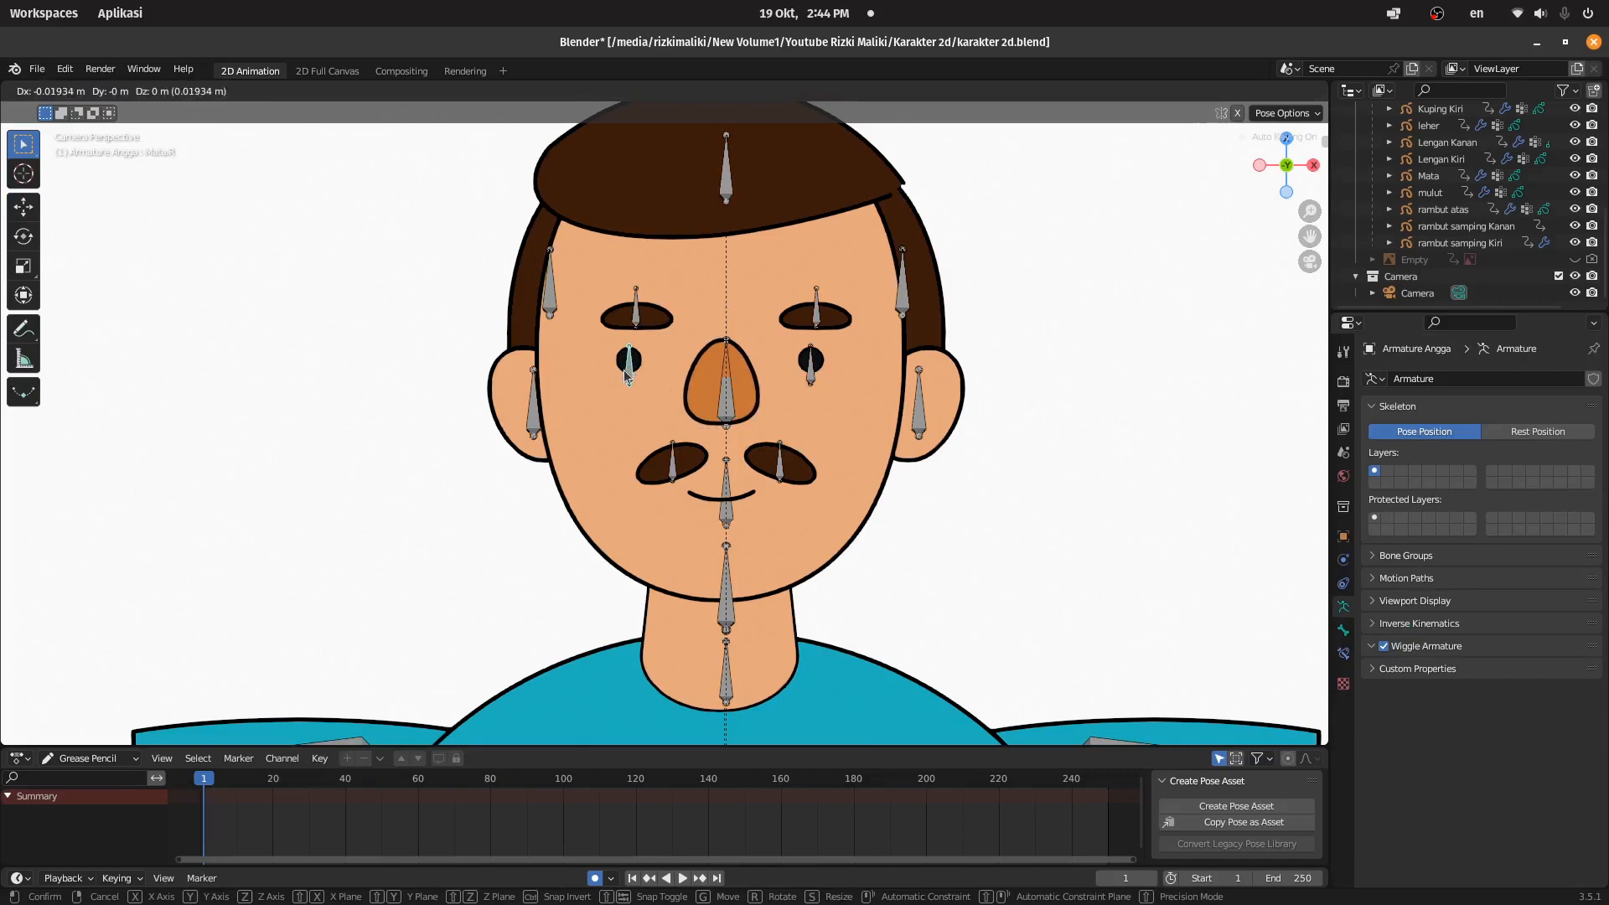
{"action": "right_click", "coordinate": [635, 372]}
Step: Test-move both eyebrow bones and both side hair bones, cancelling each move
{"action": "left_click", "coordinate": [820, 311]}
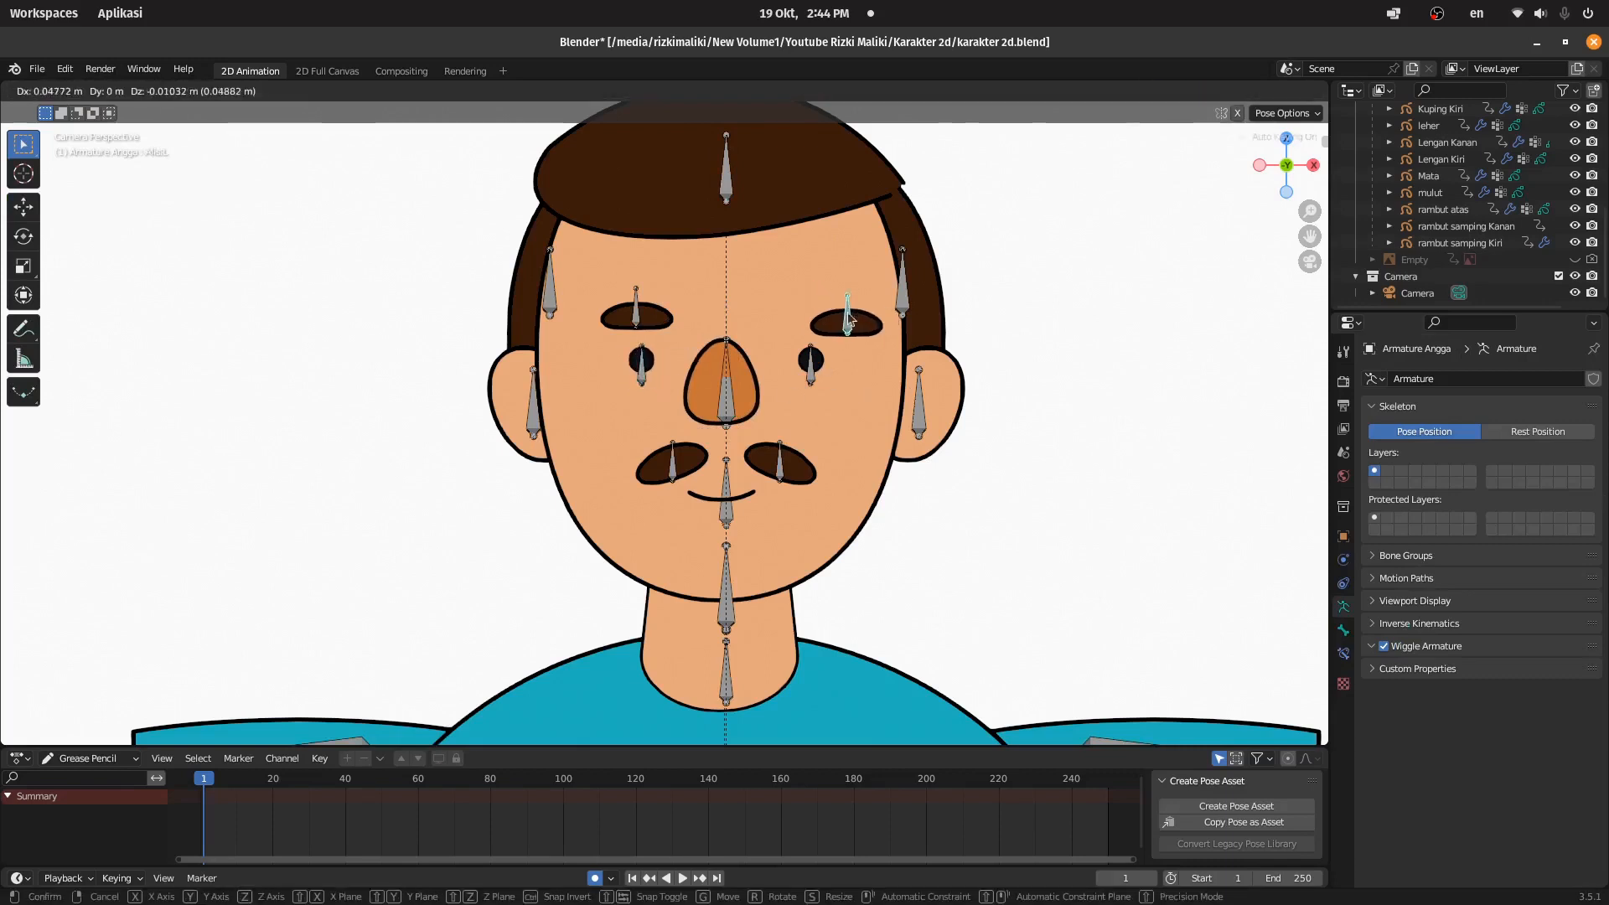
{"action": "left_click", "coordinate": [636, 308]}
{"action": "left_click", "coordinate": [549, 298]}
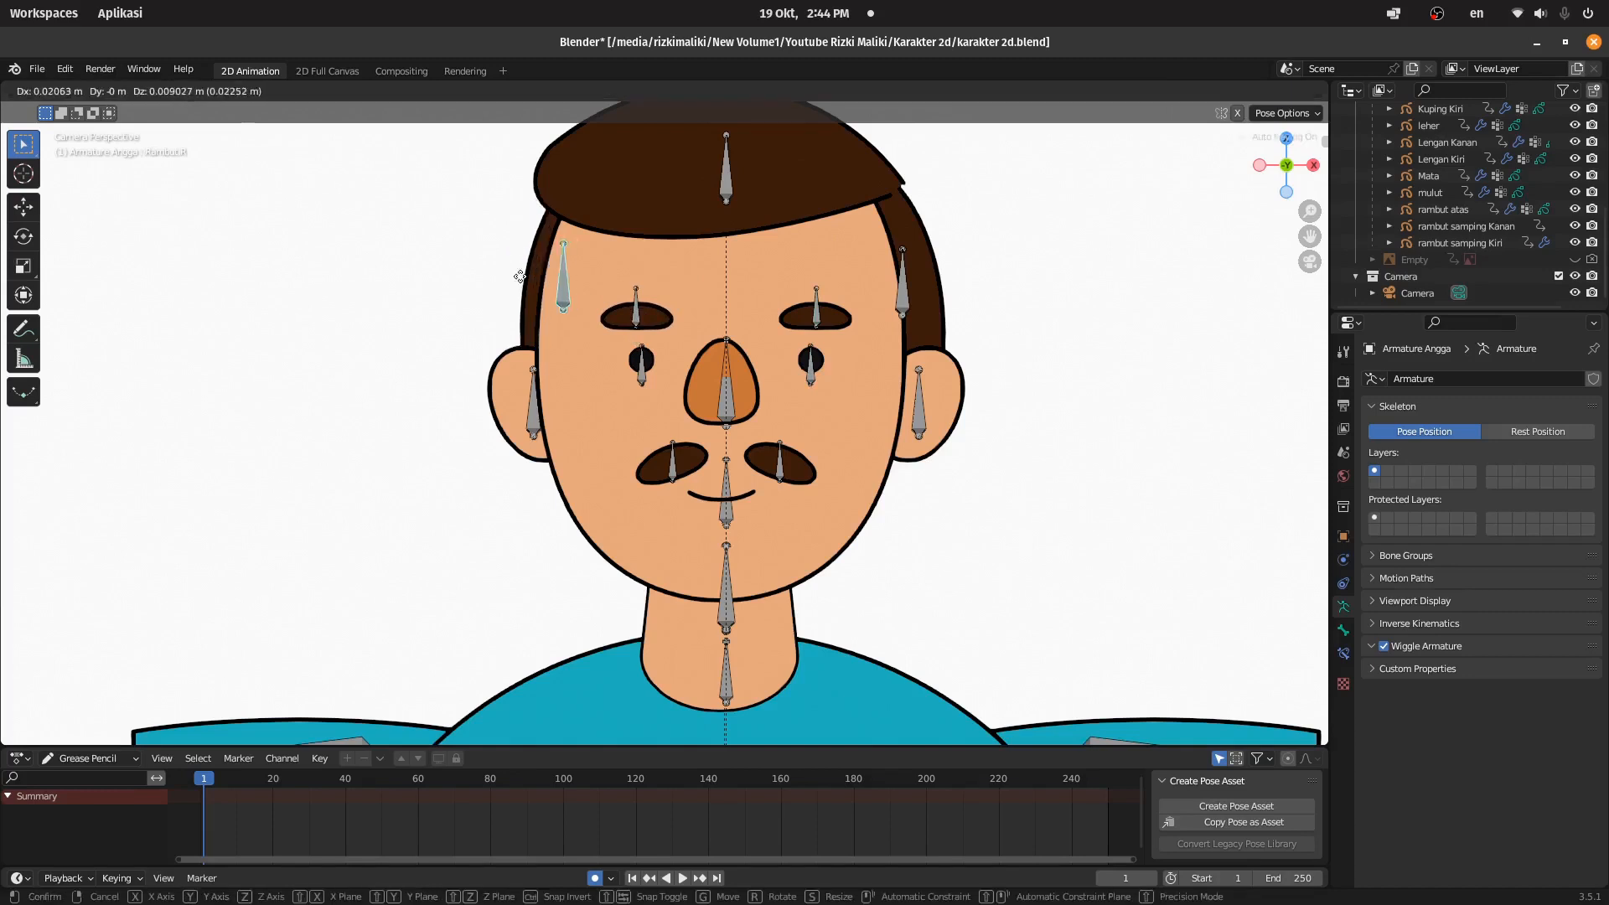
{"action": "left_click", "coordinate": [903, 284]}
{"action": "key", "text": "g"}
{"action": "right_click", "coordinate": [918, 269]}
Step: Test-move the top hair bone and both ear bones, cancelling each move
{"action": "left_click", "coordinate": [729, 161]}
{"action": "key", "text": "g"}
{"action": "right_click", "coordinate": [766, 162]}
{"action": "left_click", "coordinate": [924, 389]}
{"action": "key", "text": "g"}
{"action": "right_click", "coordinate": [929, 385]}
{"action": "left_click", "coordinate": [535, 409]}
{"action": "key", "text": "g"}
{"action": "right_click", "coordinate": [530, 400]}
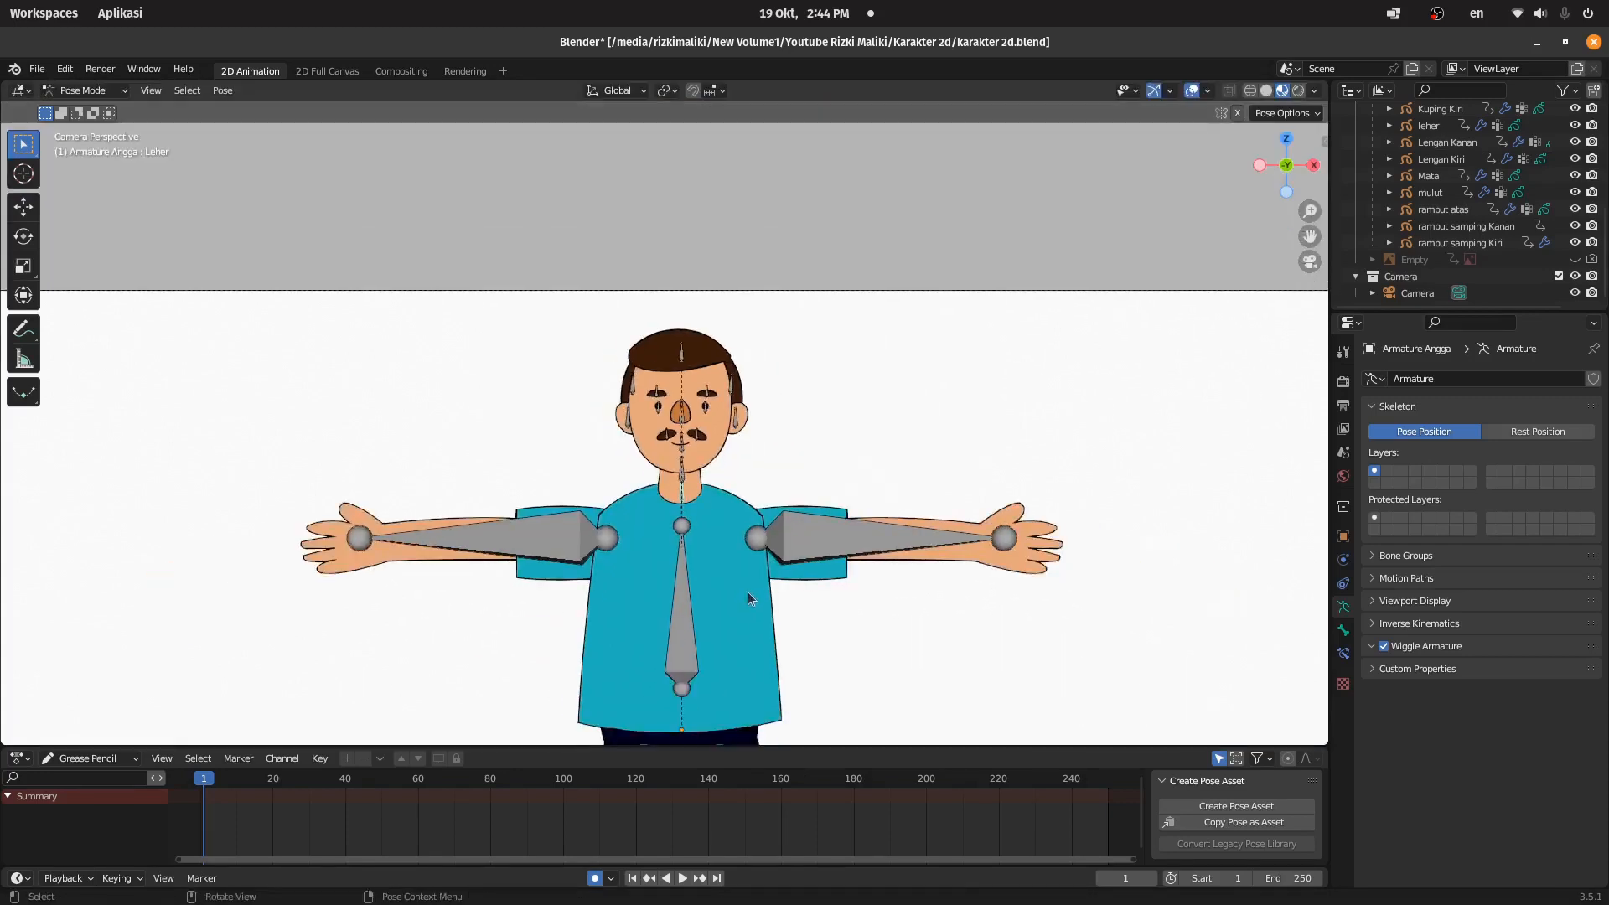
Step: Test-rotate the torso bone, cancel the rotation, and save the file
{"action": "scroll", "coordinate": [747, 592], "scroll_direction": "down", "scroll_amount": 5}
{"action": "key", "text": "ctrl+s"}
{"action": "scroll", "coordinate": [845, 390], "scroll_direction": "up", "scroll_amount": 5}
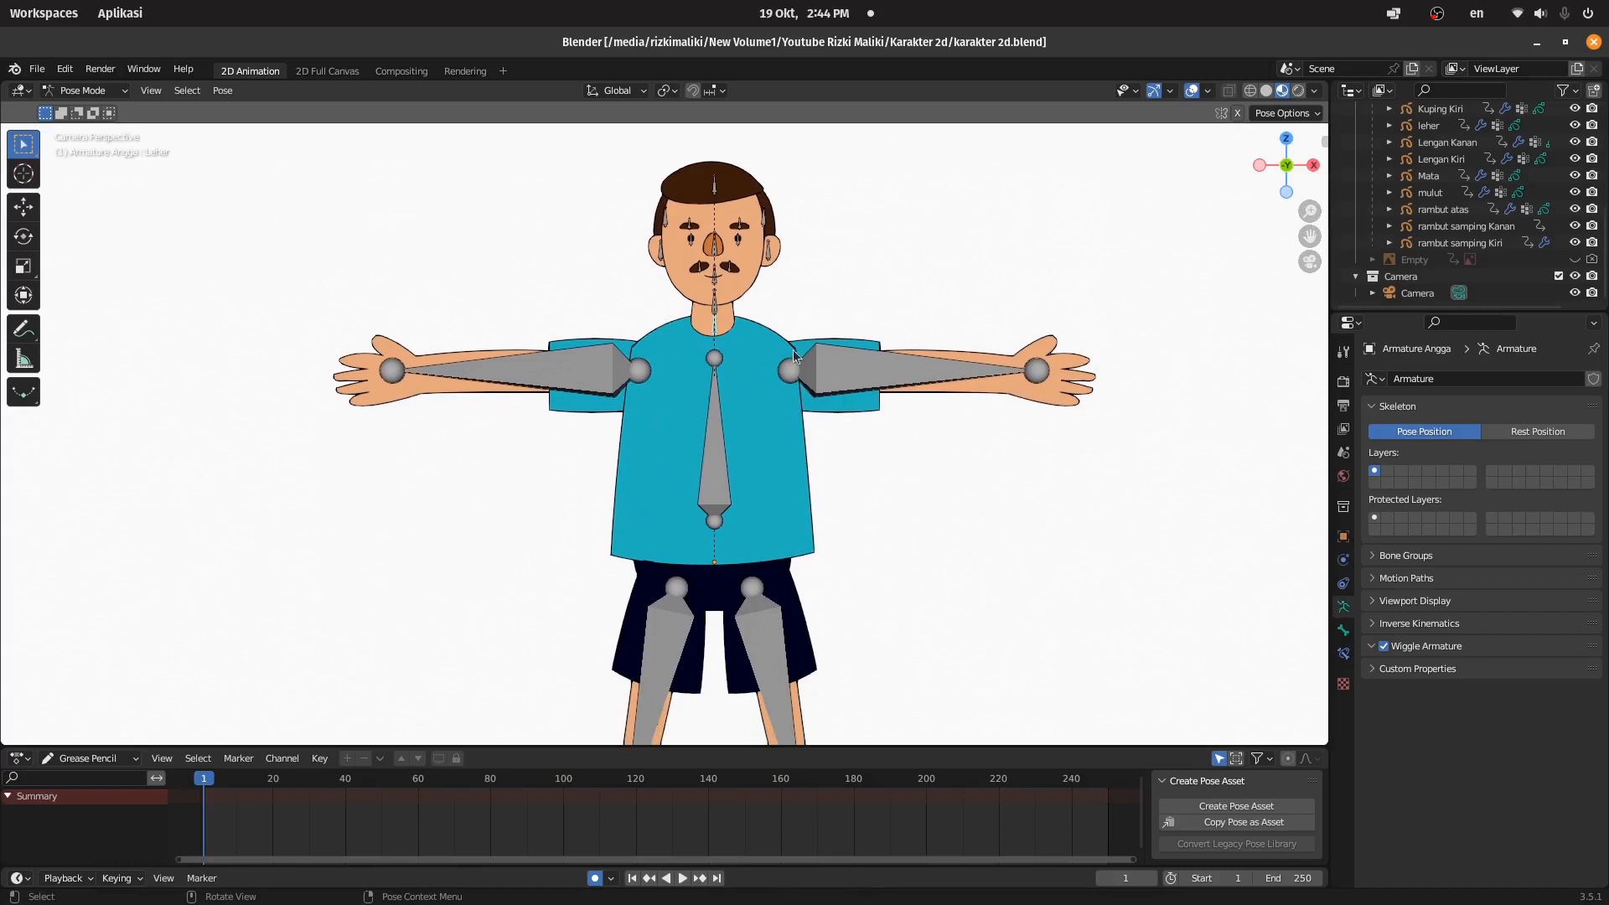
{"action": "left_click", "coordinate": [723, 432]}
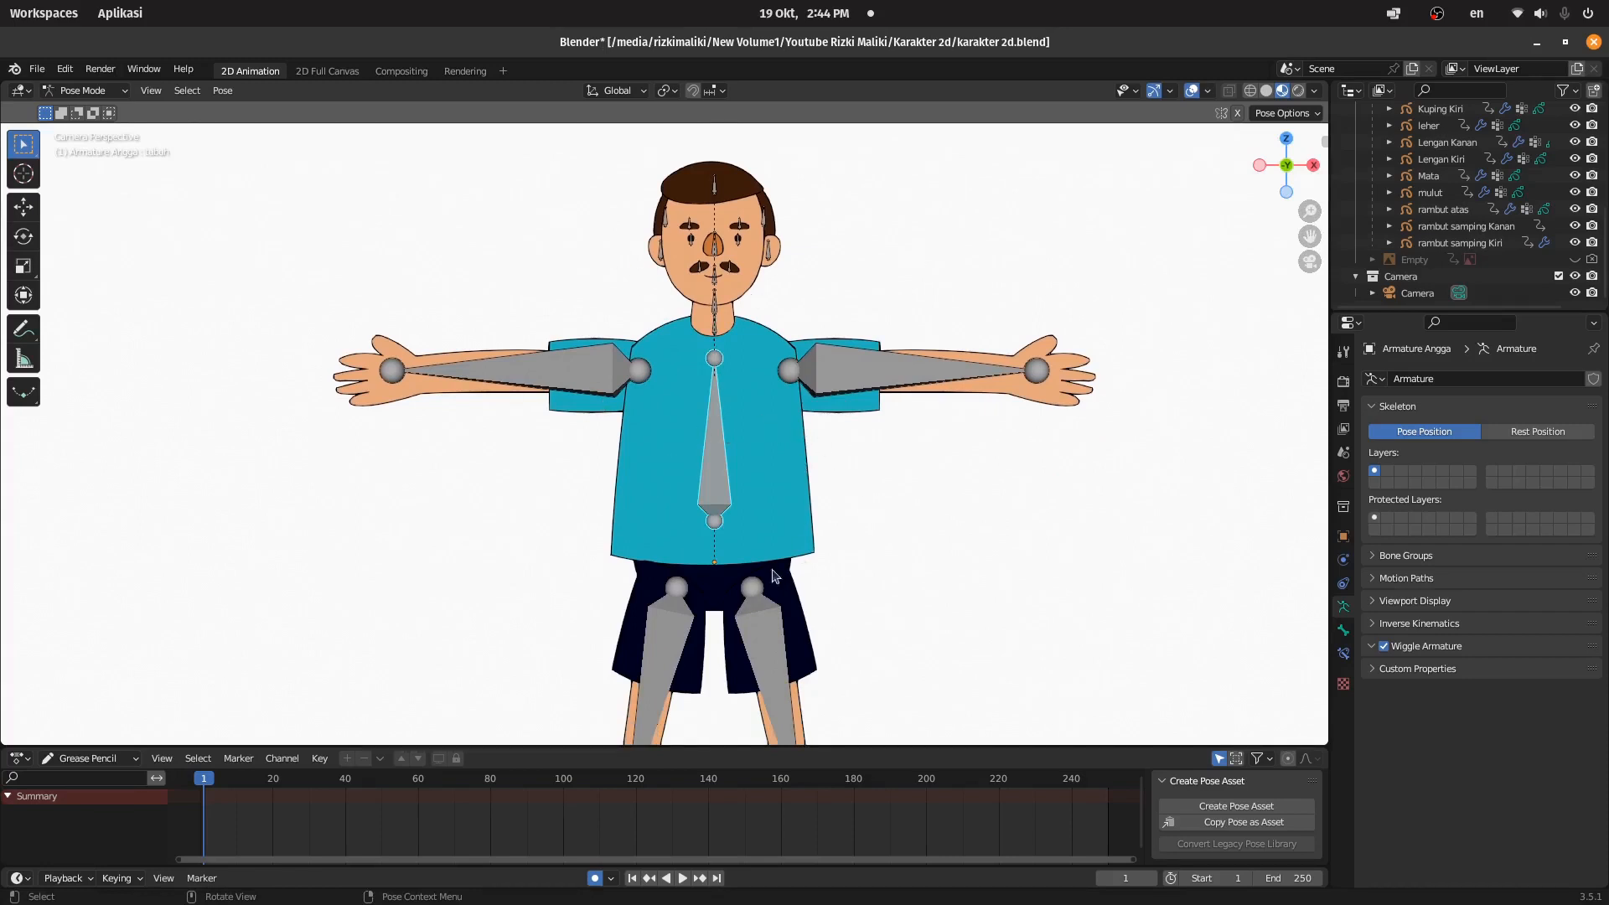
{"action": "key", "text": "r"}
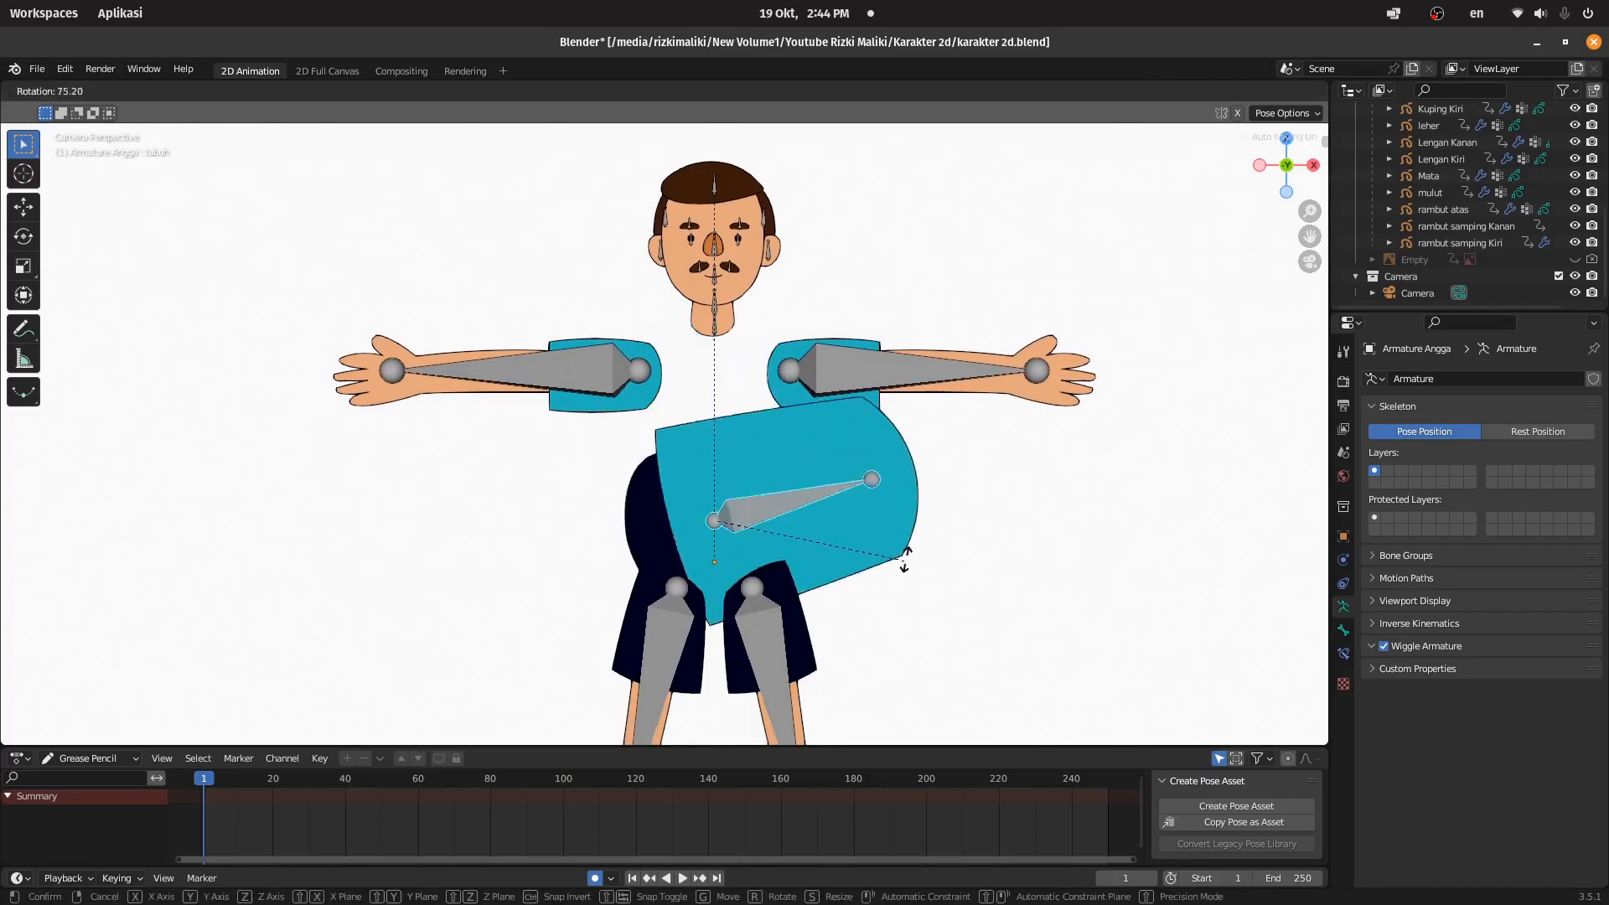
{"action": "key", "text": "Escape"}
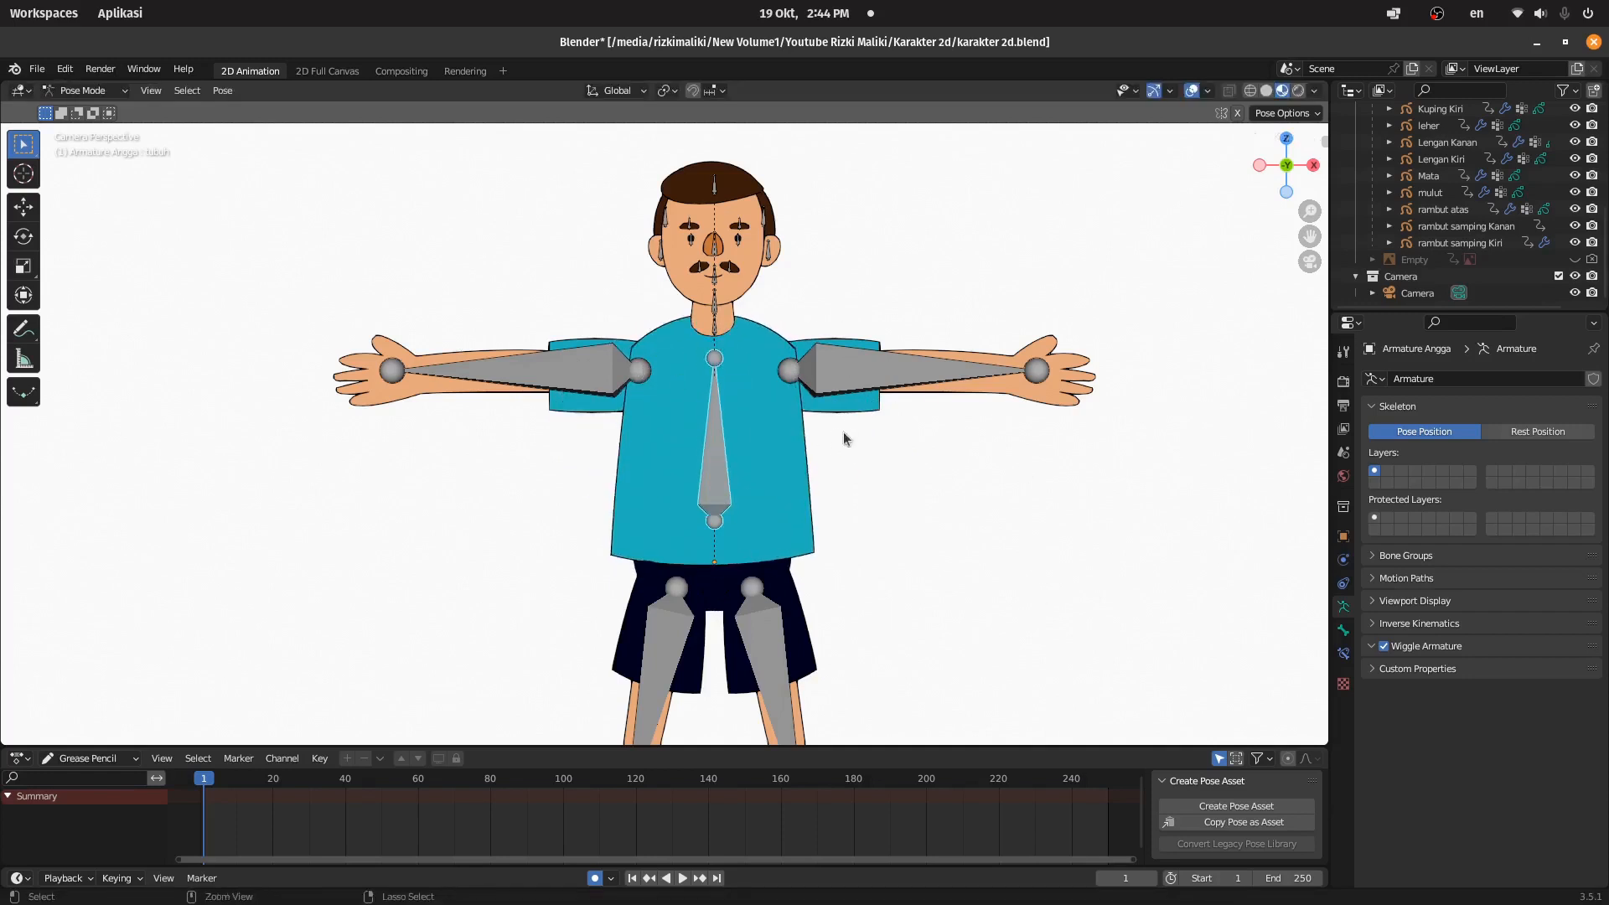
{"action": "key", "text": "ctrl+s"}
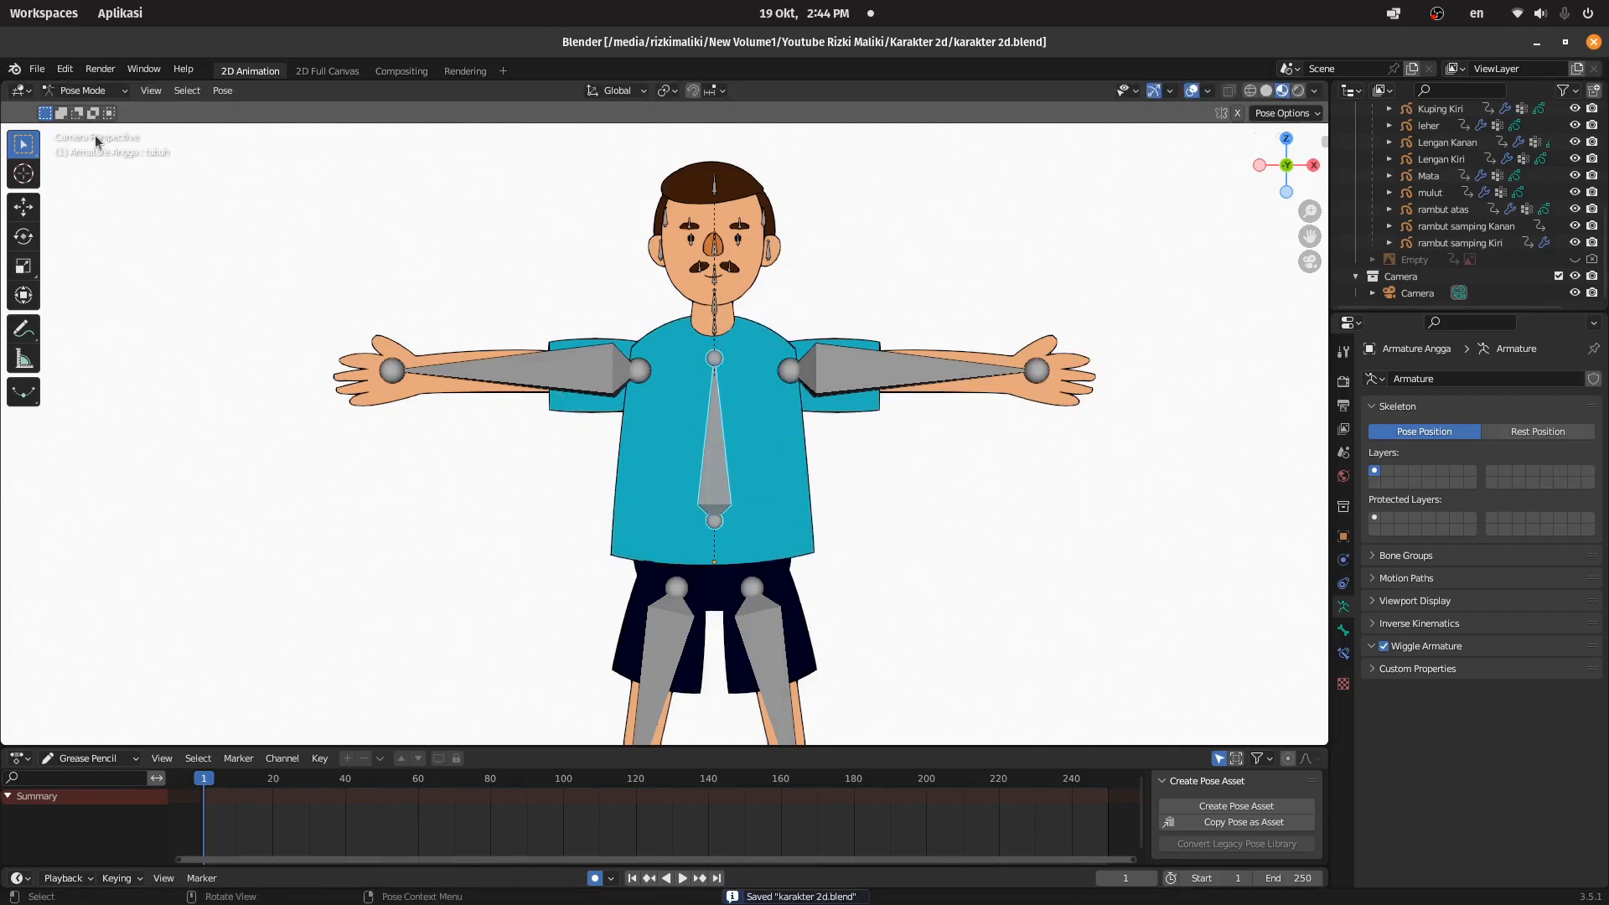
Step: Take the armature out of Pose Mode into Edit Mode and save the file
{"action": "left_click", "coordinate": [84, 91]}
{"action": "left_click", "coordinate": [721, 462]}
{"action": "left_click", "coordinate": [560, 358]}
{"action": "left_click", "coordinate": [83, 90]}
{"action": "left_click", "coordinate": [77, 110]}
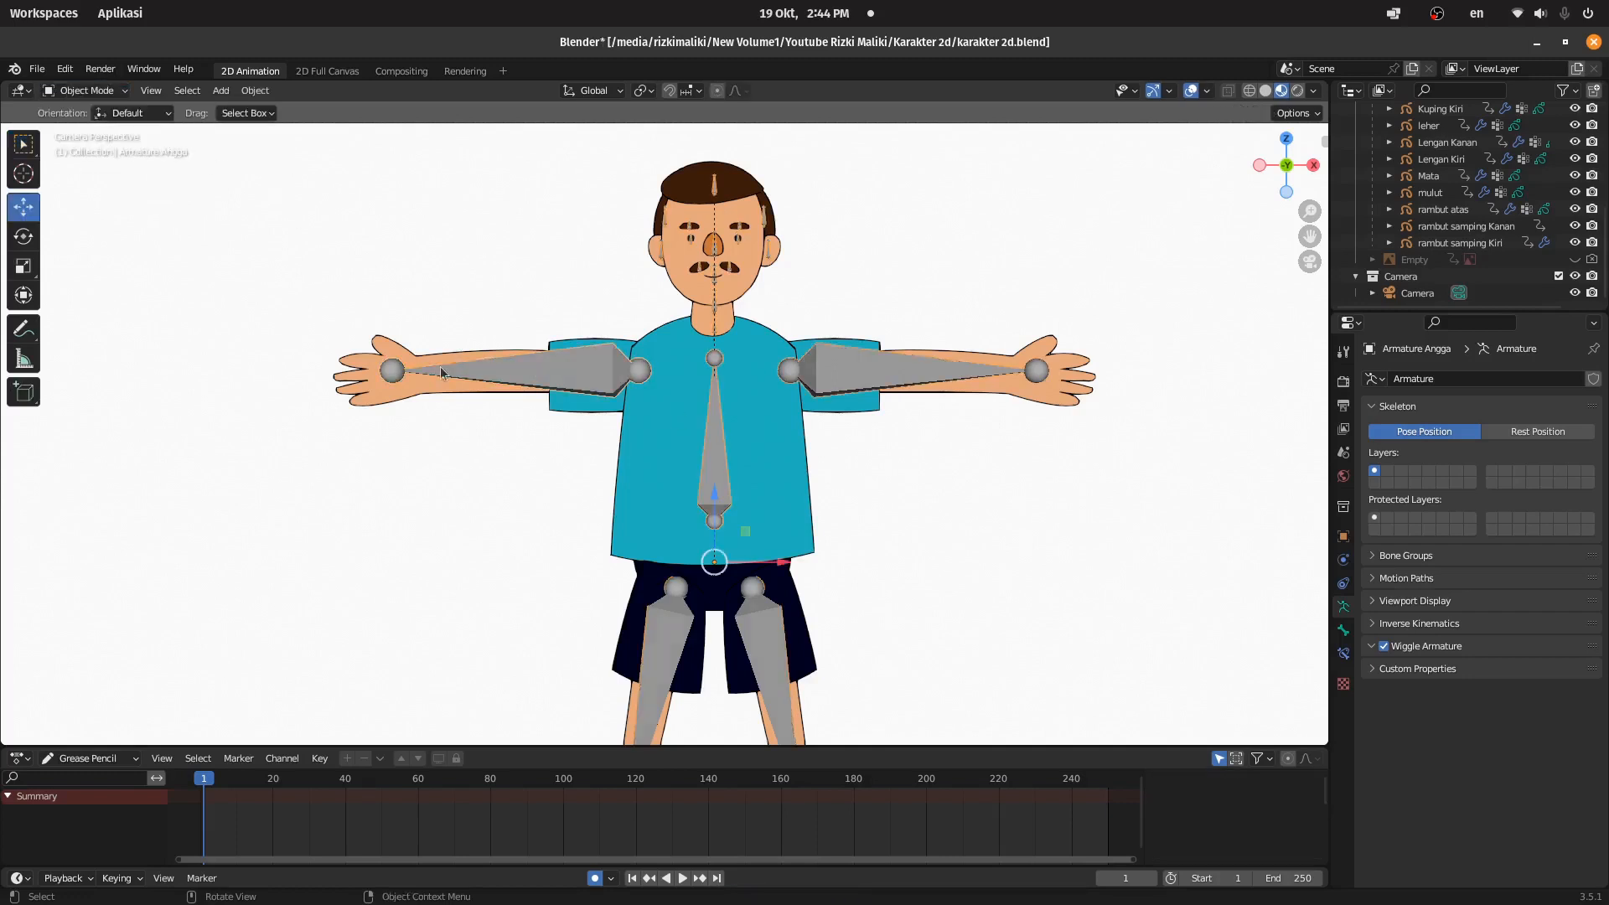
{"action": "left_click", "coordinate": [84, 90]}
{"action": "left_click", "coordinate": [87, 128]}
{"action": "key", "text": "ctrl+s"}
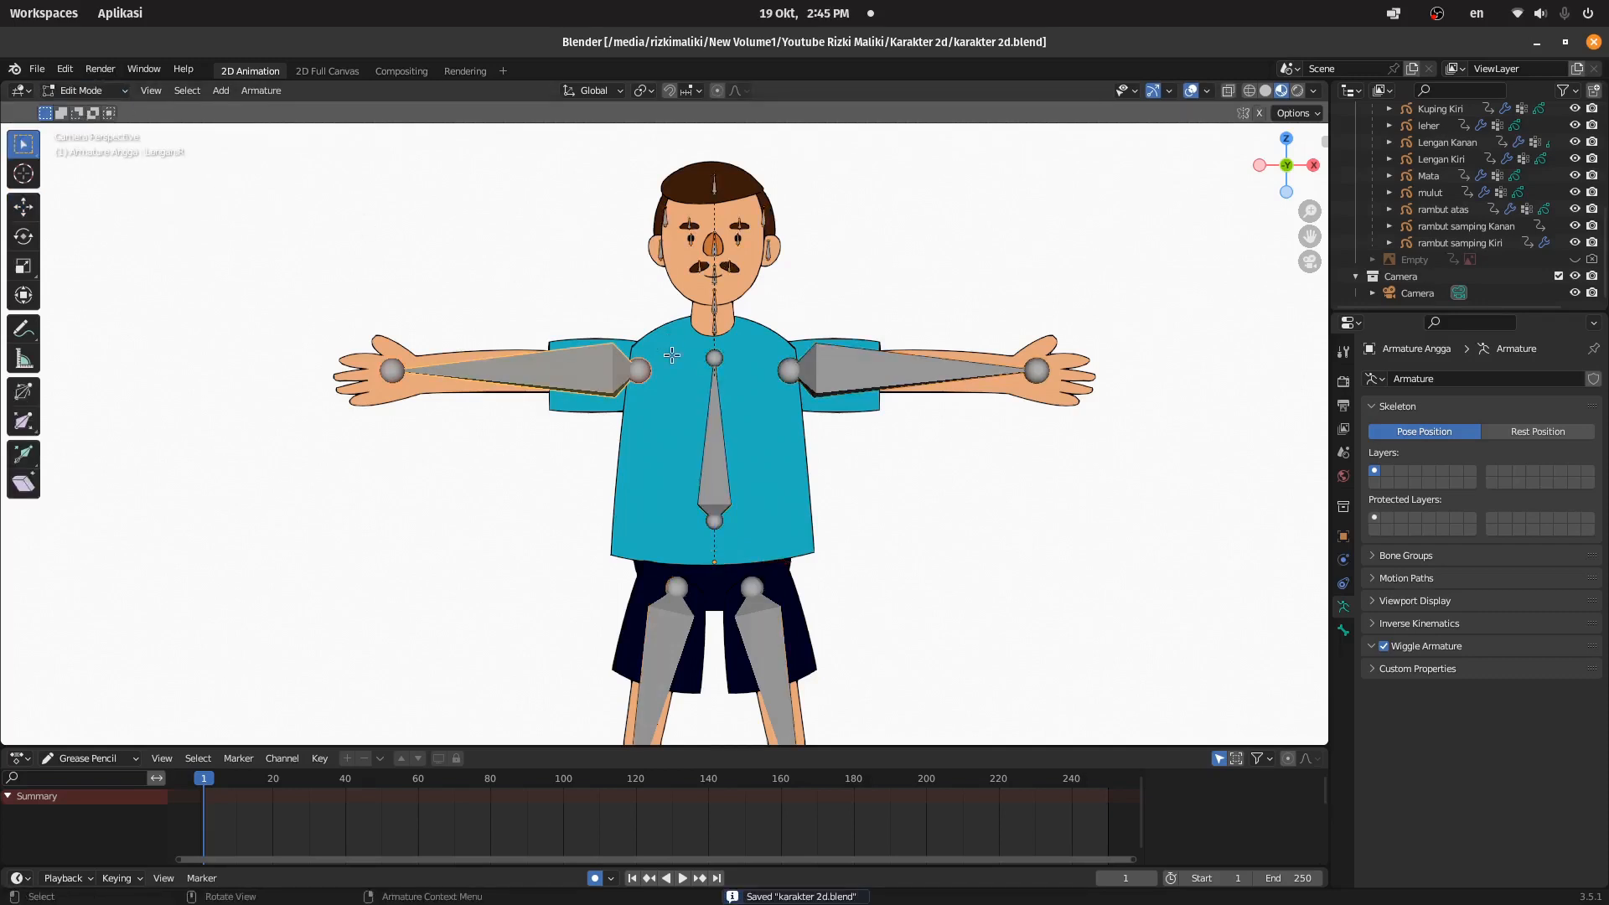
Step: Parent the left arm bone and the right arm bone to the torso bone with Keep Offset
{"action": "scroll", "coordinate": [801, 361], "scroll_direction": "up", "scroll_amount": 3}
{"action": "left_click", "coordinate": [945, 325]}
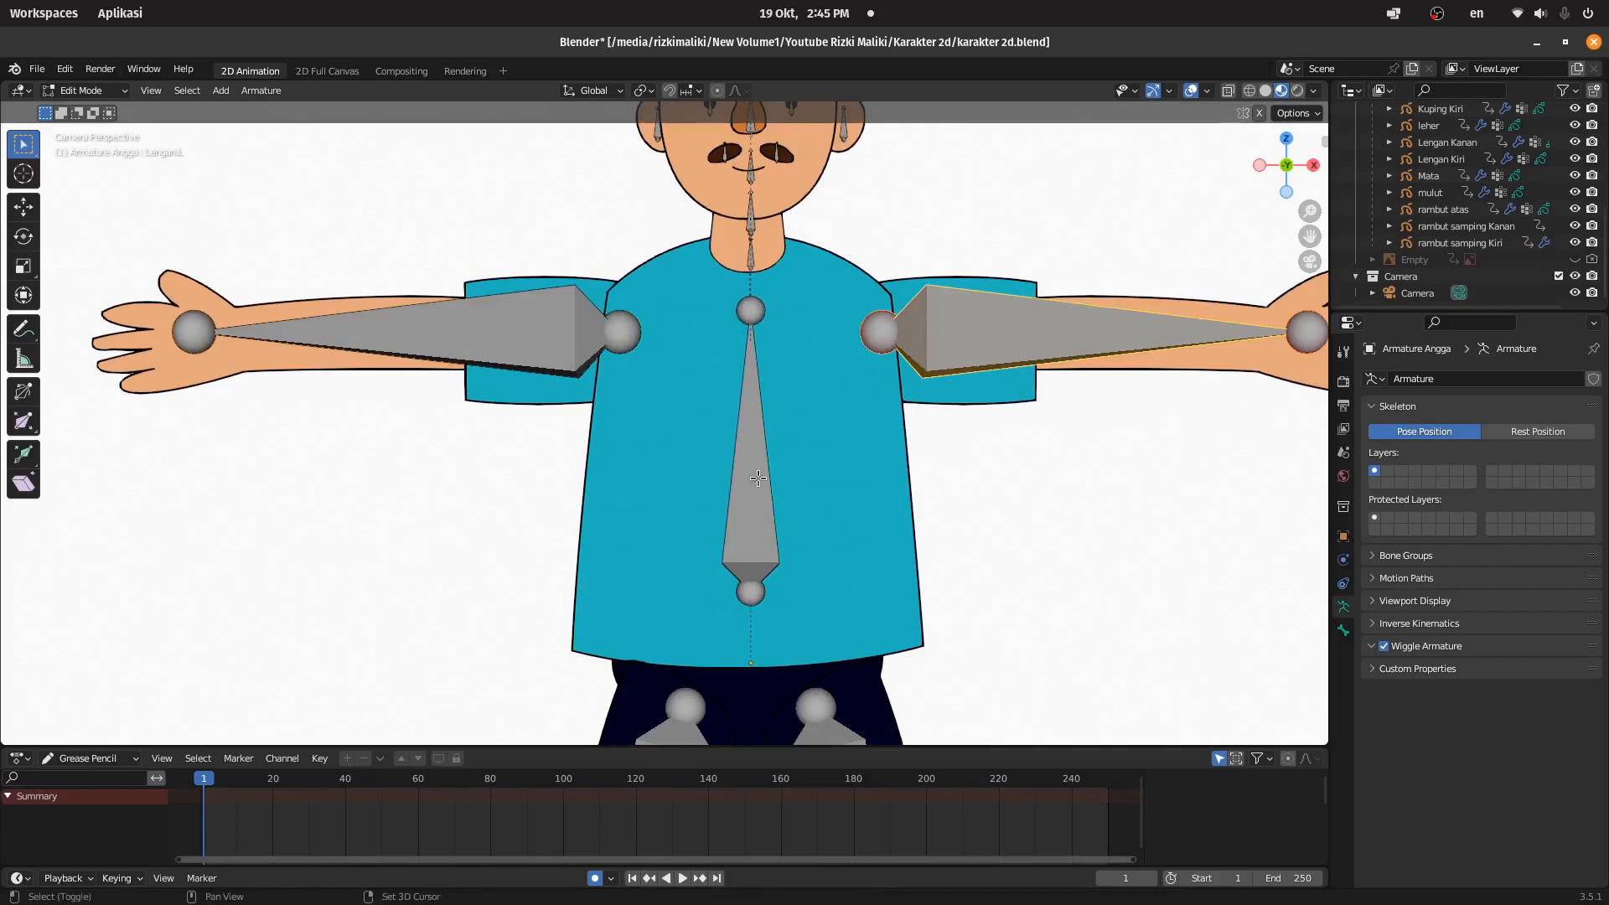
{"action": "left_click", "coordinate": [749, 493], "text": "shift"}
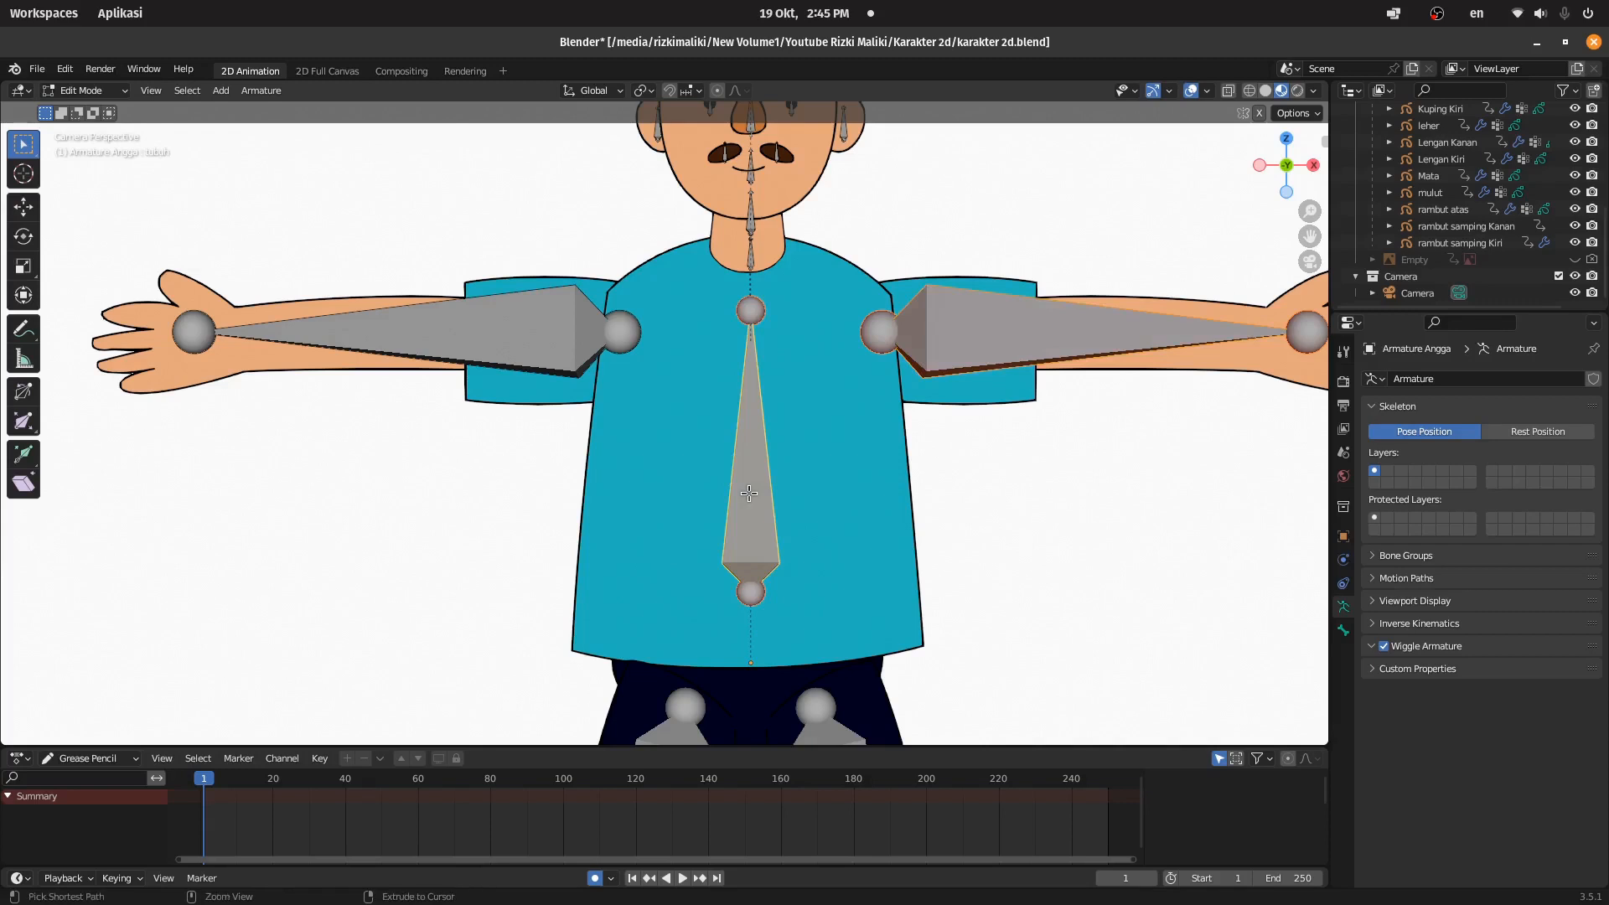
{"action": "key", "text": "ctrl+p"}
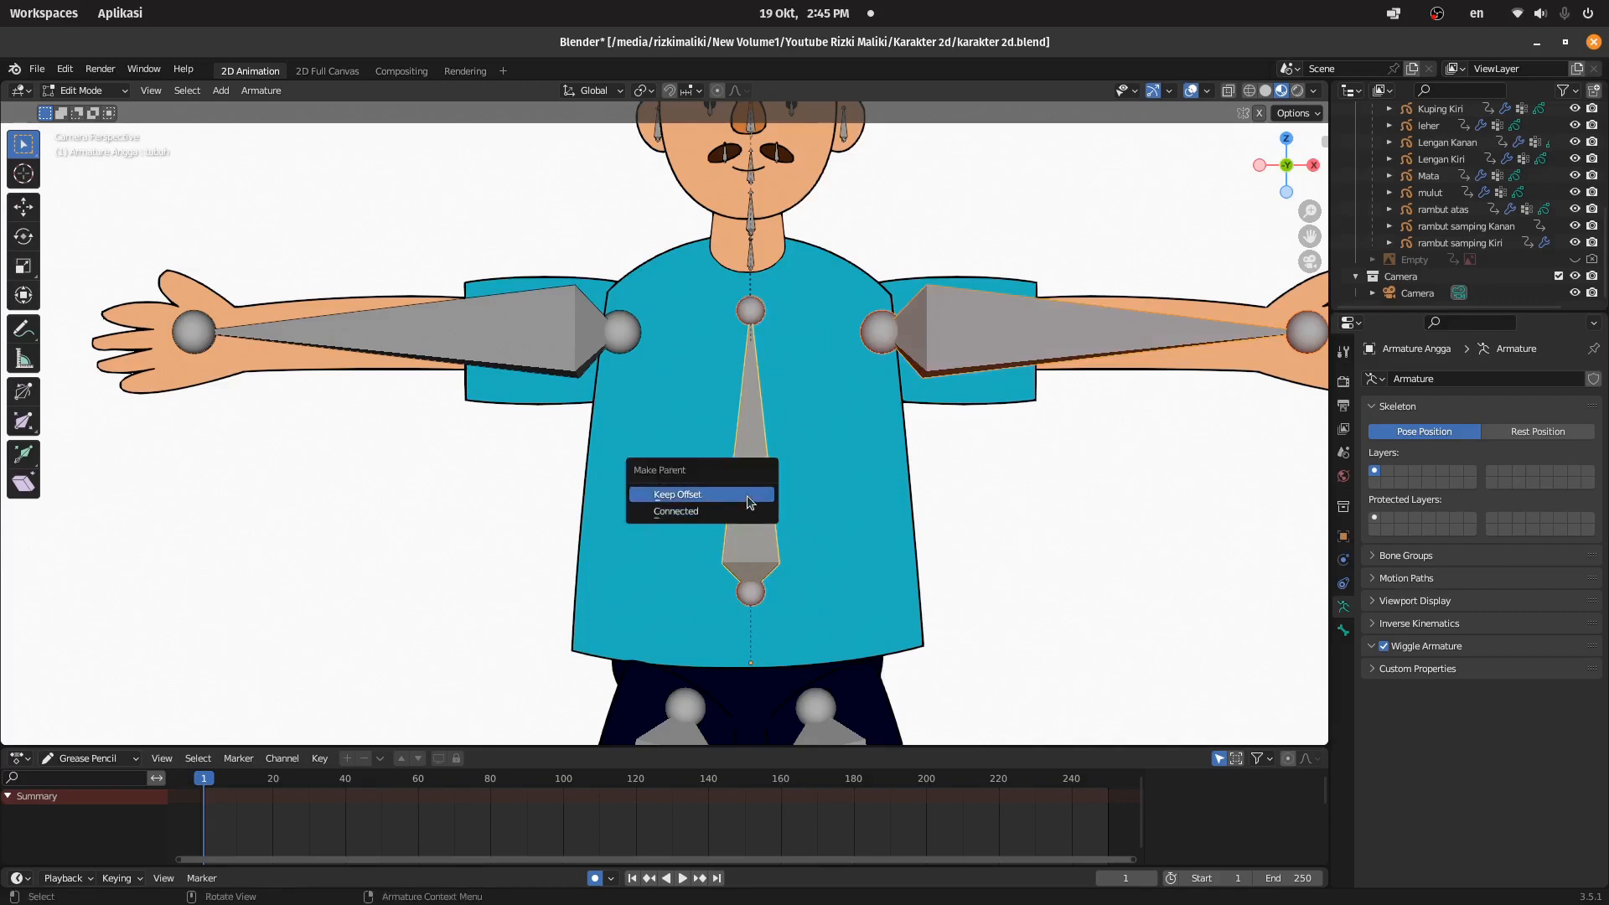
{"action": "left_click", "coordinate": [750, 494]}
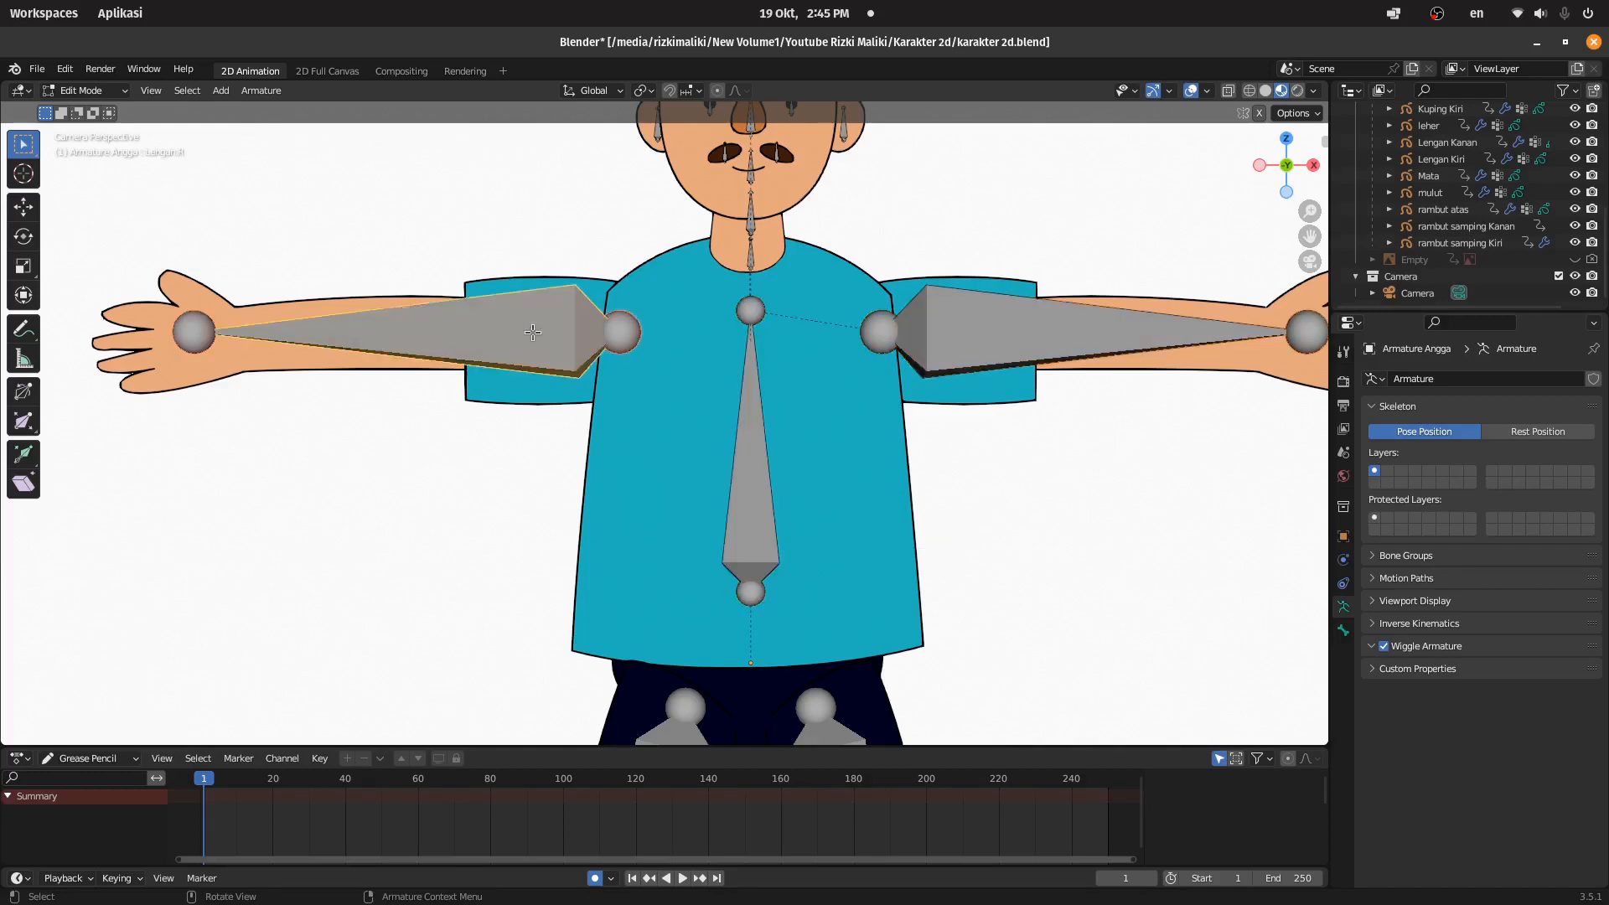
{"action": "left_click", "coordinate": [745, 445]}
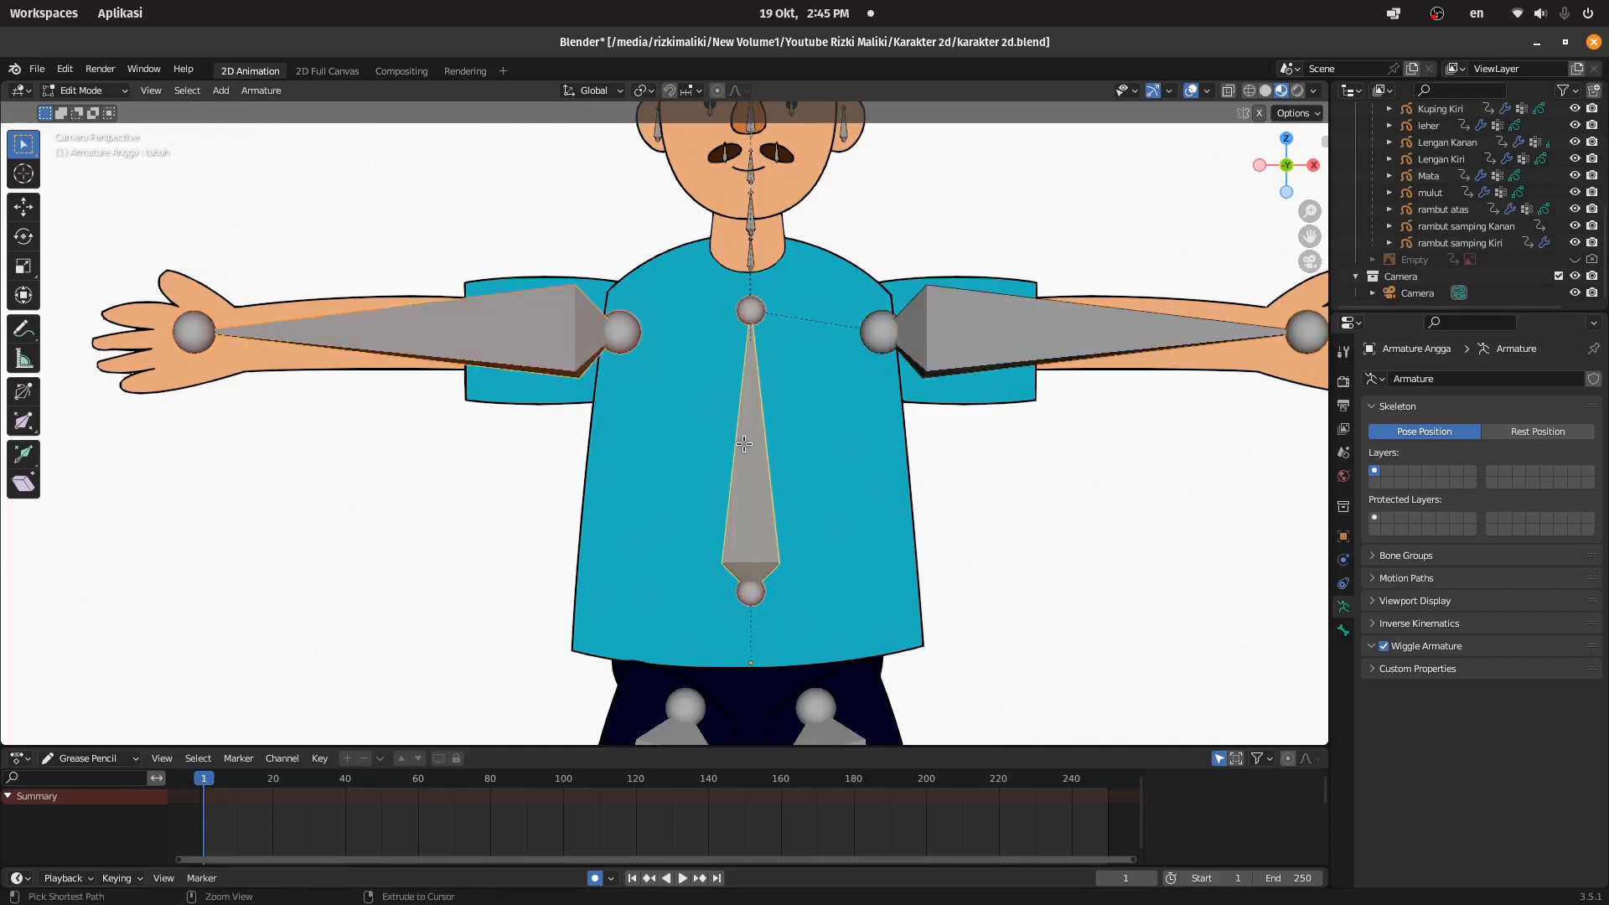
{"action": "key", "text": "ctrl+p"}
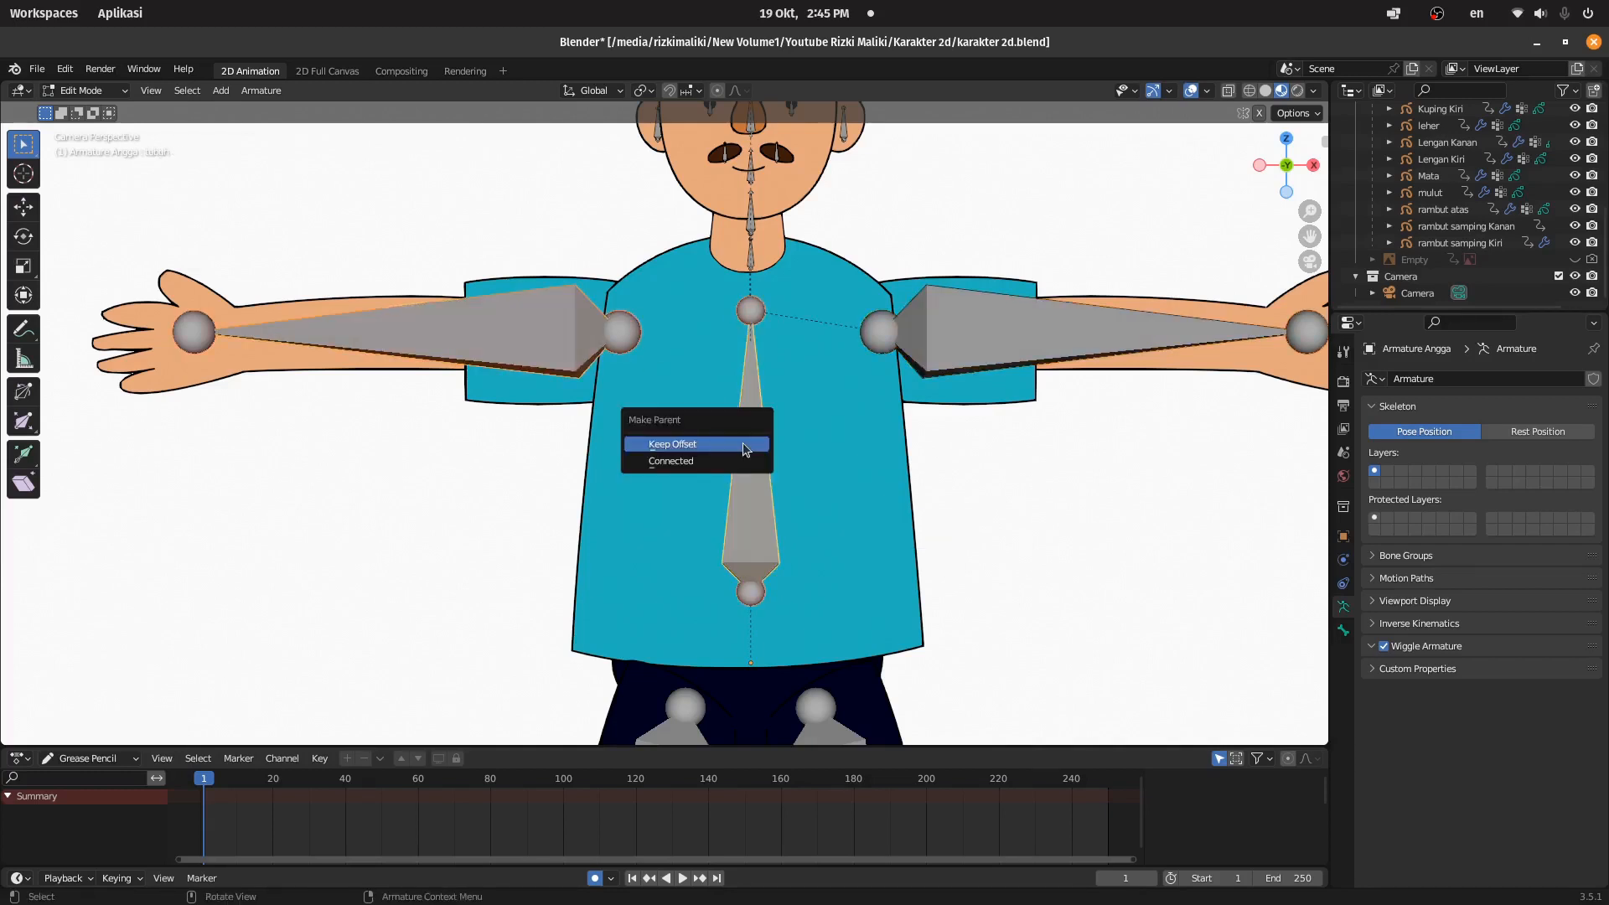
{"action": "left_click", "coordinate": [743, 446]}
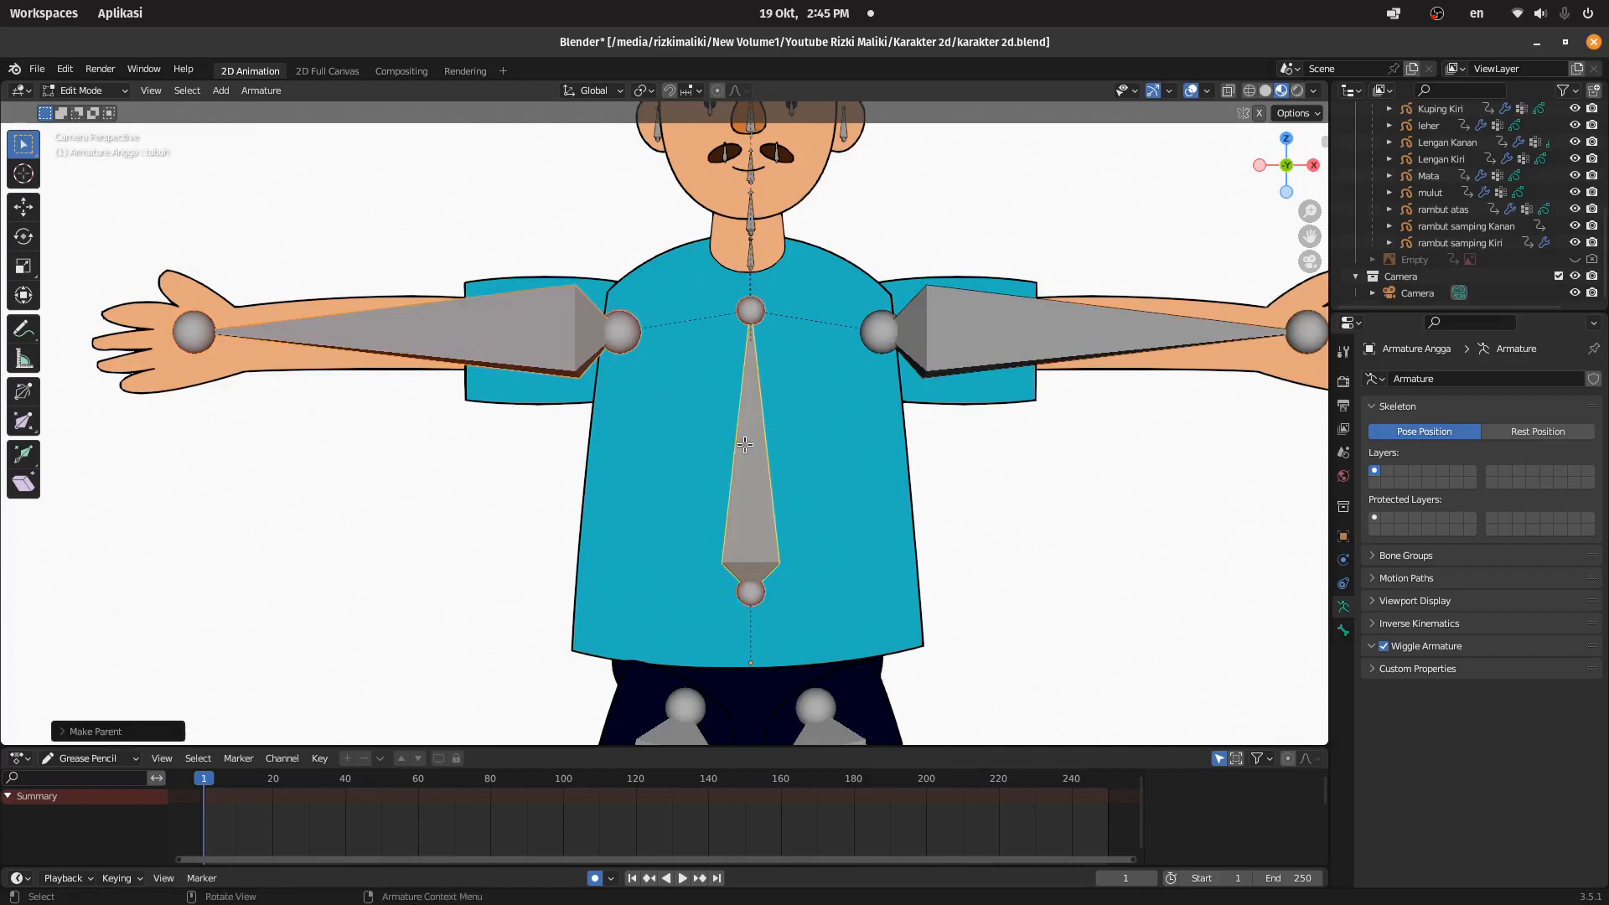
Step: Parent both leg bones to the torso bone, one after the other, with Keep Offset
{"action": "scroll", "coordinate": [1006, 336], "scroll_direction": "down", "scroll_amount": 3}
{"action": "middle_click_drag", "start_coordinate": [793, 533], "coordinate": [791, 334], "text": "shift"}
{"action": "scroll", "coordinate": [801, 402], "scroll_direction": "up", "scroll_amount": 2}
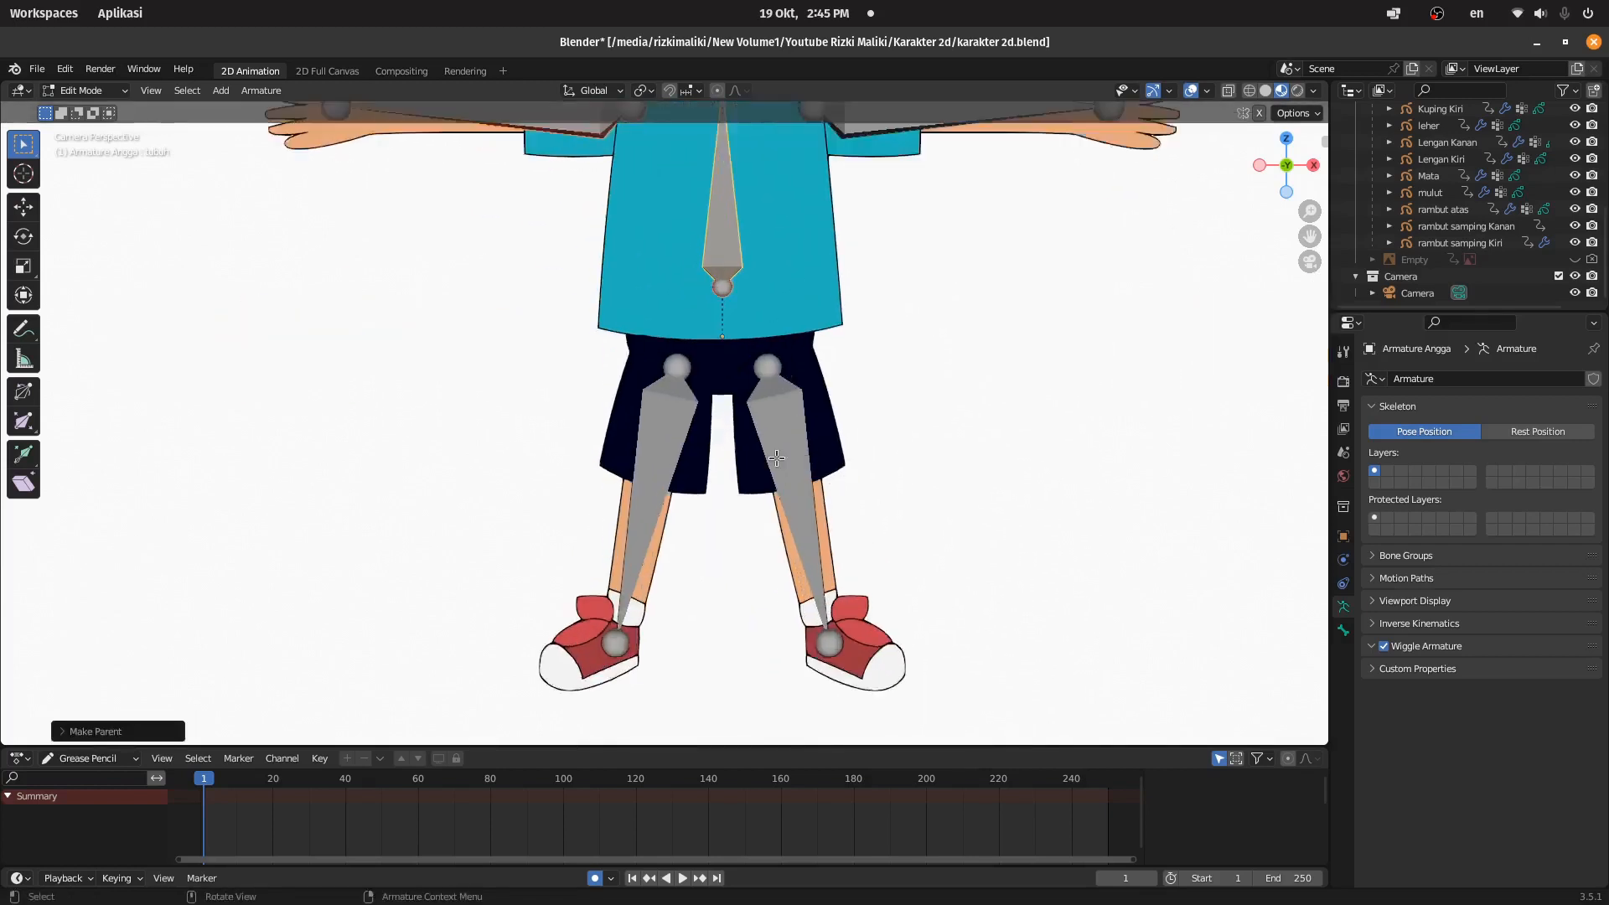
{"action": "left_click", "coordinate": [806, 446]}
{"action": "left_click", "coordinate": [726, 214], "text": "shift"}
{"action": "key", "text": "ctrl+p"}
{"action": "left_click", "coordinate": [721, 212]}
{"action": "left_click", "coordinate": [676, 408]}
{"action": "left_click", "coordinate": [737, 229], "text": "shift"}
{"action": "key", "text": "ctrl+p"}
{"action": "left_click", "coordinate": [737, 229]}
Step: Parent the neck bone to the torso bone with Keep Offset
{"action": "middle_click_drag", "start_coordinate": [781, 294], "coordinate": [765, 701], "text": "shift"}
{"action": "scroll", "coordinate": [765, 701], "scroll_direction": "up", "scroll_amount": 6}
{"action": "middle_click_drag", "start_coordinate": [853, 279], "coordinate": [615, 402], "text": "shift"}
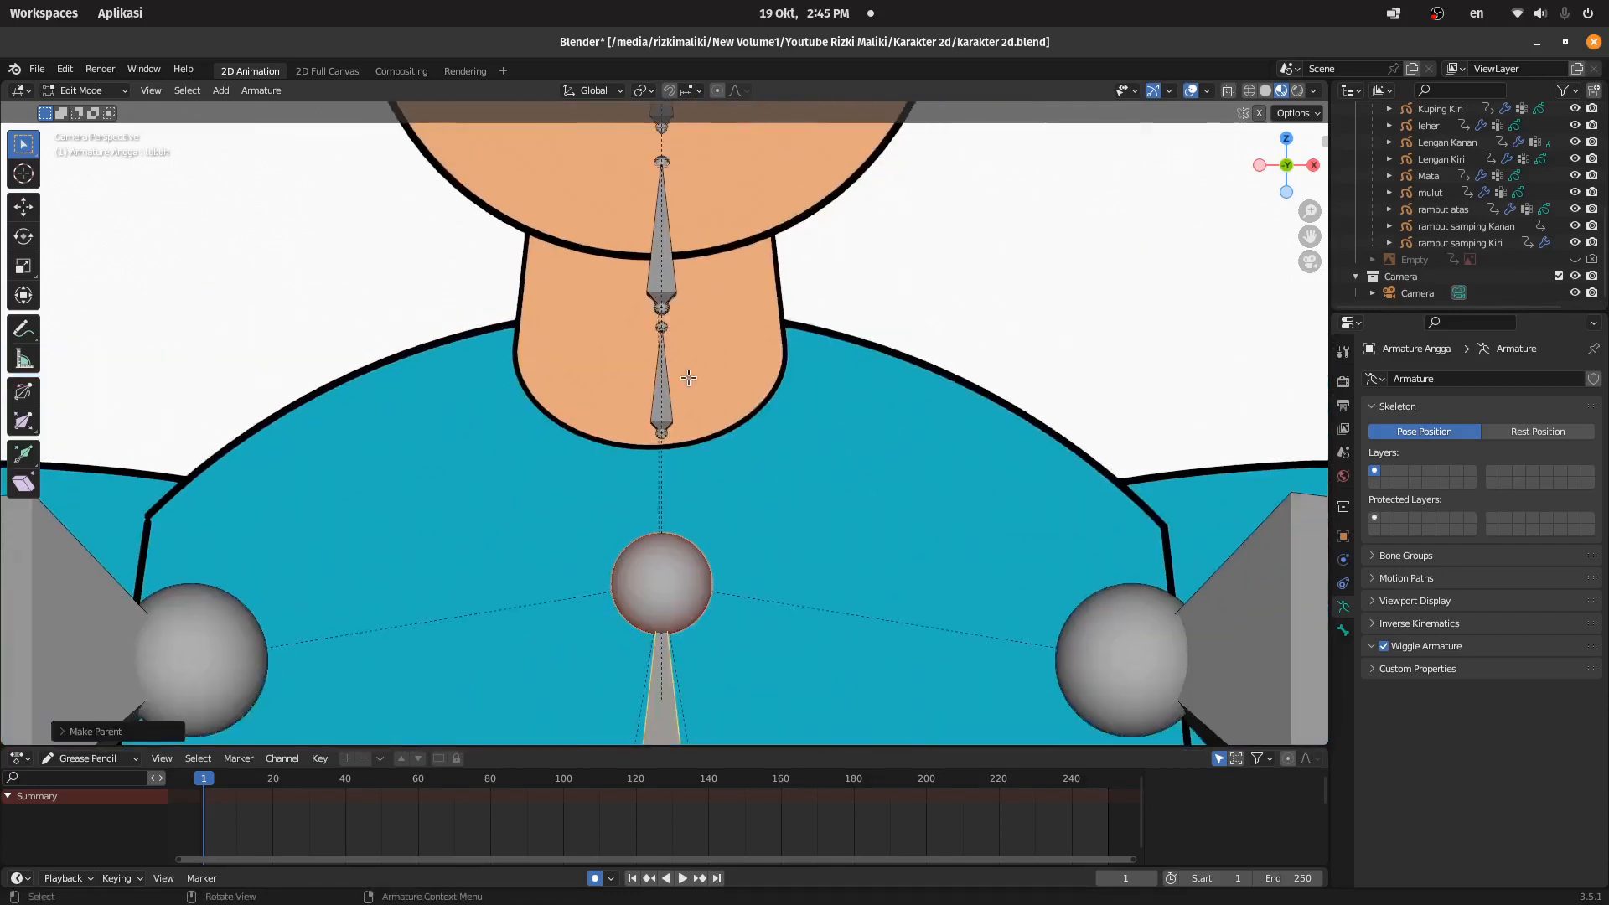
{"action": "left_click", "coordinate": [655, 378]}
{"action": "left_click", "coordinate": [667, 553], "text": "shift"}
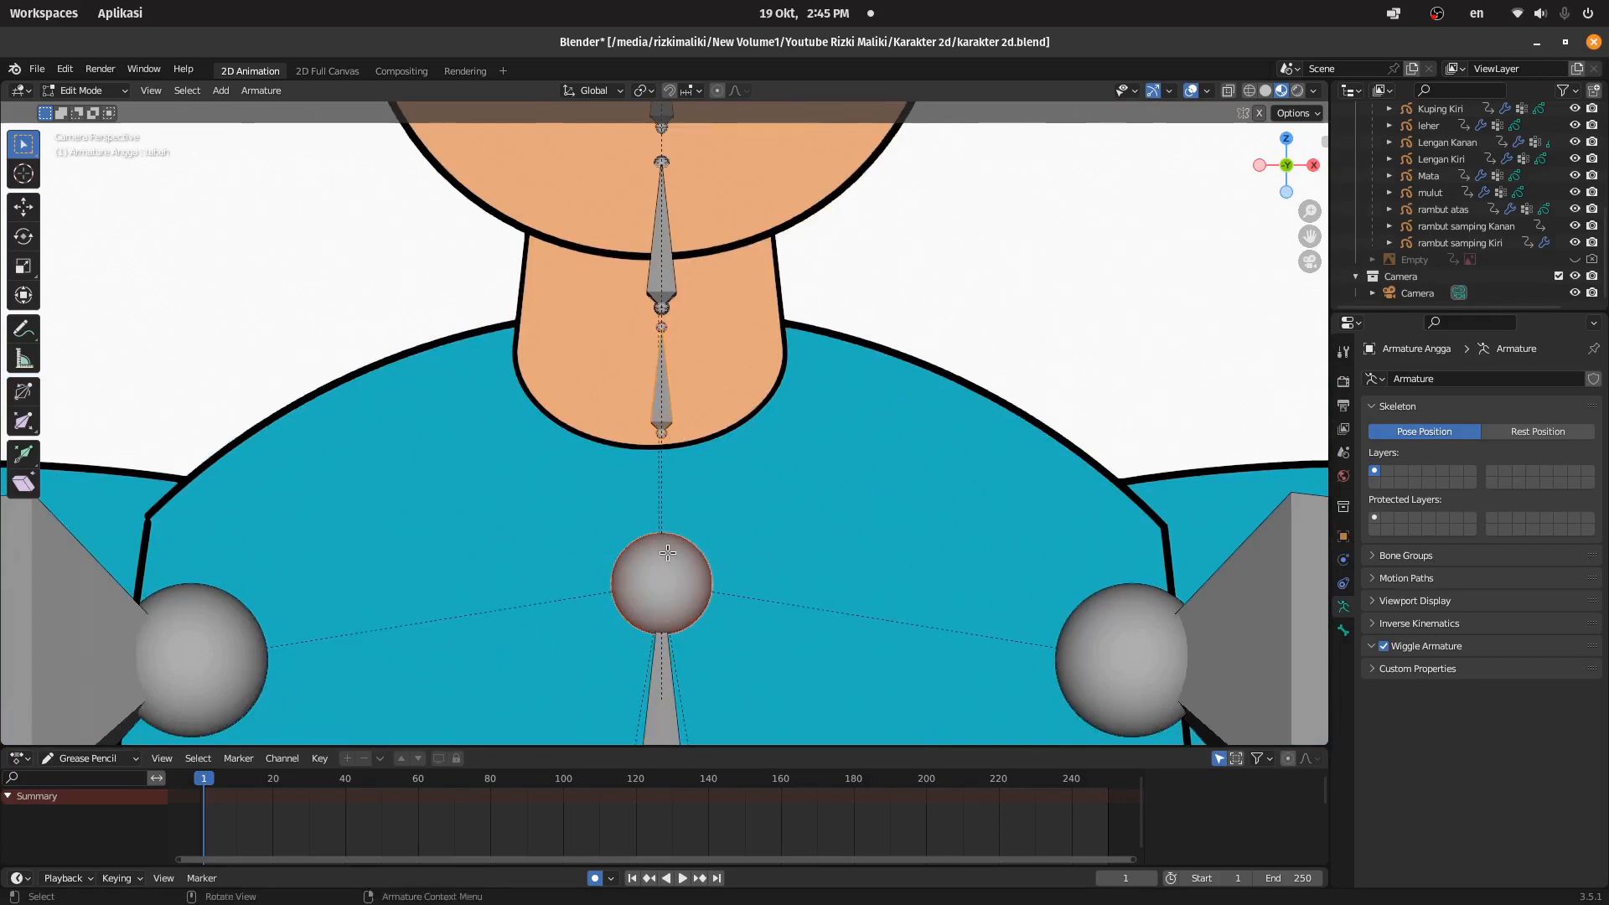
{"action": "key", "text": "ctrl+p"}
{"action": "left_click", "coordinate": [668, 555]}
Step: Parent the head bone to the neck bone with the Connected option
{"action": "left_click", "coordinate": [660, 260]}
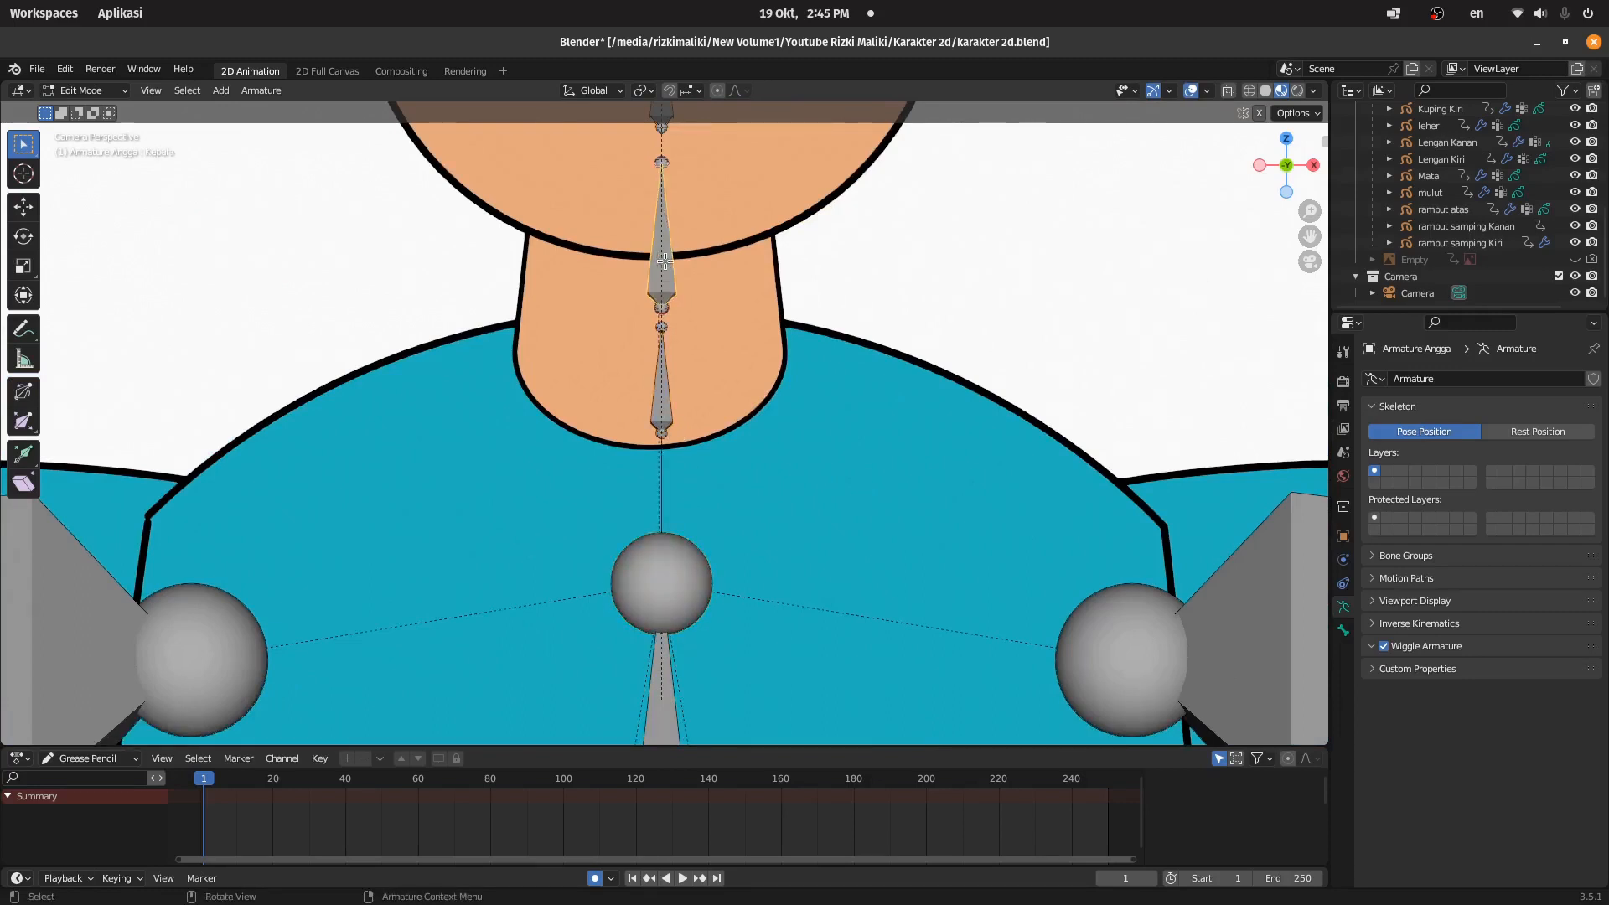
{"action": "left_click", "coordinate": [667, 374], "text": "shift"}
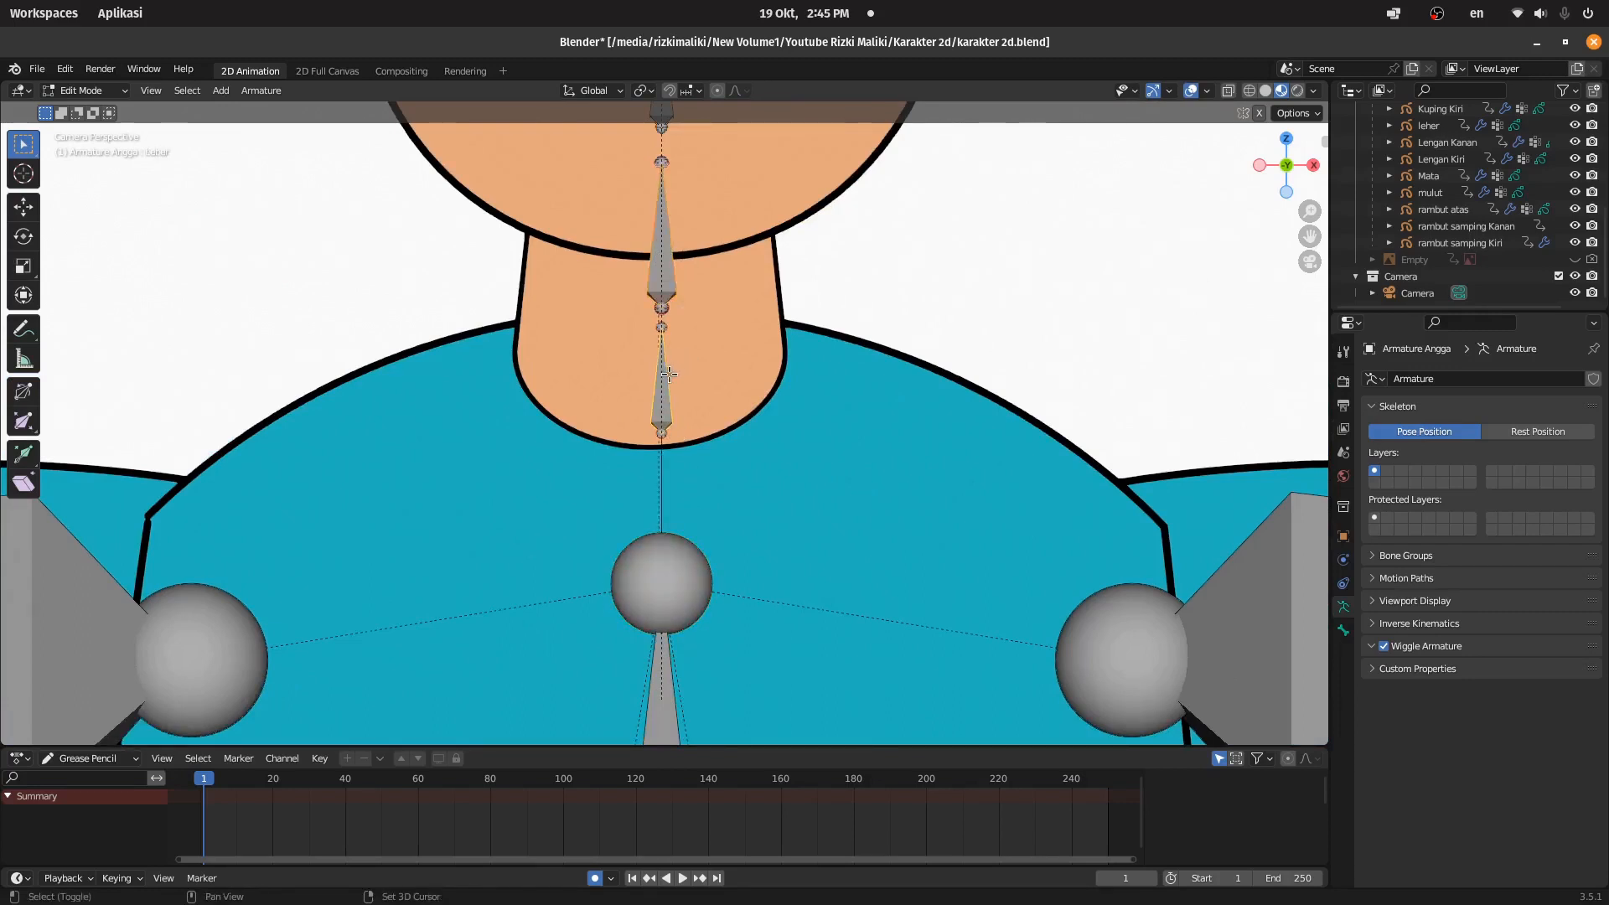
{"action": "key", "text": "ctrl+p"}
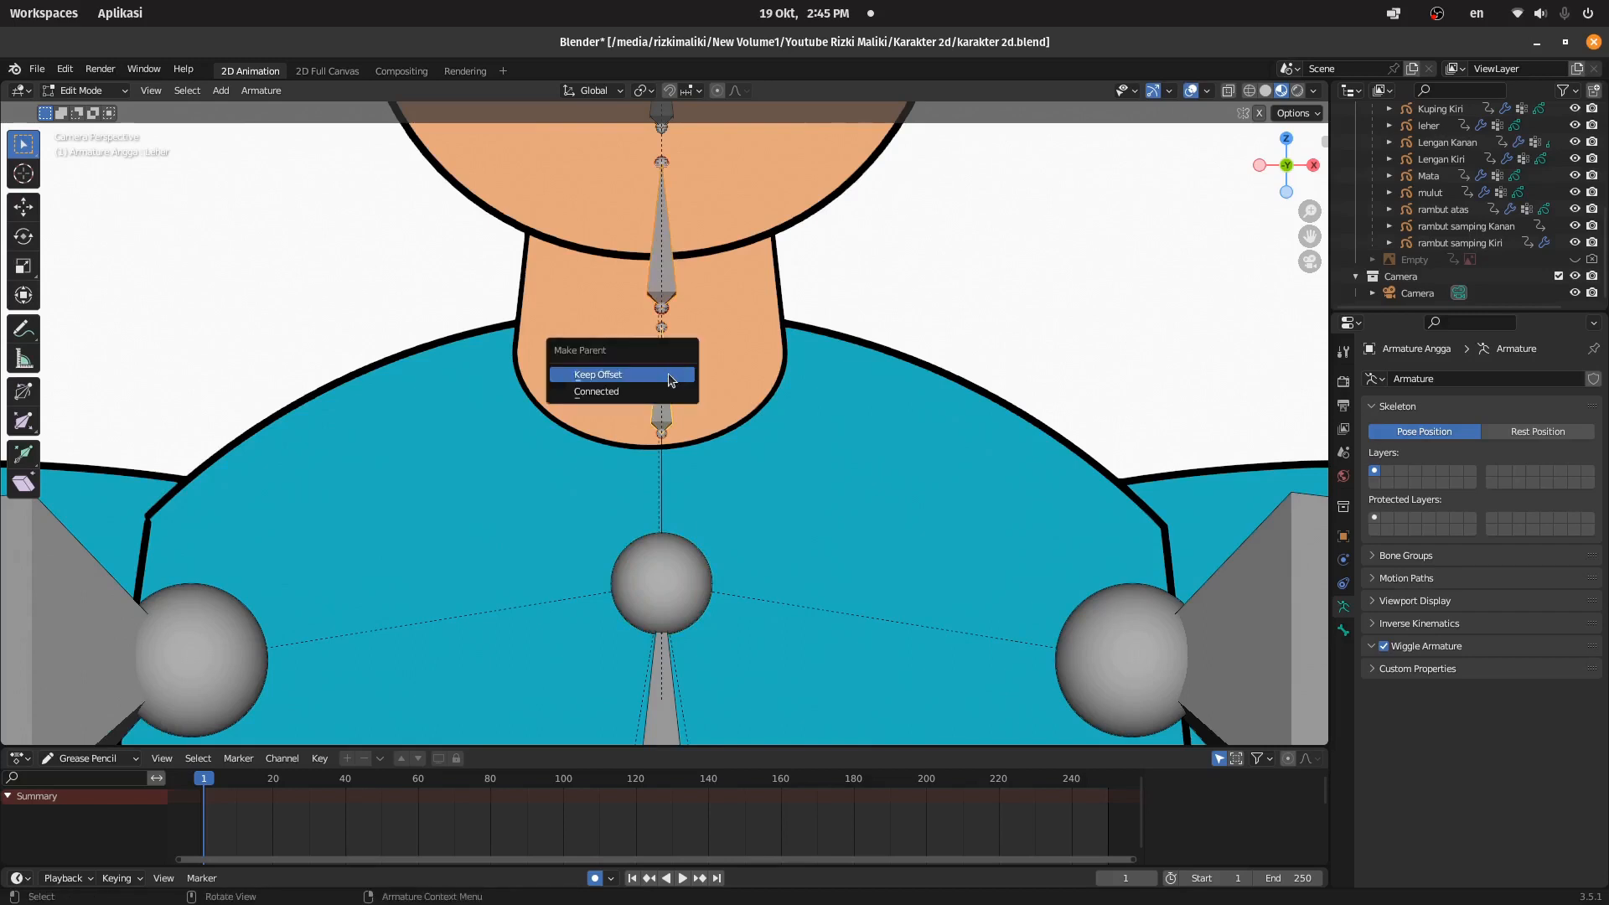
{"action": "left_click", "coordinate": [614, 392]}
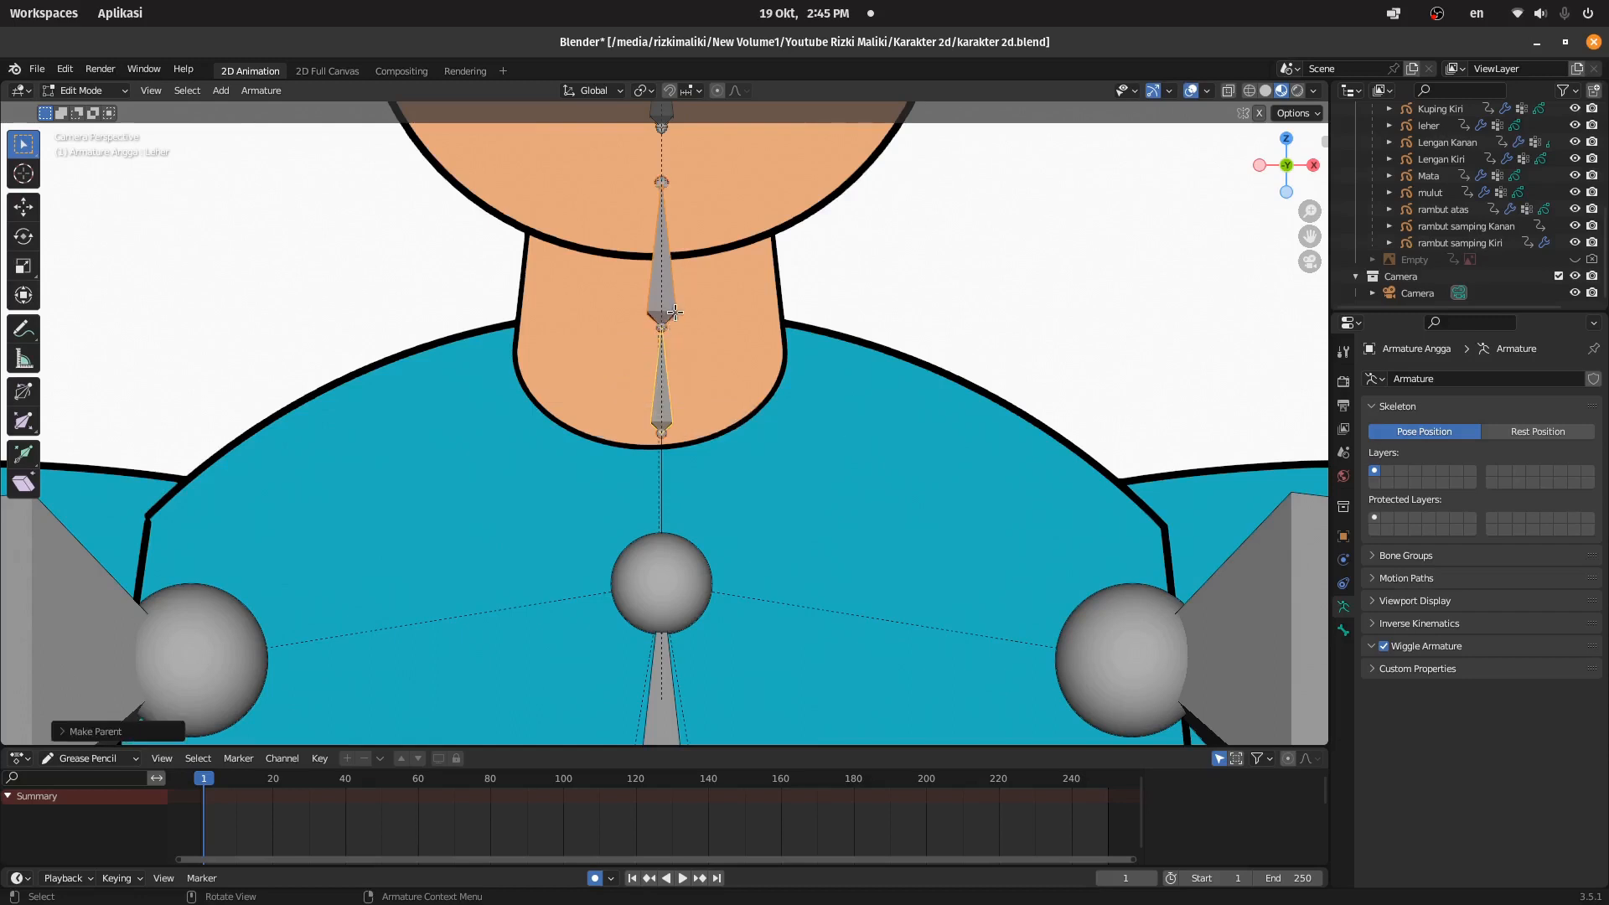
{"action": "key", "text": "ctrl+z"}
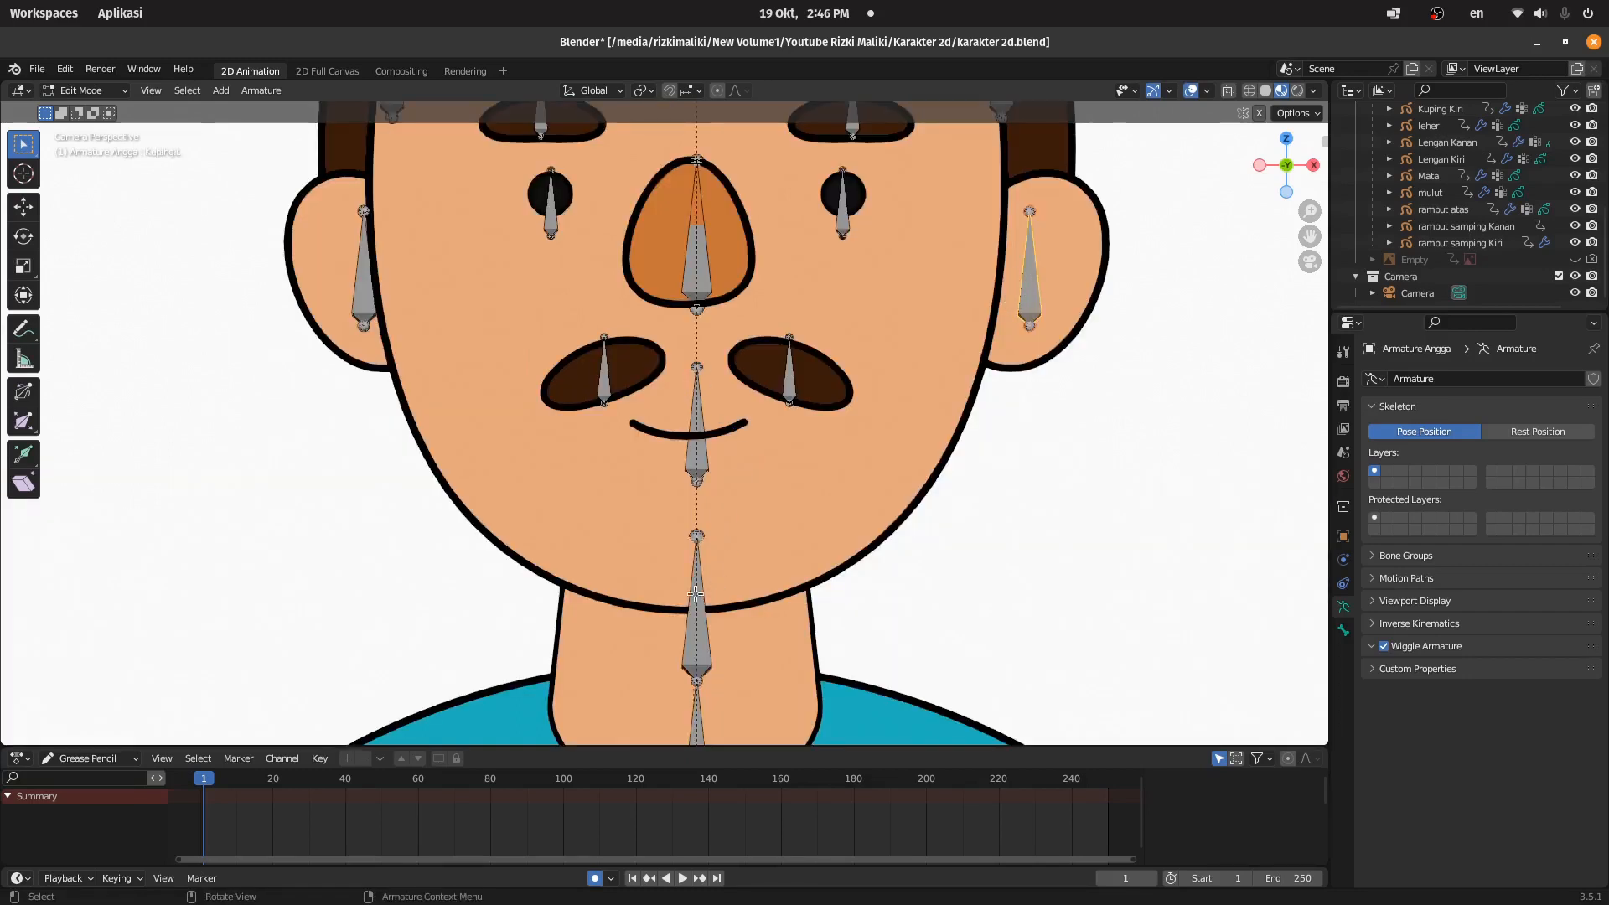
Step: Parent the character's left ear bone to the head bone with Keep Offset
{"action": "scroll", "coordinate": [1036, 315], "scroll_direction": "down", "scroll_amount": 1}
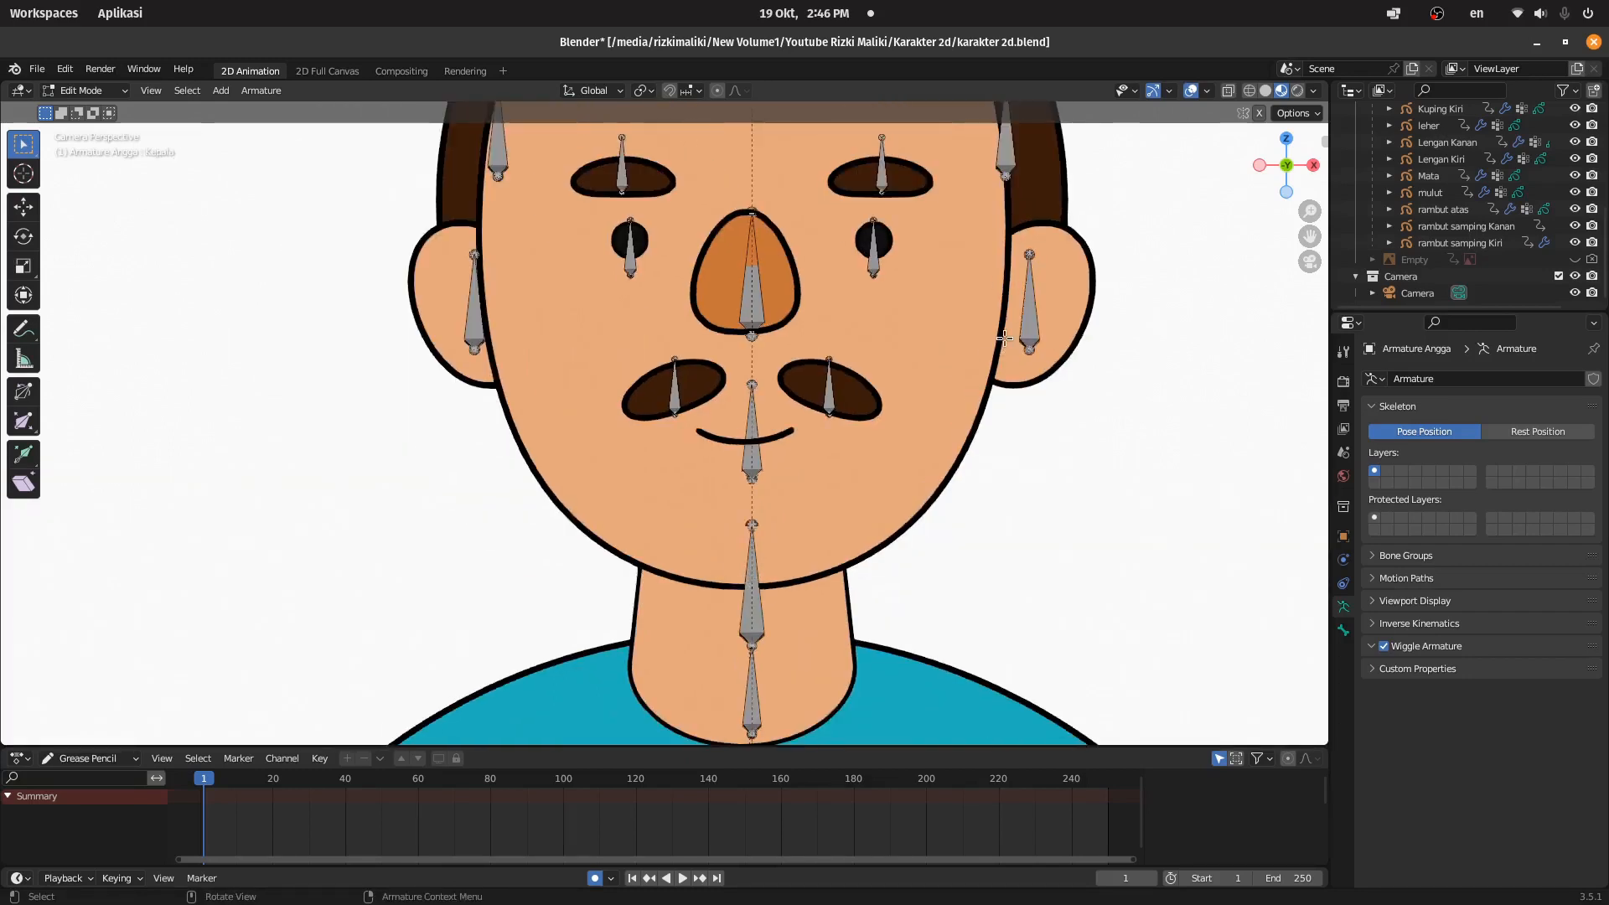
{"action": "left_click", "coordinate": [746, 593]}
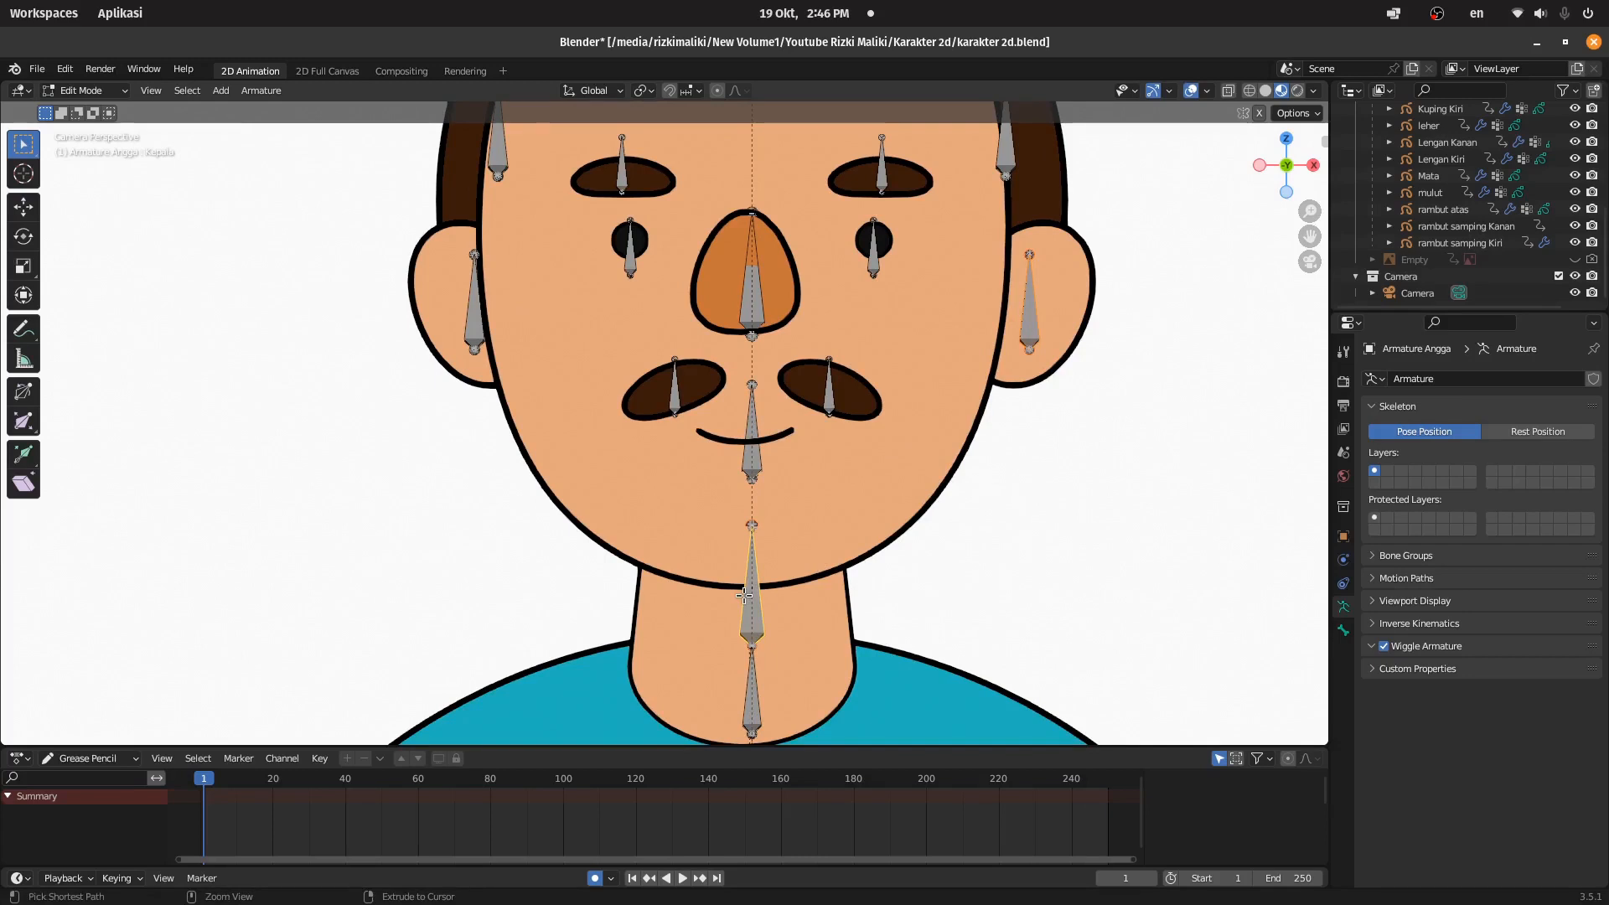
{"action": "key", "text": "ctrl+p"}
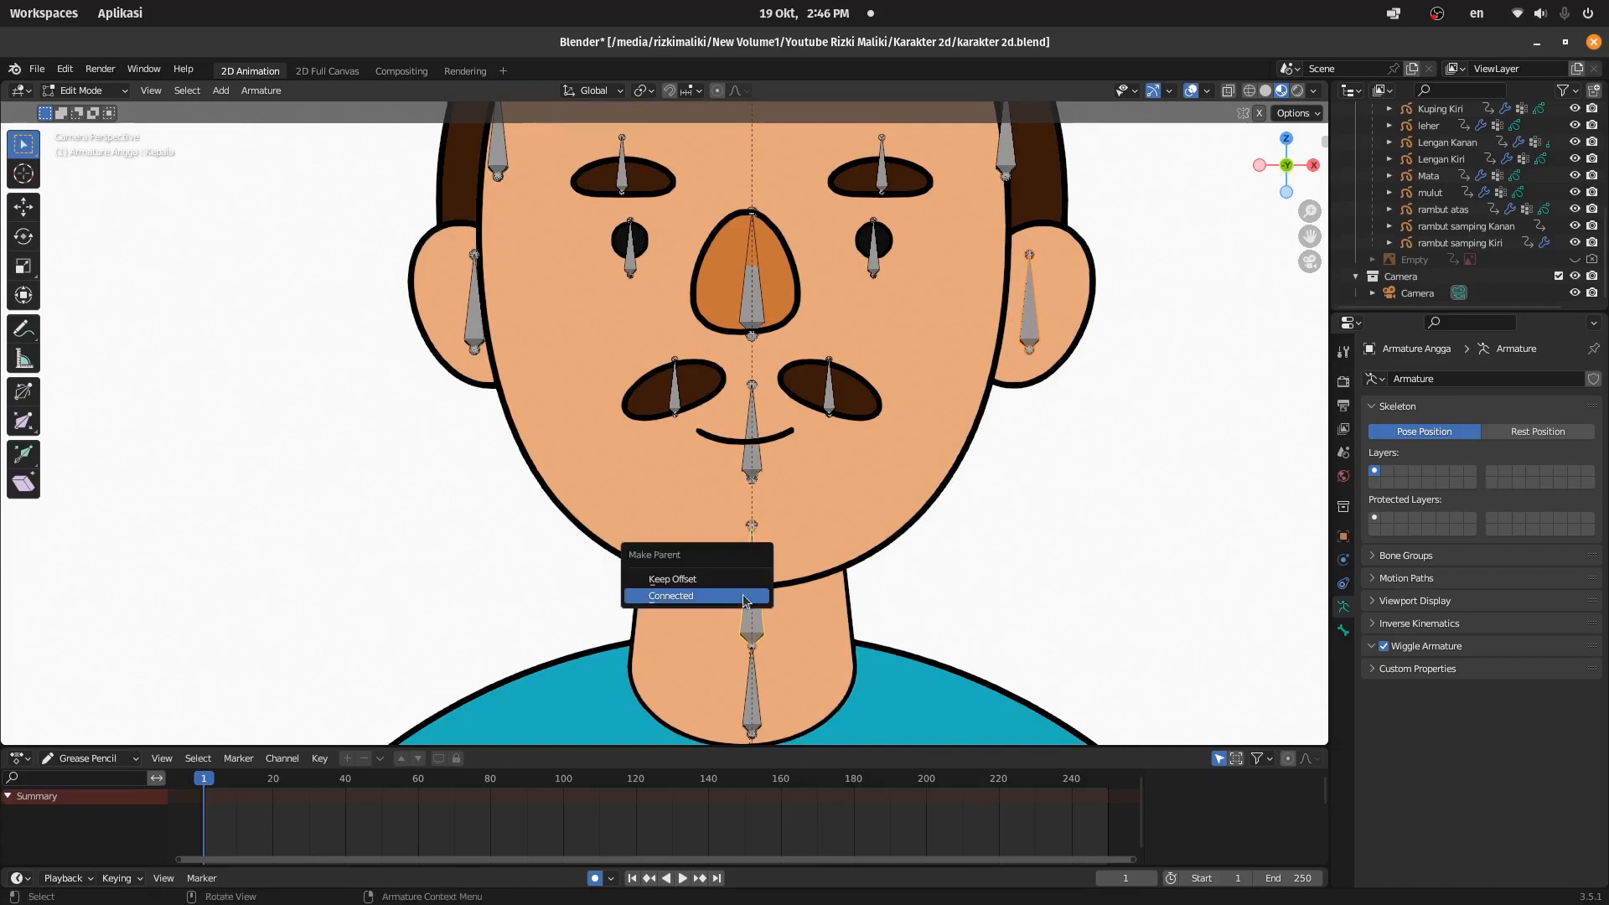
{"action": "left_click", "coordinate": [702, 580]}
Step: Parent the mouth bone to the head bone with Keep Offset
{"action": "left_click", "coordinate": [757, 449]}
{"action": "left_click", "coordinate": [748, 586]}
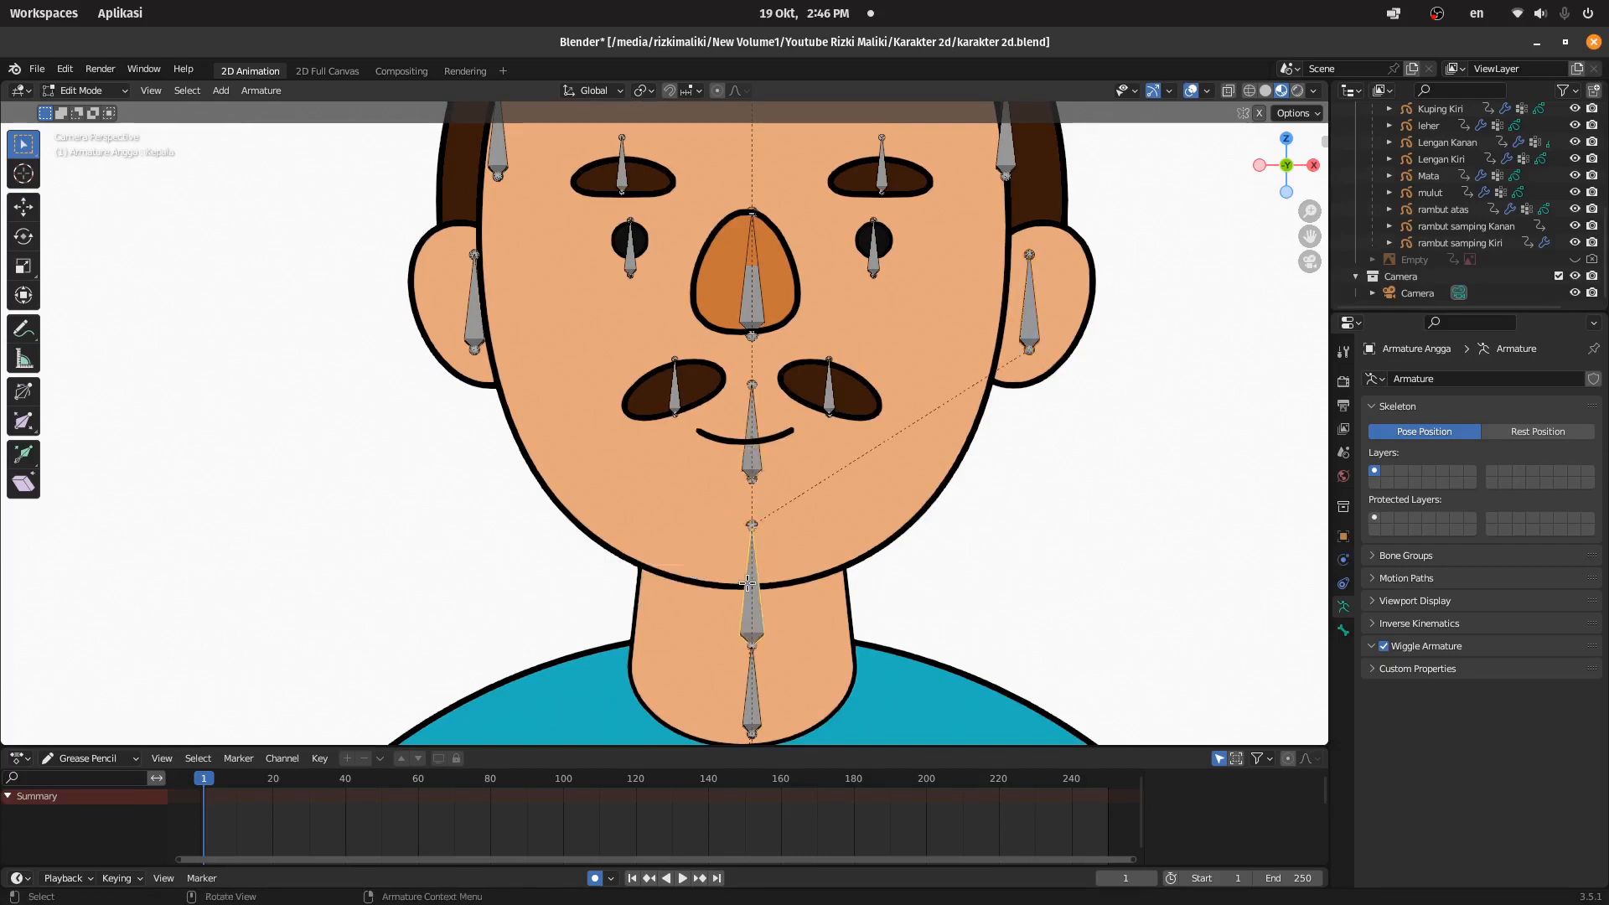
{"action": "key", "text": "ctrl+p"}
{"action": "left_click", "coordinate": [754, 453]}
{"action": "left_click", "coordinate": [754, 580], "text": "shift"}
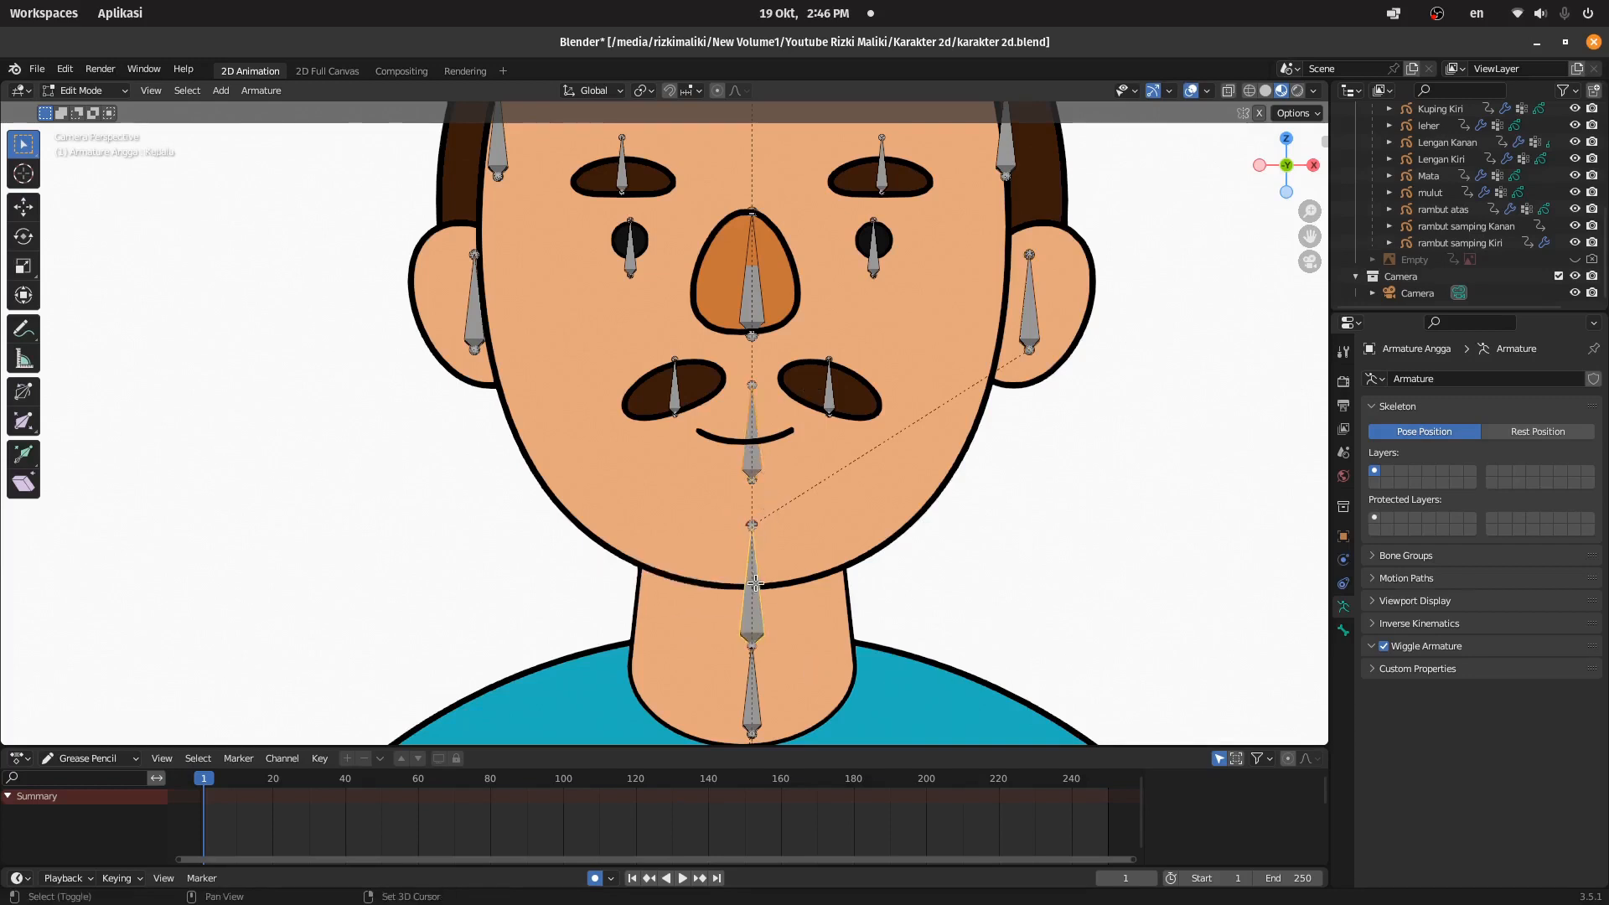
{"action": "key", "text": "ctrl+p"}
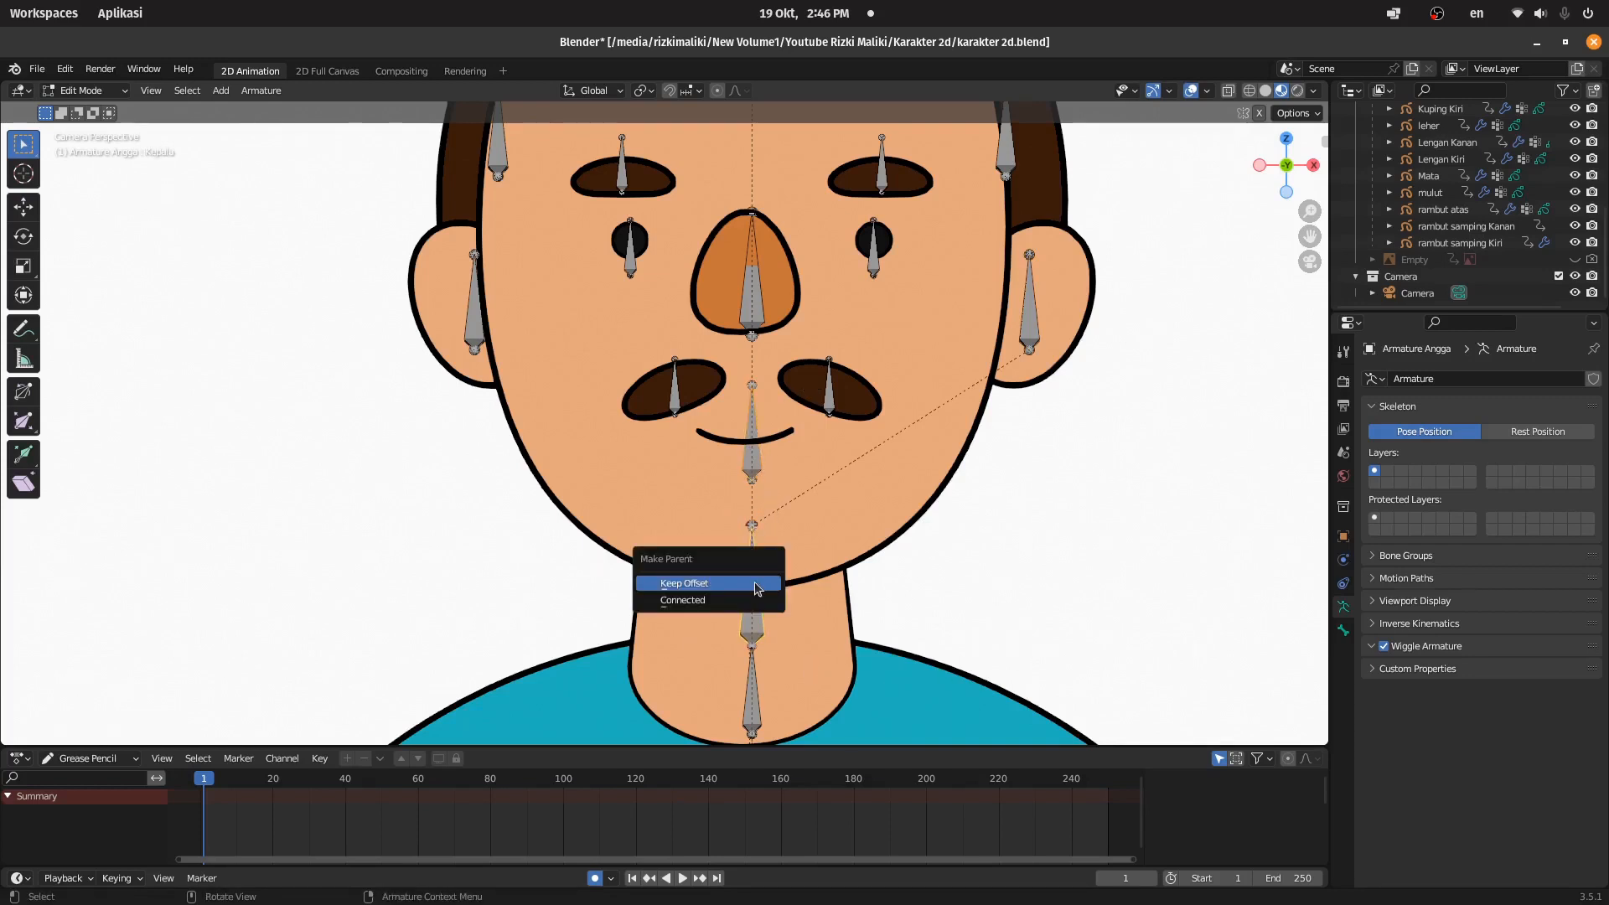
{"action": "left_click", "coordinate": [757, 585]}
Step: Parent both mustache bones to the mouth bone with Keep Offset, one after the other
{"action": "left_click", "coordinate": [822, 413]}
{"action": "scroll", "coordinate": [815, 389], "scroll_direction": "up", "scroll_amount": 4}
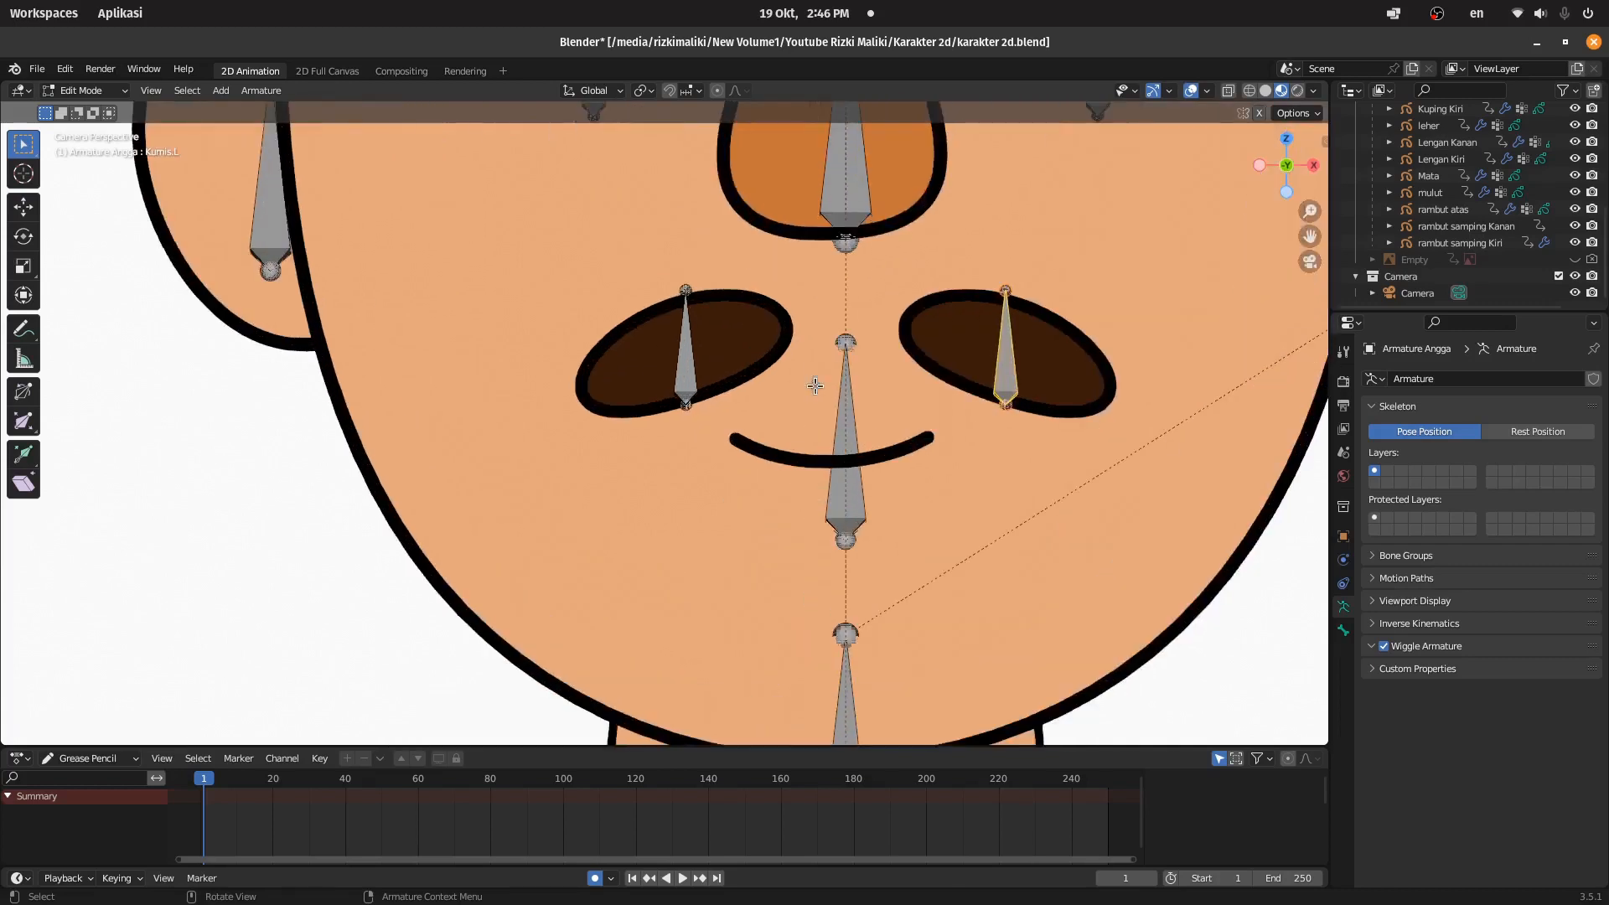
{"action": "middle_click_drag", "start_coordinate": [839, 373], "coordinate": [768, 443], "text": "shift"}
{"action": "left_click", "coordinate": [788, 508], "text": "shift"}
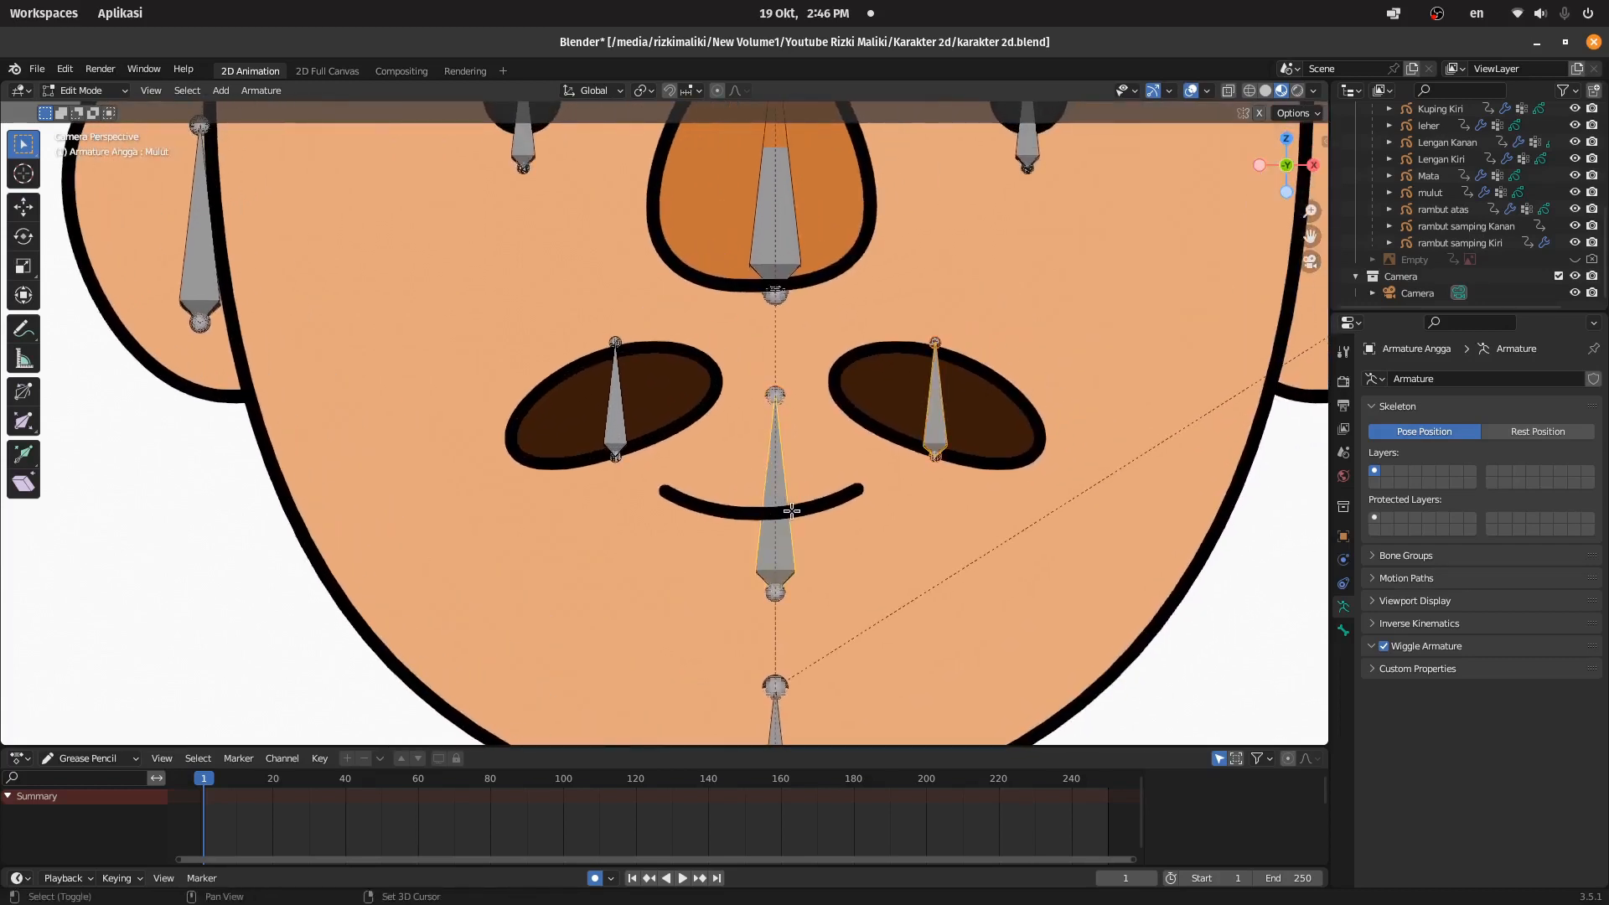
{"action": "key", "text": "ctrl+p"}
{"action": "left_click", "coordinate": [789, 518]}
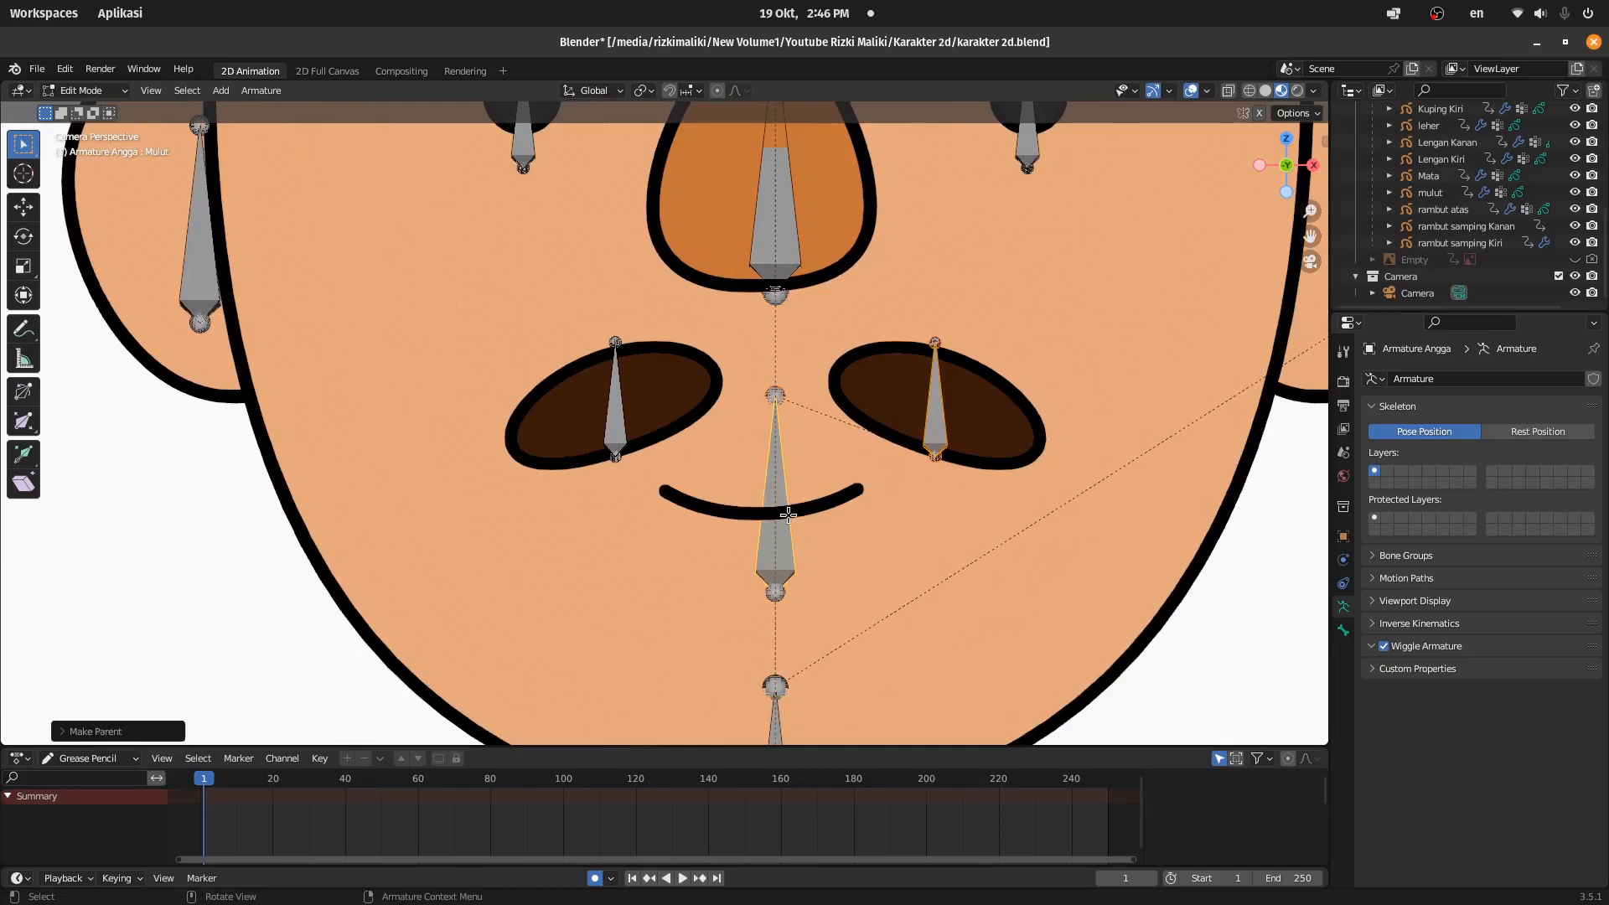
{"action": "left_click", "coordinate": [635, 412]}
{"action": "left_click", "coordinate": [787, 501], "text": "shift"}
{"action": "key", "text": "ctrl+p"}
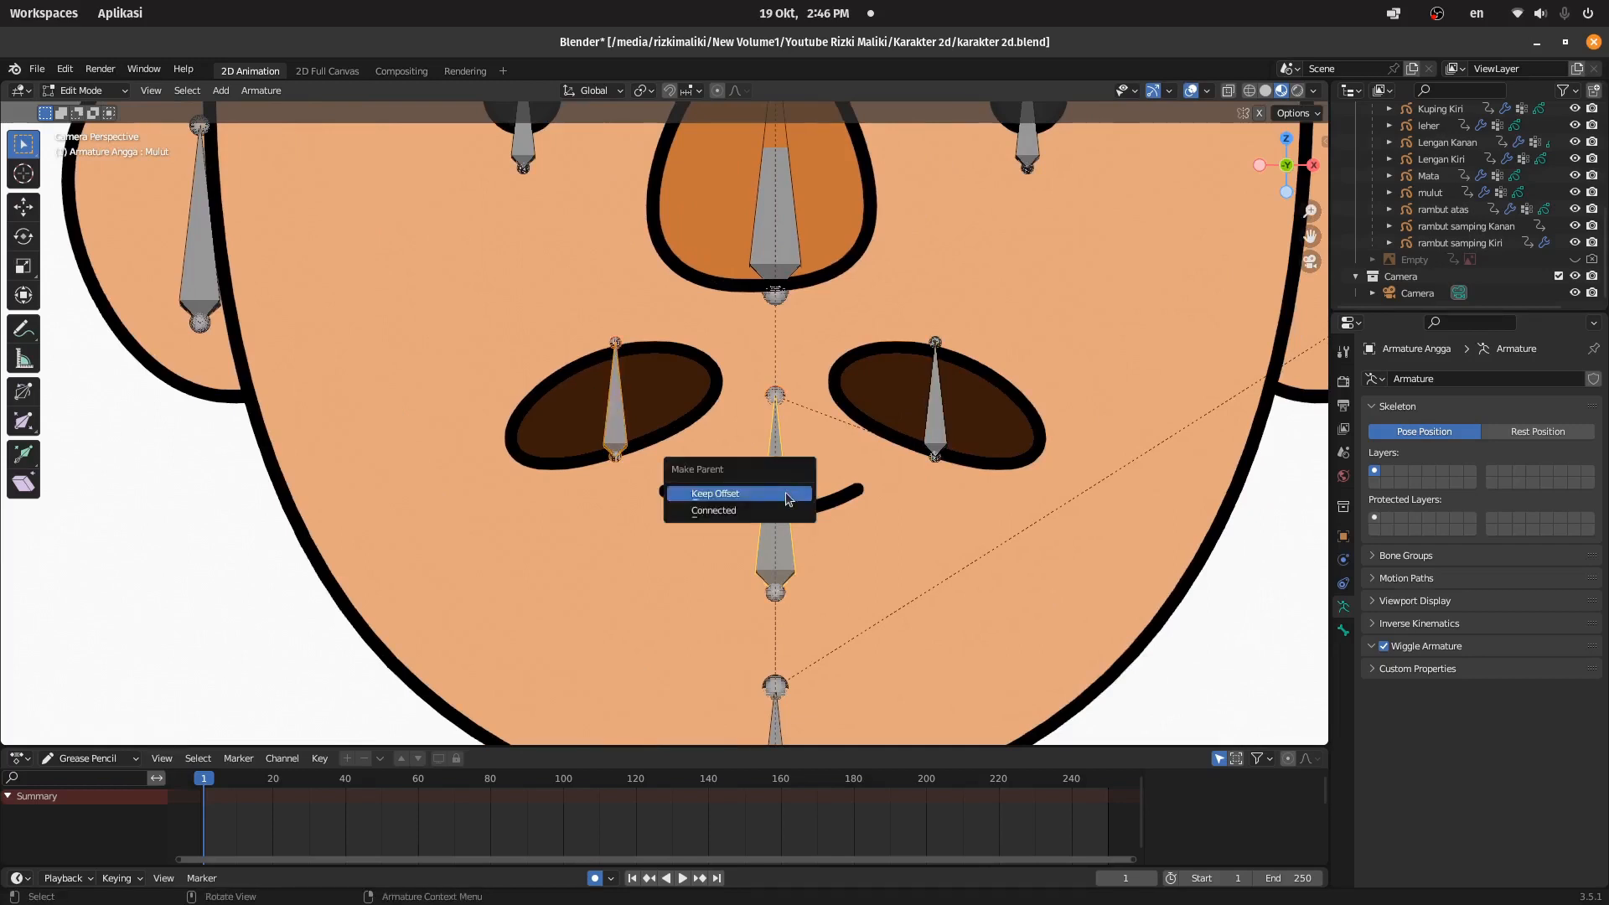
{"action": "left_click", "coordinate": [787, 497]}
Step: Parent the nose bone to the head bone with Keep Offset
{"action": "scroll", "coordinate": [788, 487], "scroll_direction": "down", "scroll_amount": 4}
{"action": "left_click", "coordinate": [739, 251]}
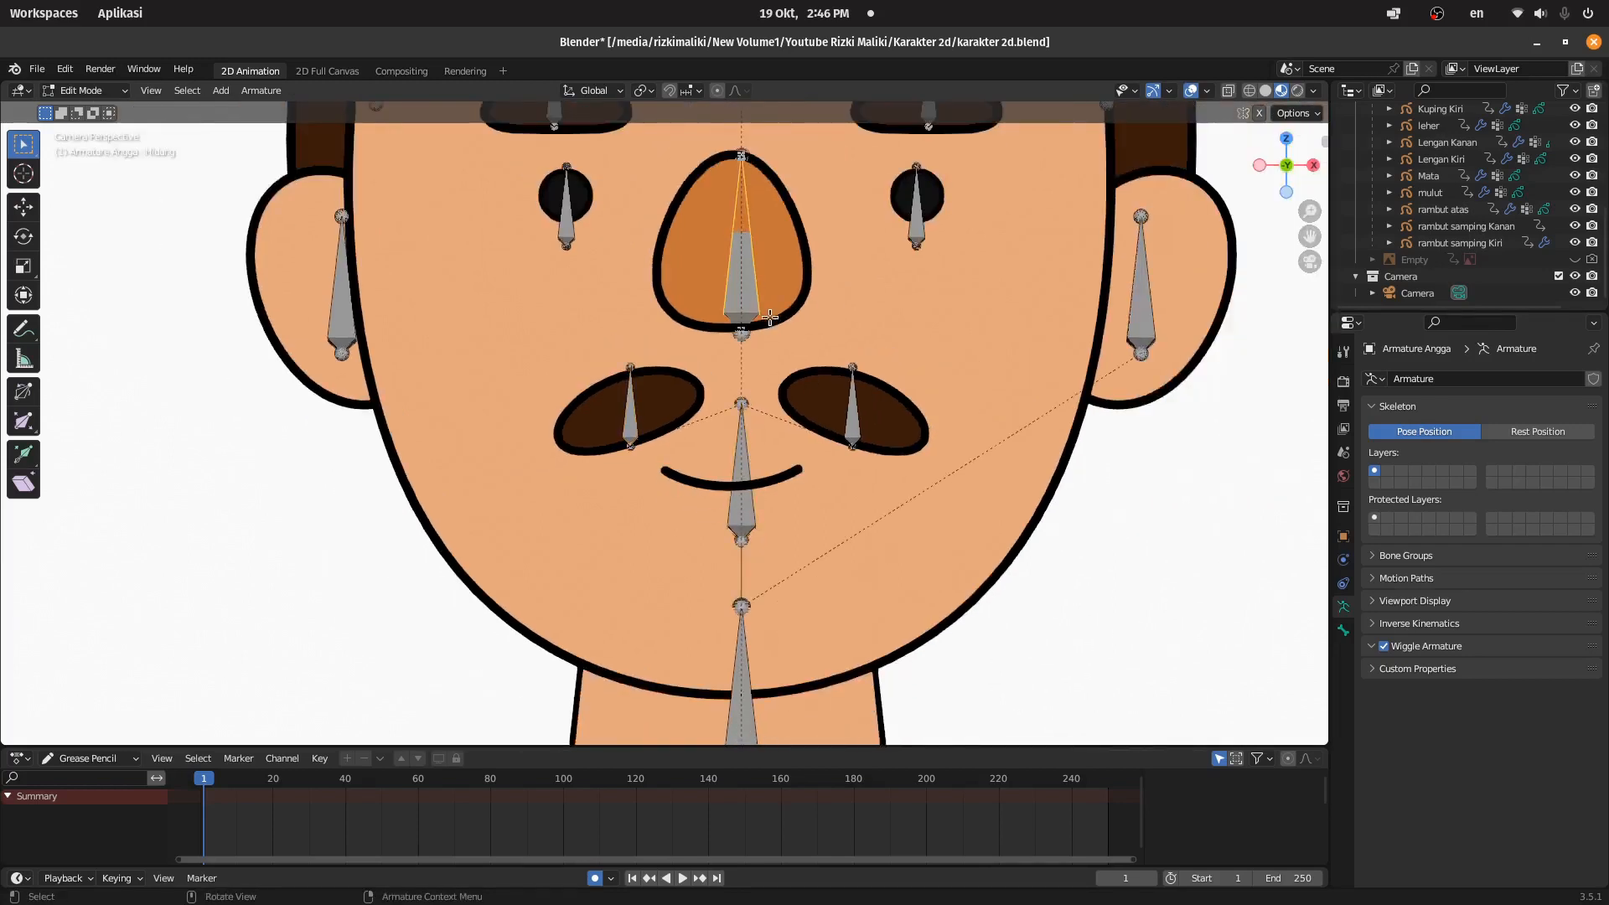
{"action": "scroll", "coordinate": [759, 553], "scroll_direction": "down", "scroll_amount": 1}
{"action": "left_click", "coordinate": [719, 644], "text": "shift"}
{"action": "key", "text": "ctrl+p"}
{"action": "left_click", "coordinate": [722, 333]}
{"action": "left_click", "coordinate": [718, 630], "text": "shift"}
{"action": "key", "text": "ctrl+p"}
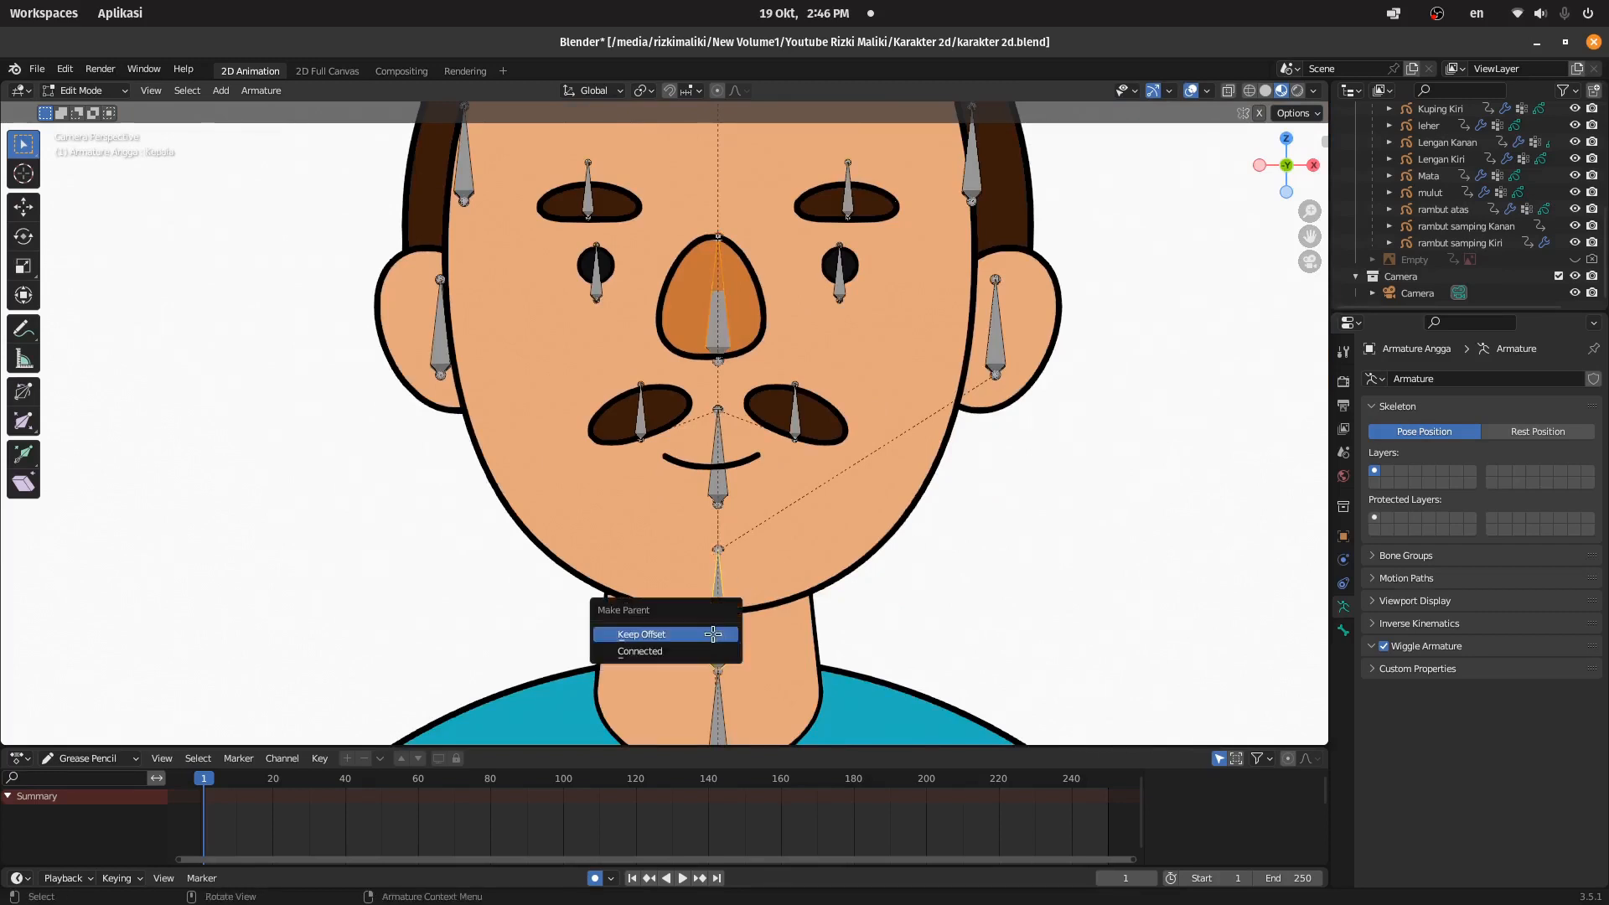
{"action": "left_click", "coordinate": [715, 635]}
Step: Parent the character's right ear bone to the head bone with Keep Offset and save the file
{"action": "middle_click_drag", "start_coordinate": [783, 284], "coordinate": [761, 462], "text": "shift"}
{"action": "scroll", "coordinate": [761, 463], "scroll_direction": "down", "scroll_amount": 1}
{"action": "left_click", "coordinate": [471, 489]}
{"action": "scroll", "coordinate": [677, 680], "scroll_direction": "down", "scroll_amount": 2}
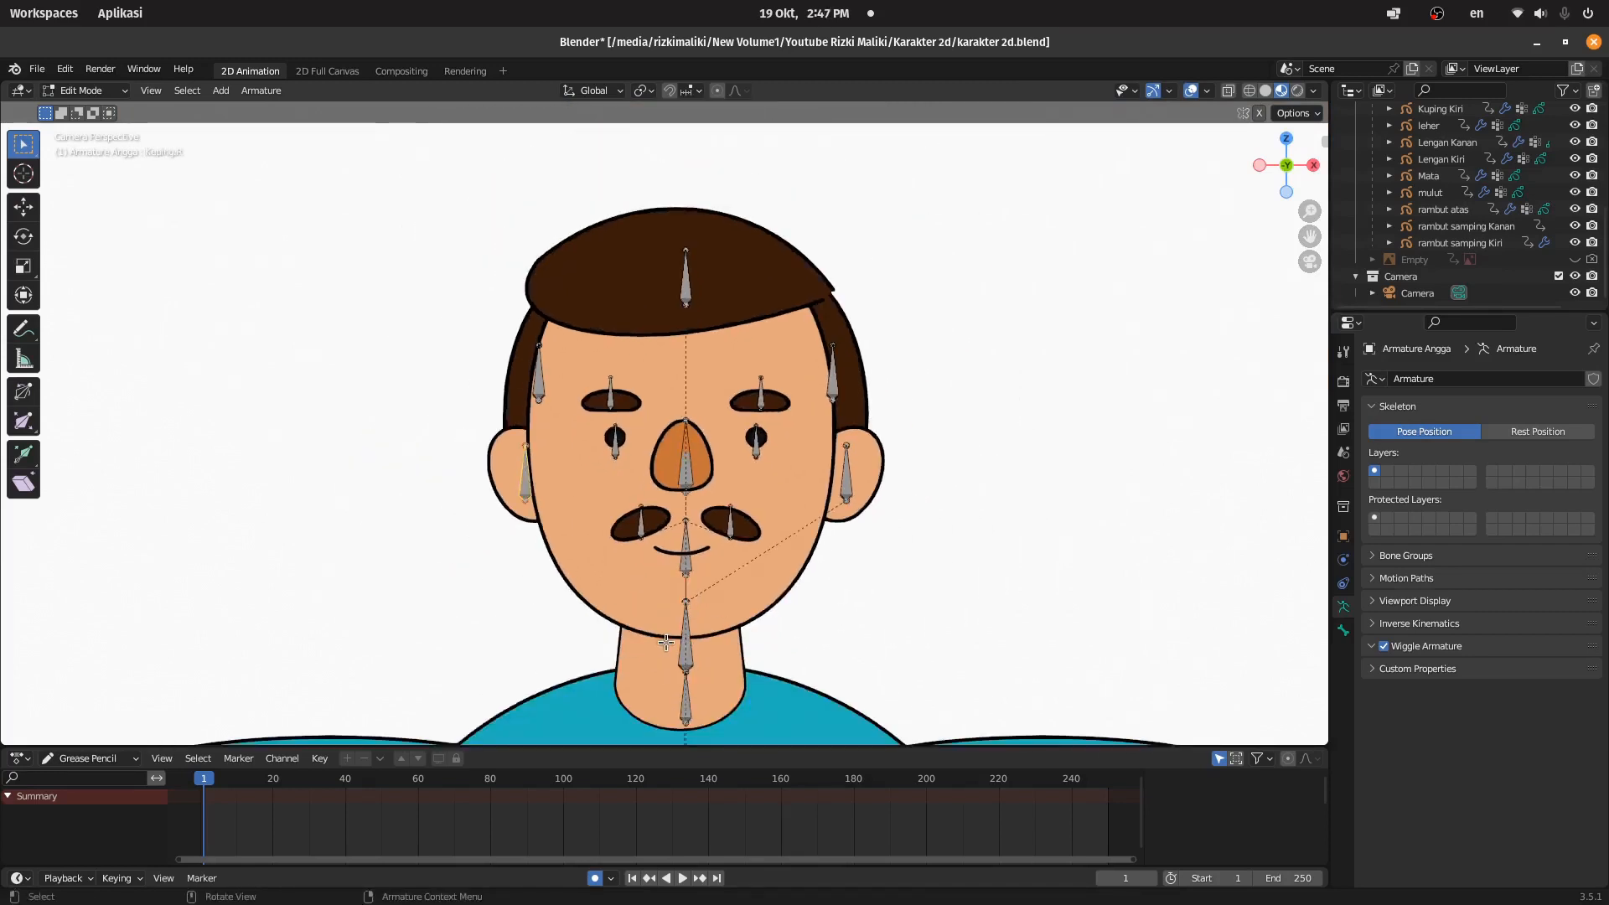
{"action": "middle_click_drag", "start_coordinate": [698, 703], "coordinate": [706, 633], "text": "shift"}
{"action": "scroll", "coordinate": [705, 633], "scroll_direction": "up", "scroll_amount": 2}
{"action": "left_click", "coordinate": [709, 636], "text": "shift"}
{"action": "key", "text": "ctrl+p"}
{"action": "left_click", "coordinate": [711, 635]}
{"action": "key", "text": "ctrl+s"}
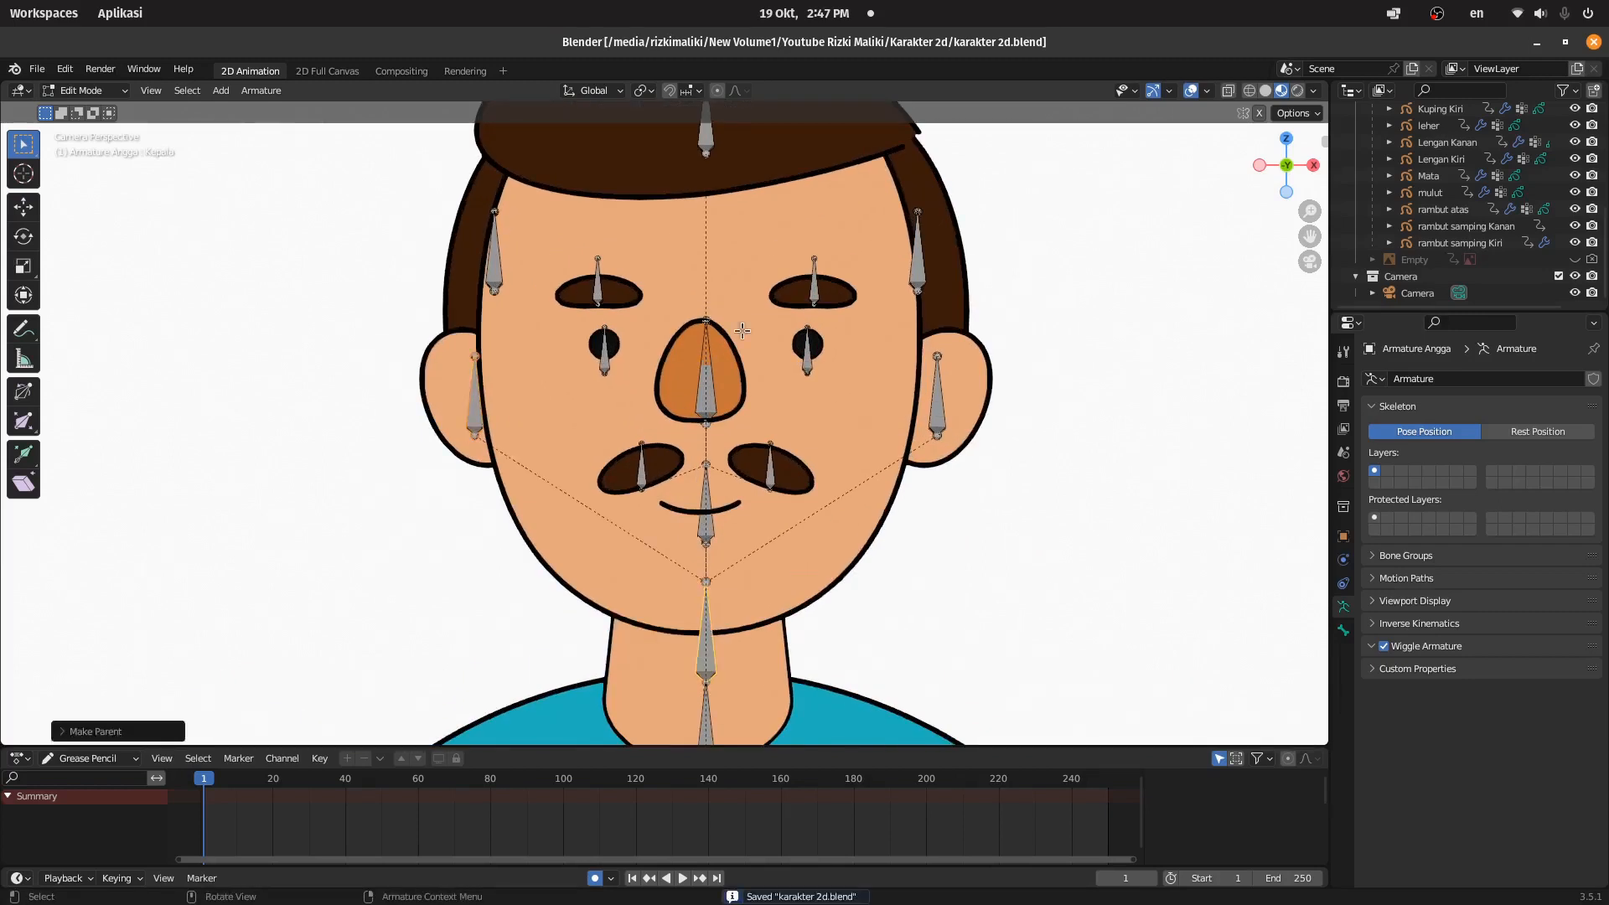
{"action": "scroll", "coordinate": [783, 349], "scroll_direction": "up", "scroll_amount": 2}
{"action": "scroll", "coordinate": [783, 349], "scroll_direction": "down", "scroll_amount": 2}
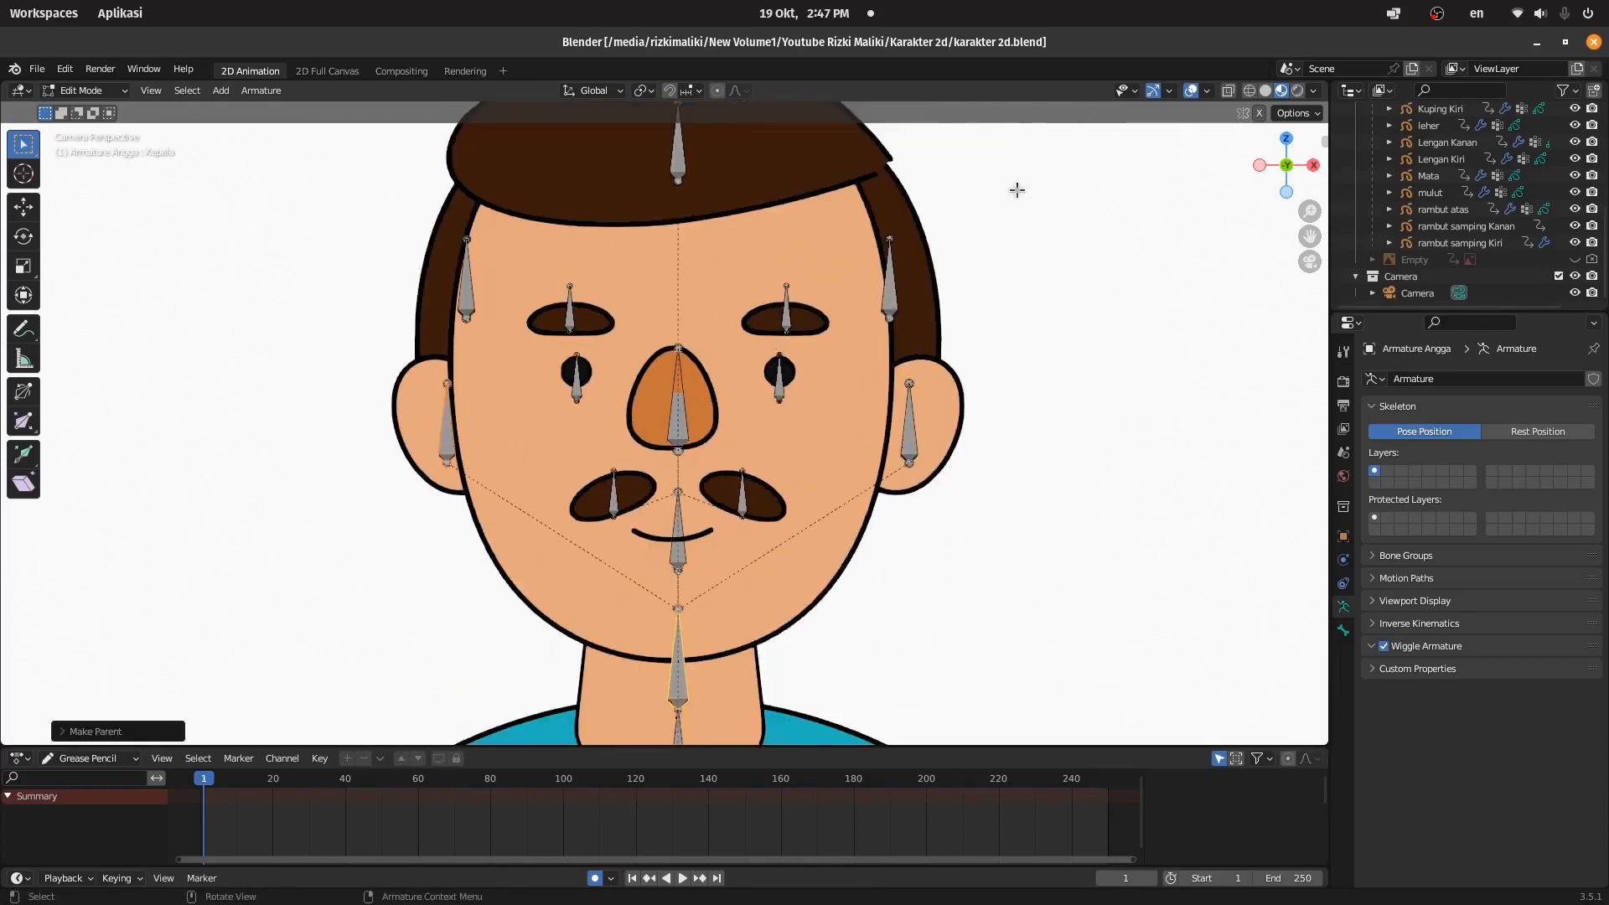
{"action": "scroll", "coordinate": [722, 429], "scroll_direction": "up", "scroll_amount": 2}
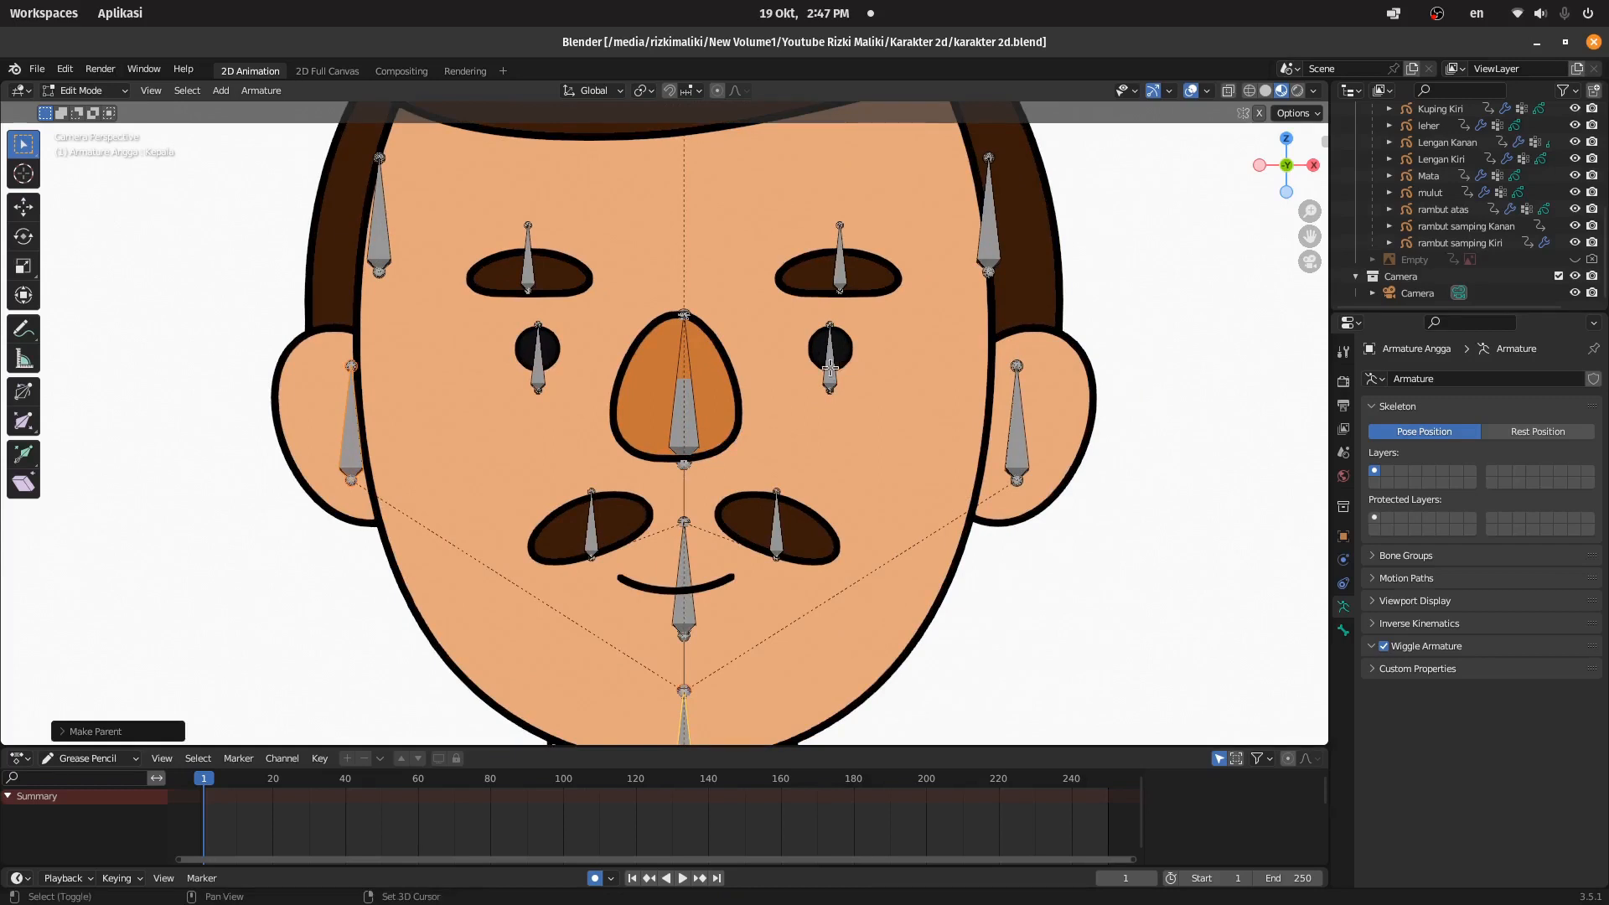
{"action": "scroll", "coordinate": [817, 377], "scroll_direction": "down", "scroll_amount": 2}
{"action": "scroll", "coordinate": [764, 372], "scroll_direction": "up", "scroll_amount": 2}
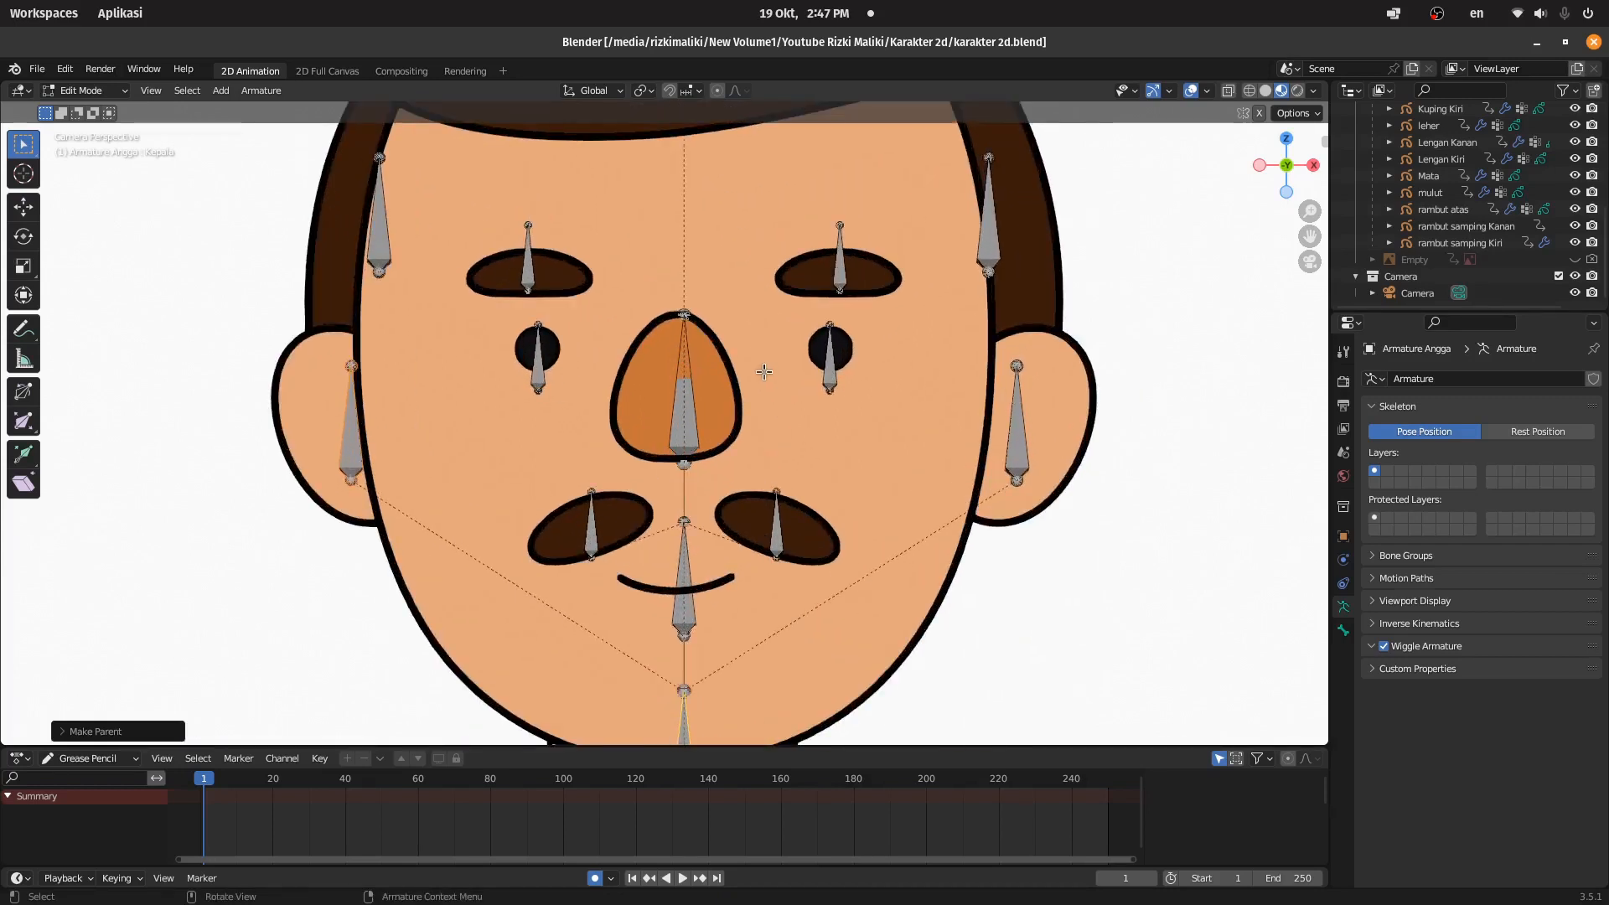
Step: Parent the left and right eye bones to the head bone, one after the other, with Keep Offset
{"action": "scroll", "coordinate": [792, 403], "scroll_direction": "down", "scroll_amount": 1}
{"action": "middle_click_drag", "start_coordinate": [800, 387], "coordinate": [753, 533], "text": "shift"}
{"action": "left_click", "coordinate": [753, 533]}
{"action": "scroll", "coordinate": [754, 533], "scroll_direction": "down", "scroll_amount": 3}
{"action": "left_click", "coordinate": [654, 713], "text": "shift"}
{"action": "key", "text": "ctrl+p"}
{"action": "left_click", "coordinate": [658, 714]}
{"action": "left_click", "coordinate": [562, 485]}
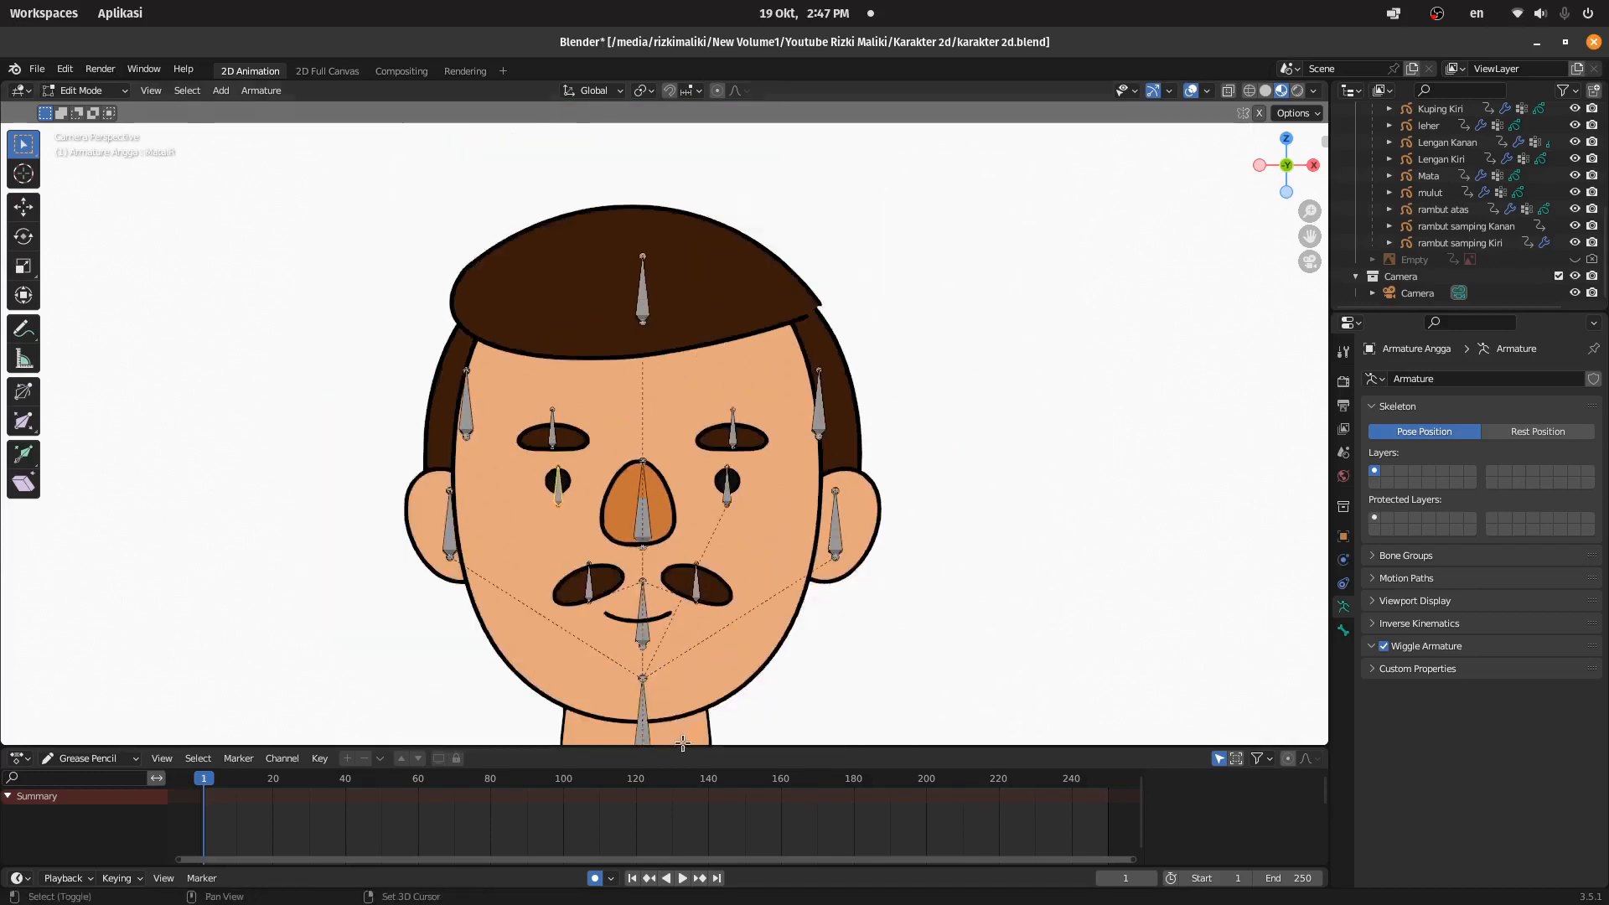
{"action": "left_click", "coordinate": [644, 726], "text": "shift"}
{"action": "key", "text": "ctrl+p"}
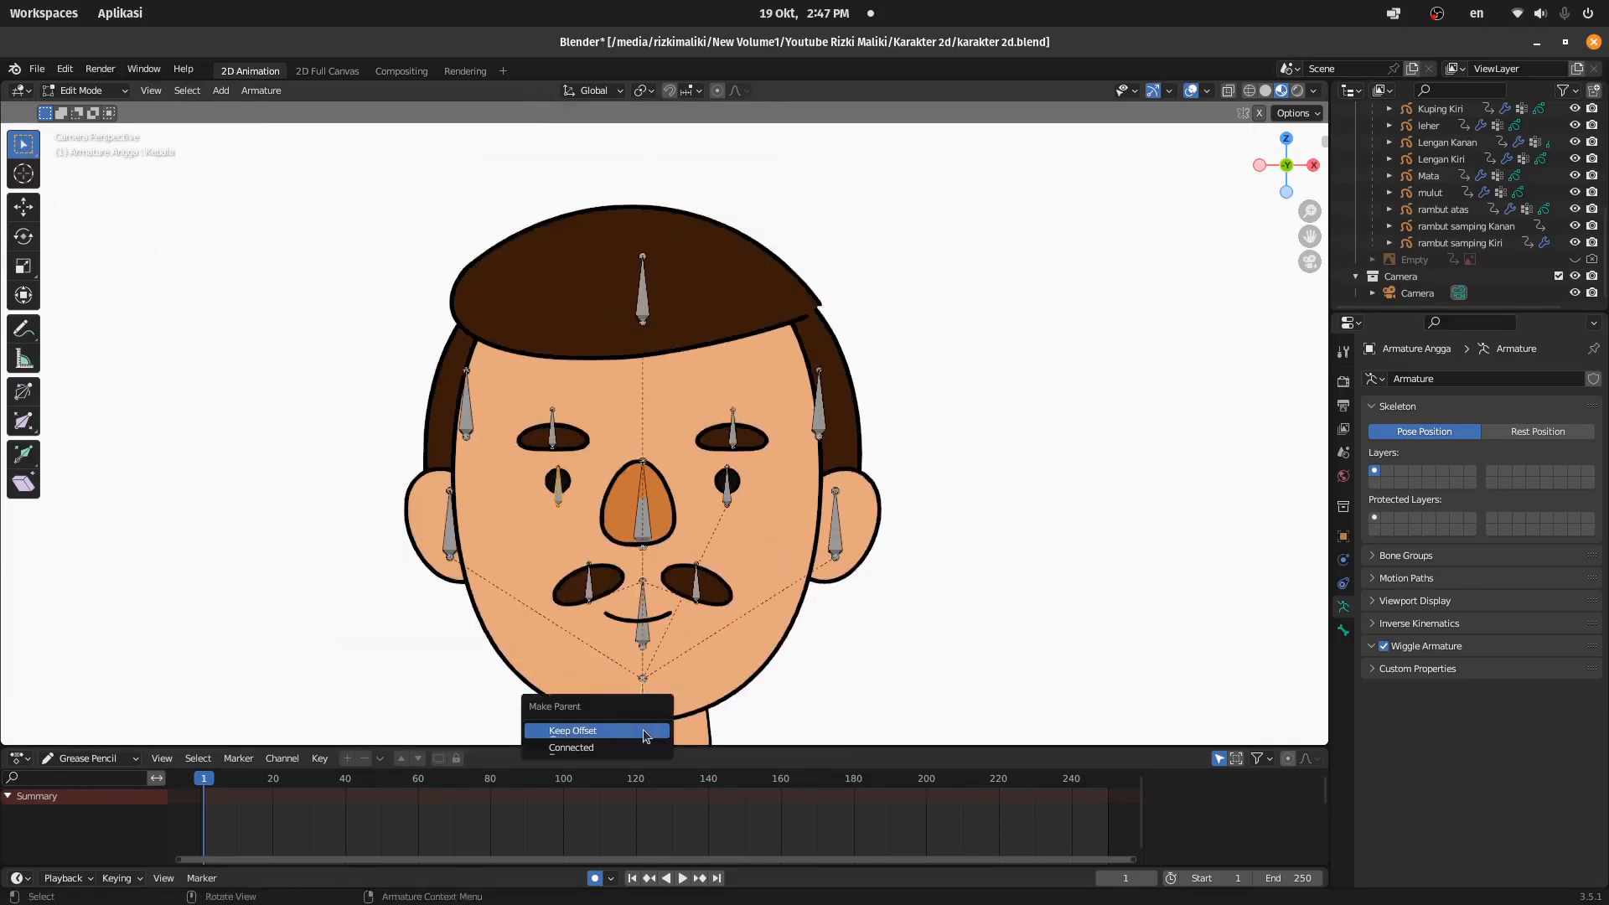
{"action": "left_click", "coordinate": [646, 734]}
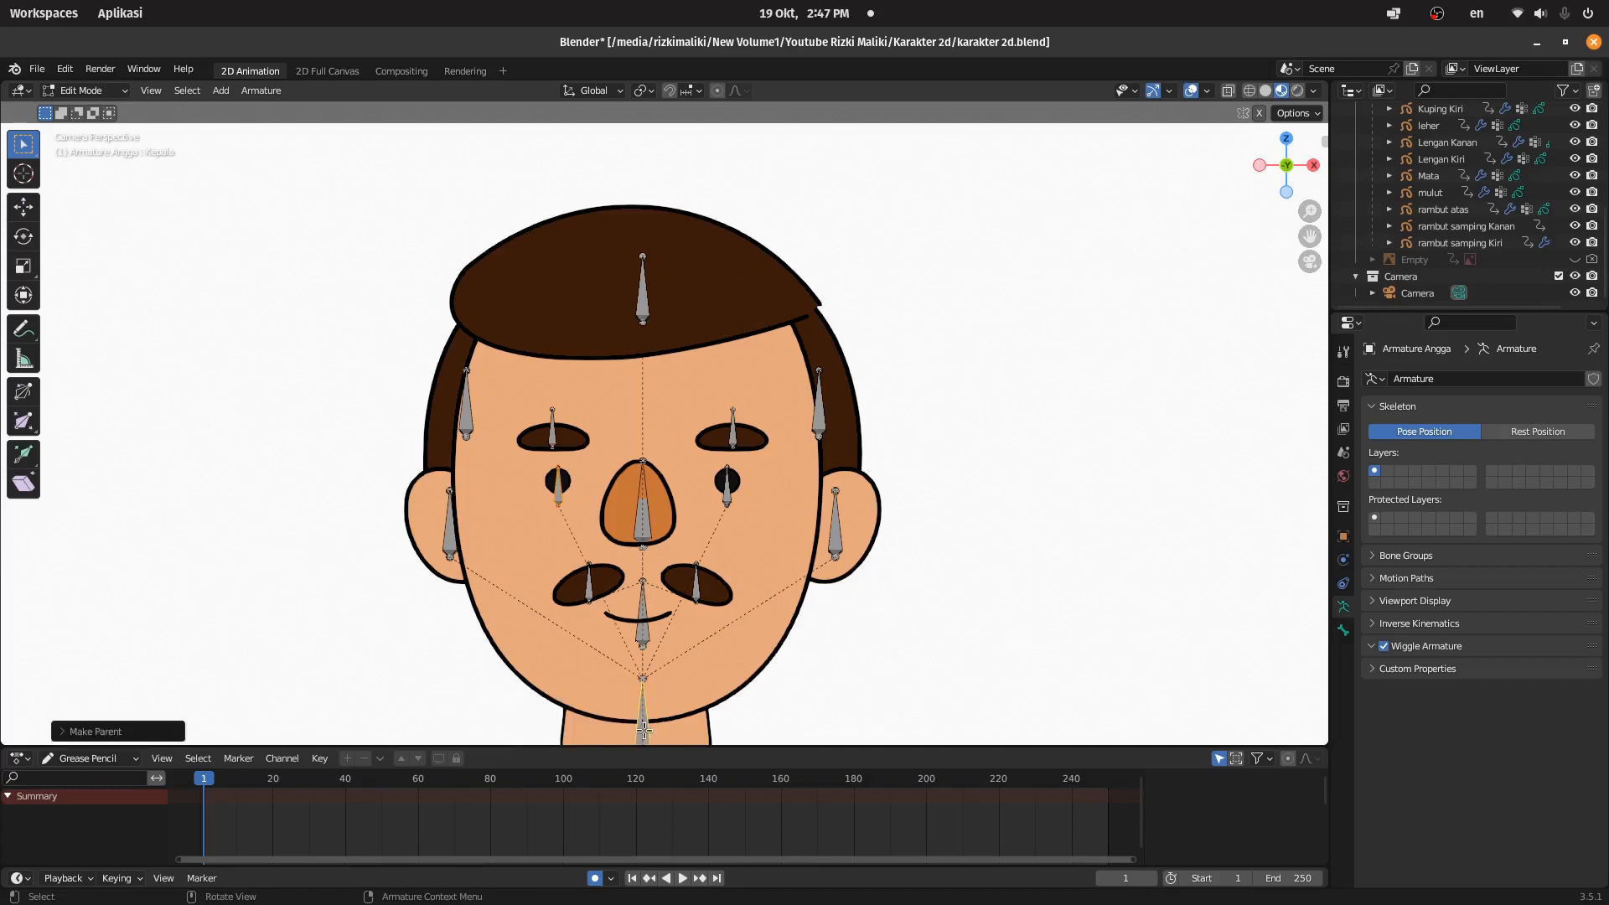
Step: Parent each eyebrow bone to the eye bone directly below it with Keep Offset
{"action": "left_click", "coordinate": [549, 430]}
{"action": "scroll", "coordinate": [549, 430], "scroll_direction": "up", "scroll_amount": 2}
{"action": "left_click", "coordinate": [512, 516], "text": "shift"}
{"action": "key", "text": "ctrl+p"}
{"action": "left_click", "coordinate": [512, 515]}
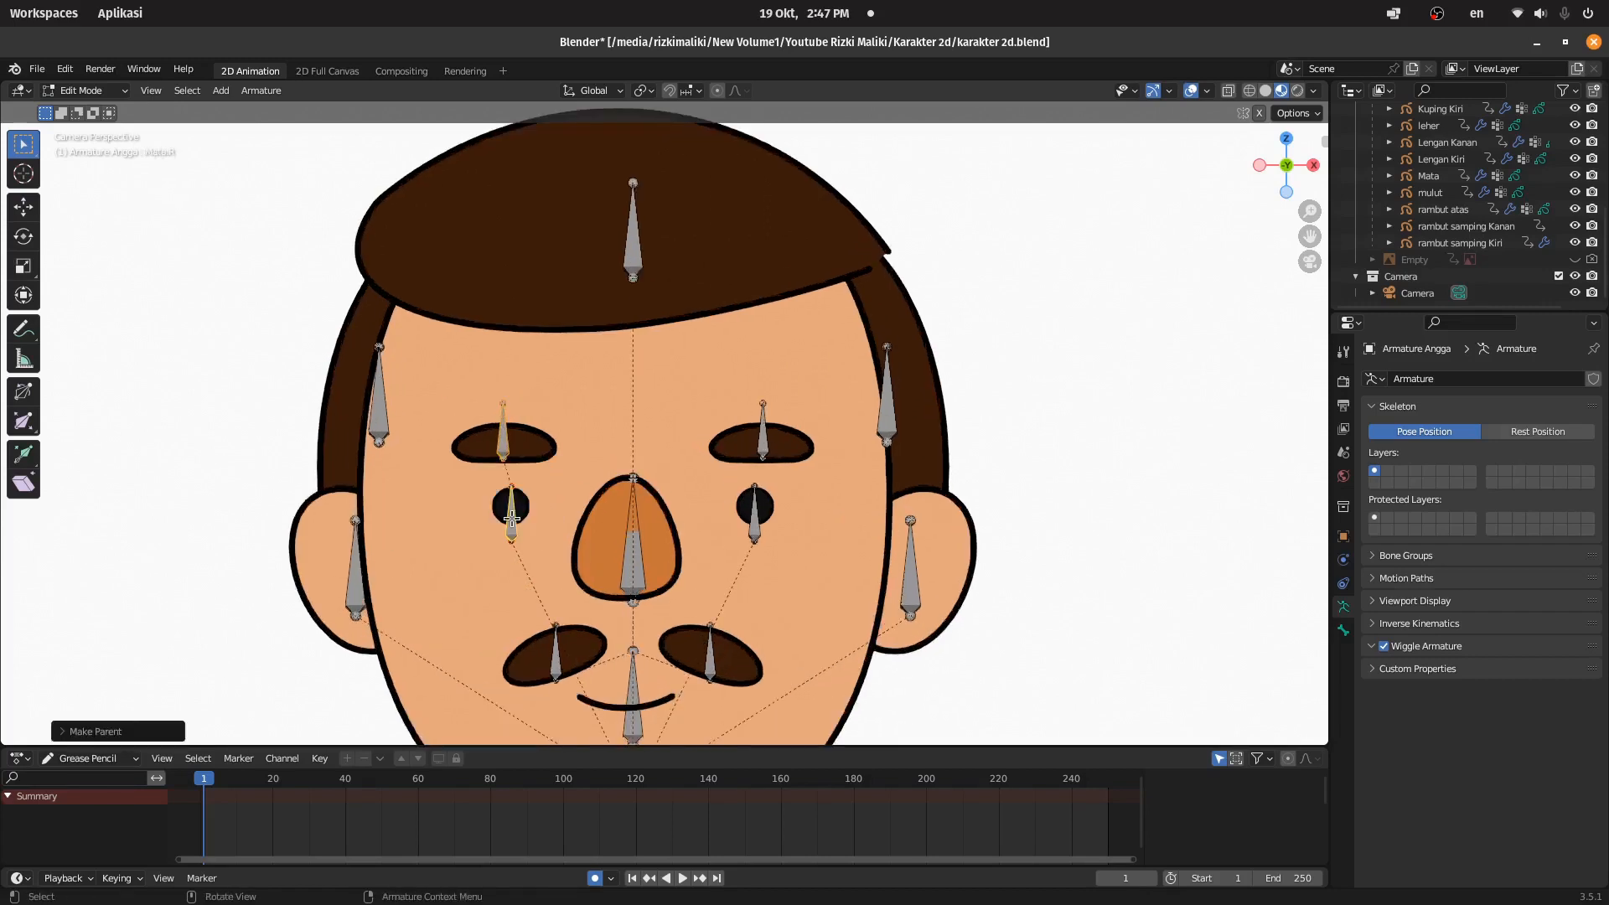
{"action": "left_click", "coordinate": [756, 451]}
{"action": "left_click", "coordinate": [748, 506], "text": "shift"}
{"action": "key", "text": "ctrl+p"}
{"action": "left_click", "coordinate": [748, 505]}
{"action": "scroll", "coordinate": [640, 287], "scroll_direction": "down", "scroll_amount": 2}
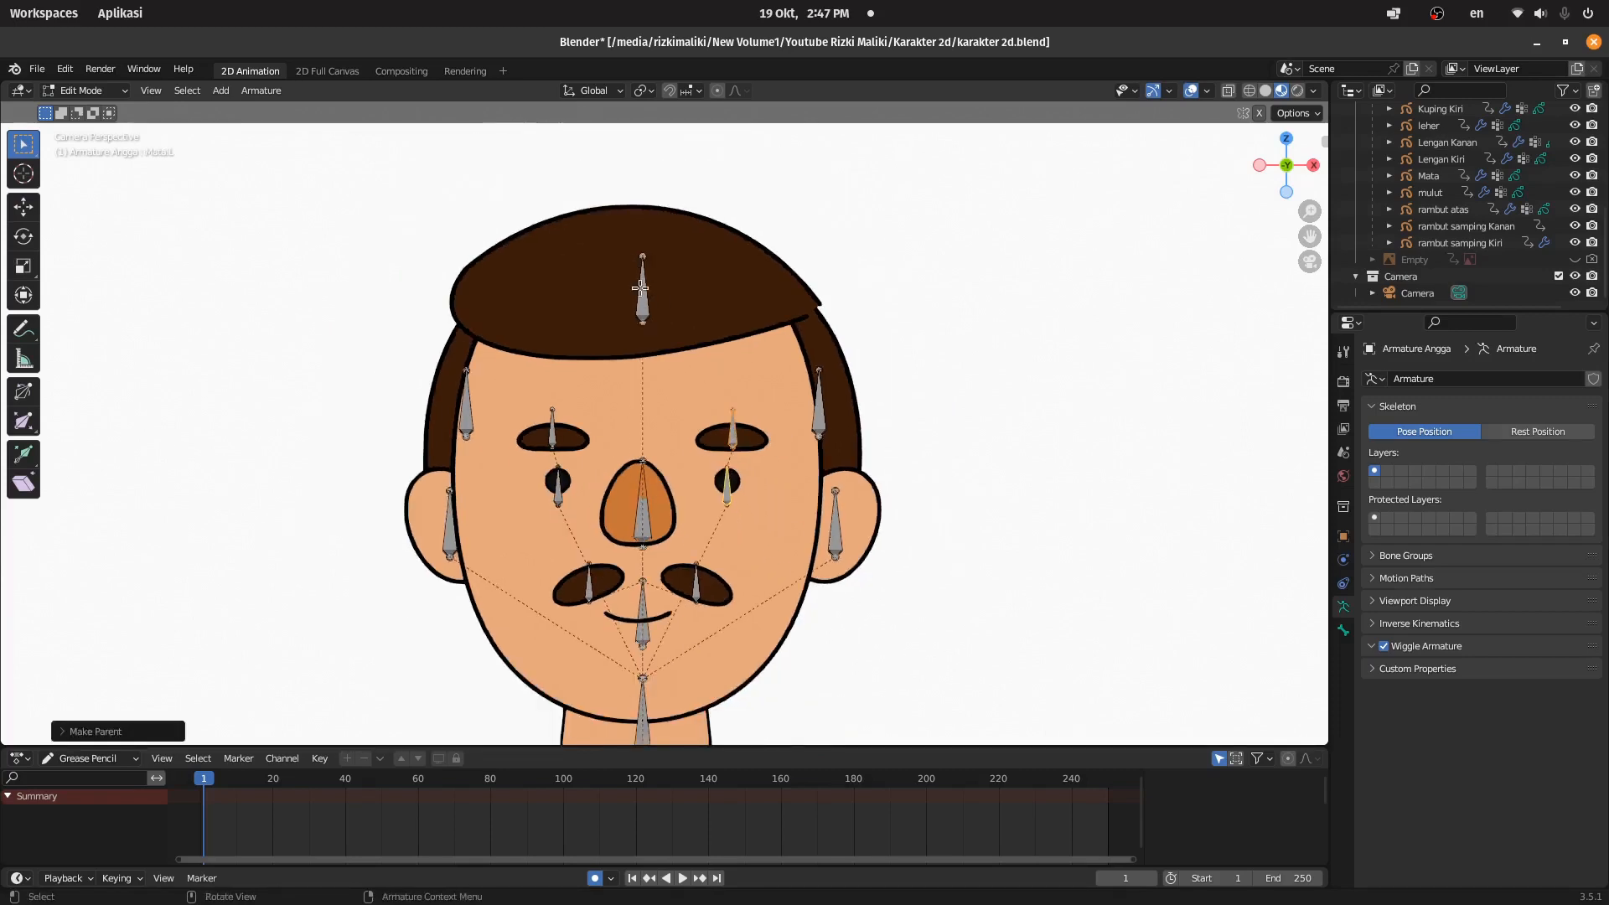
Step: Parent the top hair bone to the head bone with Keep Offset
{"action": "left_click", "coordinate": [640, 288]}
{"action": "scroll", "coordinate": [662, 503], "scroll_direction": "down", "scroll_amount": 2}
{"action": "left_click", "coordinate": [651, 631], "text": "shift"}
{"action": "key", "text": "ctrl+p"}
{"action": "left_click", "coordinate": [650, 630]}
Step: Parent the left and right side hair bones to the head bone with Keep Offset and save the file
{"action": "left_click", "coordinate": [772, 448]}
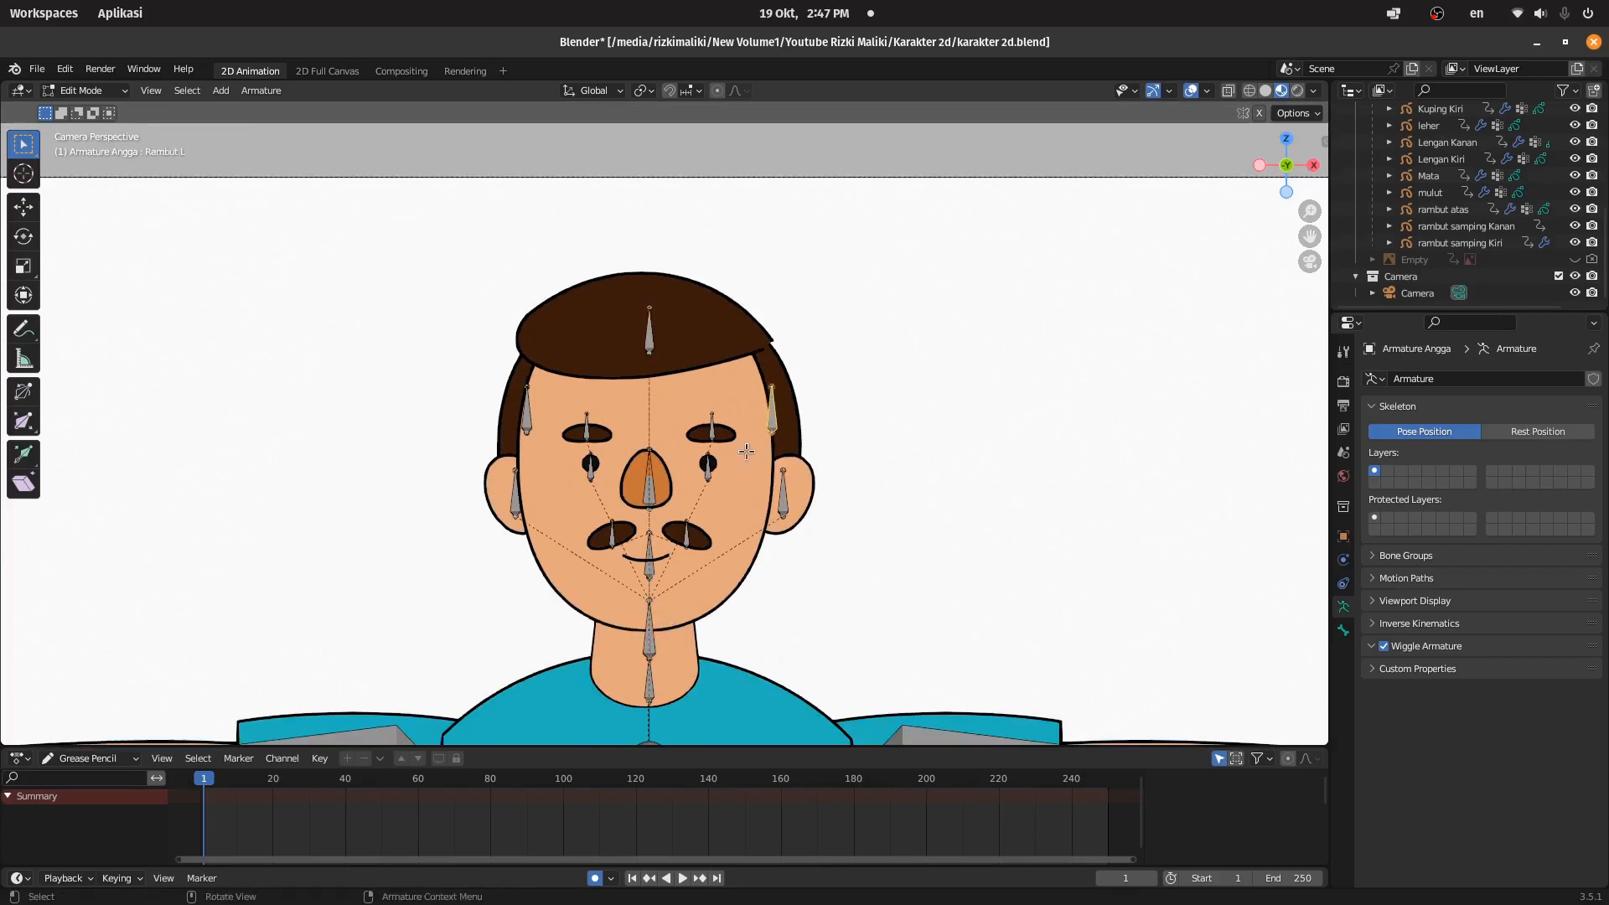
{"action": "left_click", "coordinate": [655, 637], "text": "shift"}
{"action": "key", "text": "ctrl+p"}
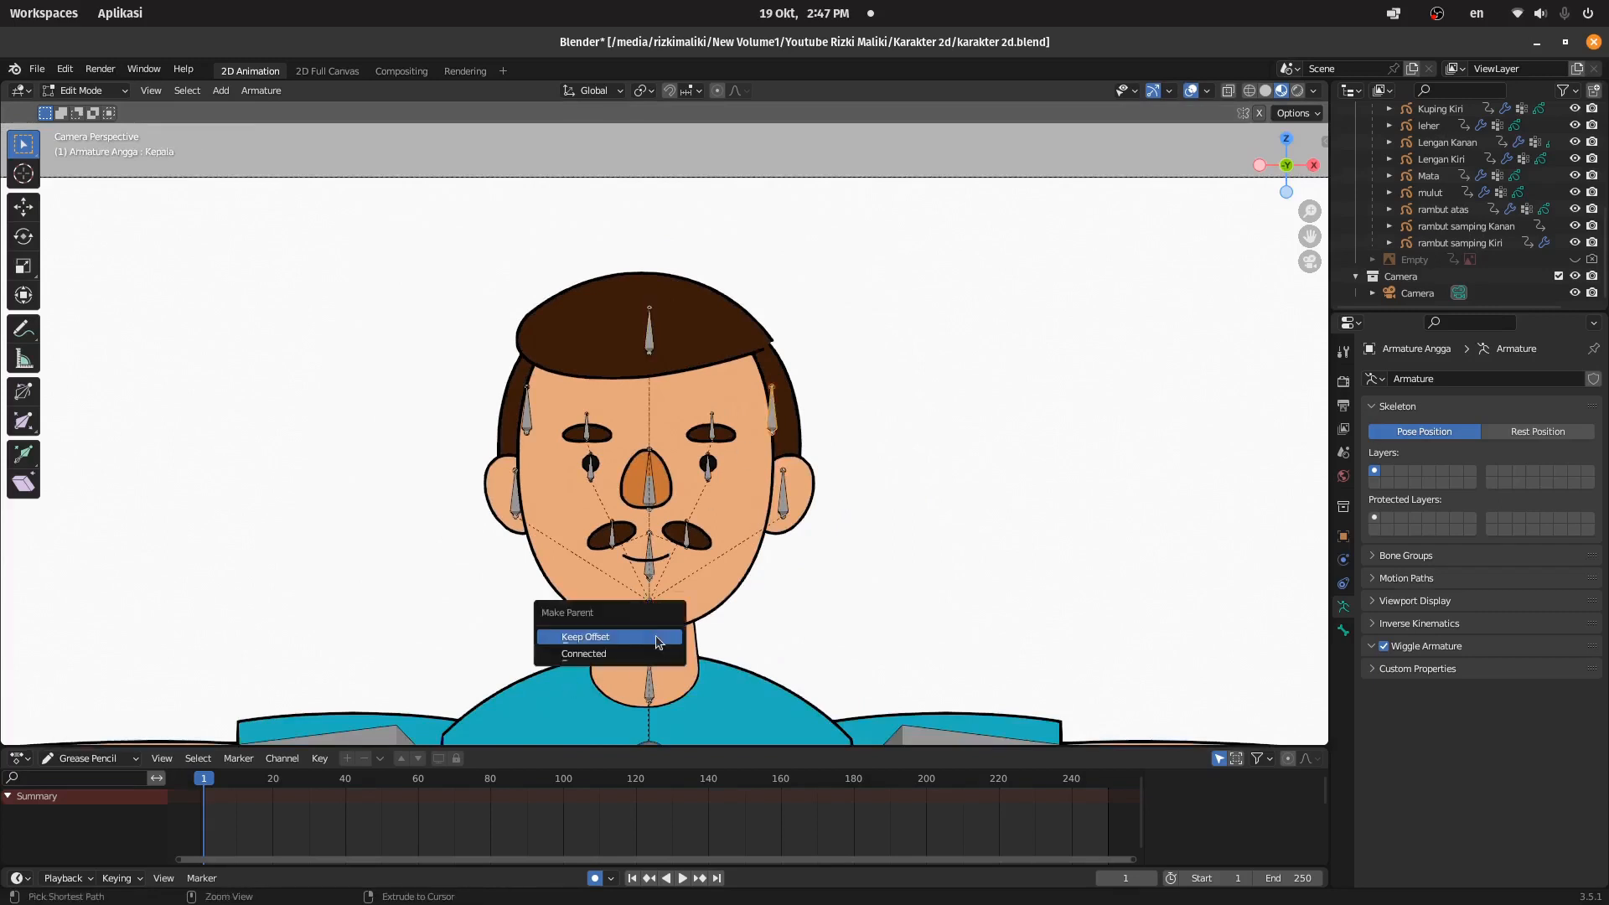
{"action": "left_click", "coordinate": [654, 637]}
{"action": "left_click", "coordinate": [527, 416]}
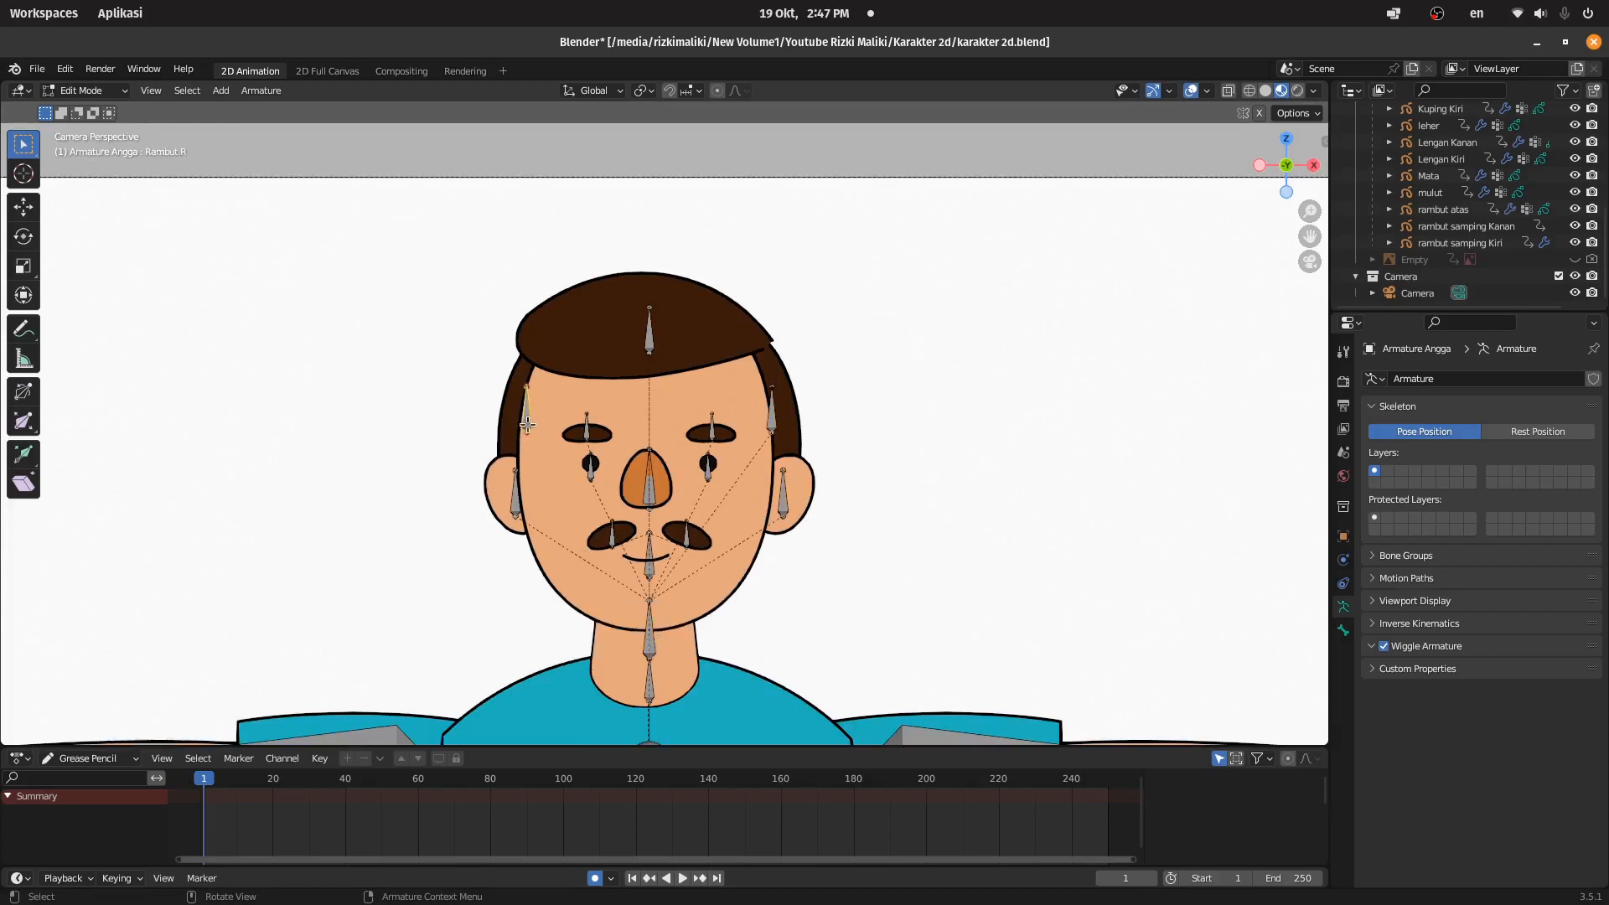
{"action": "left_click", "coordinate": [652, 618], "text": "shift"}
{"action": "key", "text": "ctrl+p"}
{"action": "left_click", "coordinate": [655, 620]}
{"action": "key", "text": "Home"}
{"action": "key", "text": "ctrl+s"}
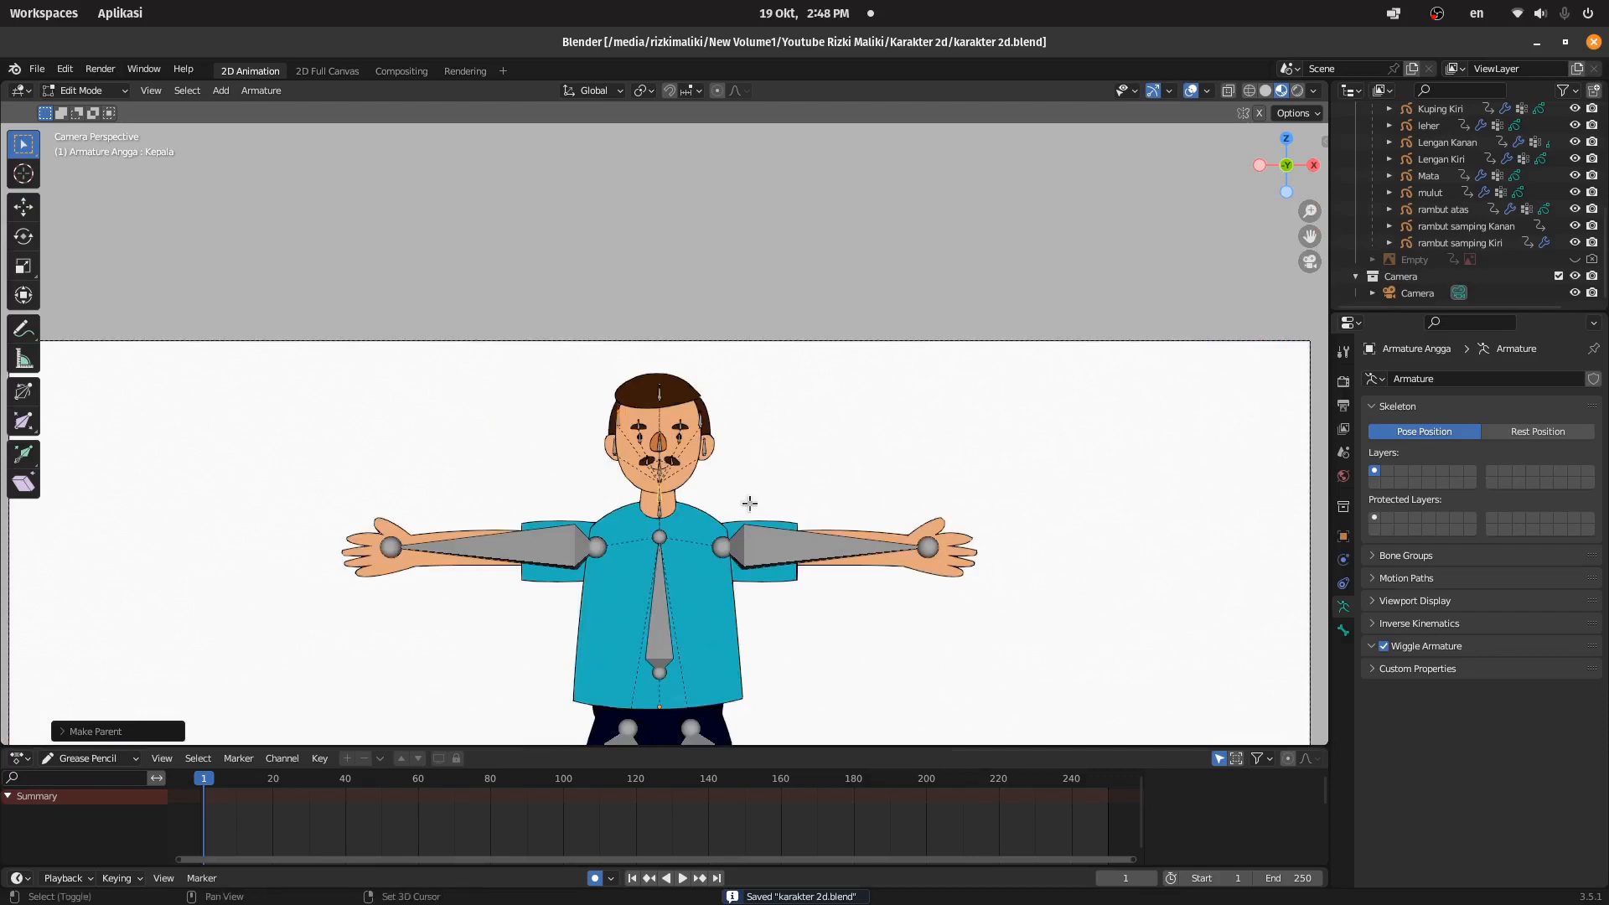
Step: Switch the armature to Pose Mode and test the hierarchy by rotating the torso bone, cancelling the rotation
{"action": "middle_click_drag", "start_coordinate": [750, 507], "coordinate": [844, 277], "text": "shift"}
{"action": "scroll", "coordinate": [853, 280], "scroll_direction": "down", "scroll_amount": 2}
{"action": "scroll", "coordinate": [855, 290], "scroll_direction": "up", "scroll_amount": 2}
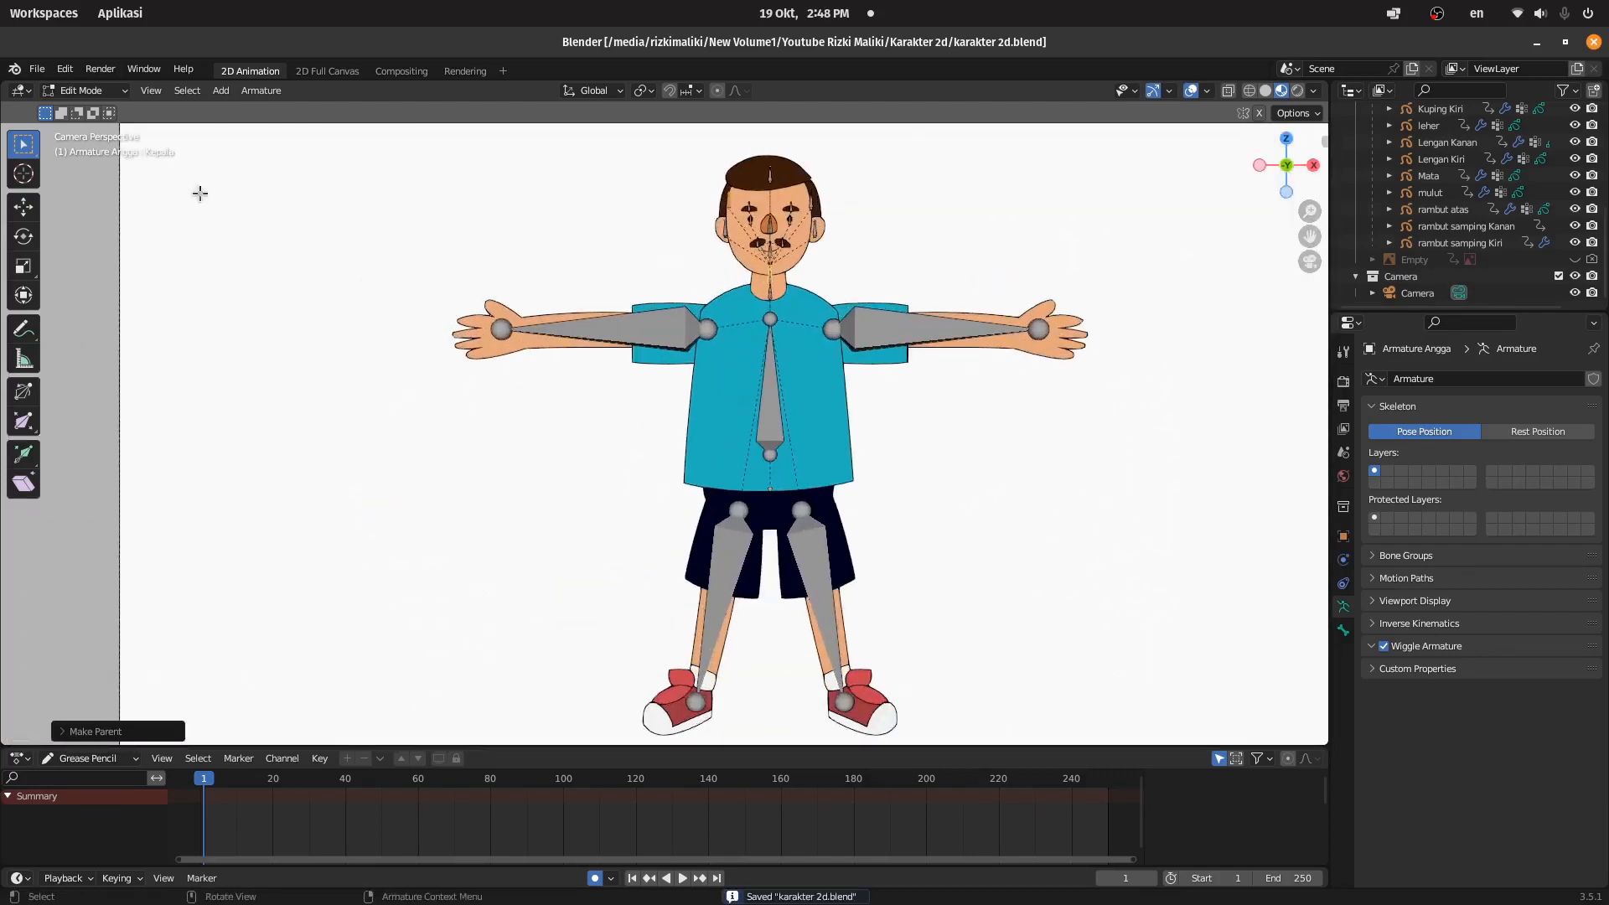
{"action": "left_click", "coordinate": [81, 90]}
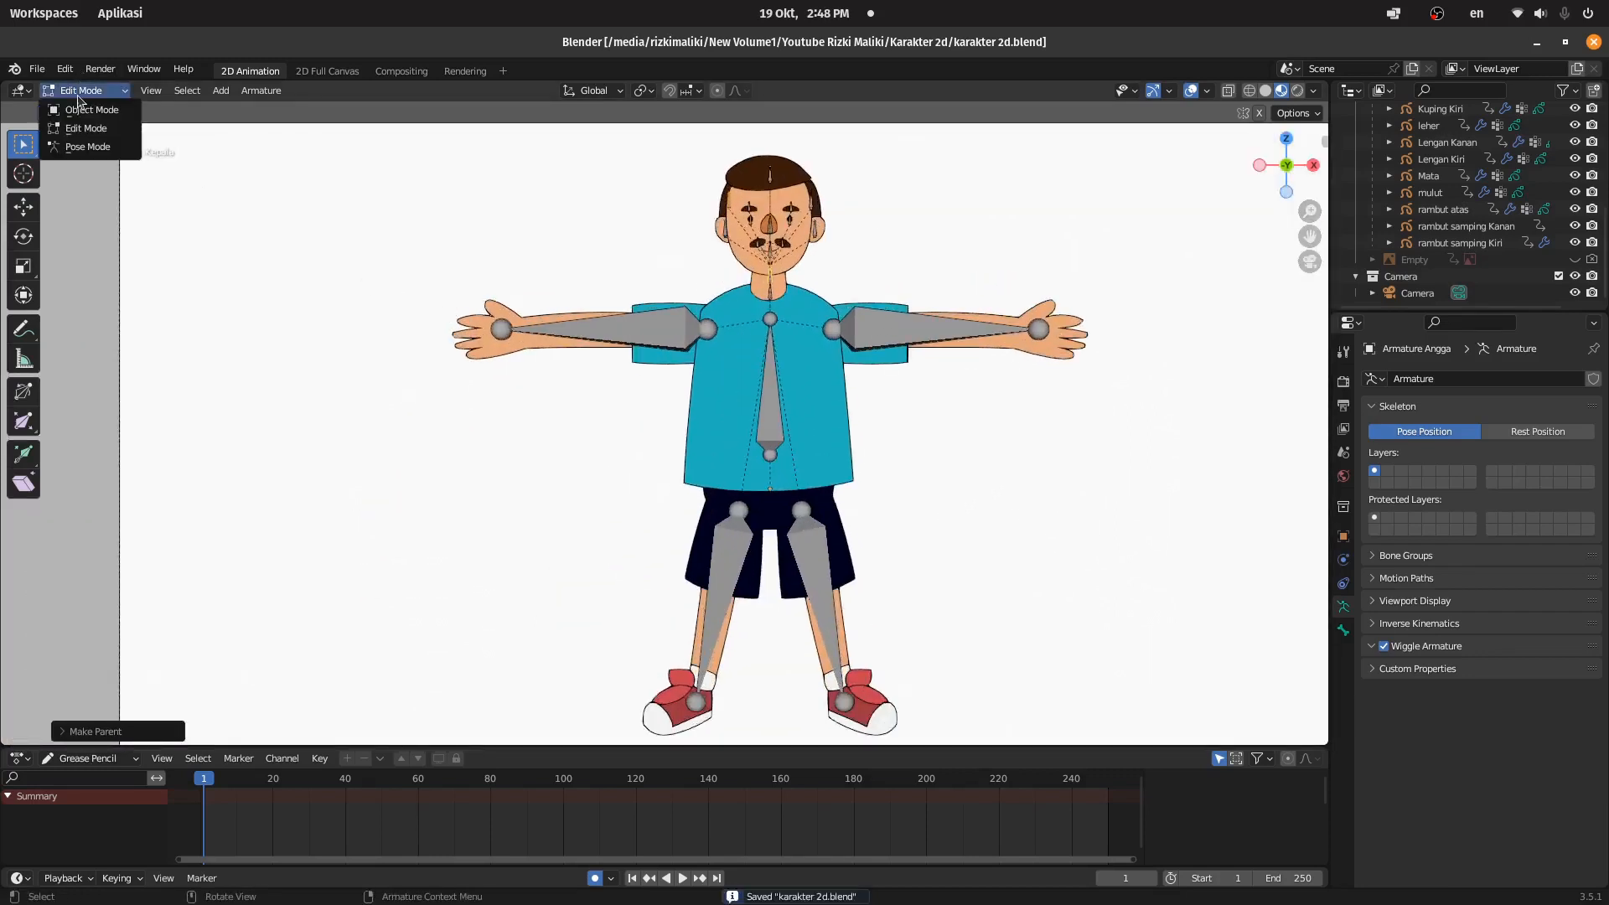
{"action": "left_click", "coordinate": [90, 147]}
{"action": "left_click", "coordinate": [781, 392]}
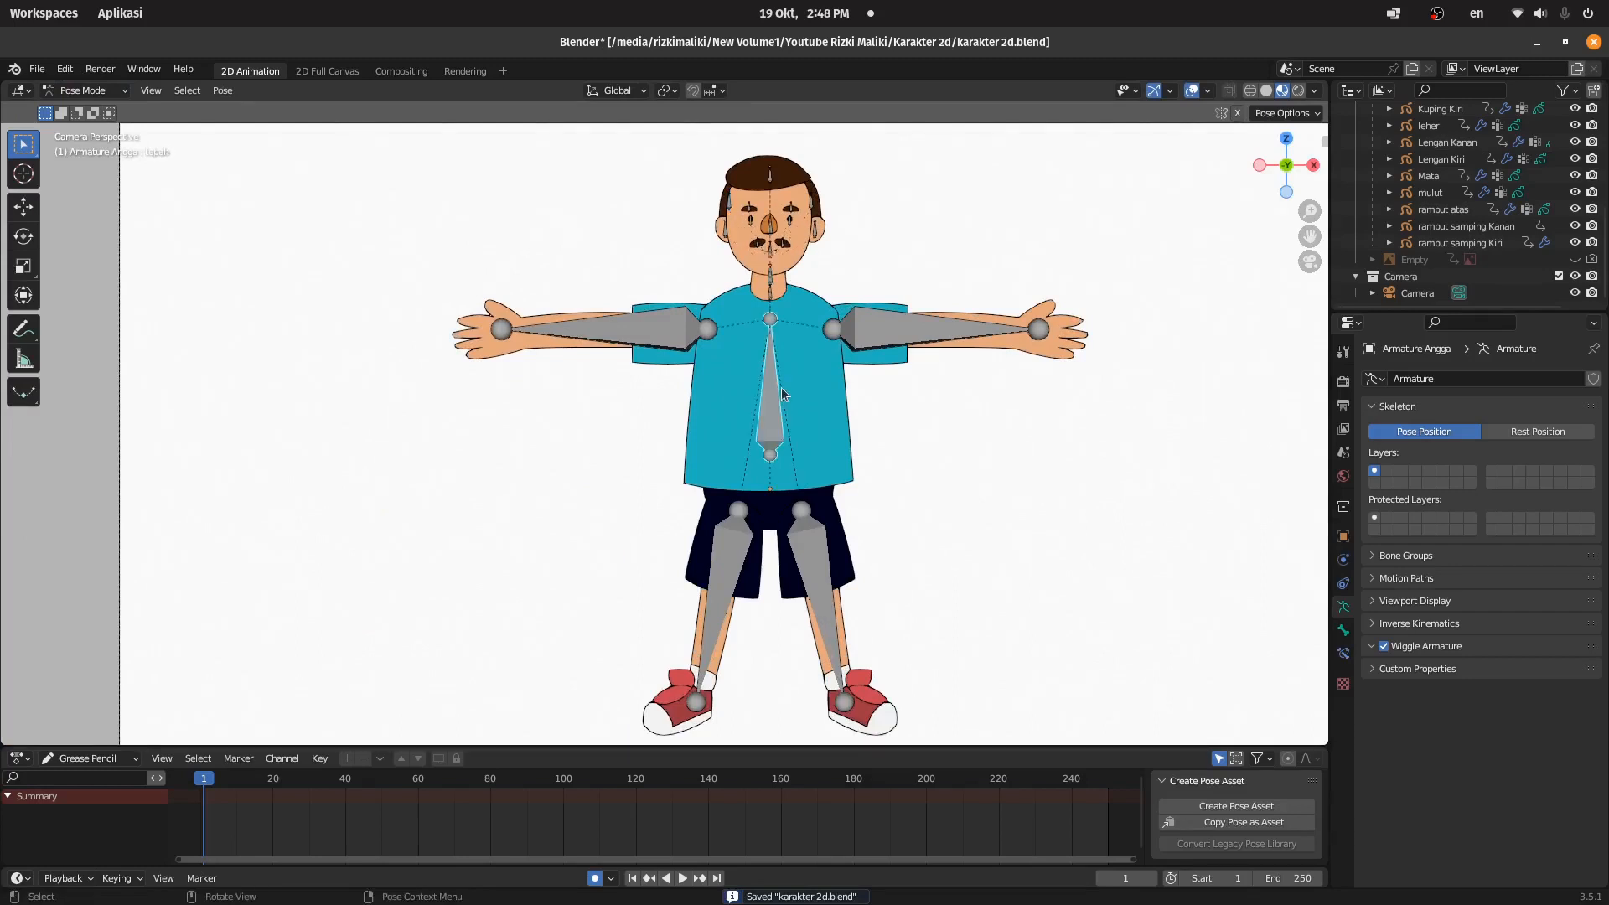
{"action": "key", "text": "r"}
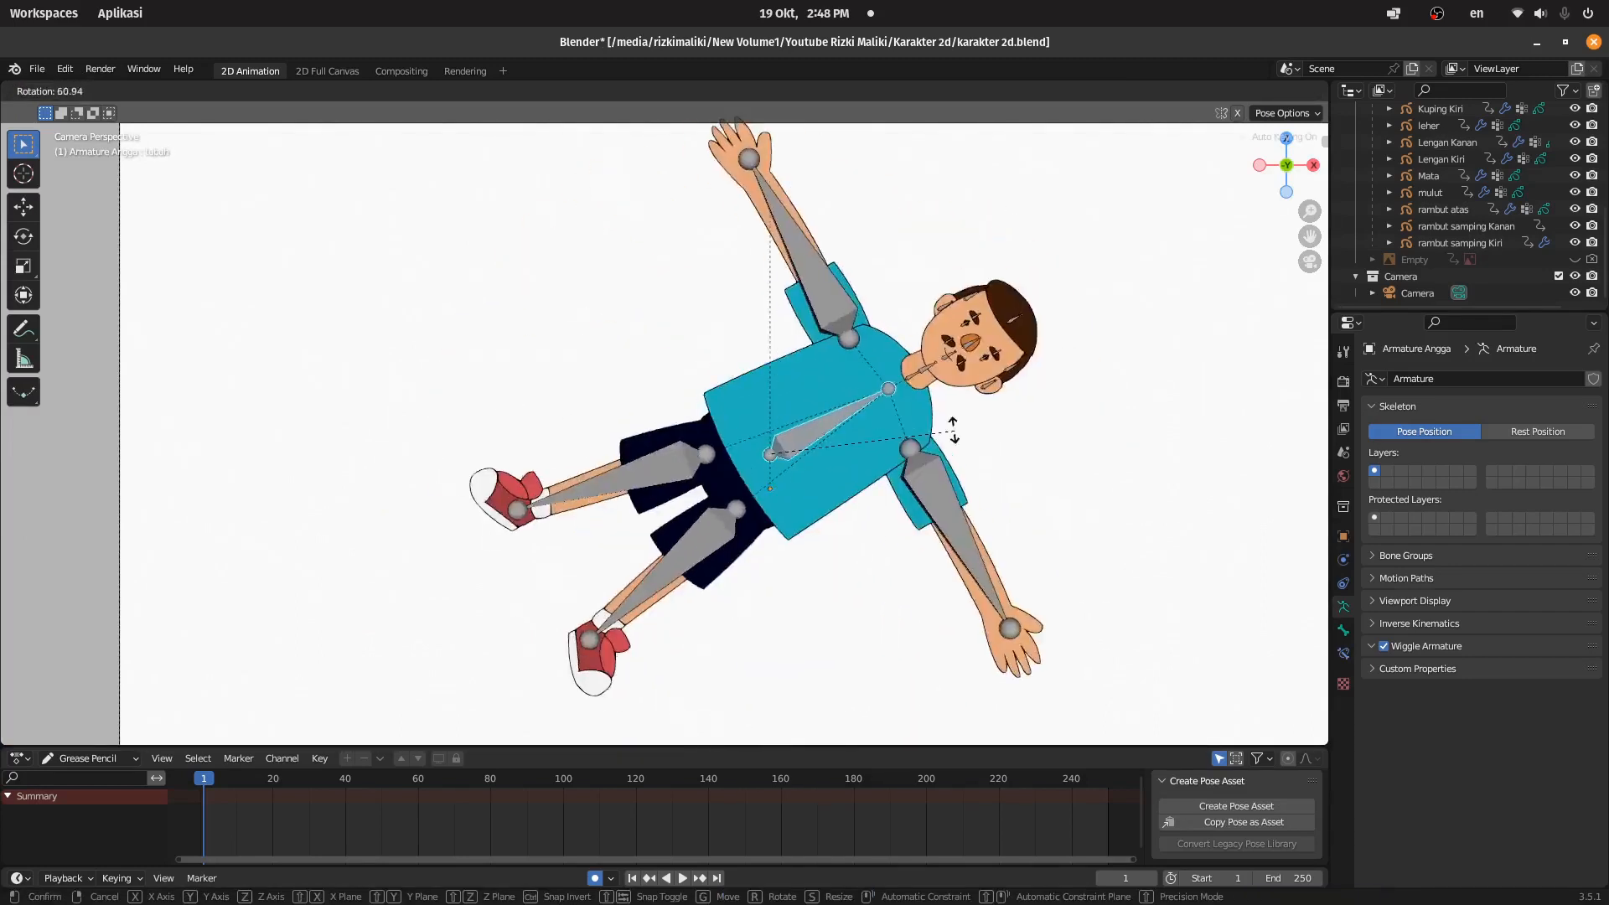
{"action": "right_click", "coordinate": [929, 303]}
Step: Test the character's left arm bone with a trial rotation and cancel it
{"action": "scroll", "coordinate": [869, 318], "scroll_direction": "down", "scroll_amount": 2}
{"action": "scroll", "coordinate": [869, 318], "scroll_direction": "up", "scroll_amount": 2}
{"action": "left_click", "coordinate": [922, 331]}
{"action": "key", "text": "r"}
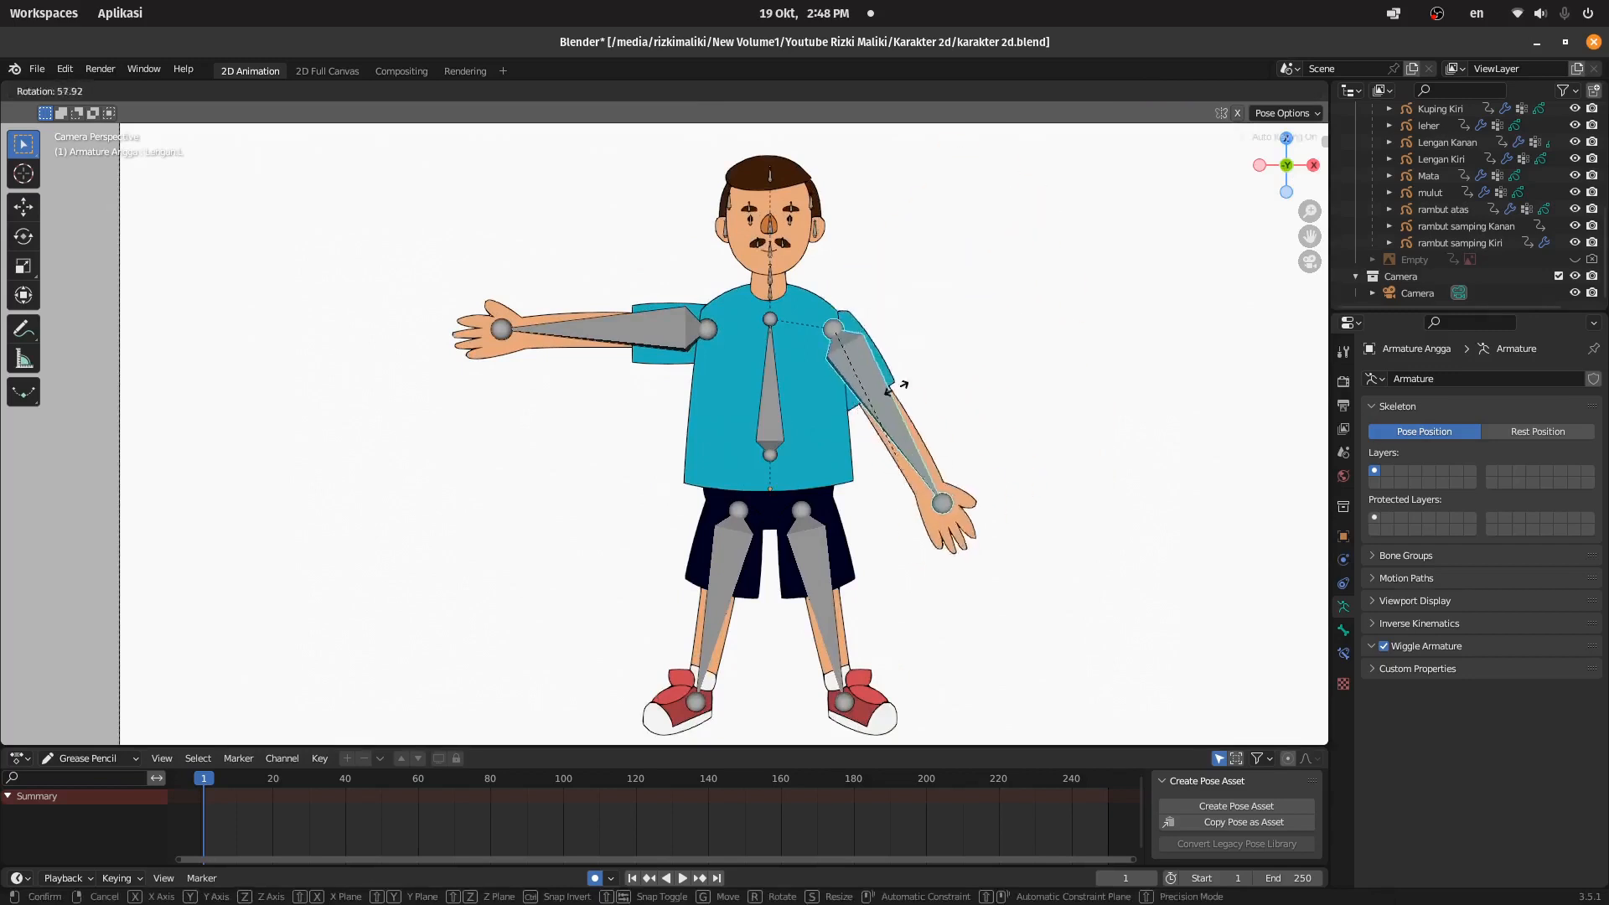
{"action": "right_click", "coordinate": [895, 458]}
Step: Test the head bone with two trial rotations and cancel both
{"action": "scroll", "coordinate": [779, 402], "scroll_direction": "up", "scroll_amount": 3}
{"action": "middle_click_drag", "start_coordinate": [819, 252], "coordinate": [674, 457], "text": "shift"}
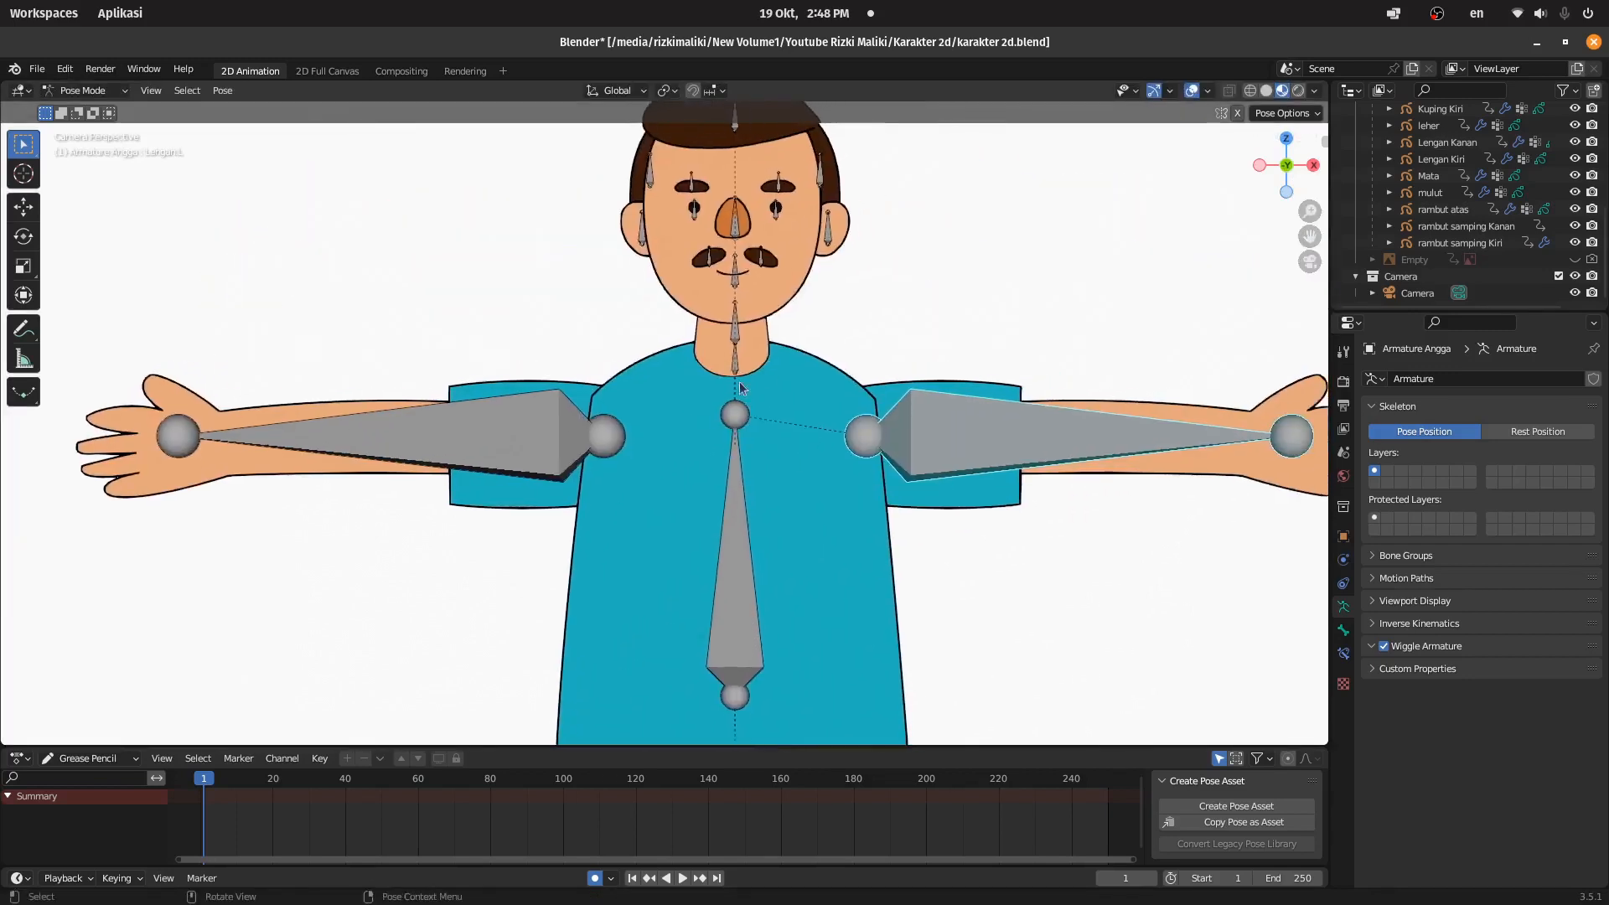
{"action": "scroll", "coordinate": [742, 335], "scroll_direction": "up", "scroll_amount": 1}
{"action": "left_click", "coordinate": [752, 302]}
{"action": "key", "text": "r"}
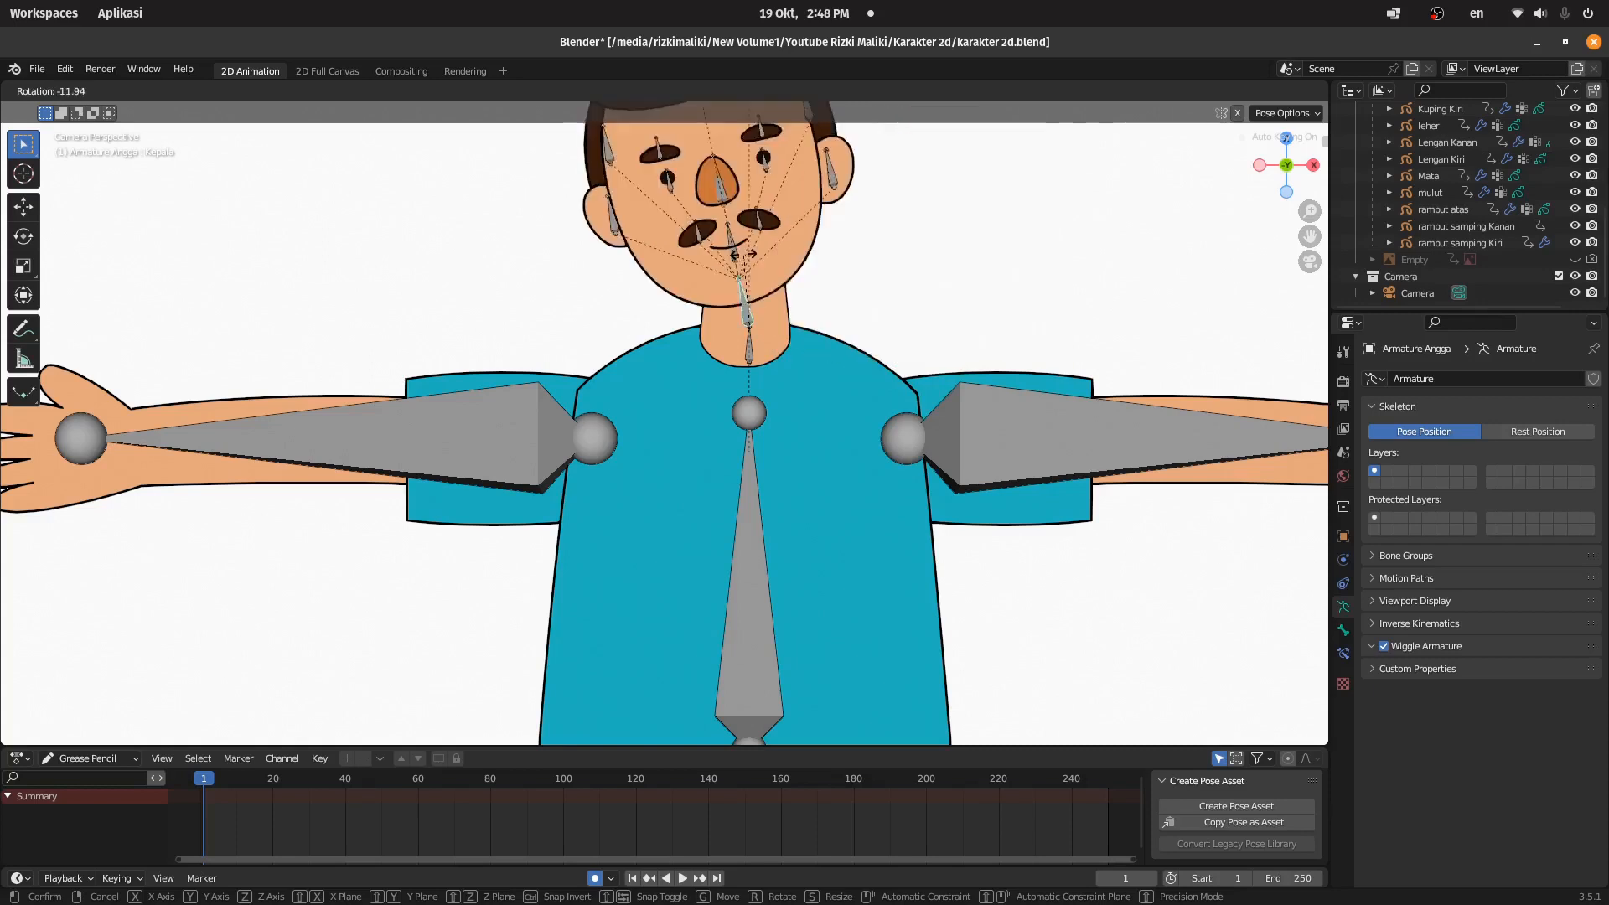
{"action": "right_click", "coordinate": [748, 251]}
{"action": "scroll", "coordinate": [749, 251], "scroll_direction": "up", "scroll_amount": 3}
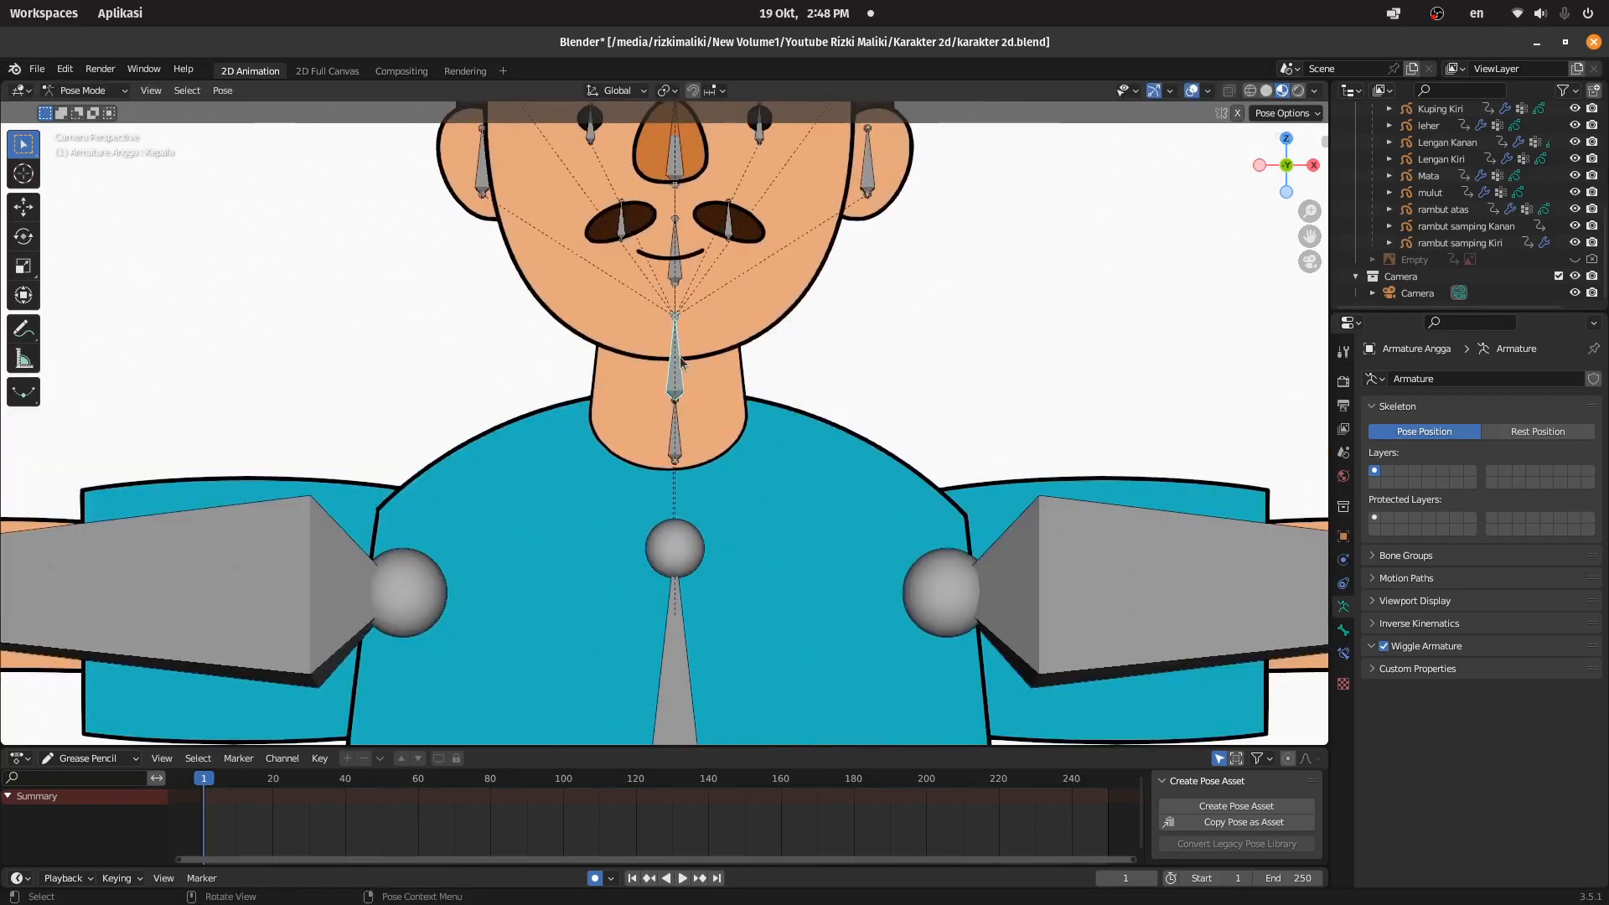
{"action": "key", "text": "r"}
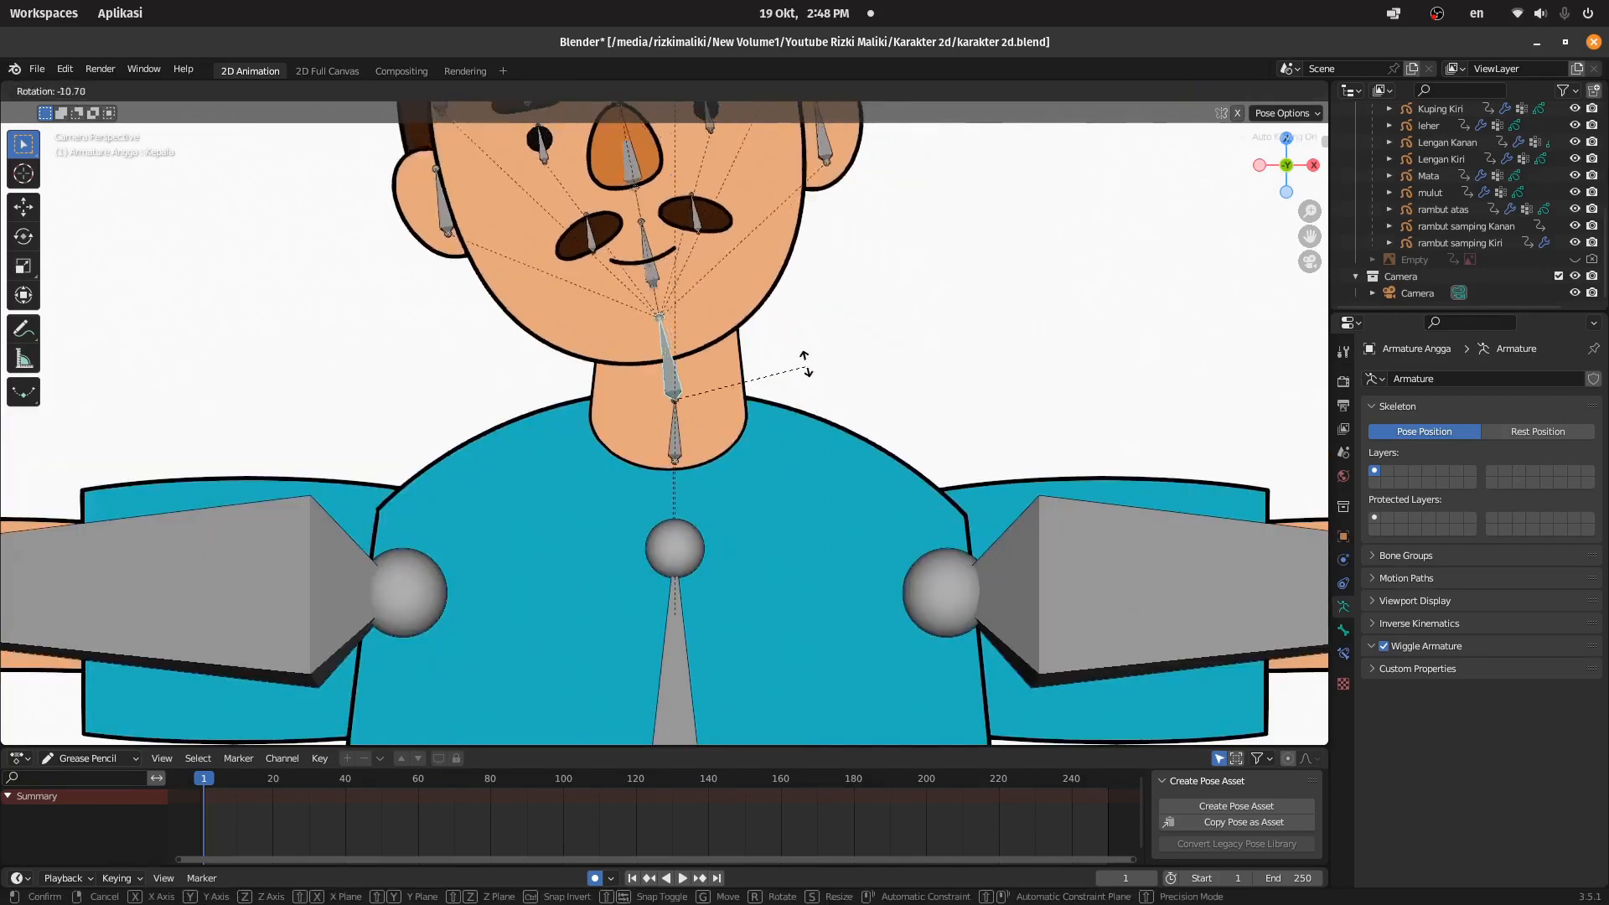
{"action": "right_click", "coordinate": [784, 285]}
Step: Try moving the left eye bone and both eye bones together, and cancel the moves
{"action": "scroll", "coordinate": [749, 178], "scroll_direction": "down", "scroll_amount": 1}
{"action": "middle_click_drag", "start_coordinate": [748, 177], "coordinate": [734, 297], "text": "shift"}
{"action": "left_click", "coordinate": [731, 291]}
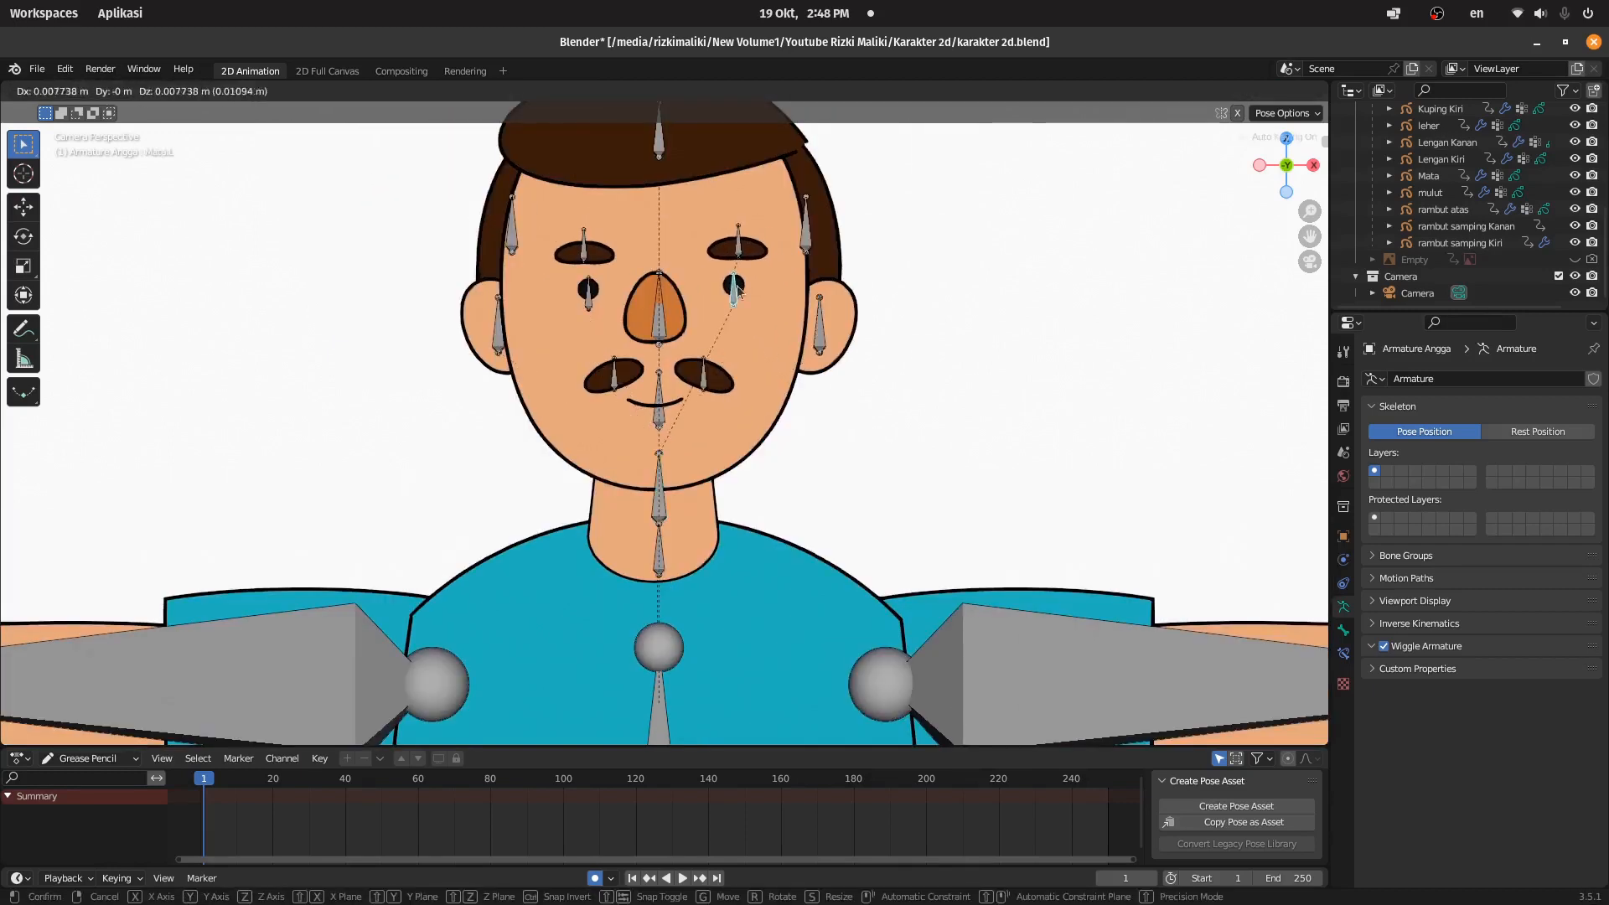
{"action": "left_click", "coordinate": [585, 295], "text": "shift"}
{"action": "key", "text": "g"}
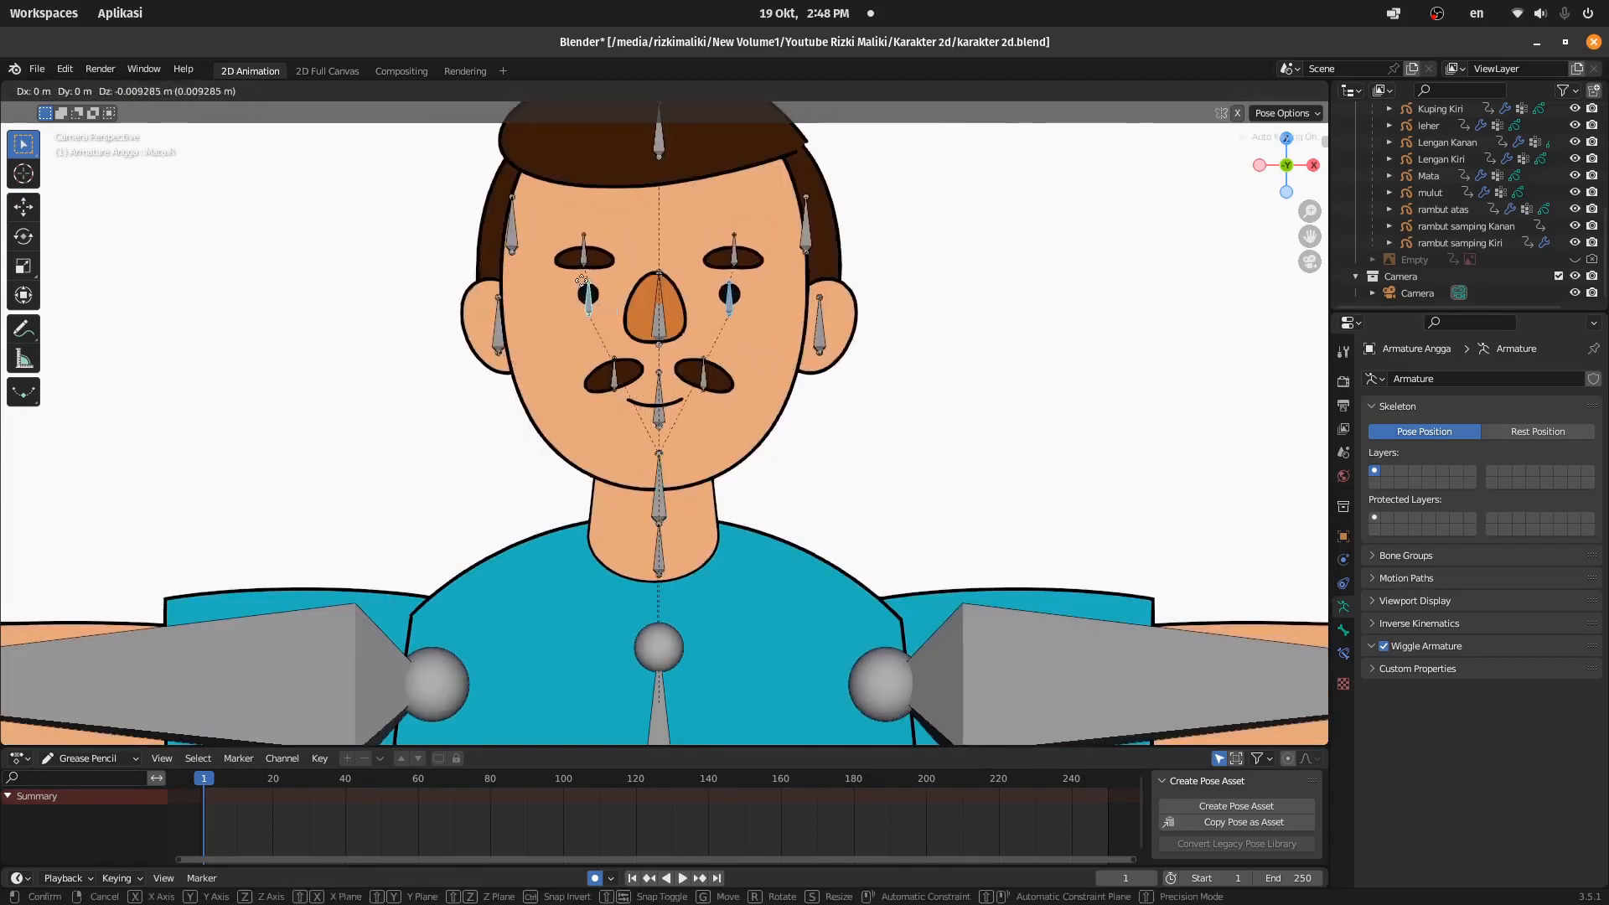
{"action": "right_click", "coordinate": [589, 295]}
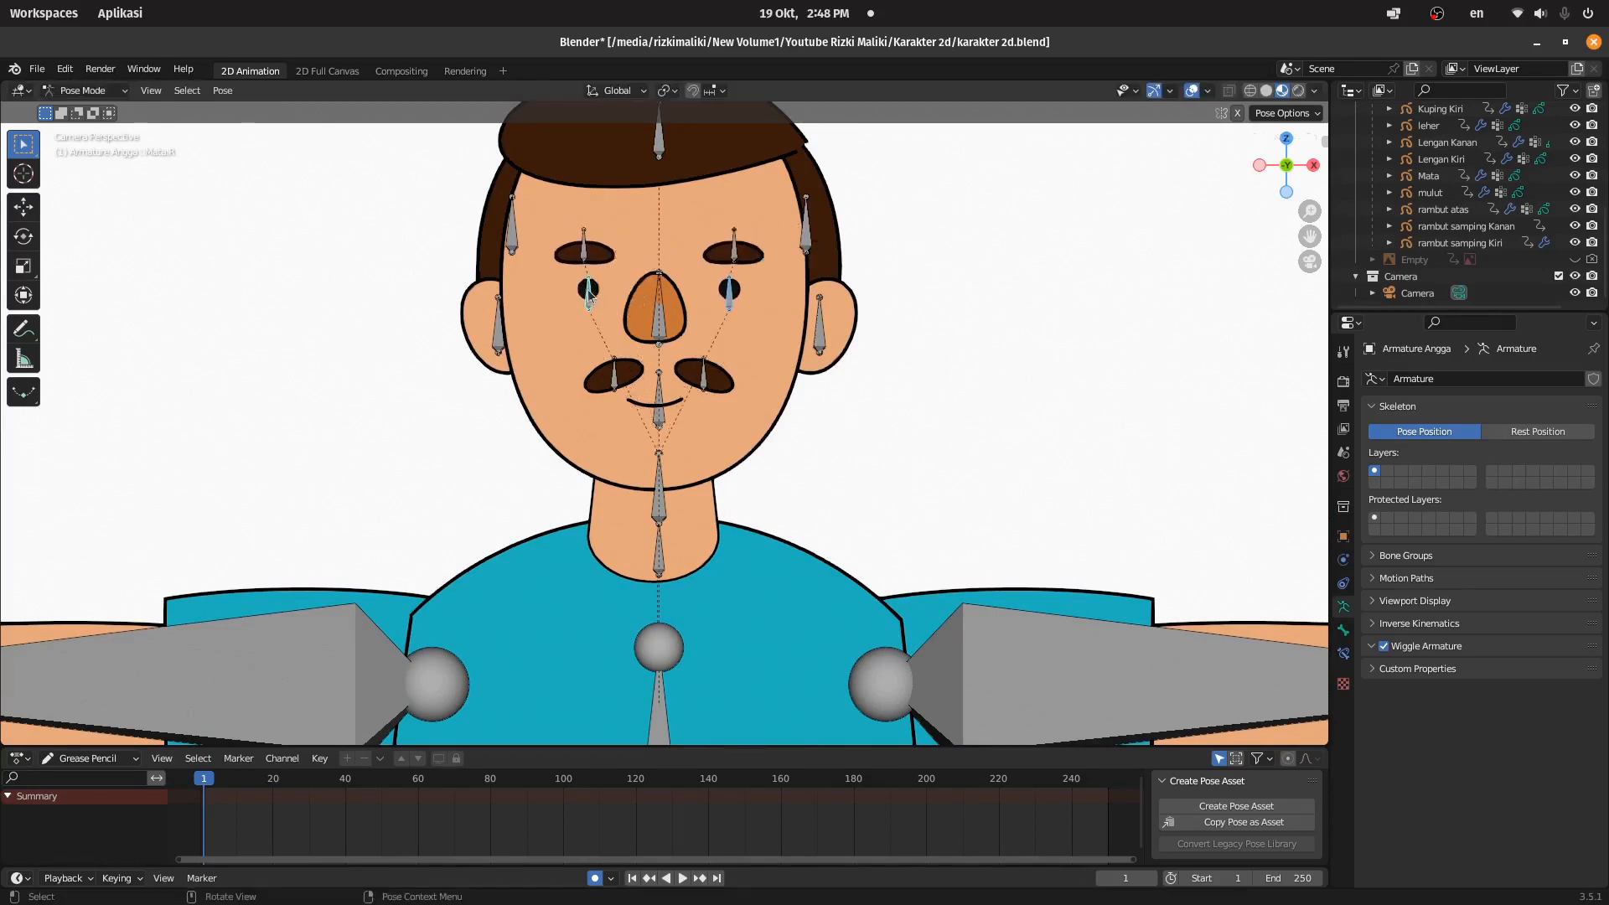
Step: Test the nose bone with a cancelled trial move, reselect the head bone and save the file
{"action": "key", "text": "ctrl+s"}
{"action": "left_click", "coordinate": [657, 323]}
{"action": "key", "text": "g"}
{"action": "right_click", "coordinate": [670, 322]}
{"action": "left_click", "coordinate": [659, 488]}
{"action": "key", "text": "ctrl+s"}
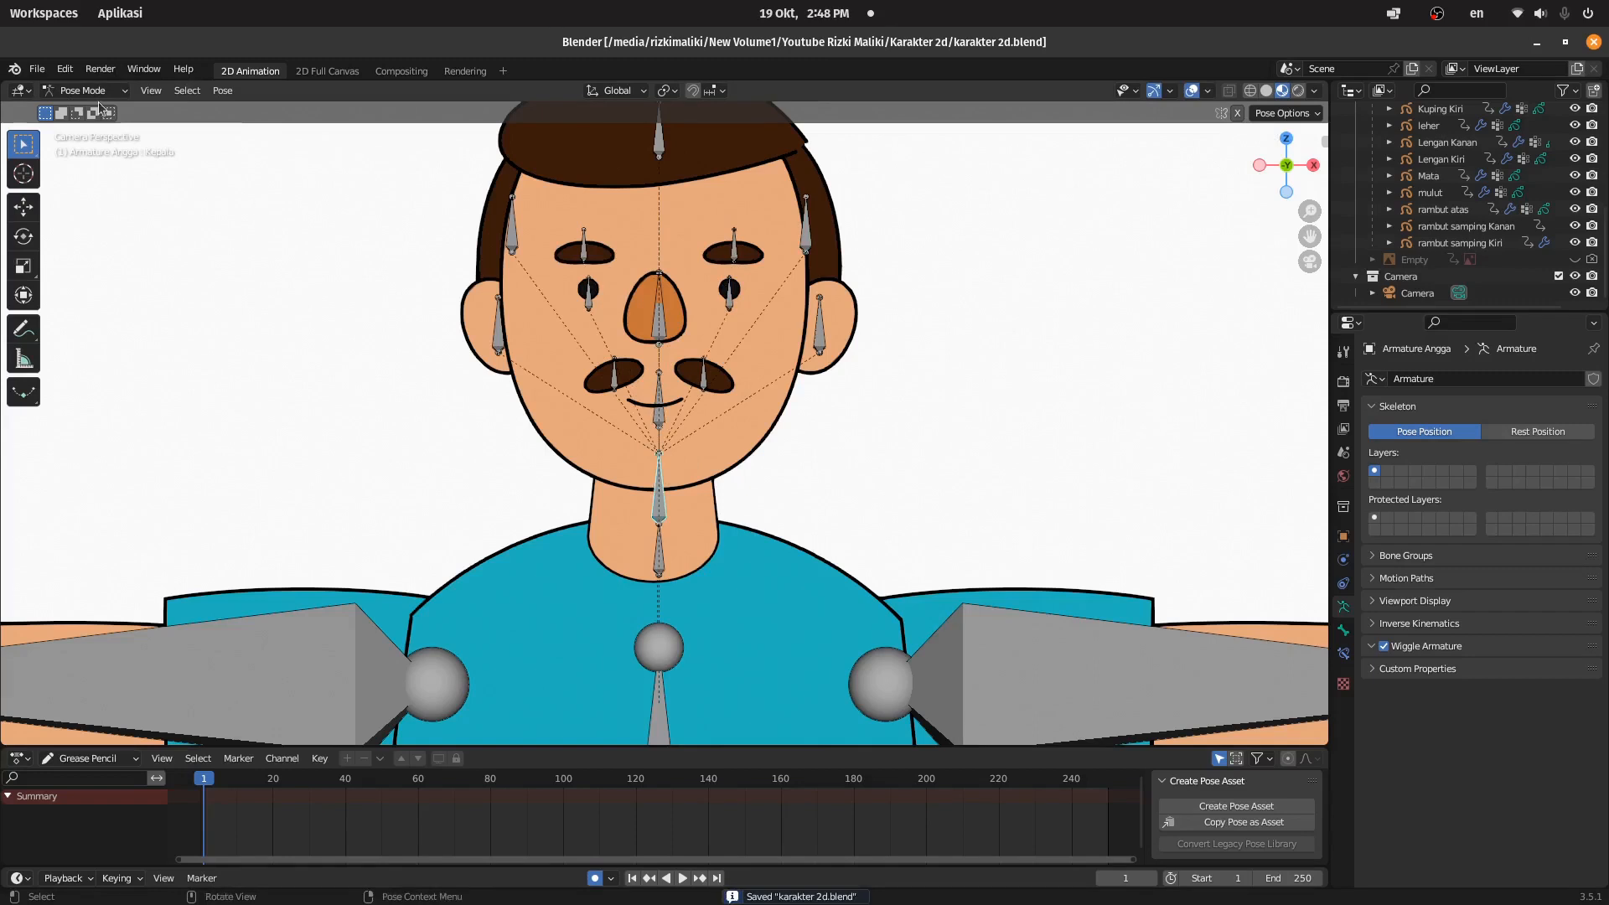
Step: Switch the armature to Object Mode and save the file
{"action": "left_click", "coordinate": [99, 94]}
{"action": "left_click", "coordinate": [92, 110]}
{"action": "key", "text": "KP_0"}
{"action": "left_click", "coordinate": [867, 528]}
{"action": "middle_click_drag", "start_coordinate": [910, 505], "coordinate": [938, 367], "text": "shift"}
{"action": "key", "text": "ctrl+s"}
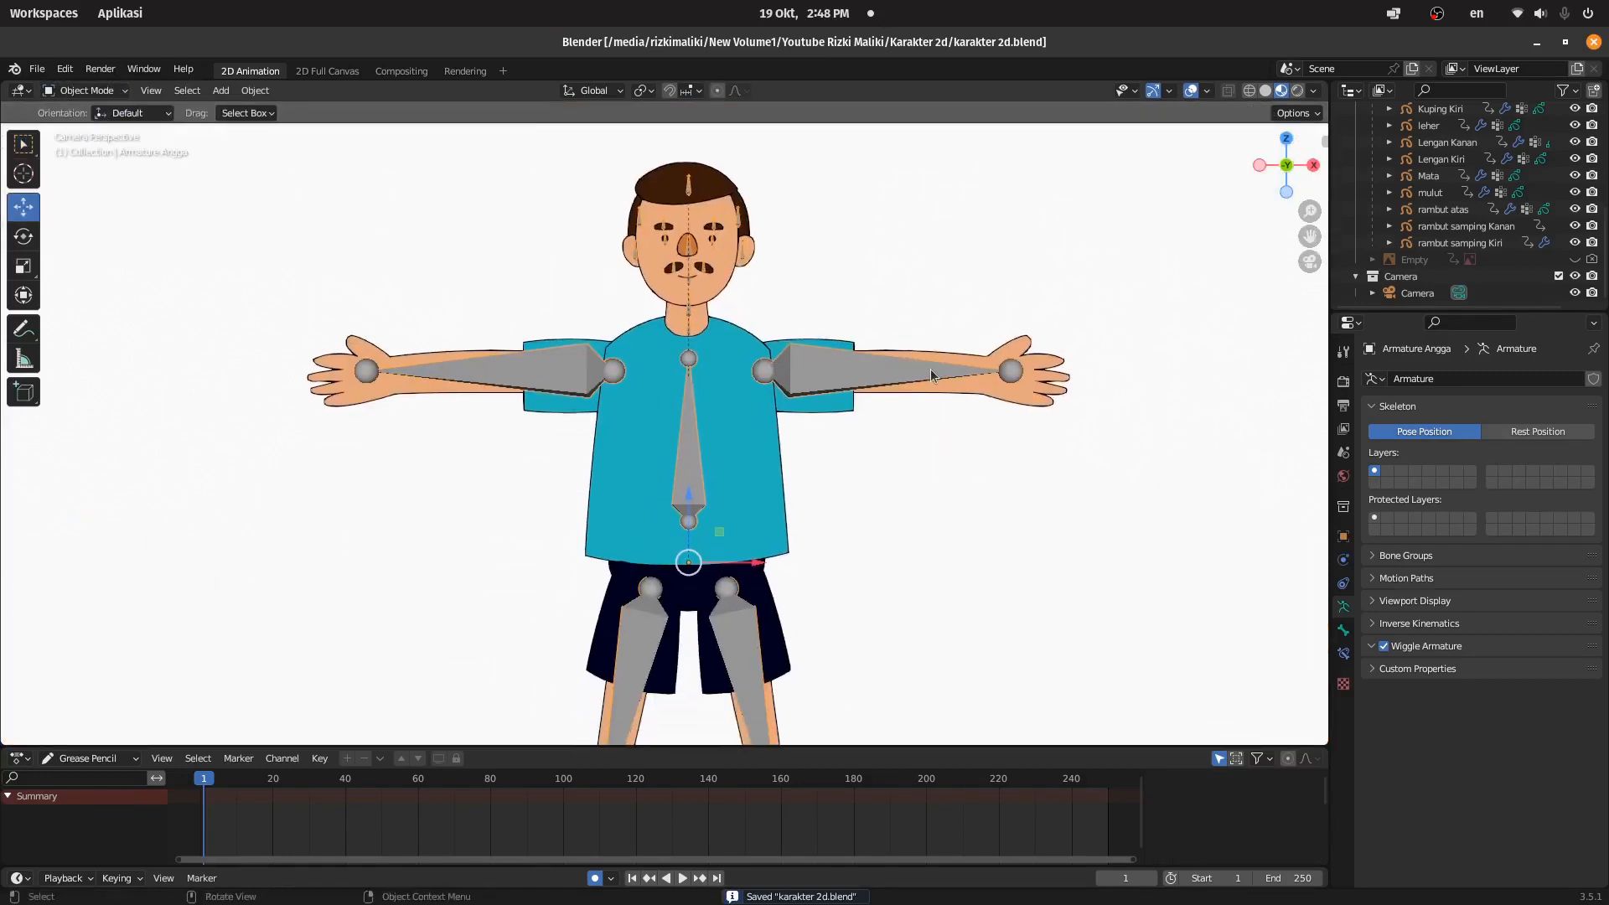
Step: Return the armature to Pose Mode and save the file
{"action": "scroll", "coordinate": [928, 374], "scroll_direction": "down", "scroll_amount": 3}
{"action": "scroll", "coordinate": [826, 214], "scroll_direction": "up", "scroll_amount": 3}
{"action": "middle_click_drag", "start_coordinate": [826, 214], "coordinate": [842, 144], "text": "shift"}
{"action": "scroll", "coordinate": [766, 329], "scroll_direction": "down", "scroll_amount": 2}
{"action": "scroll", "coordinate": [766, 329], "scroll_direction": "up", "scroll_amount": 2}
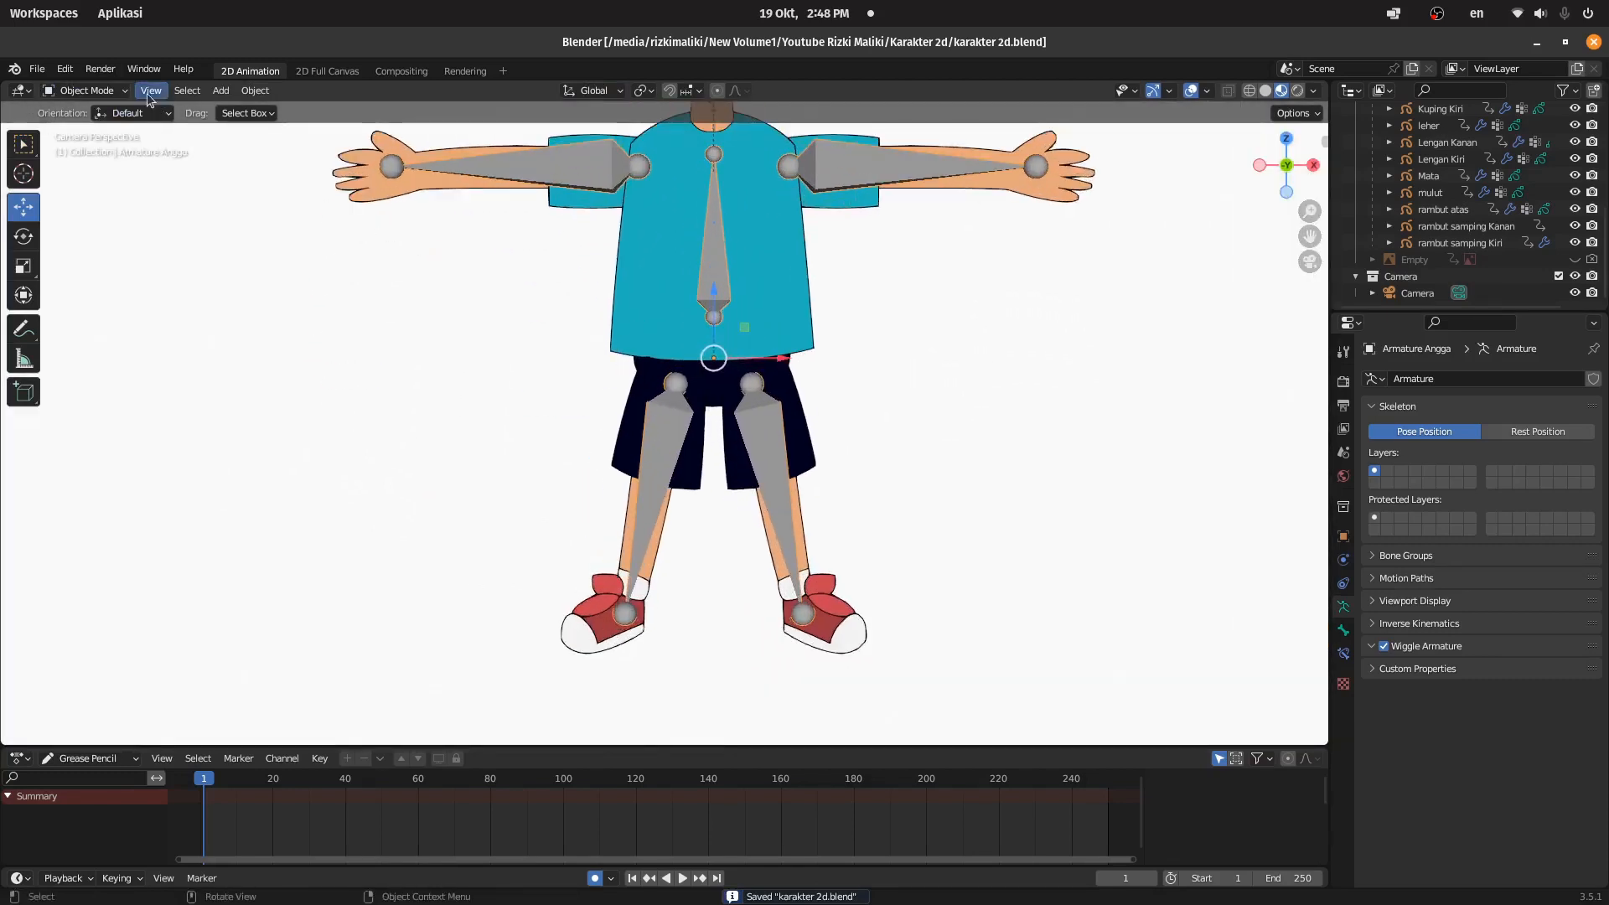
{"action": "left_click", "coordinate": [84, 91]}
{"action": "left_click", "coordinate": [76, 144]}
{"action": "scroll", "coordinate": [546, 297], "scroll_direction": "down", "scroll_amount": 3}
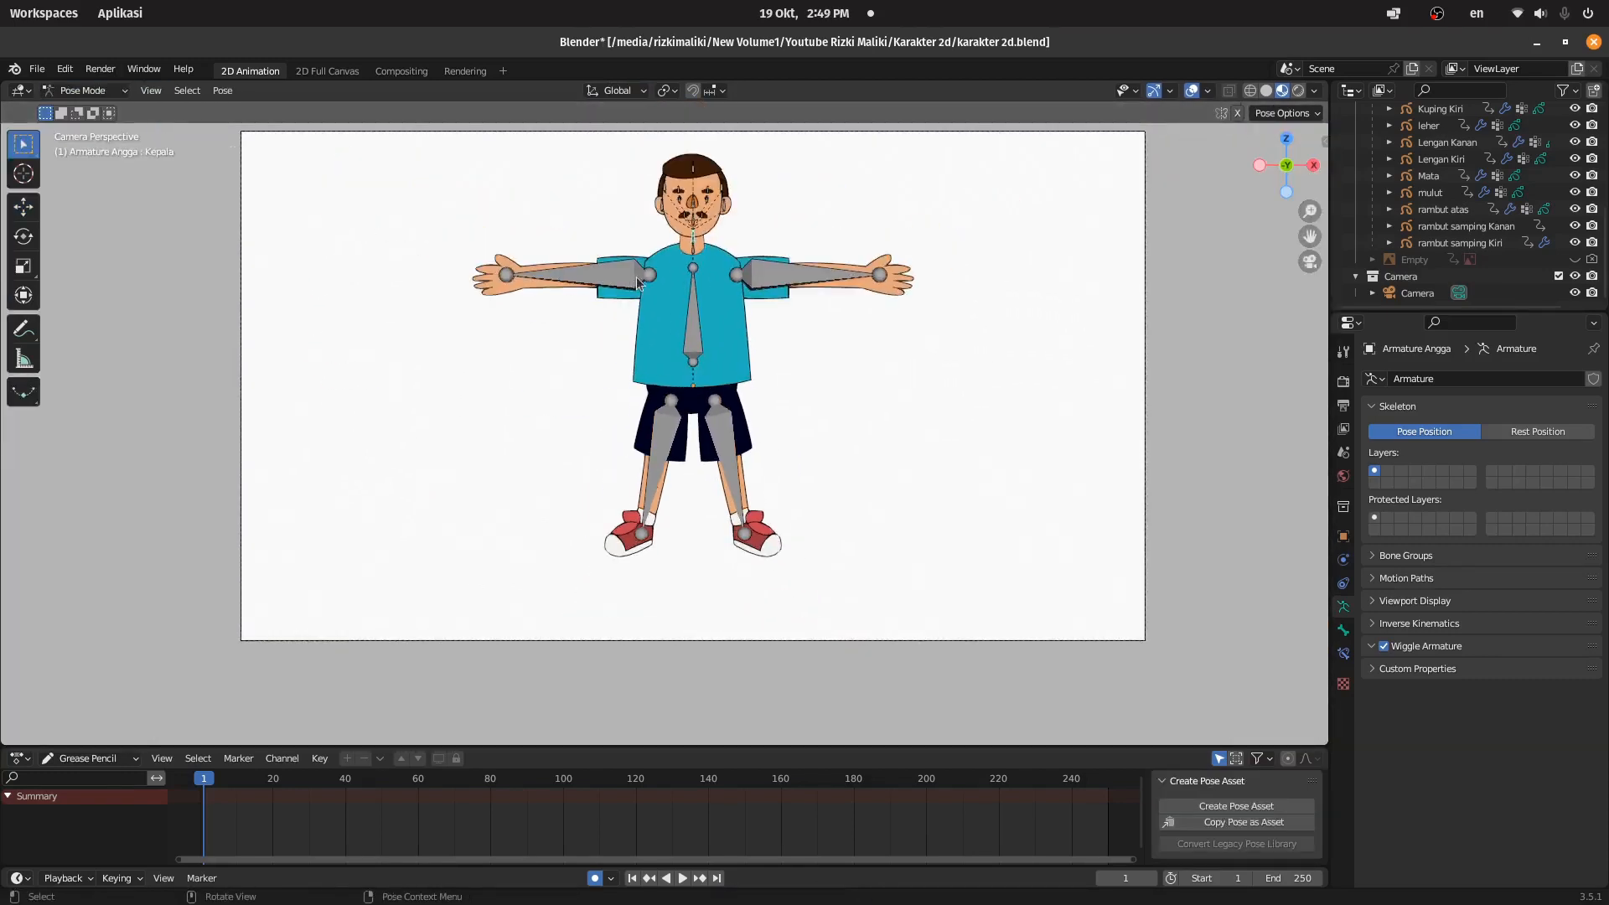
{"action": "key", "text": "ctrl+s"}
{"action": "scroll", "coordinate": [758, 293], "scroll_direction": "up", "scroll_amount": 3}
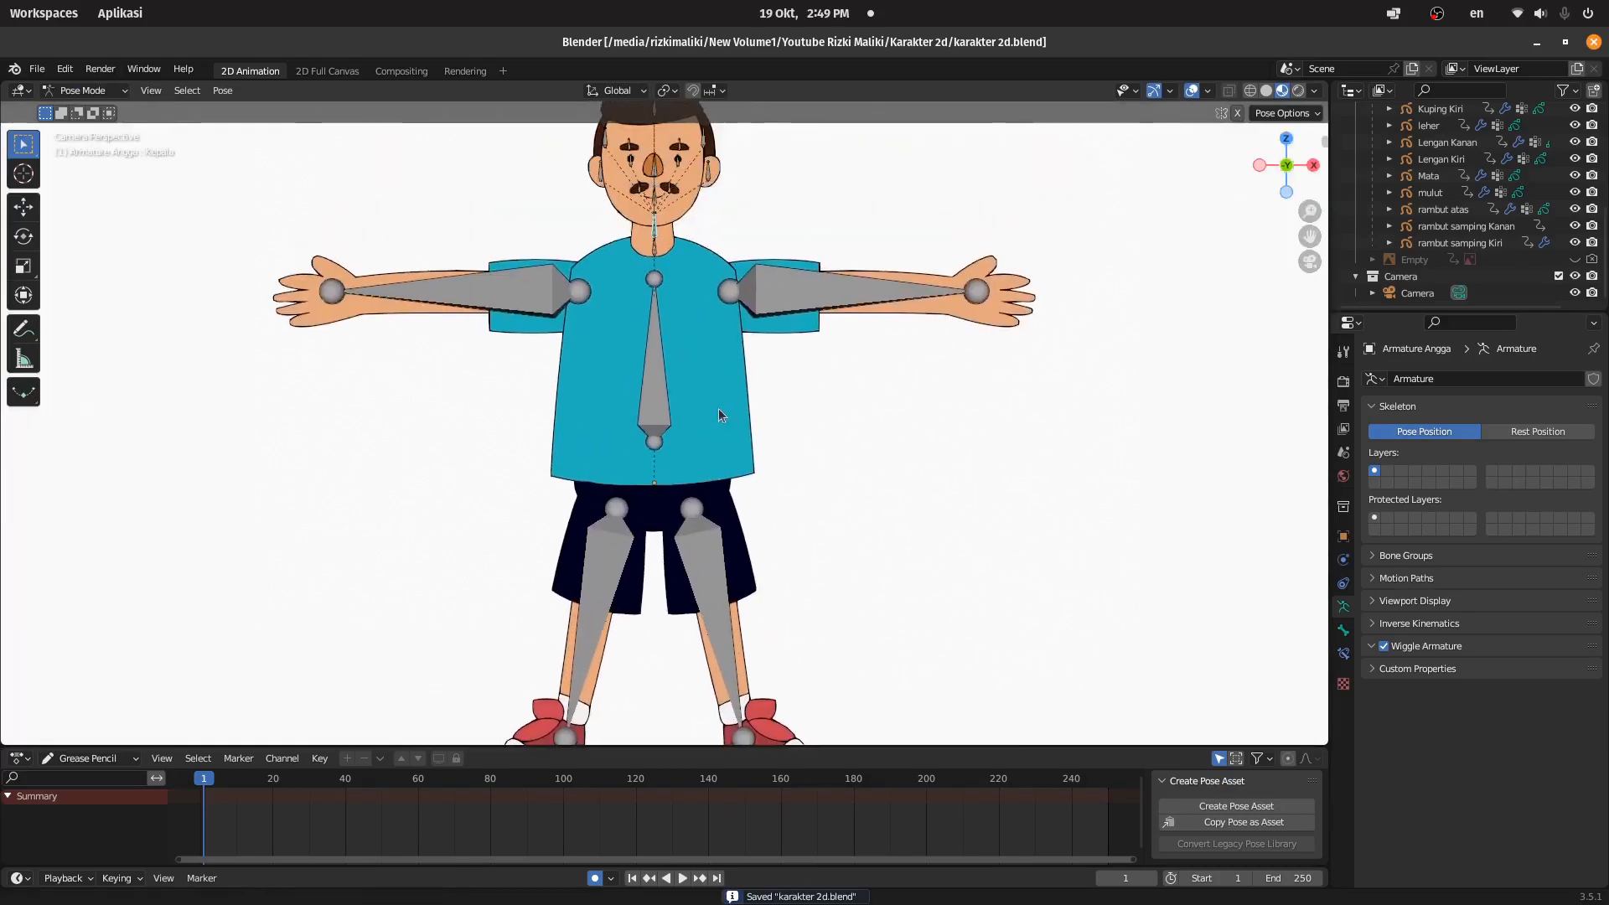
{"action": "scroll", "coordinate": [682, 406], "scroll_direction": "down", "scroll_amount": 2}
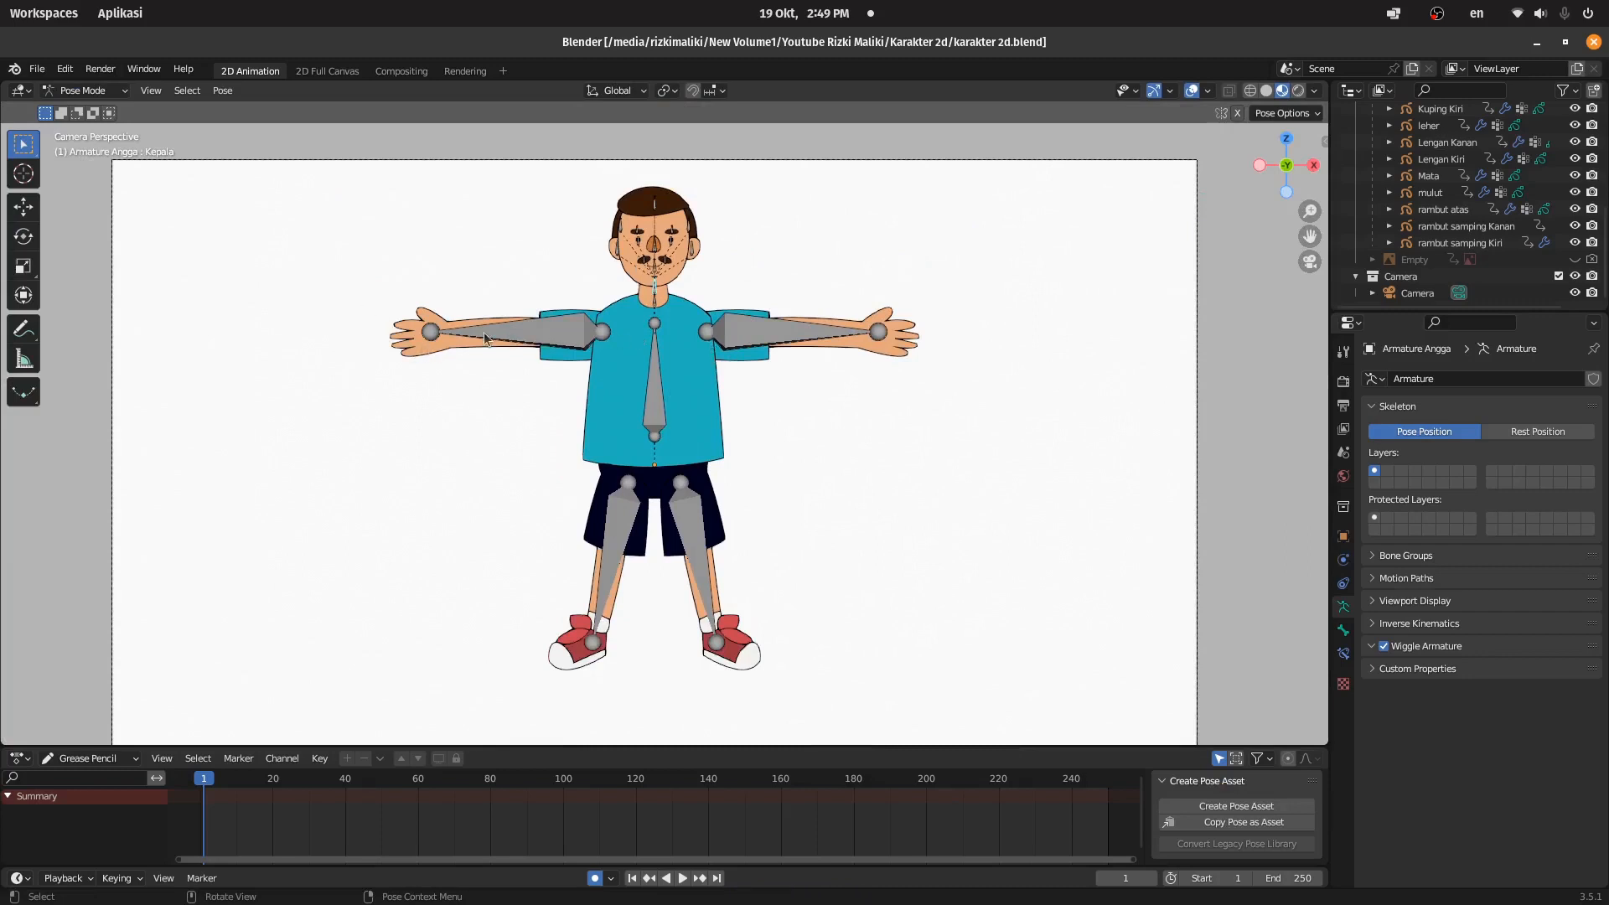
{"action": "key", "text": "ctrl+s"}
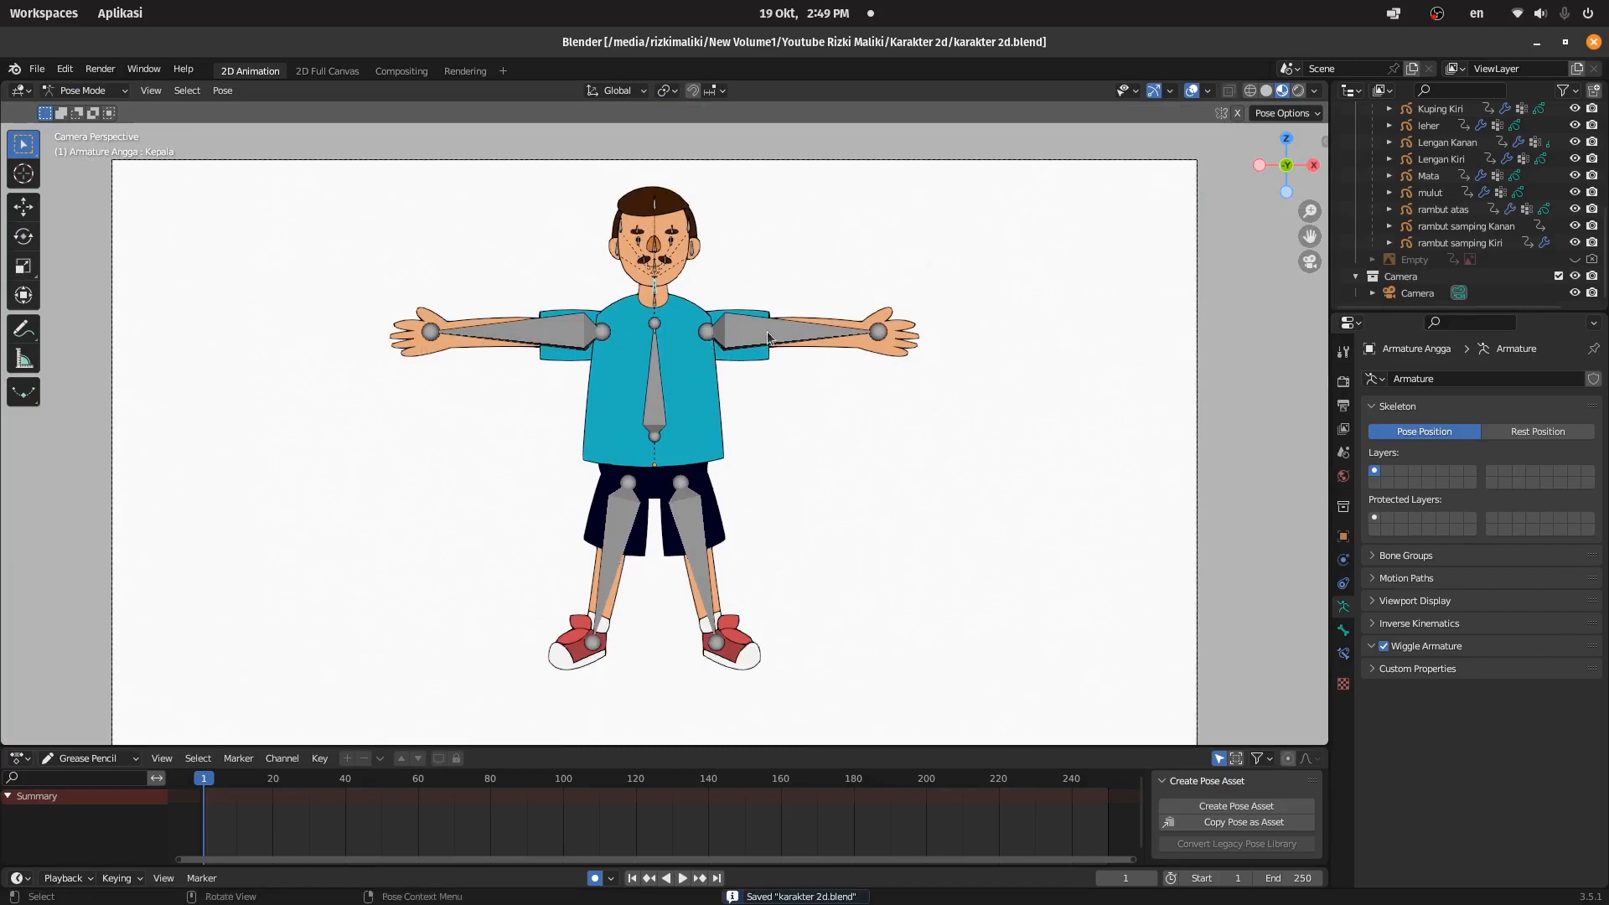
Step: Rotate the character's left arm bone down about 76° beside the body and shift it slightly up and inward at the shoulder
{"action": "scroll", "coordinate": [708, 361], "scroll_direction": "up", "scroll_amount": 2}
{"action": "scroll", "coordinate": [708, 360], "scroll_direction": "up", "scroll_amount": 2}
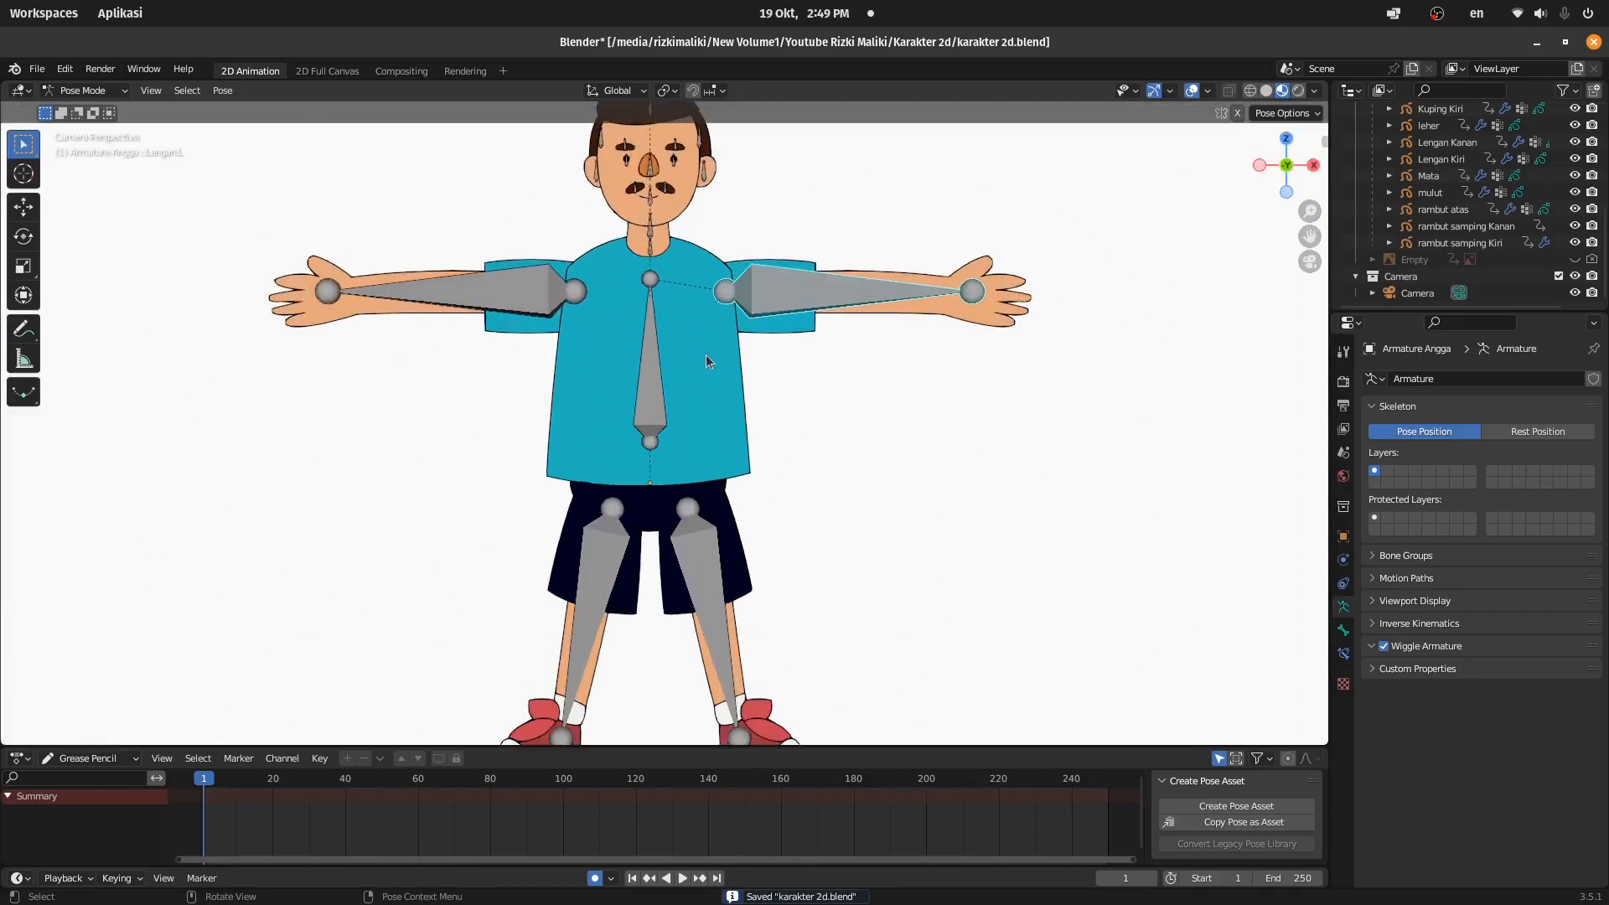
{"action": "left_click", "coordinate": [883, 338]}
{"action": "left_click", "coordinate": [786, 305]}
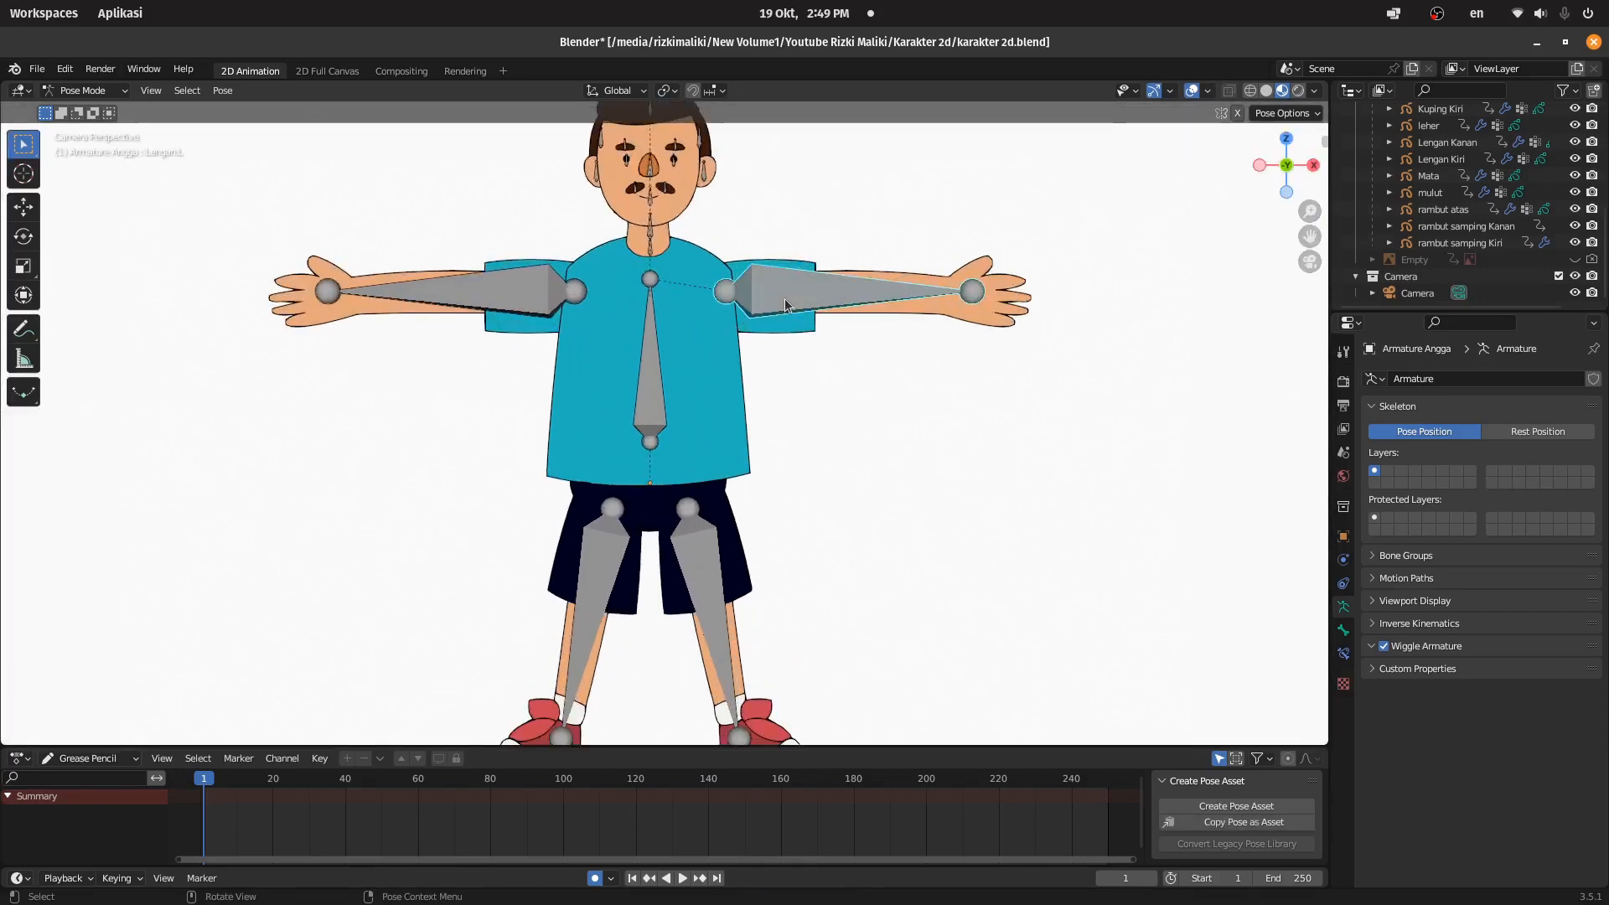
{"action": "left_click", "coordinate": [84, 92]}
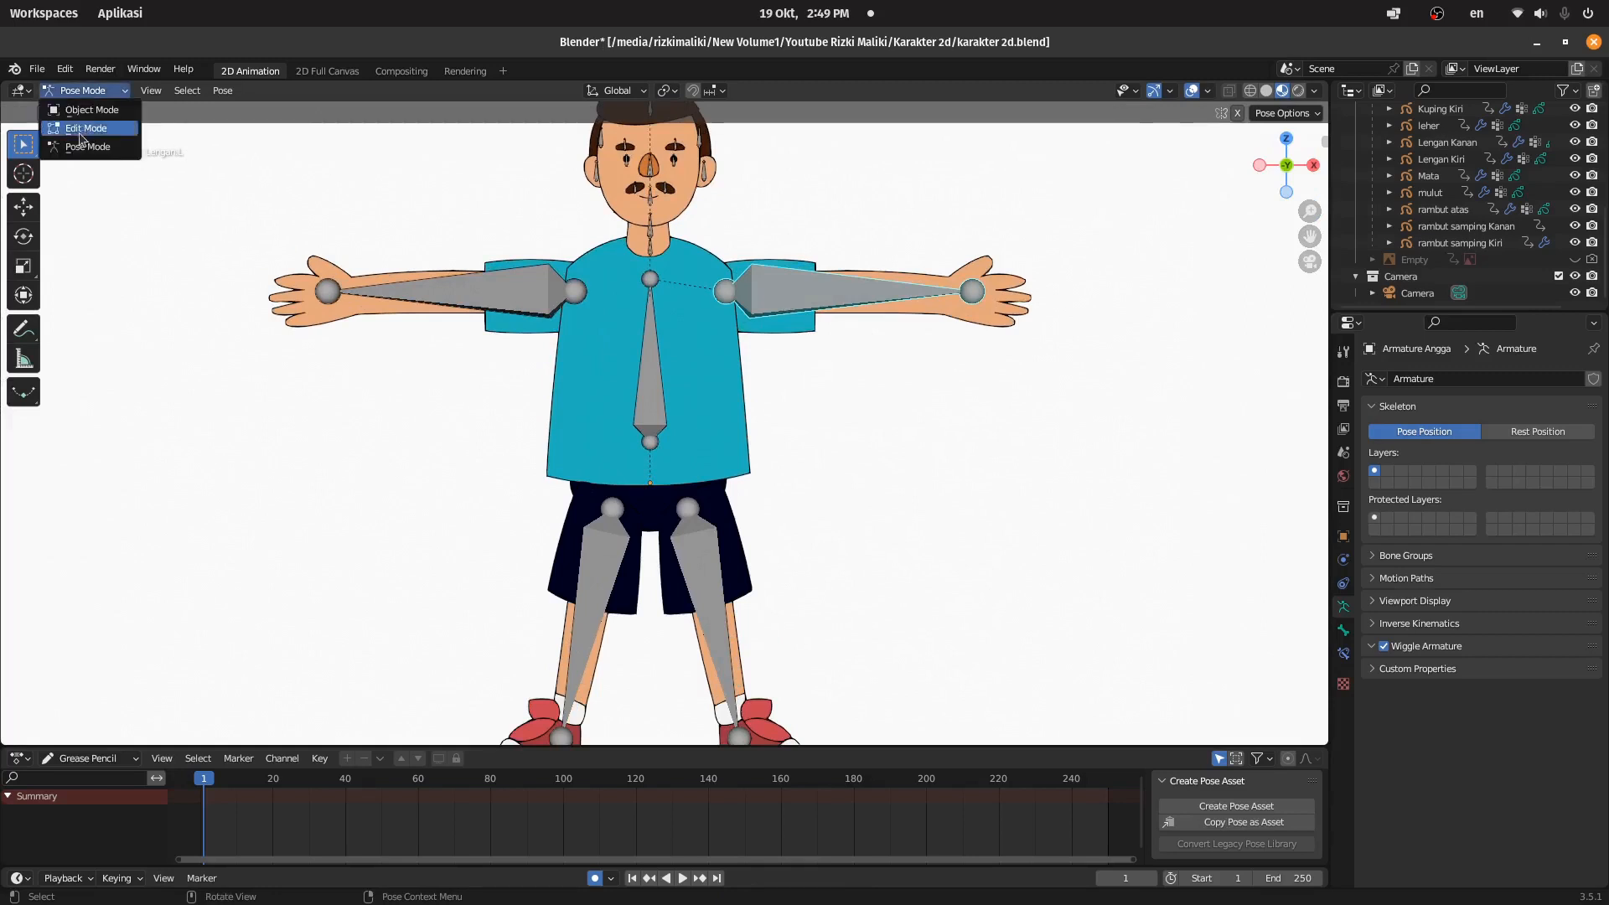
{"action": "key", "text": "r"}
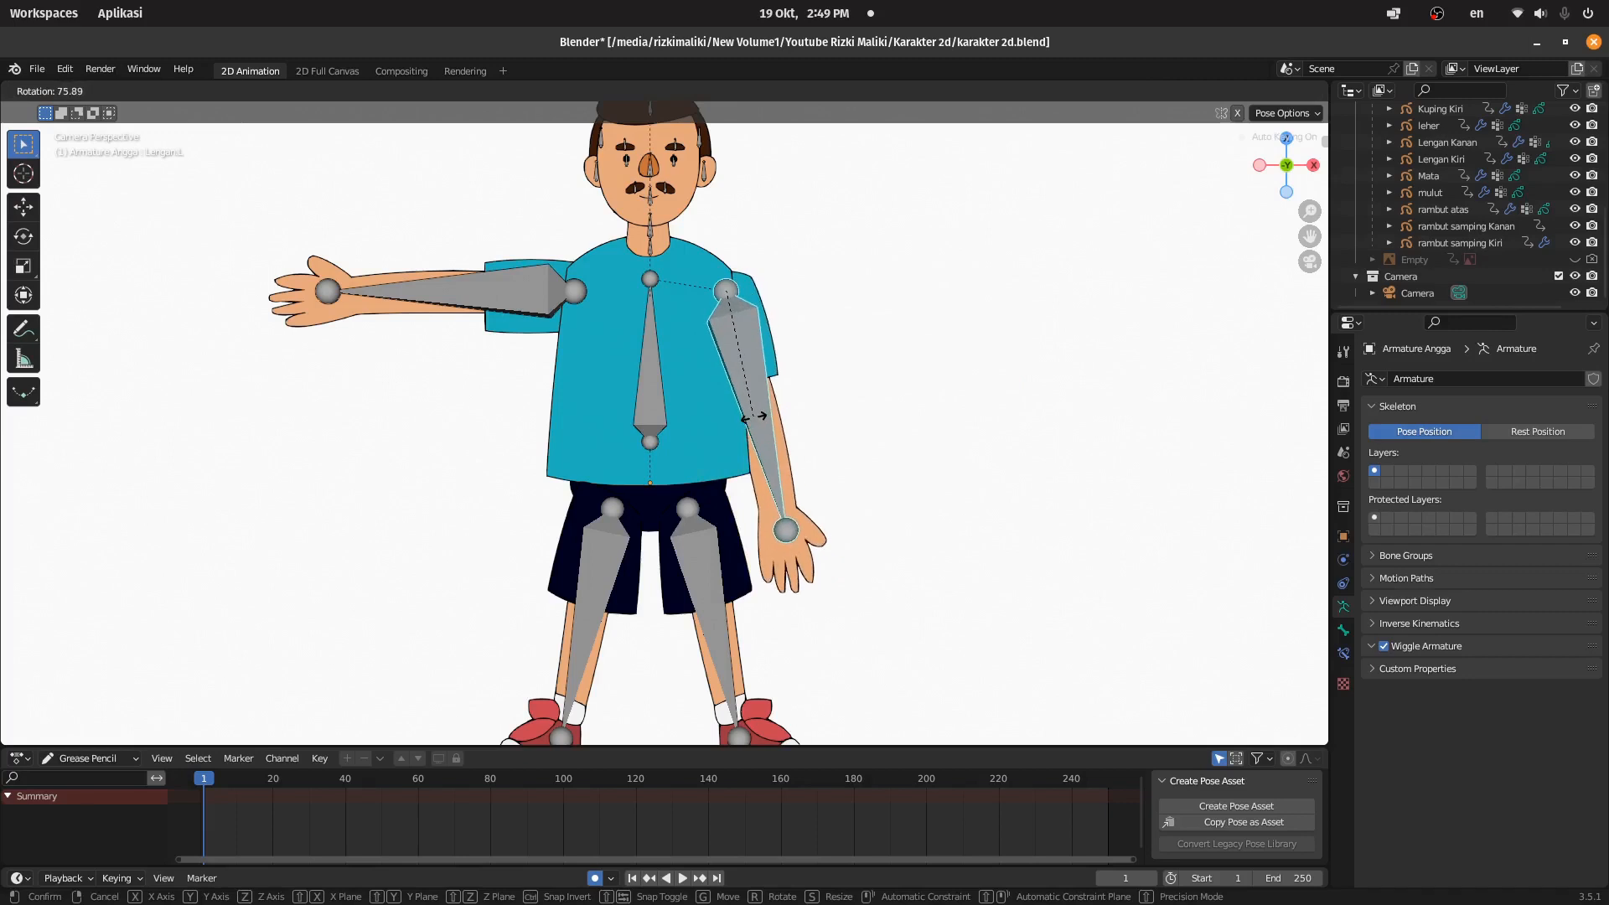
{"action": "left_click", "coordinate": [748, 396]}
{"action": "key", "text": "g"}
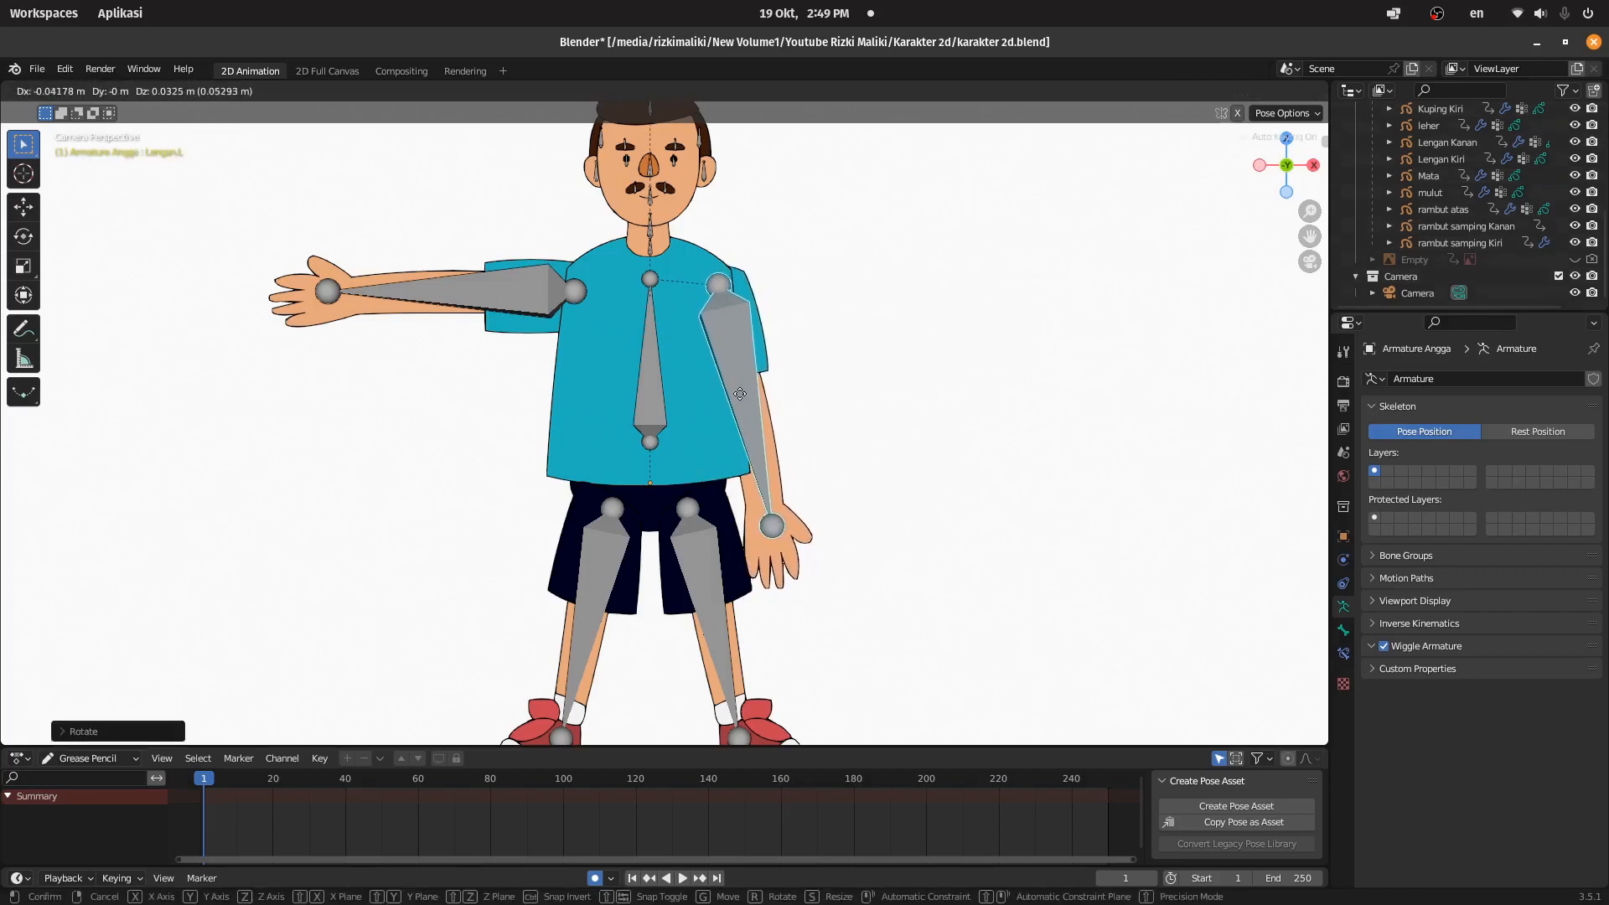
{"action": "left_click", "coordinate": [742, 395]}
Step: Rotate the character's right arm bone down beside the body and shift it slightly up and inward at the shoulder
{"action": "left_click", "coordinate": [528, 308]}
{"action": "key", "text": "r"}
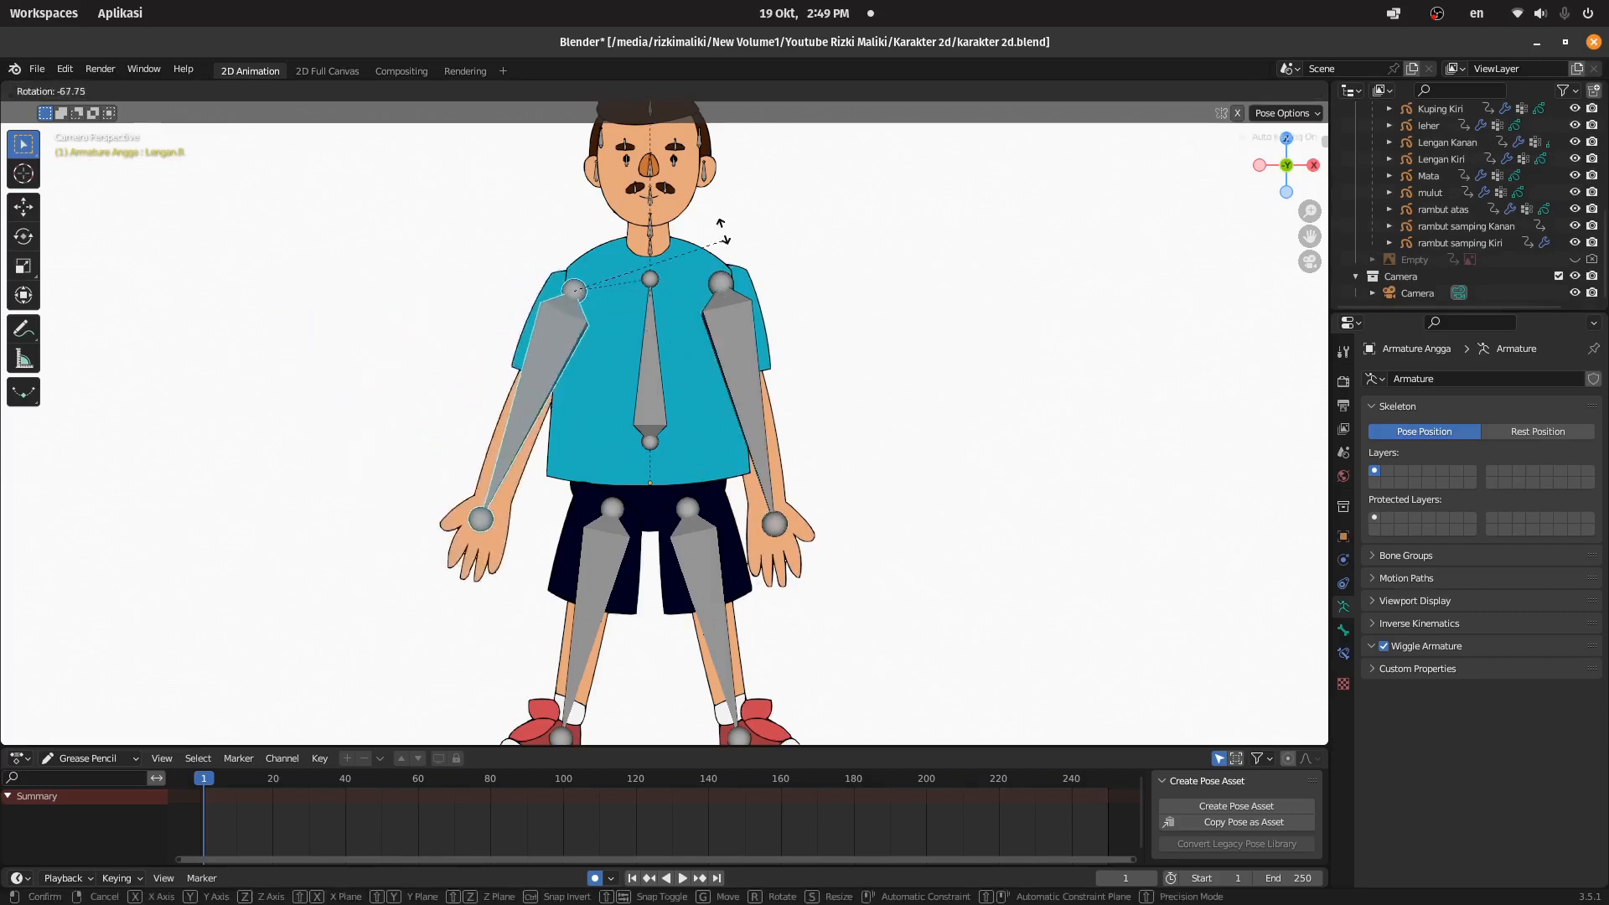
{"action": "left_click", "coordinate": [728, 220]}
{"action": "key", "text": "g"}
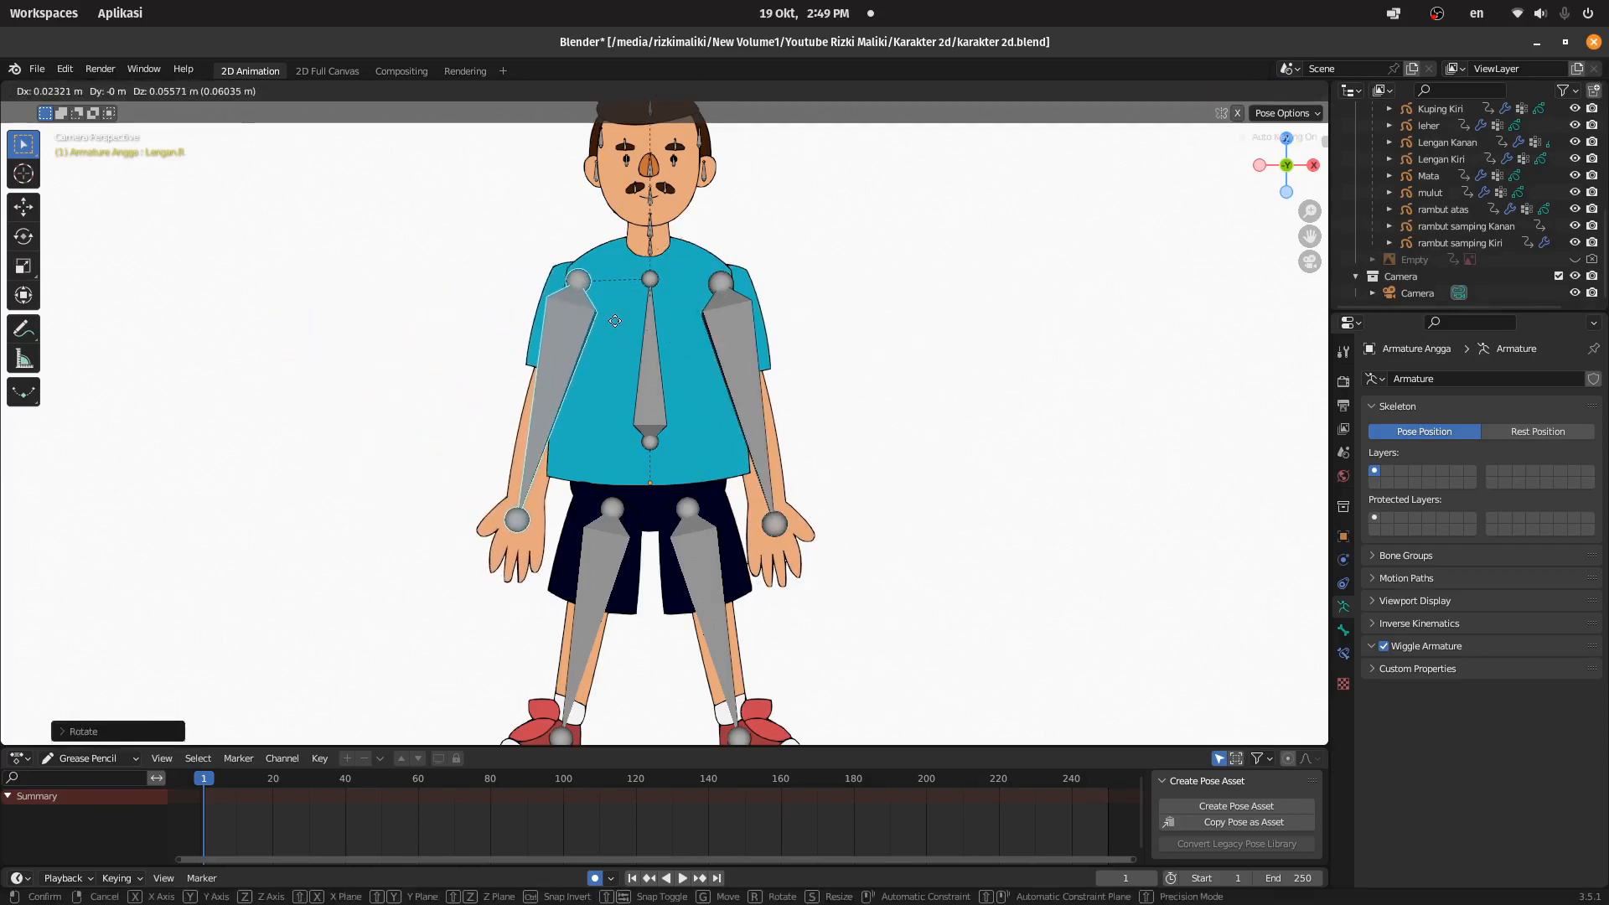
{"action": "left_click", "coordinate": [614, 325]}
Step: Rotate the character's left leg bone slightly inward and nudge the right leg bone slightly inward at the hip
{"action": "left_click", "coordinate": [686, 546]}
{"action": "key", "text": "r"}
{"action": "left_click", "coordinate": [828, 578]}
{"action": "left_click", "coordinate": [607, 573]}
{"action": "key", "text": "g"}
{"action": "left_click", "coordinate": [611, 568]}
Step: Scale both eye bones along global Z to about half their height and save the file
{"action": "scroll", "coordinate": [612, 567], "scroll_direction": "down", "scroll_amount": 1}
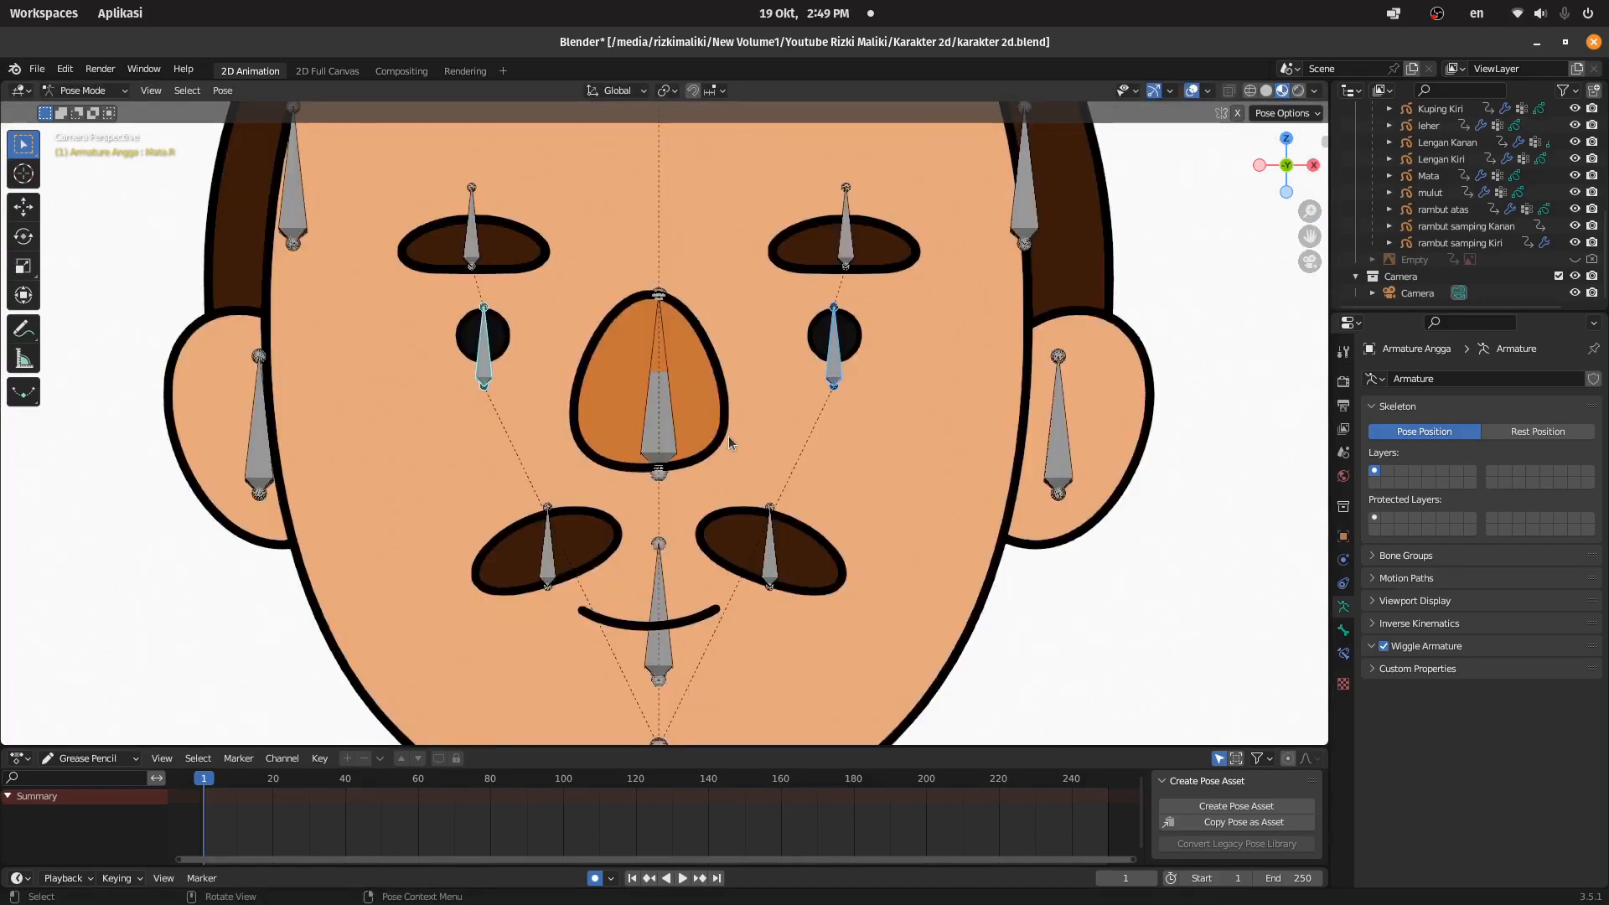
{"action": "left_click", "coordinate": [834, 360]}
{"action": "key", "text": "s"}
{"action": "key", "text": "z"}
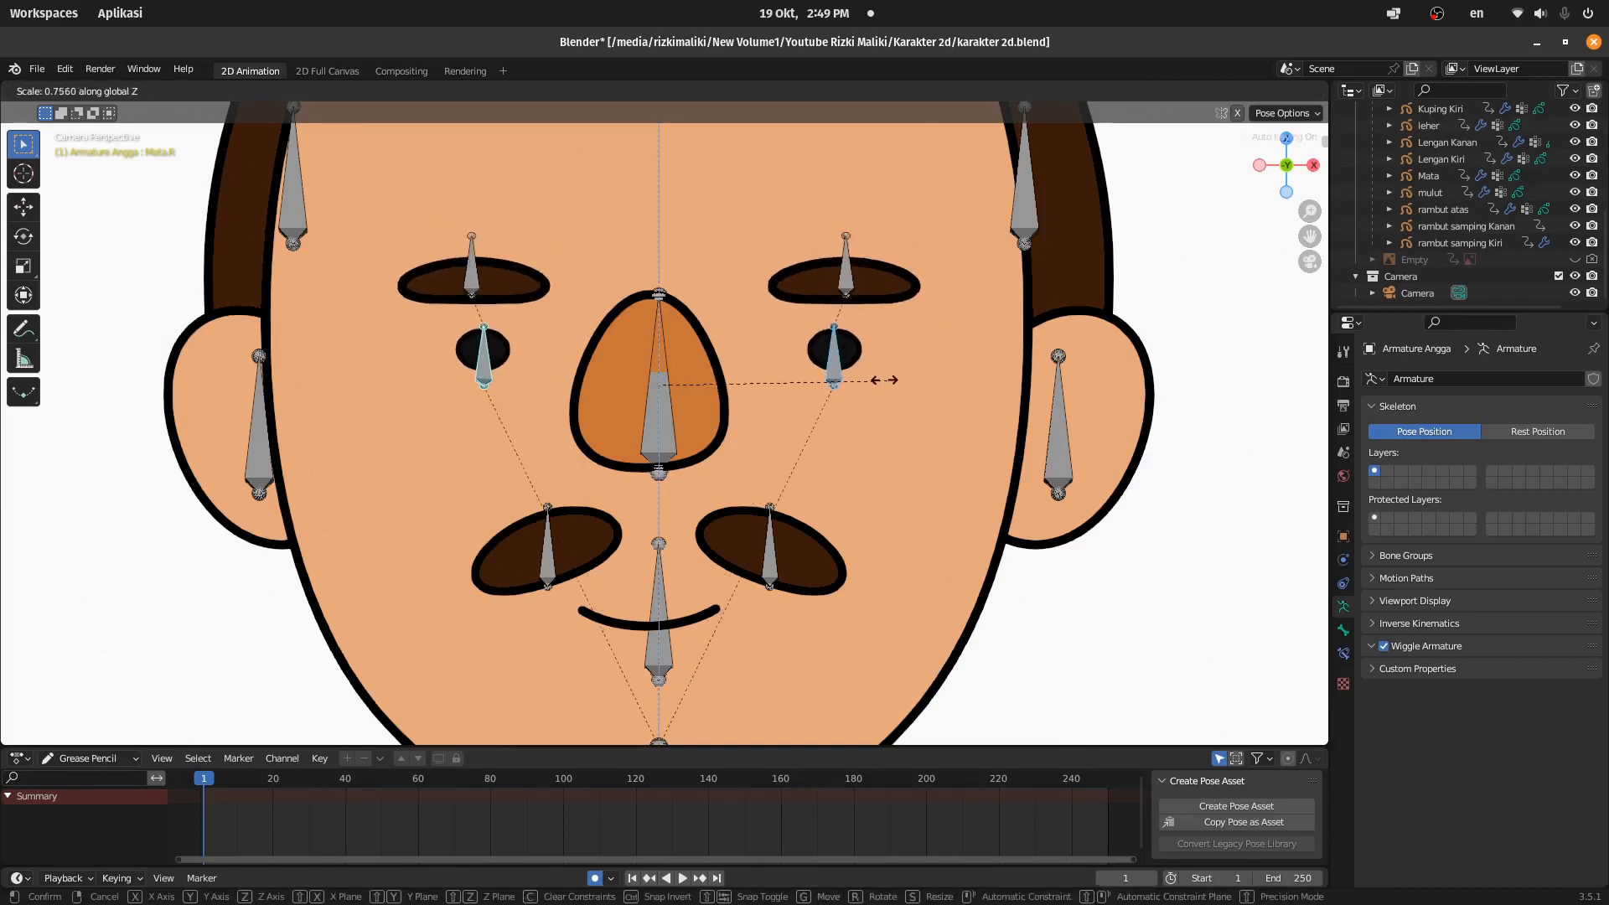
{"action": "left_click", "coordinate": [803, 363]}
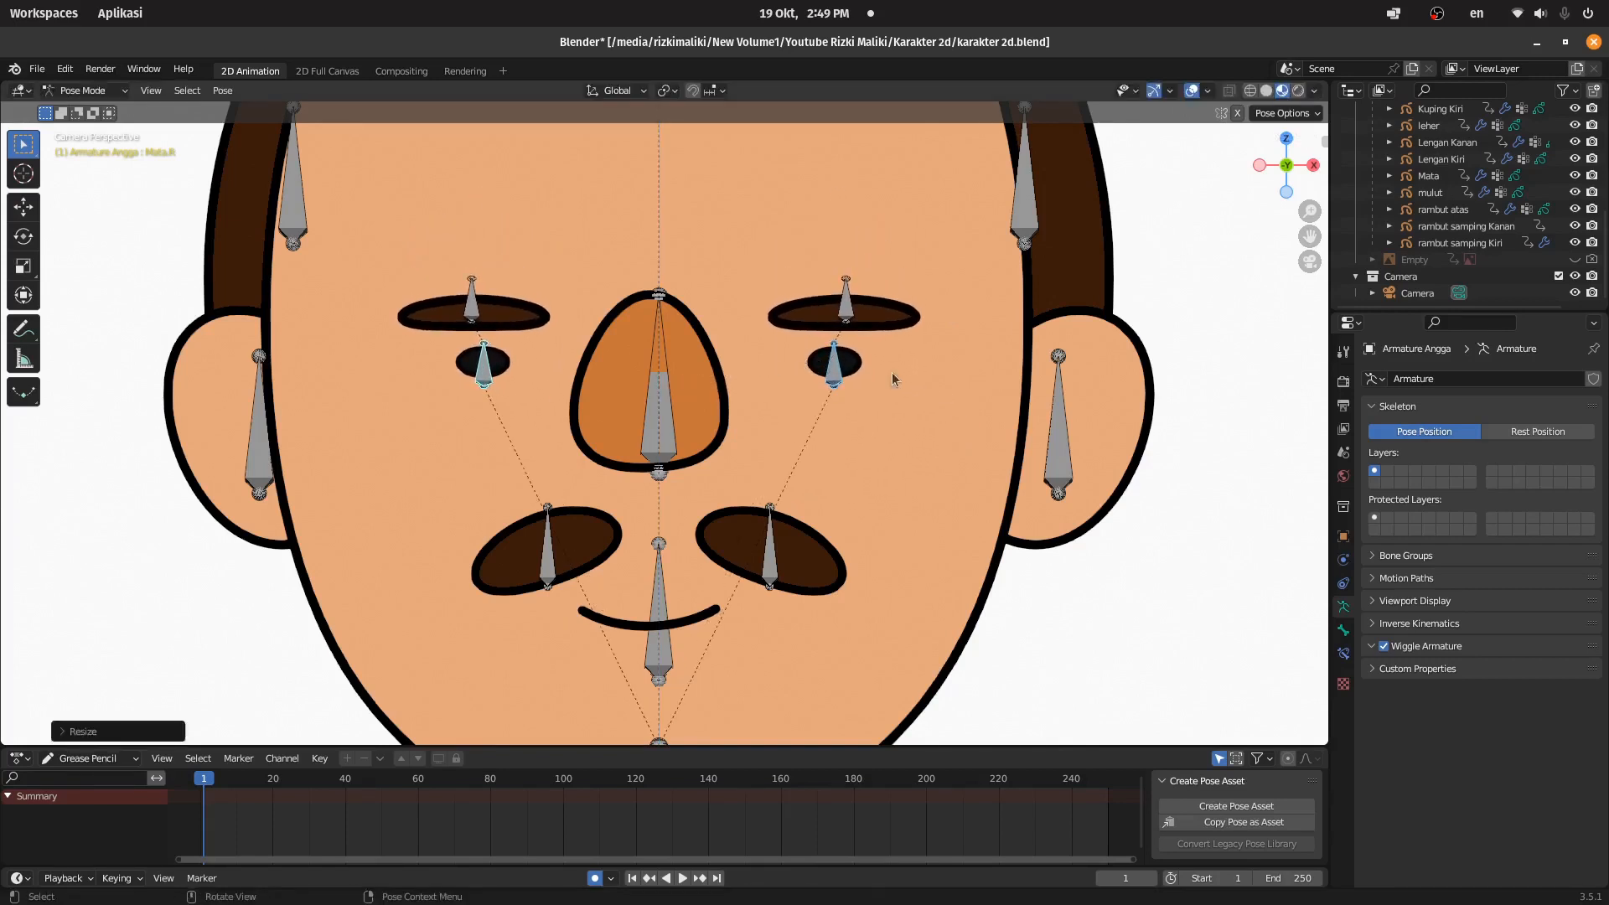
{"action": "scroll", "coordinate": [847, 369], "scroll_direction": "down", "scroll_amount": 4}
{"action": "scroll", "coordinate": [806, 338], "scroll_direction": "up", "scroll_amount": 3}
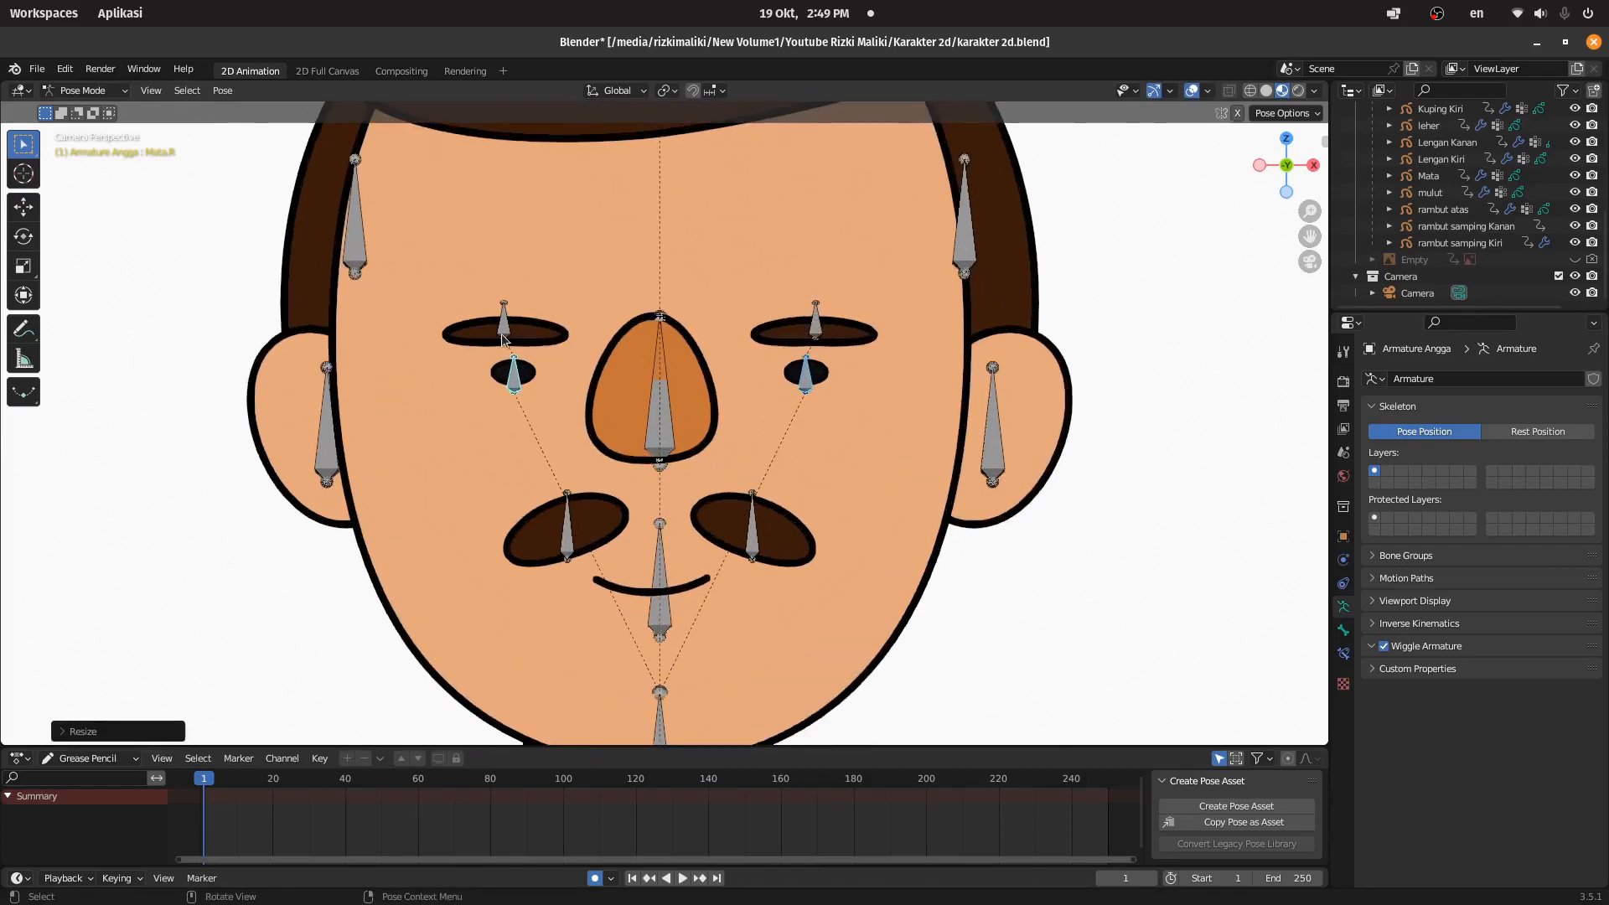
{"action": "scroll", "coordinate": [848, 350], "scroll_direction": "down", "scroll_amount": 10}
{"action": "key", "text": "ctrl+s"}
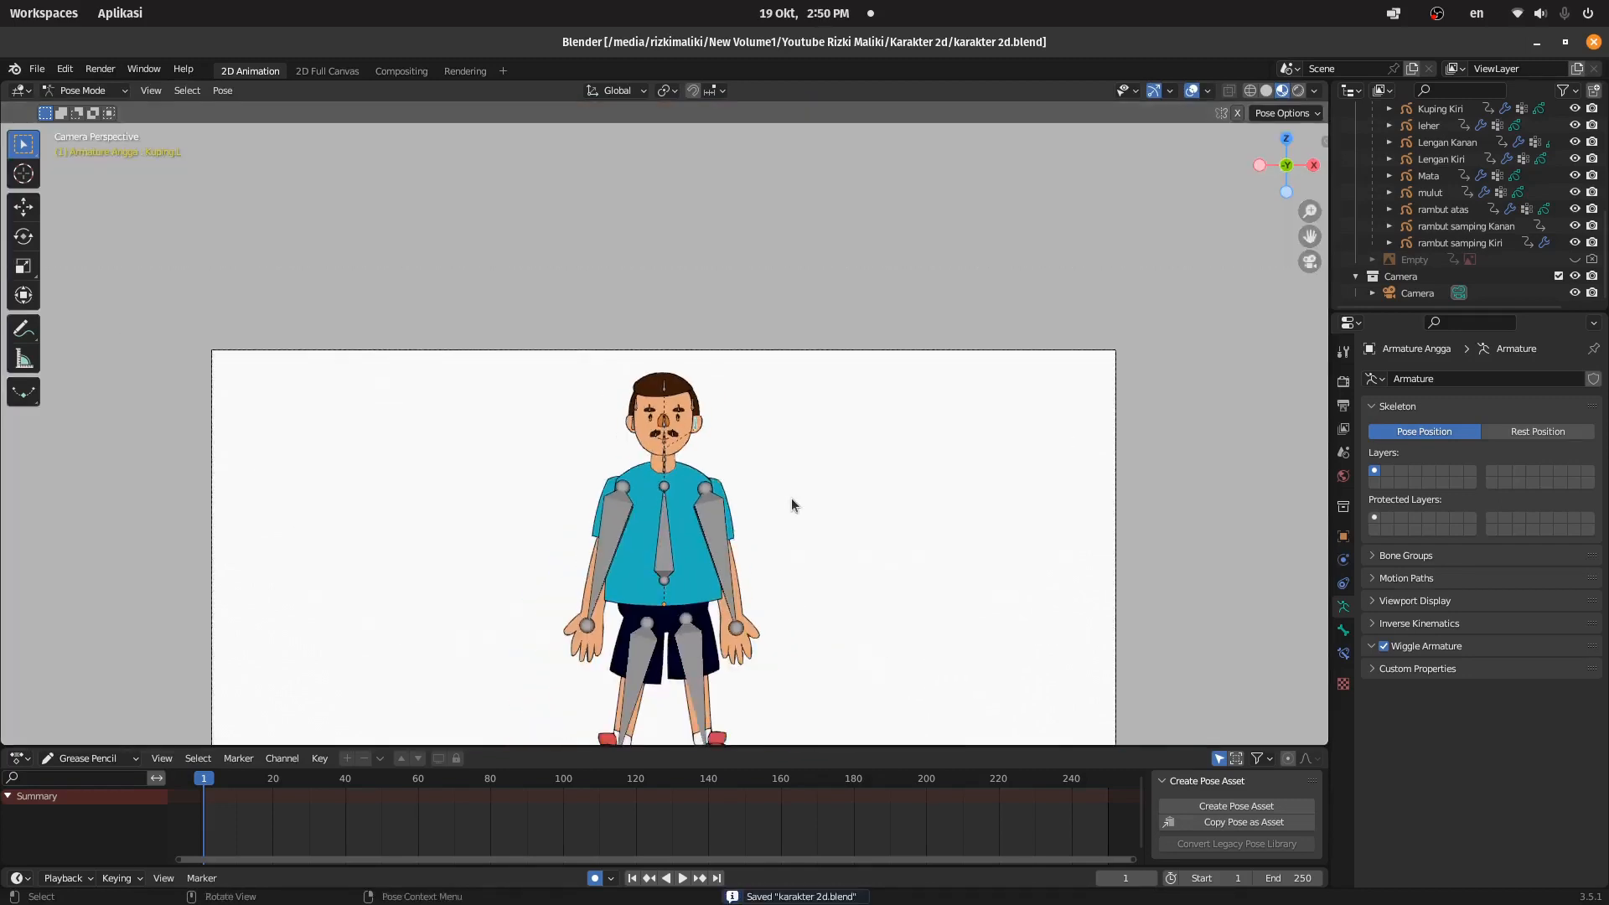
{"action": "key", "text": "alt+Tab"}
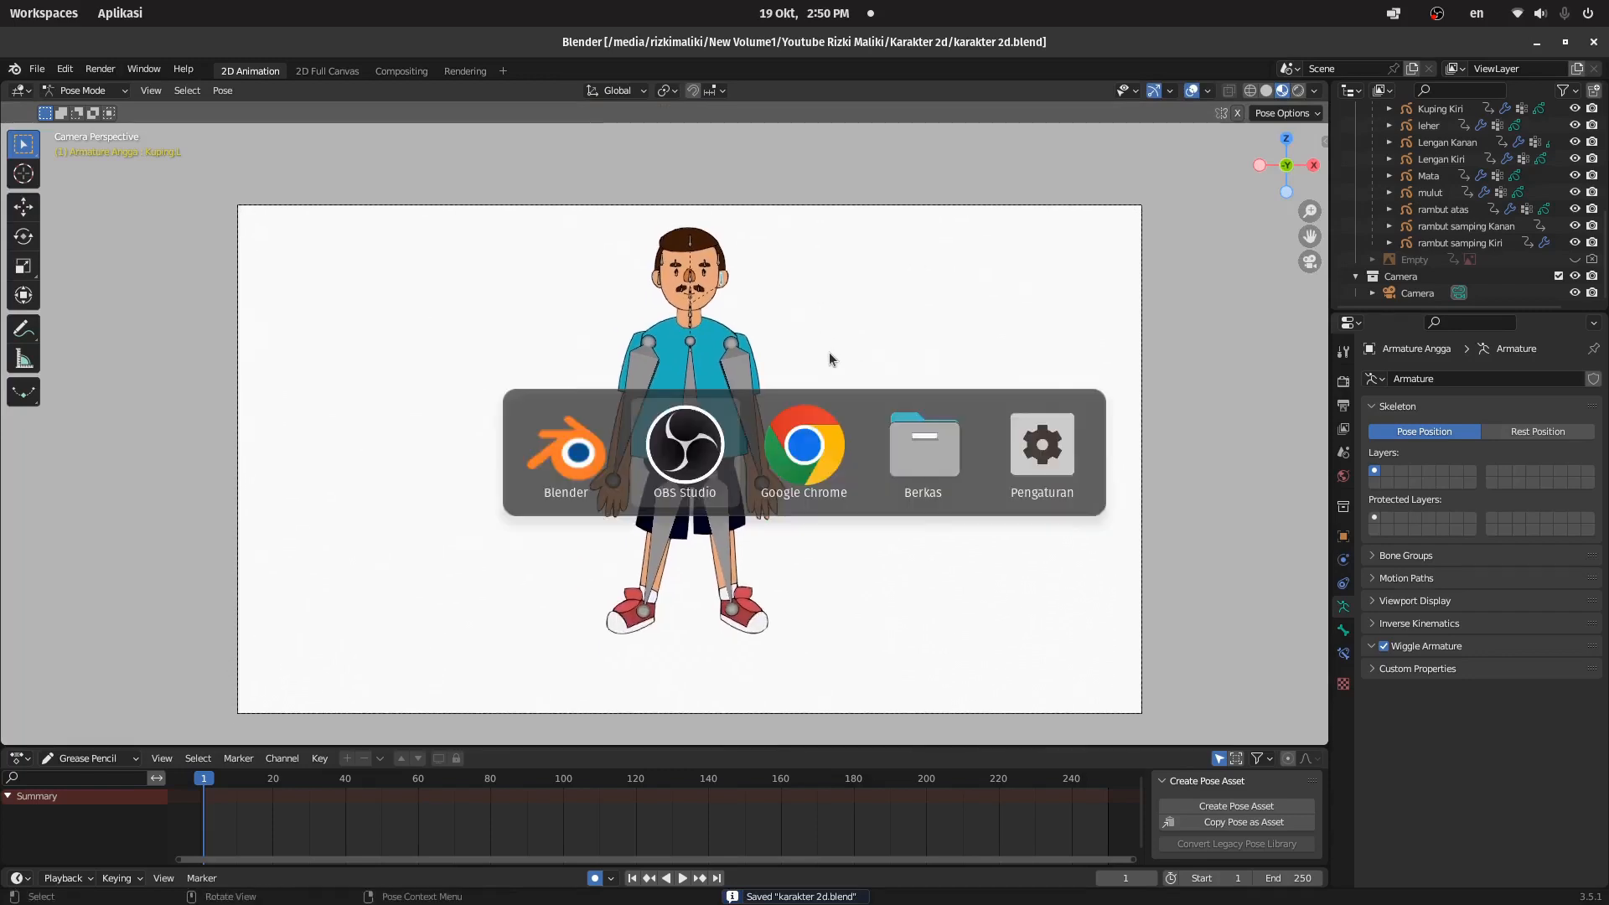
{"action": "key", "text": "alt+Tab"}
{"action": "key", "text": "alt+Tab"}
{"action": "key", "text": "alt+Tab"}
{"action": "key", "text": "alt+Tab"}
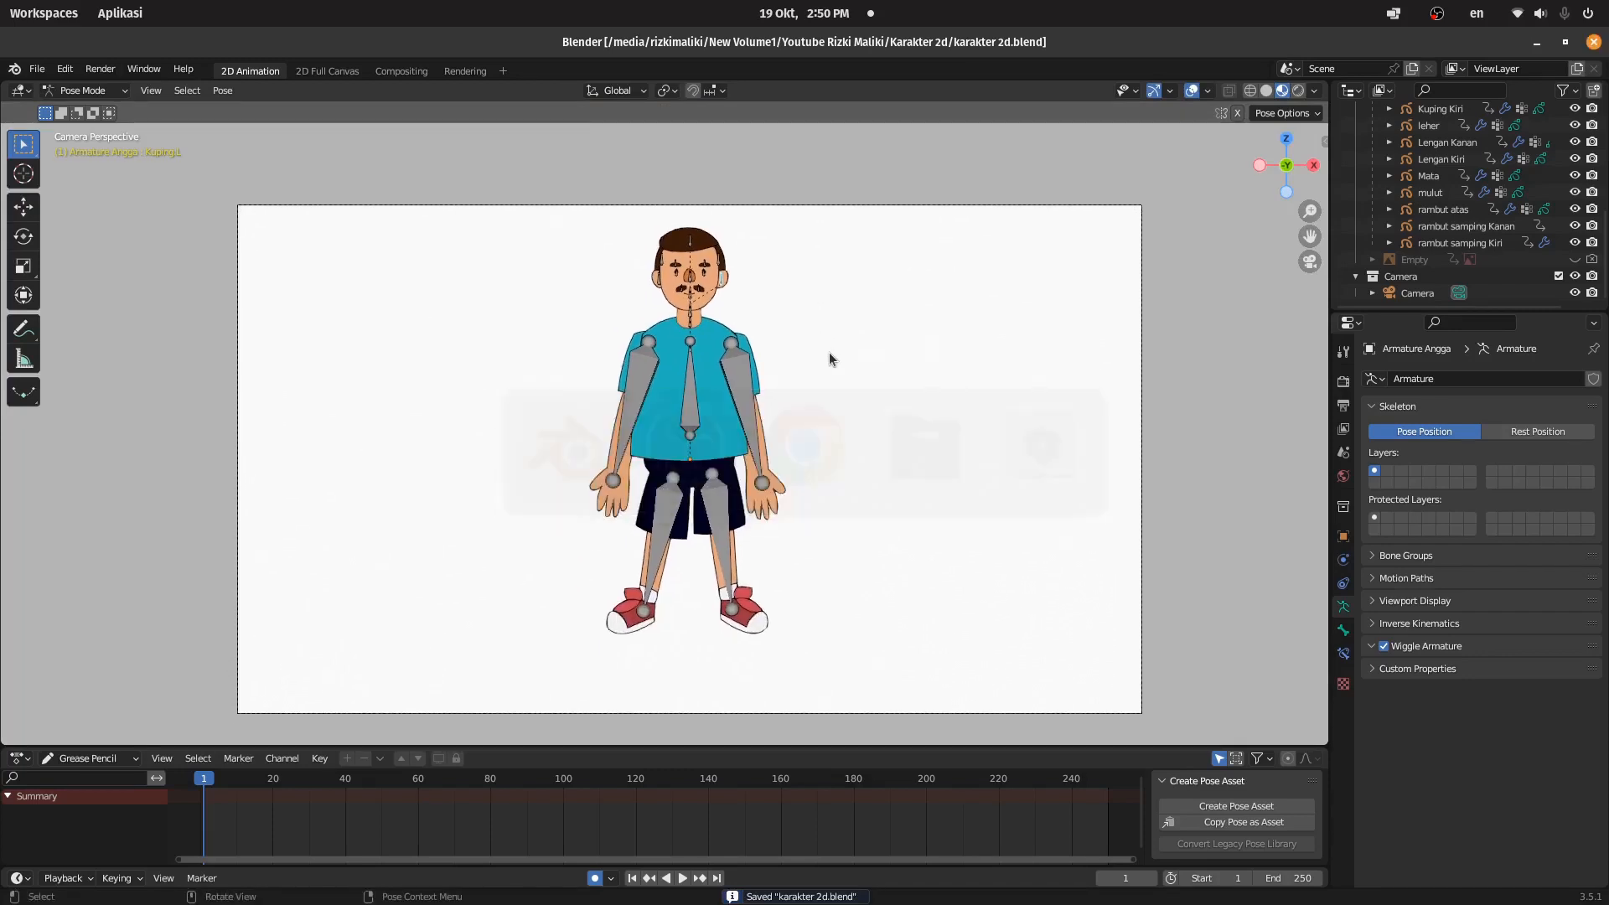